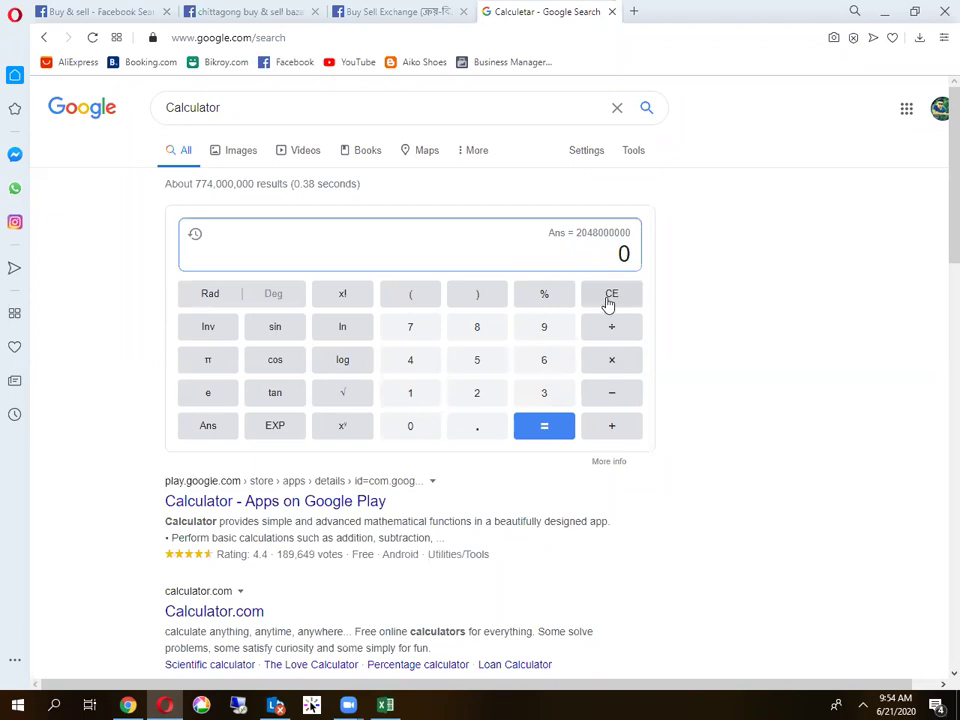
- Enter 248000 on the Google calculator keypad, correcting the mistaken digits
left_click(486, 398)
left_click(617, 296)
left_click(478, 396)
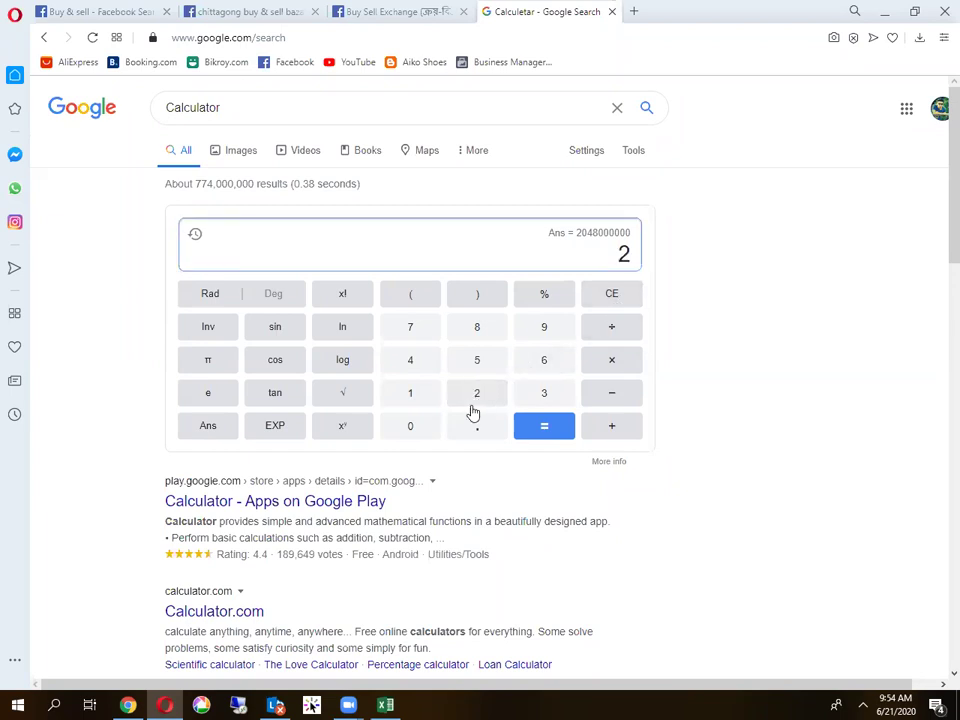
left_click(420, 424)
left_click(413, 362)
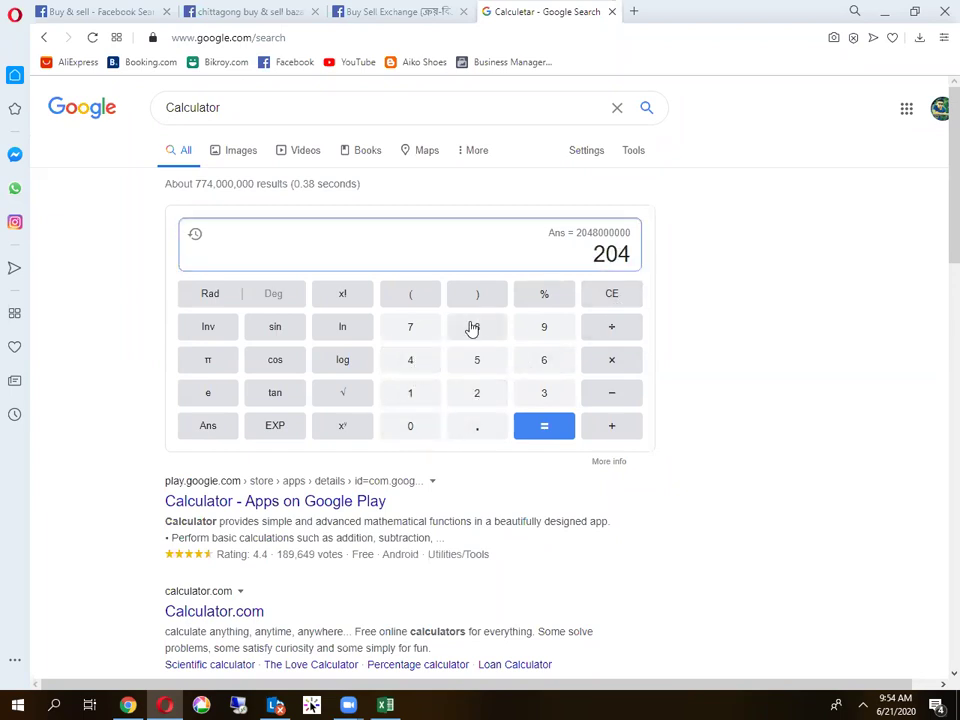
left_click(605, 298)
left_click(610, 297)
left_click(410, 362)
left_click(472, 330)
left_click(422, 424)
left_click(417, 428)
left_click(417, 428)
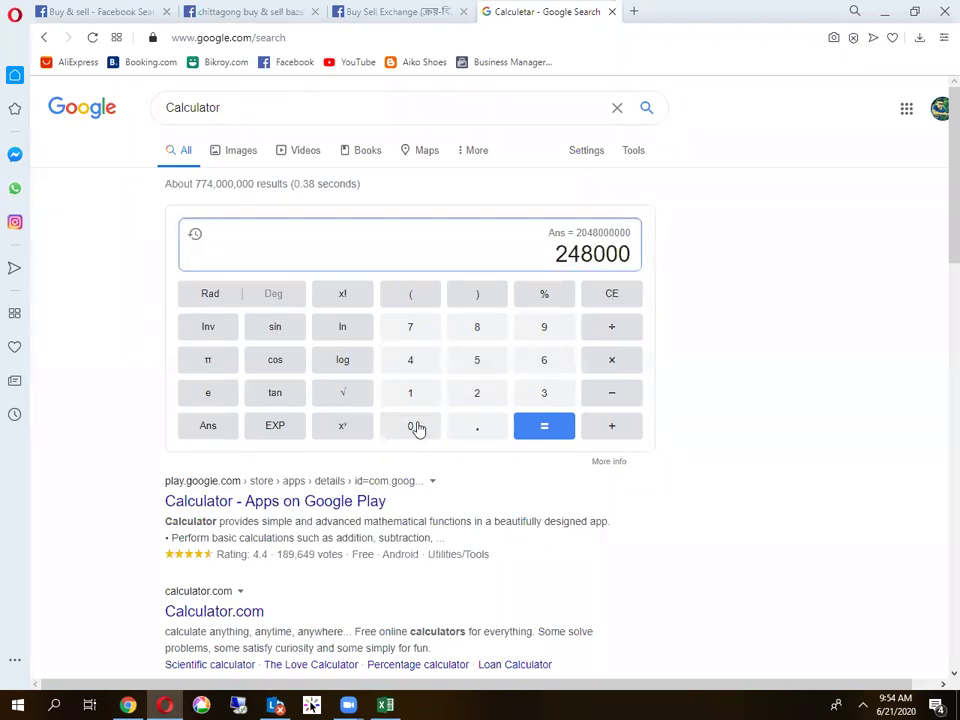
- Multiply 248000 by 100 to get 24800000
left_click(615, 360)
left_click(412, 395)
left_click(410, 430)
left_click(410, 430)
left_click(561, 426)
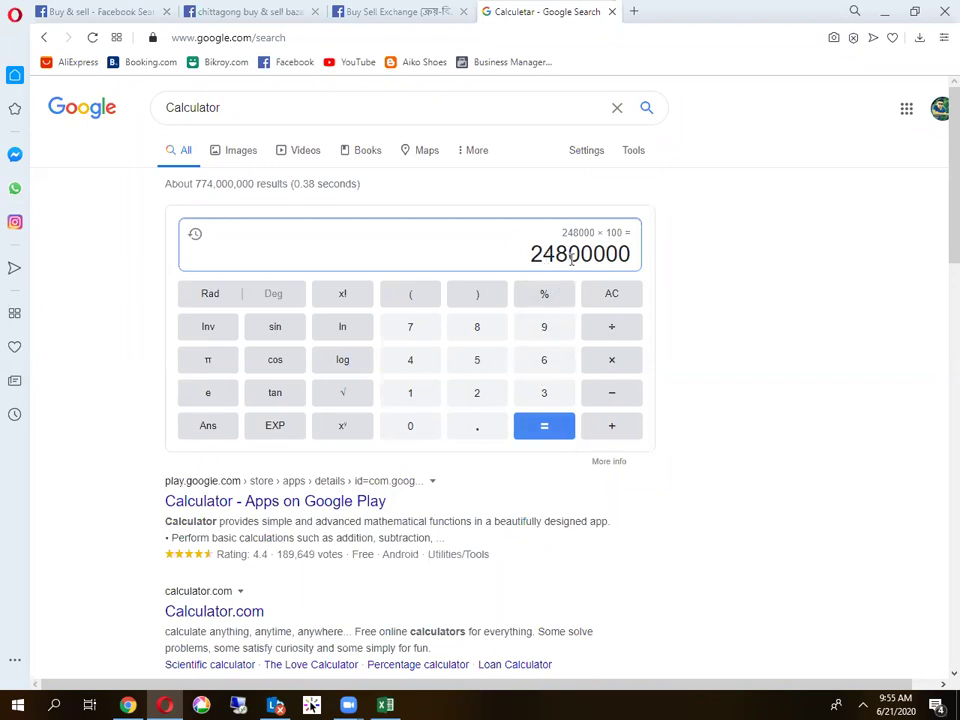
- Select the 24800000 result on the calculator page
left_click_drag(535, 258, 645, 257)
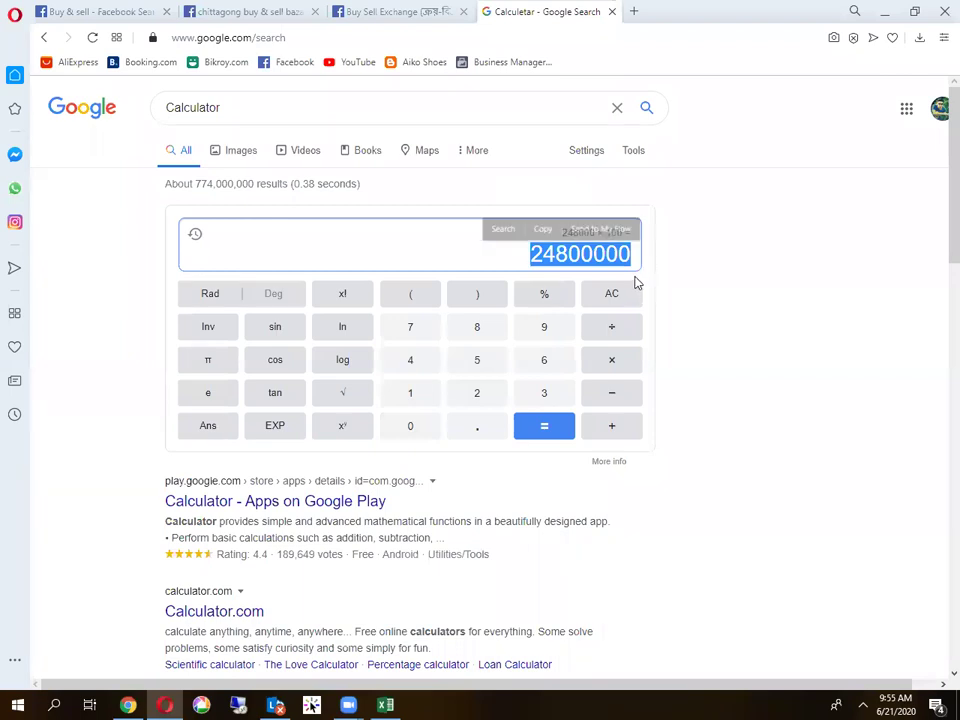
left_click(395, 8)
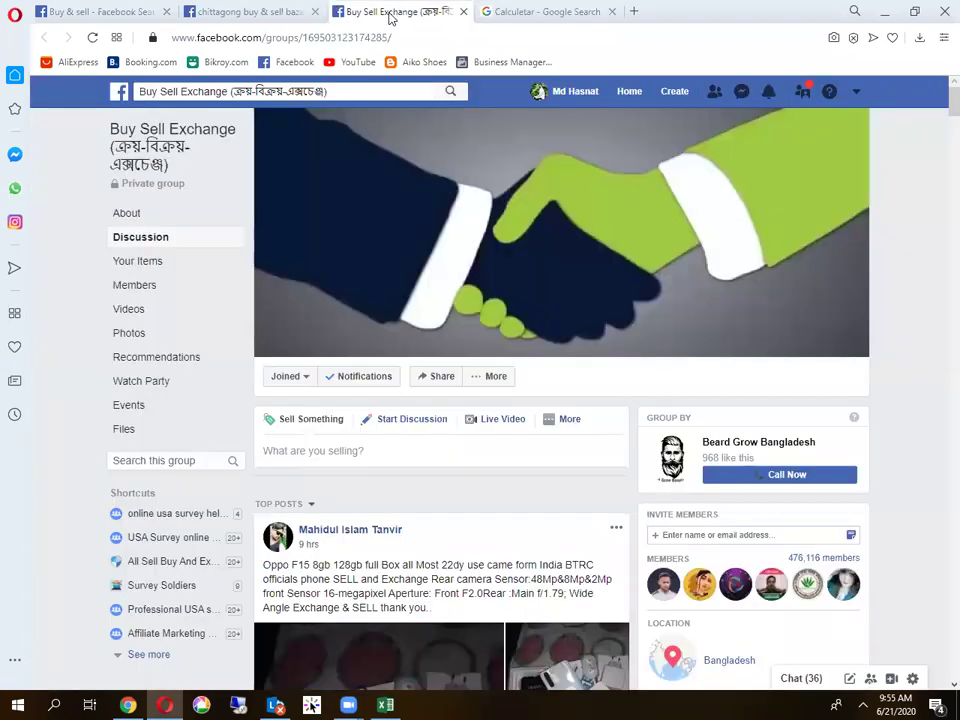
left_click(545, 9)
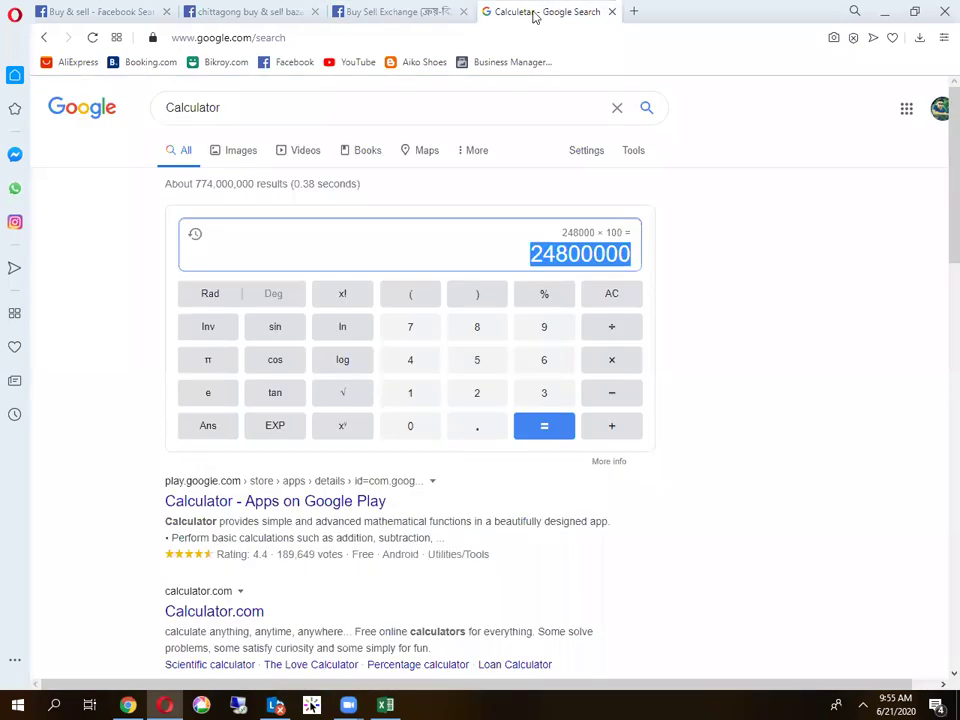
left_click(535, 253)
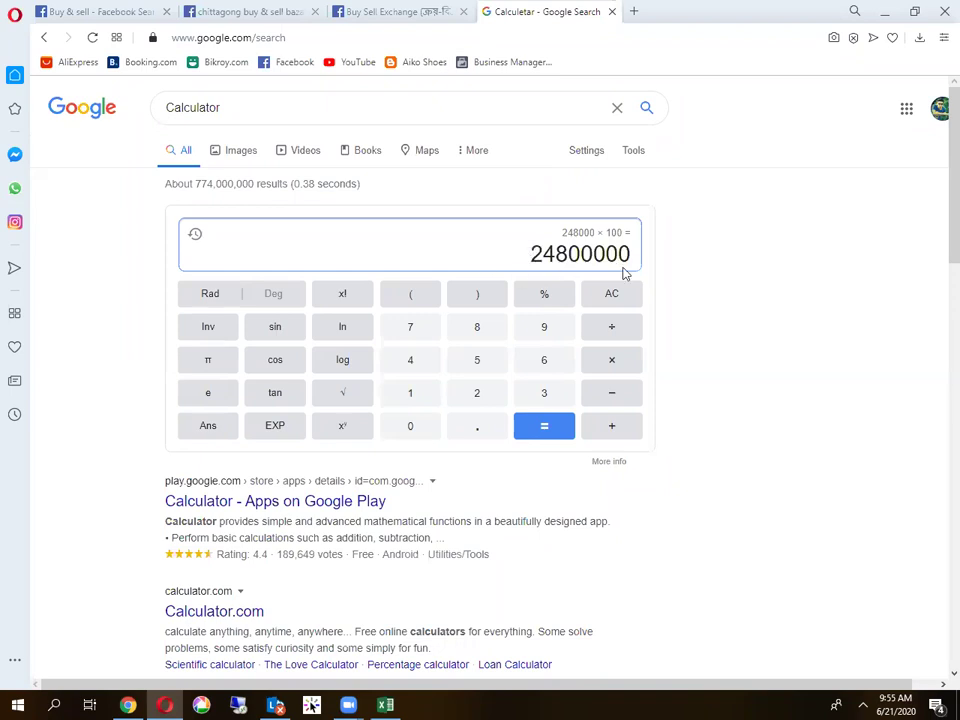
left_click_drag(630, 253, 533, 253)
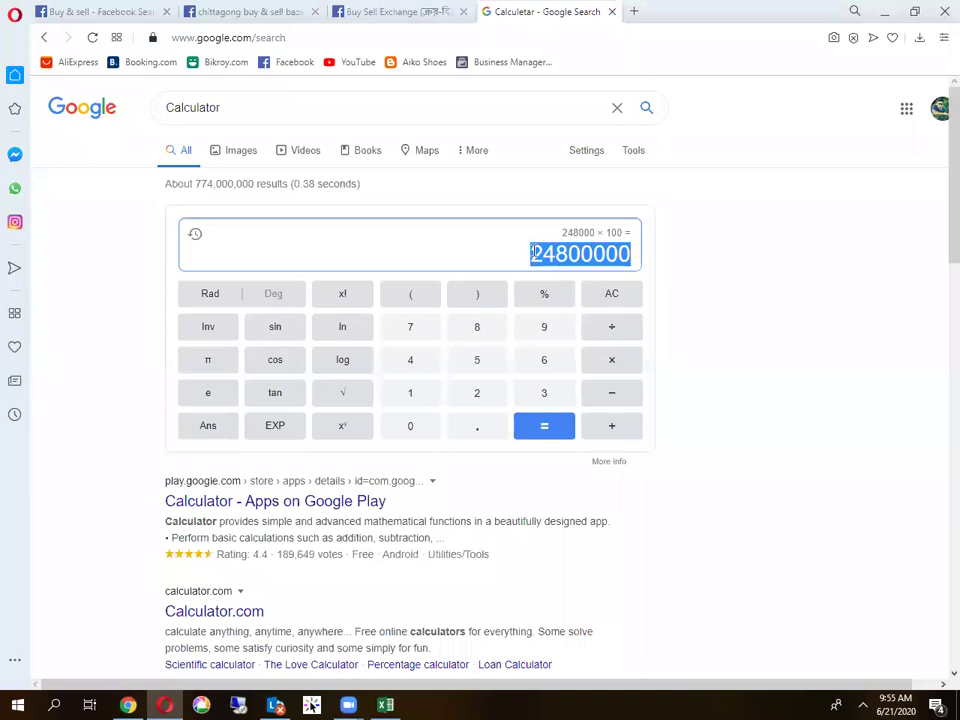
- Move through the browser tabs to the chittagong buy & sell bazar group page
left_click(455, 10)
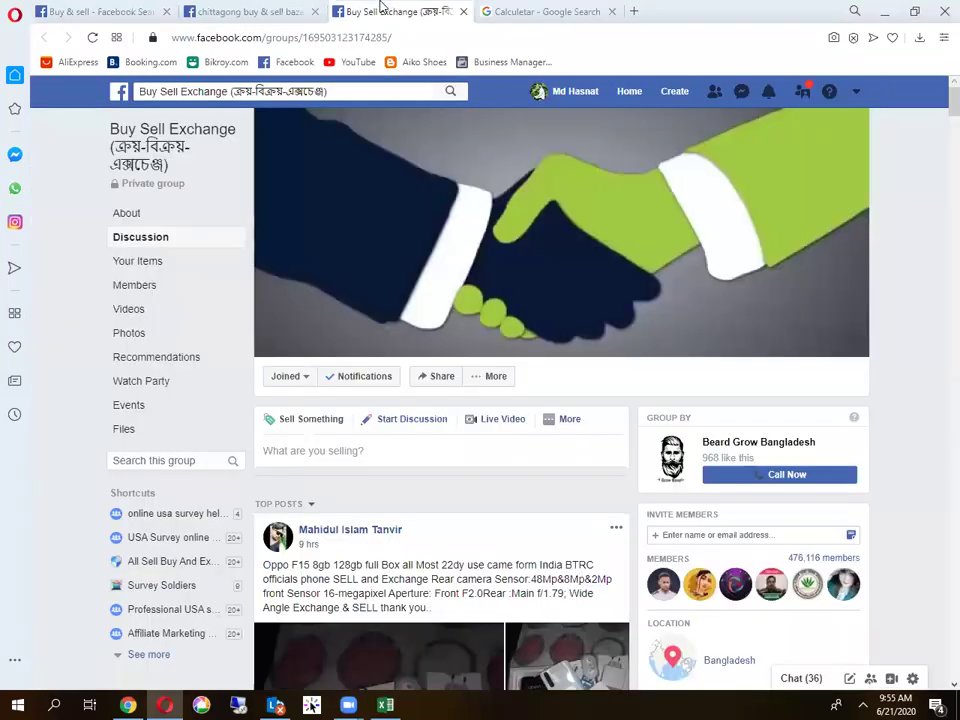
left_click(223, 10)
left_click(125, 10)
left_click(233, 10)
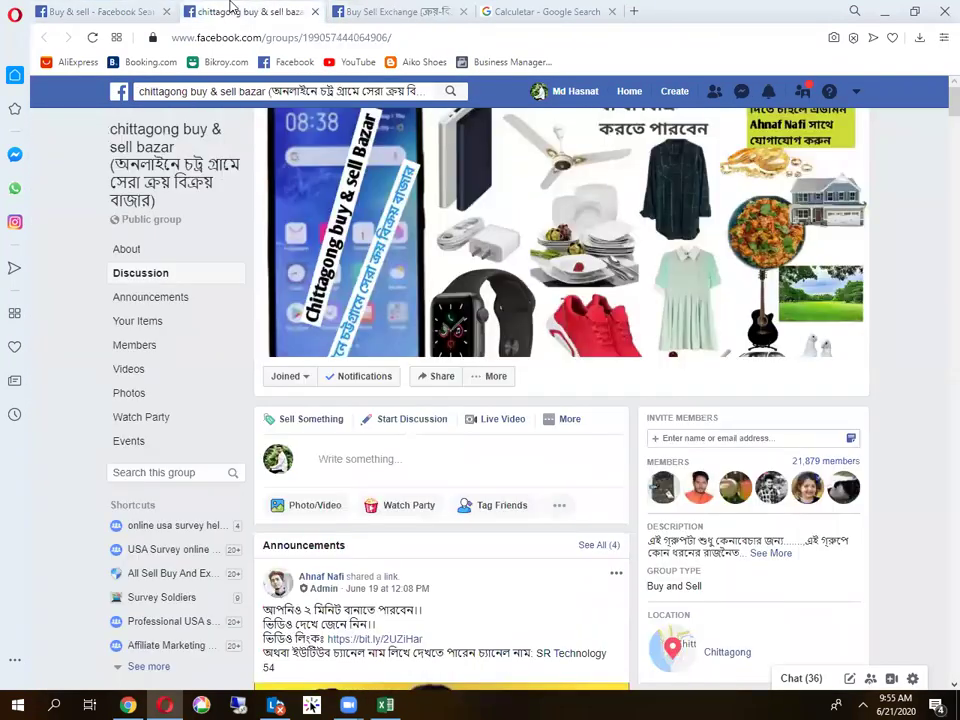
- Open the Windows Start menu from the taskbar
left_click(18, 705)
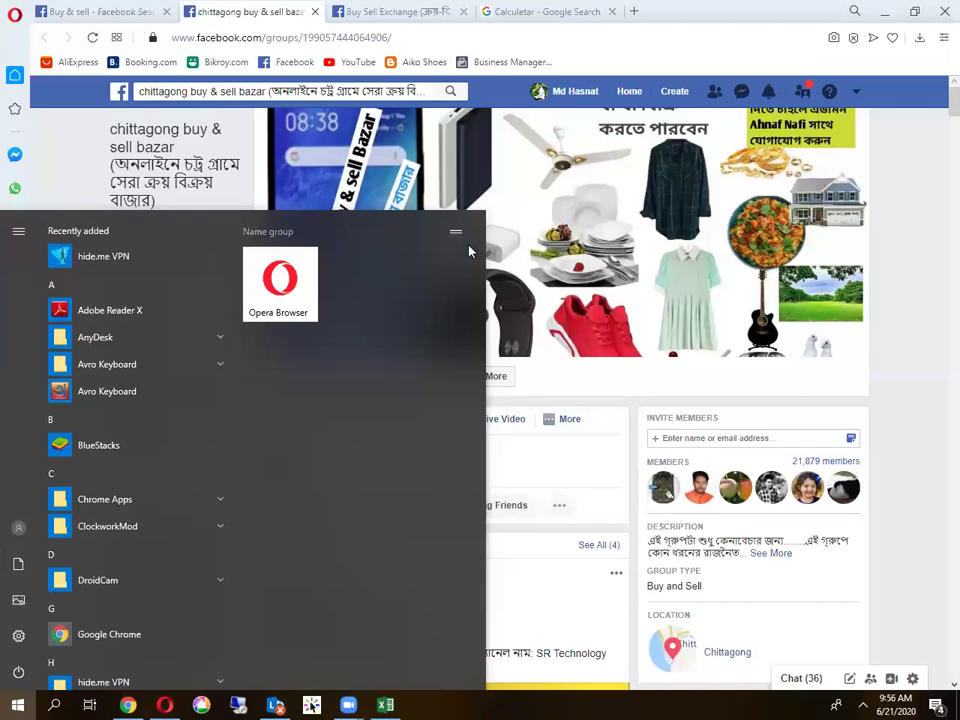
- Close the Start menu to get back to the chittagong buy & sell bazar page
left_click(537, 221)
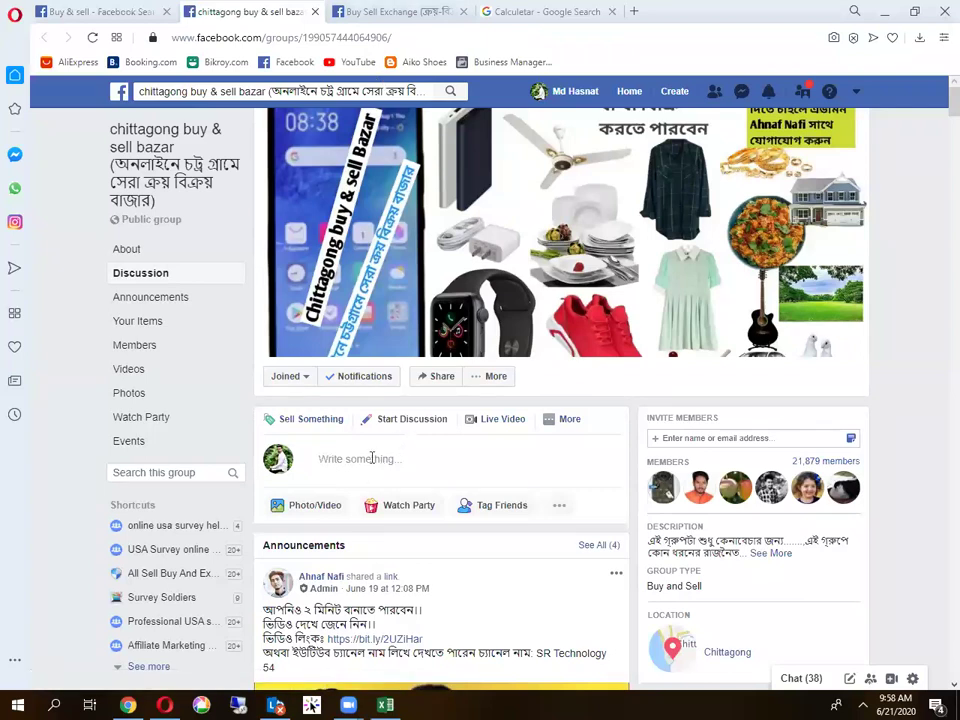
- Discard the new group post and go to the Buy & sell group search results
left_click(370, 457)
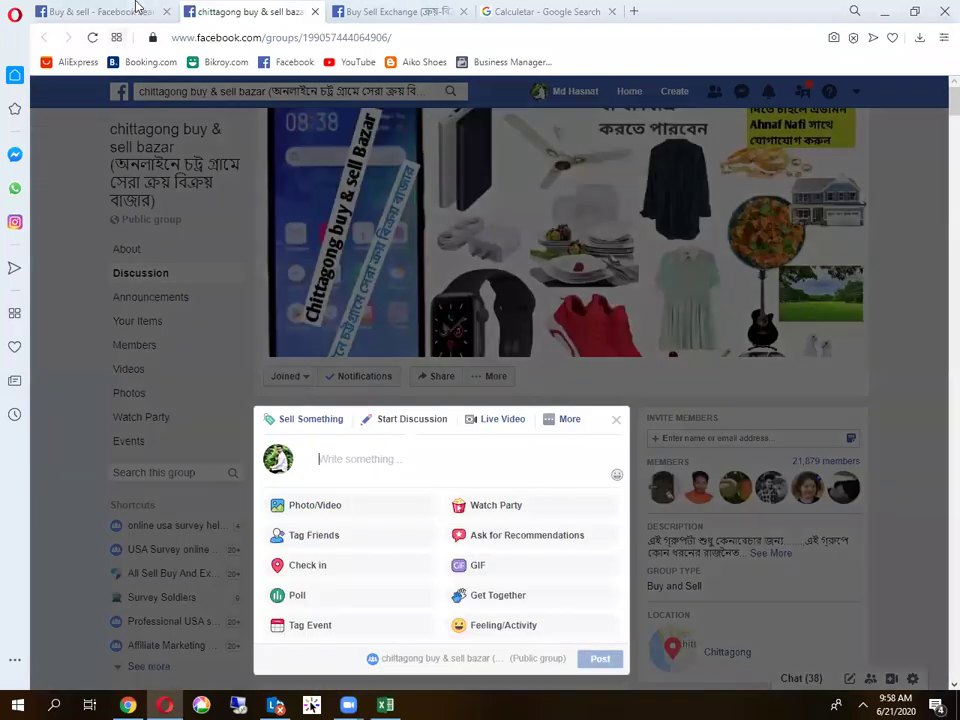
left_click(618, 419)
left_click(77, 10)
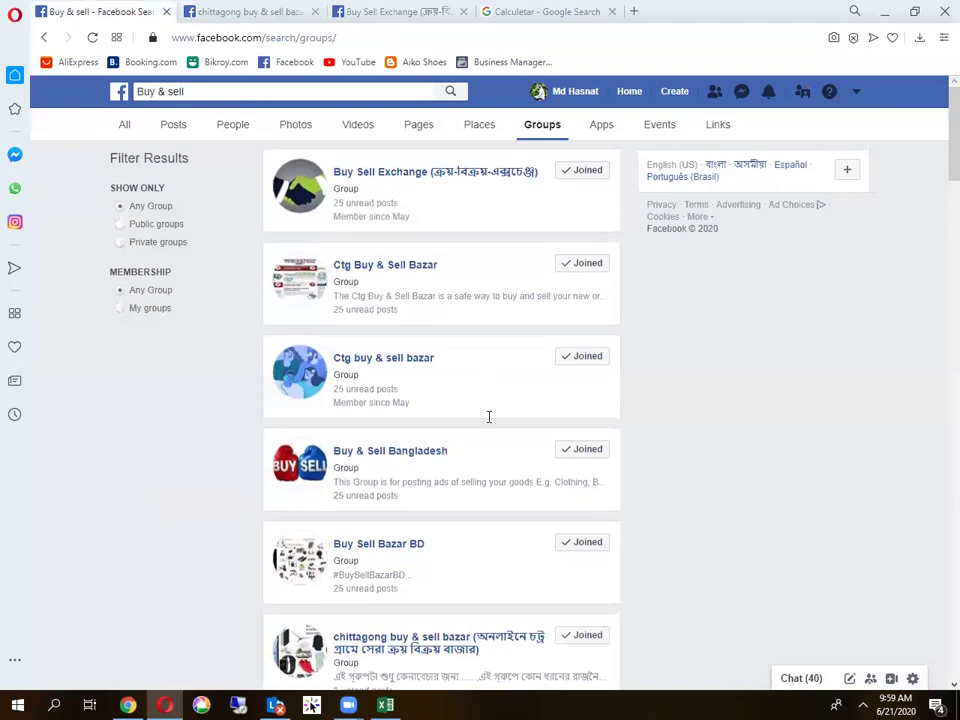
- Scroll through the Buy & sell group results, comparing each group's posts per day
scroll(465, 397, "down", 10)
scroll(466, 405, "down", 18)
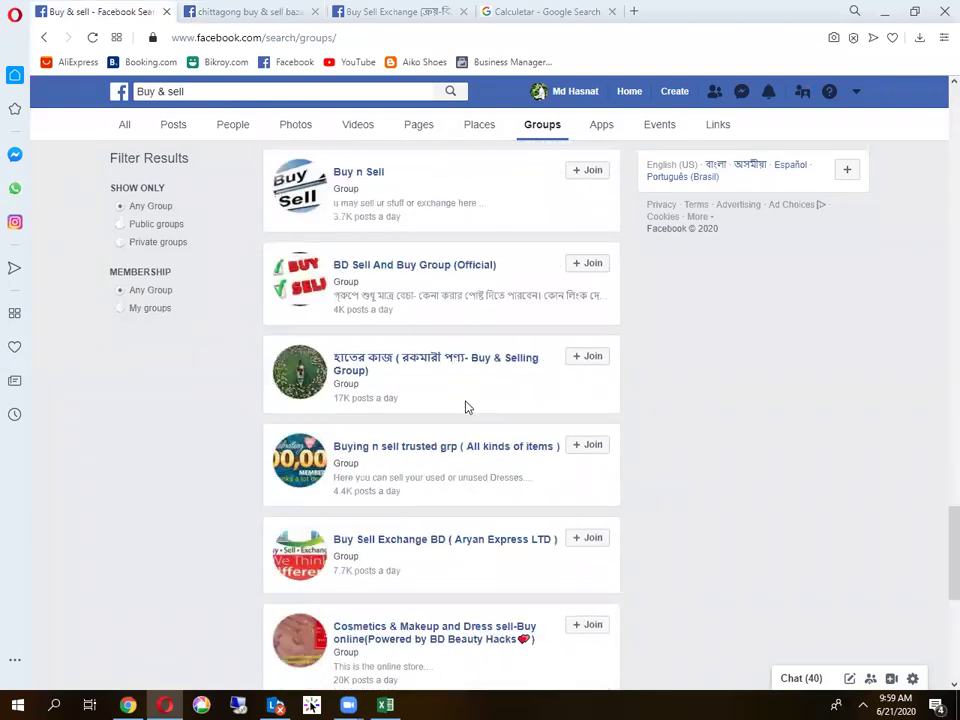
scroll(440, 405, "down", 10)
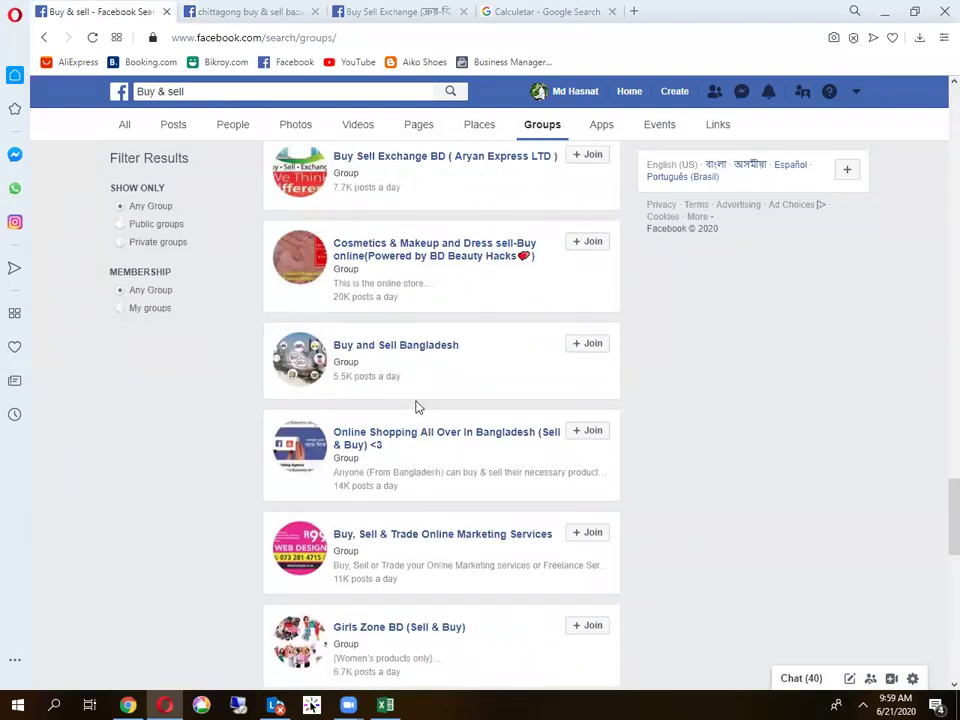
scroll(405, 430, "up", 6)
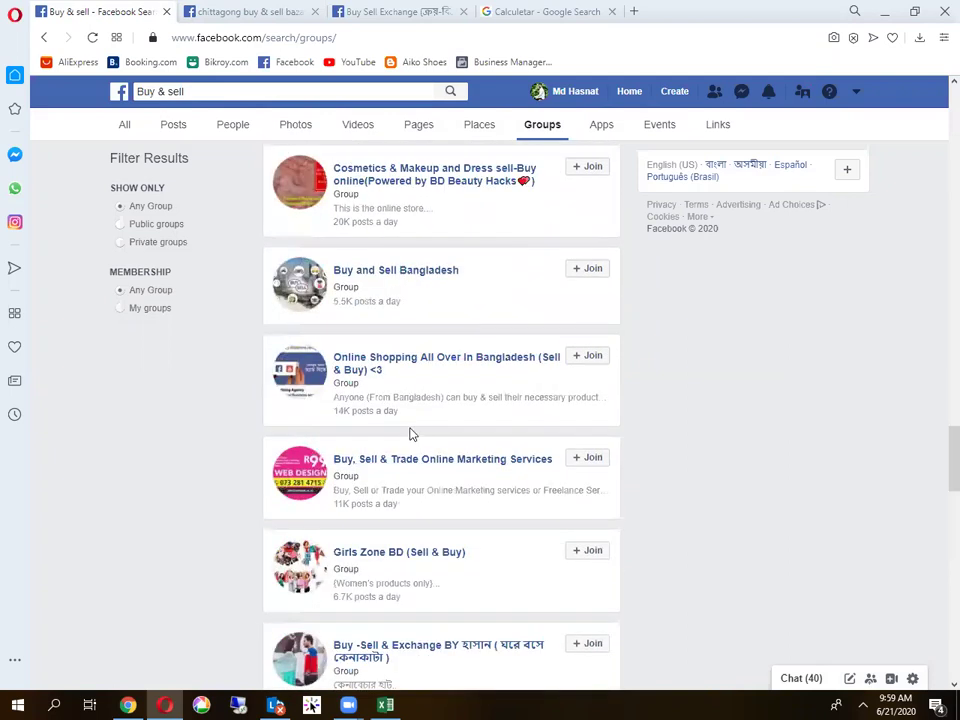
scroll(415, 447, "up", 12)
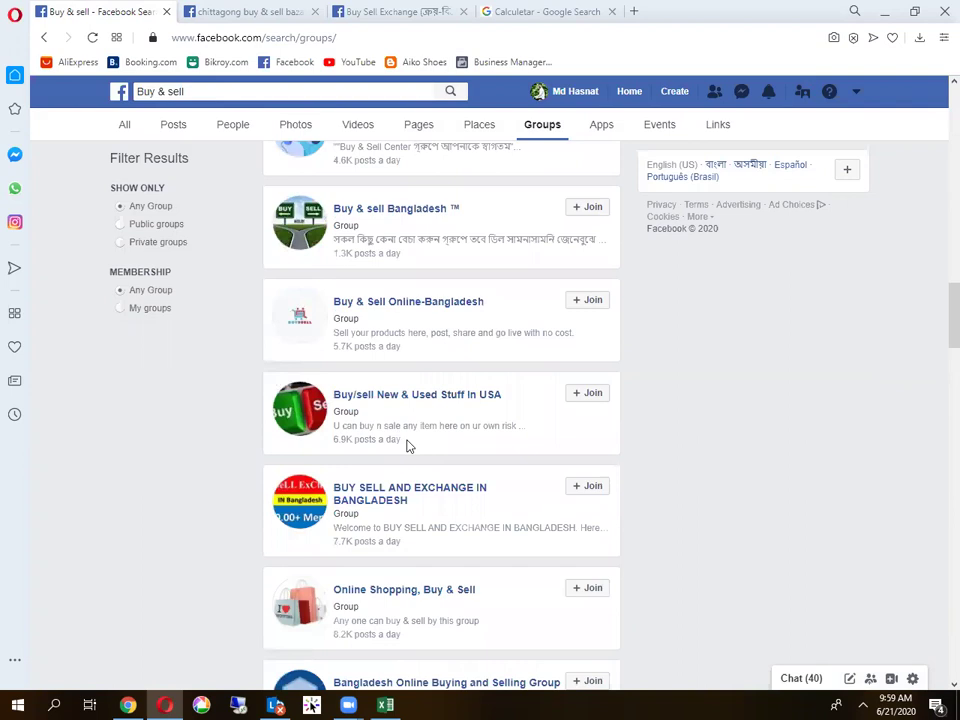
scroll(409, 444, "up", 15)
scroll(485, 463, "up", 5)
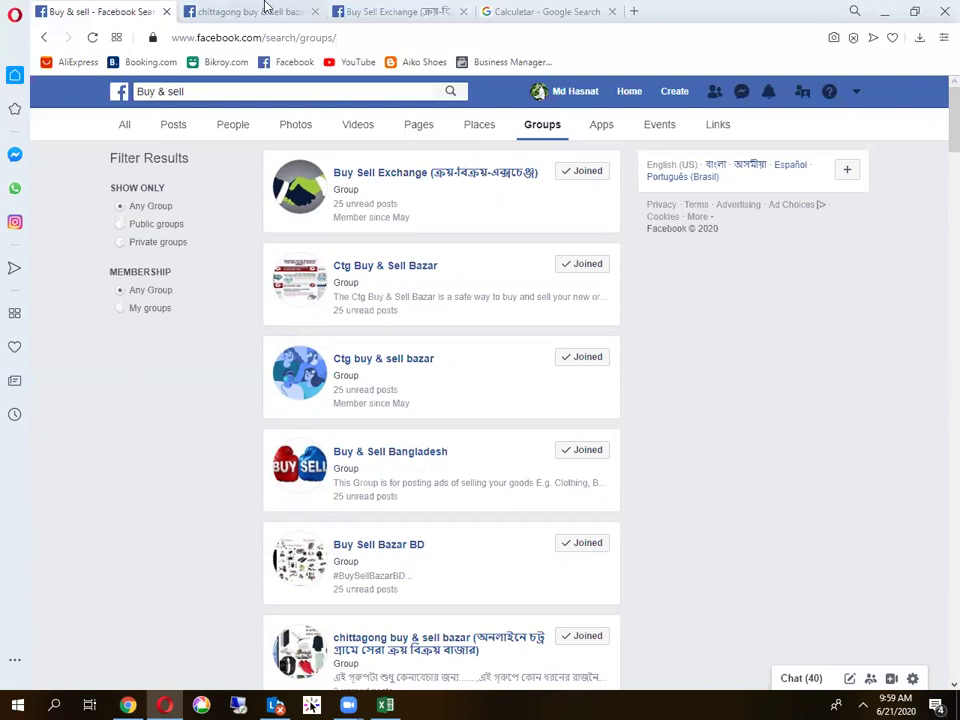
- Return to the chittagong buy & sell bazar group and view, then close, its cover photo
left_click(201, 8)
scroll(869, 278, "up", 3)
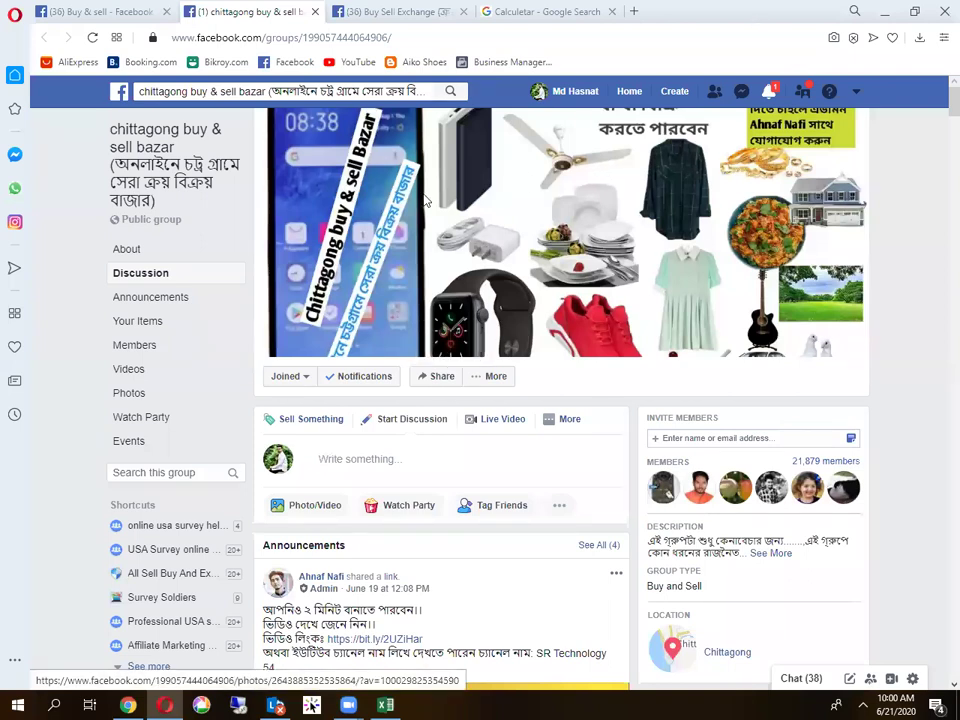
left_click(535, 345)
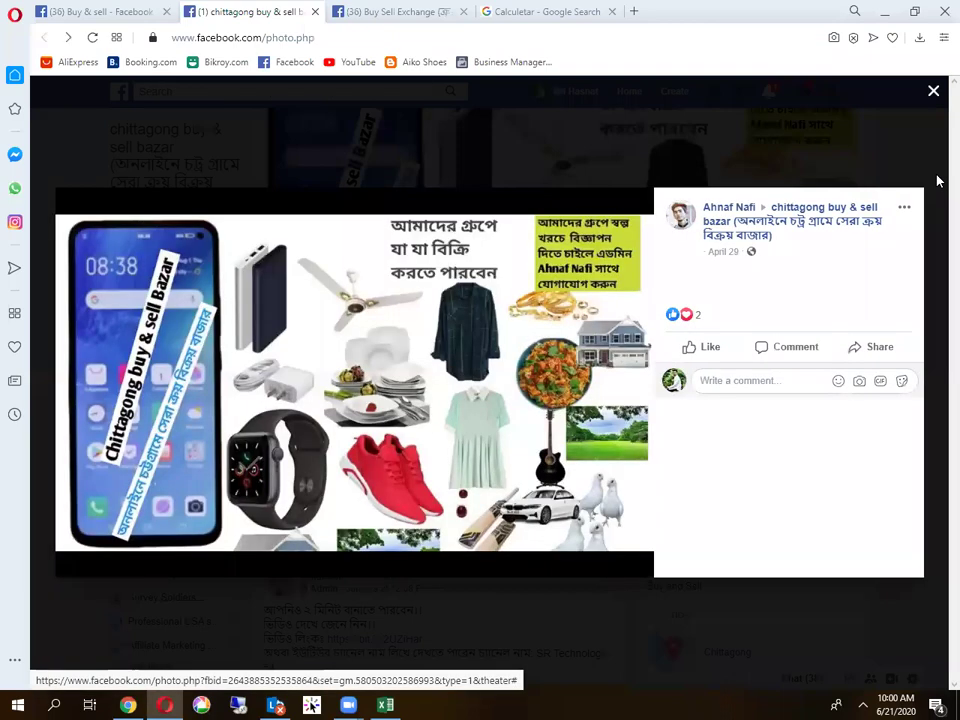
left_click(938, 181)
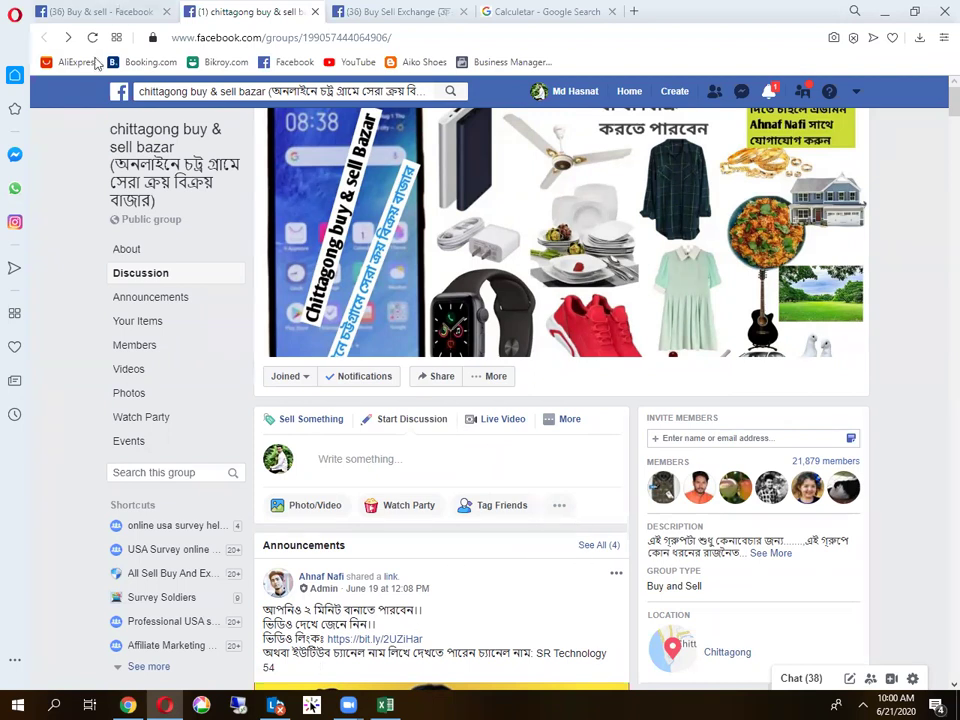
left_click(90, 11)
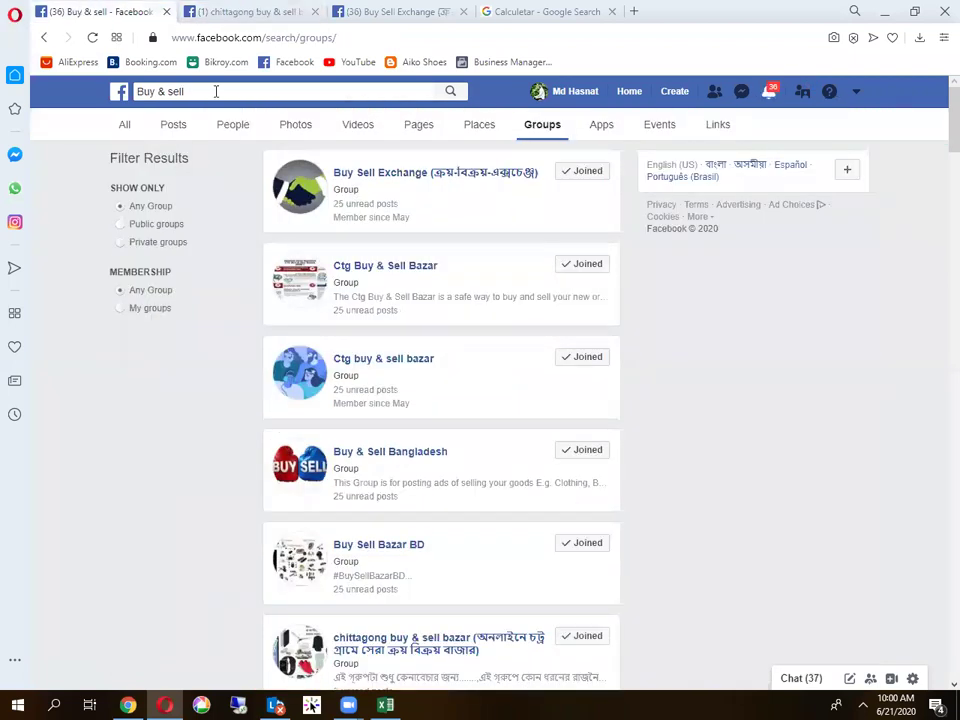
left_click(232, 92)
left_click(242, 91)
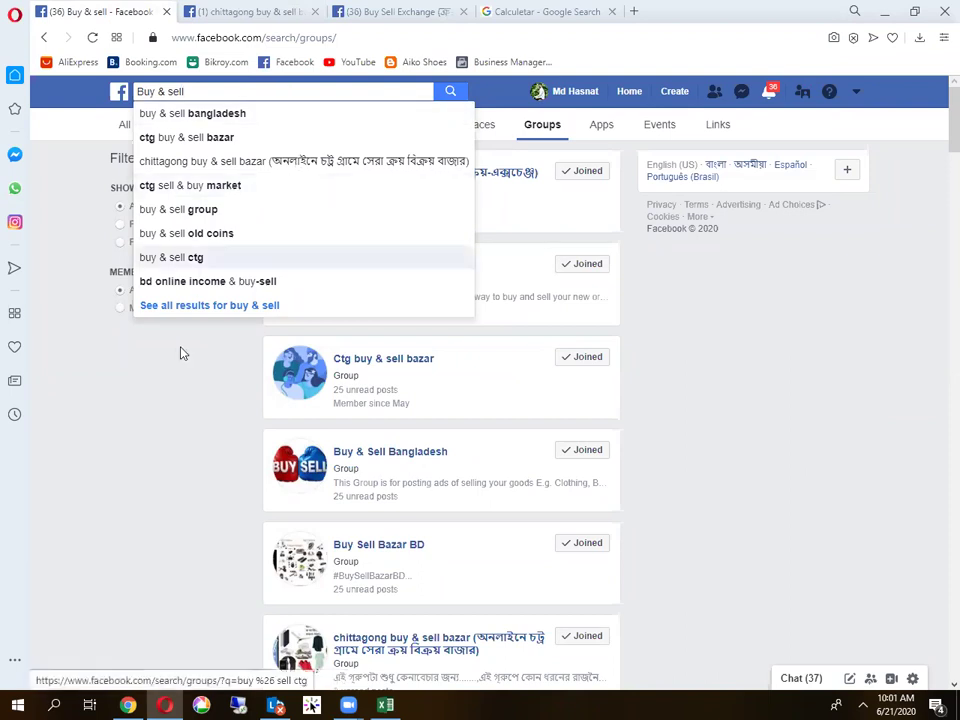
left_click(192, 447)
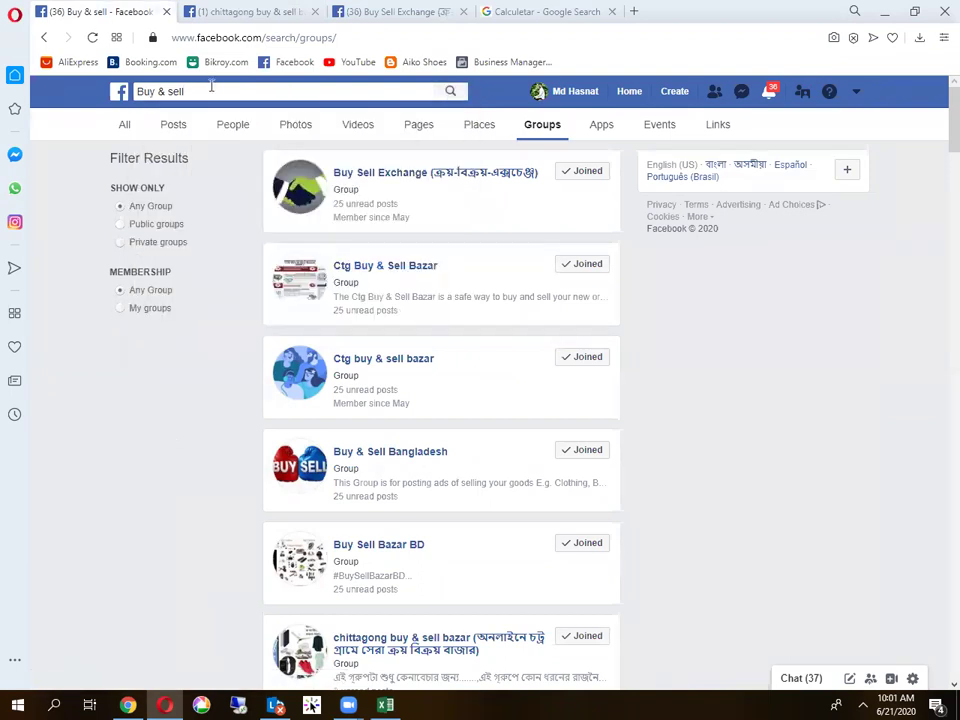
left_click(208, 90)
left_click(256, 90)
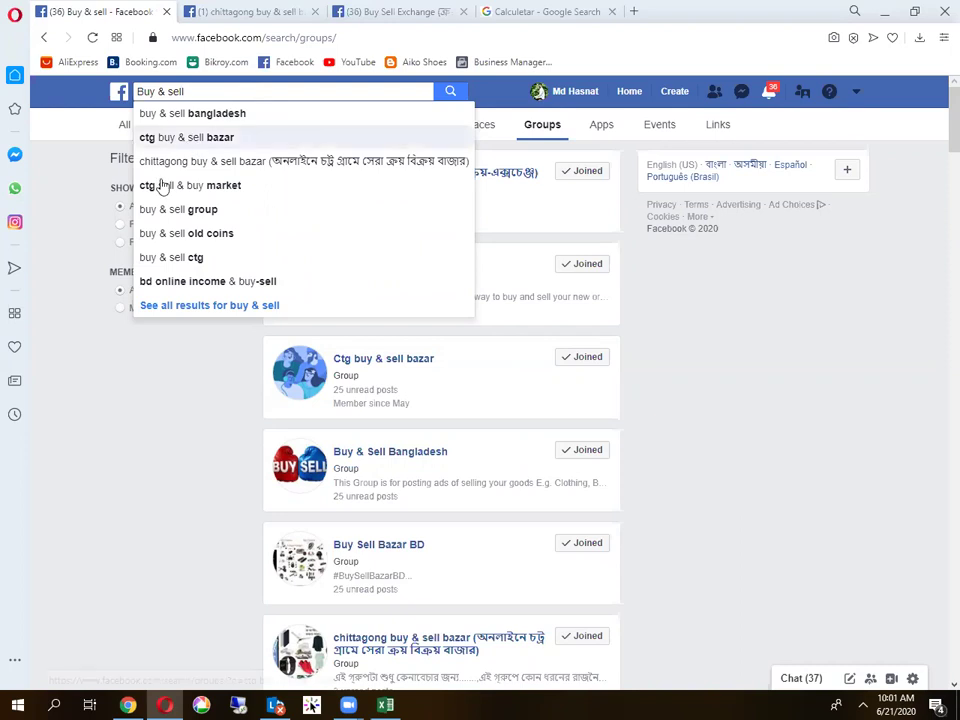
left_click(172, 443)
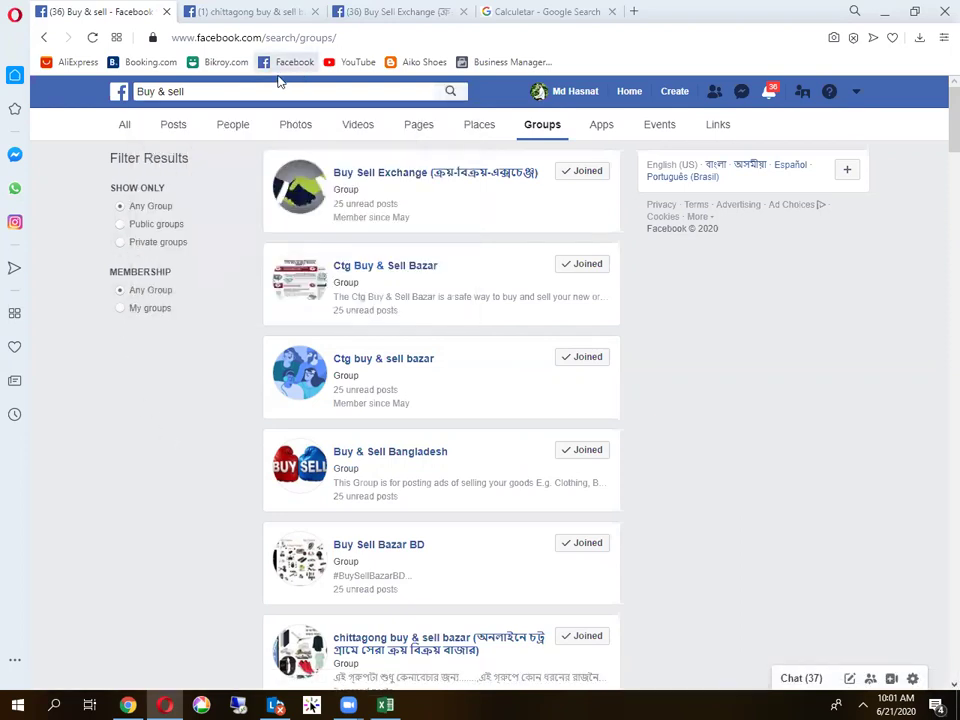
left_click(242, 90)
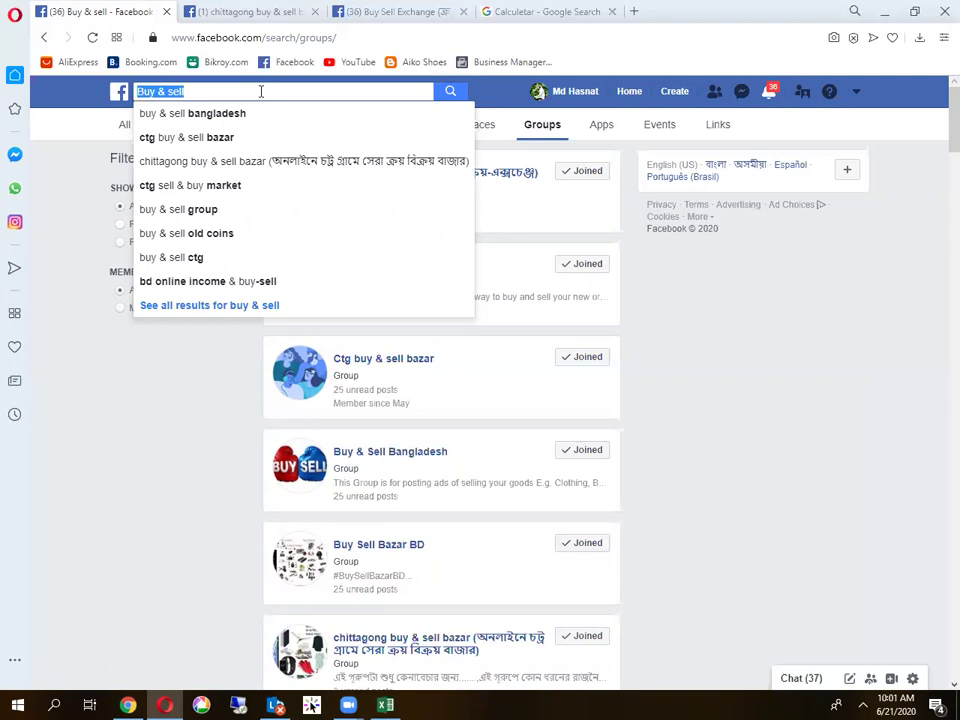
left_click(165, 494)
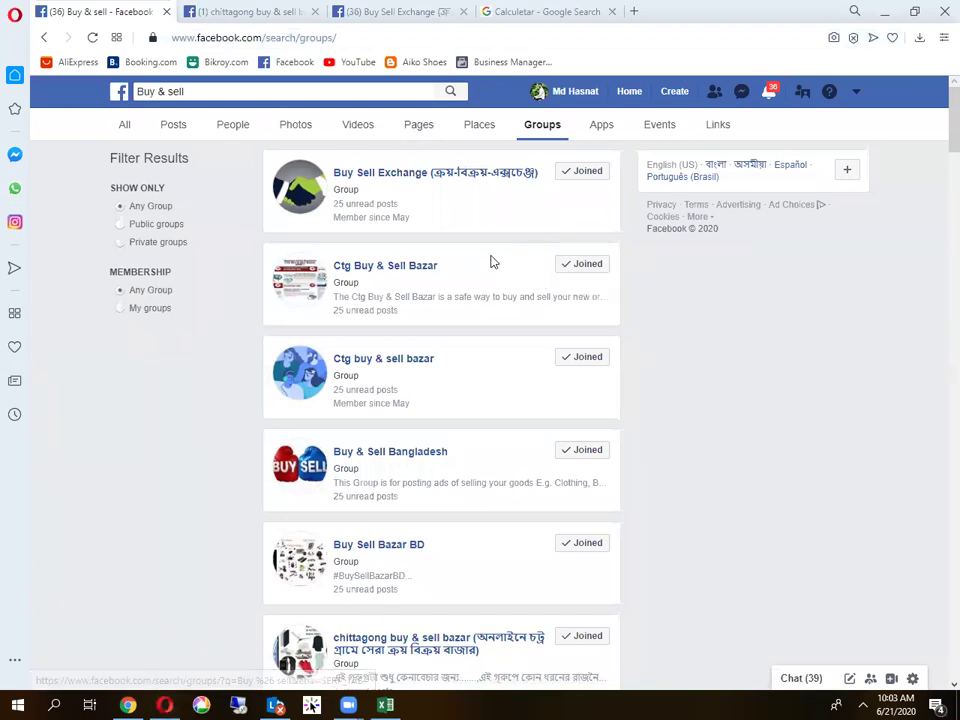
scroll(500, 300, "down", 5)
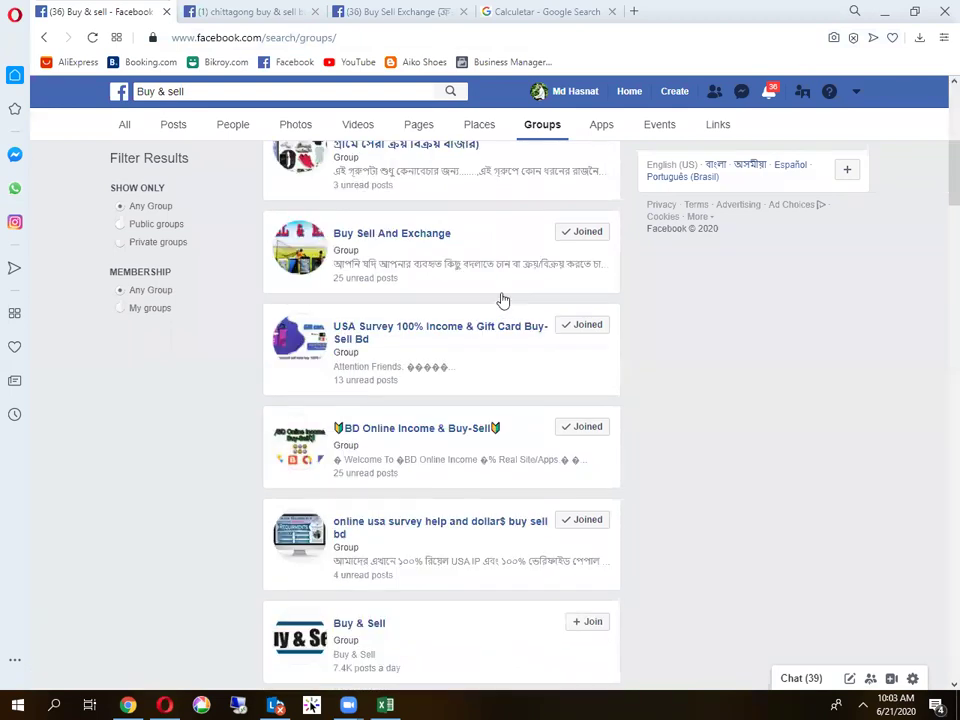
scroll(532, 301, "down", 20)
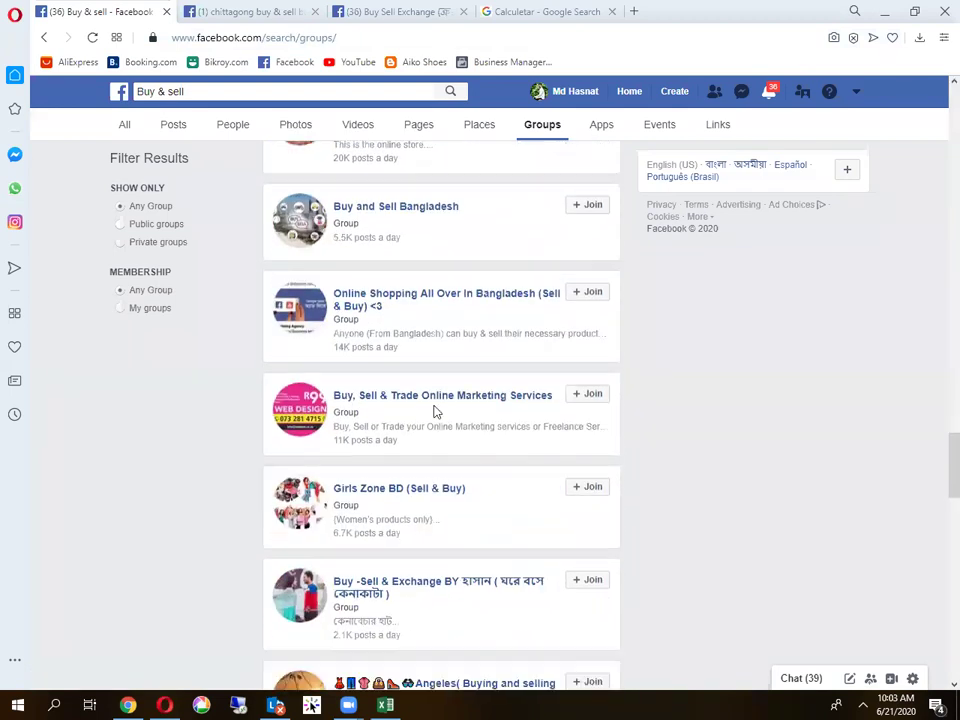
scroll(326, 436, "down", 10)
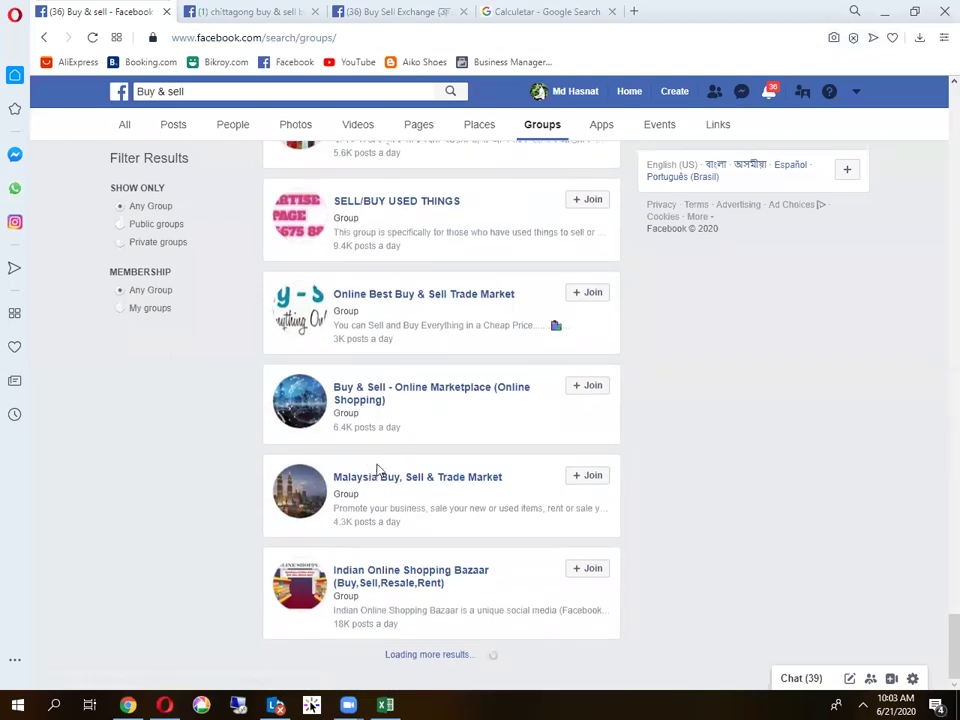
scroll(355, 450, "down", 15)
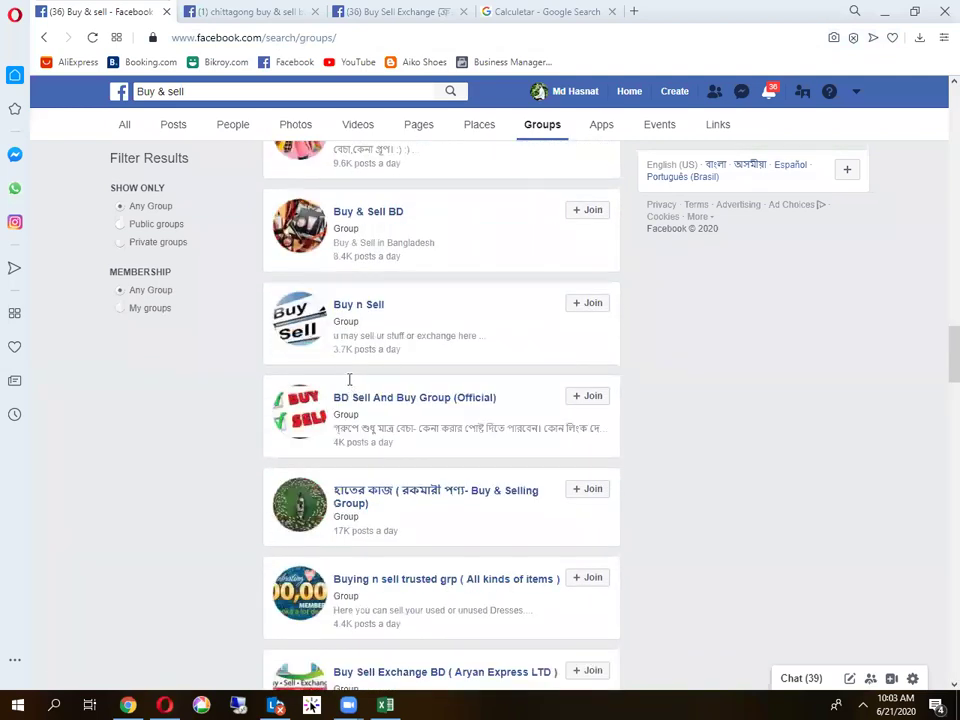
scroll(316, 319, "up", 15)
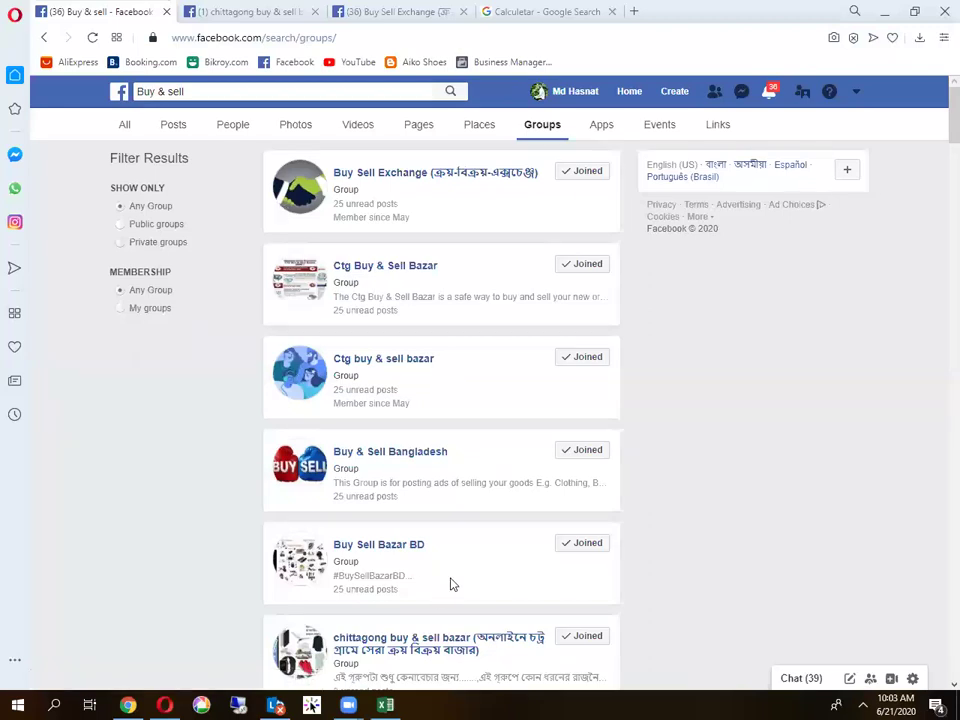
- Search 'T shirt' and pick the 't shirt club bd' group suggestion
left_click(216, 89)
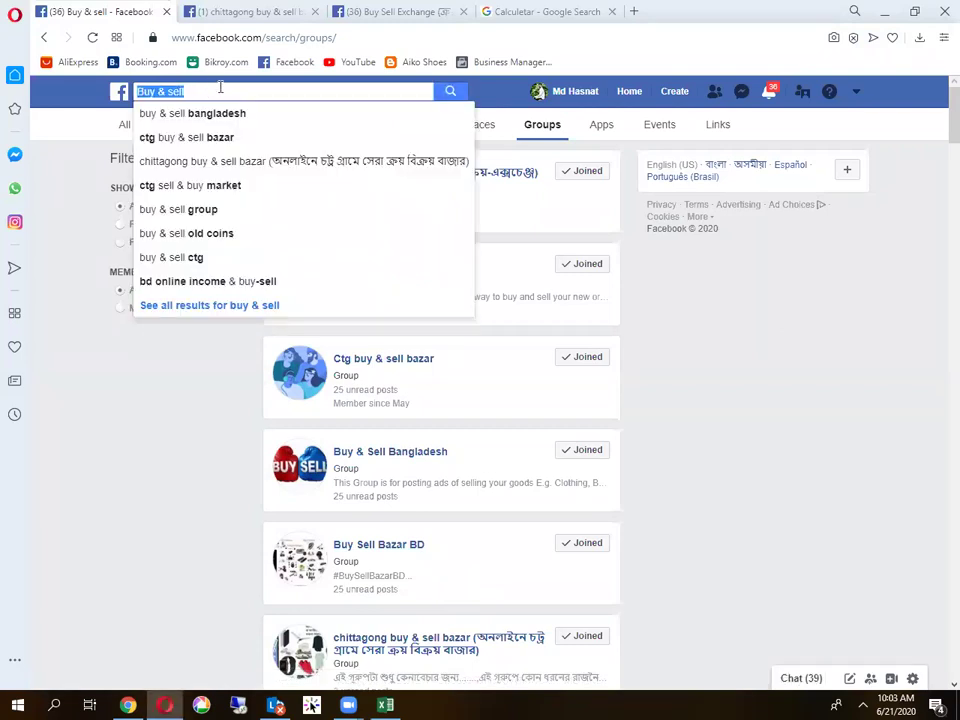
type("T shi")
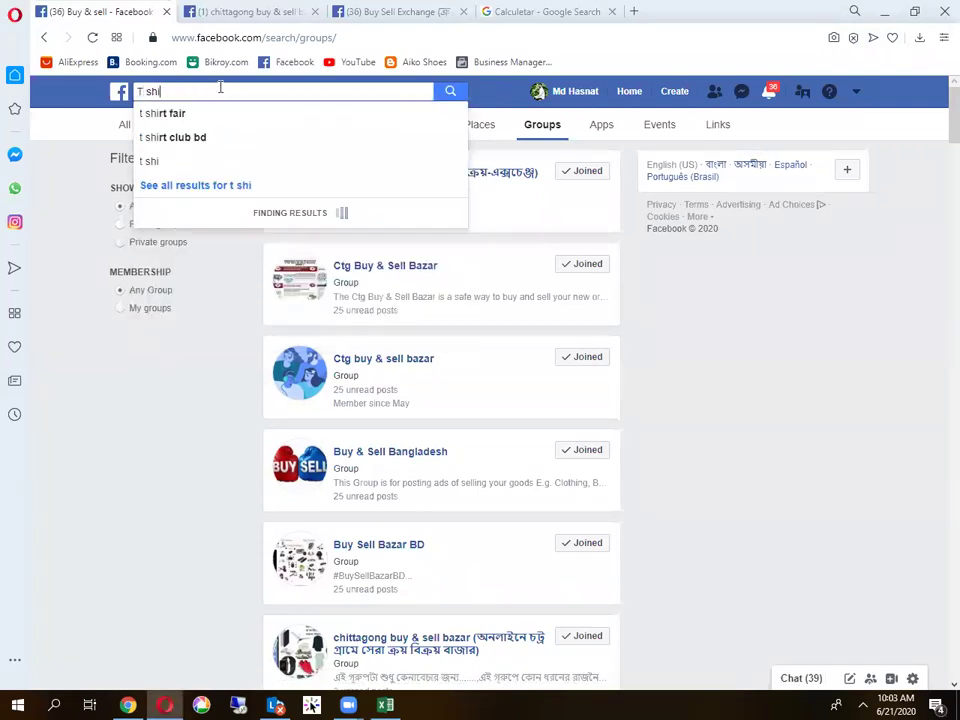
type("rt")
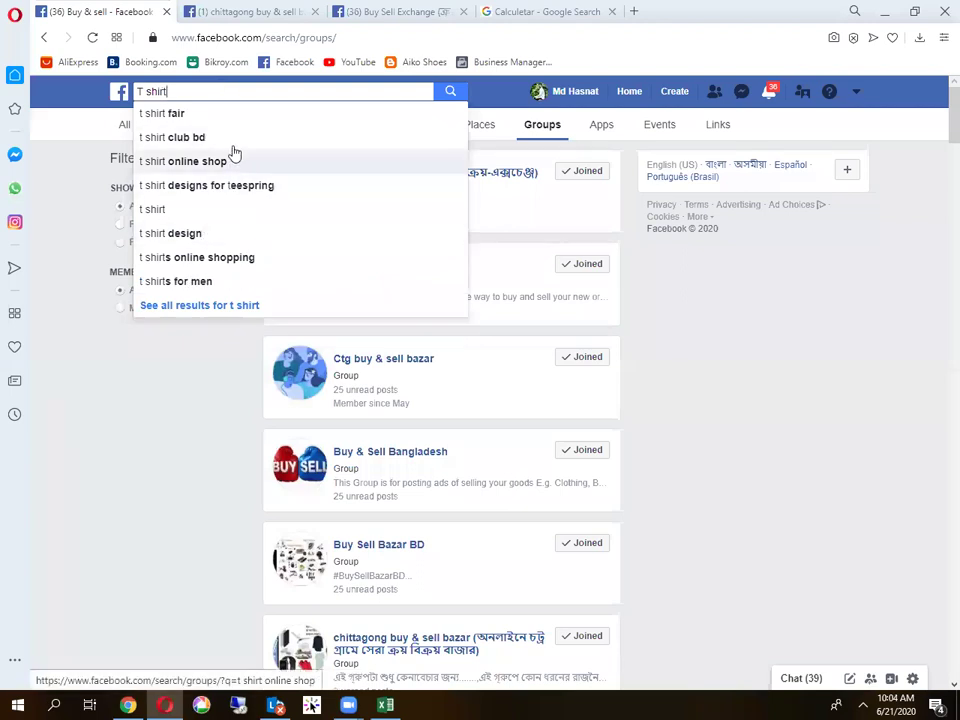
left_click(235, 142)
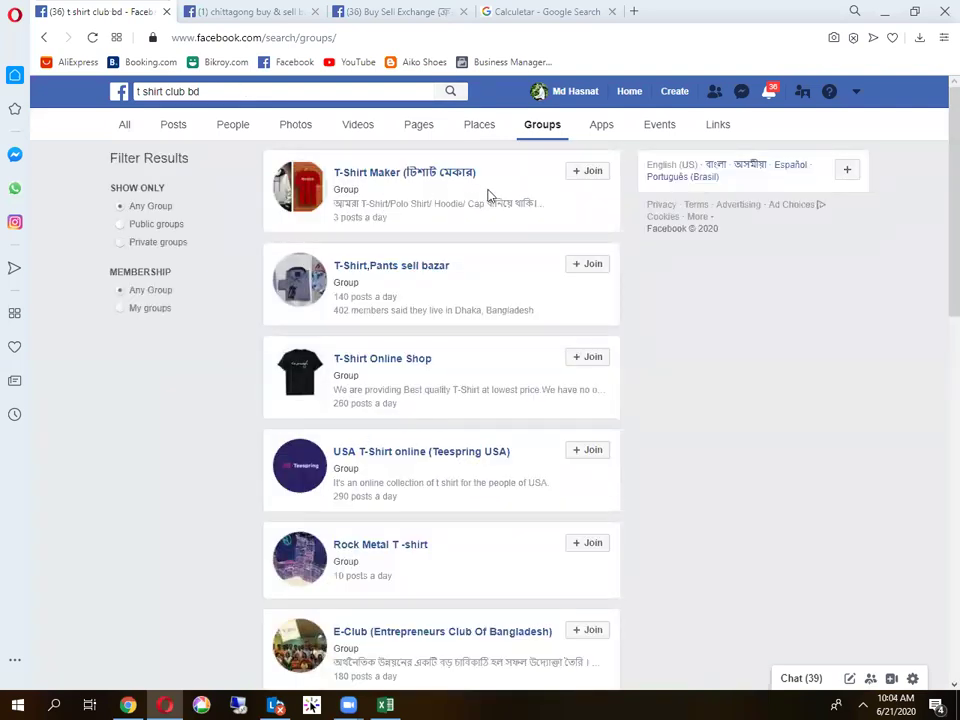
scroll(520, 320, "down", 1)
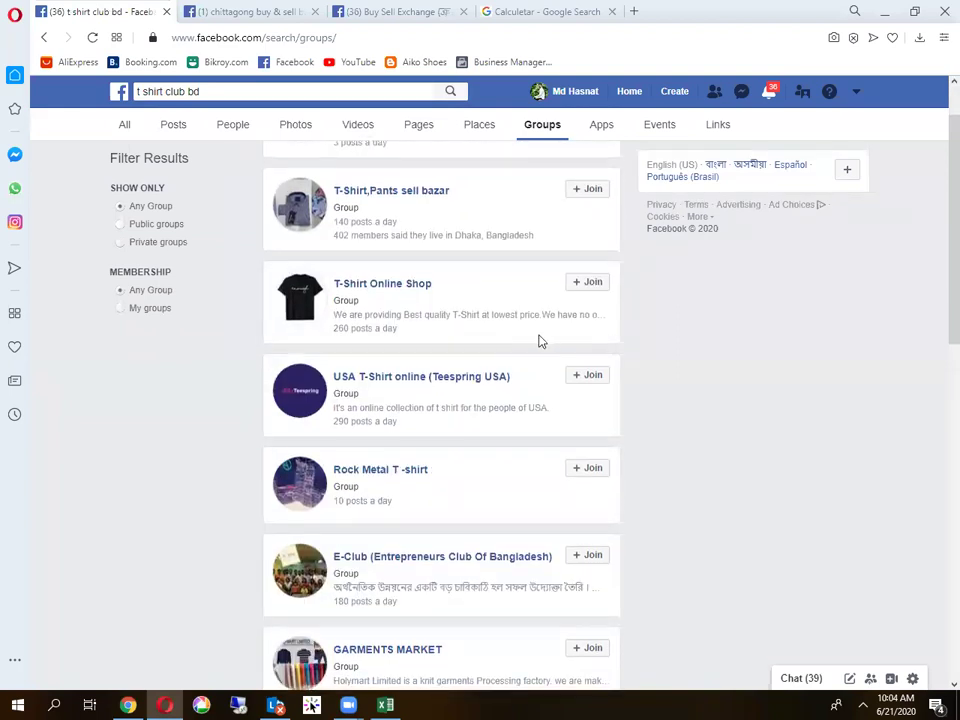
scroll(431, 387, "down", 1)
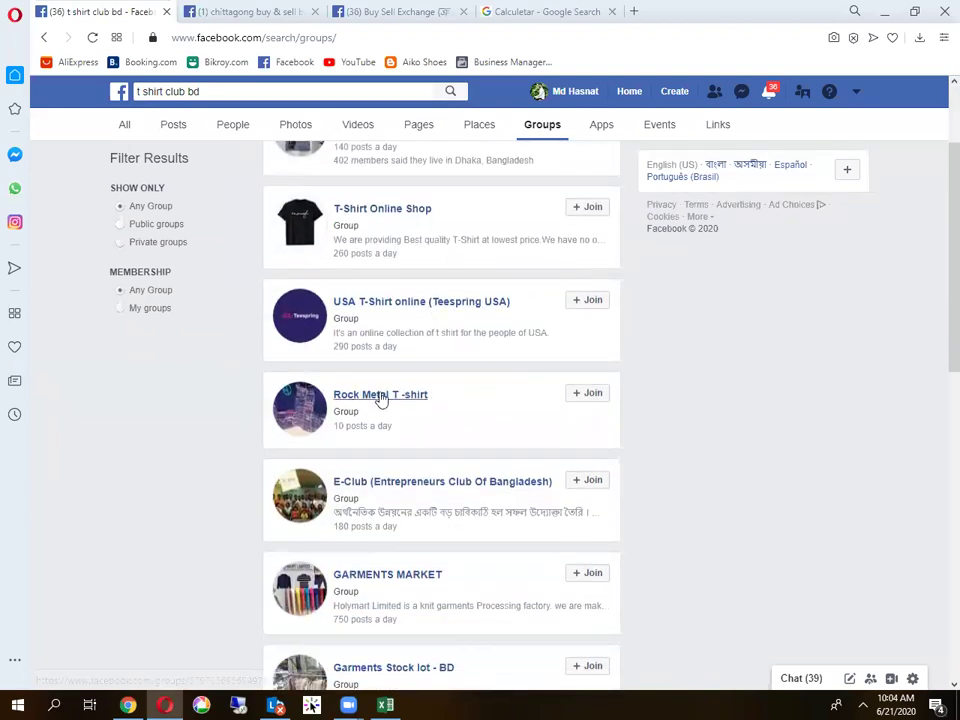
scroll(477, 401, "down", 3)
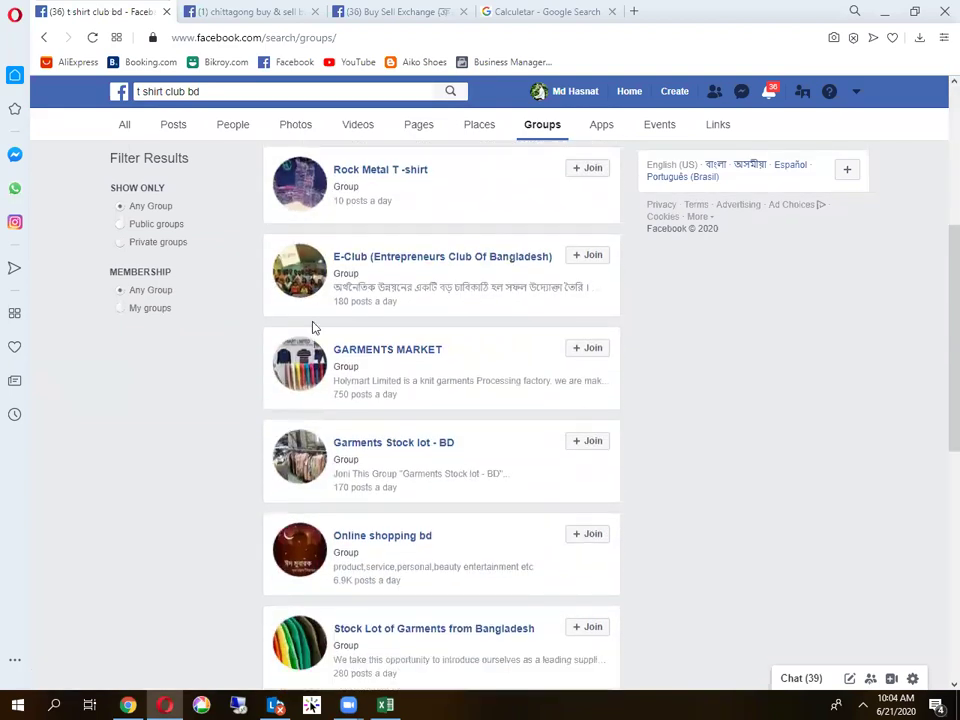
scroll(341, 238, "up", 1)
left_click_drag(406, 291, 336, 294)
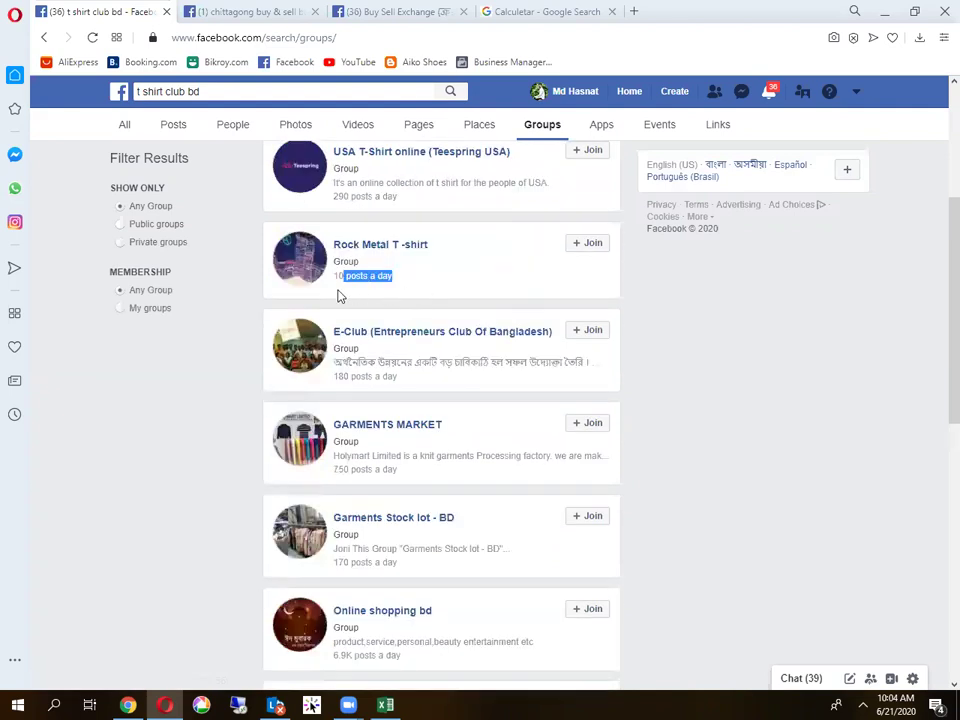
scroll(407, 349, "up", 2)
left_click(396, 352)
triple_click(396, 352)
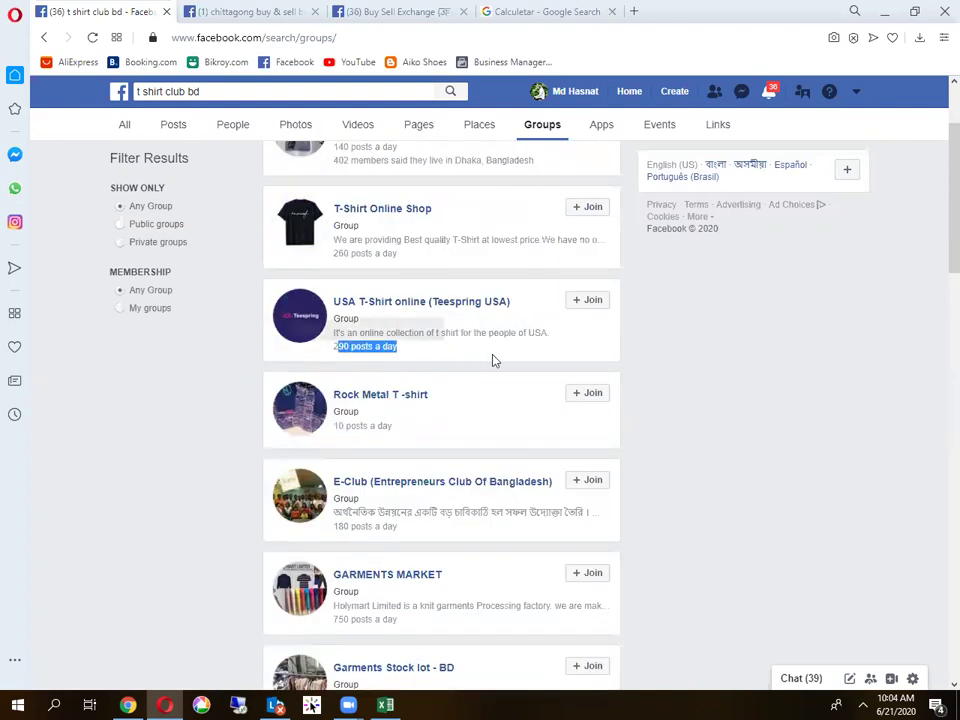
scroll(484, 360, "up", 2)
scroll(476, 349, "down", 5)
left_click_drag(508, 369, 334, 368)
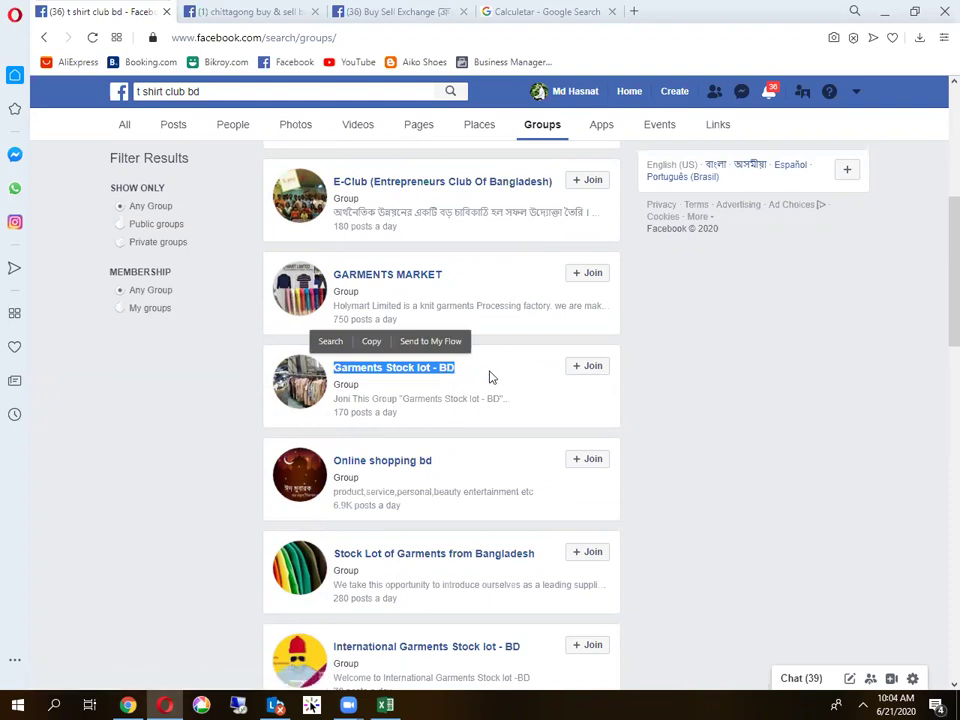
scroll(377, 476, "down", 3)
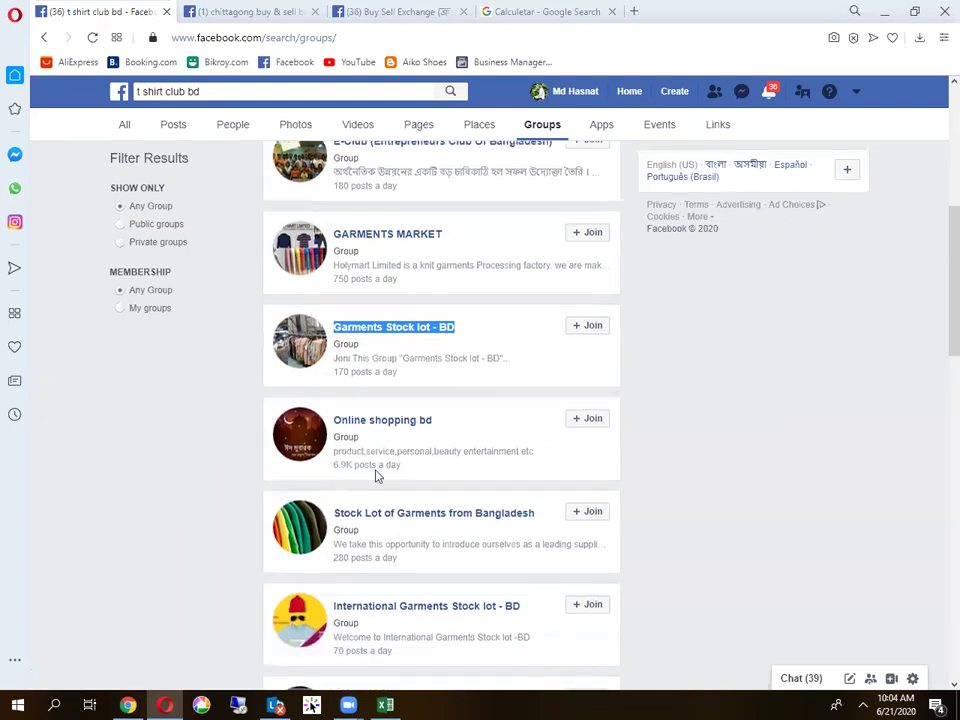
scroll(475, 473, "down", 5)
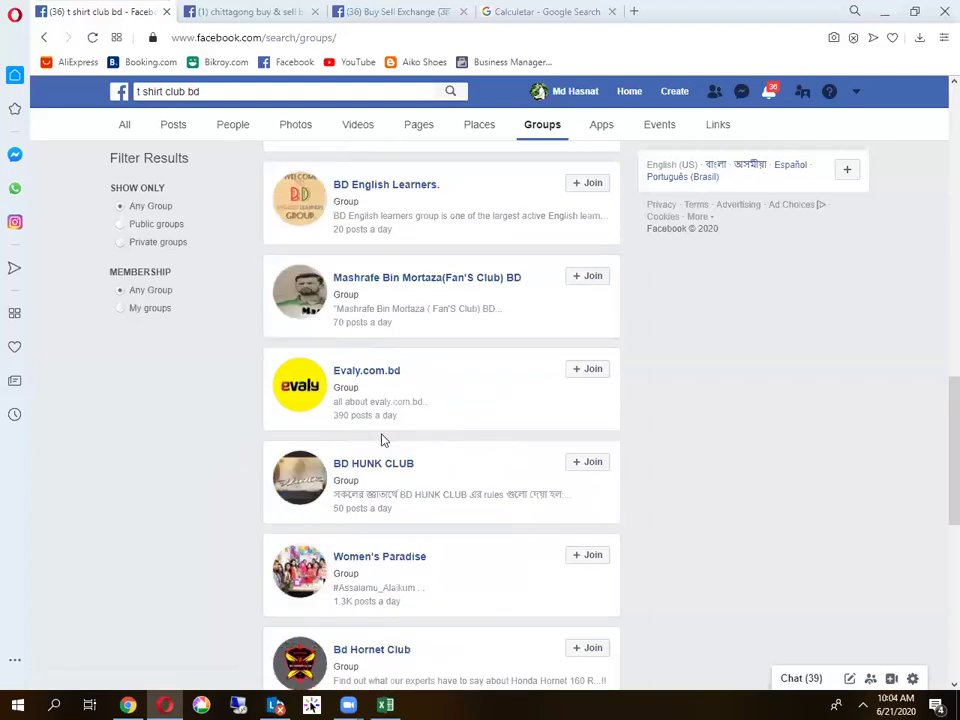
scroll(410, 410, "up", 1)
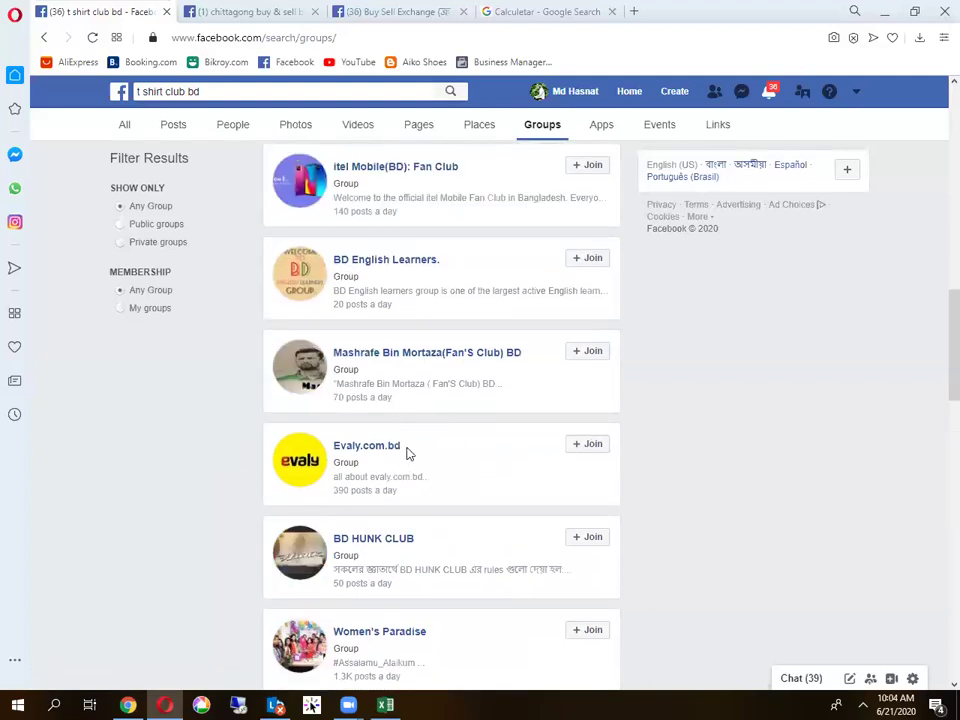
scroll(407, 453, "up", 2)
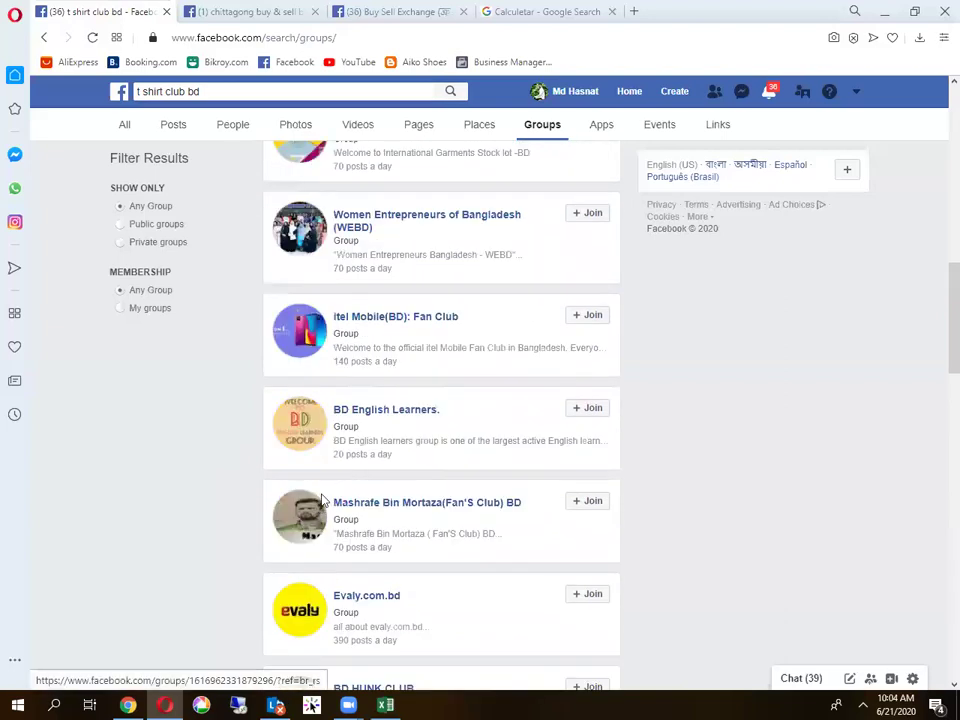
left_click_drag(333, 502, 530, 505)
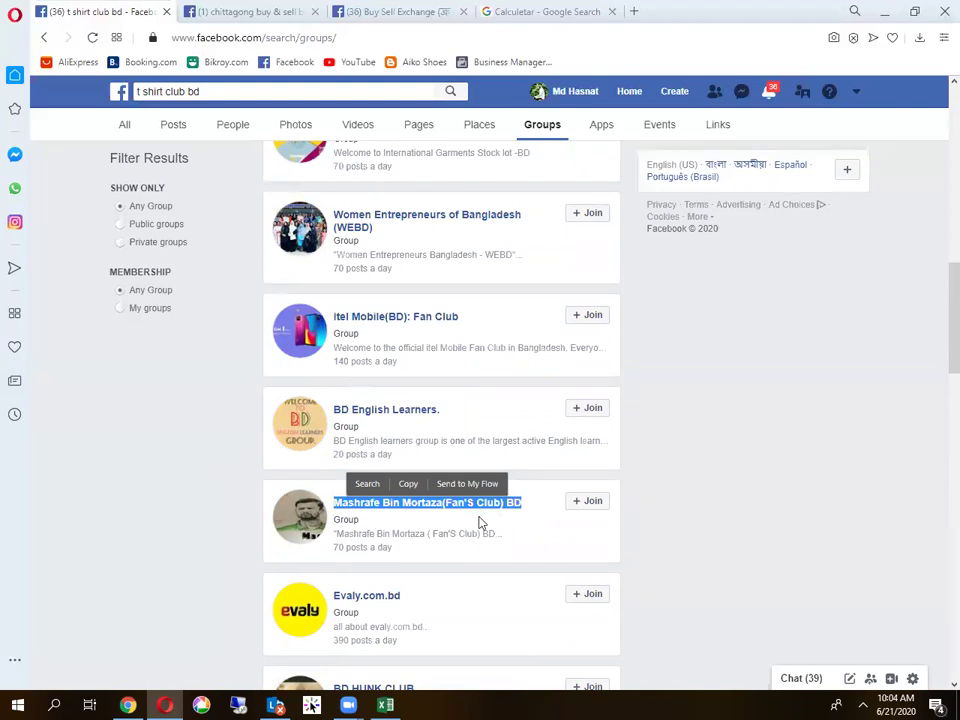
- Open the Mashrafe Bin Mortaza(Fan'S Club) BD group in a new tab and switch to it
right_click(387, 508)
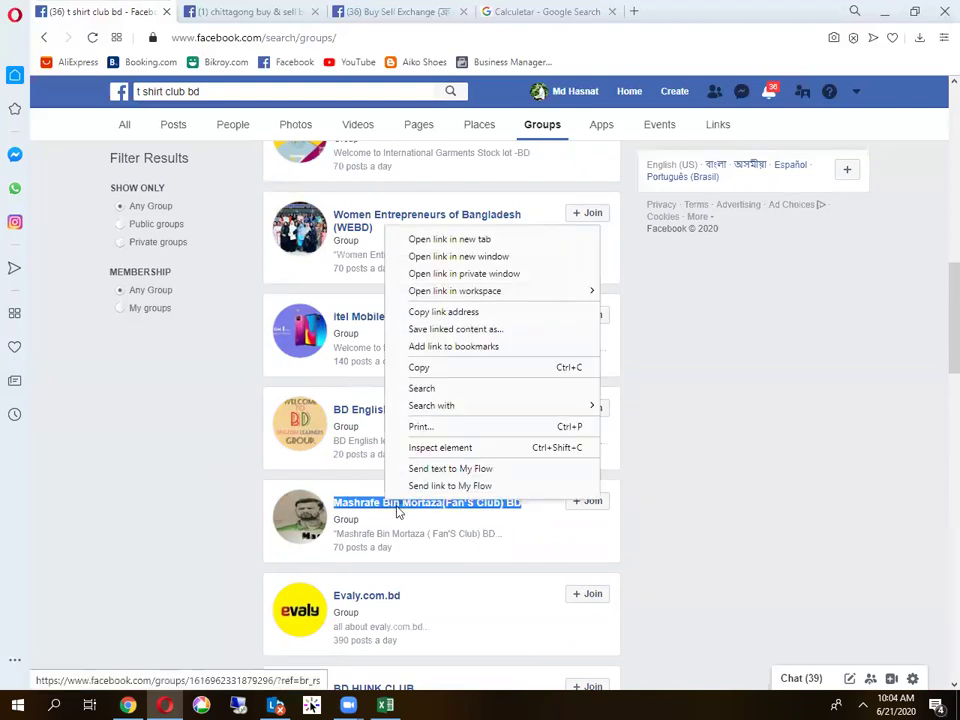
left_click(449, 240)
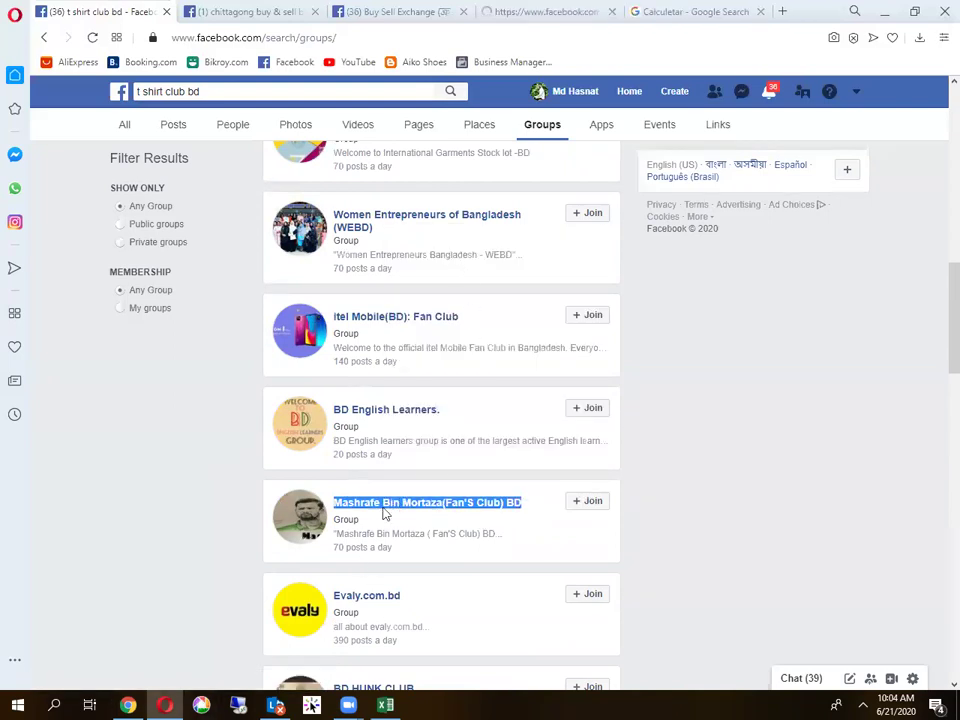
scroll(432, 459, "down", 10)
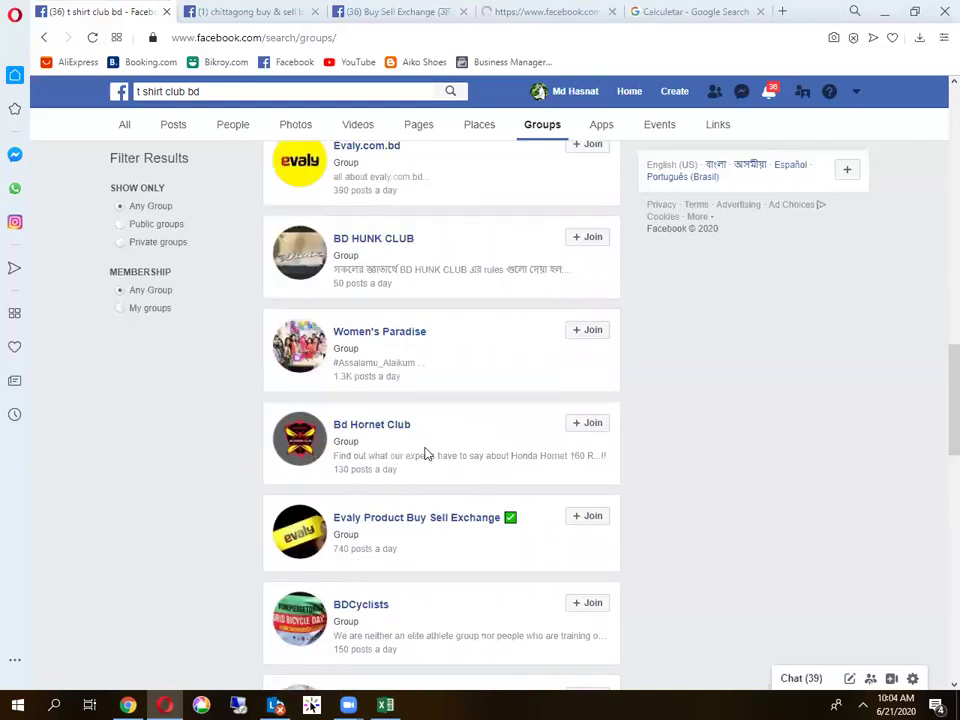
scroll(434, 484, "up", 5)
left_click(525, 10)
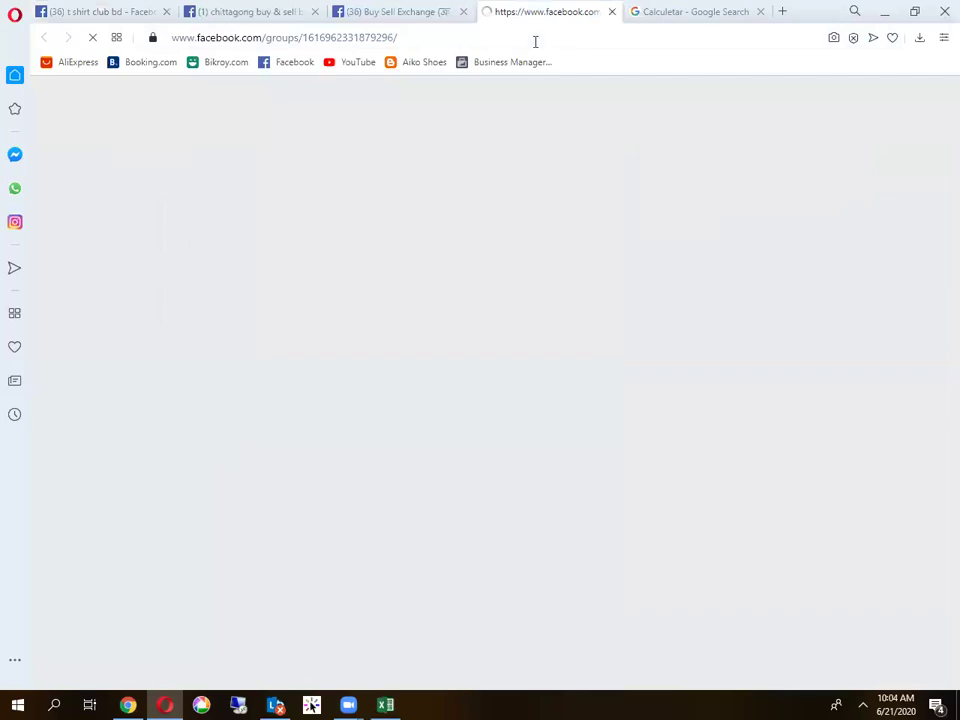
- Return to the Mashrafe fan club tab and select the group's full title
left_click(454, 8)
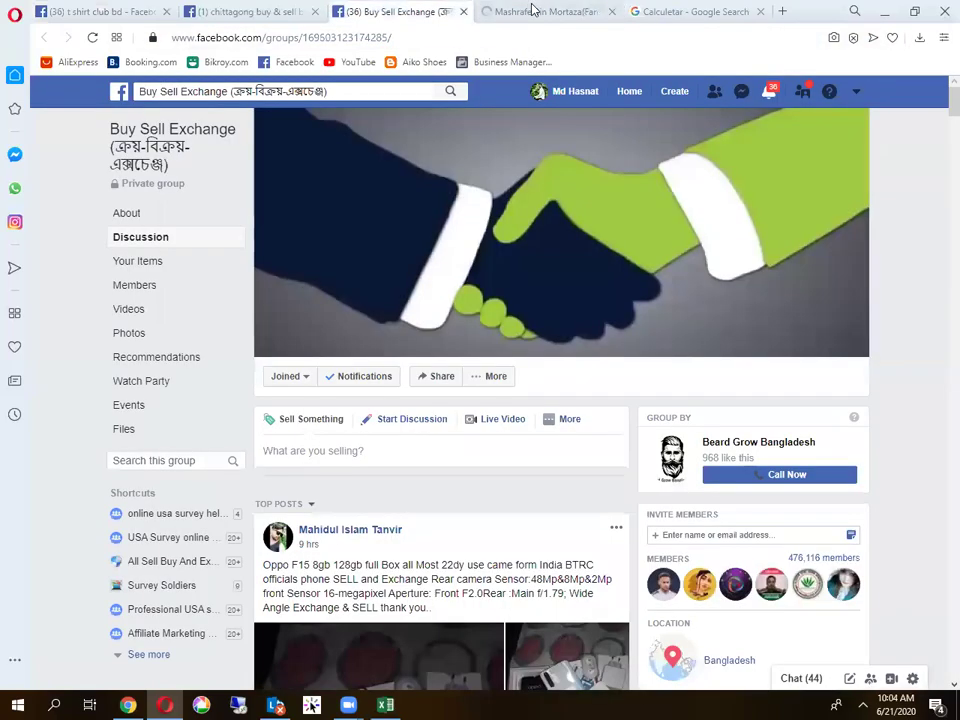
left_click(523, 9)
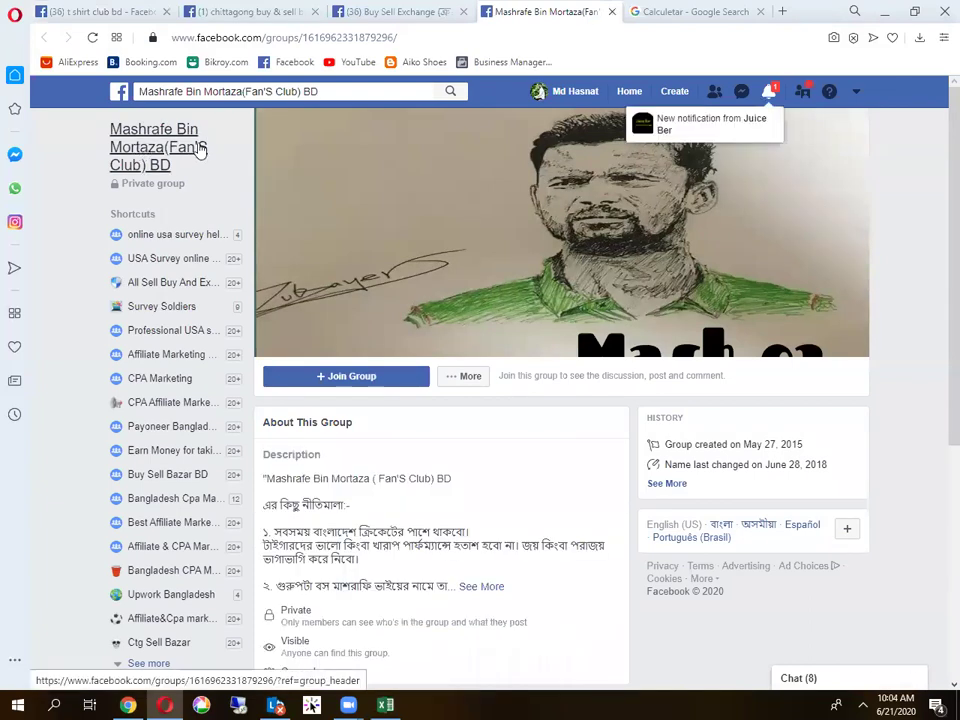
triple_click(121, 131)
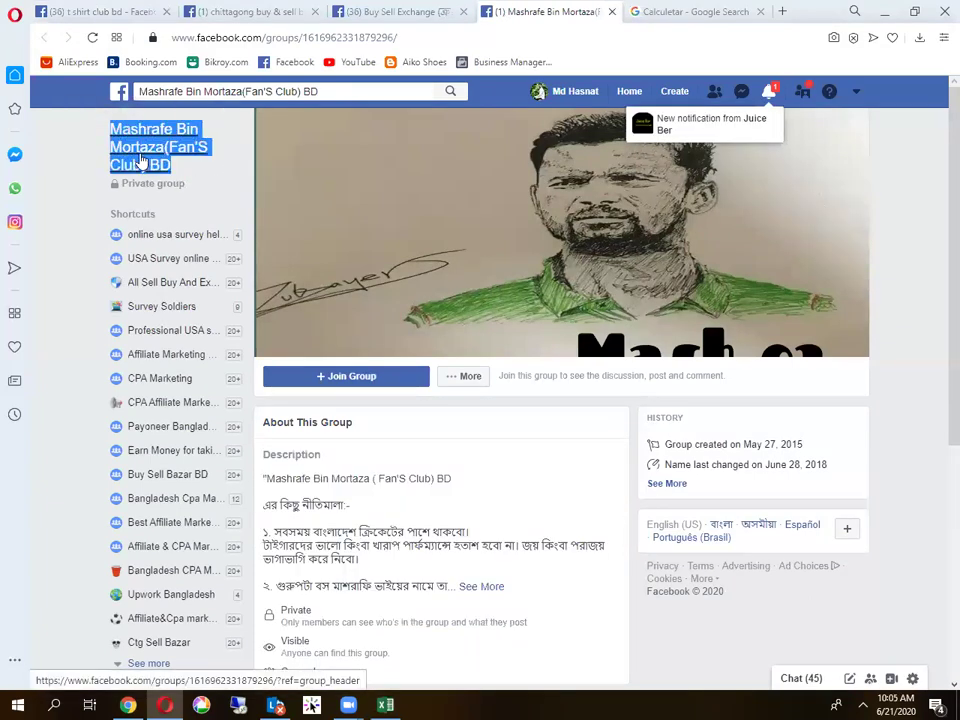
right_click(154, 153)
left_click(57, 118)
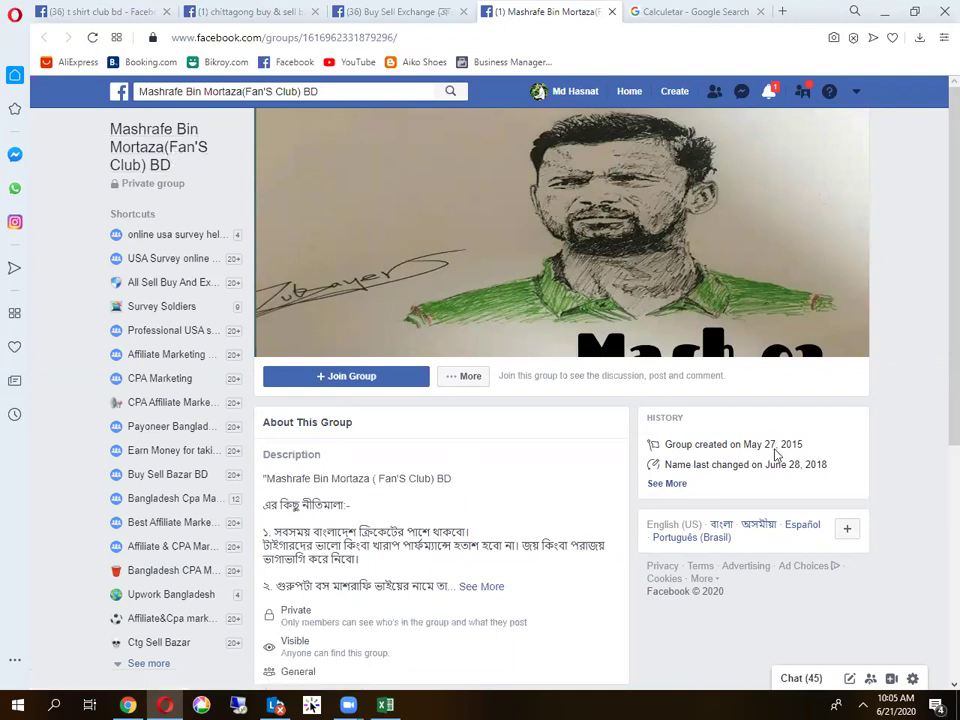
- View the Group History showing creation on May 27, 2015, then close it
scroll(790, 470, "down", 2)
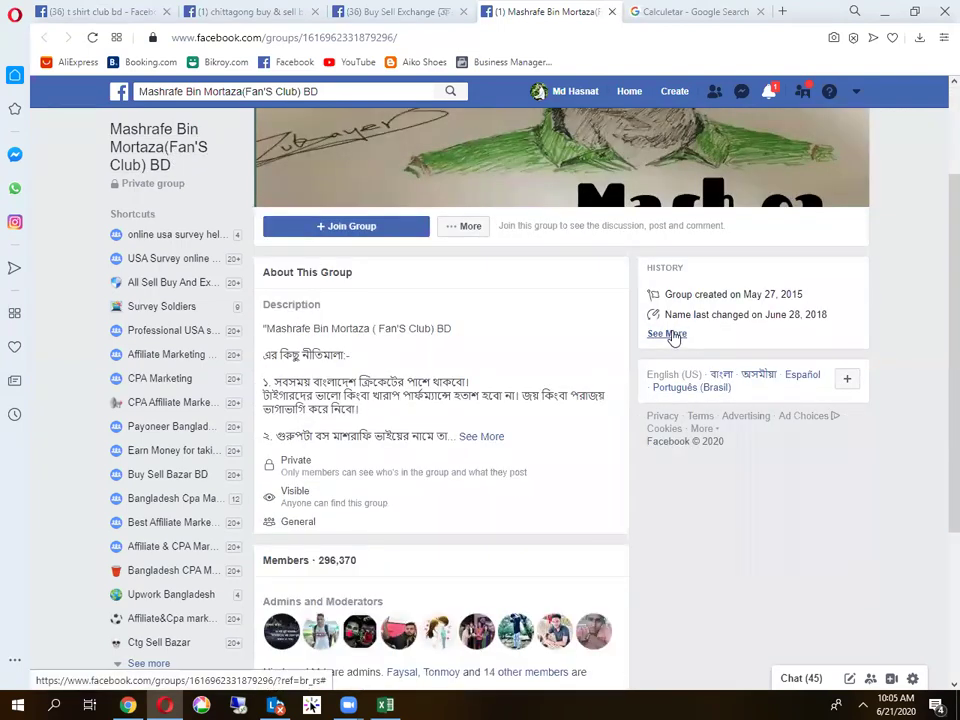
left_click(671, 336)
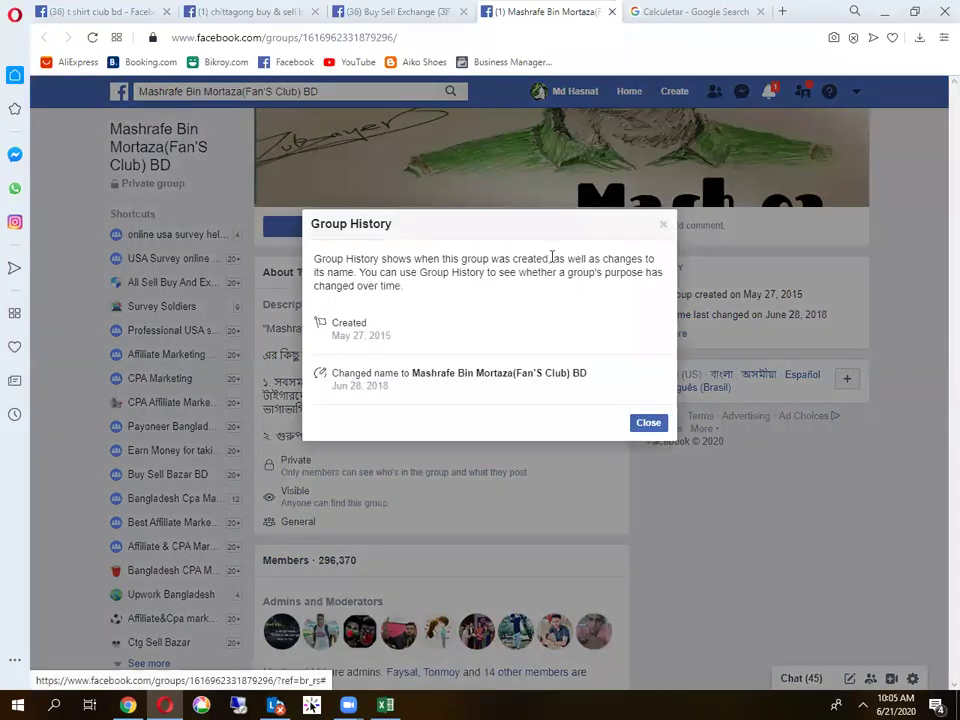
left_click(663, 226)
- Select and copy the fan club's 296,370 member count, then scroll back up
scroll(440, 490, "down", 4)
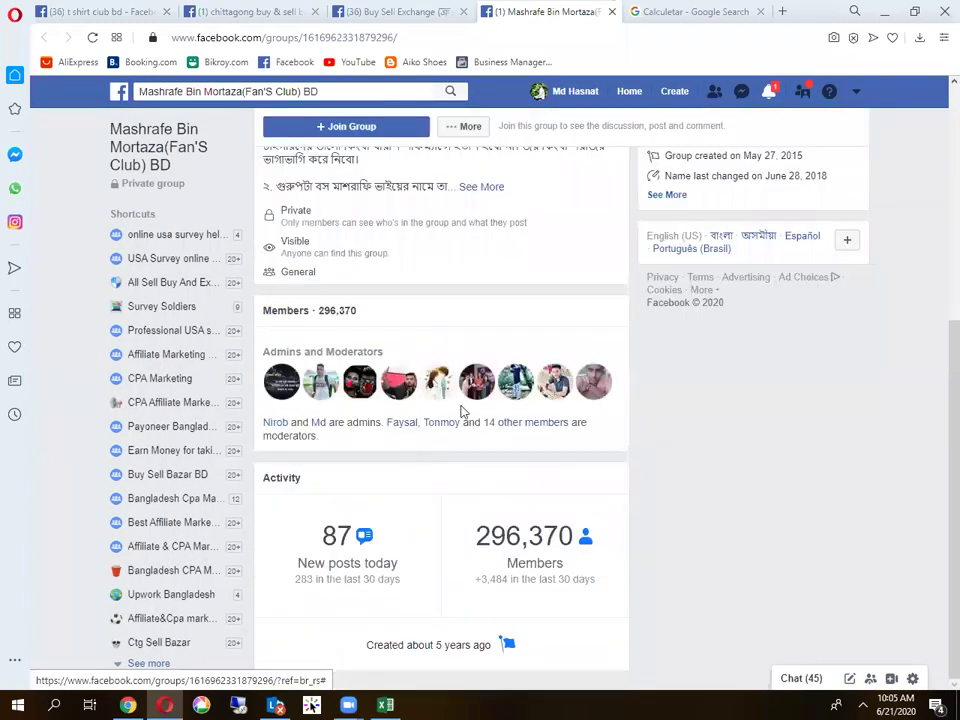
left_click_drag(316, 310, 412, 321)
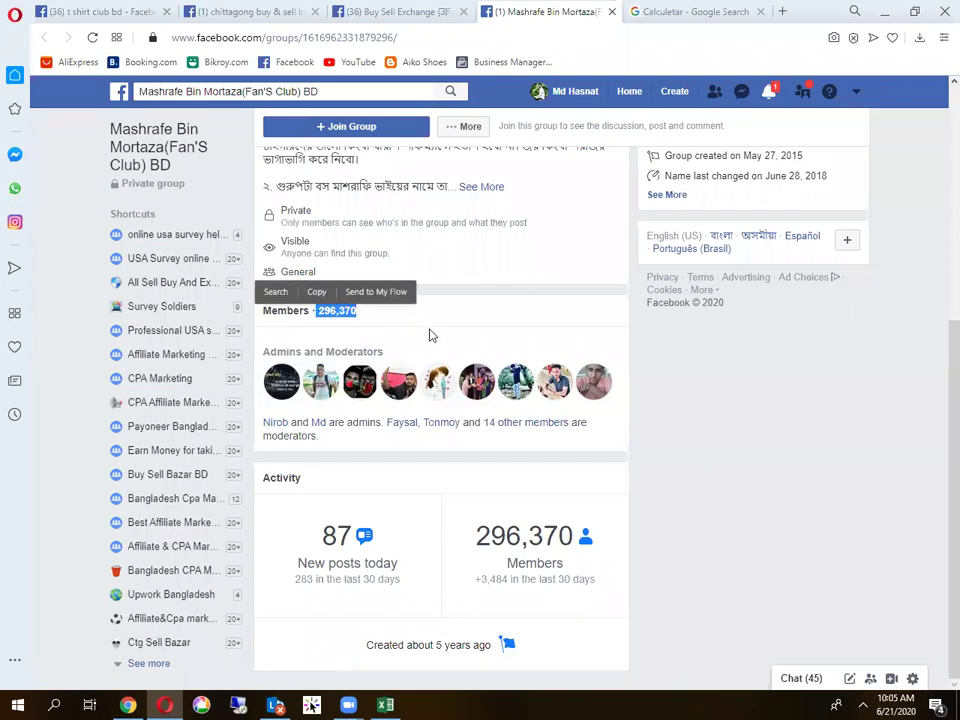
key("ctrl+c")
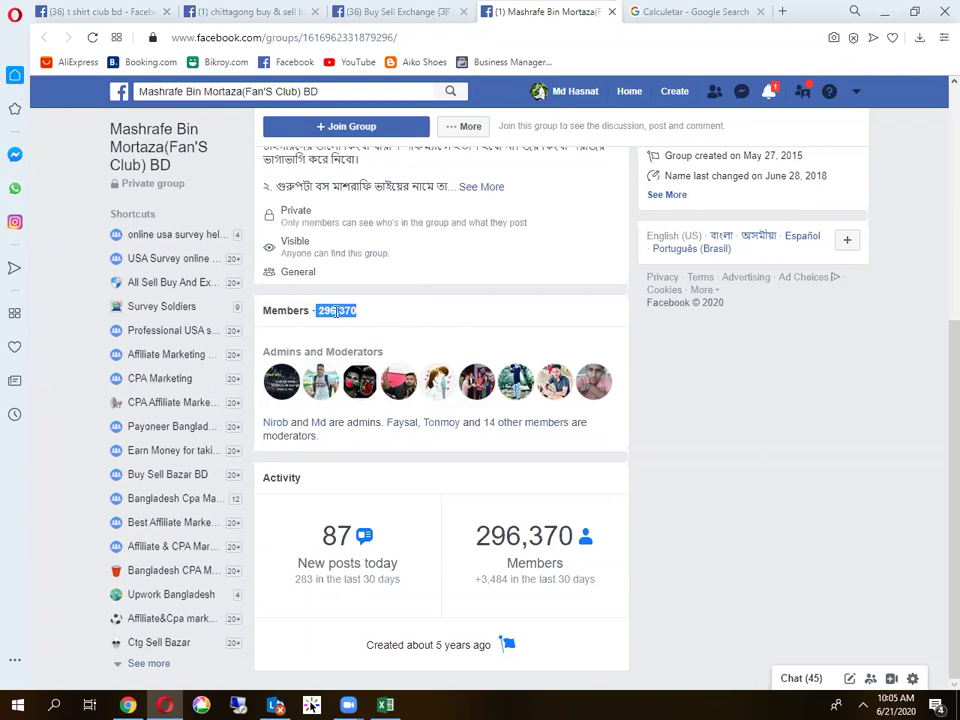
left_click(332, 312)
left_click_drag(340, 314, 368, 317)
left_click(366, 316)
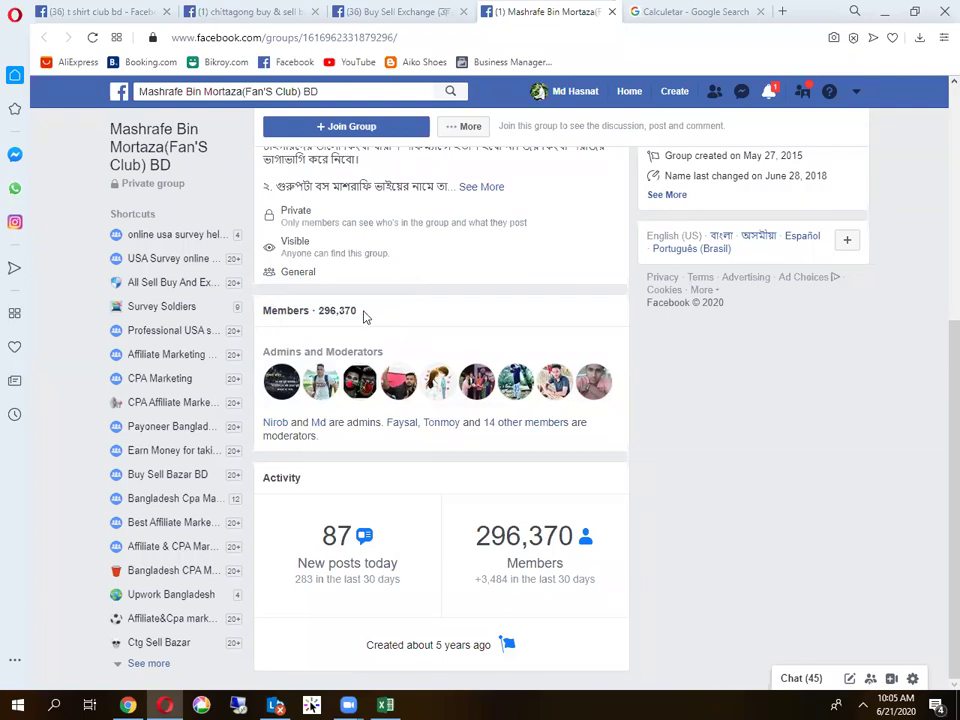
left_click_drag(319, 311, 371, 317)
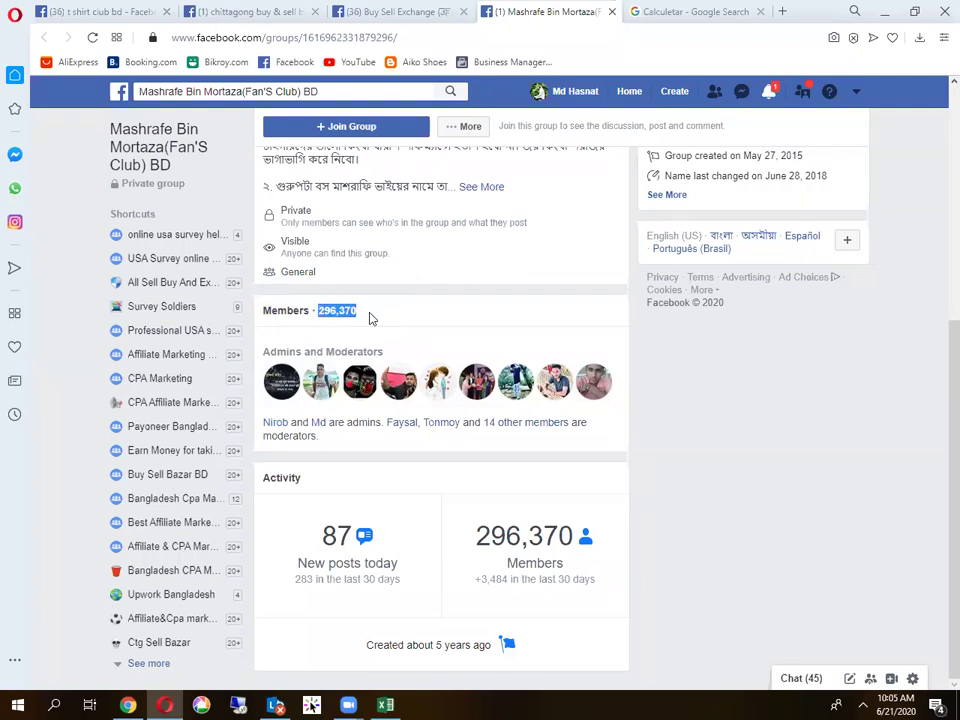
scroll(760, 428, "up", 4)
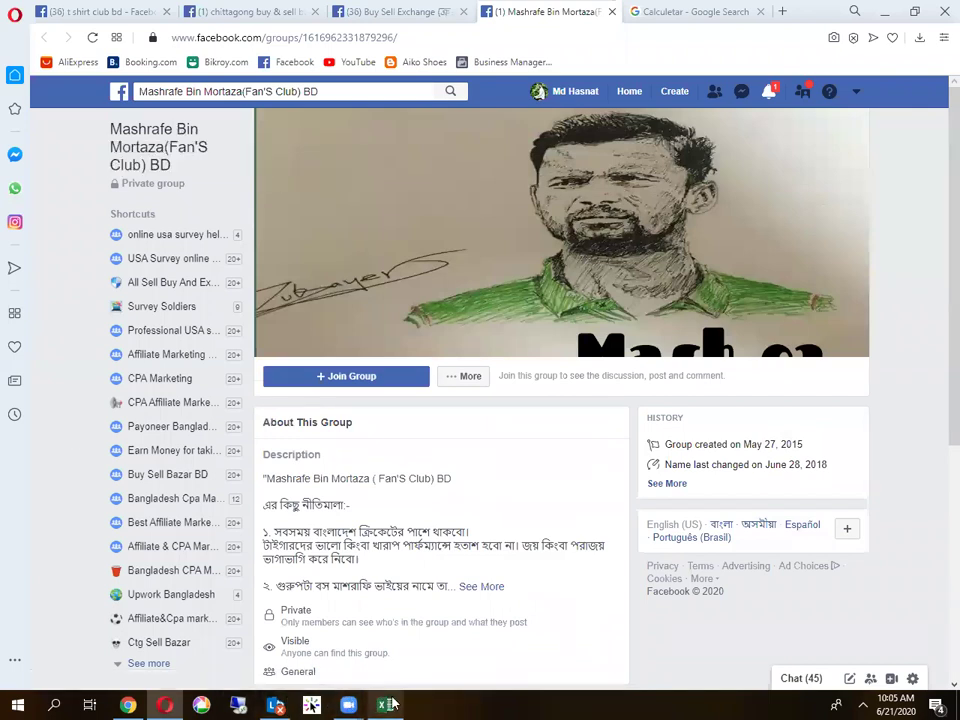
- Compute 200 × 100 in Google Calculator, select the 20000 result, then return to the Mashrafe group
left_click(700, 11)
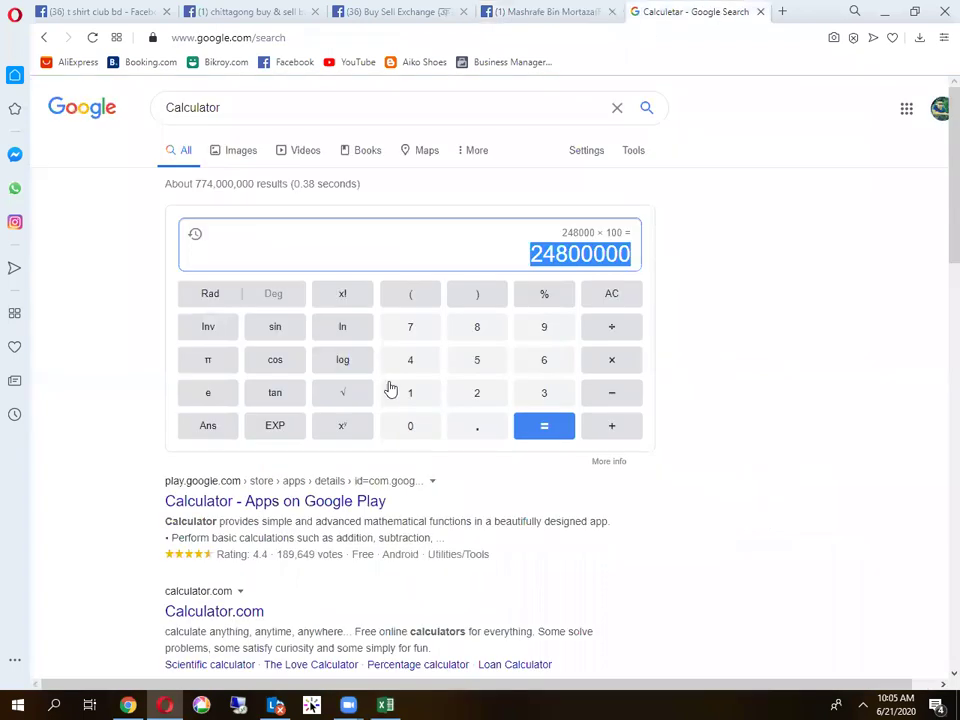
left_click(450, 402)
left_click(408, 428)
left_click(408, 428)
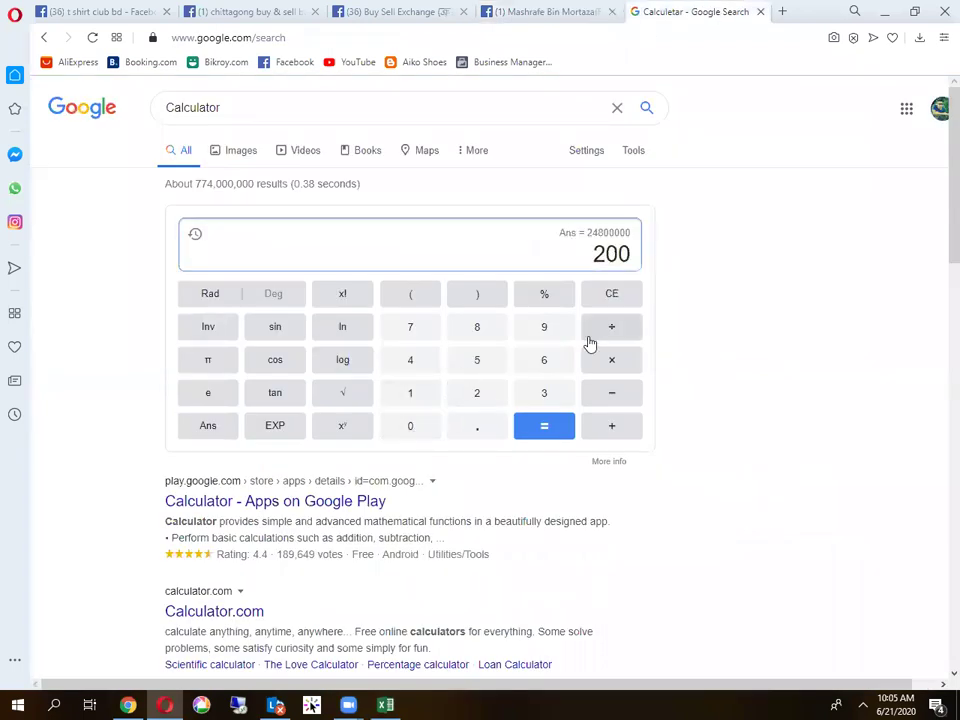
left_click(606, 366)
left_click(410, 397)
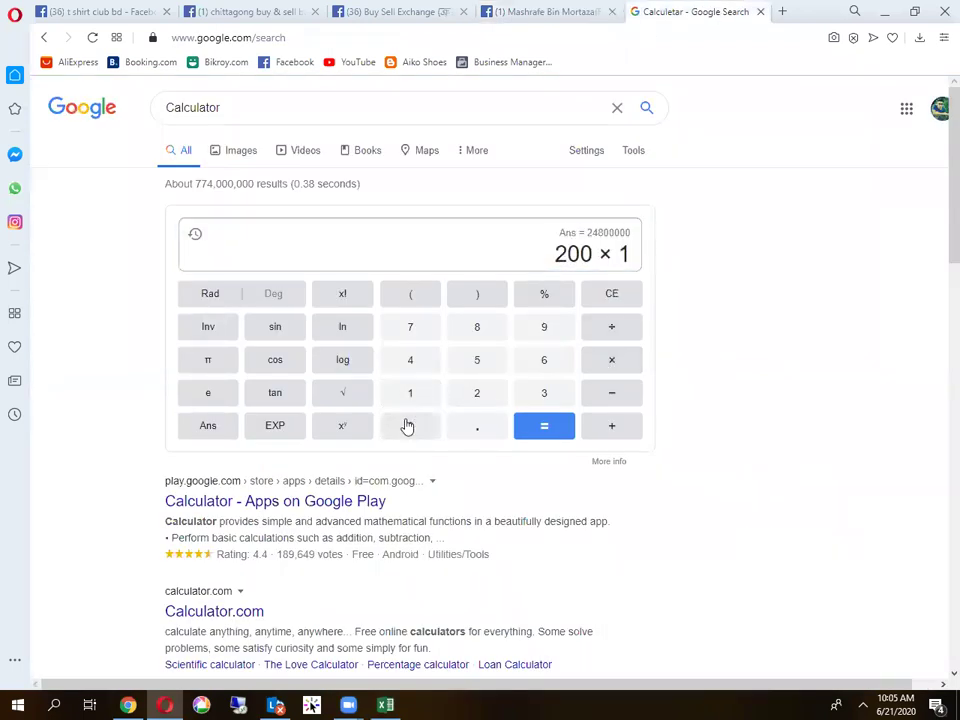
left_click(408, 427)
left_click(408, 427)
left_click(542, 428)
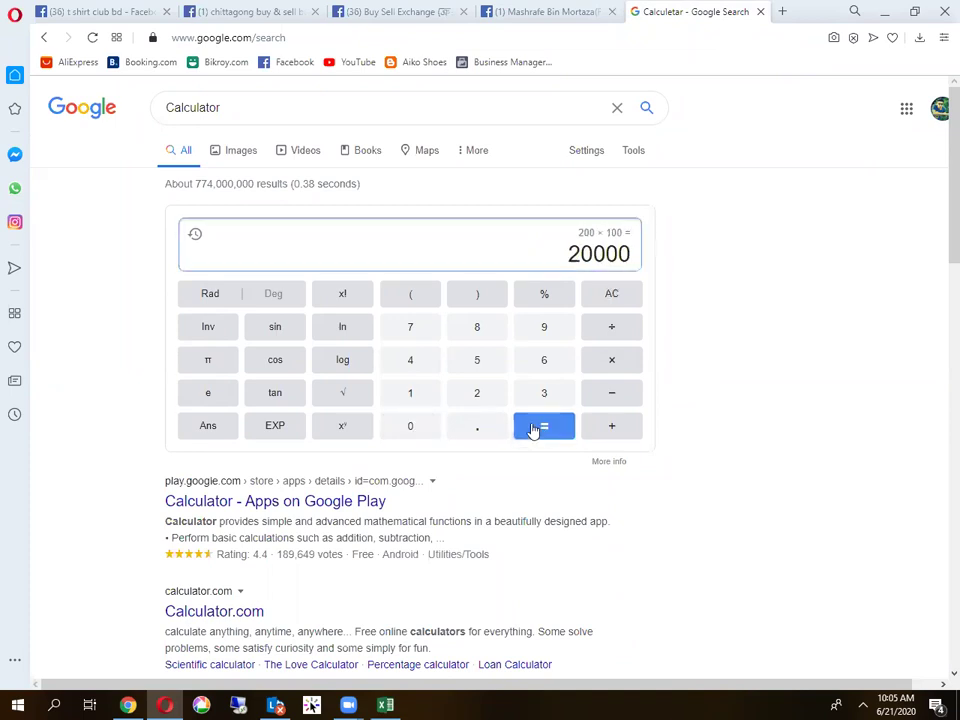
double_click(597, 258)
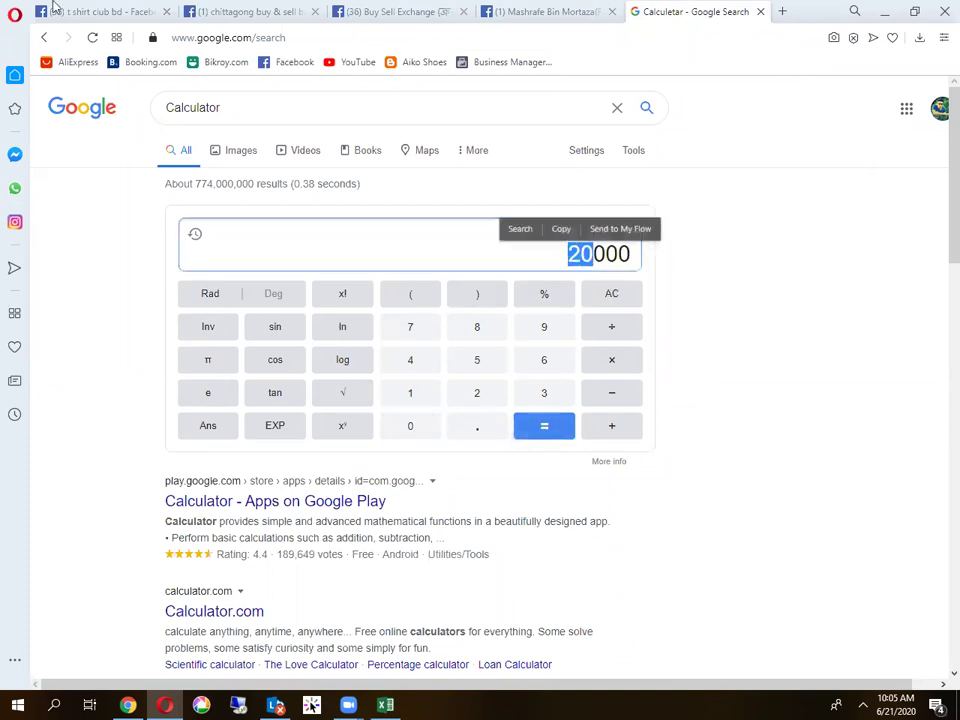
left_click(531, 11)
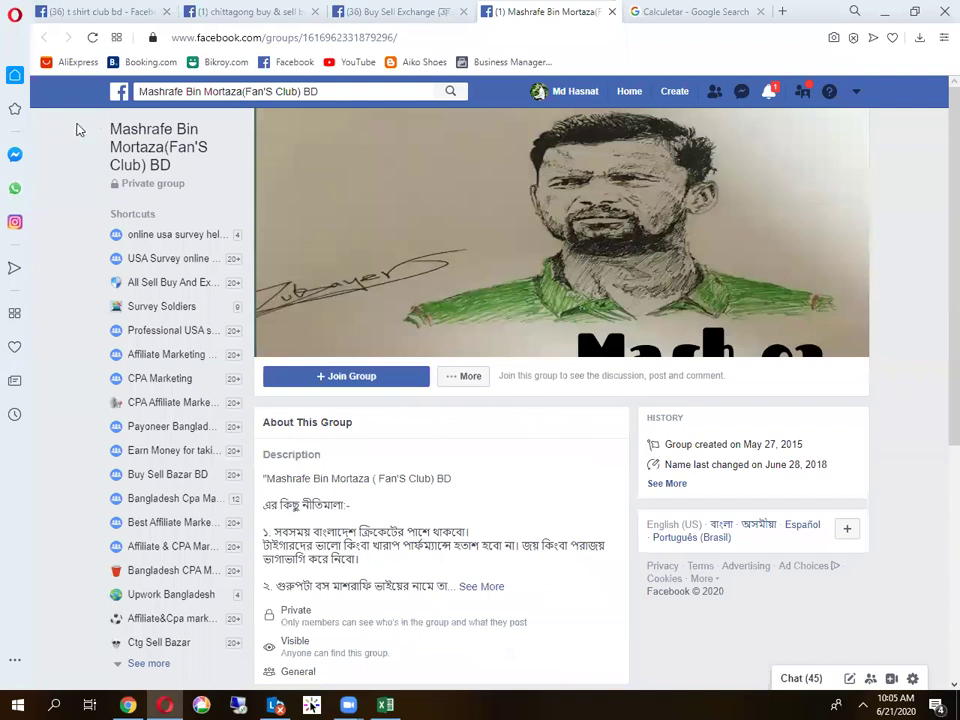
- Select the Mashrafe group's title, privacy label and name in its description
key("ctrl+a")
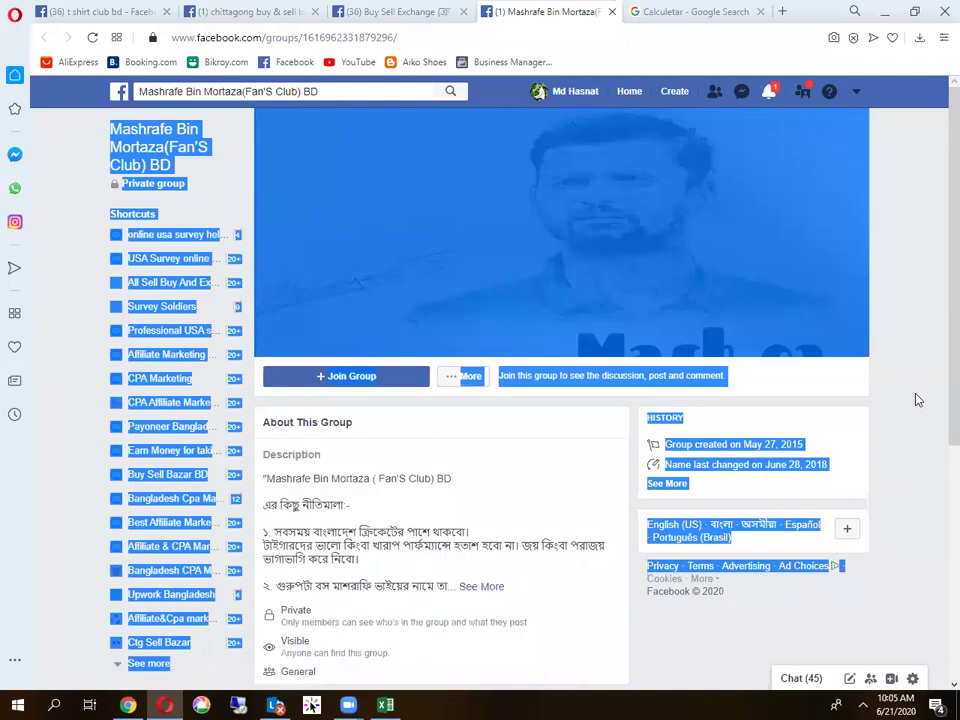
left_click(915, 398)
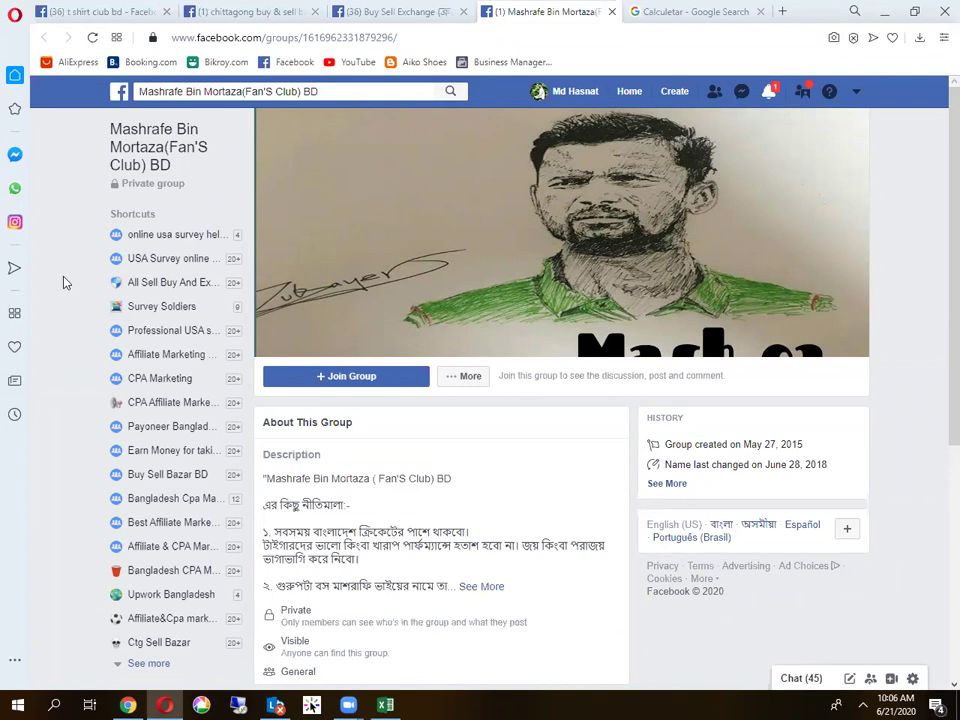
left_click_drag(109, 129, 182, 183)
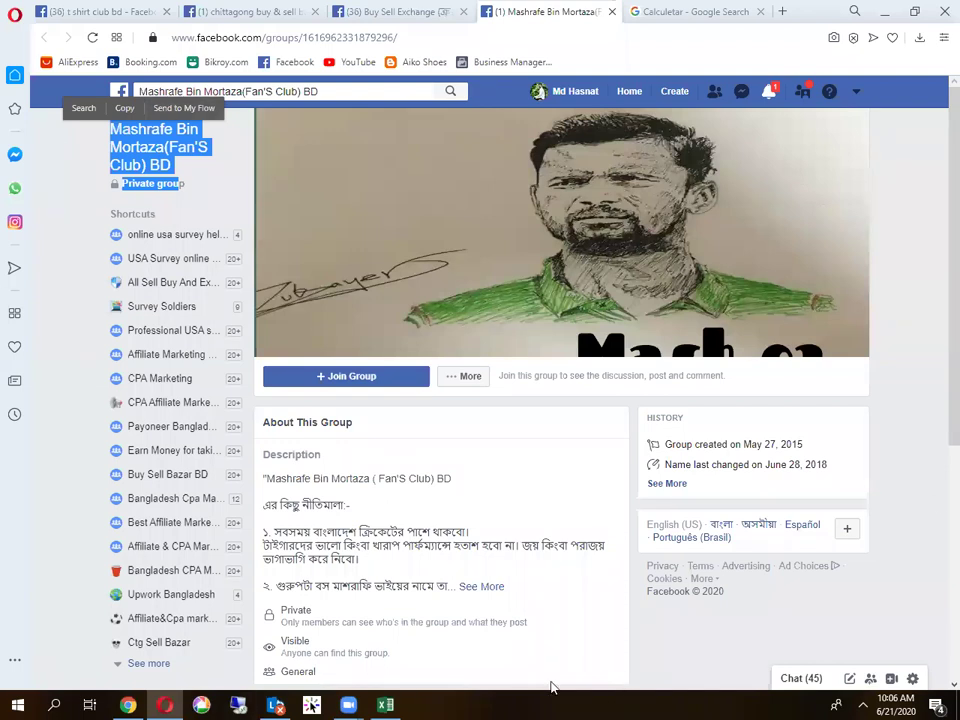
left_click(266, 487)
left_click_drag(266, 487, 449, 495)
scroll(486, 476, "down", 3)
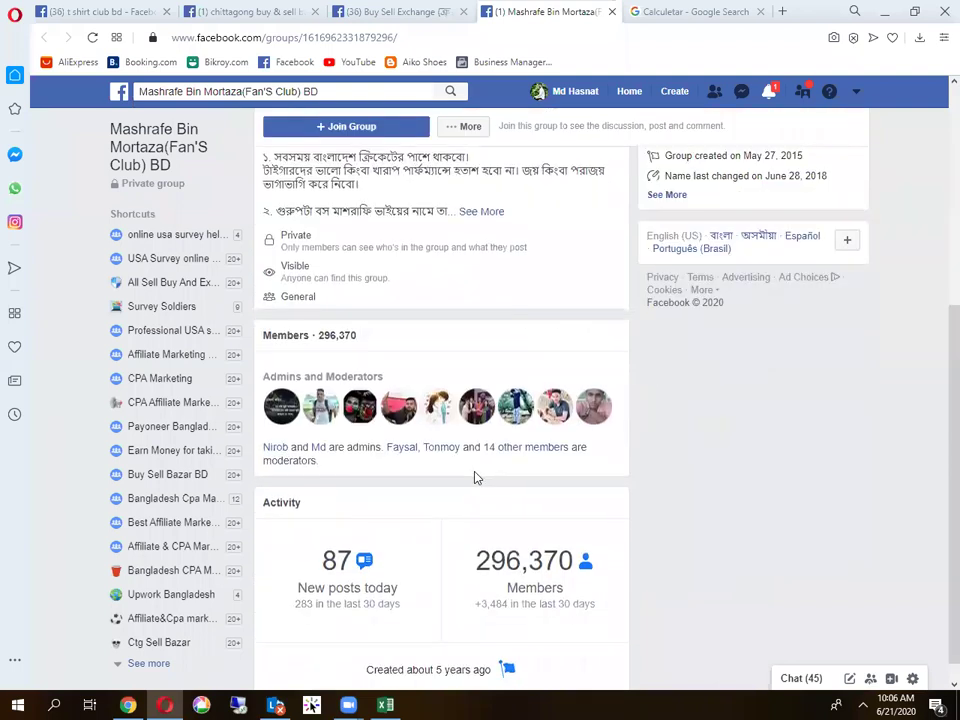
scroll(476, 476, "up", 3)
scroll(474, 478, "up", 1)
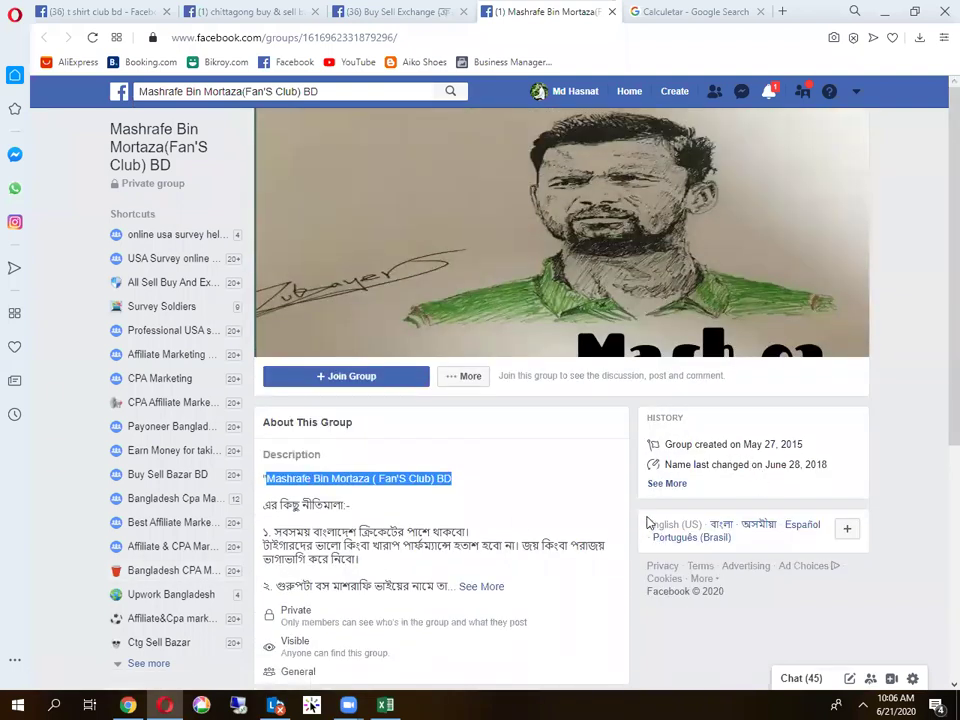
- Check the calculator, then scroll the Mashrafe group to see its 296,370 members and 87 posts today
left_click(680, 11)
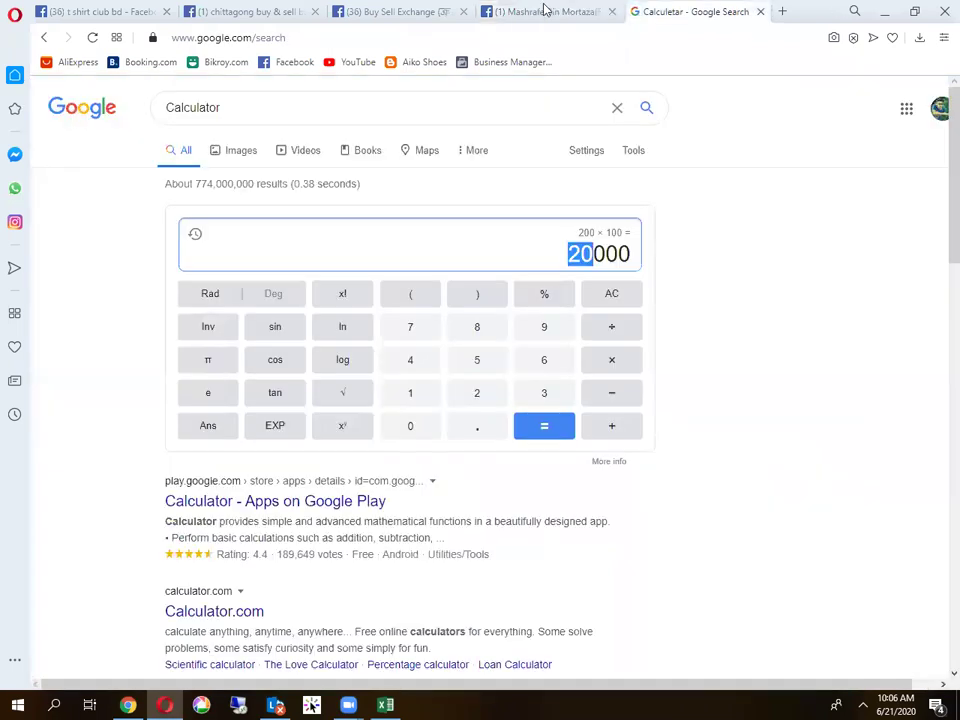
key("ctrl+Tab")
scroll(480, 484, "down", 3)
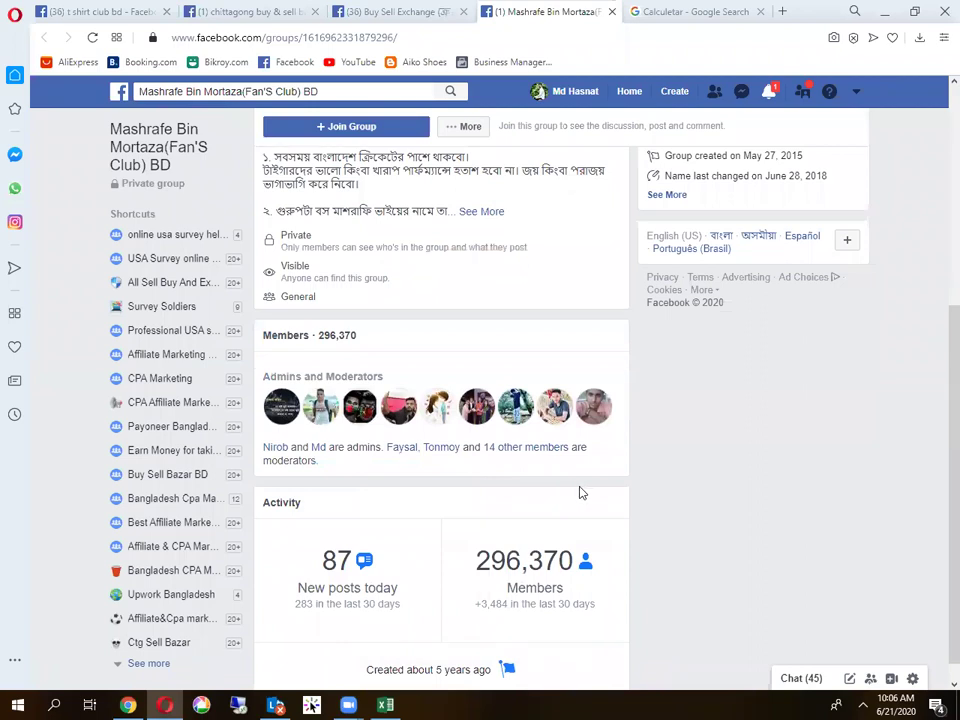
scroll(360, 447, "up", 3)
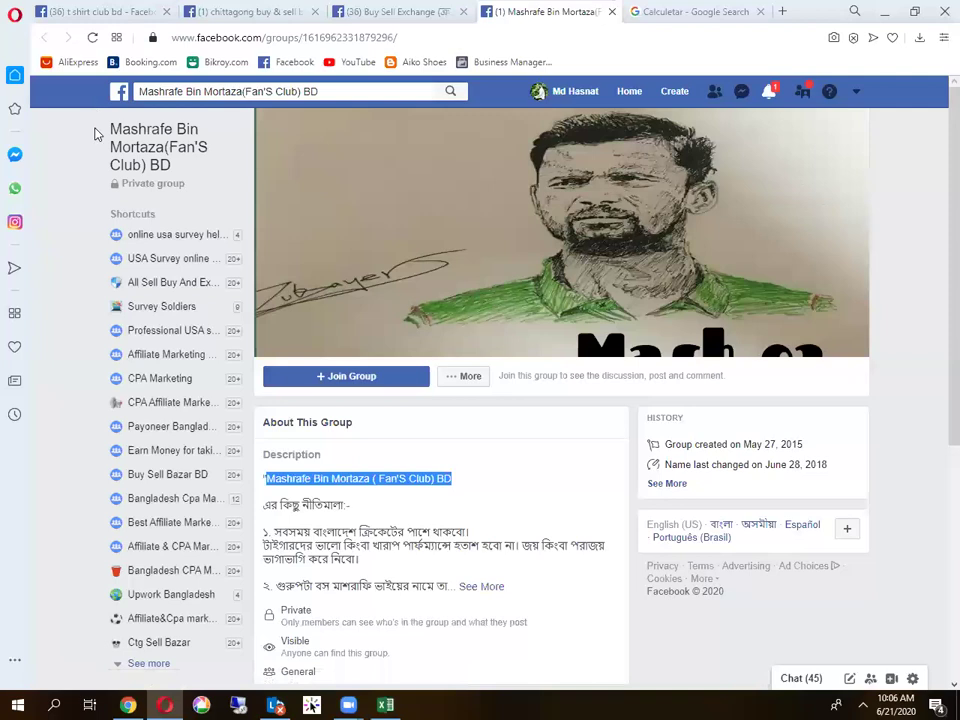
left_click_drag(100, 131, 224, 176)
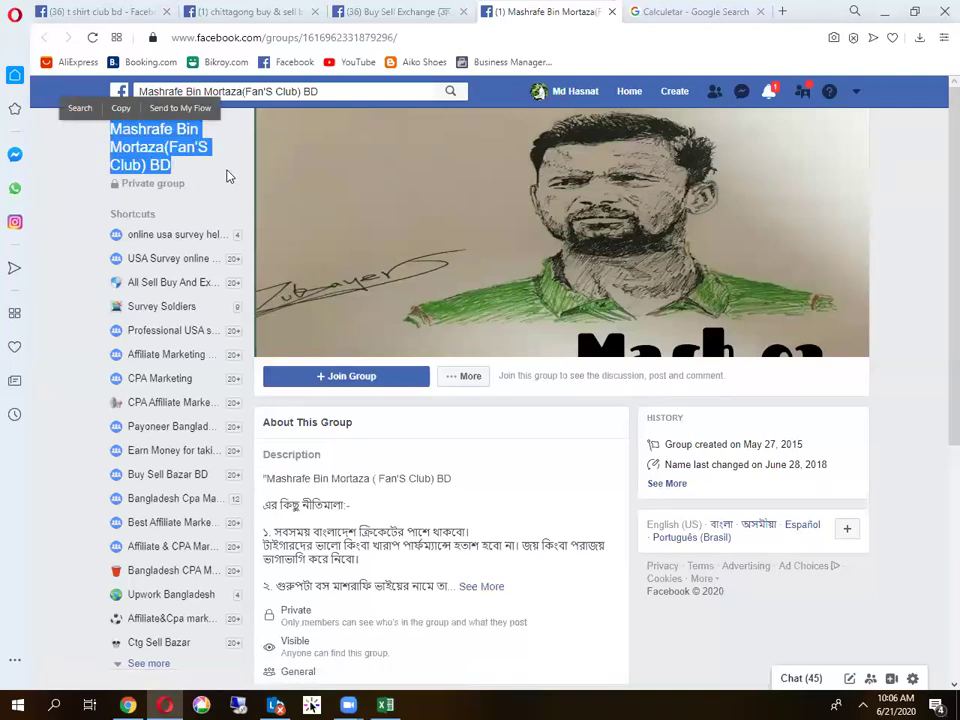
scroll(300, 231, "down", 3)
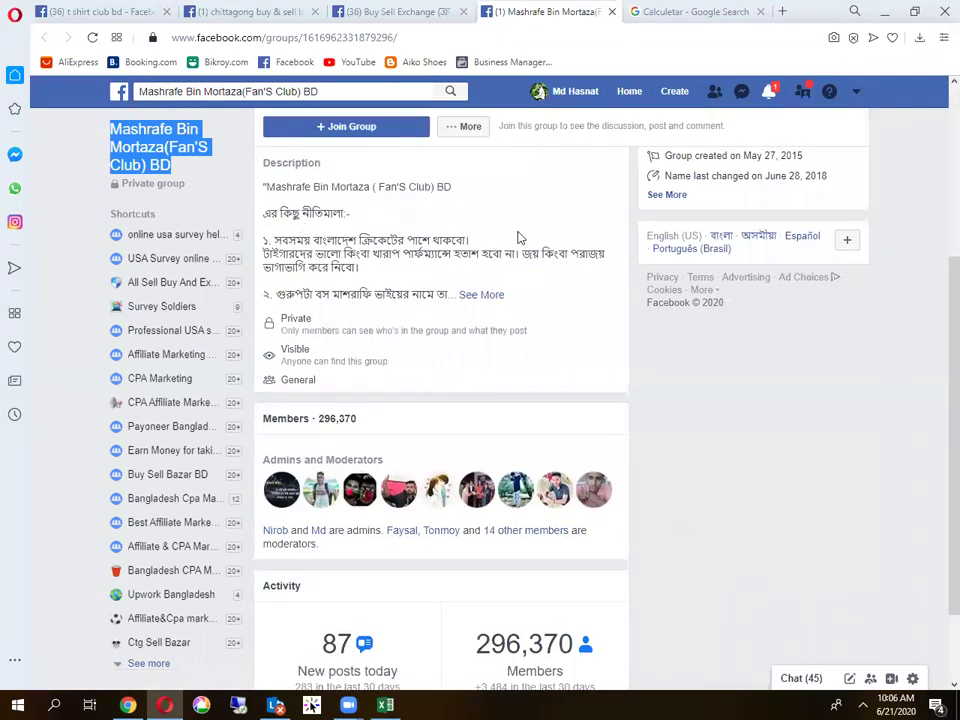
scroll(520, 238, "up", 3)
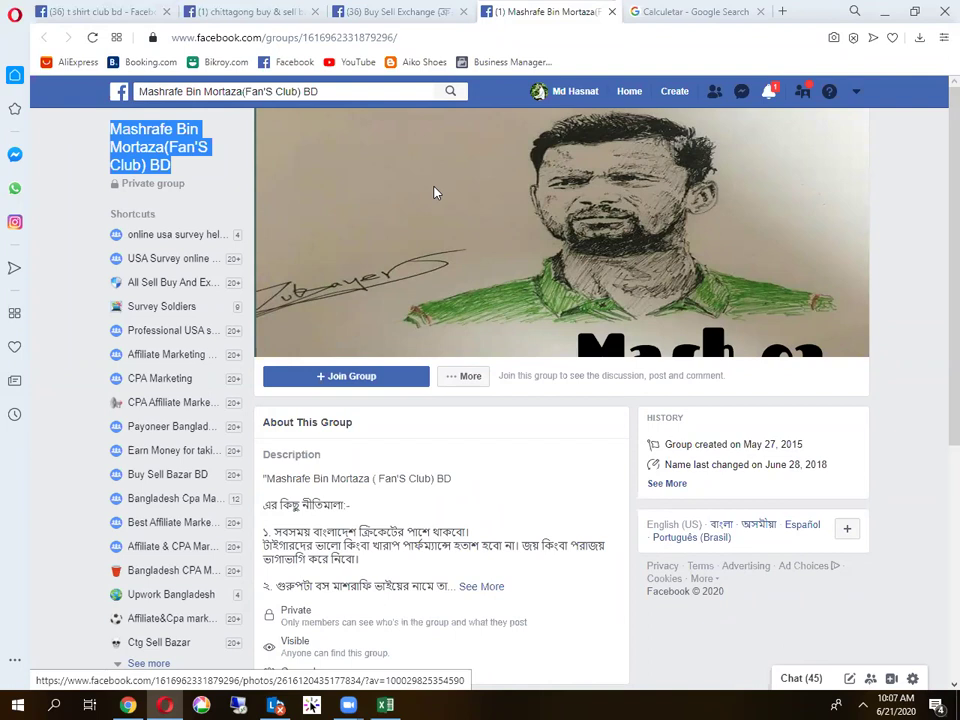
left_click(397, 14)
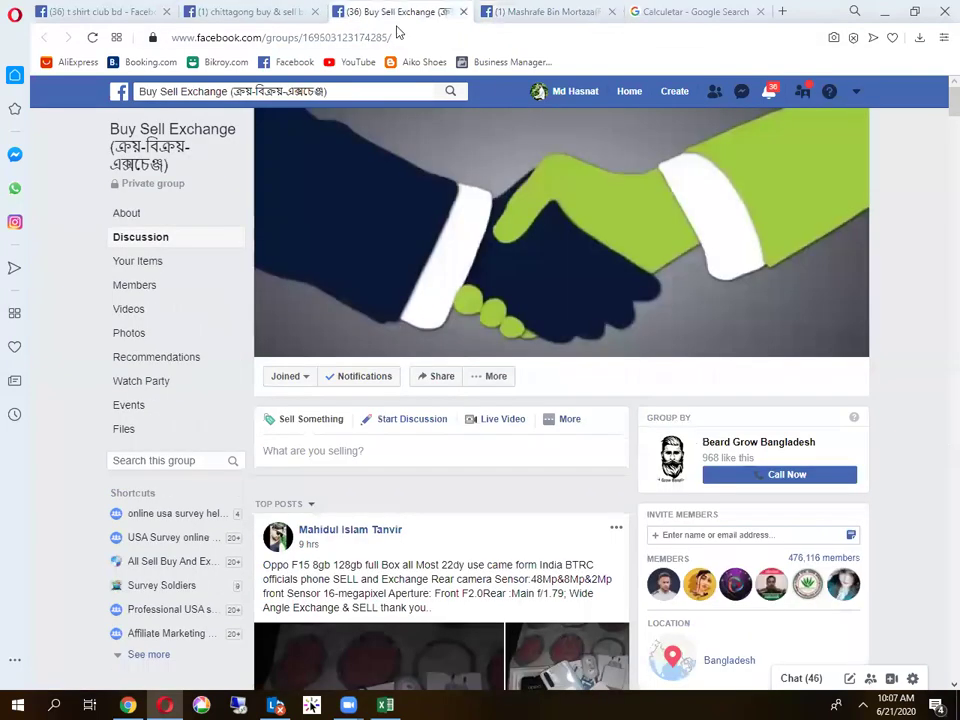
left_click(233, 8)
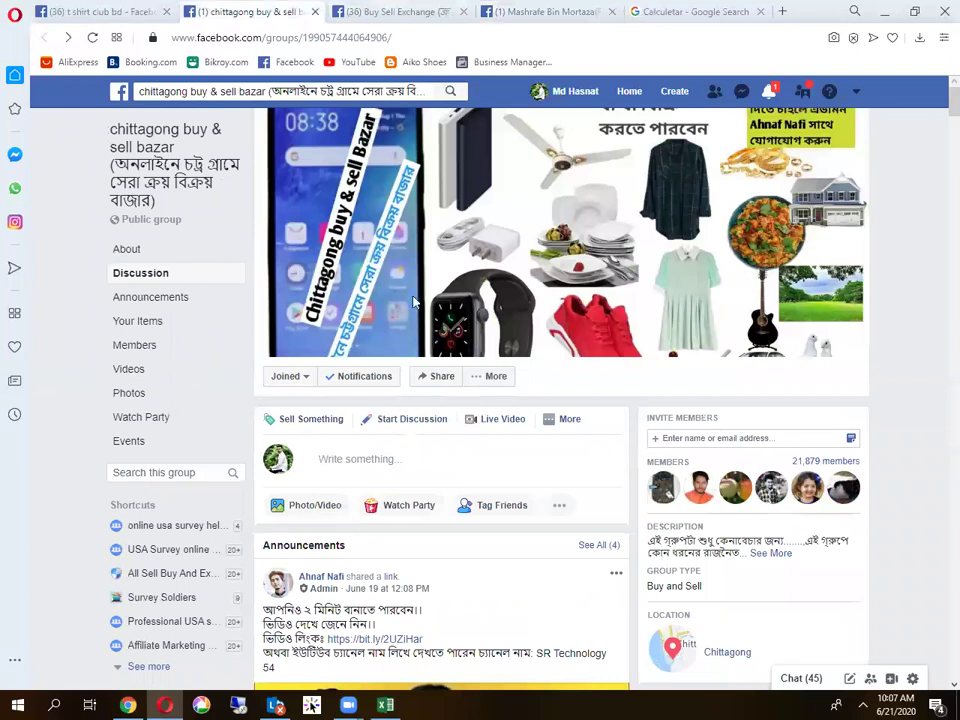
key("ctrl+shift+Tab")
scroll(465, 474, "down", 10)
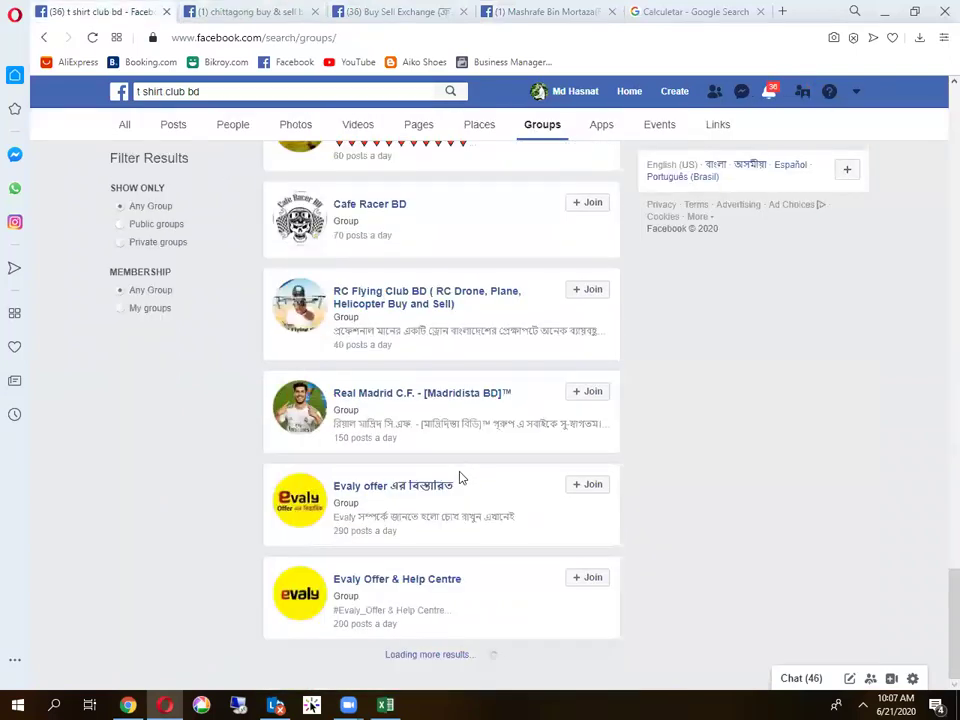
scroll(470, 474, "up", 5)
scroll(478, 474, "up", 5)
left_click_drag(522, 441, 333, 441)
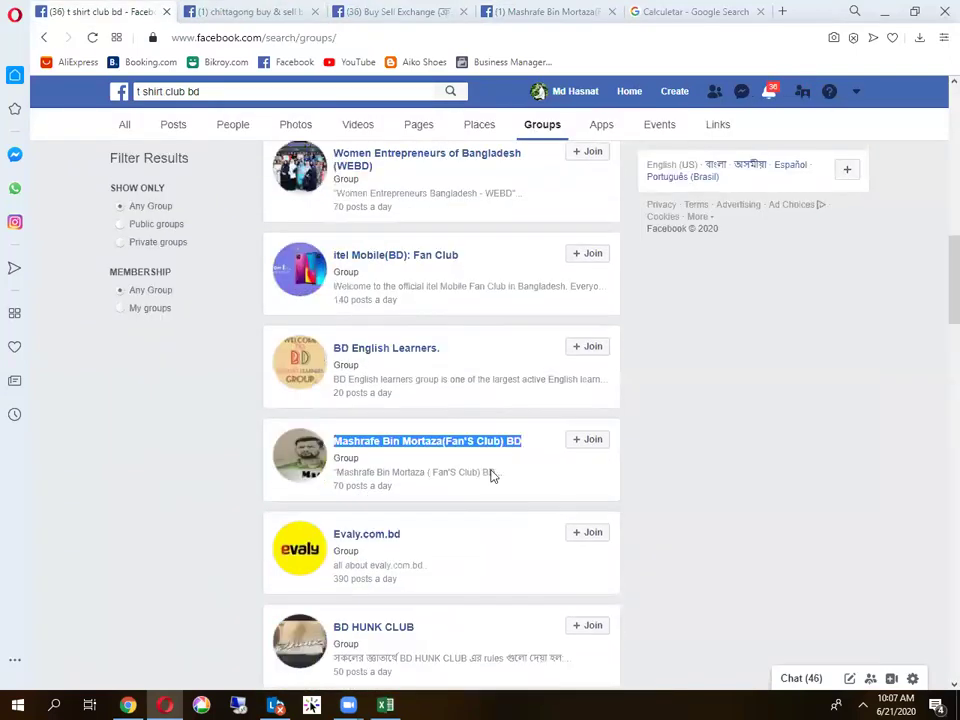
scroll(492, 476, "up", 10)
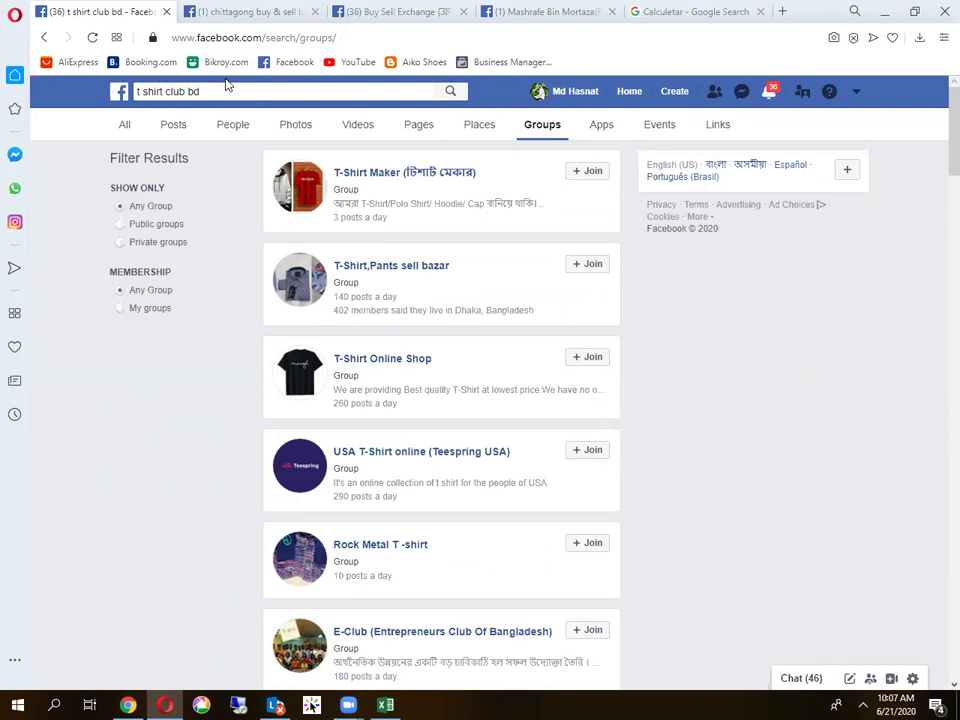
left_click(225, 93)
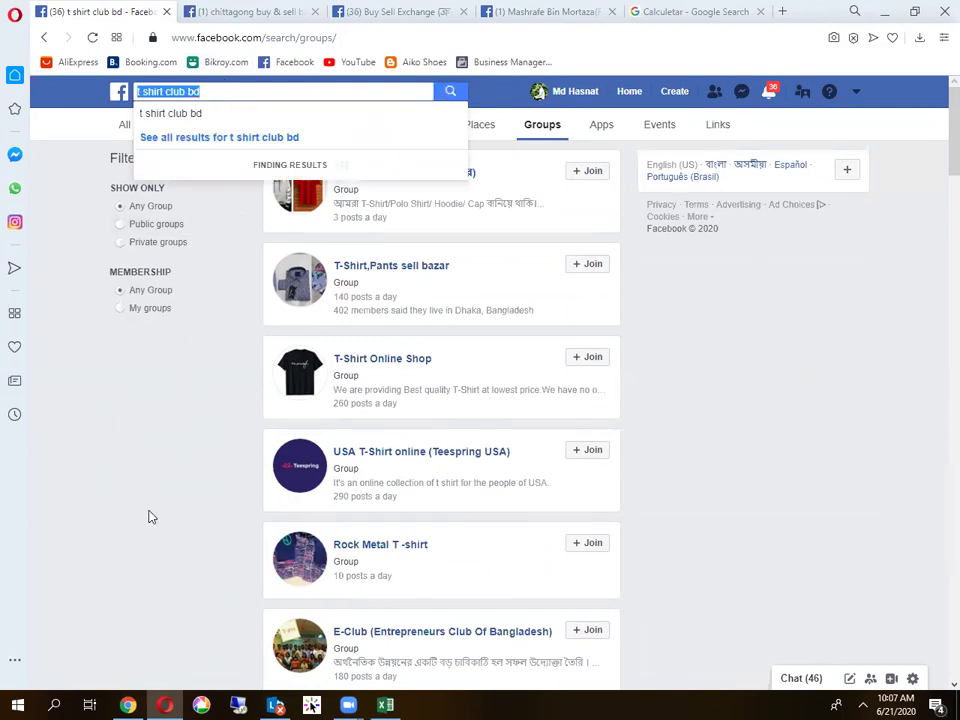
left_click_drag(148, 514, 120, 527)
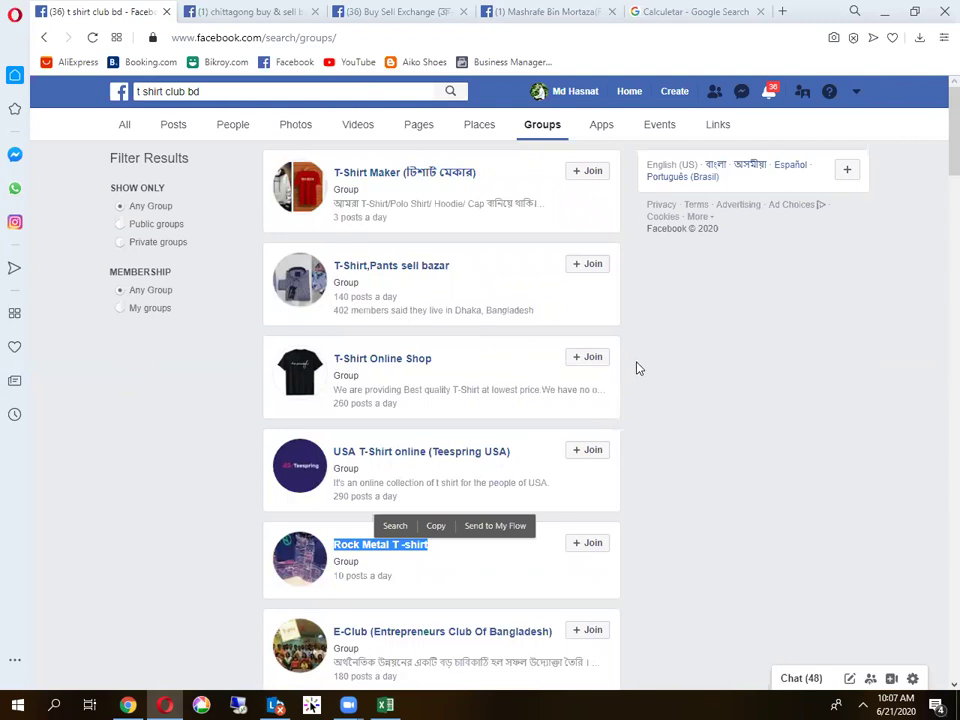
scroll(760, 470, "down", 3)
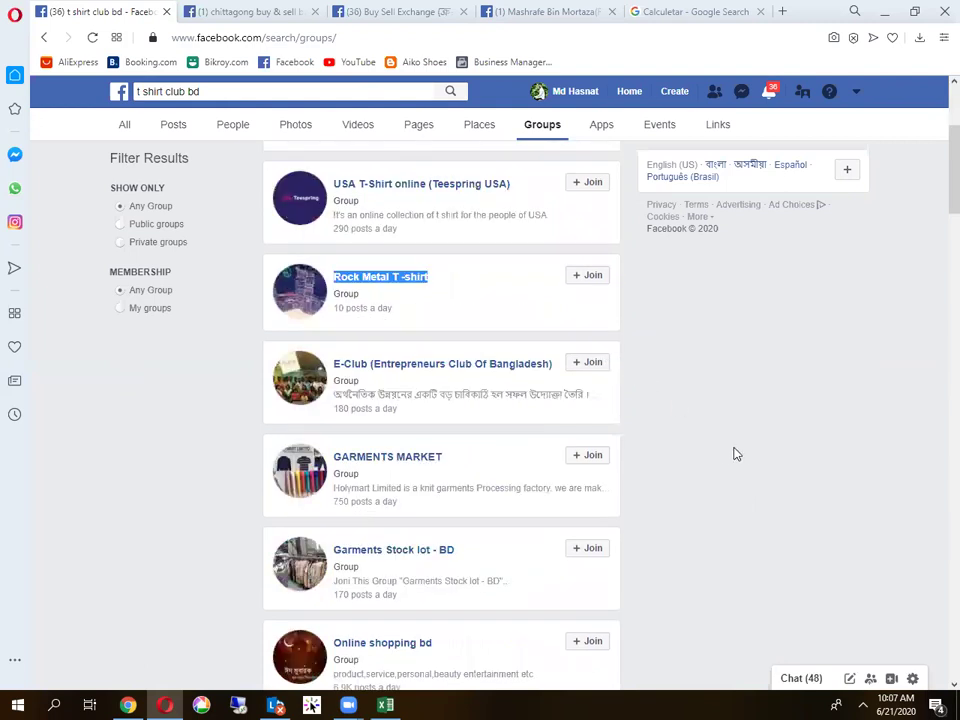
left_click(543, 11)
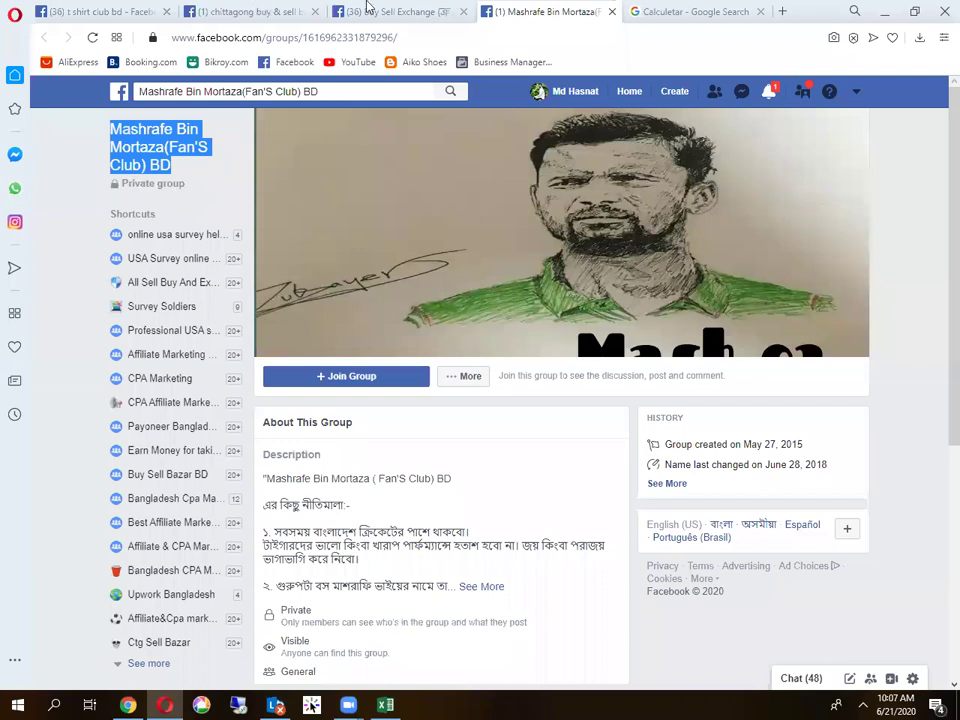
- Cycle through the Buy Sell Exchange, calculator and chittagong tabs, ending on the Mashrafe group
left_click(452, 14)
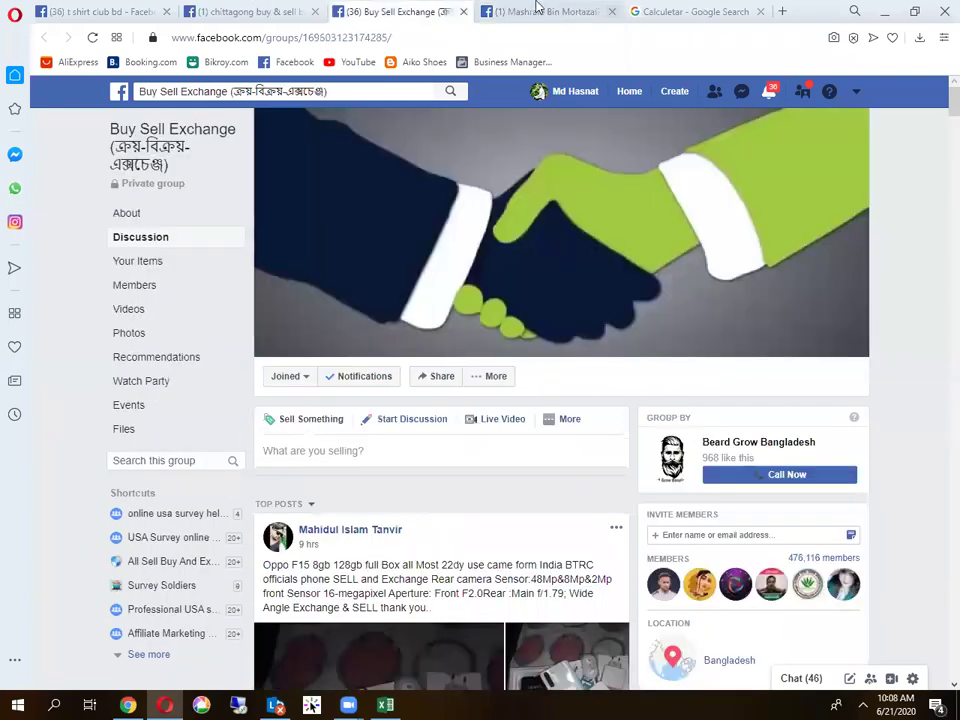
left_click(605, 10)
left_click(662, 14)
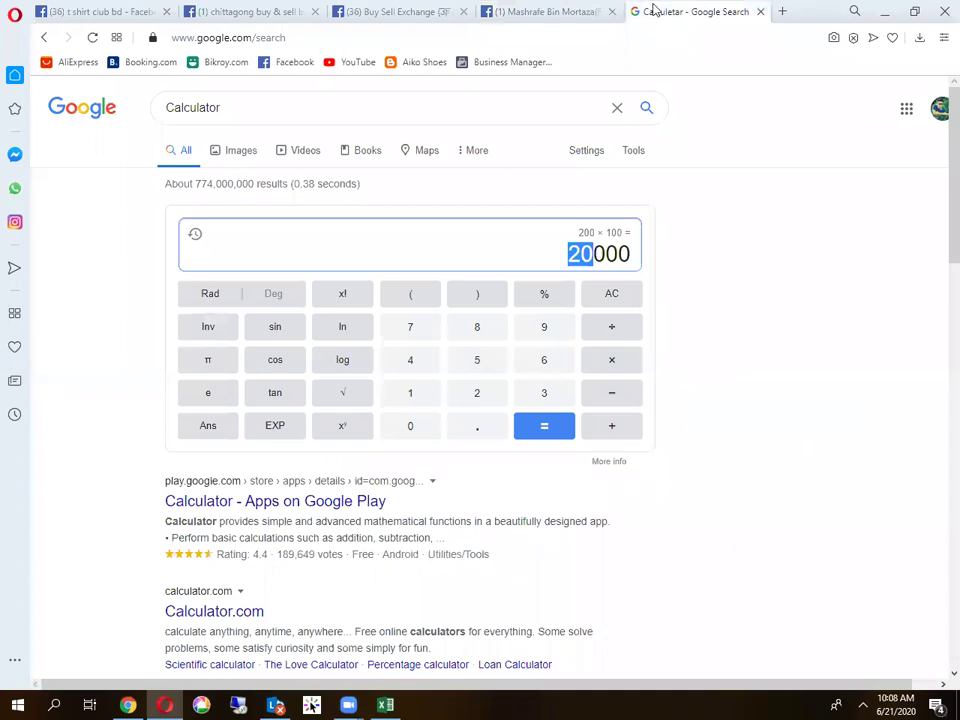
left_click(540, 8)
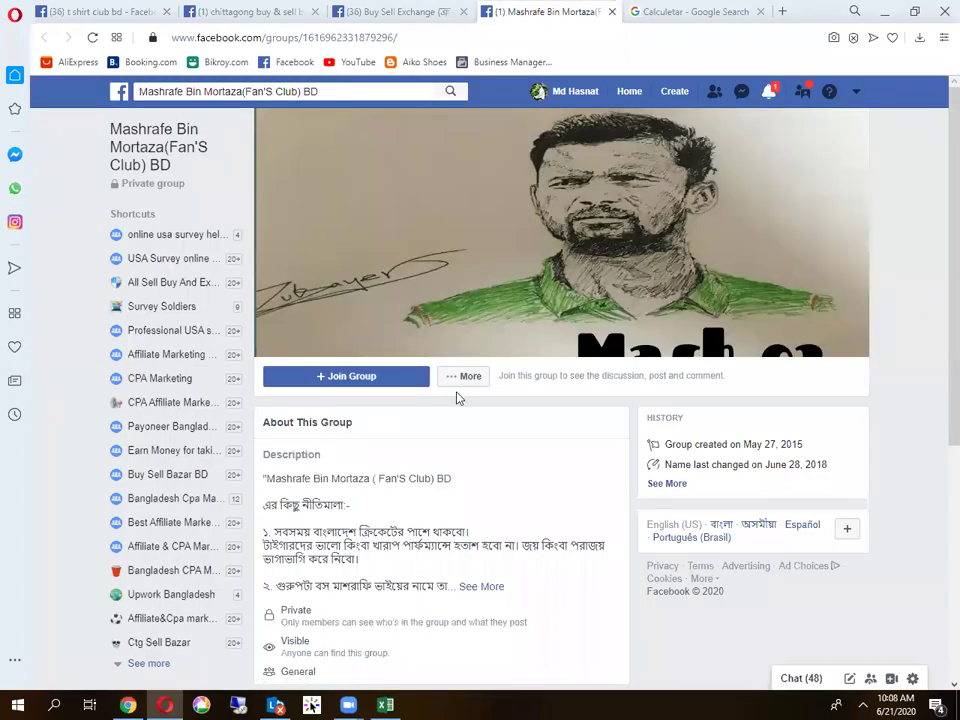
scroll(440, 420, "down", 4)
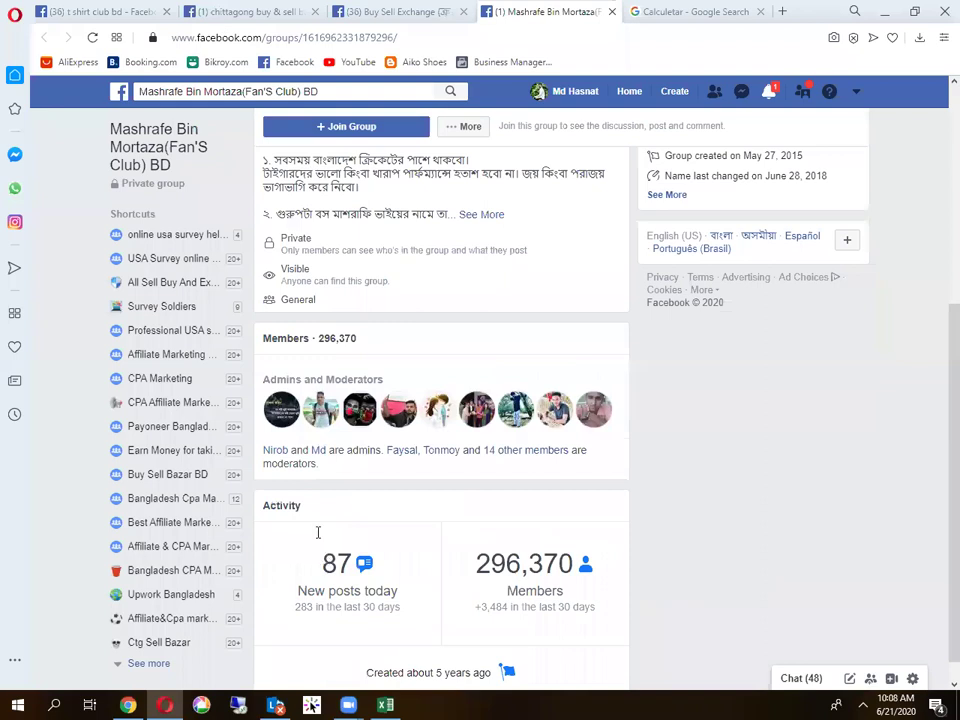
key("ctrl+Tab")
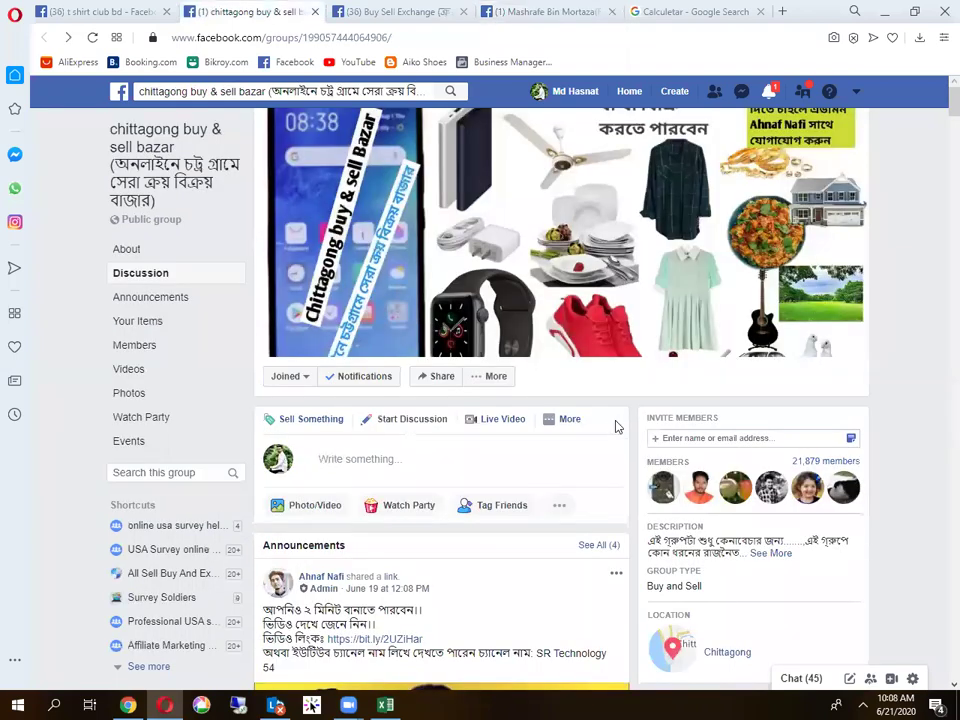
scroll(338, 432, "down", 2)
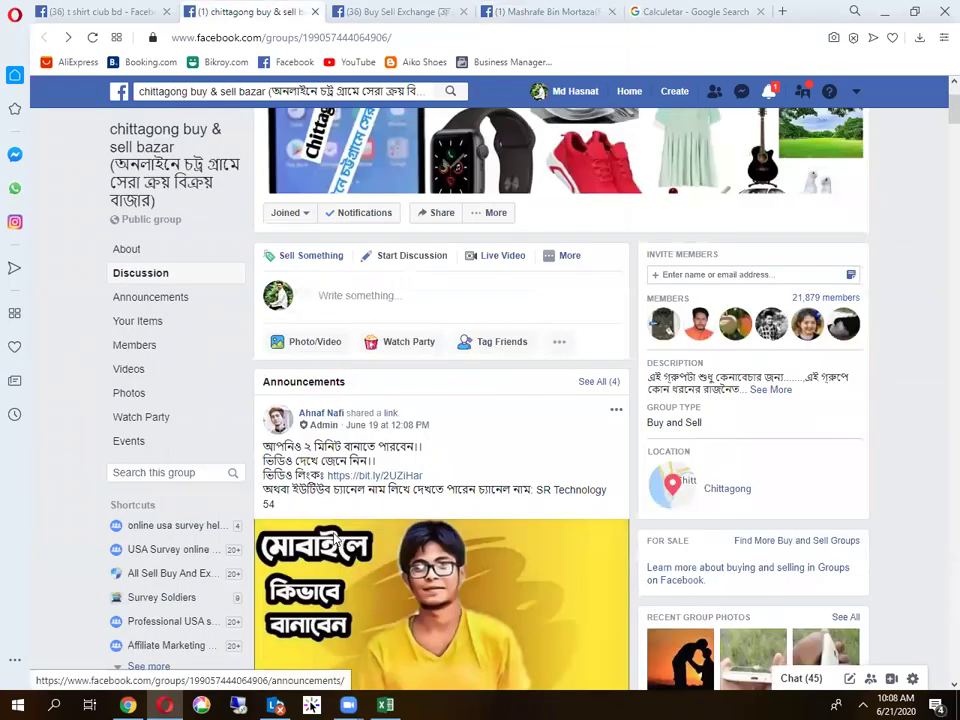
left_click(536, 11)
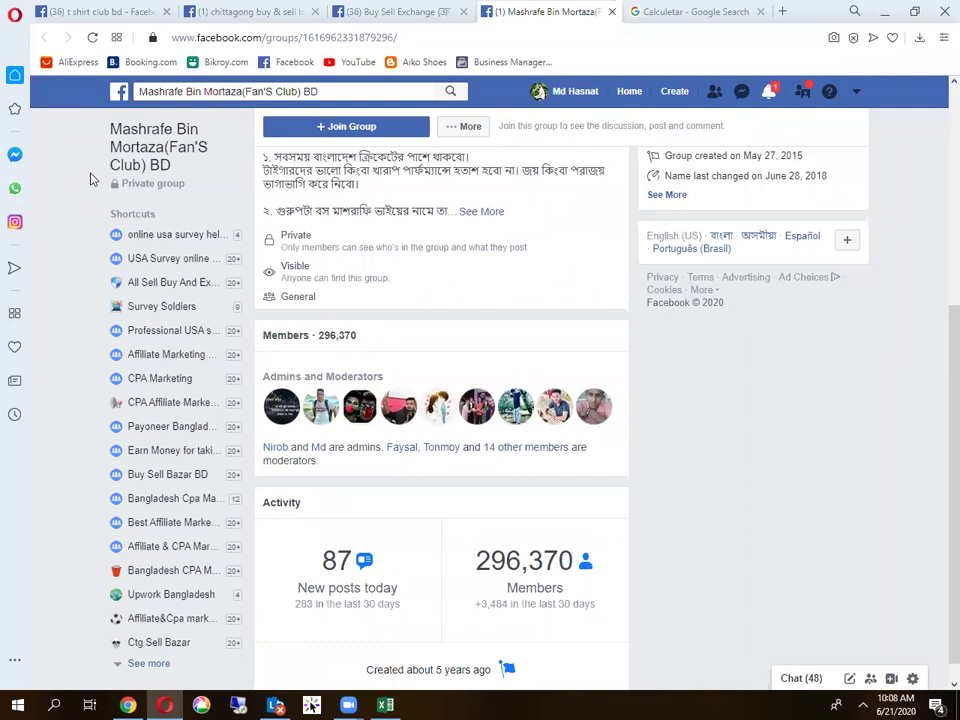
- Select and reselect the Mashrafe group's title text while scrolling the page
left_click_drag(108, 130, 185, 172)
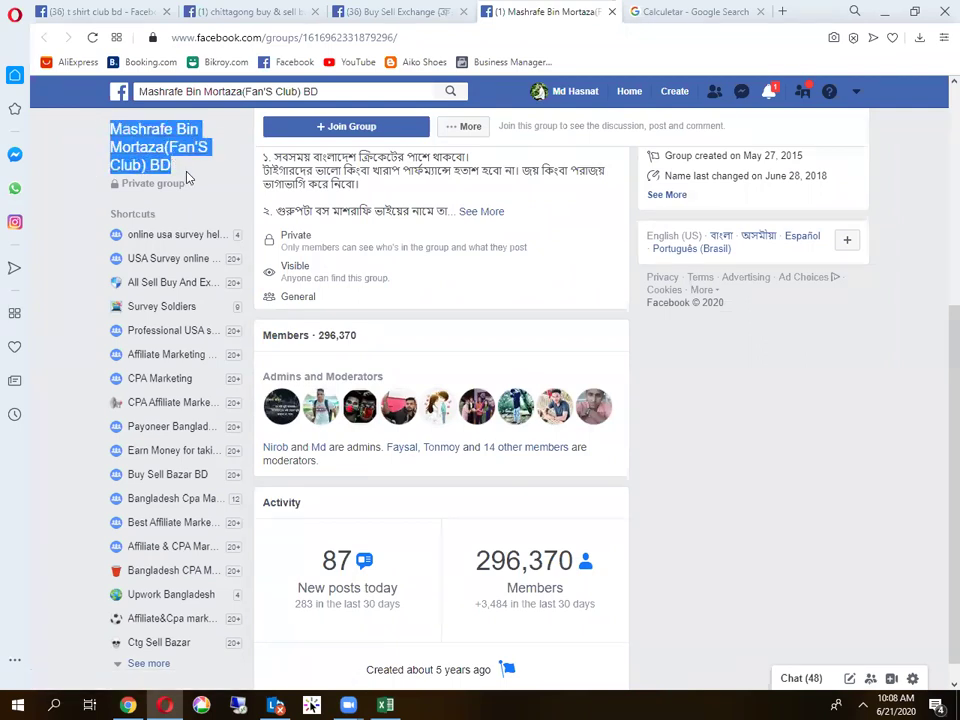
left_click(86, 167)
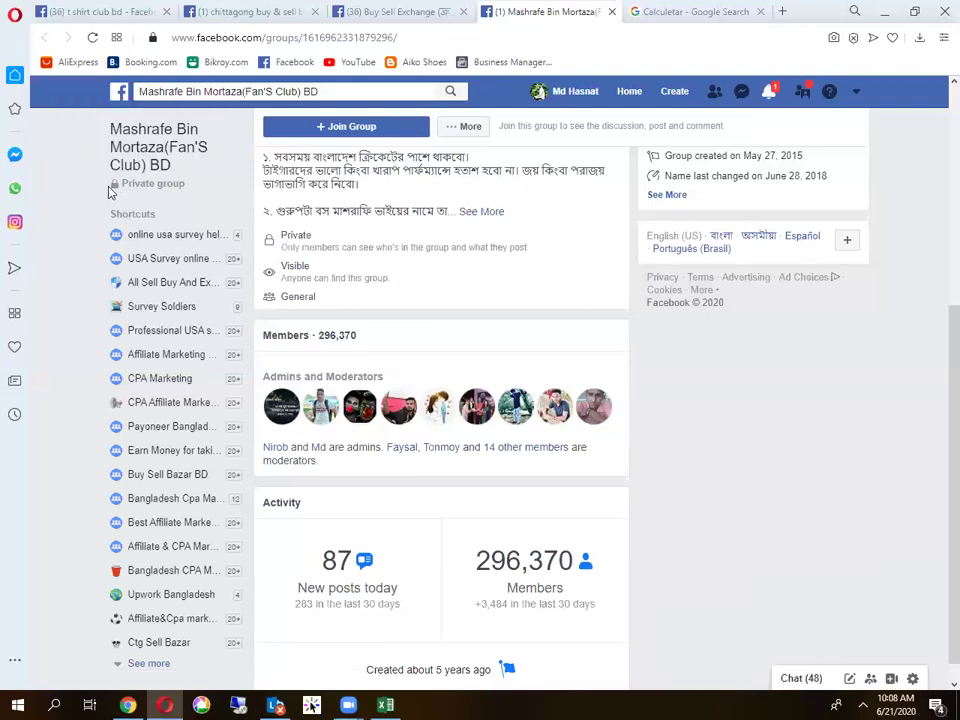
scroll(416, 380, "up", 3)
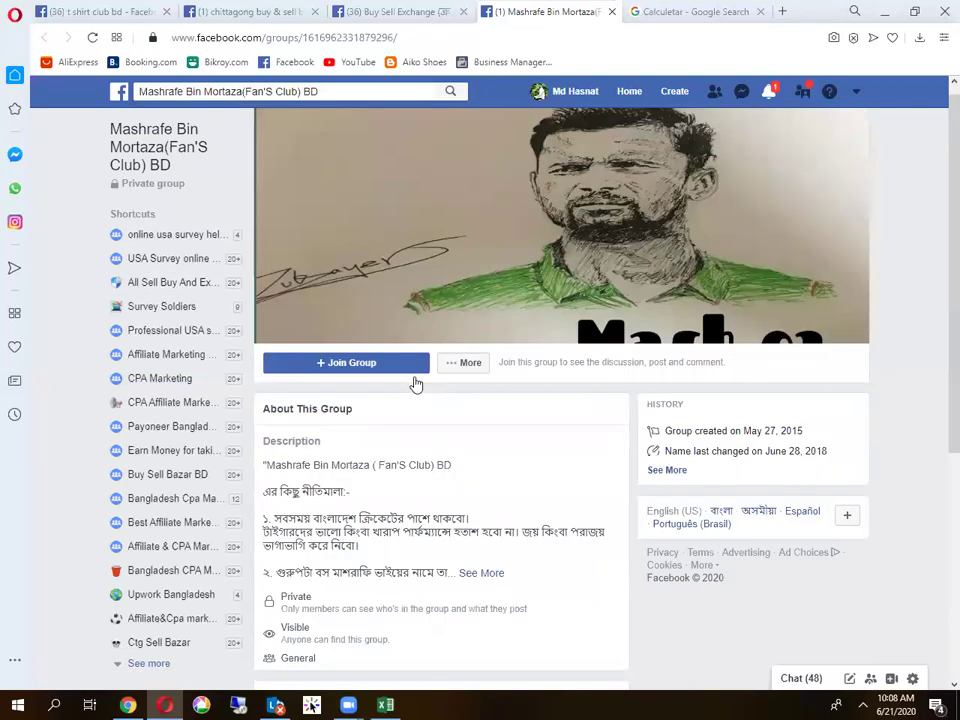
scroll(60, 220, "up", 1)
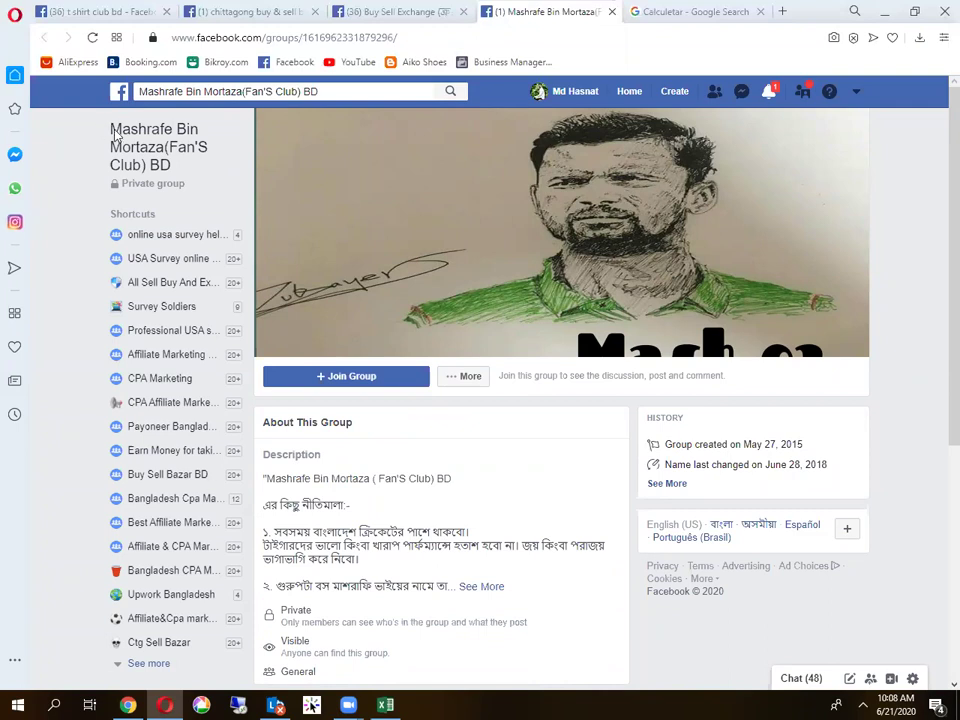
left_click_drag(100, 128, 198, 163)
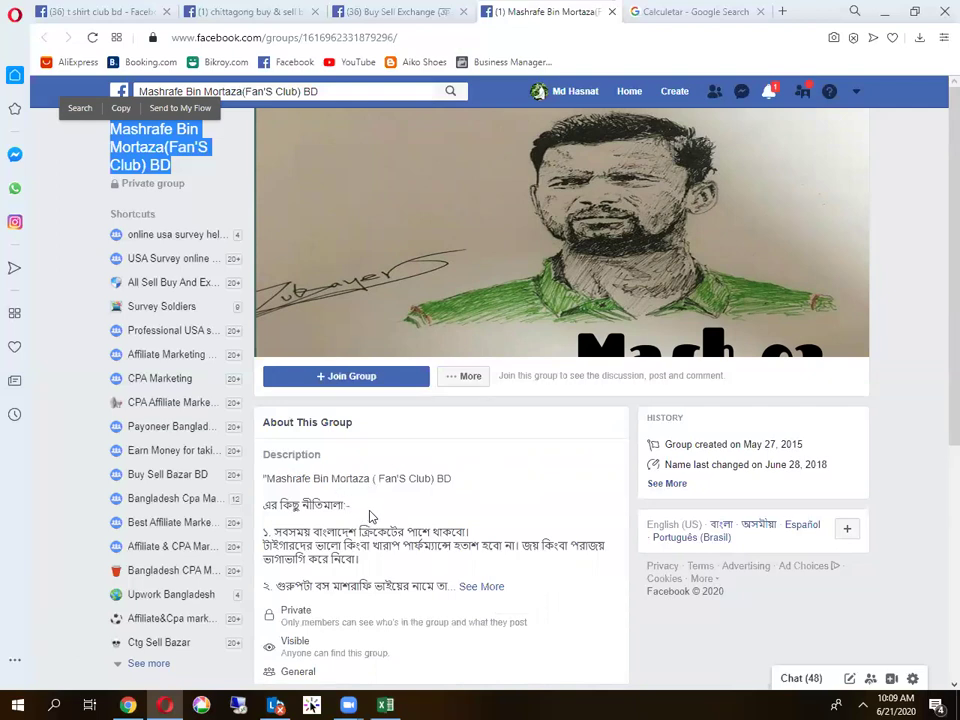
scroll(414, 482, "down", 2)
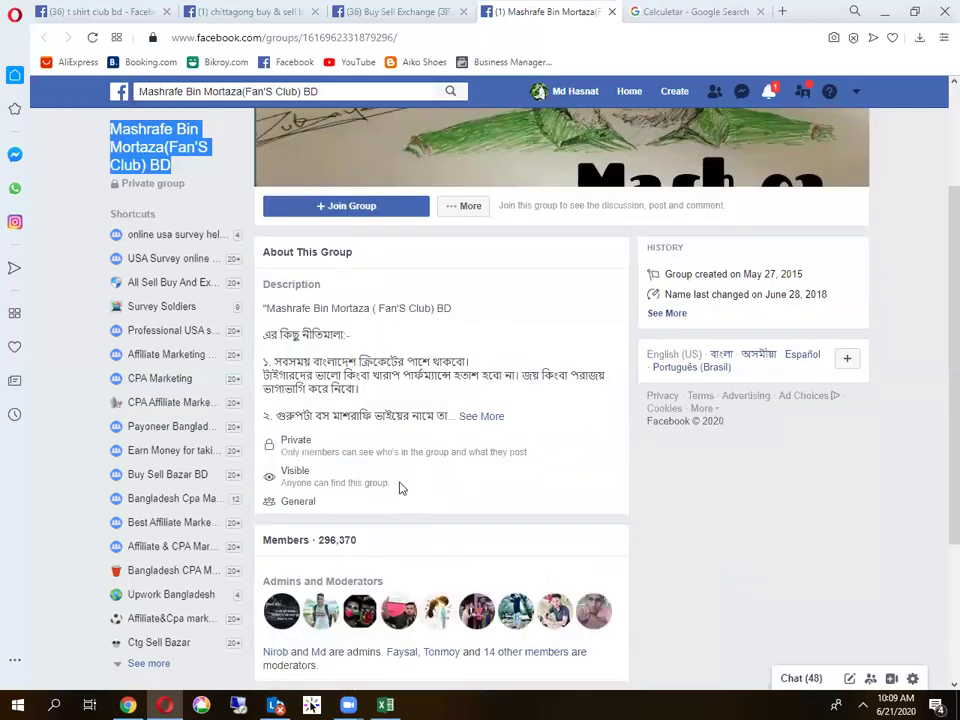
scroll(470, 523, "up", 1)
- Expand the description with See More and select the rules text up through About This Group
left_click(468, 513)
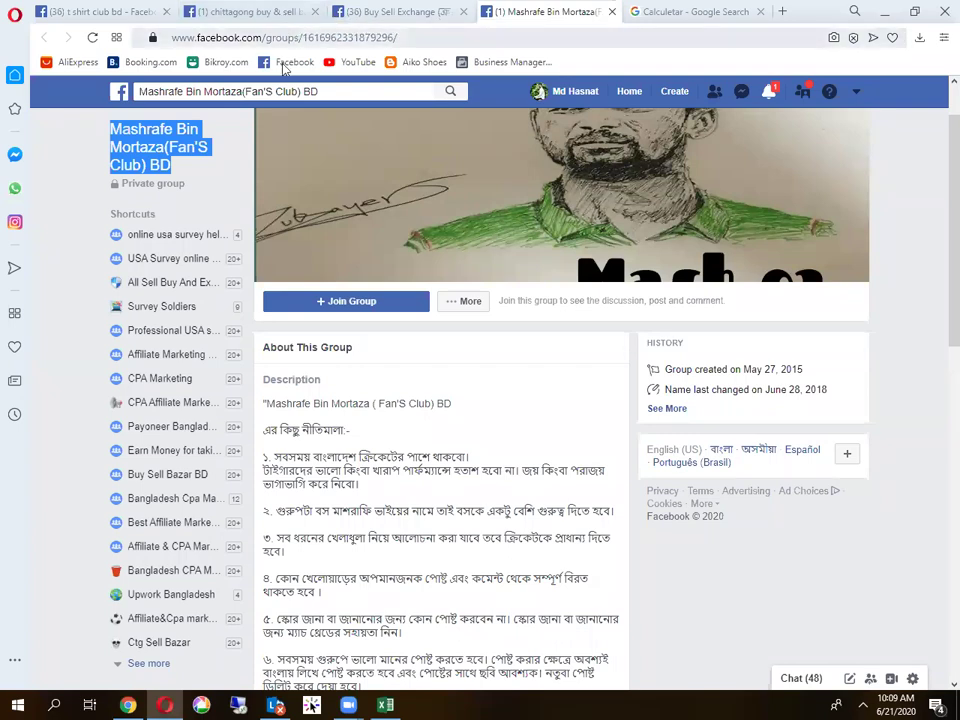
left_click_drag(265, 402, 404, 632)
scroll(292, 516, "down", 3)
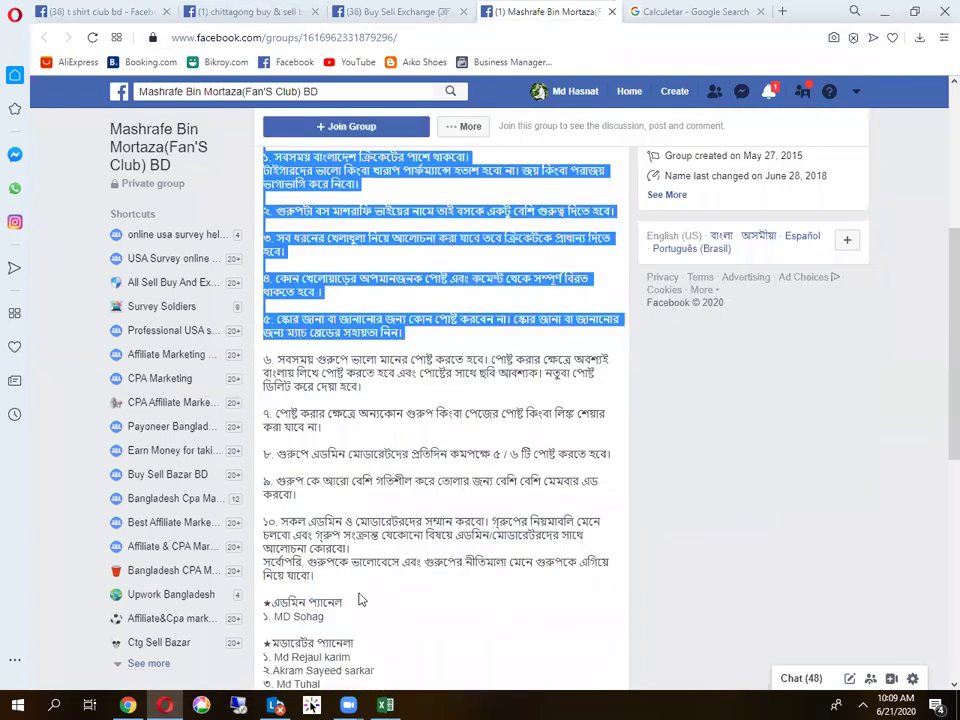
left_click_drag(318, 578, 283, 140)
left_click_drag(318, 327, 80, 137)
left_click(220, 10)
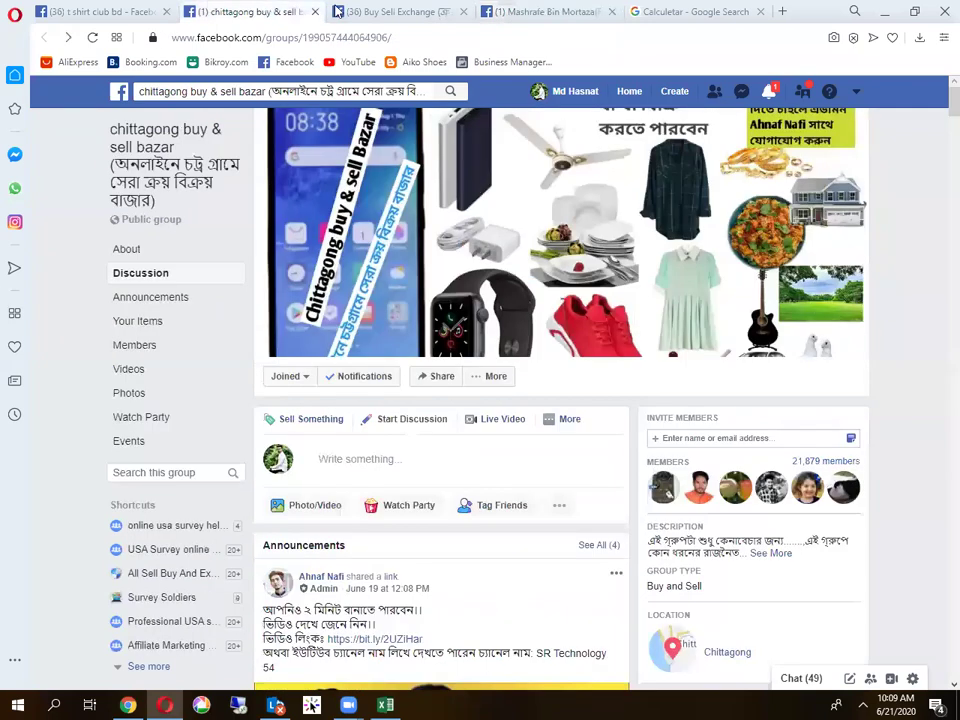
key("ctrl+Tab")
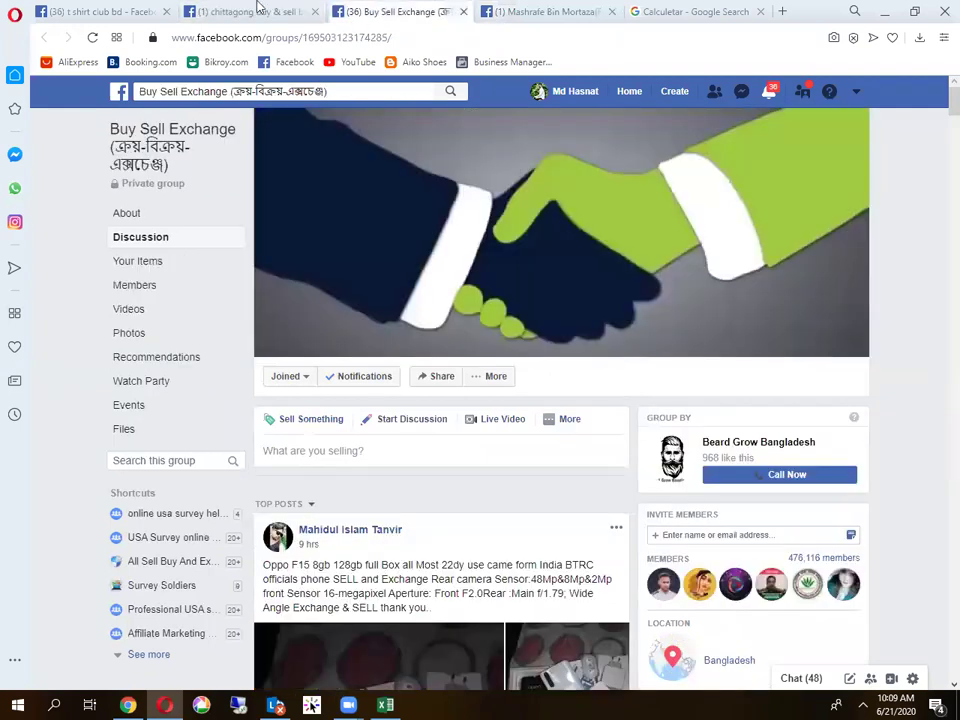
left_click(257, 11)
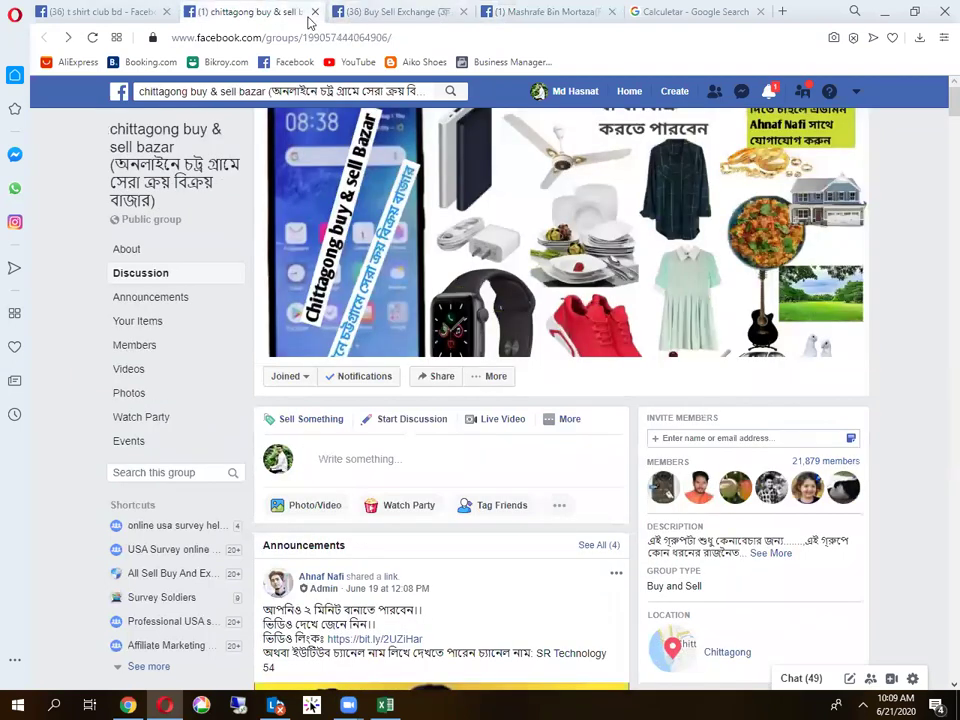
left_click(552, 11)
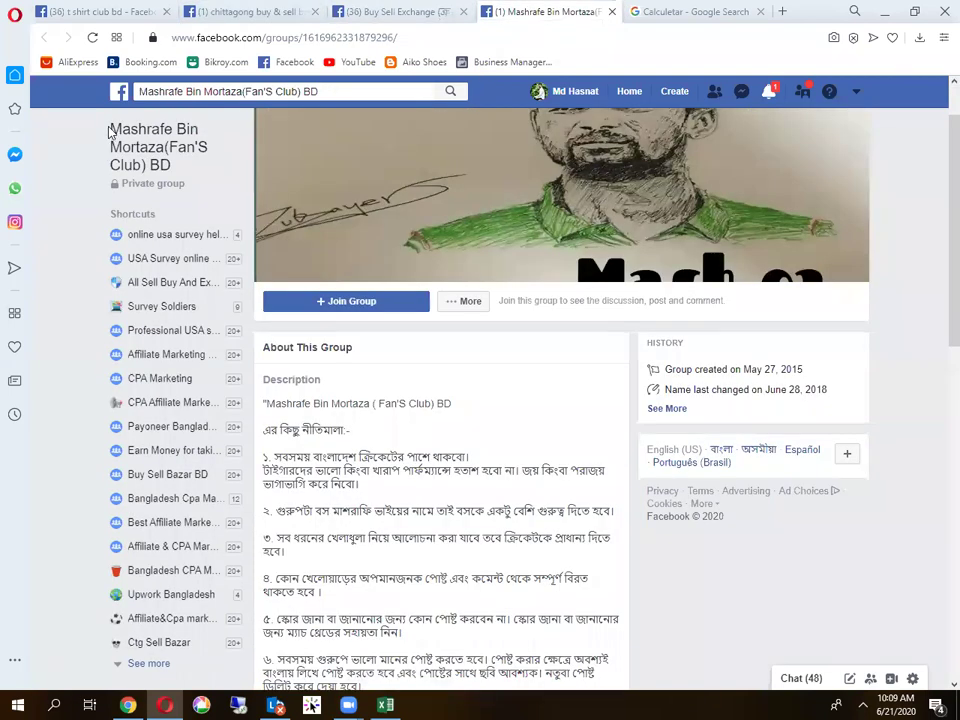
left_click_drag(111, 133, 185, 166)
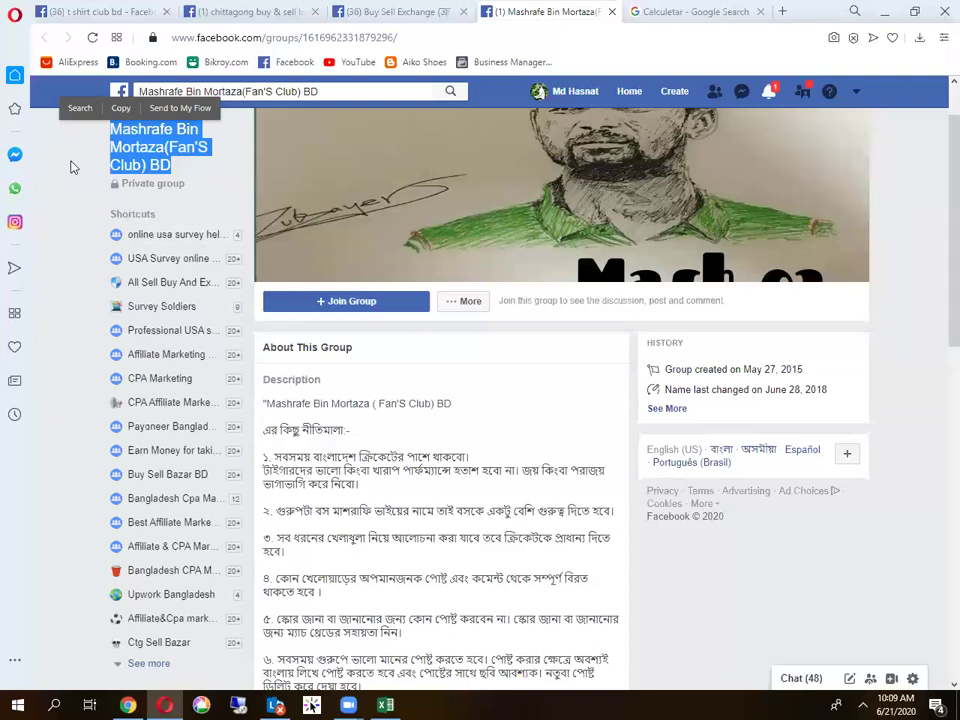
scroll(310, 305, "down", 3)
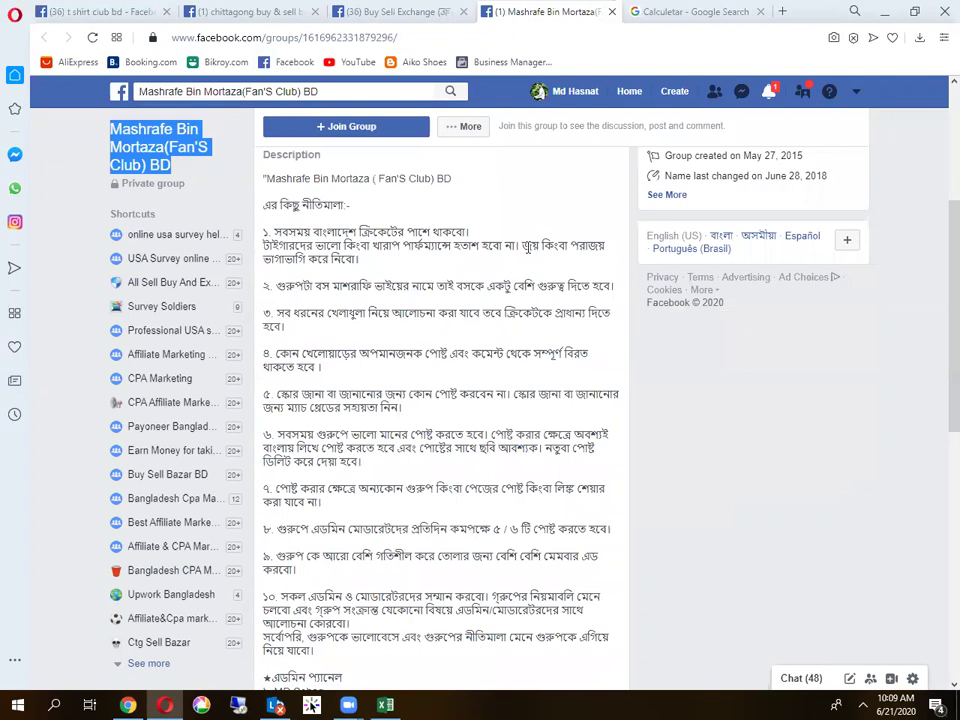
left_click_drag(380, 296, 619, 285)
left_click(495, 300)
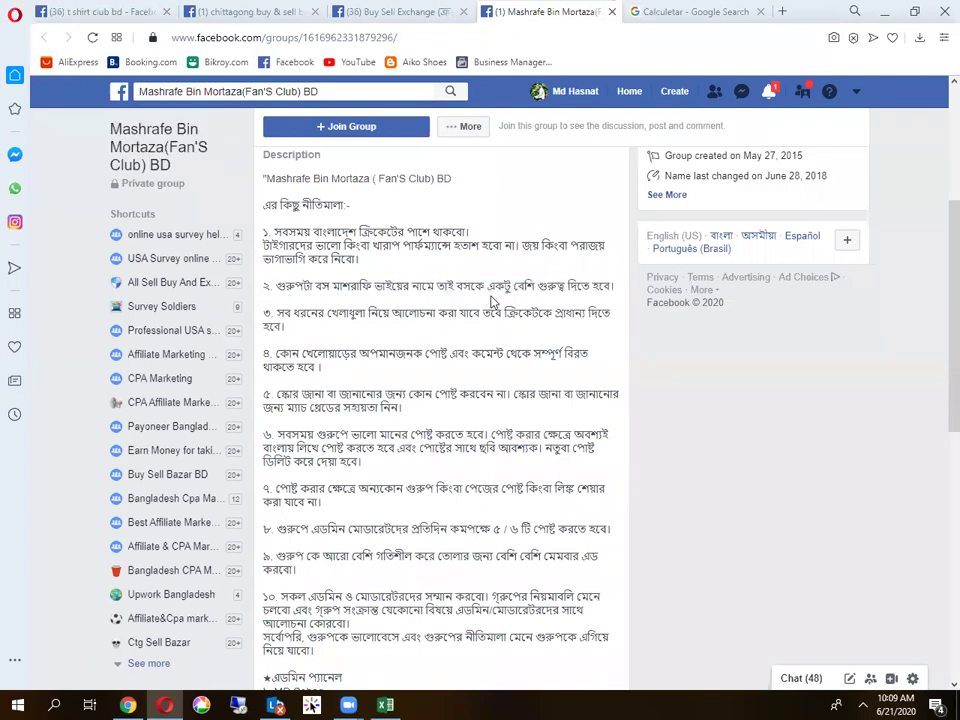
left_click_drag(498, 314, 616, 314)
left_click(393, 355)
left_click_drag(300, 355, 521, 371)
left_click_drag(330, 407, 574, 410)
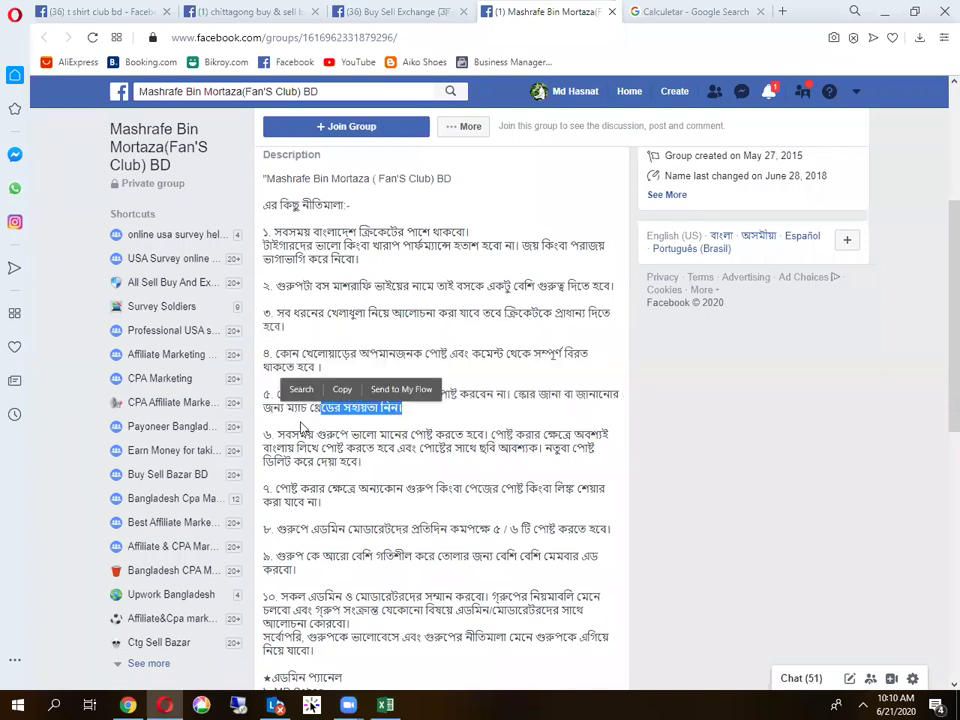
left_click(295, 435)
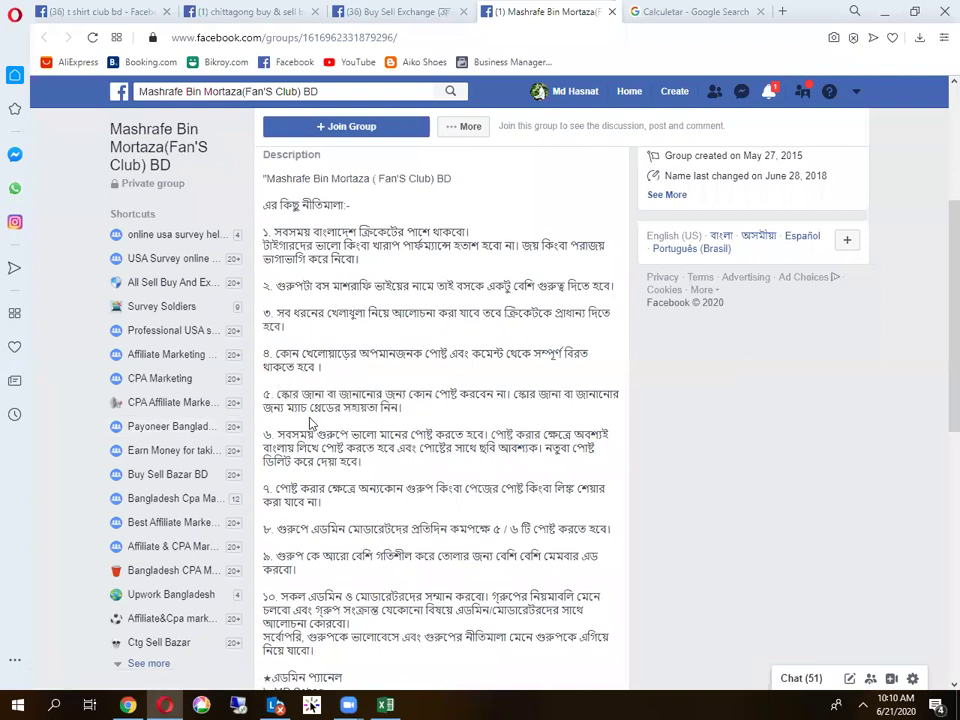
left_click_drag(279, 435, 341, 510)
left_click_drag(279, 529, 588, 537)
left_click_drag(264, 556, 463, 582)
scroll(445, 565, "down", 3)
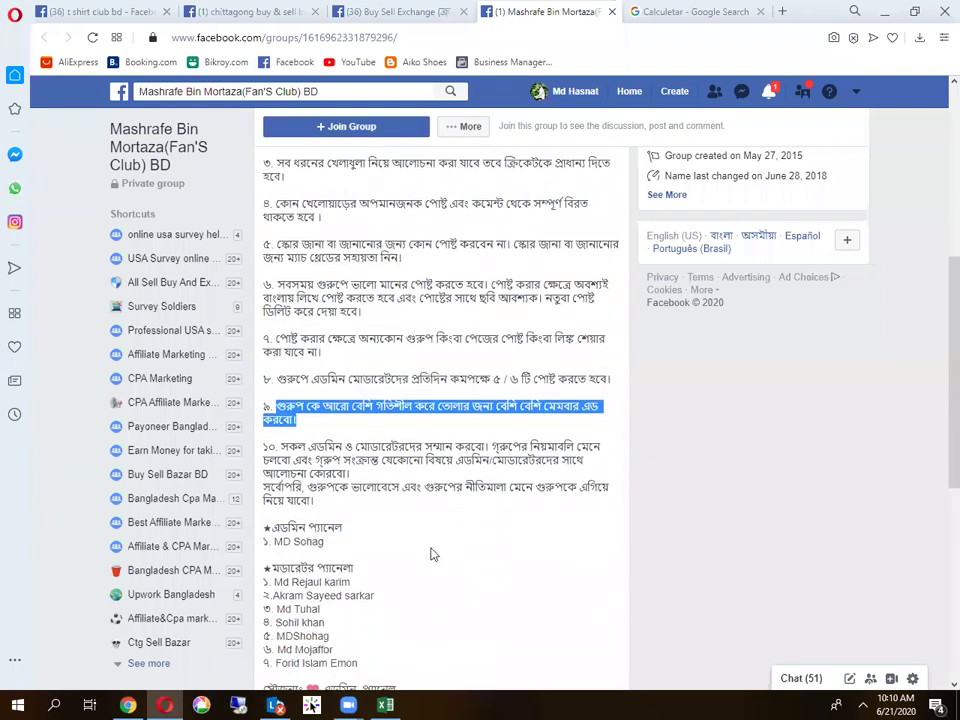
scroll(421, 552, "down", 1)
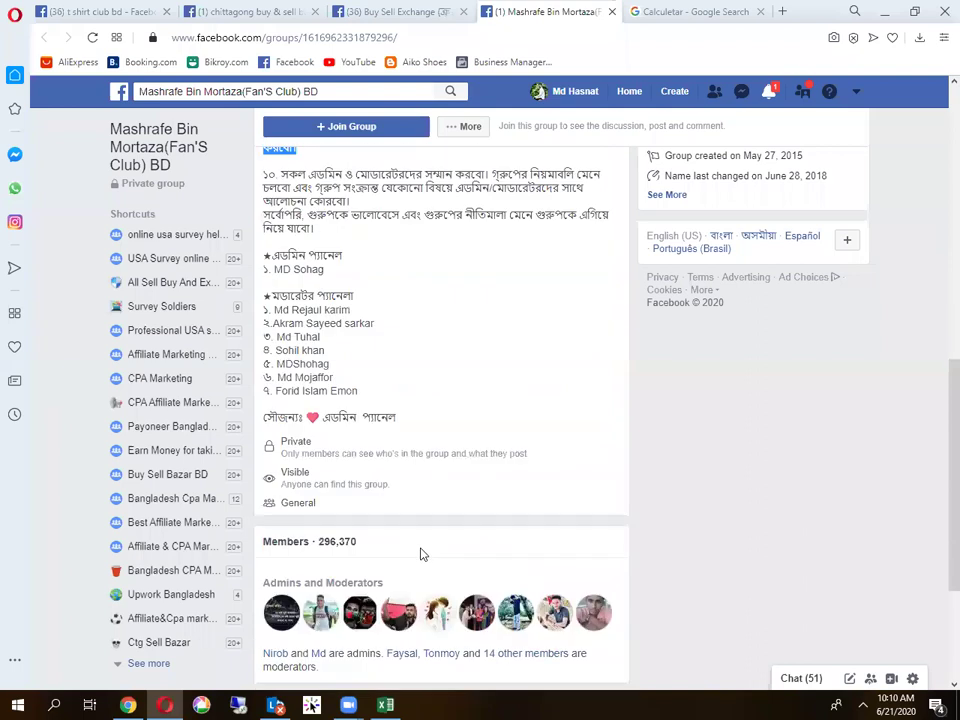
scroll(410, 560, "up", 5)
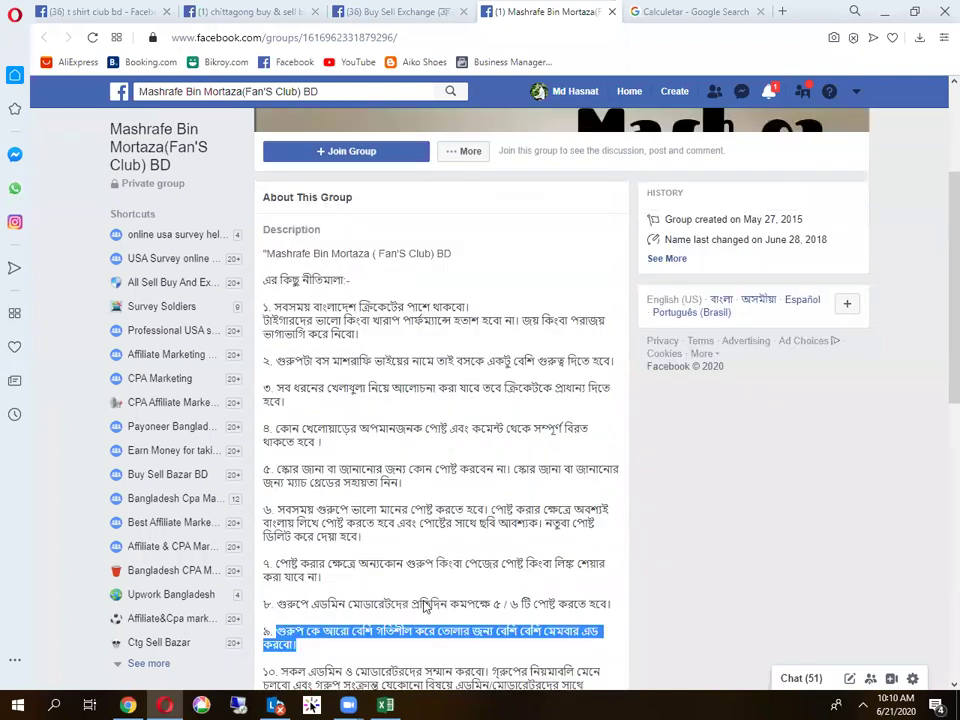
scroll(421, 623, "down", 1)
scroll(276, 445, "up", 3)
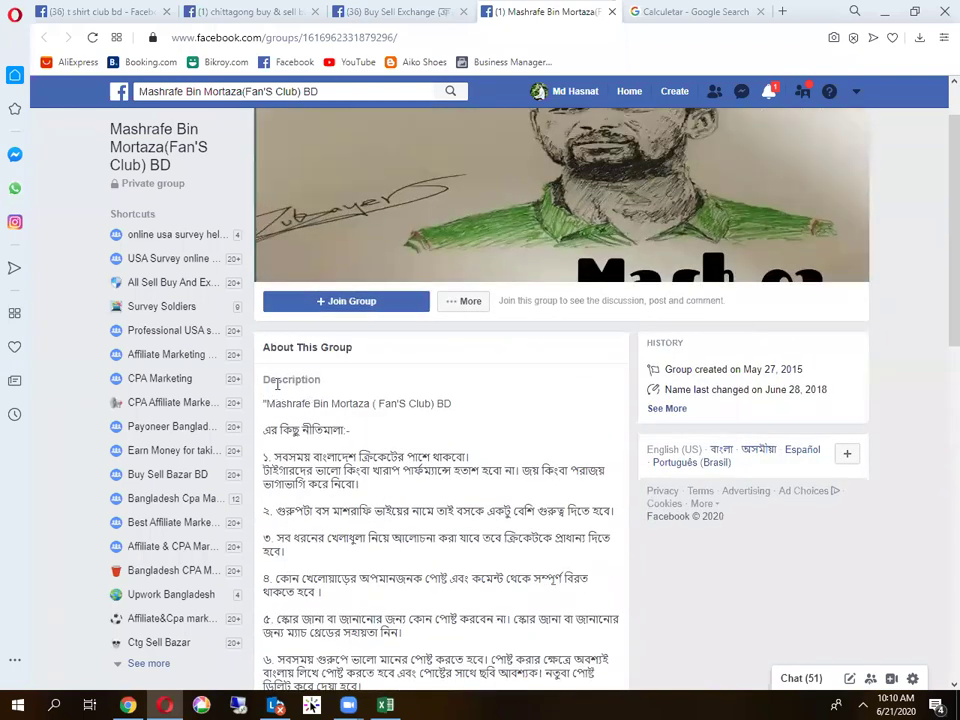
left_click_drag(267, 382, 390, 641)
scroll(330, 594, "down", 3)
scroll(456, 624, "up", 4)
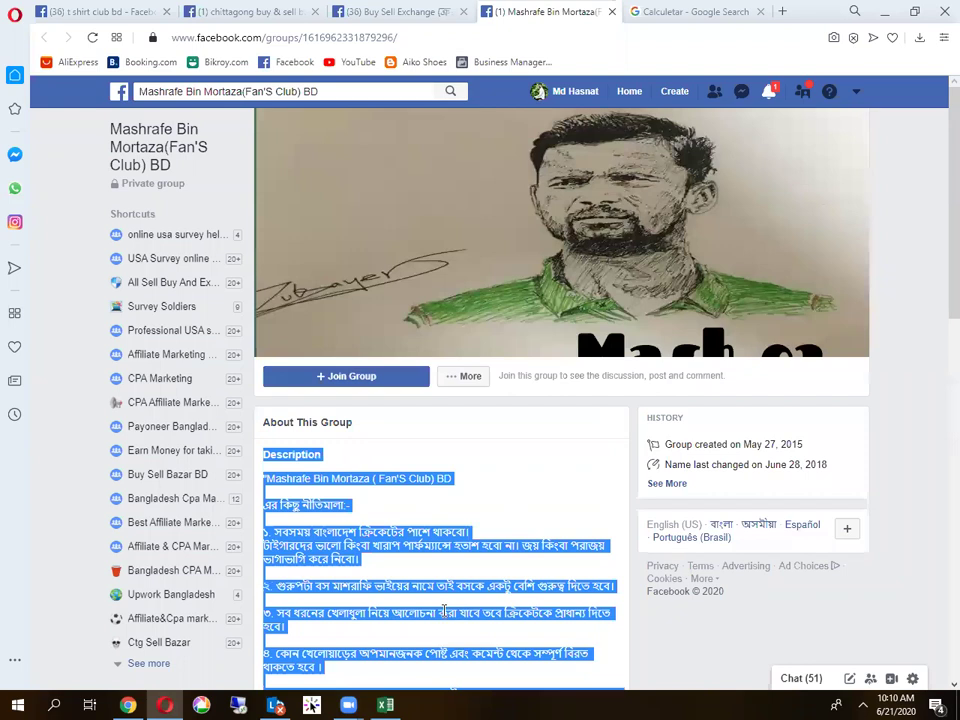
- Go via the chittagong buy & sell bazar tab to the 476,116-member Buy Sell Exchange group
left_click(252, 9)
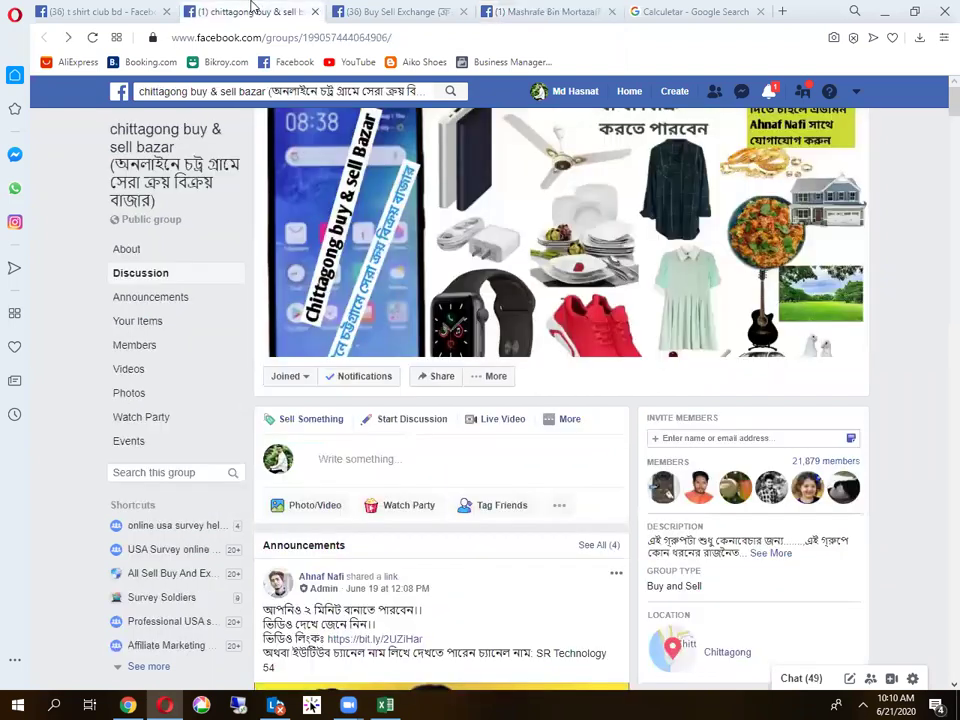
left_click(360, 11)
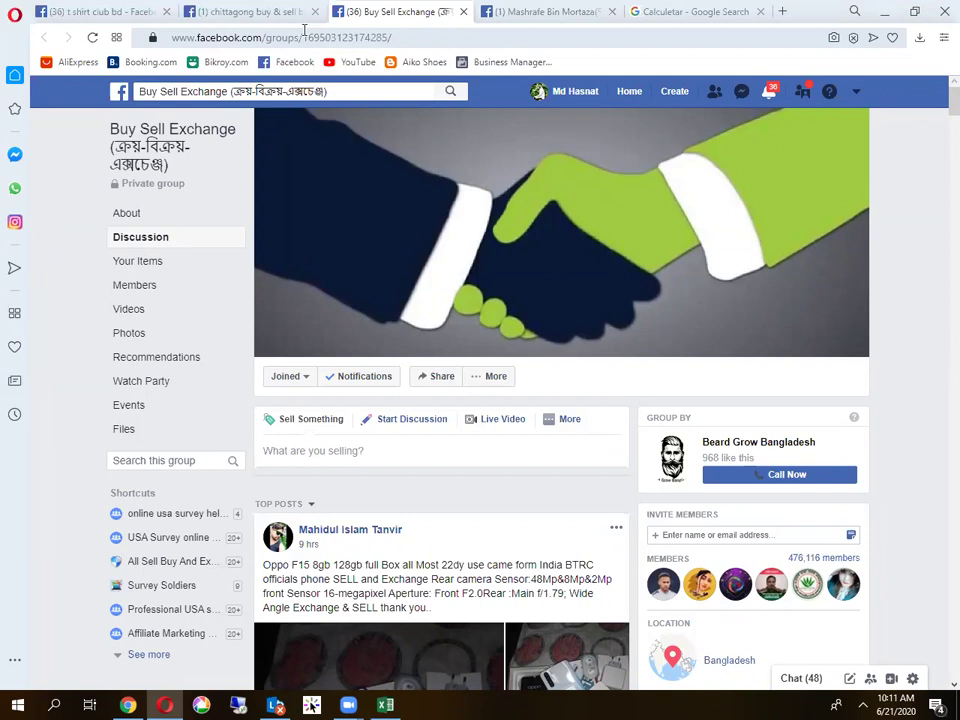
- Flip between the t shirt club bd results, Mashrafe and chittagong tabs, ending on chittagong buy & sell bazar
left_click(88, 10)
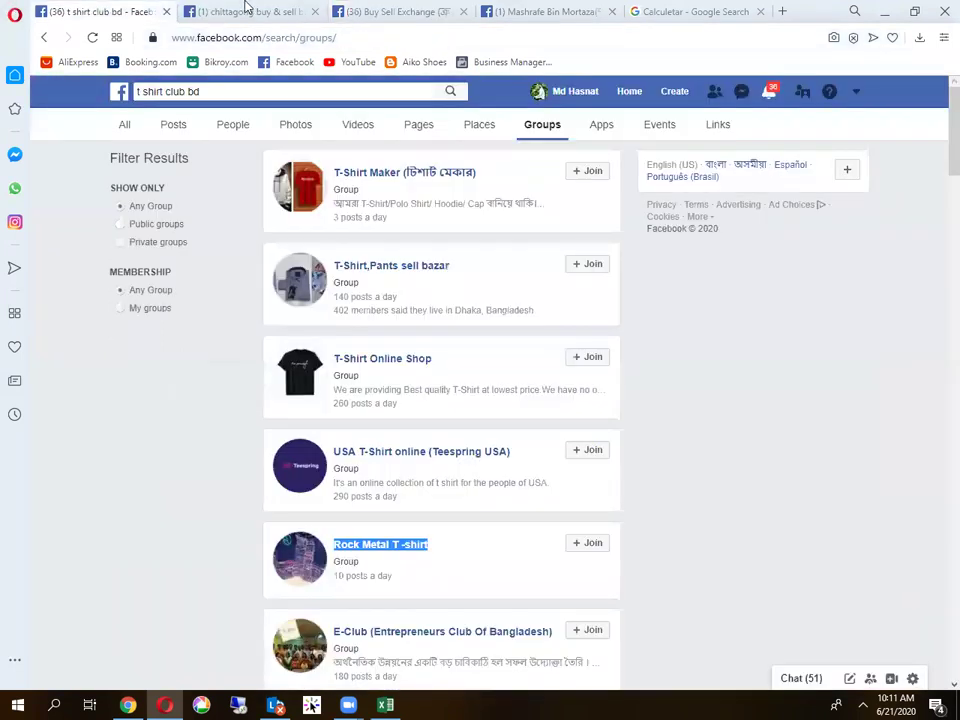
left_click(245, 8)
left_click(566, 8)
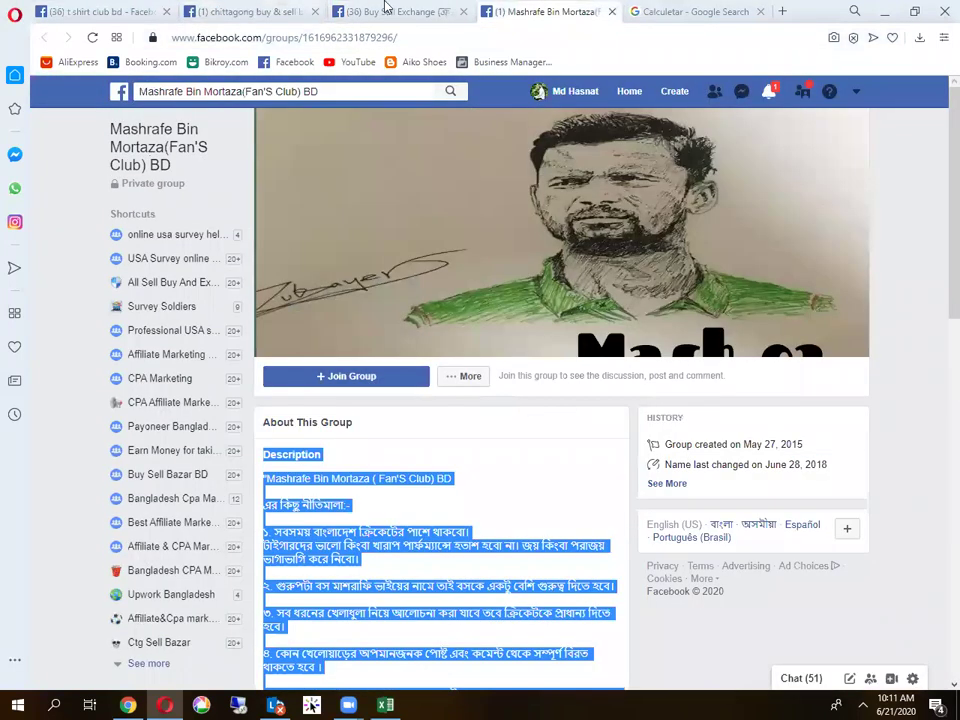
left_click(240, 10)
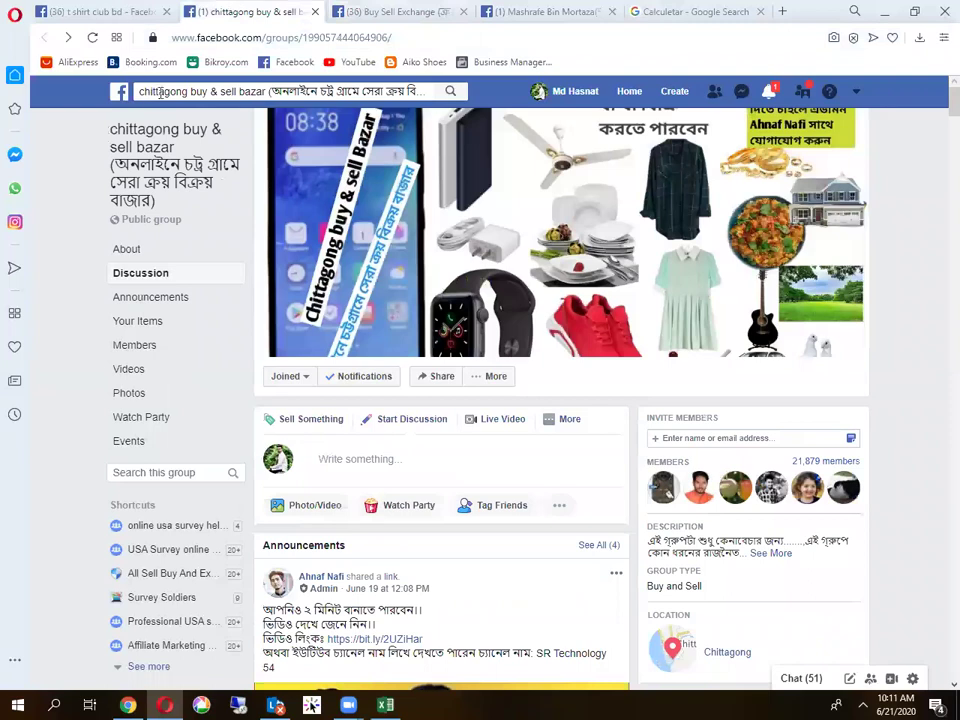
key("ctrl+1")
left_click_drag(137, 91, 162, 91)
left_click(215, 91)
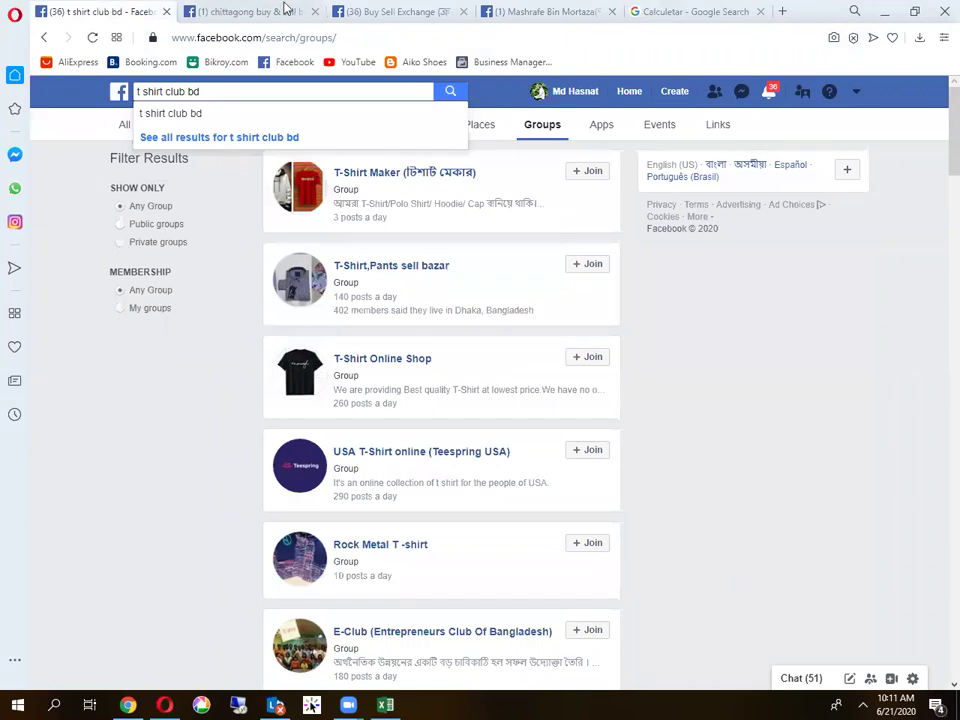
left_click(287, 8)
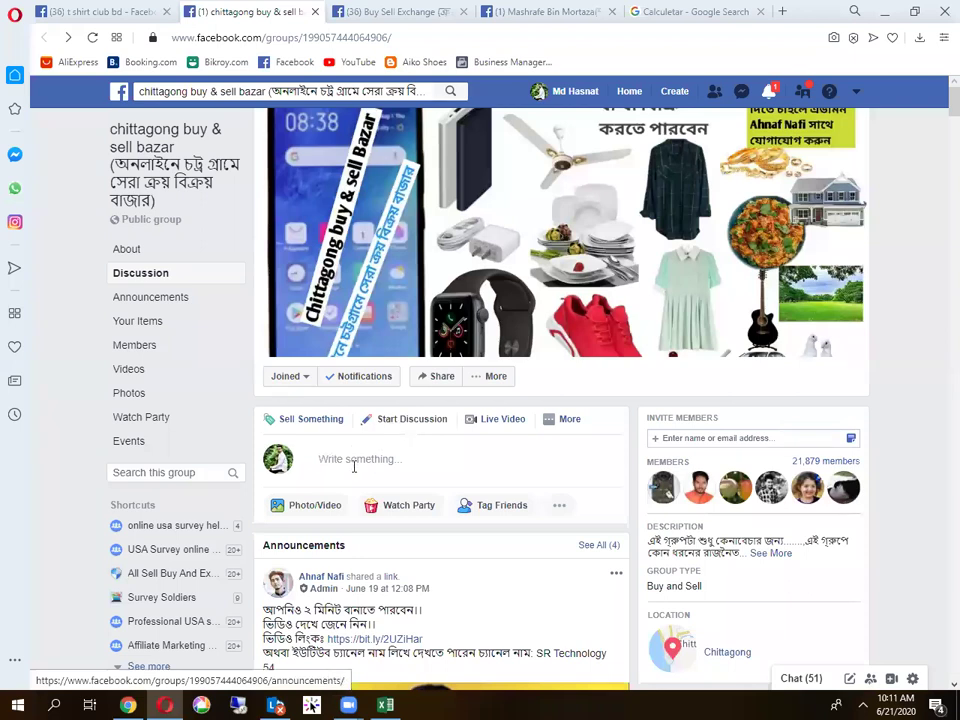
left_click(364, 457)
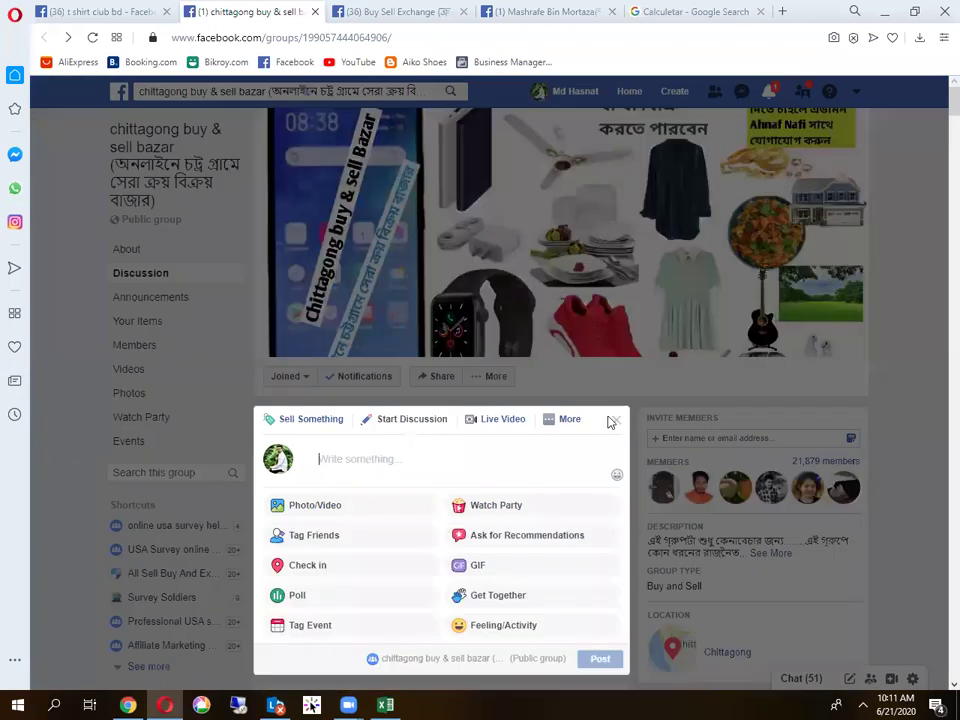
scroll(13, 654, "down", 3)
scroll(205, 652, "up", 3)
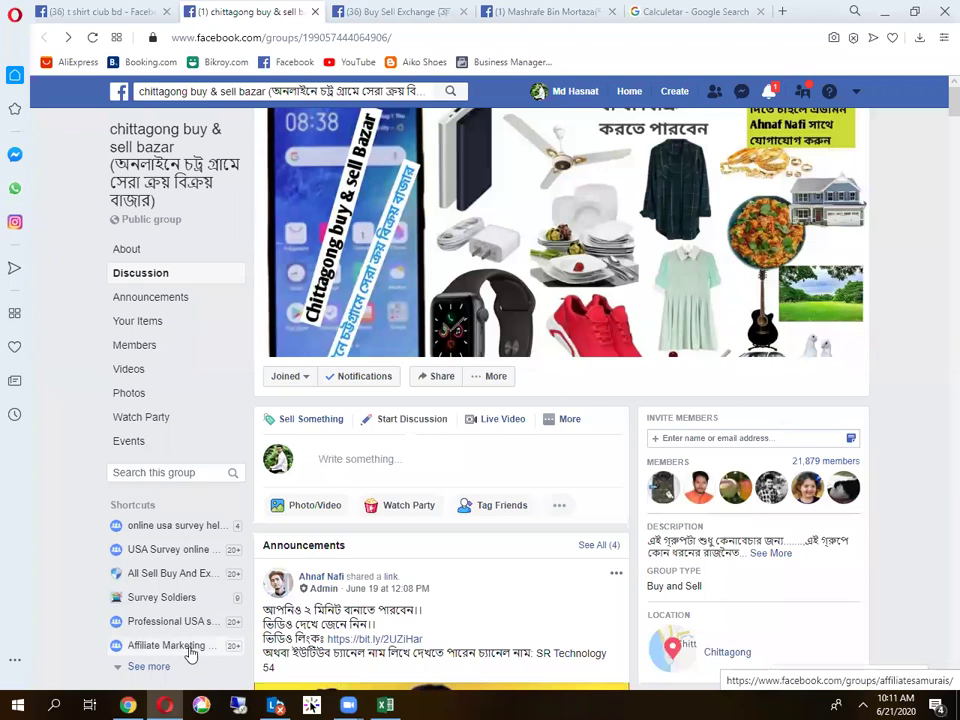
scroll(193, 653, "down", 1)
scroll(191, 651, "down", 4)
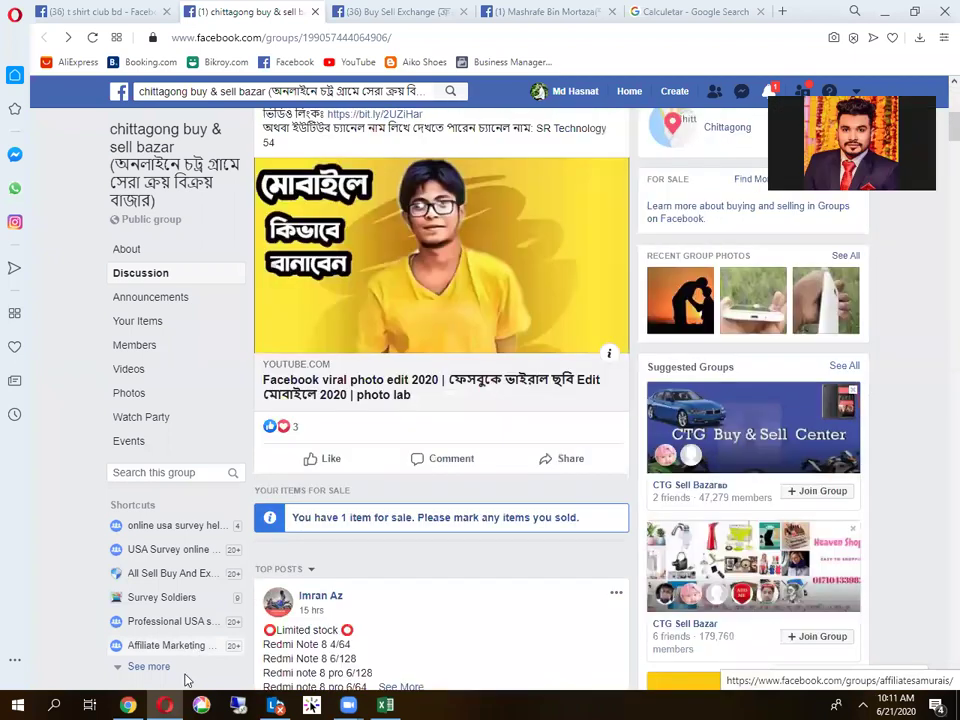
scroll(220, 650, "up", 4)
scroll(235, 630, "up", 1)
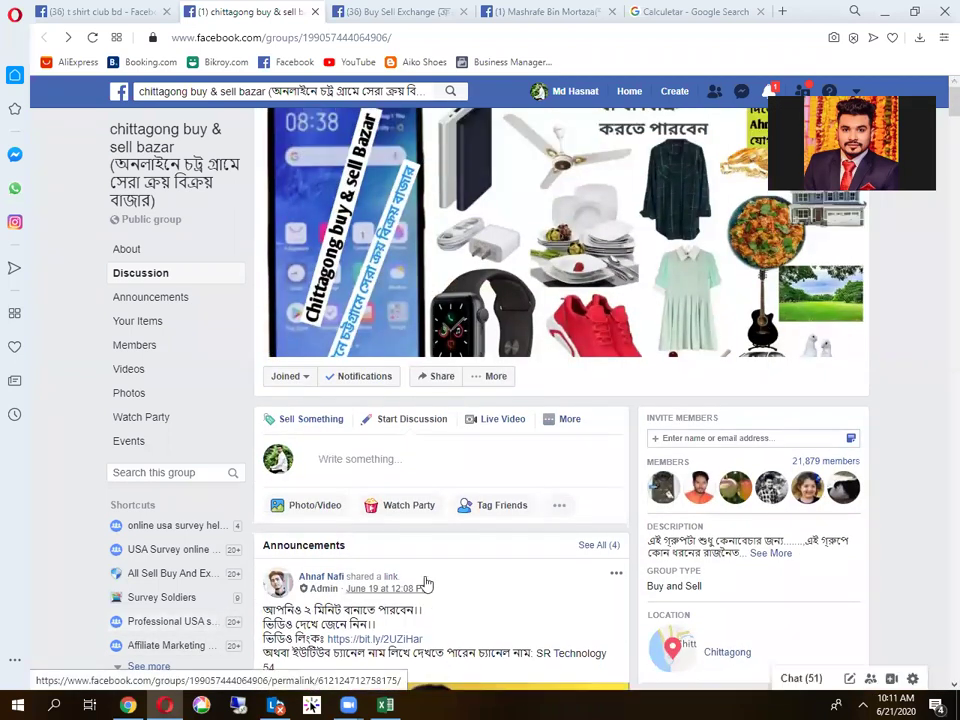
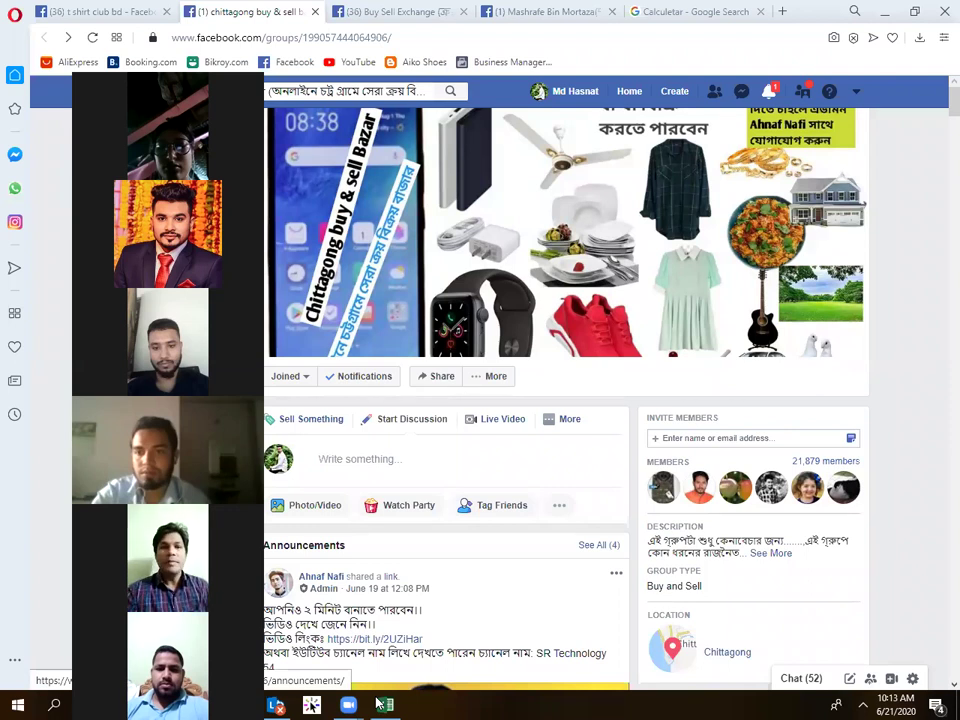
- Minimize the browser and open the 2019_04_12 camera photo from the desktop in Paint
left_click(885, 13)
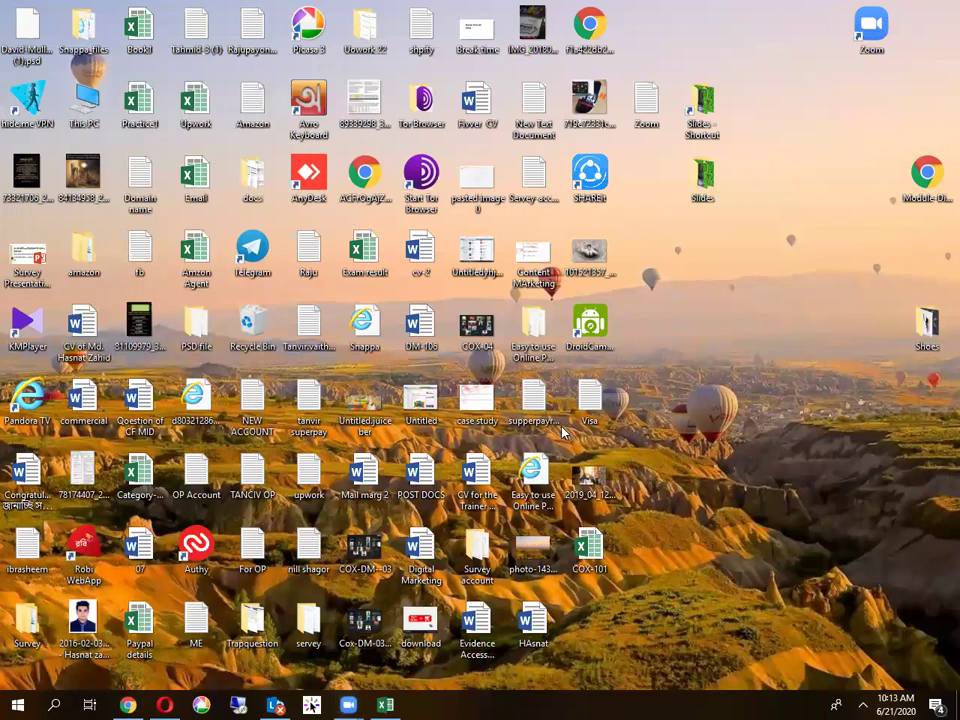
double_click(594, 491)
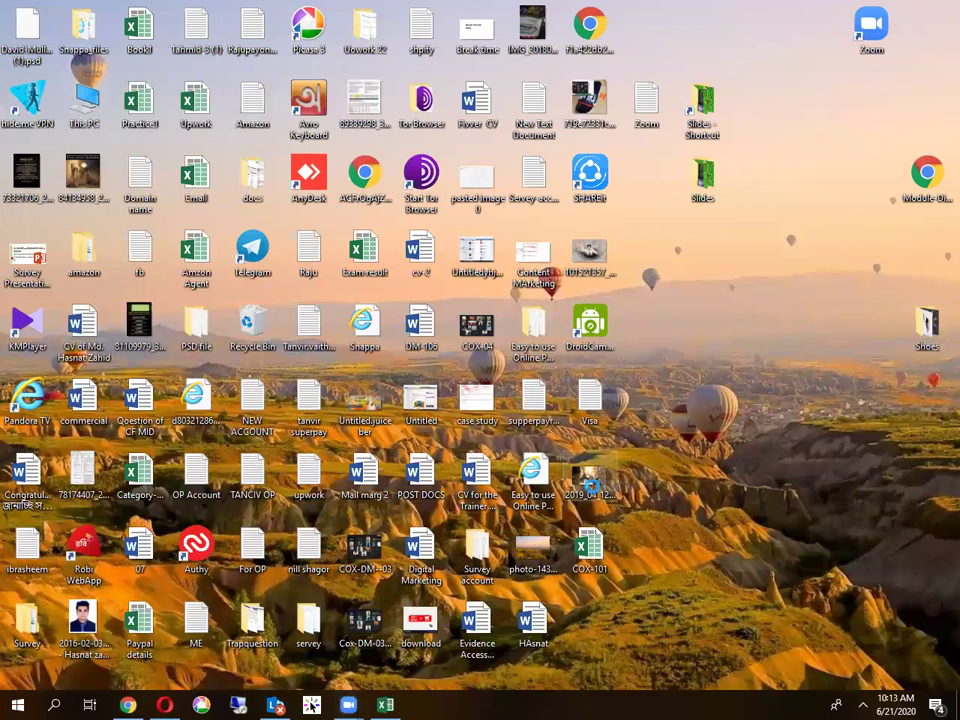
right_click(595, 491)
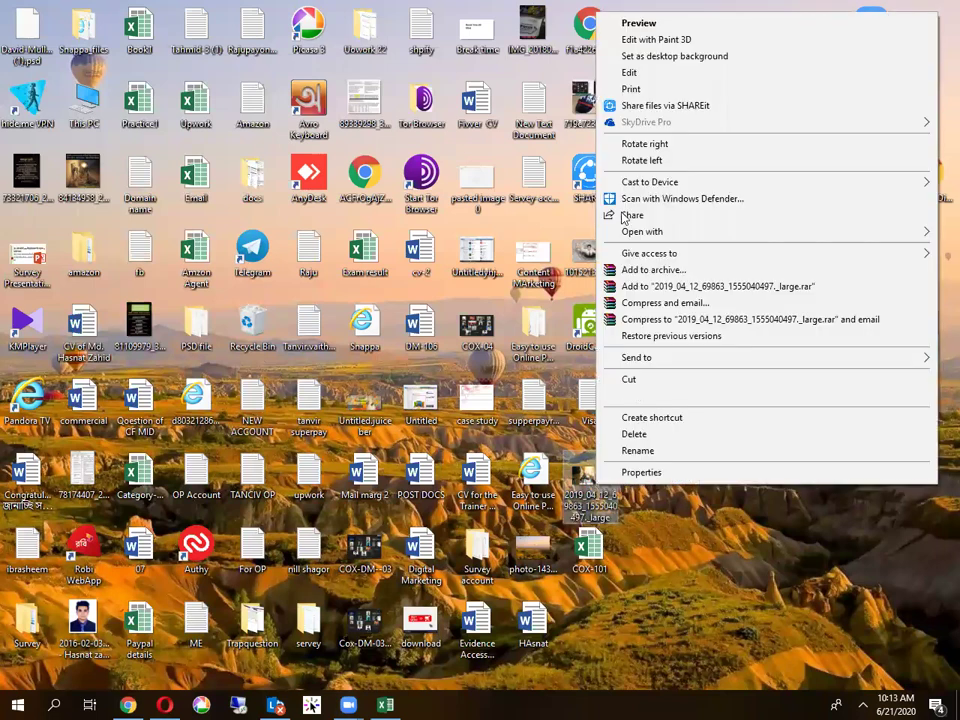
mouse_move(648, 232)
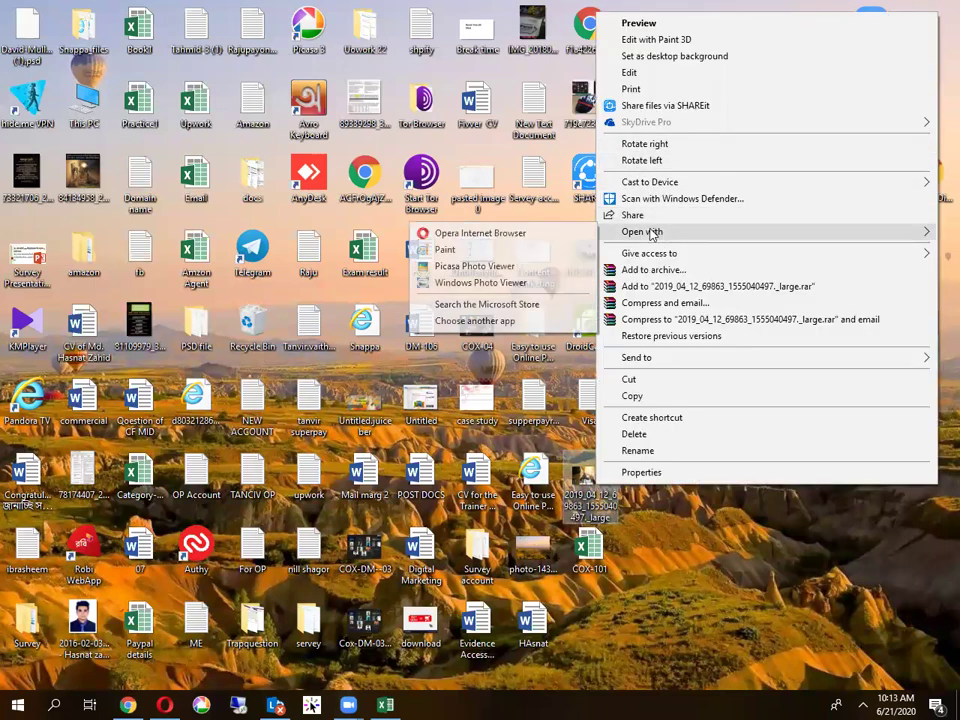
left_click(446, 249)
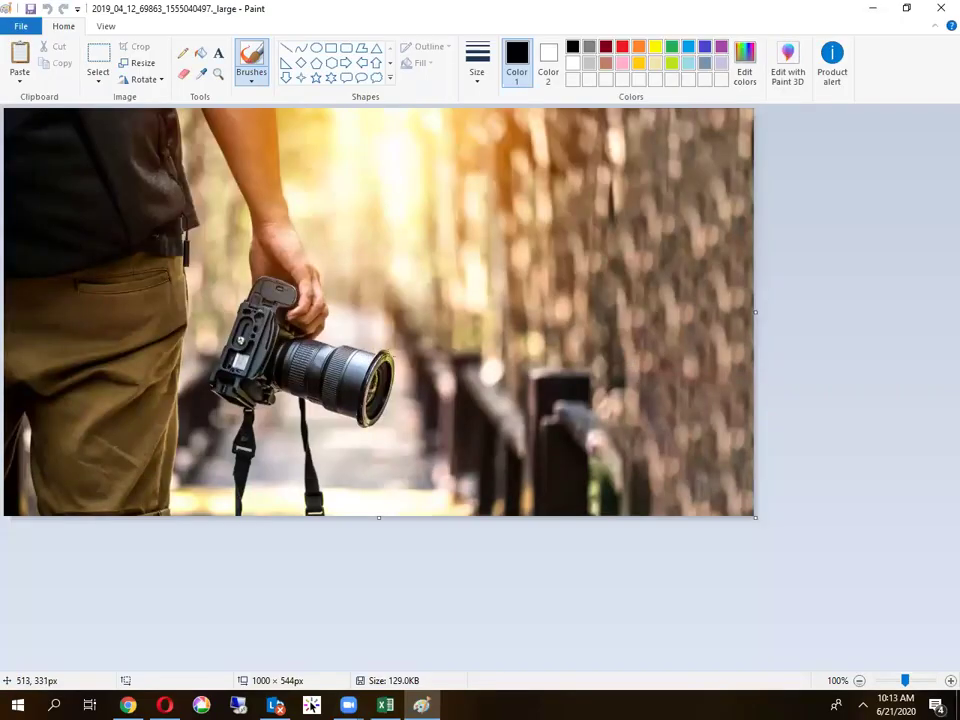
- Paste the copied video-call screenshot into a new Paint image and zoom out to fit
key("ctrl+n")
key("ctrl+v")
scroll(637, 466, "down", 4)
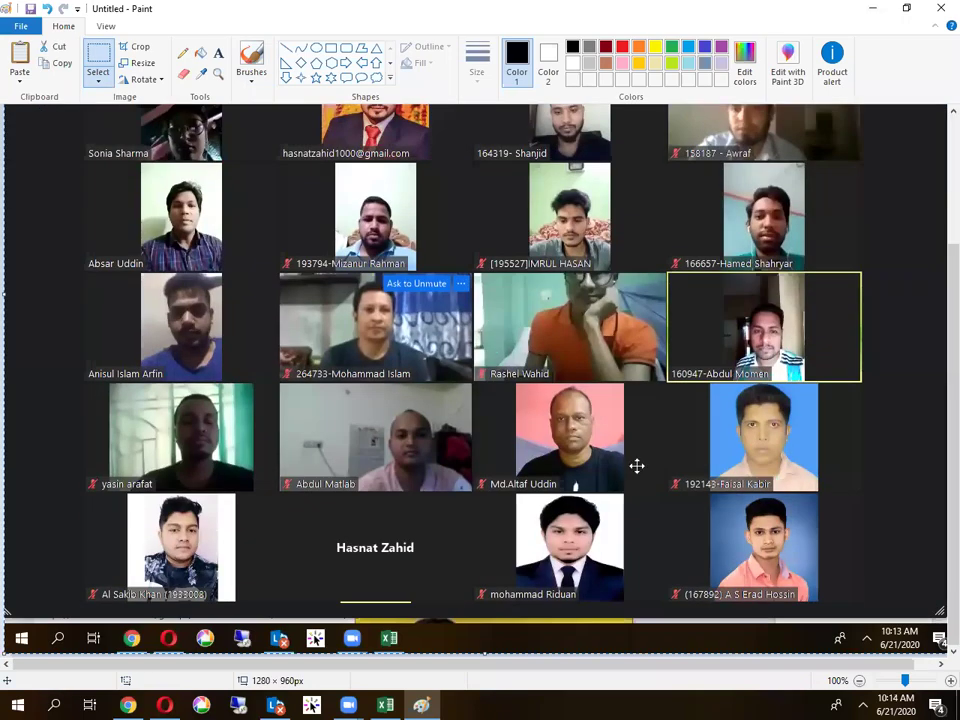
left_click(858, 681)
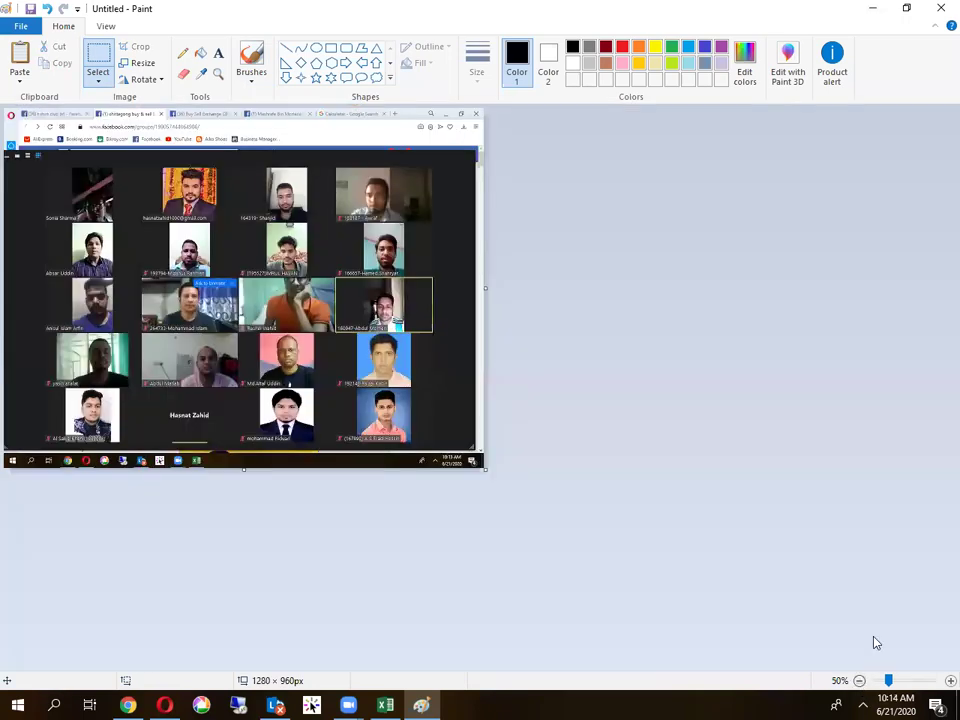
- Select the participant gallery area and crop the image to 1097 × 763 px
left_click(106, 58)
left_click_drag(36, 163, 444, 444)
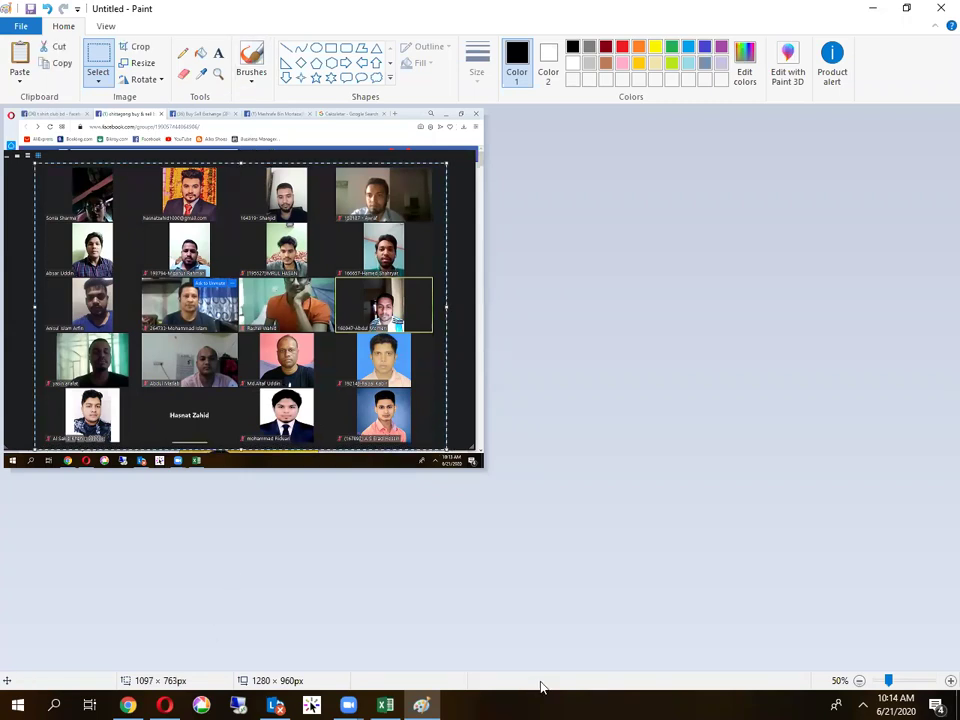
left_click(350, 704)
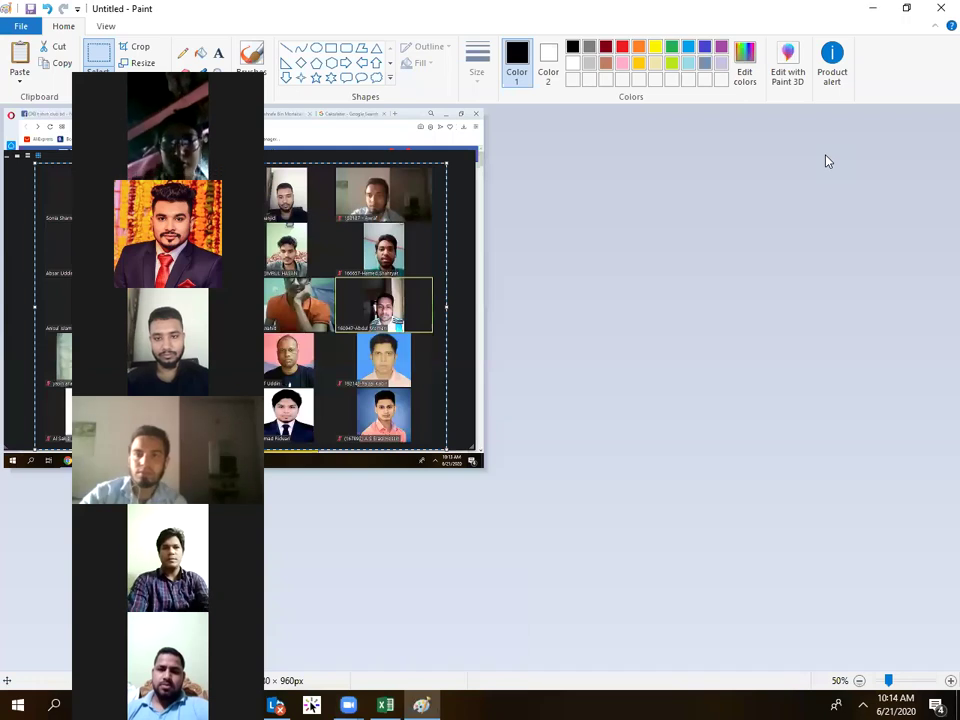
left_click(876, 10)
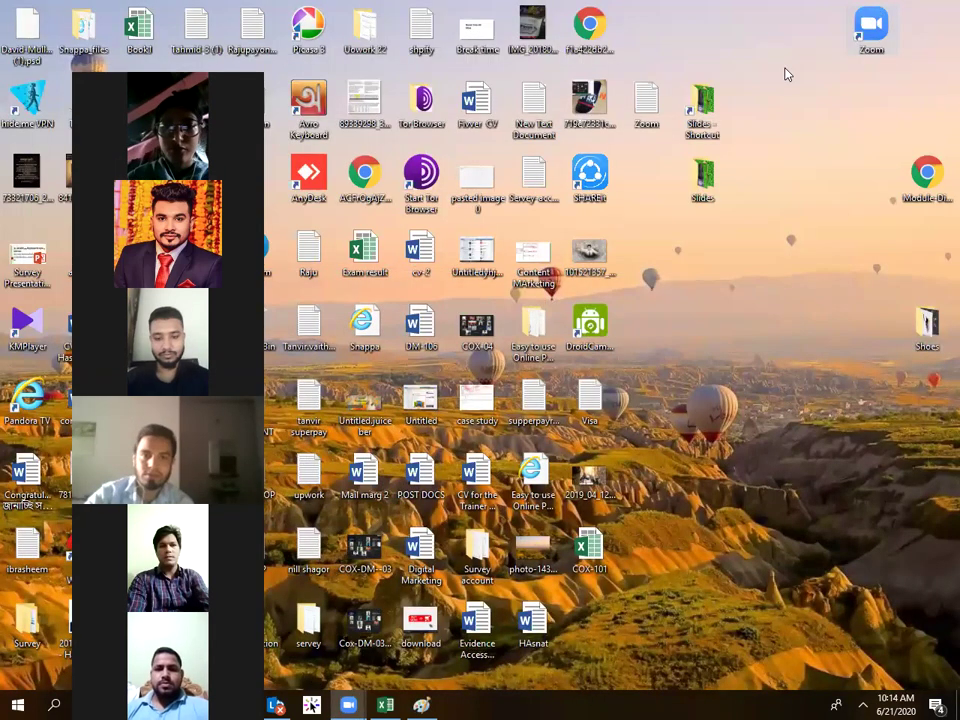
left_click(423, 704)
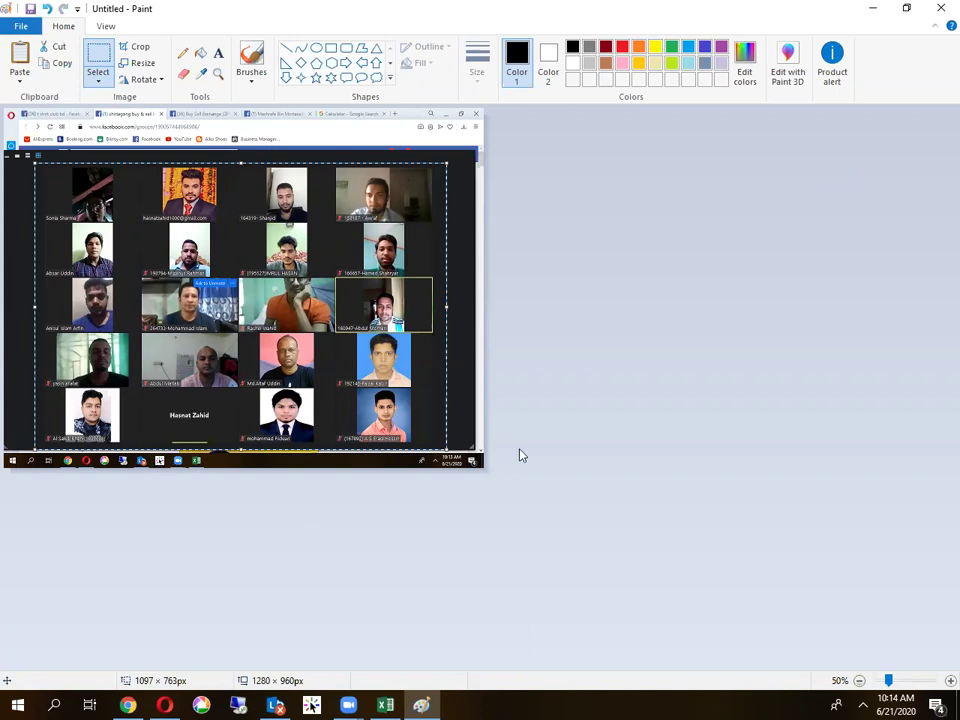
left_click(145, 50)
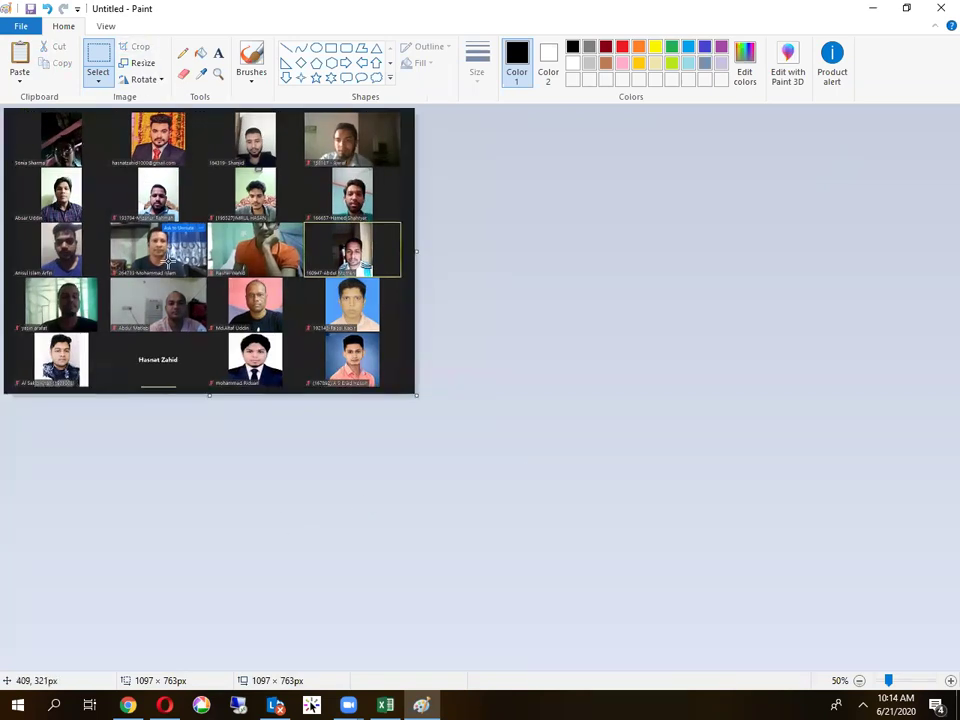
- Save the cropped screenshot on the Desktop as Cox-05 PNG, then close Paint
left_click(553, 408)
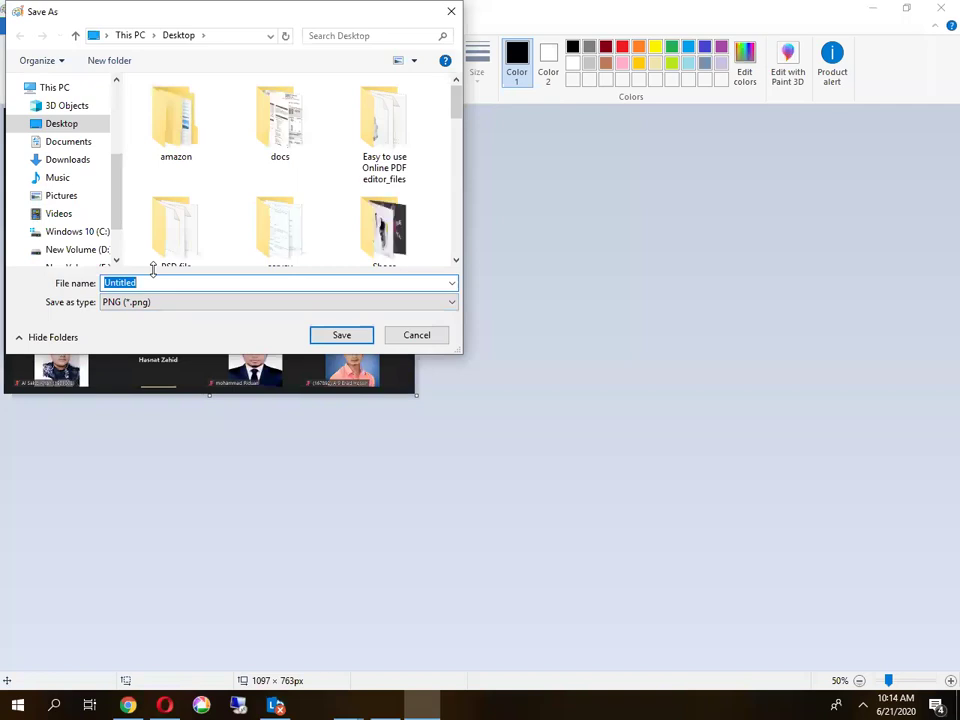
type("Cla")
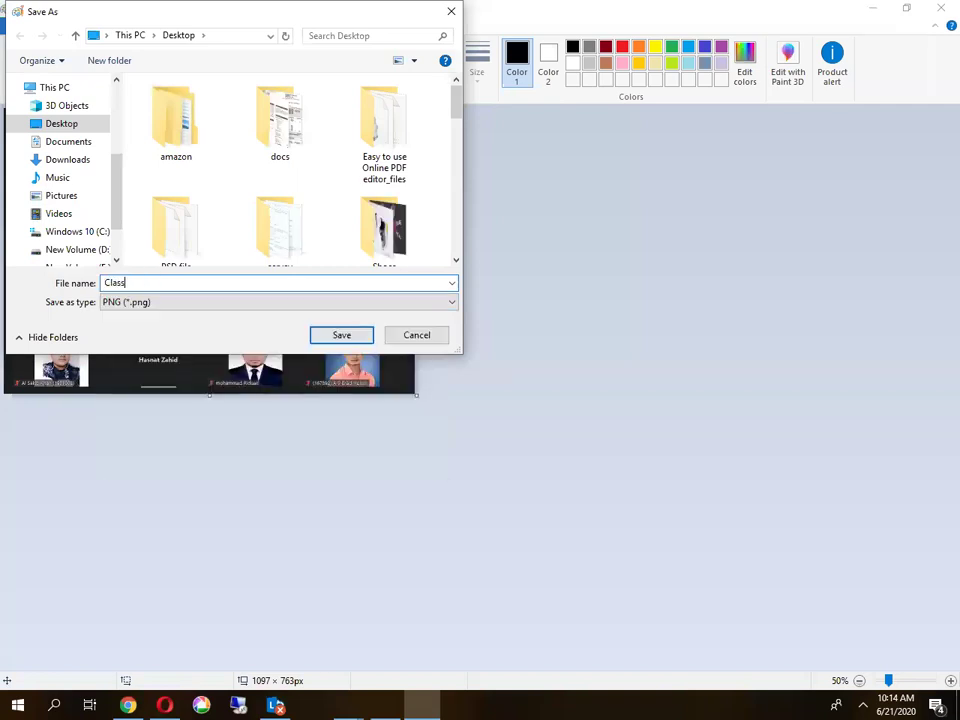
type("s")
key("BackSpace")
key("BackSpace")
key("BackSpace")
key("BackSpace")
type("Cox")
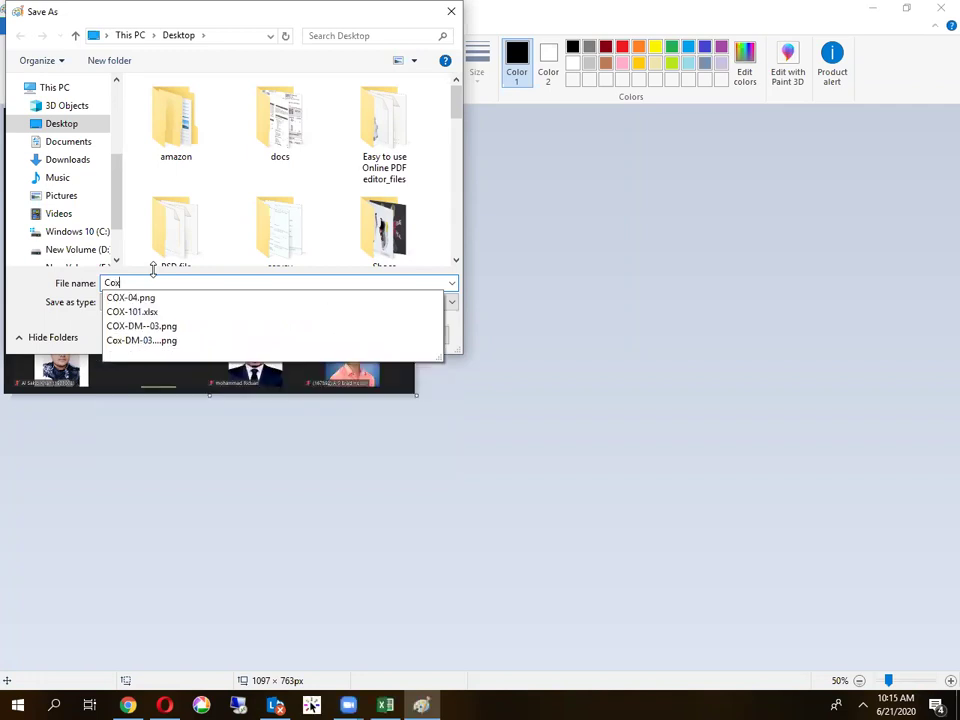
type("-05")
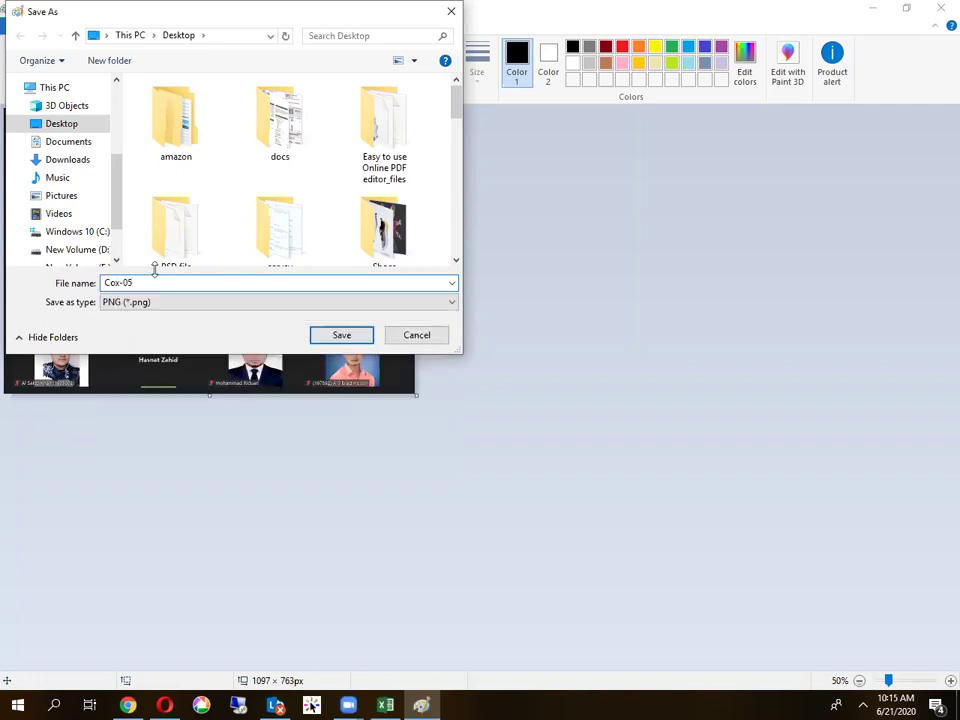
key("Return")
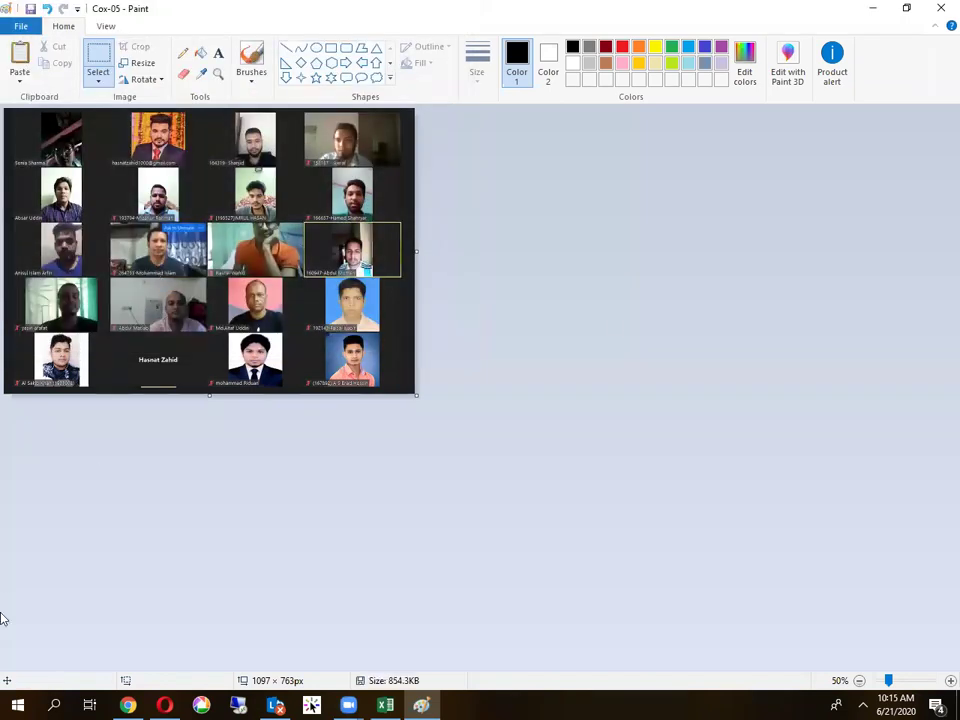
left_click(940, 8)
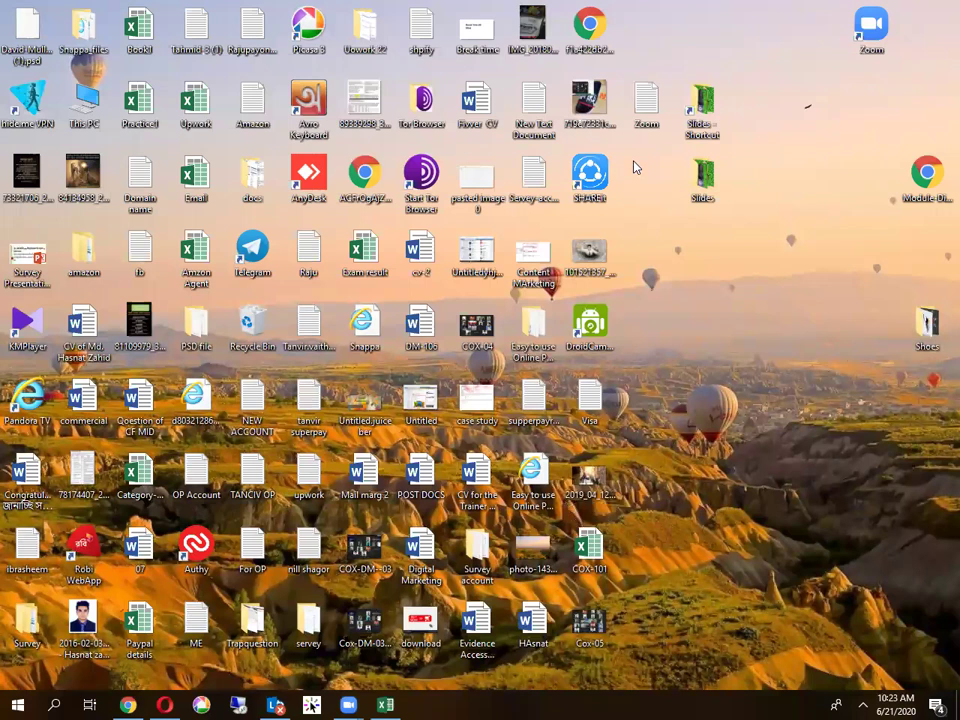
- Restore the Opera window showing the chittagong buy & sell bazar Facebook group
left_click(165, 705)
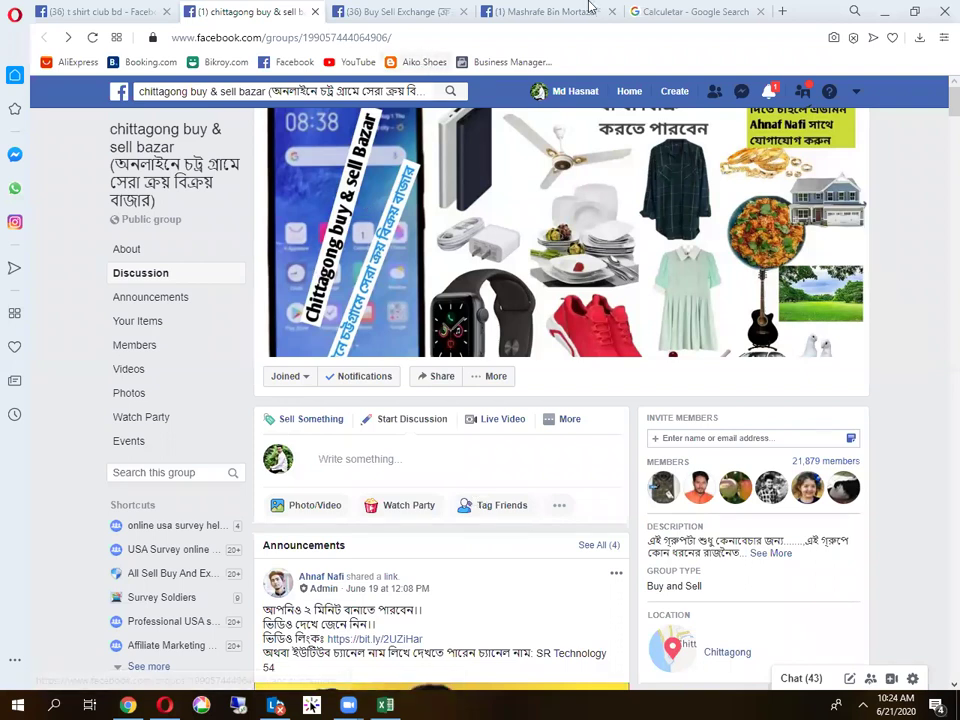
- Switch among the open Facebook group tabs, ending on the Buy Sell Exchange group
left_click(549, 9)
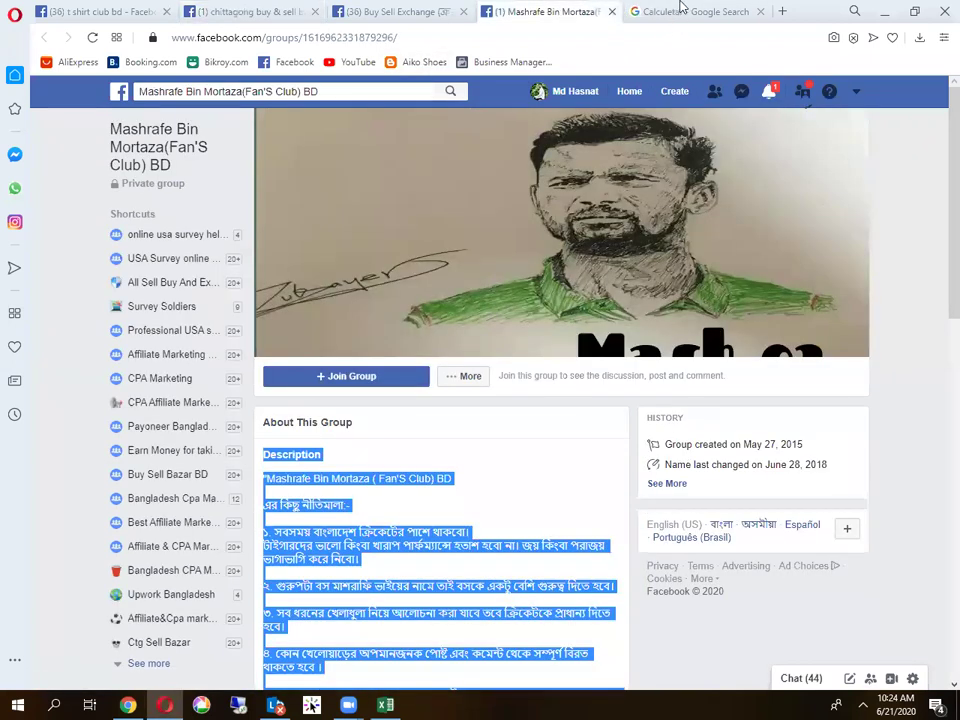
left_click(338, 10)
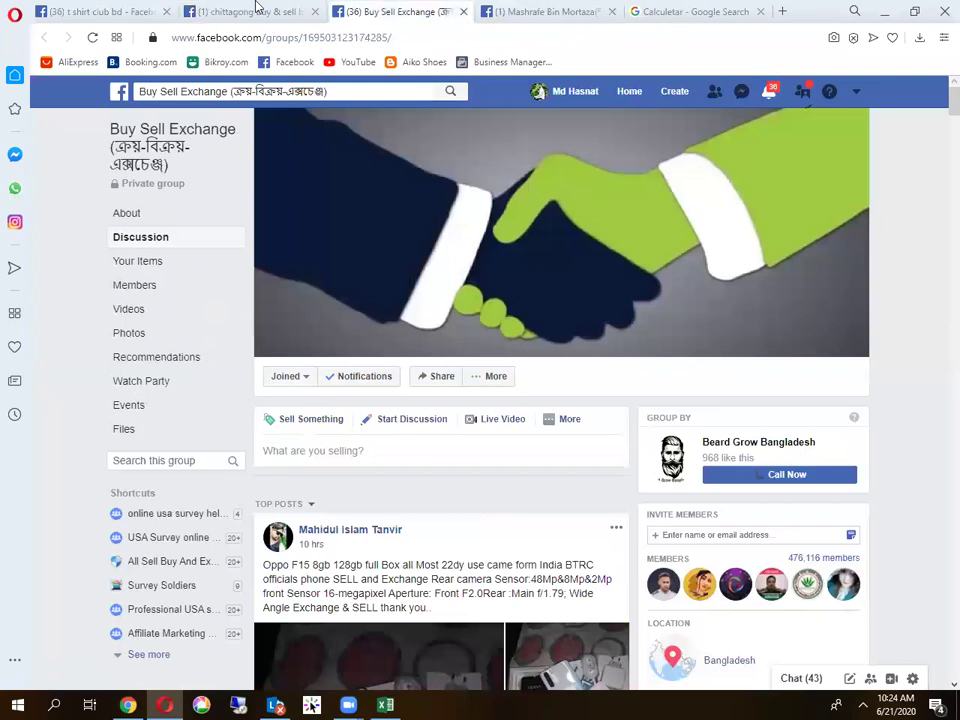
left_click(186, 11)
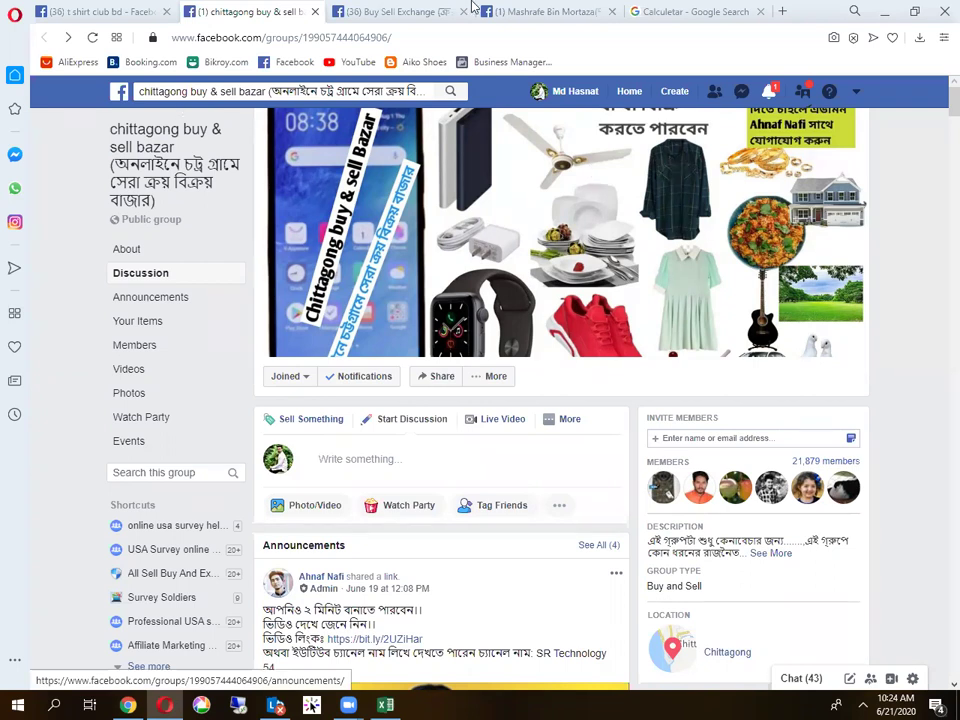
left_click(432, 8)
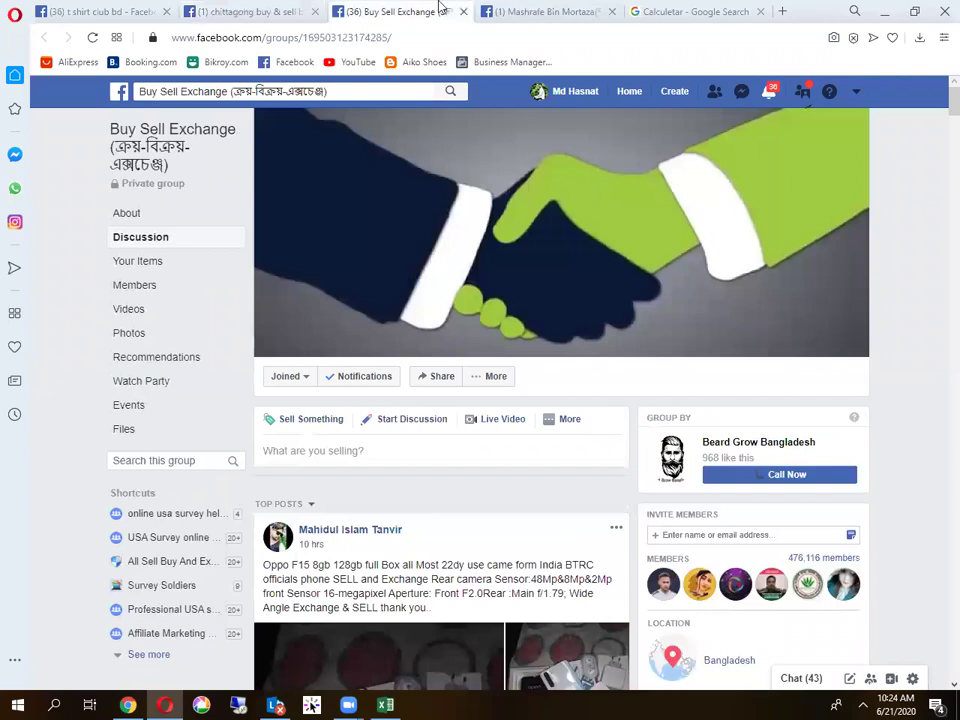
left_click(214, 8)
left_click(380, 8)
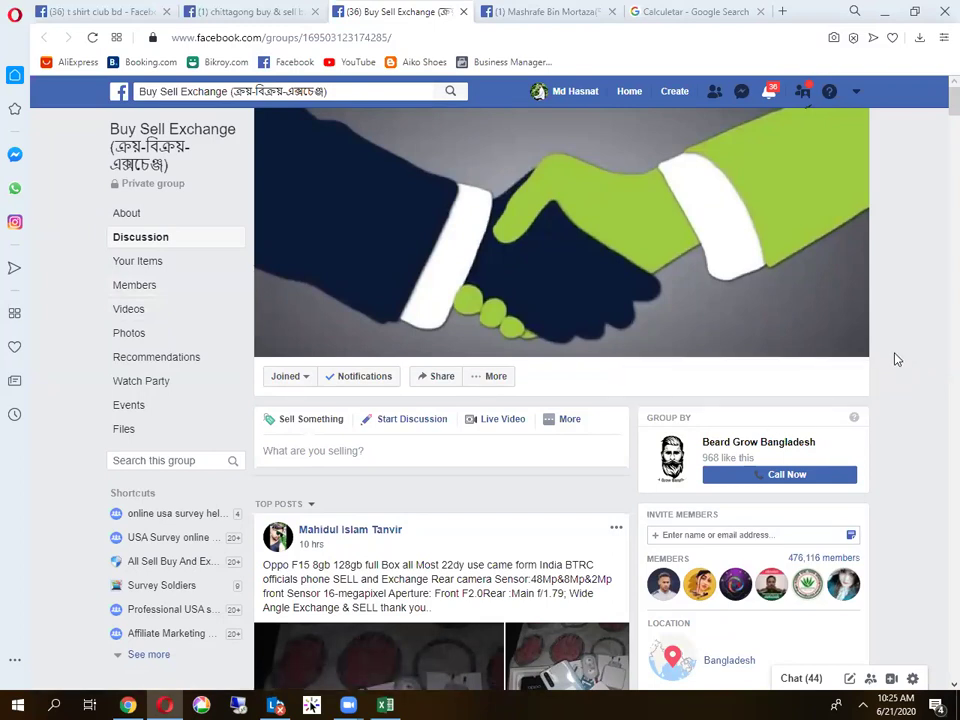
- Scroll the Buy Sell Exchange feed, then switch to the Mashrafe Bin Mortaza (Fan'S Club) BD group
scroll(797, 429, "down", 2)
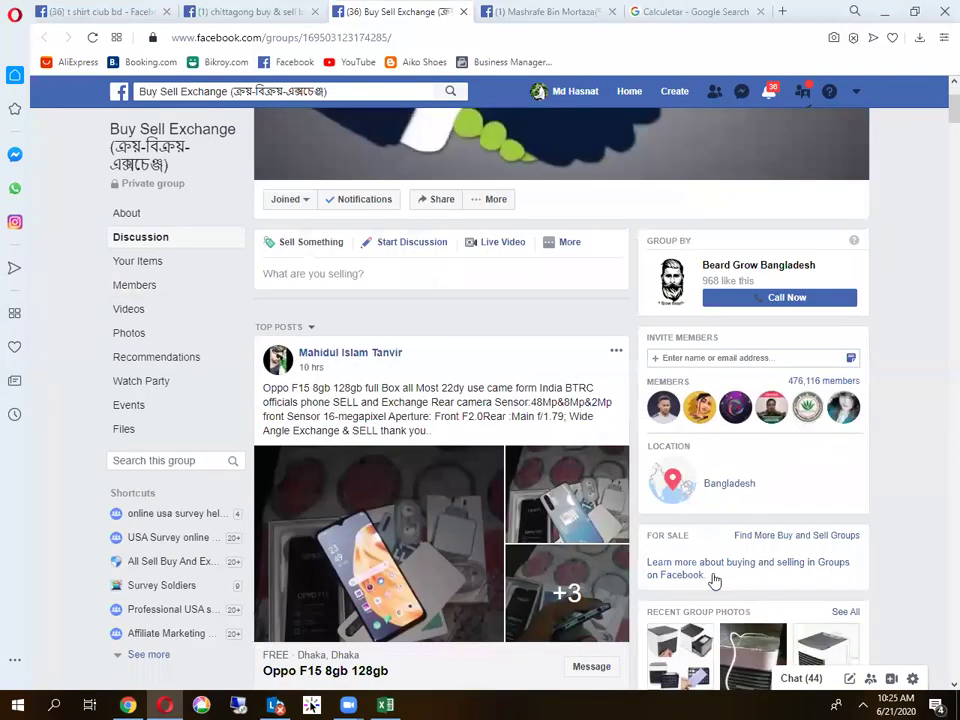
scroll(712, 590, "down", 5)
scroll(705, 618, "up", 4)
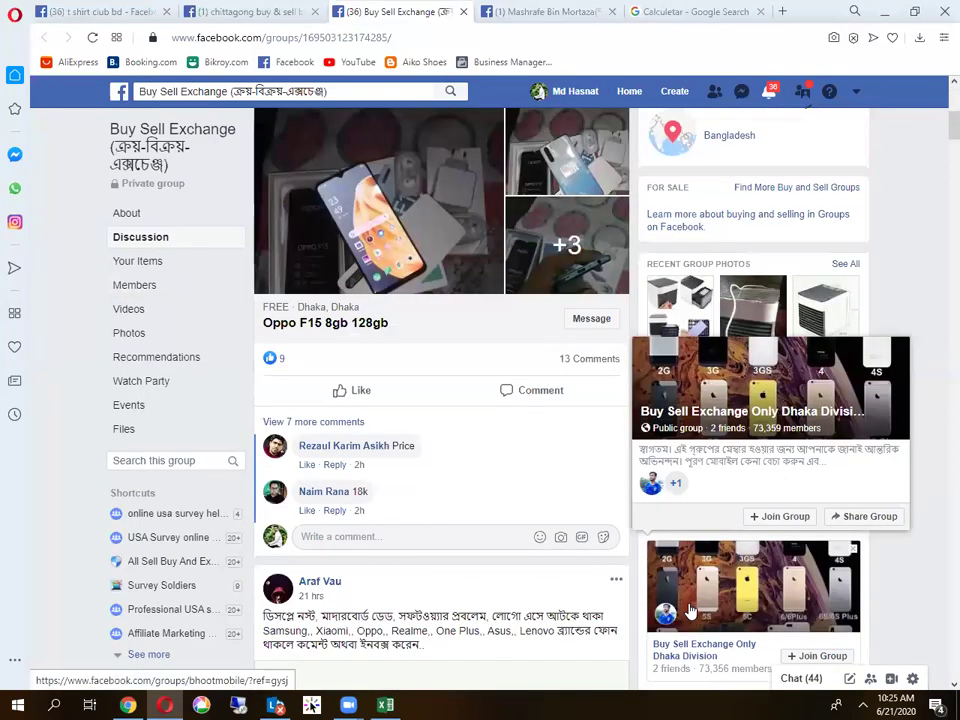
left_click(555, 12)
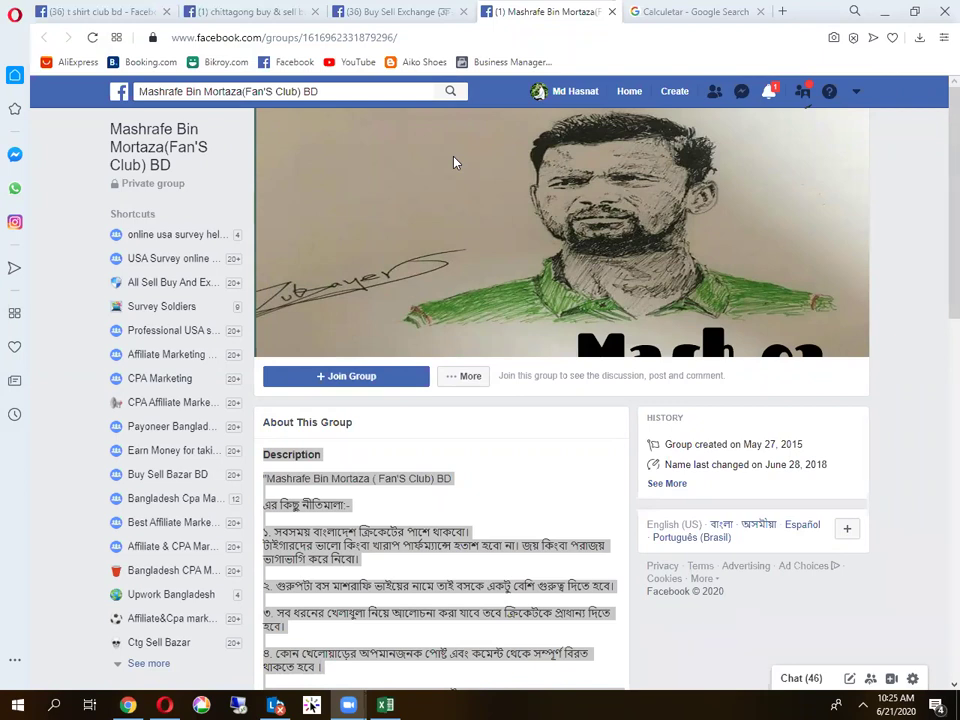
- Check the 20000 calculator result, then return through the group tabs to chittagong buy & sell bazar
left_click(735, 11)
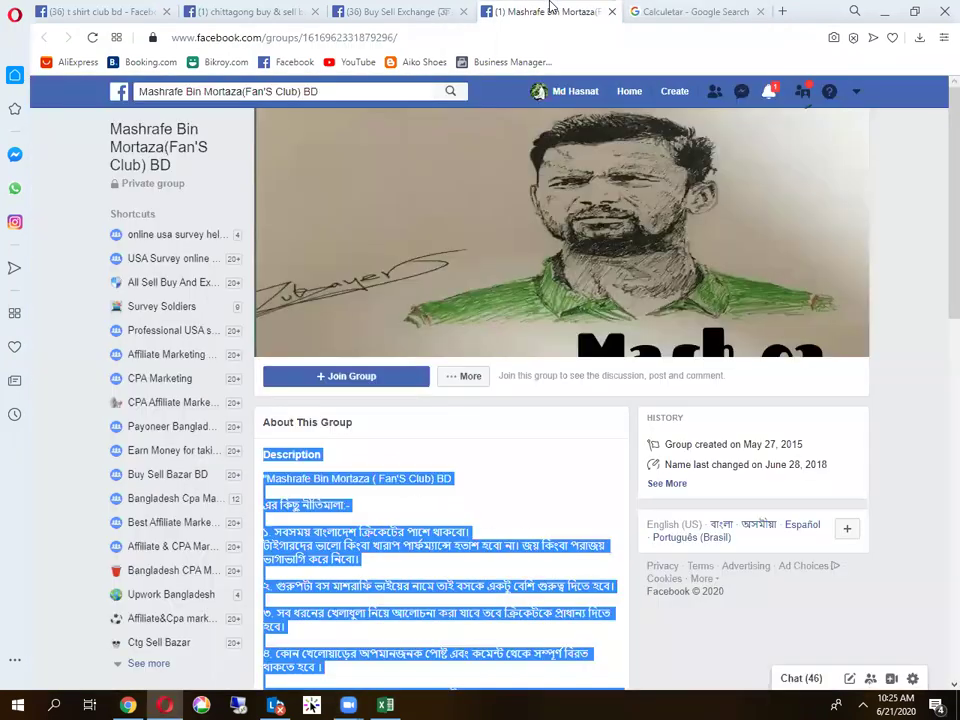
left_click(551, 10)
left_click(370, 11)
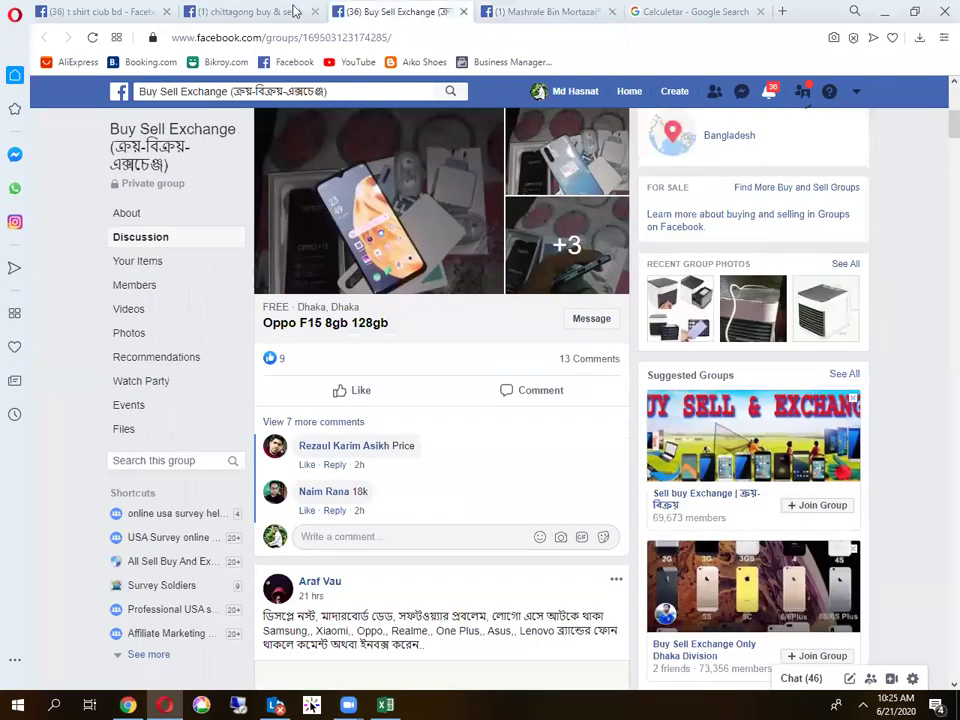
left_click(204, 12)
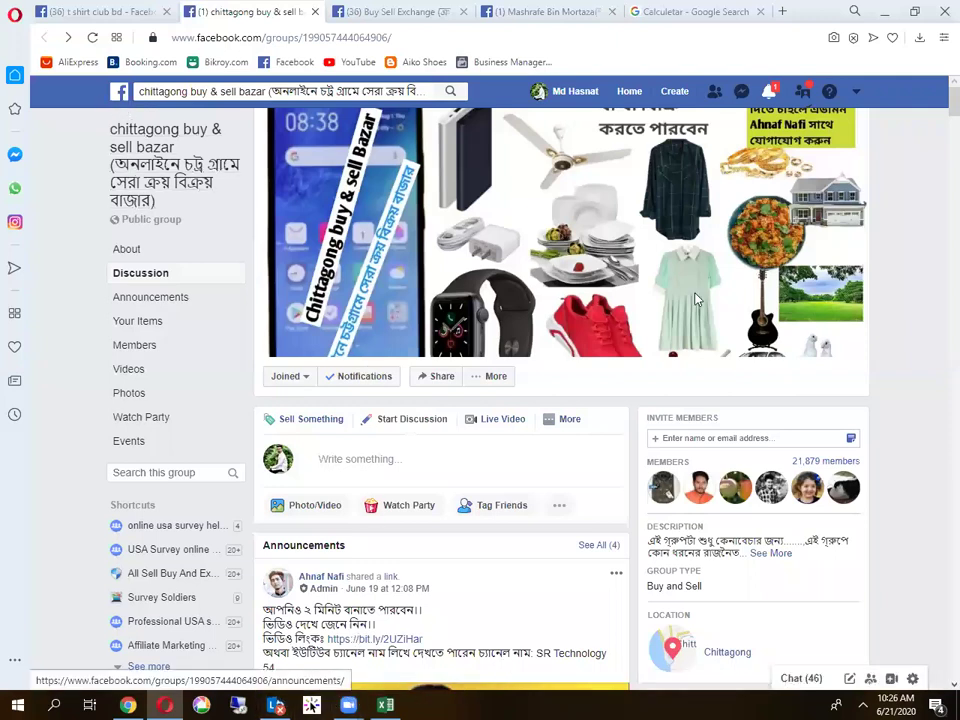
- Minimize the Opera window to reveal the Windows desktop
left_click(884, 10)
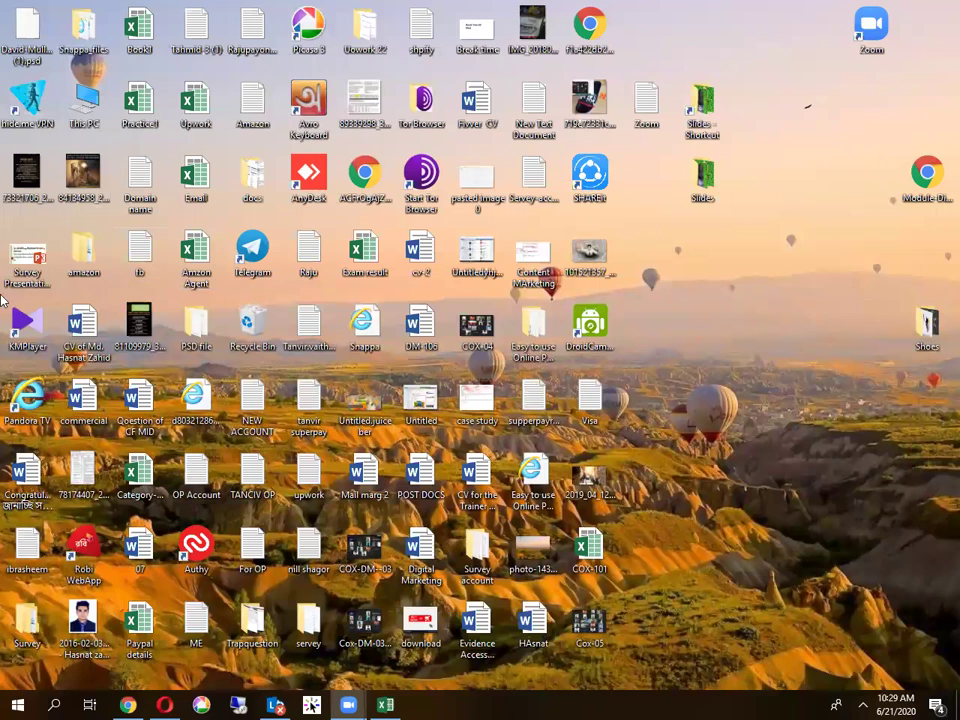
right_click(722, 287)
left_click(767, 330)
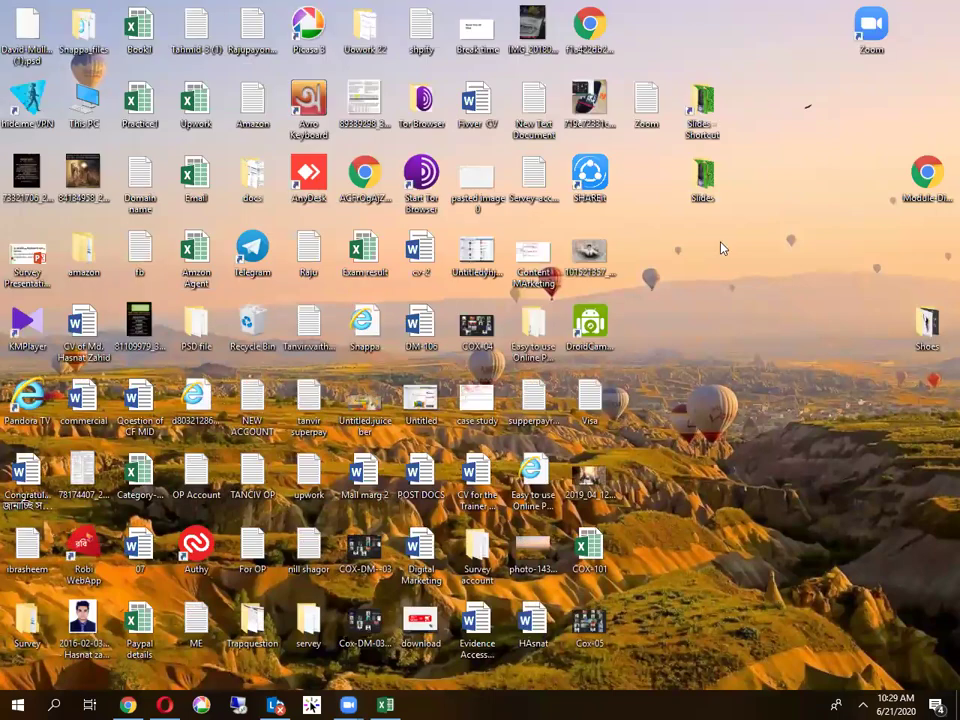
right_click(720, 241)
left_click(768, 283)
right_click(720, 241)
left_click(766, 283)
right_click(741, 265)
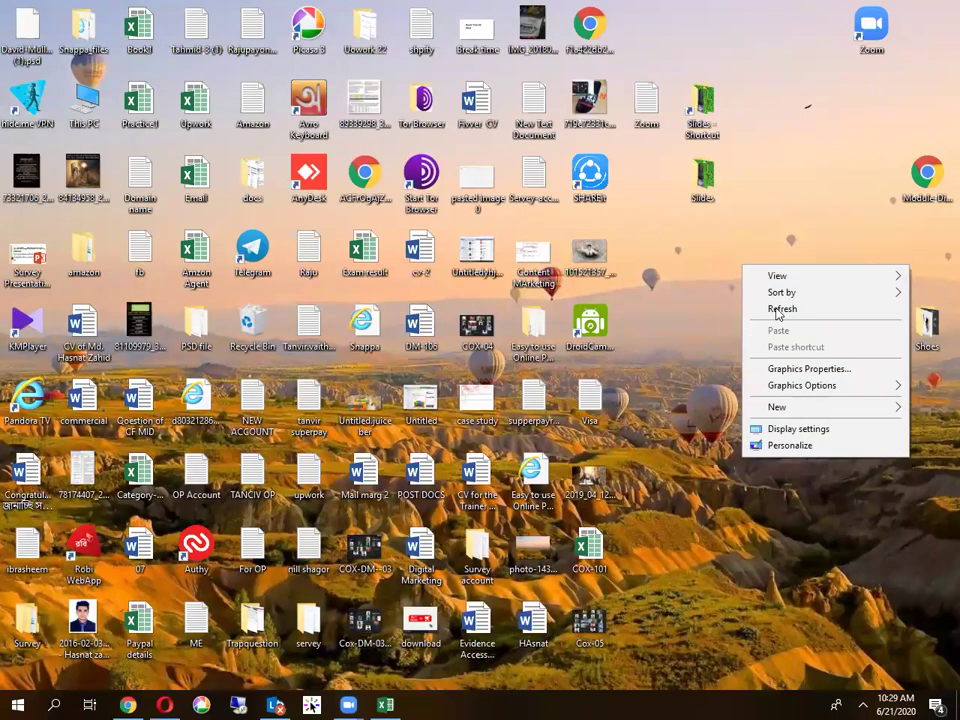
left_click(778, 310)
right_click(742, 229)
left_click(767, 272)
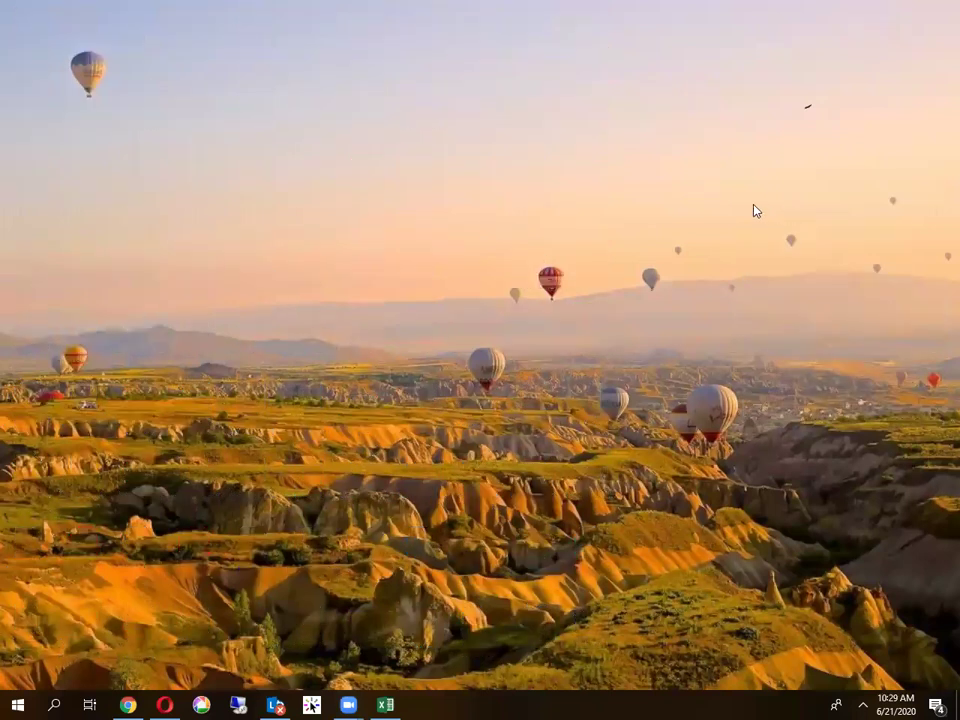
right_click(789, 208)
left_click(819, 256)
right_click(741, 254)
left_click(789, 301)
right_click(765, 208)
left_click(789, 264)
right_click(757, 233)
left_click(795, 277)
left_click(767, 276)
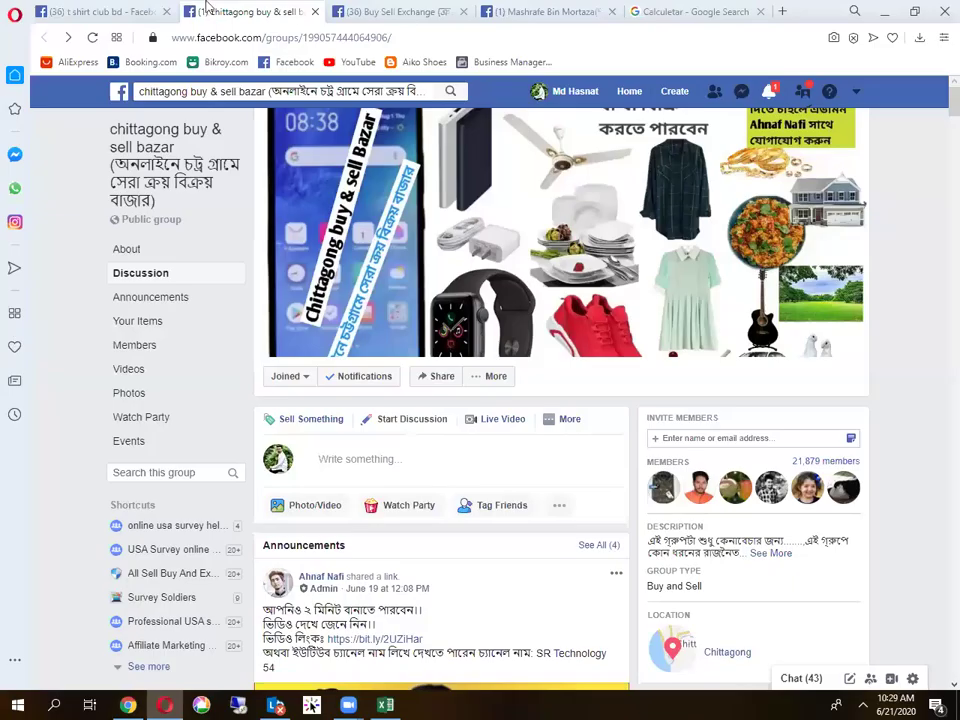
- Cycle through the t-shirt club, chittagong and Buy Sell Exchange tabs, then bring Chrome's Facebook News Feed forward
left_click(101, 9)
left_click(271, 8)
left_click(446, 7)
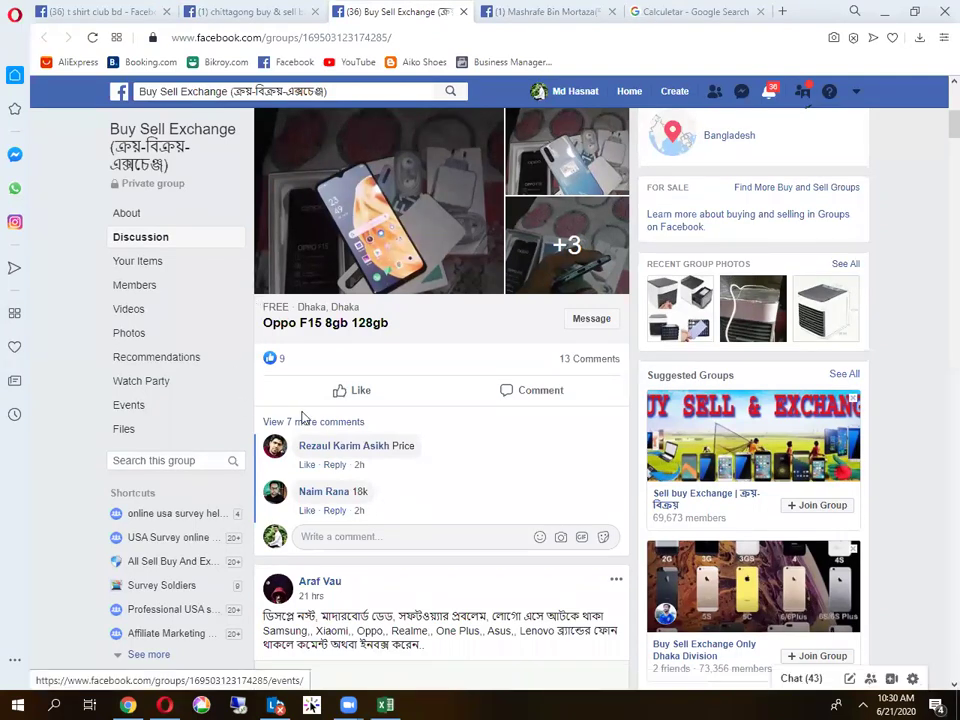
left_click(128, 705)
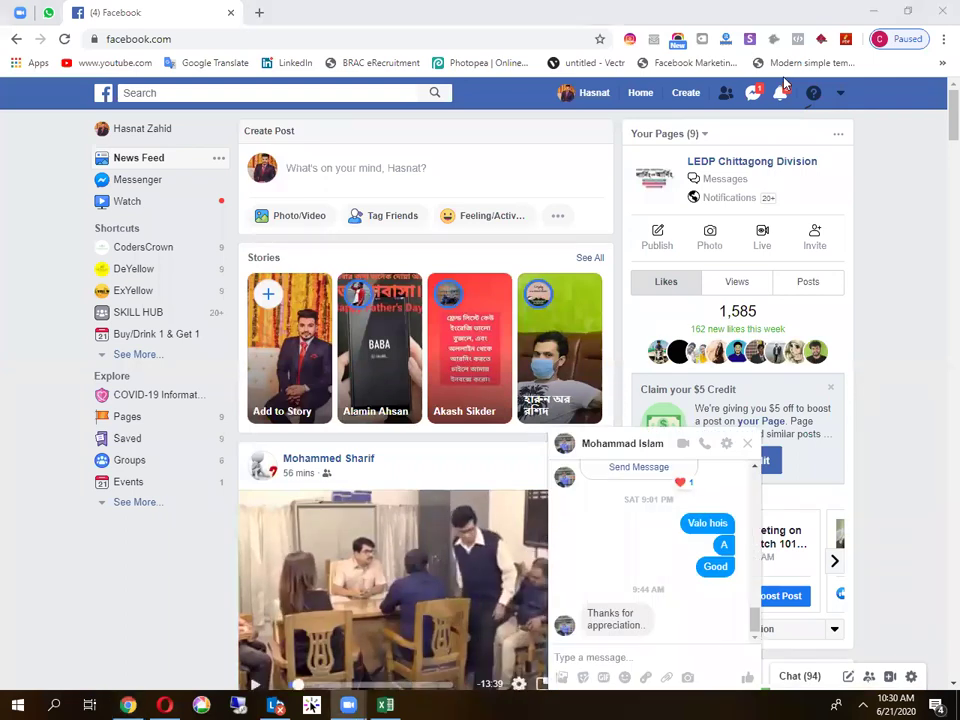
- Close the open chat conversation and open a blank new tab beside the Facebook feed
left_click(747, 443)
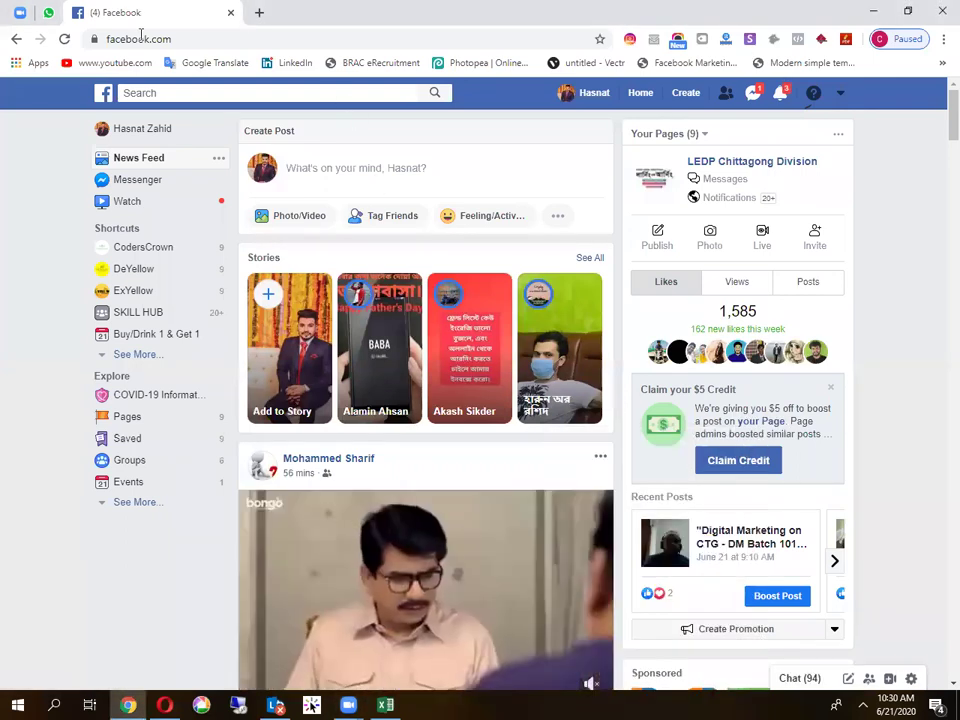
left_click(259, 13)
left_click(117, 22)
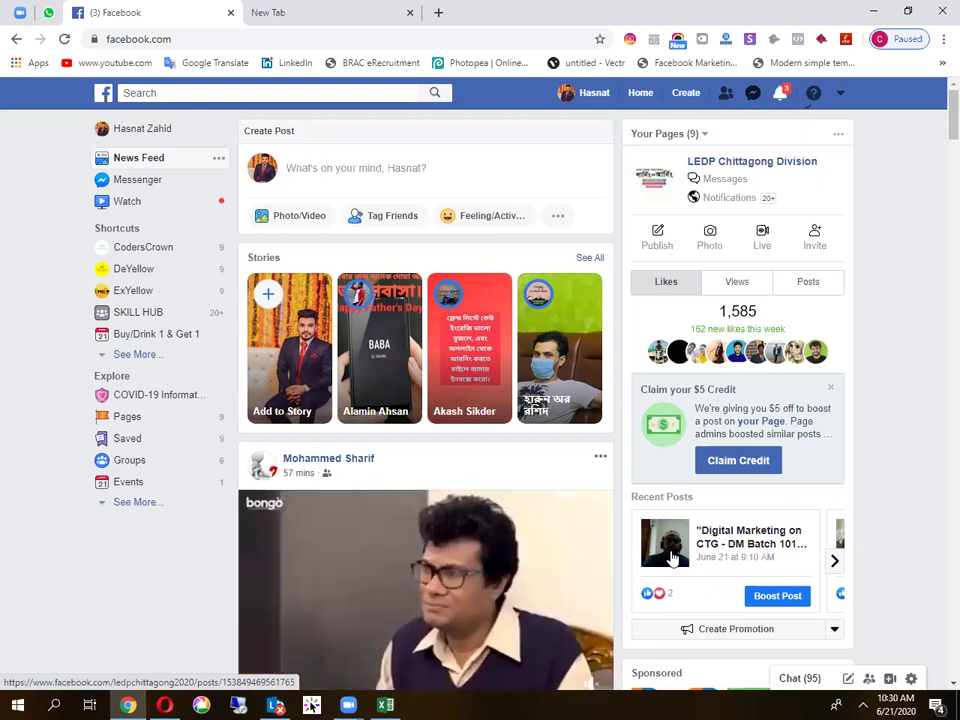
scroll(466, 451, "down", 15)
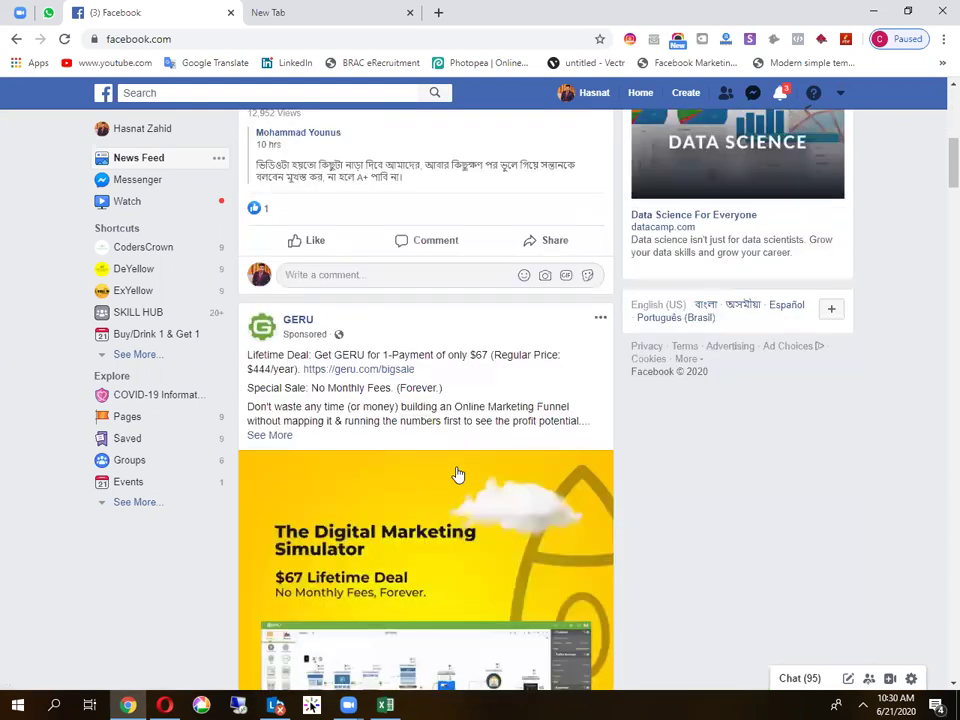
scroll(485, 505, "up", 12)
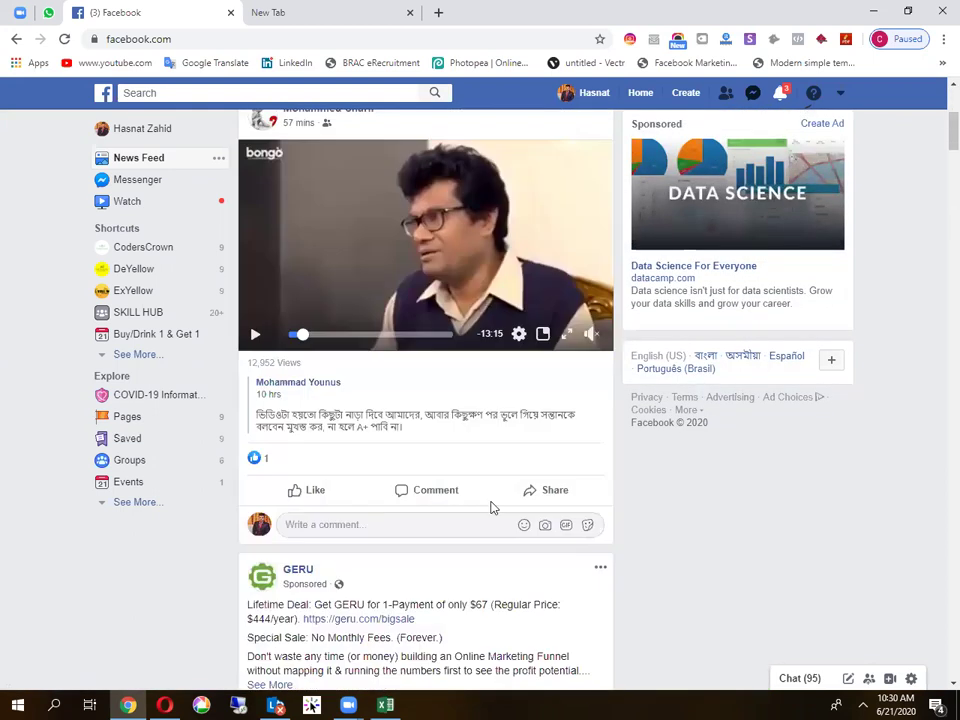
- Open the account menu listing pages and Business Manager accounts, and close the blank tab
left_click(352, 10)
left_click(301, 41)
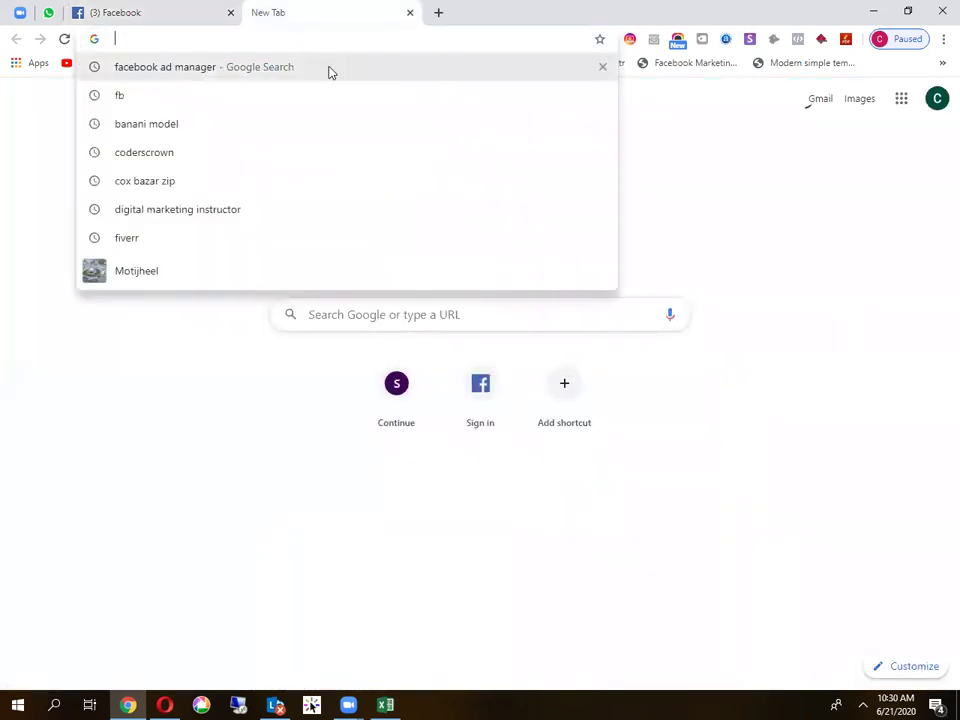
left_click(122, 14)
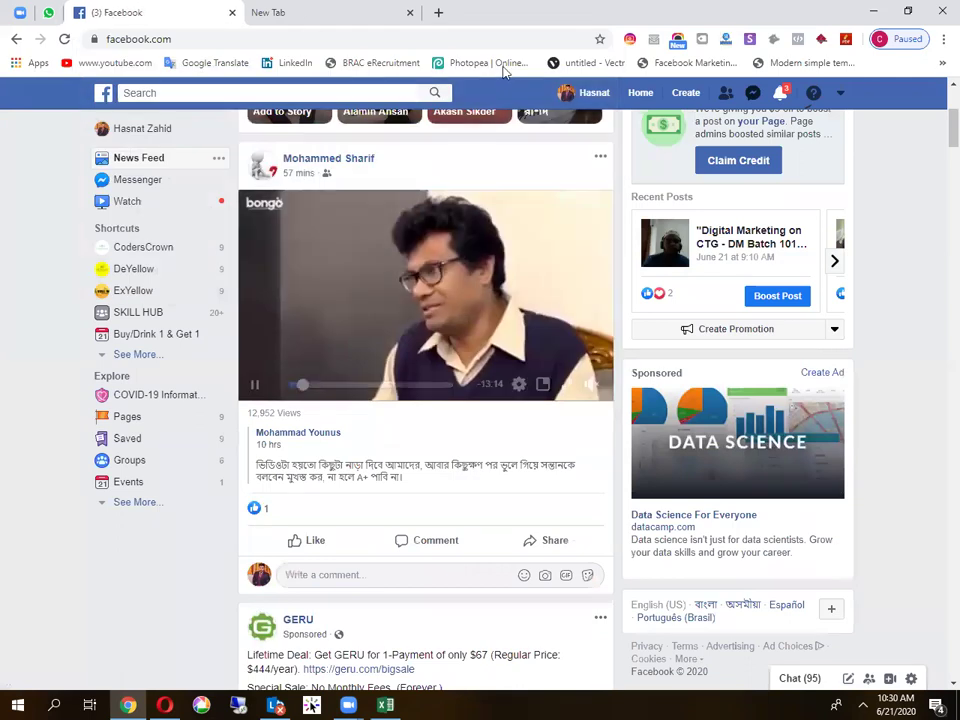
left_click(840, 94)
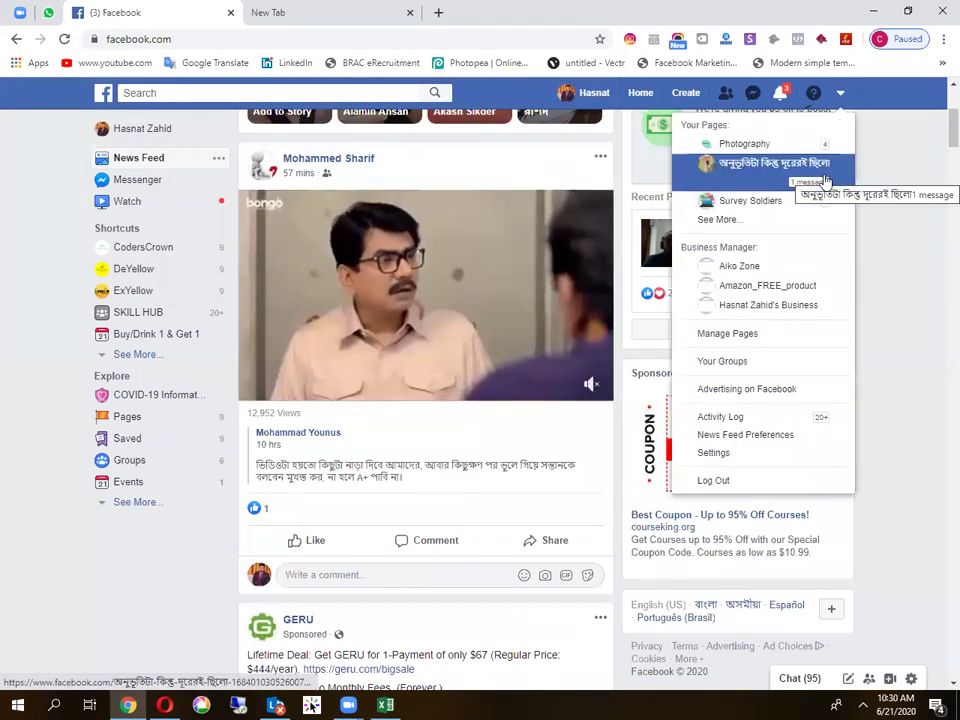
left_click(409, 13)
- Close the three Facebook group tabs and the calculator search tab, then log out of Facebook
left_click(165, 705)
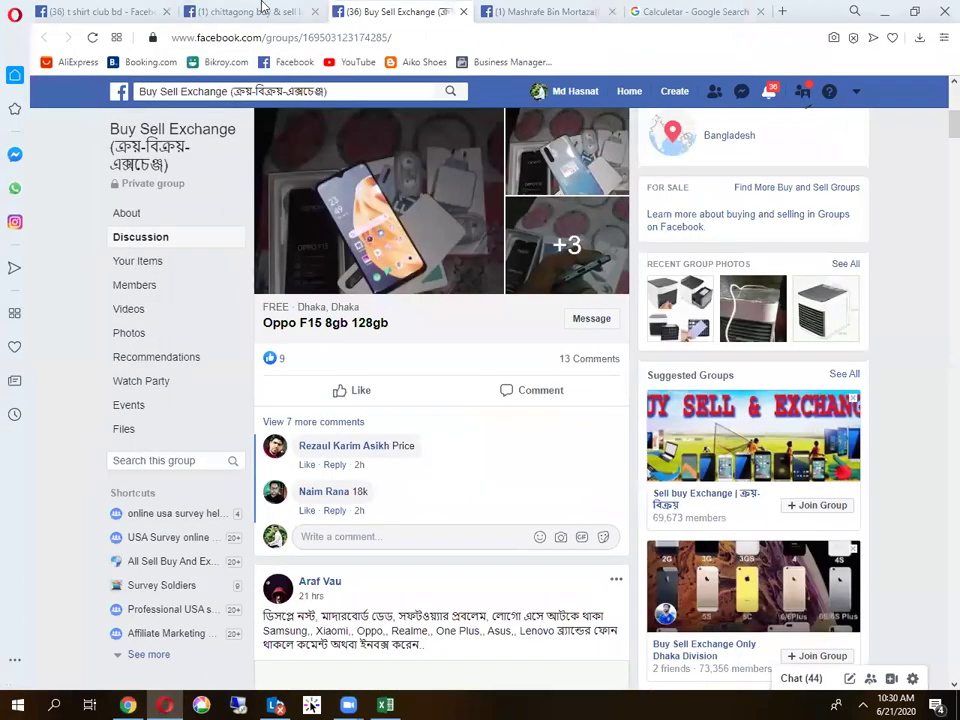
left_click(147, 12)
left_click(166, 12)
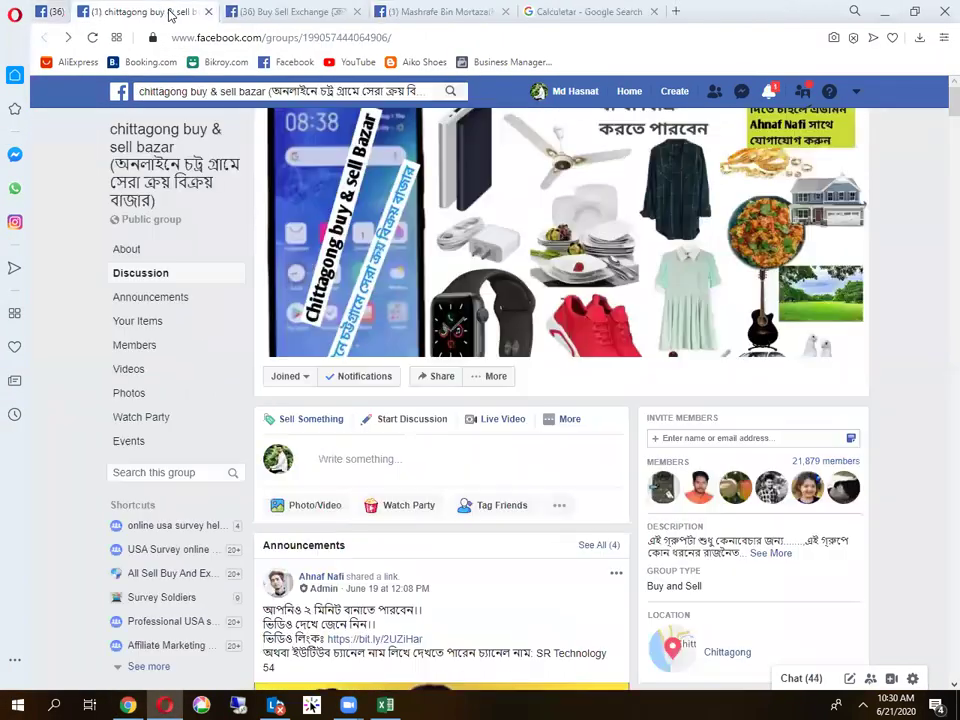
left_click(166, 12)
left_click(166, 12)
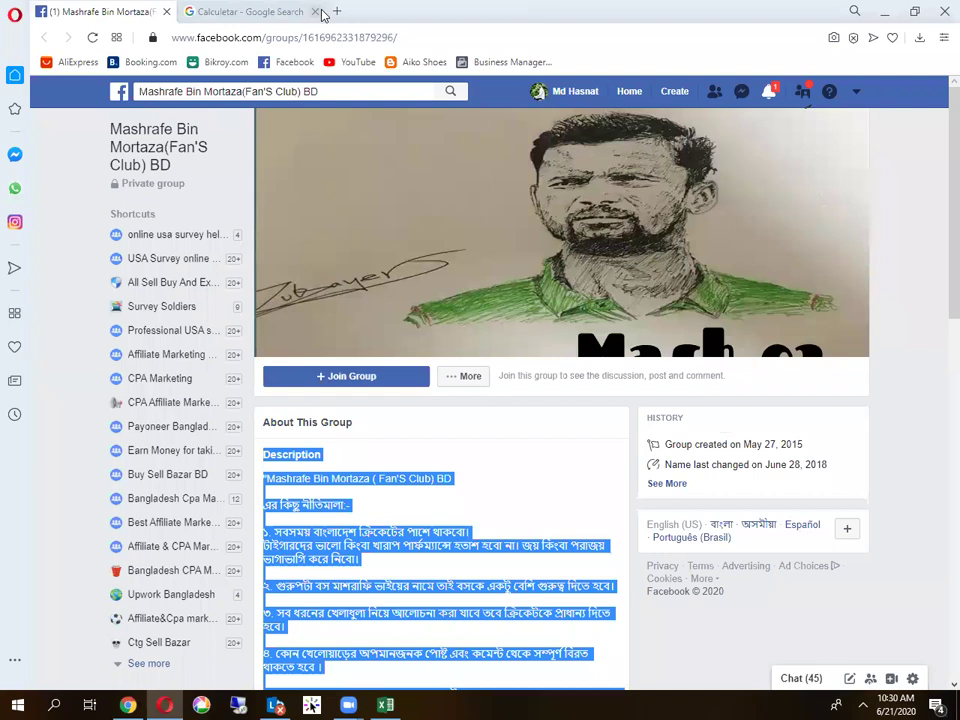
left_click(318, 12)
left_click(856, 91)
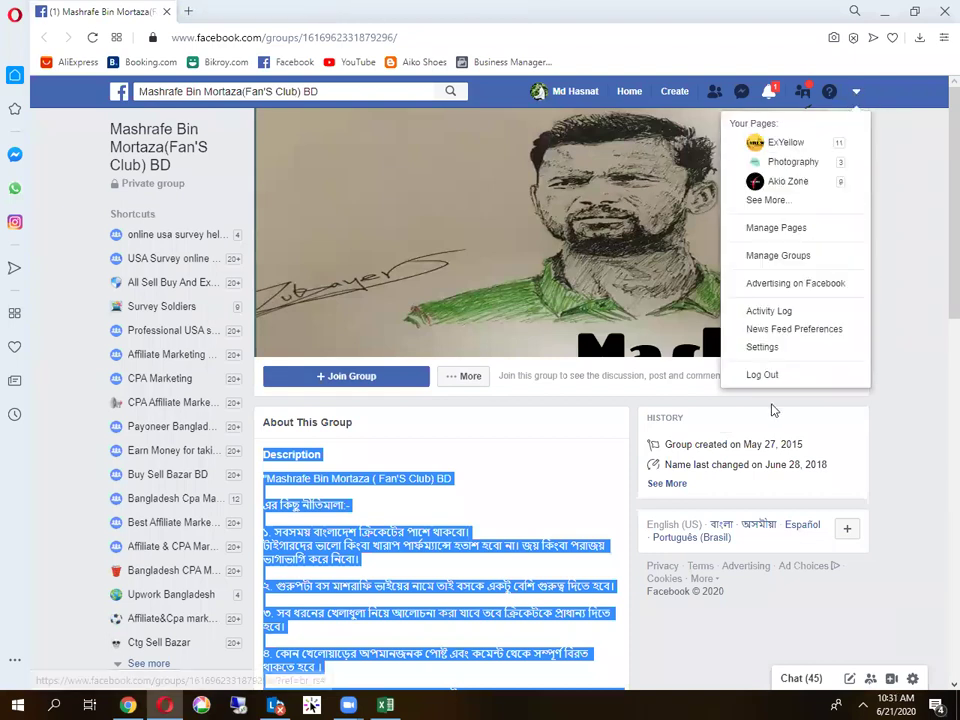
left_click(763, 376)
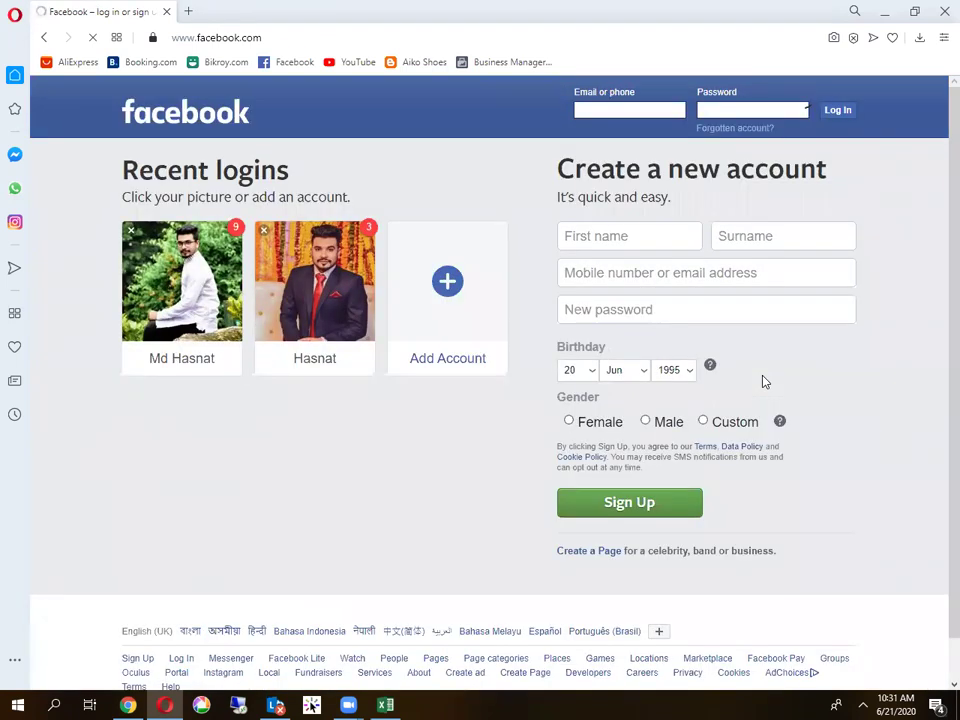
- Sign back in with the first recent account and its password
left_click(168, 315)
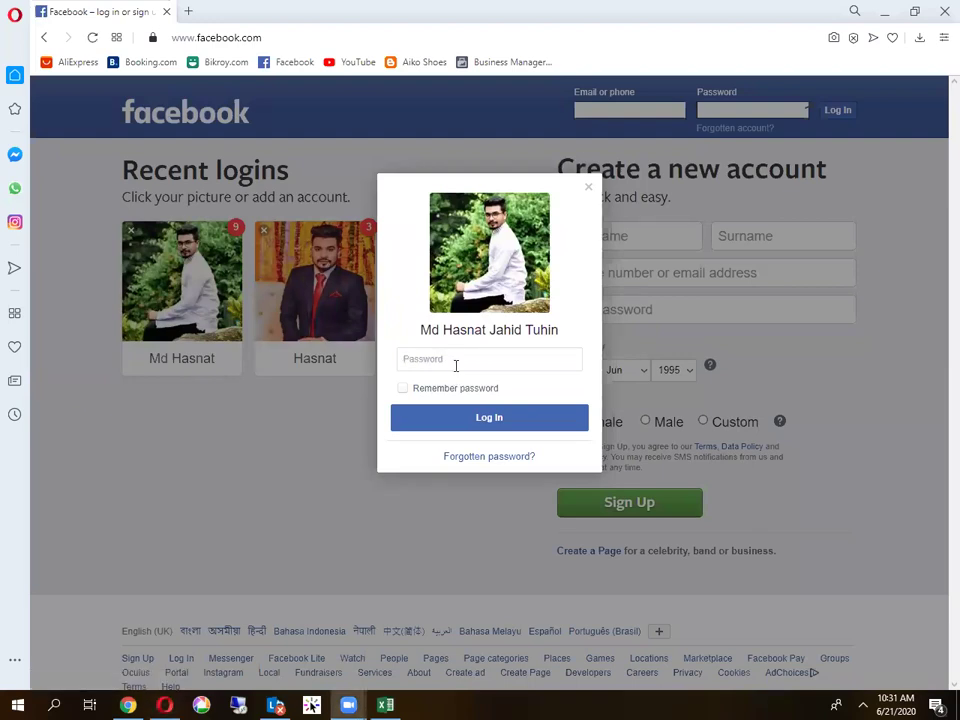
left_click(470, 365)
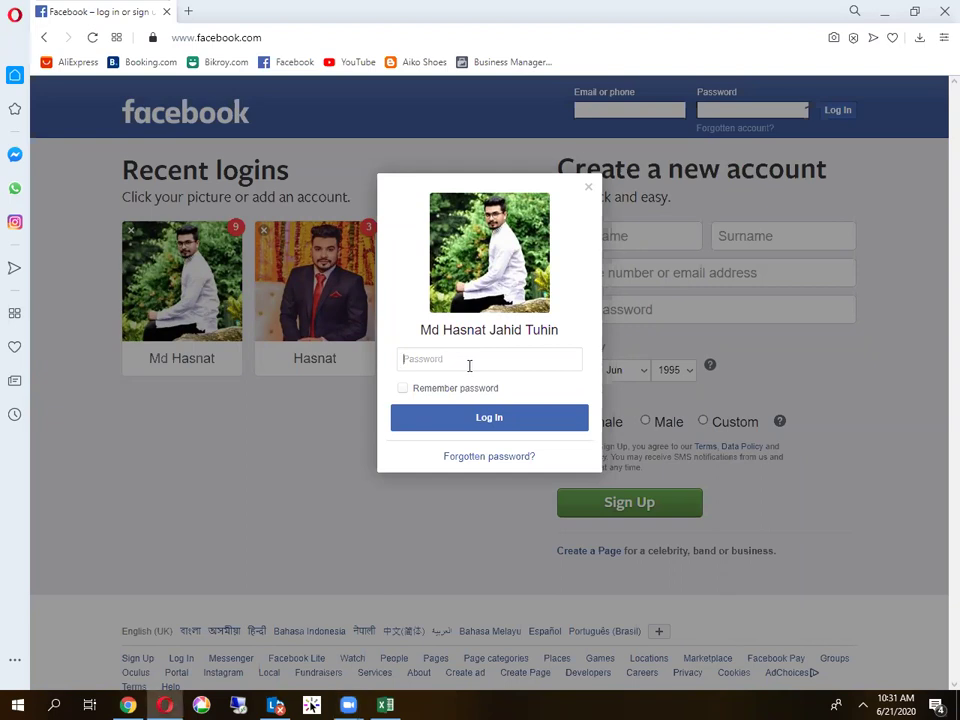
type("••••••••")
key("Return")
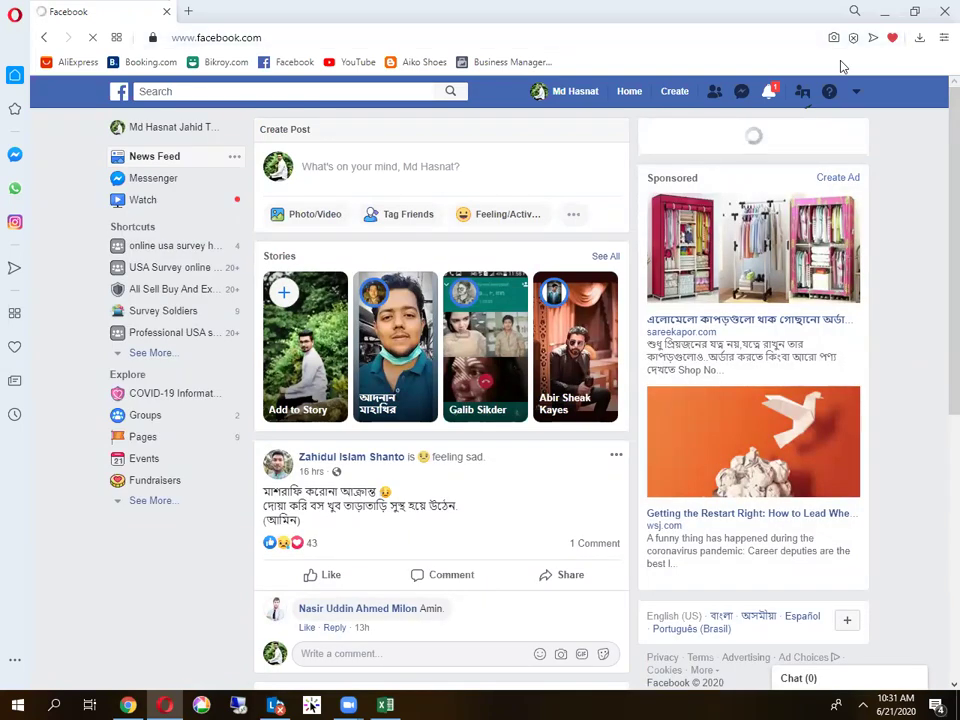
- Log out of Facebook again and open a new Speed Dial tab
left_click(855, 94)
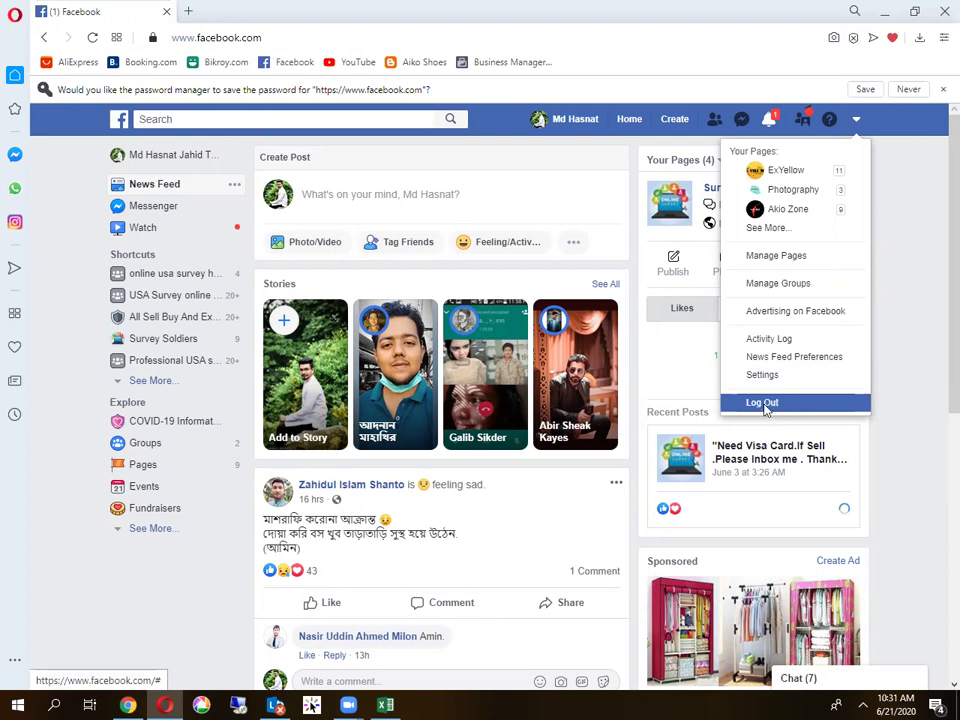
left_click(765, 405)
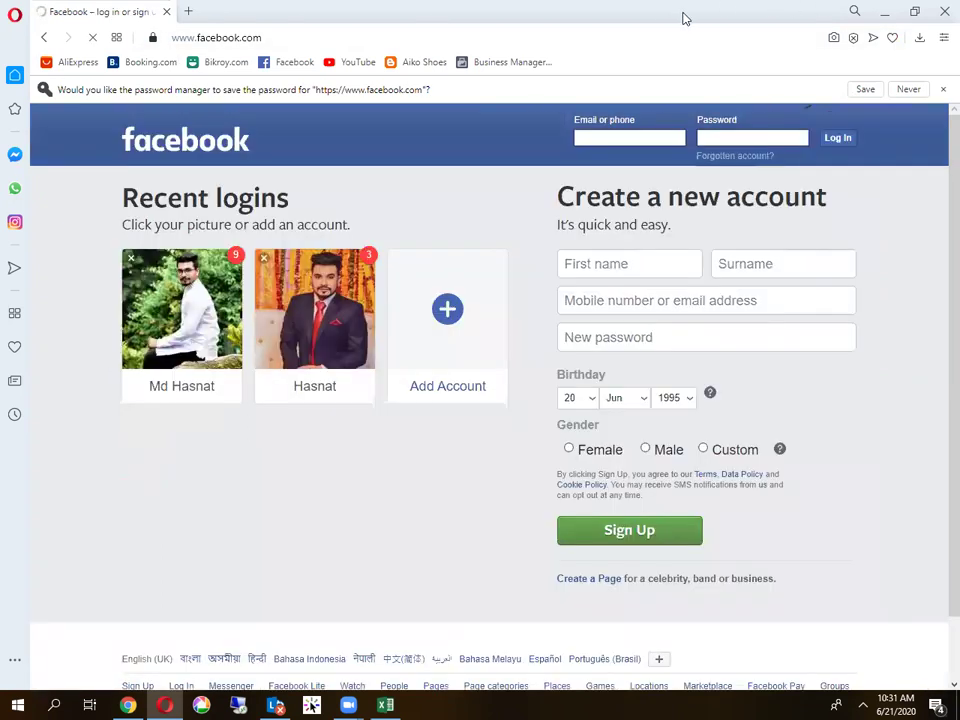
left_click(188, 12)
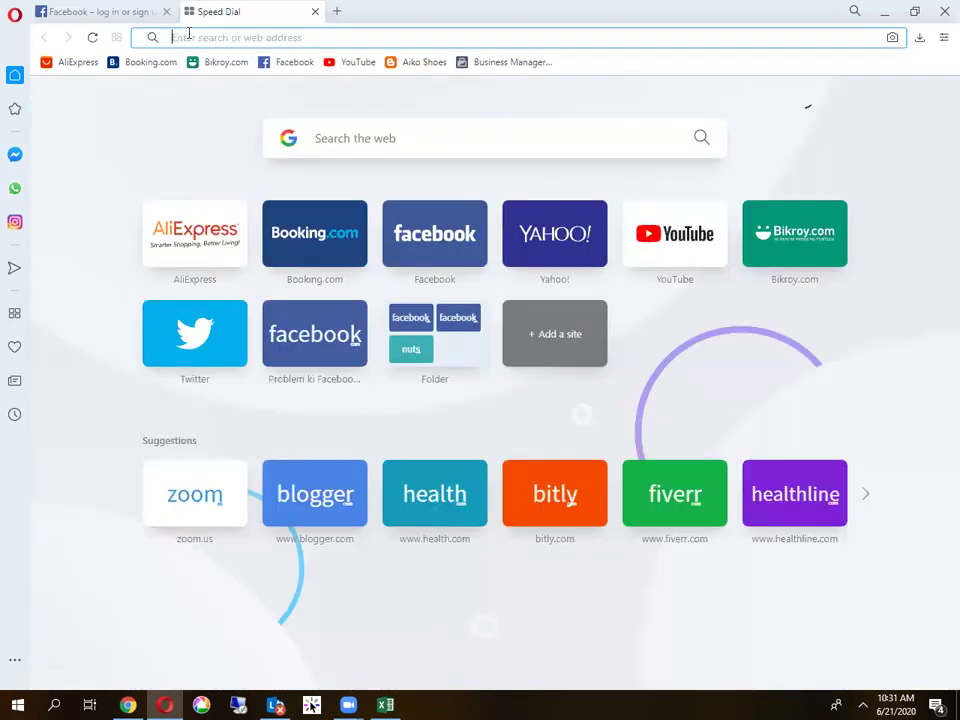
- Search Google for 'facebook ad manger' and open the Facebook Ads Manager result
left_click(189, 36)
type("facxe")
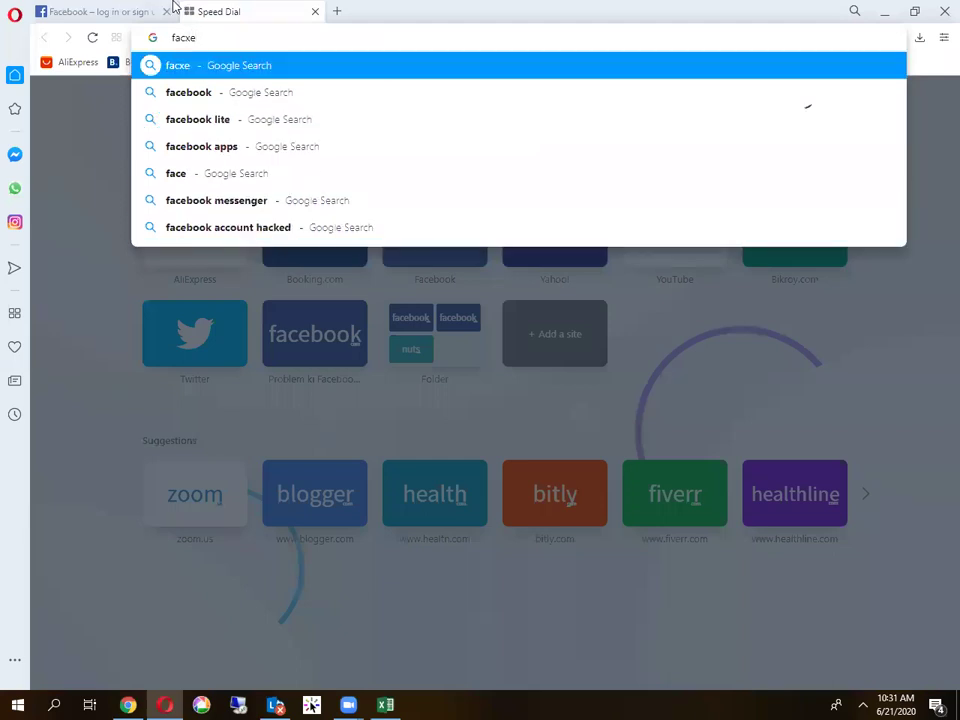
key("BackSpace")
key("BackSpace")
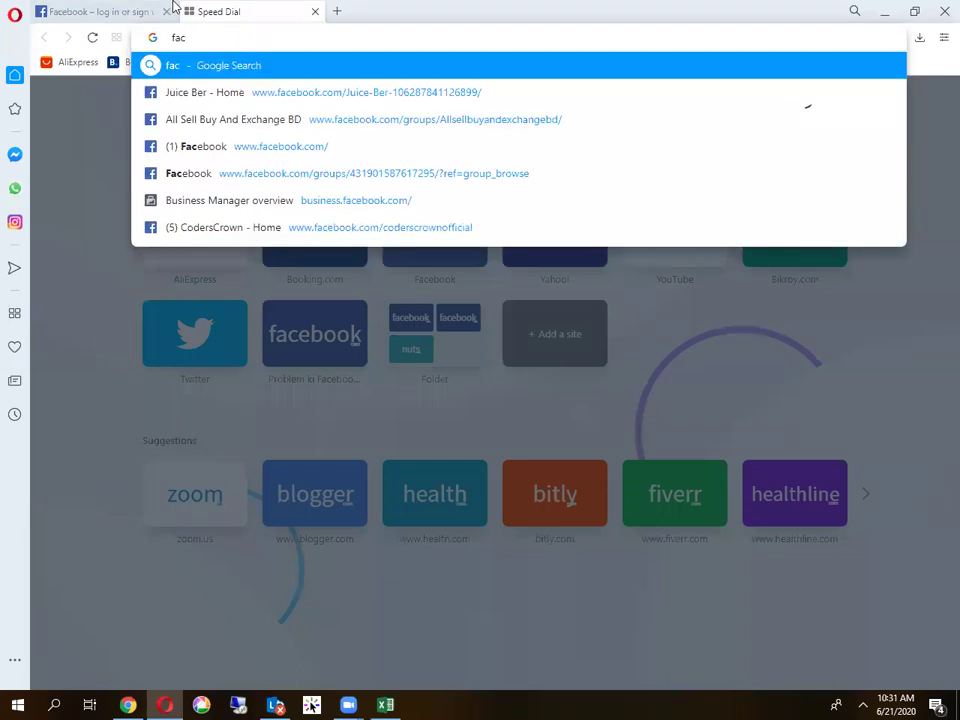
type("ebook")
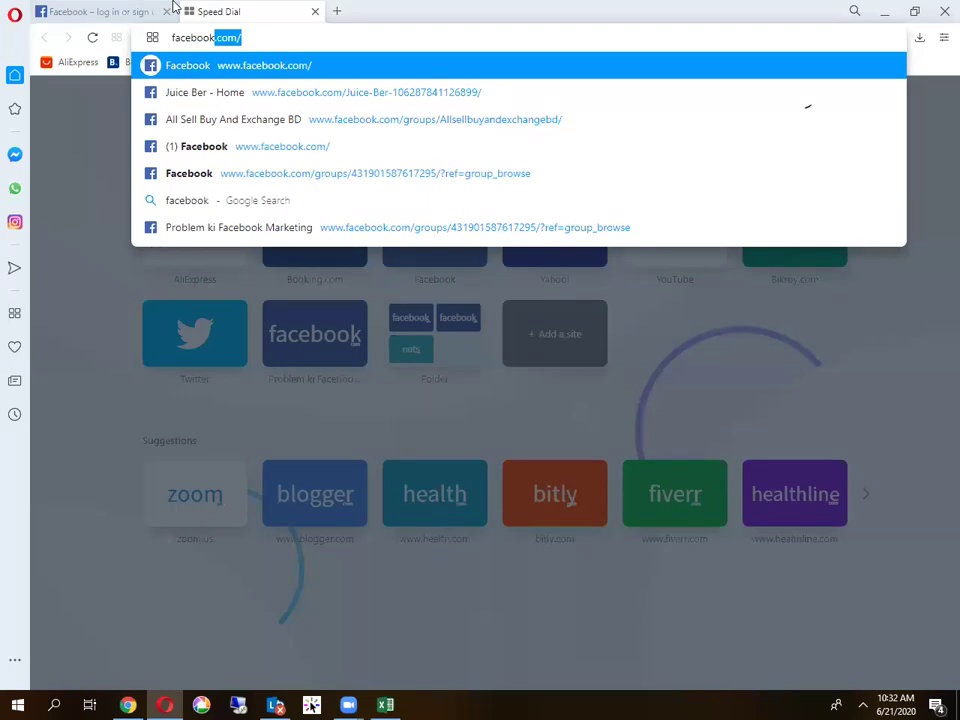
type(" ad manger")
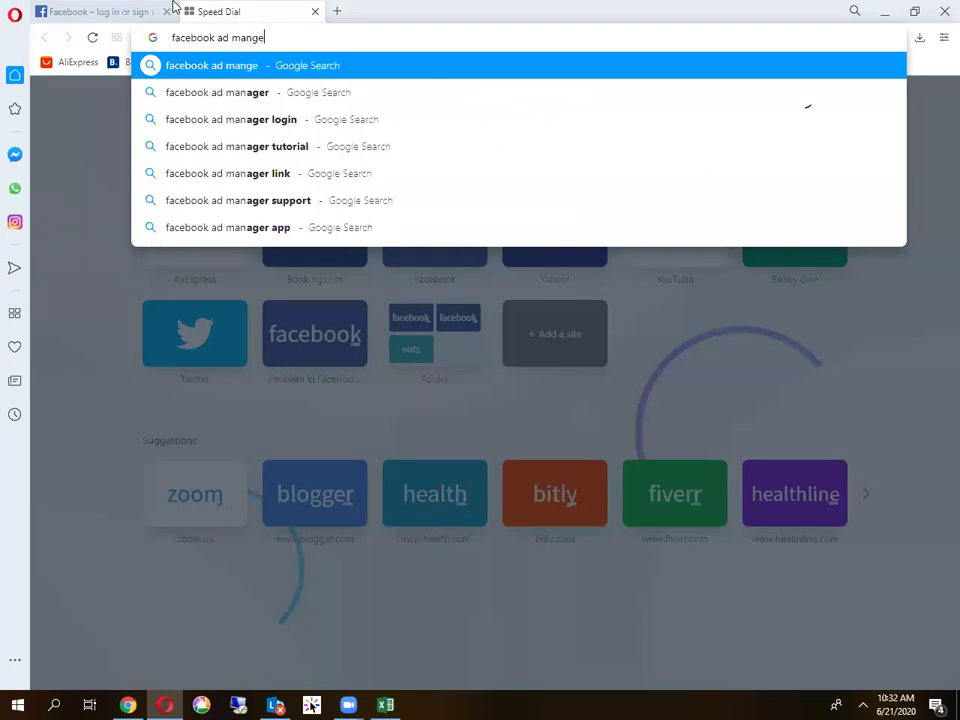
key("Return")
scroll(193, 386, "down", 1)
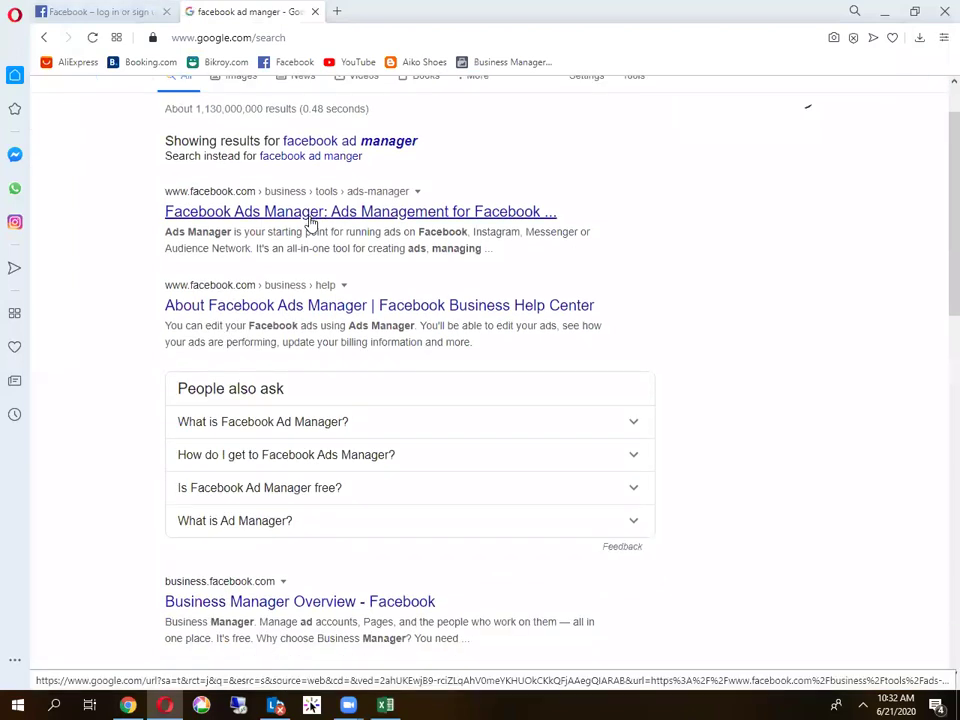
left_click(311, 224)
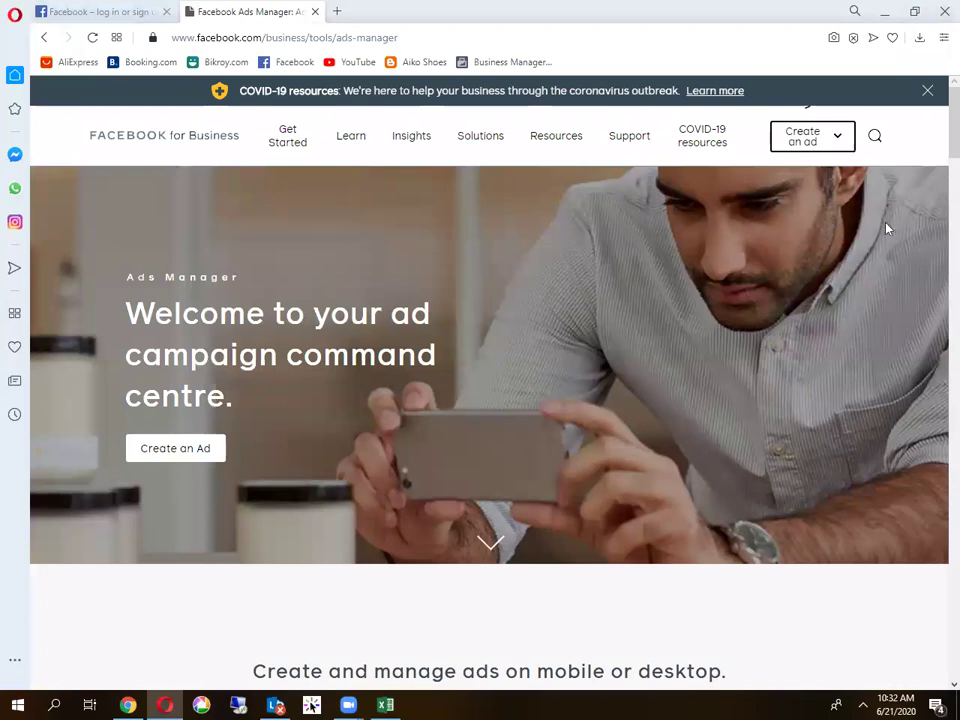
- Show the 'Create an ad' options on the Ads Manager welcome page
left_click(835, 142)
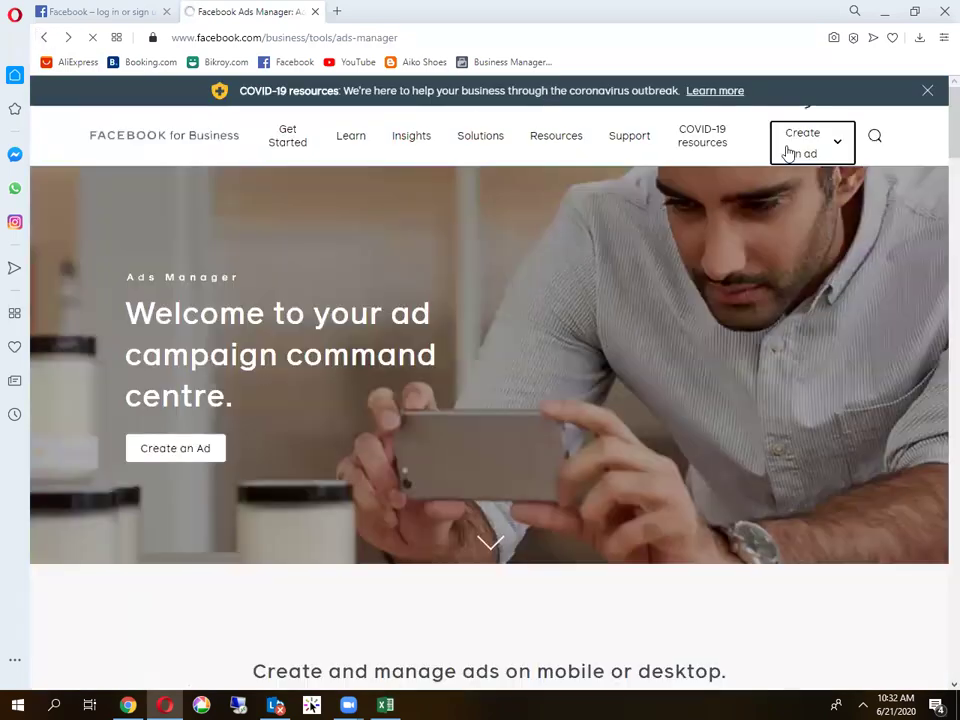
- Choose 'Create an ad' and log in with a saved email address and password
left_click(800, 145)
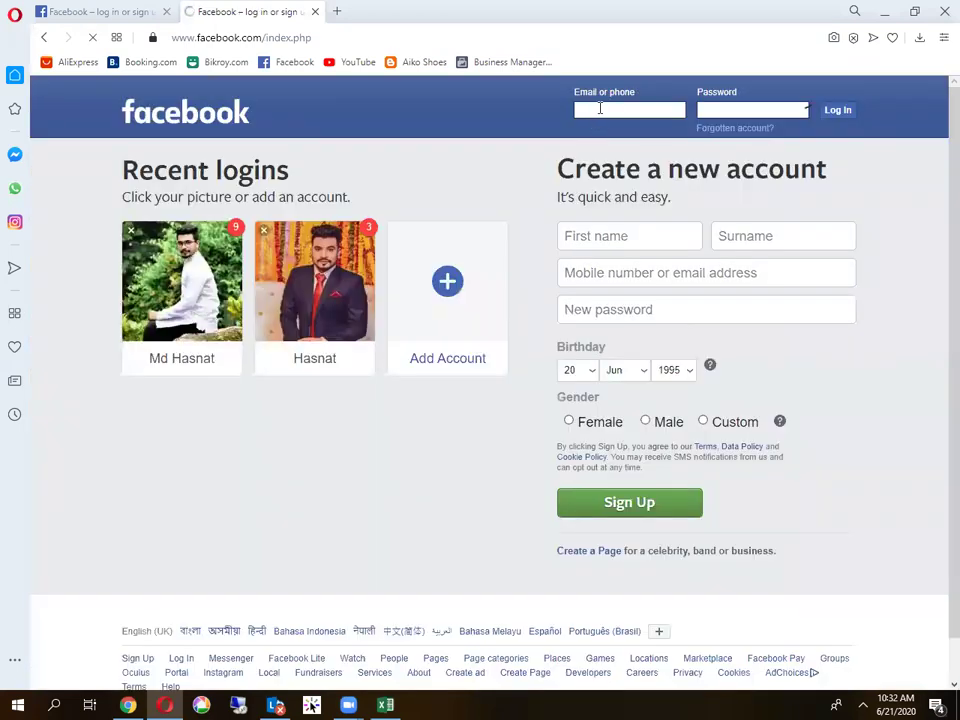
left_click(600, 108)
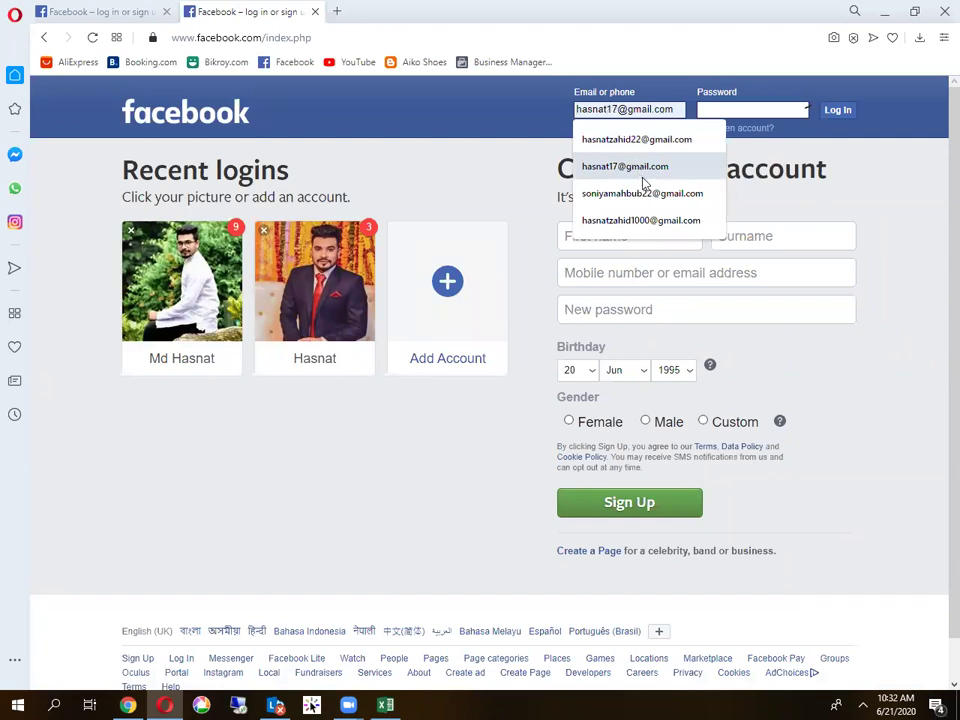
left_click(643, 193)
left_click(718, 112)
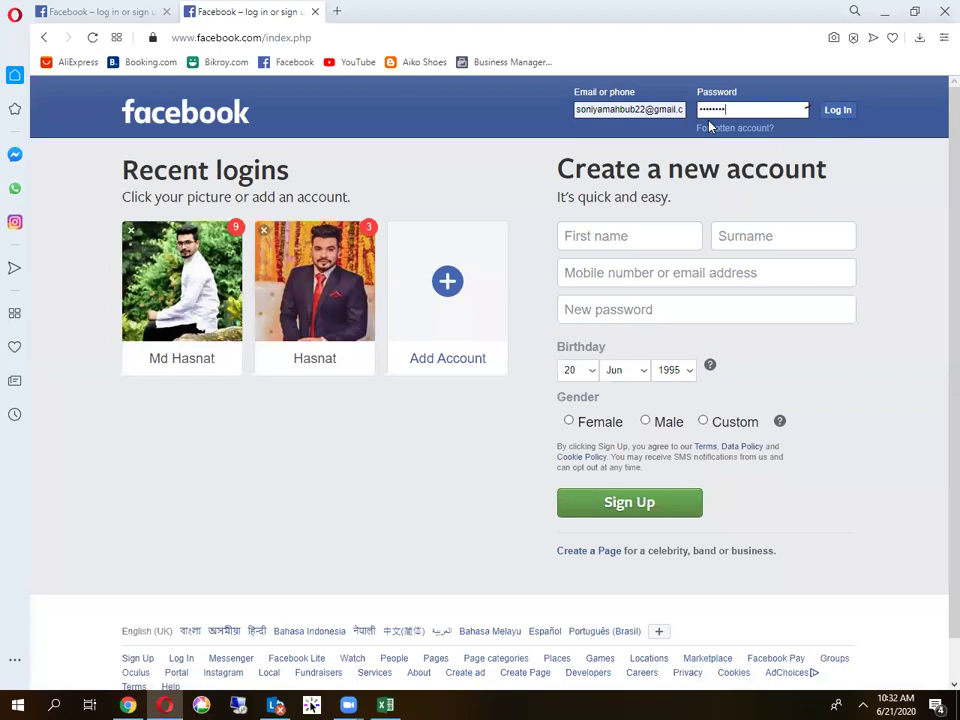
key("Return")
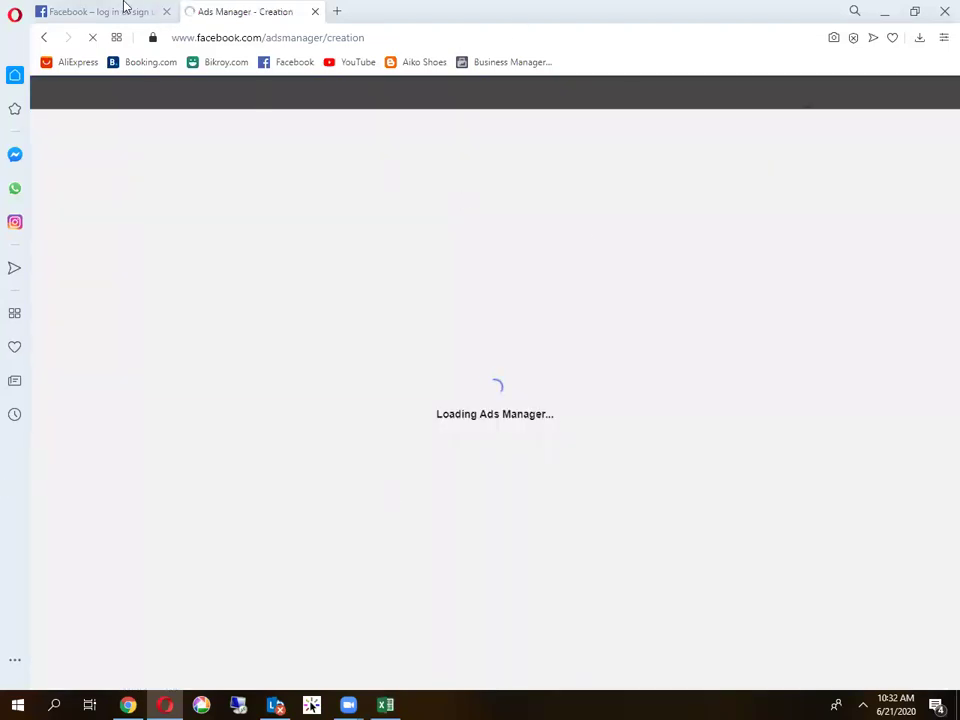
- Return to the Ads Manager tab, dismiss the deactivated-account notice, and reopen the business tools menu
left_click(88, 14)
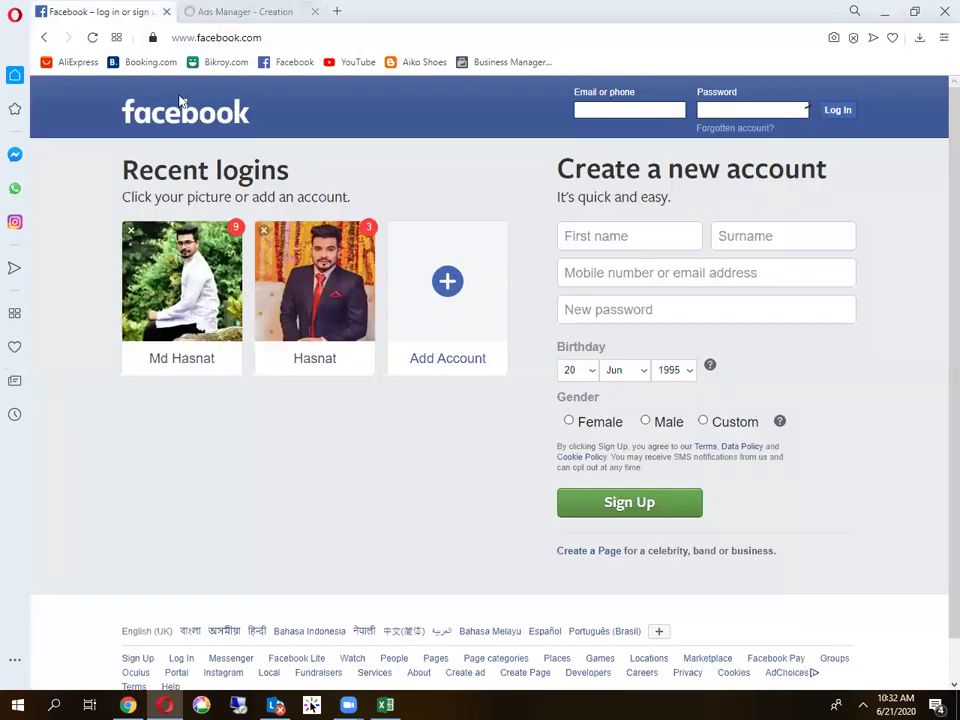
left_click(257, 11)
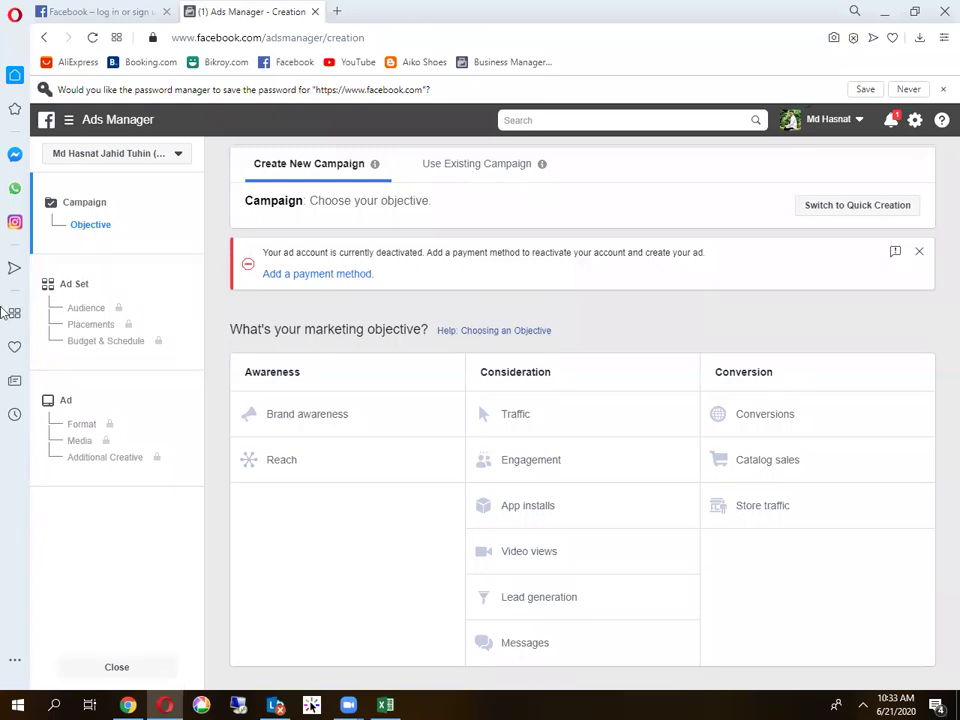
left_click(70, 125)
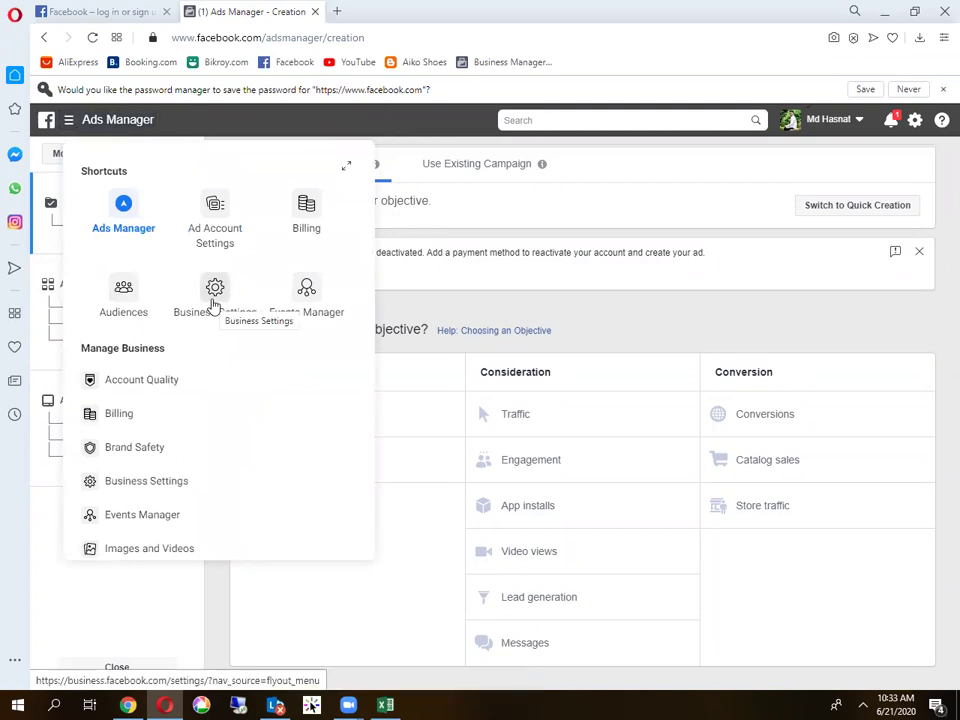
left_click(919, 252)
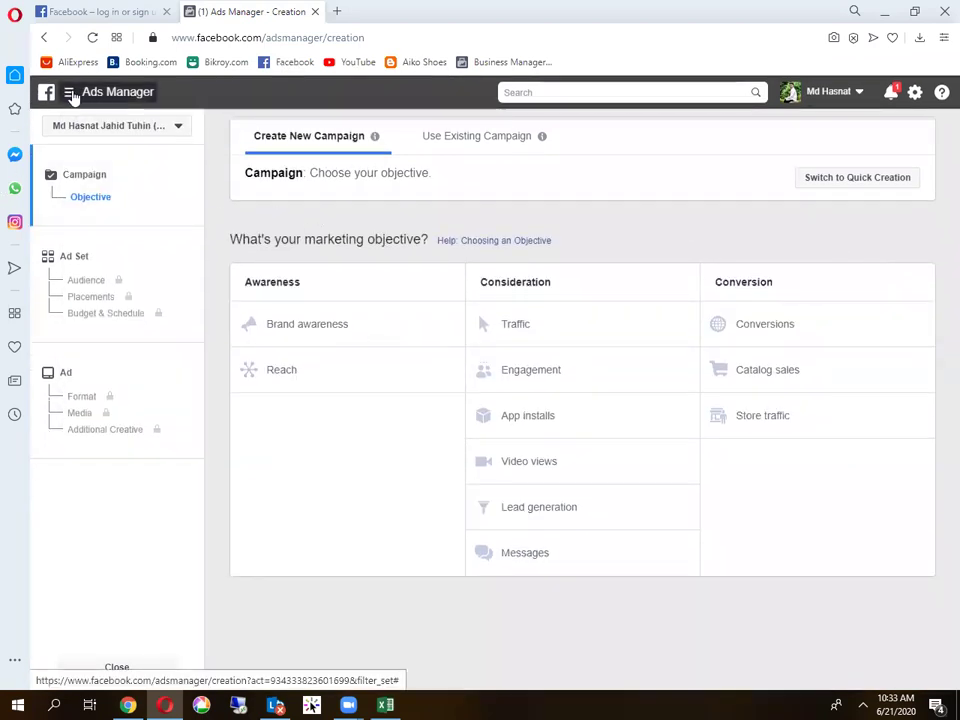
left_click(70, 94)
left_click(215, 262)
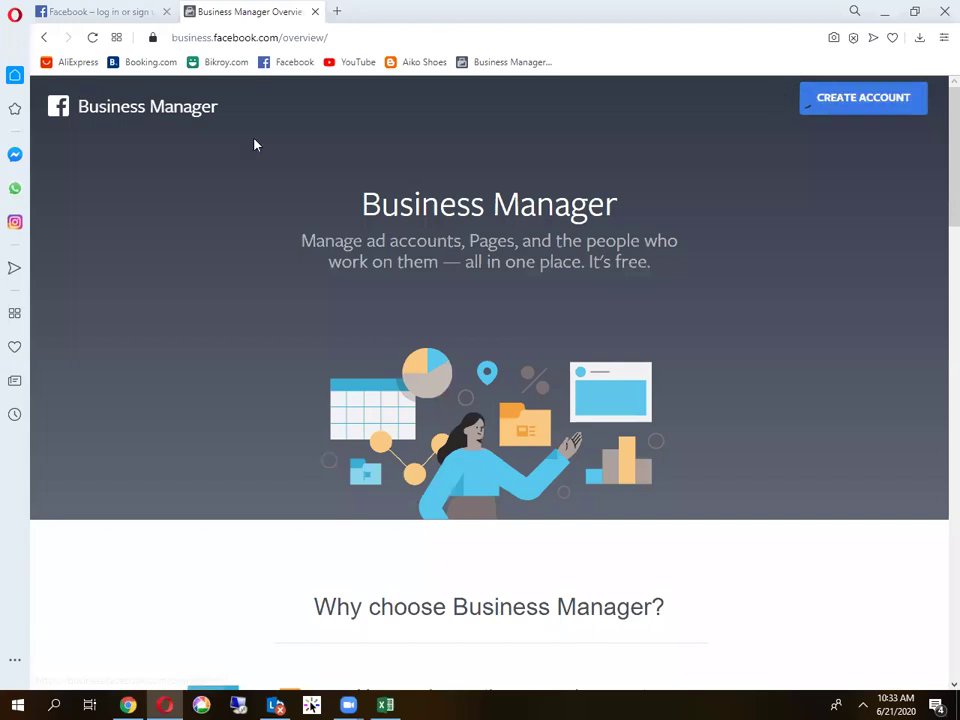
left_click(44, 38)
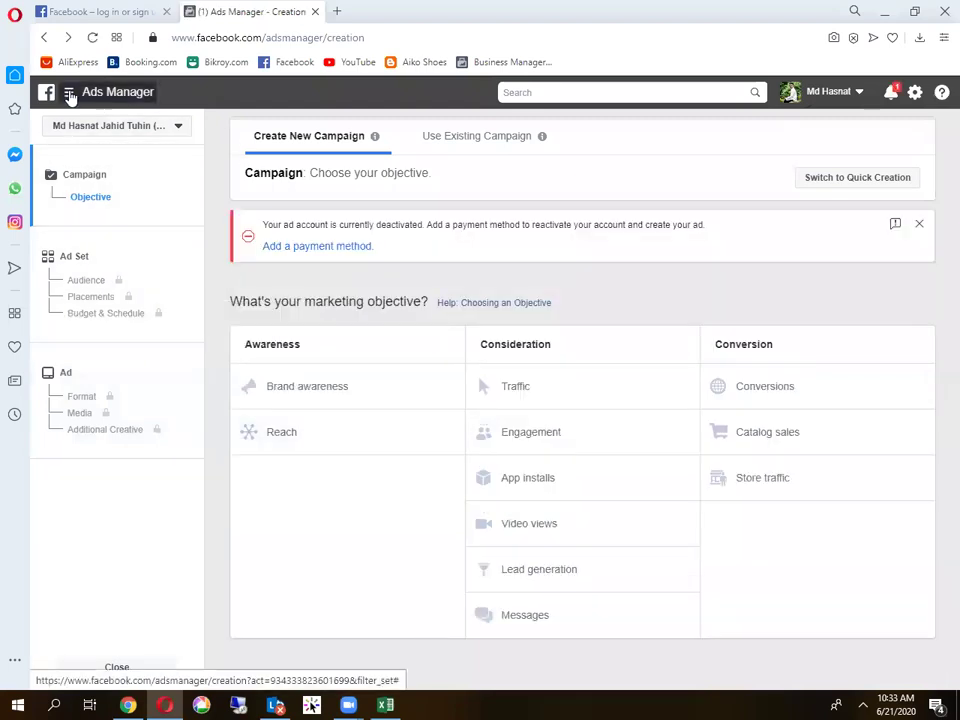
- Leave ad creation for the empty Campaigns overview and briefly check the ad account list
left_click(68, 92)
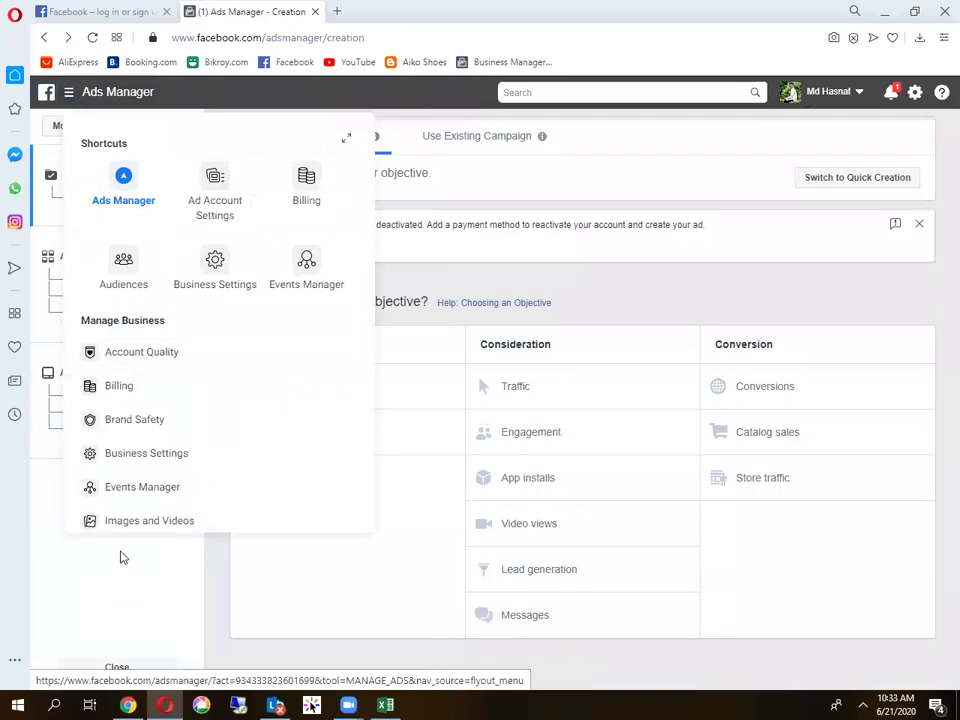
left_click(117, 666)
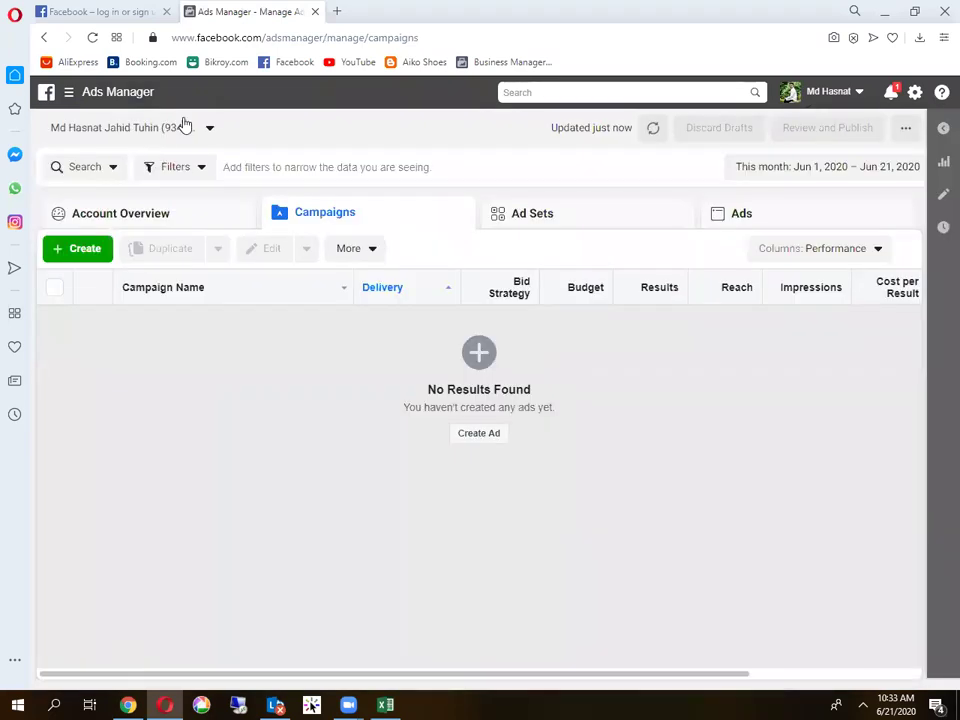
left_click(207, 129)
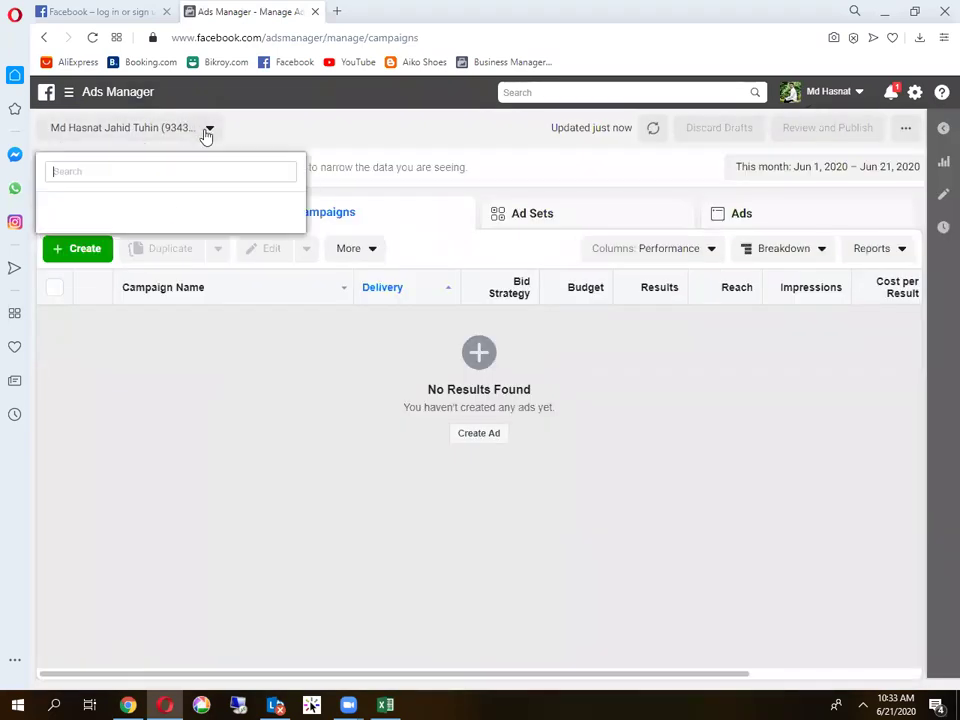
left_click(488, 443)
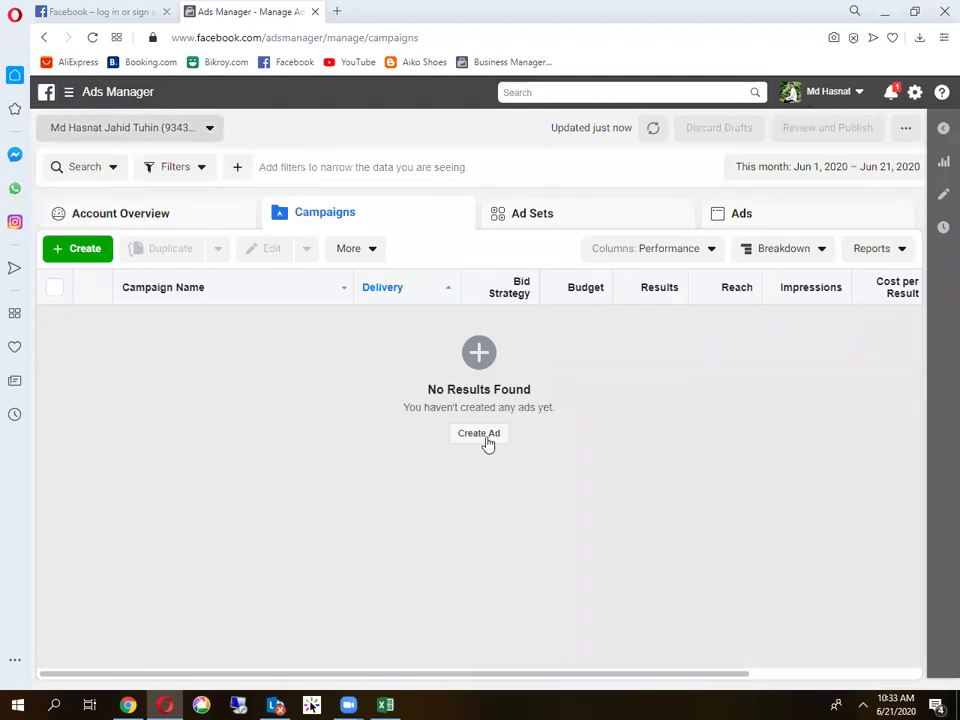
- Open and dismiss the Quick Creation ad dialog twice without saving, then show the account menu
left_click(480, 434)
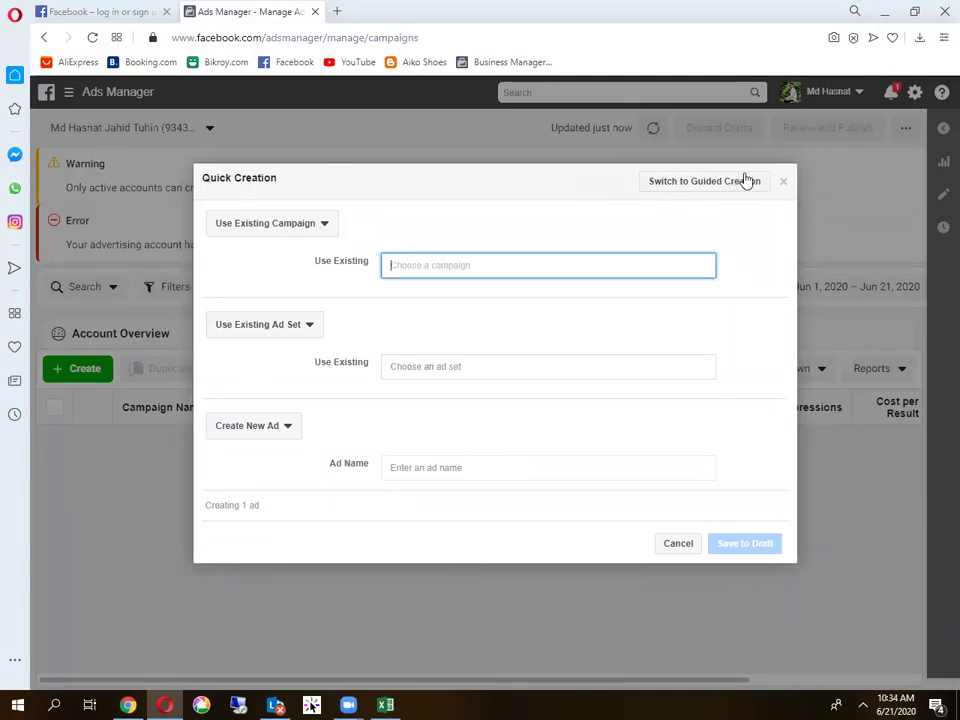
left_click(785, 186)
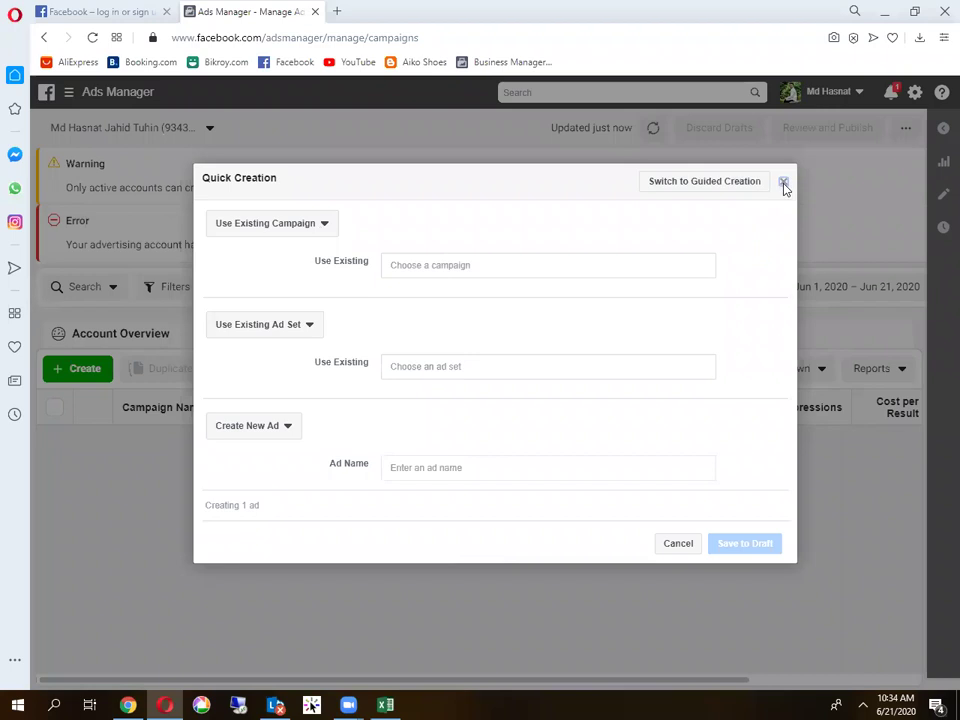
left_click(478, 556)
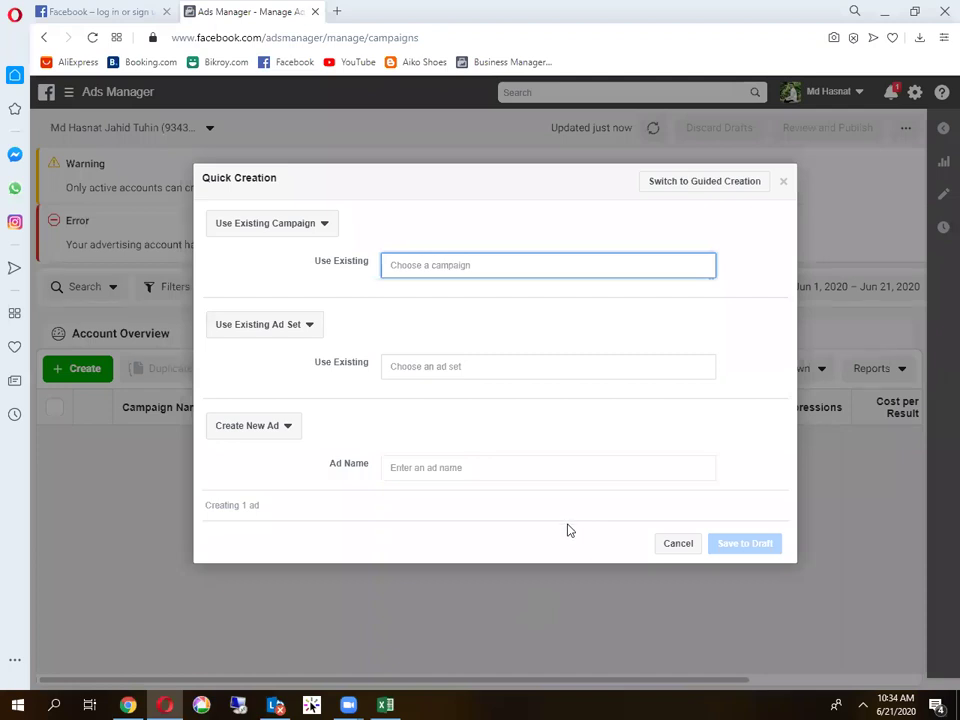
left_click(783, 184)
left_click(852, 93)
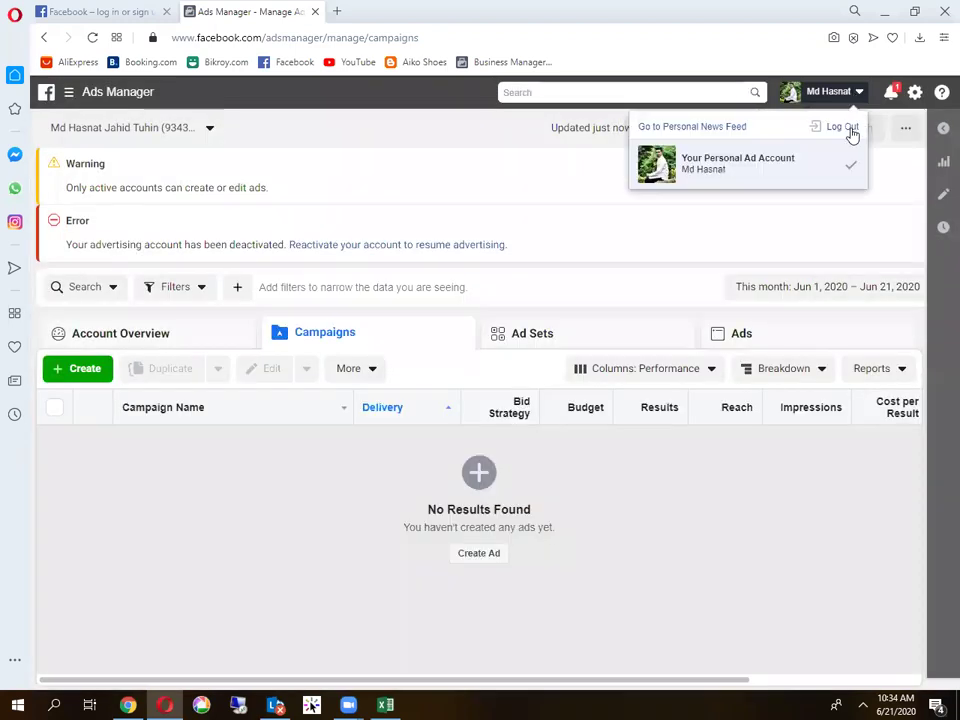
- Log out, start Create Account, and sign in with another saved email and password
left_click(839, 129)
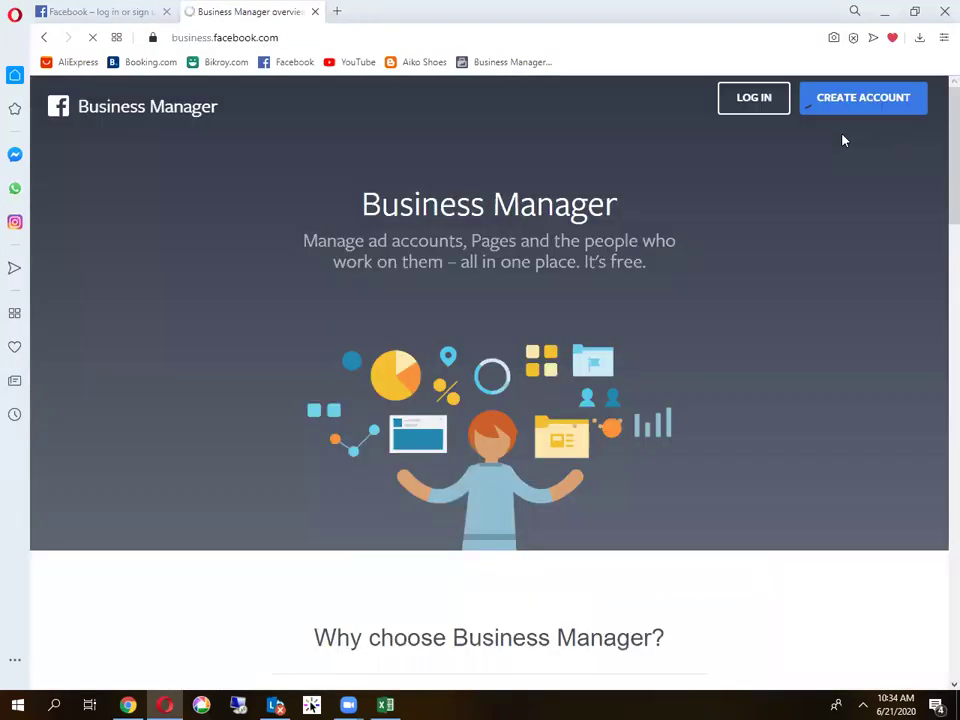
left_click(868, 104)
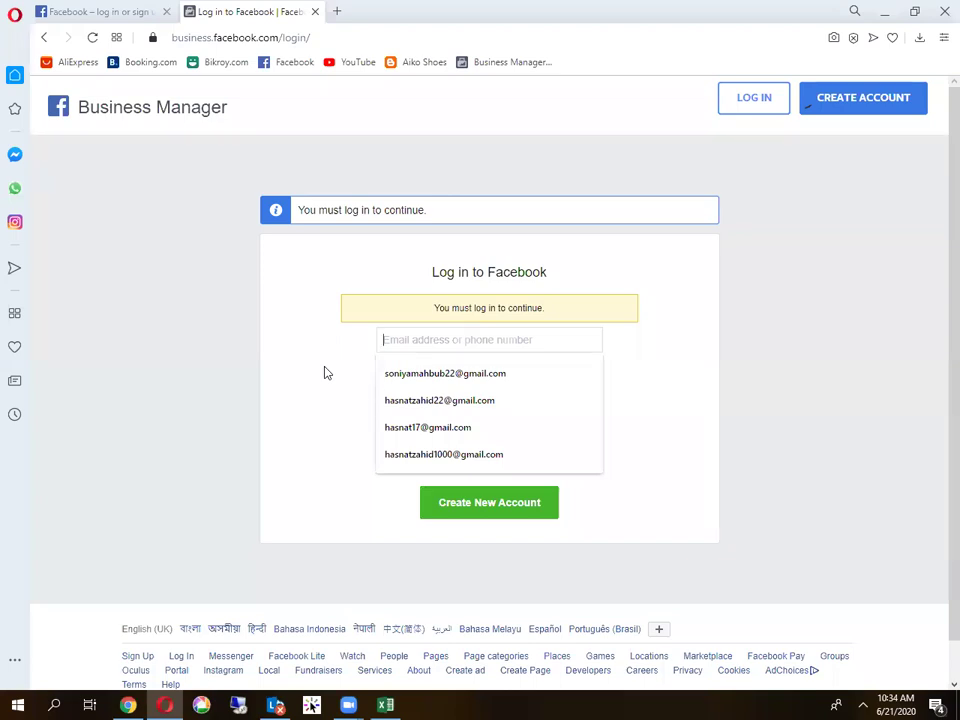
left_click(428, 427)
left_click(421, 380)
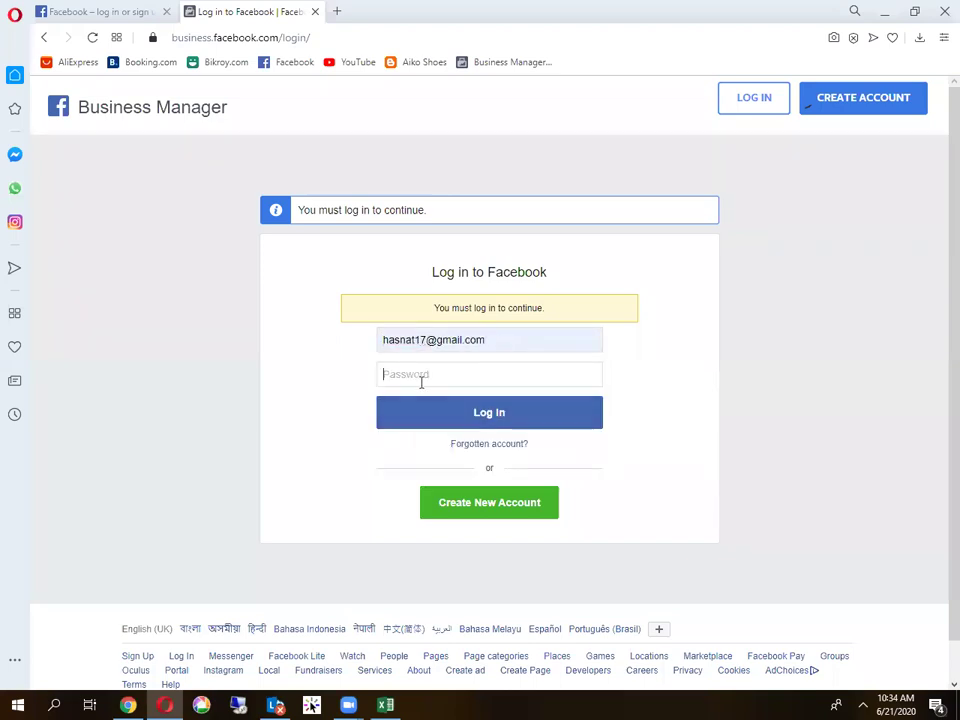
type("••")
key("BackSpace")
key("Return")
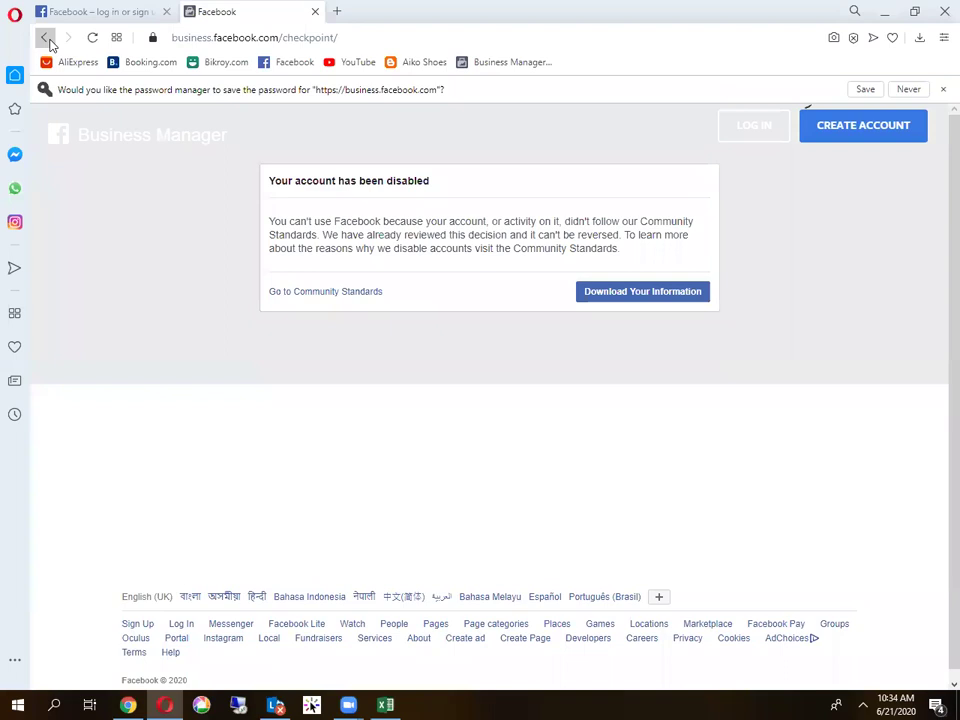
- Sign in with a different saved email, then retype the password after it is rejected
left_click(45, 38)
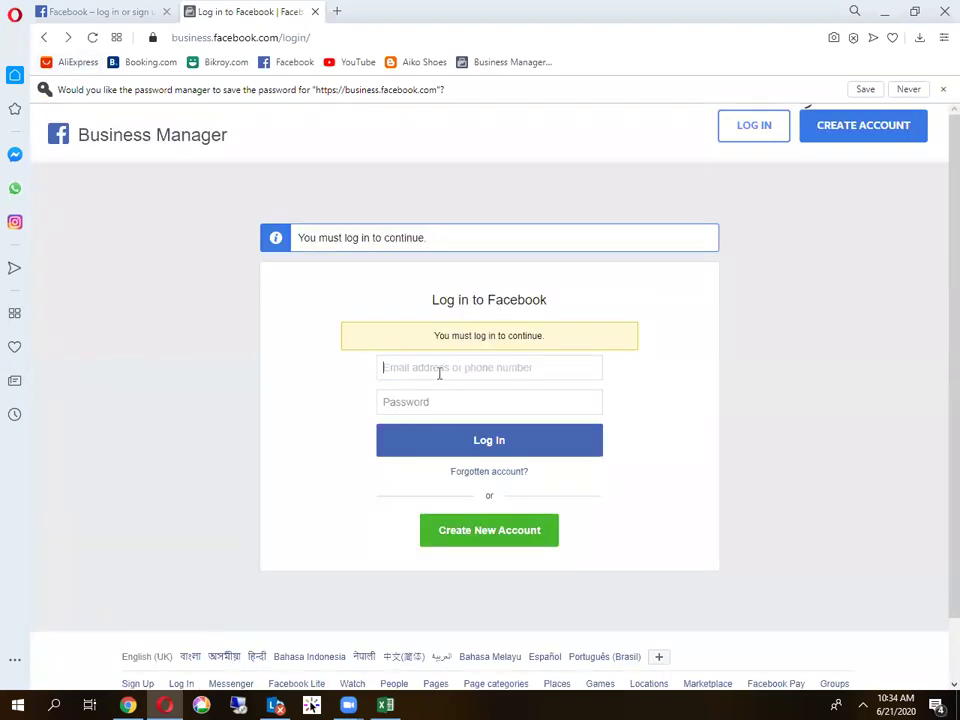
left_click(431, 367)
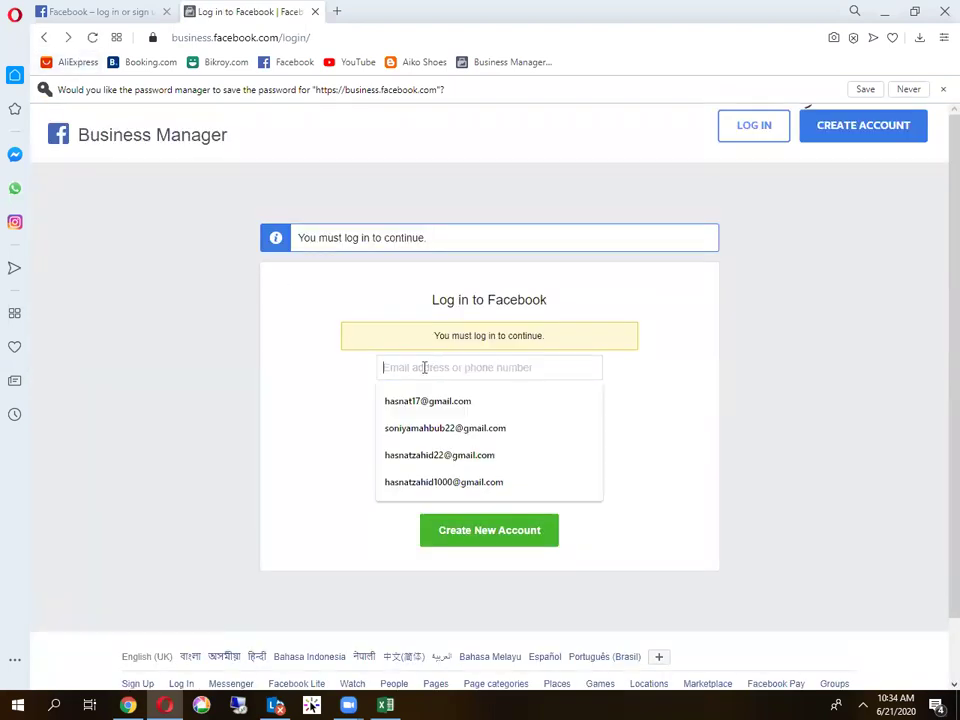
left_click(420, 440)
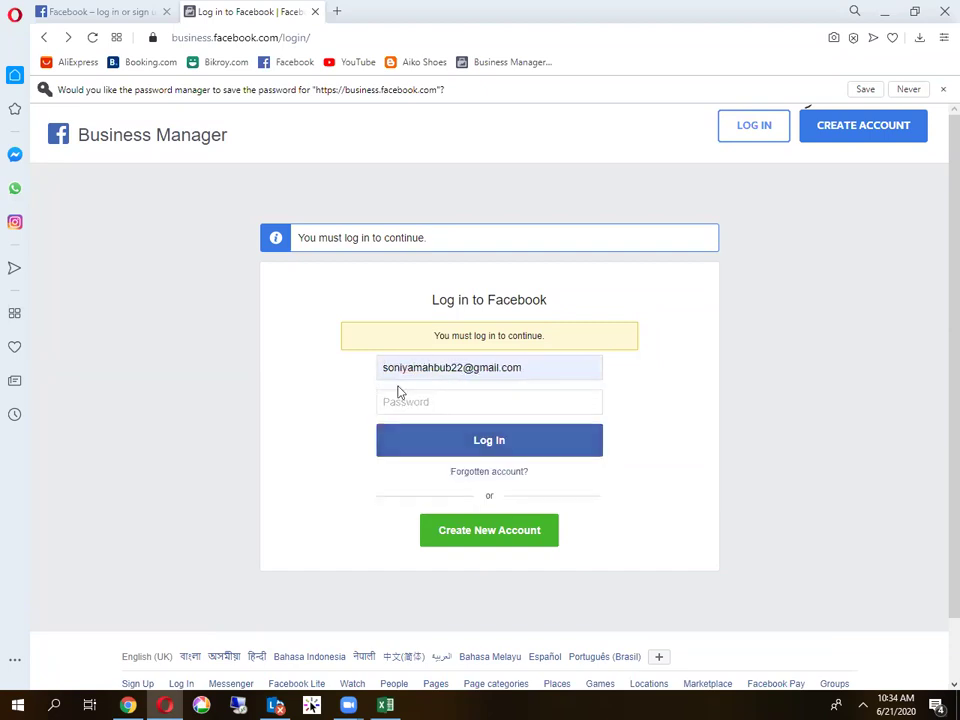
type("••••••••")
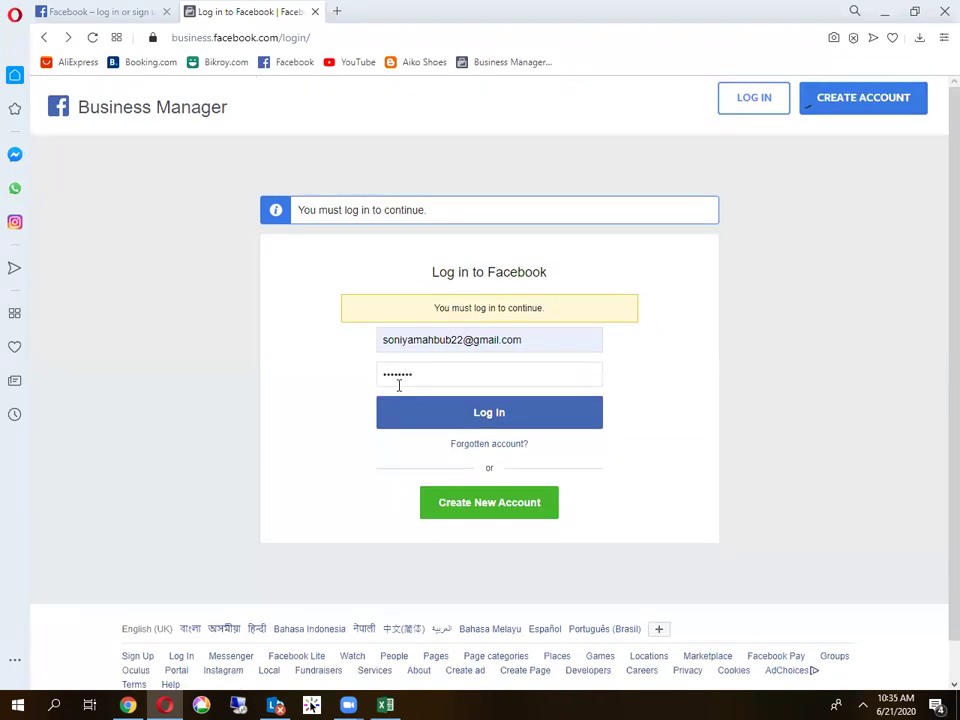
key("Return")
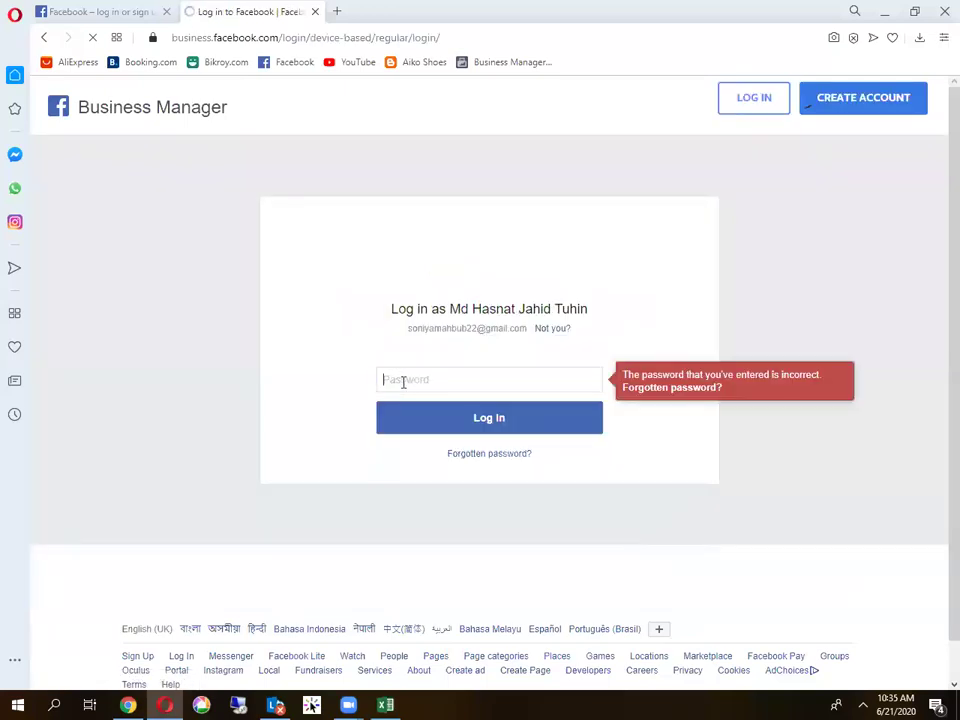
type("••")
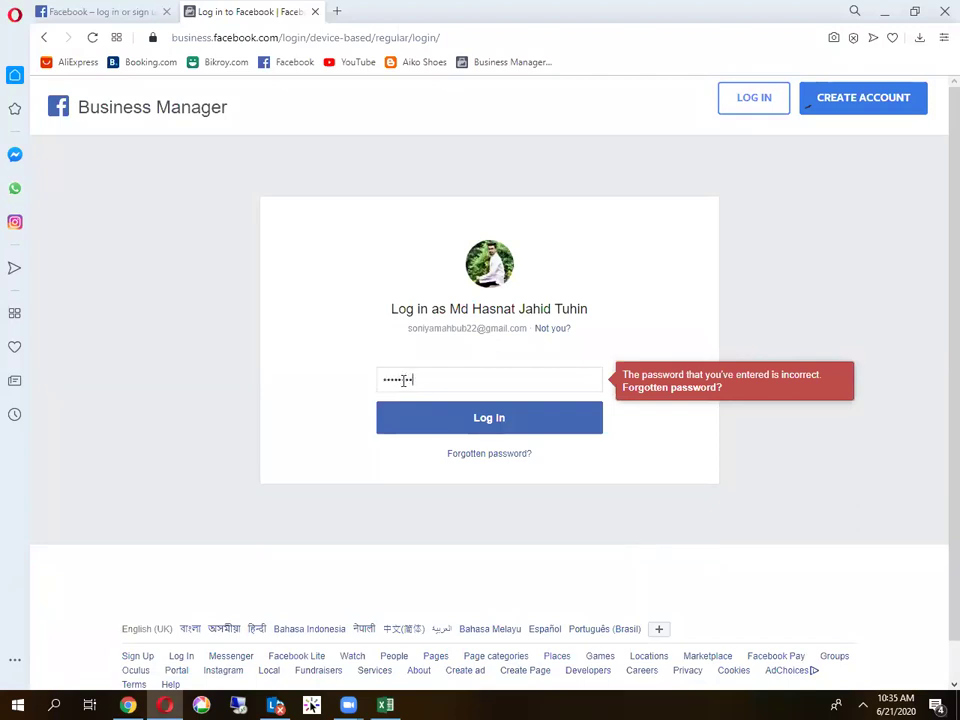
key("Return")
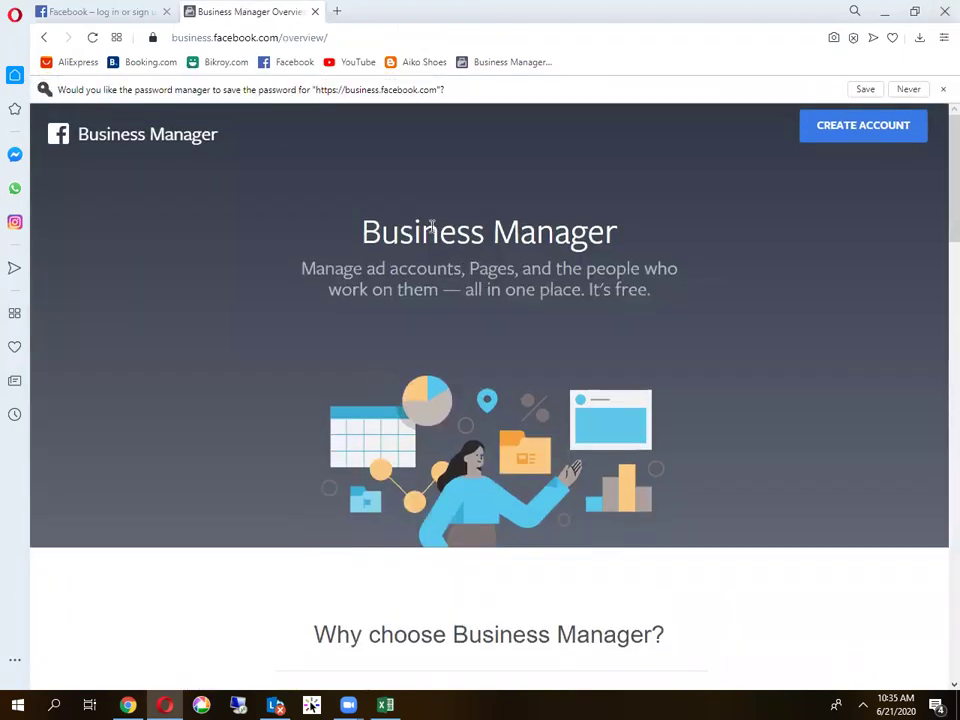
- Start a new Business Manager account named Aiko zone, then bring Chrome to the front
left_click(836, 140)
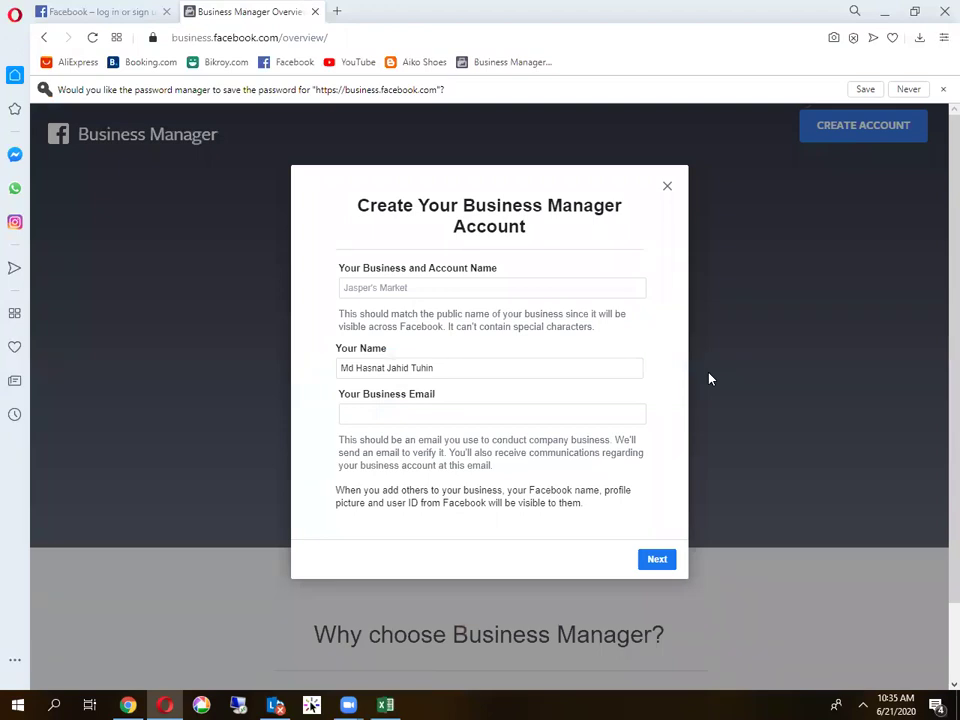
left_click(422, 286)
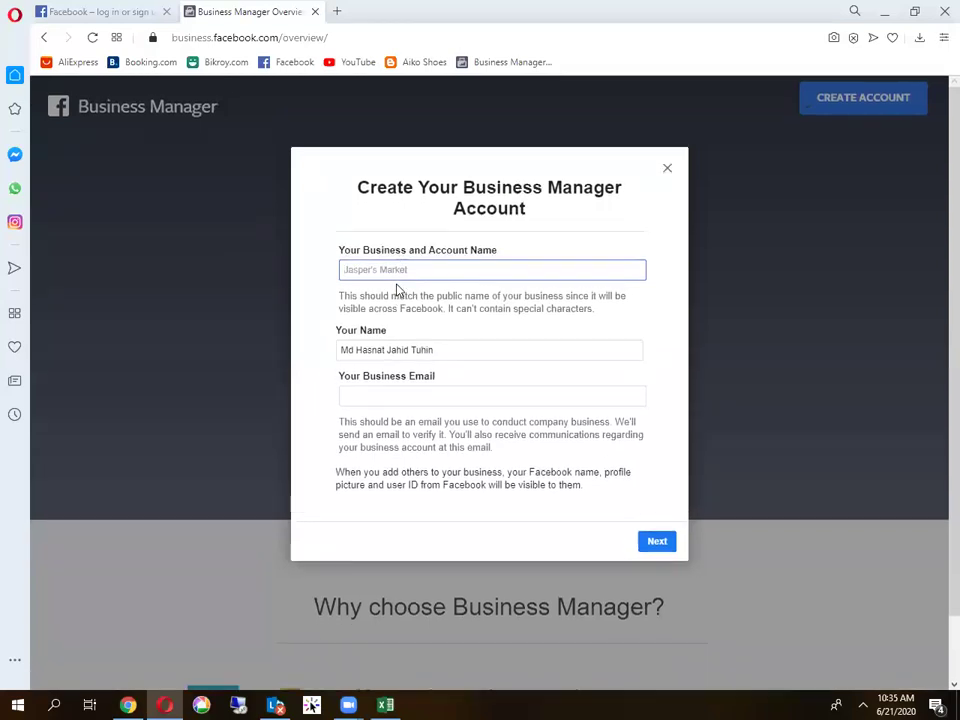
left_click(95, 8)
left_click(249, 9)
type("Aiko zone")
left_click(395, 397)
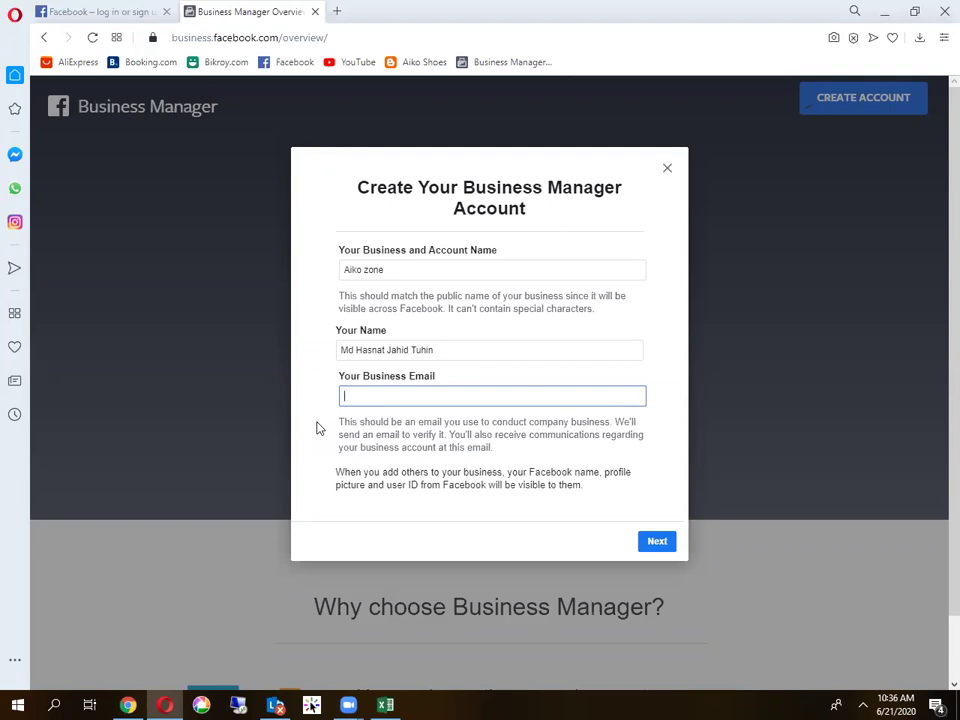
left_click(128, 705)
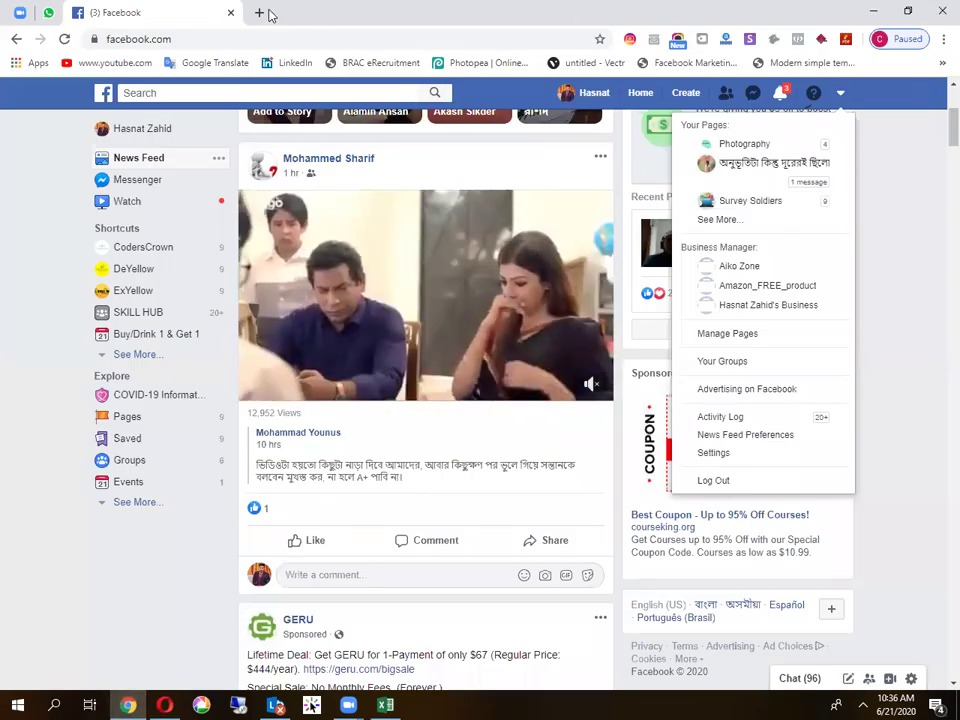
- In a new Chrome tab, copy the signed-in Google account's e-mail address and return to Opera
left_click(262, 13)
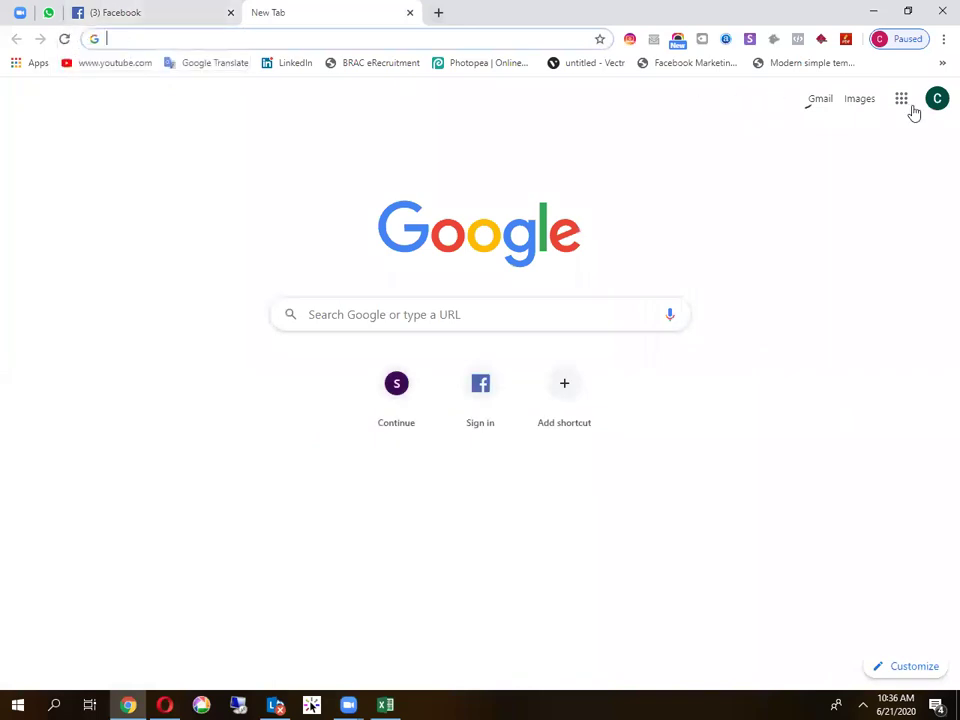
left_click(937, 99)
left_click_drag(748, 234, 885, 244)
key("ctrl+c")
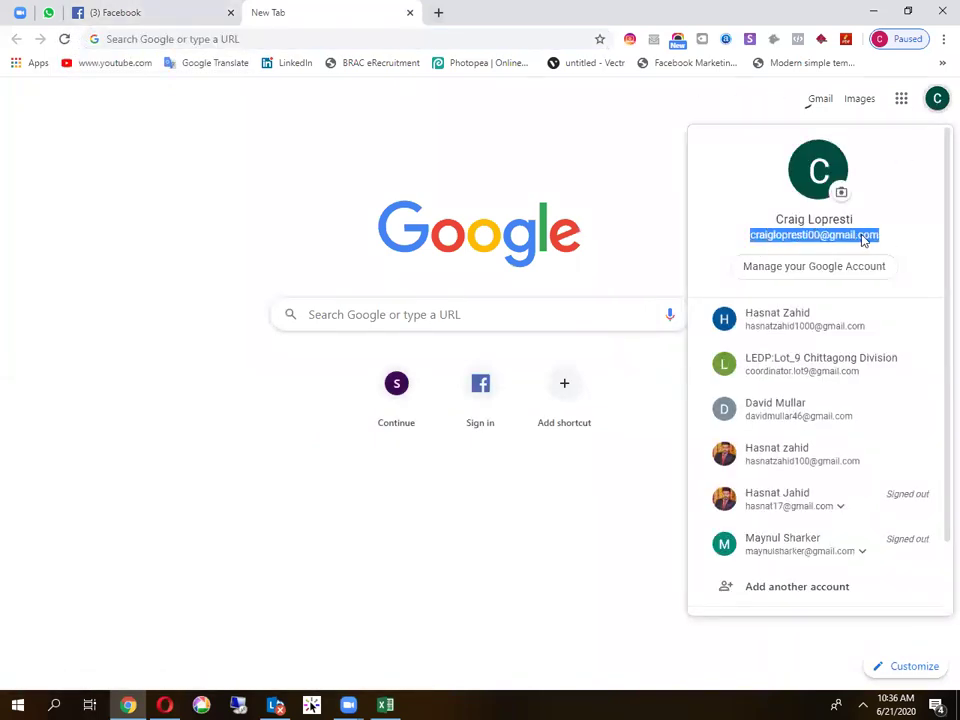
right_click(864, 242)
left_click(729, 249)
left_click(157, 705)
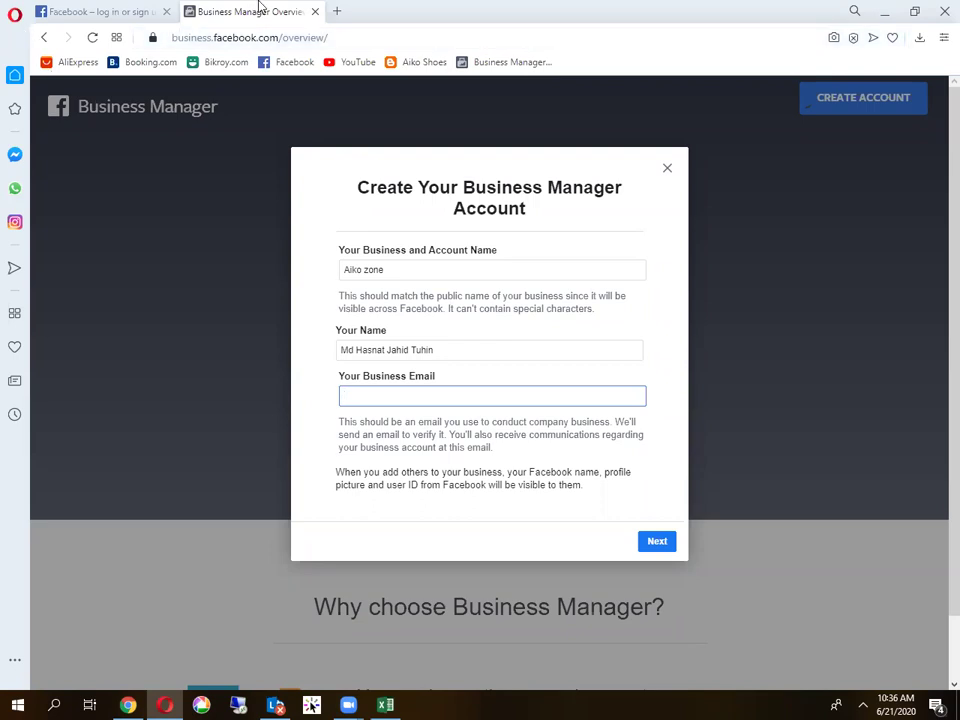
- Type the account's e-mail address into a new Opera tab's address bar and select it
left_click(333, 10)
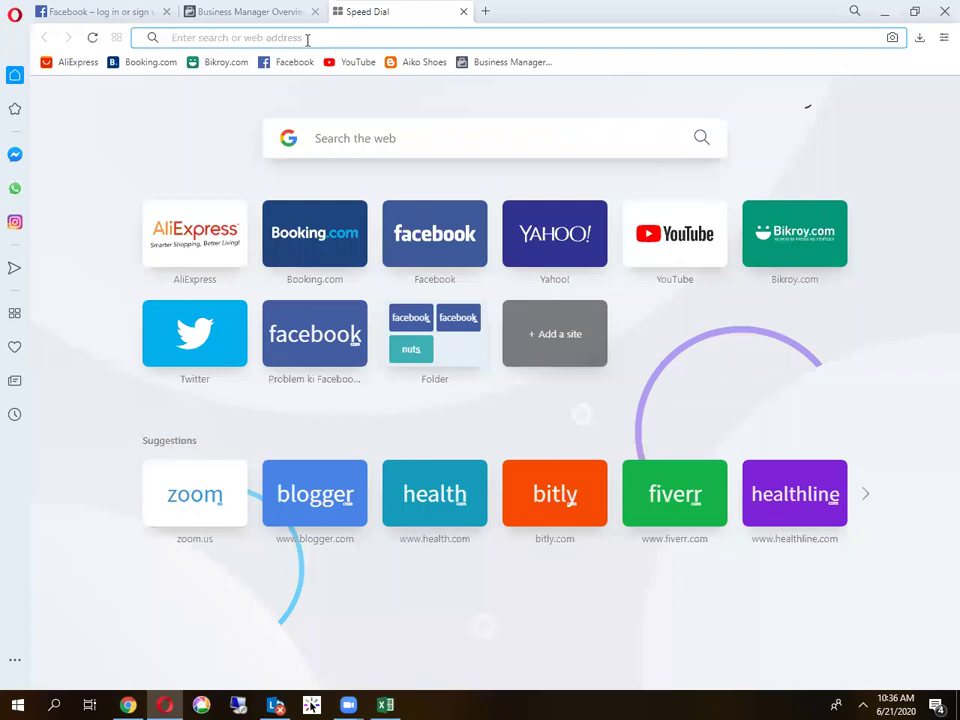
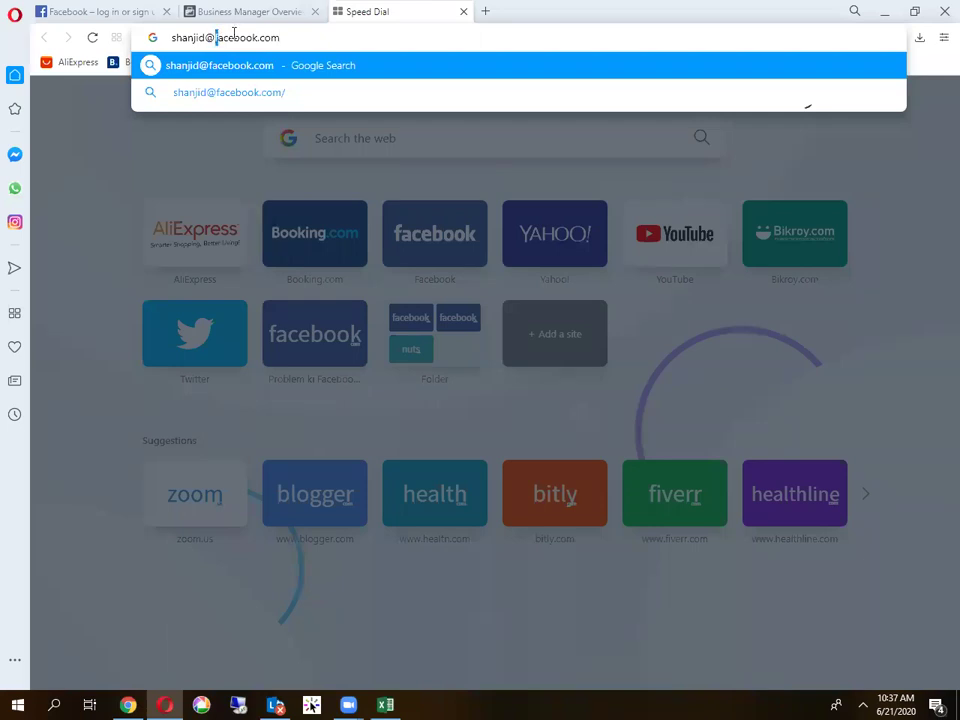
left_click_drag(213, 37, 285, 30)
left_click(306, 41)
left_click_drag(215, 37, 174, 37)
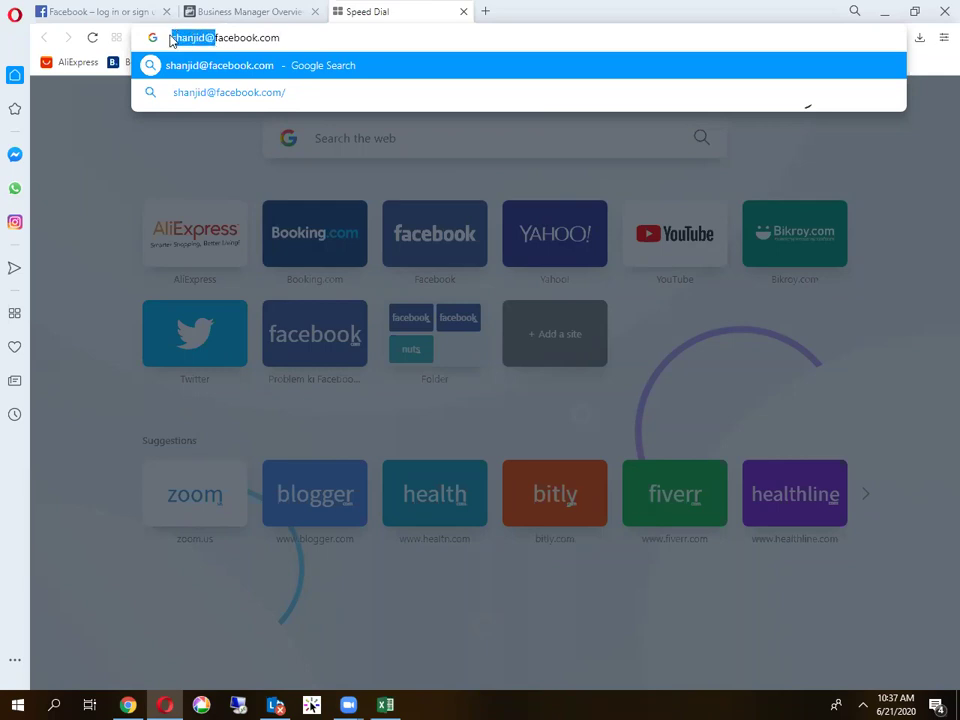
left_click(298, 36)
left_click_drag(288, 36, 130, 28)
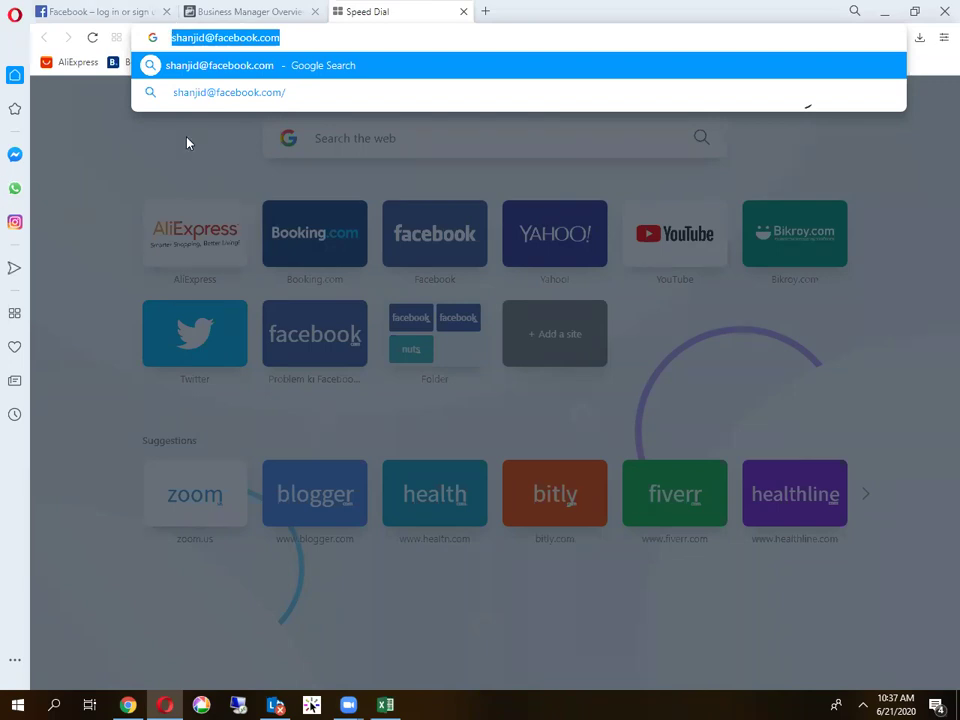
- Paste the e-mail address into the form's Business Email field
left_click(224, 8)
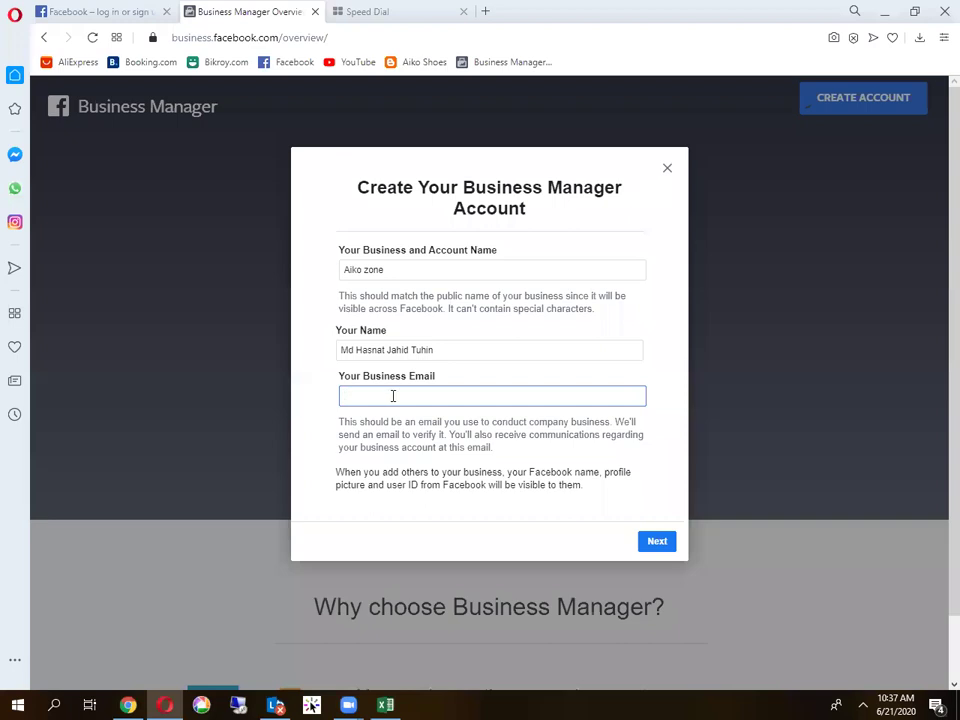
right_click(401, 399)
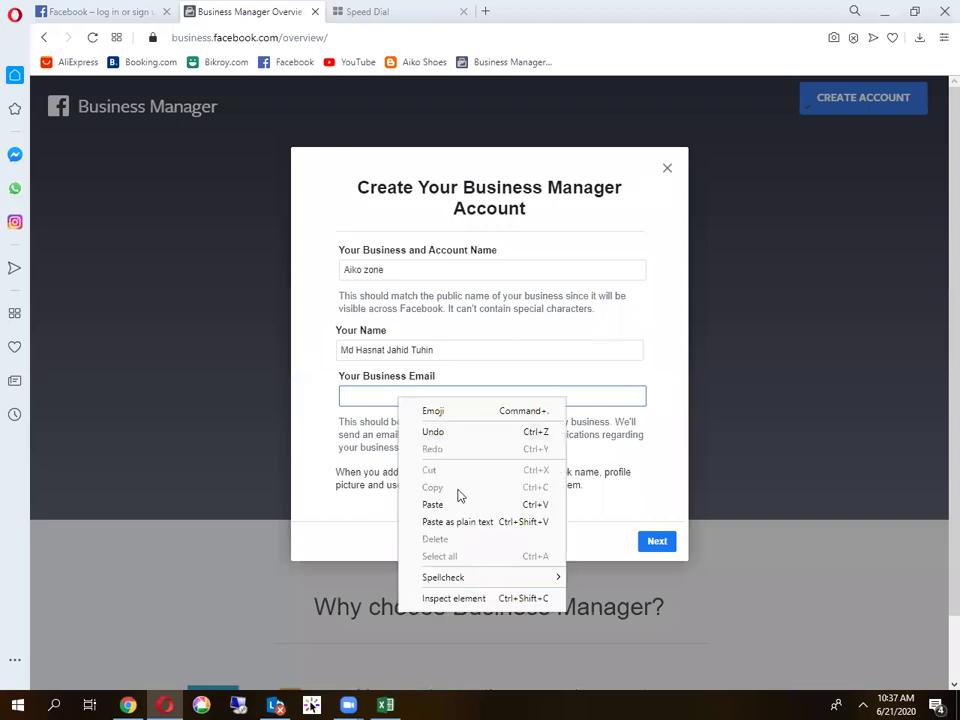
left_click(455, 506)
- Continue to business details and set the country to Bangladesh, correcting an accidental Bahrain pick
left_click(668, 543)
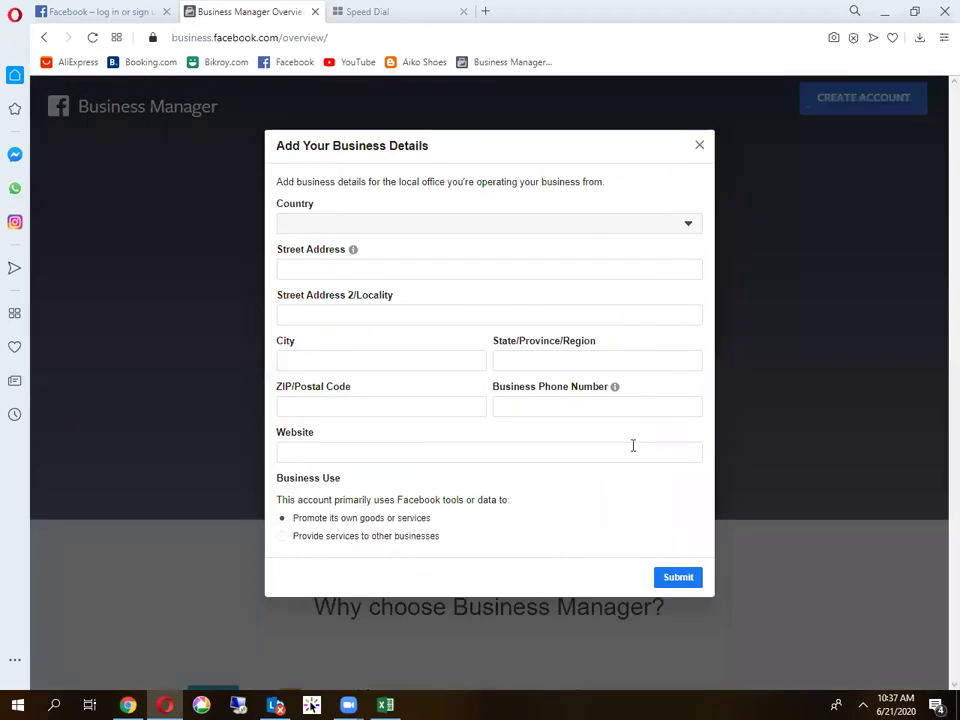
left_click(512, 229)
scroll(404, 387, "down", 3)
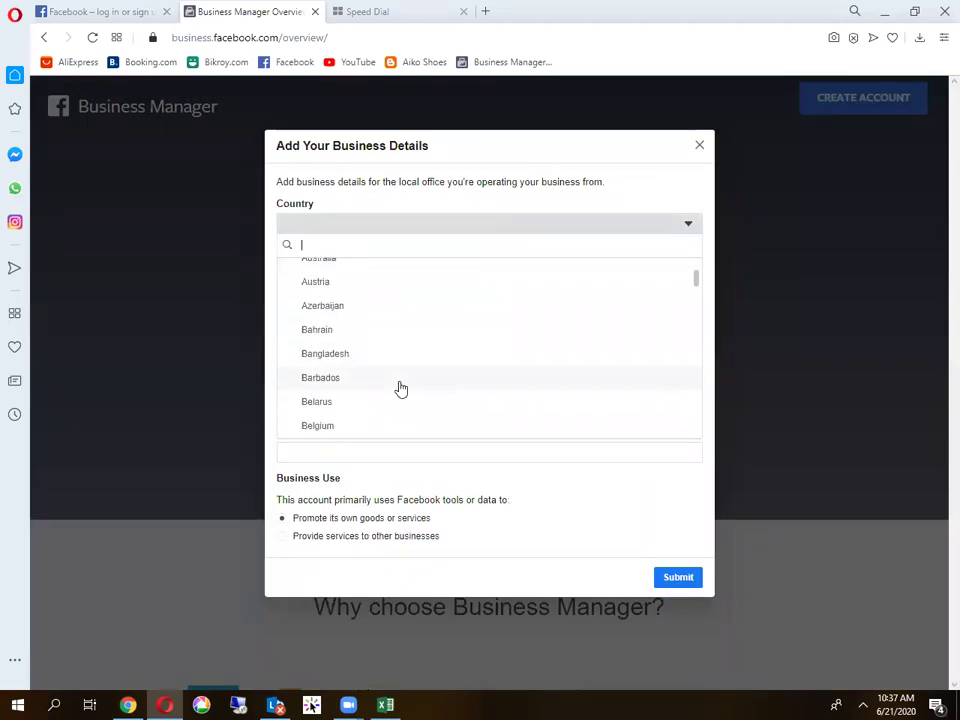
left_click(326, 334)
left_click(386, 225)
scroll(373, 379, "down", 5)
scroll(358, 397, "down", 8)
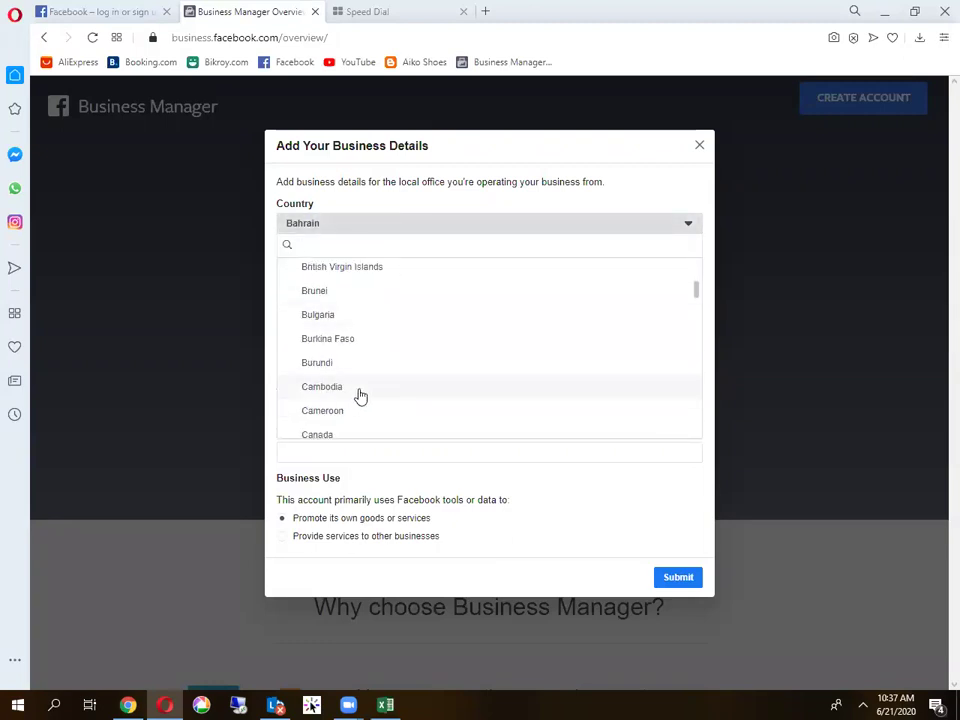
scroll(365, 395, "down", 3)
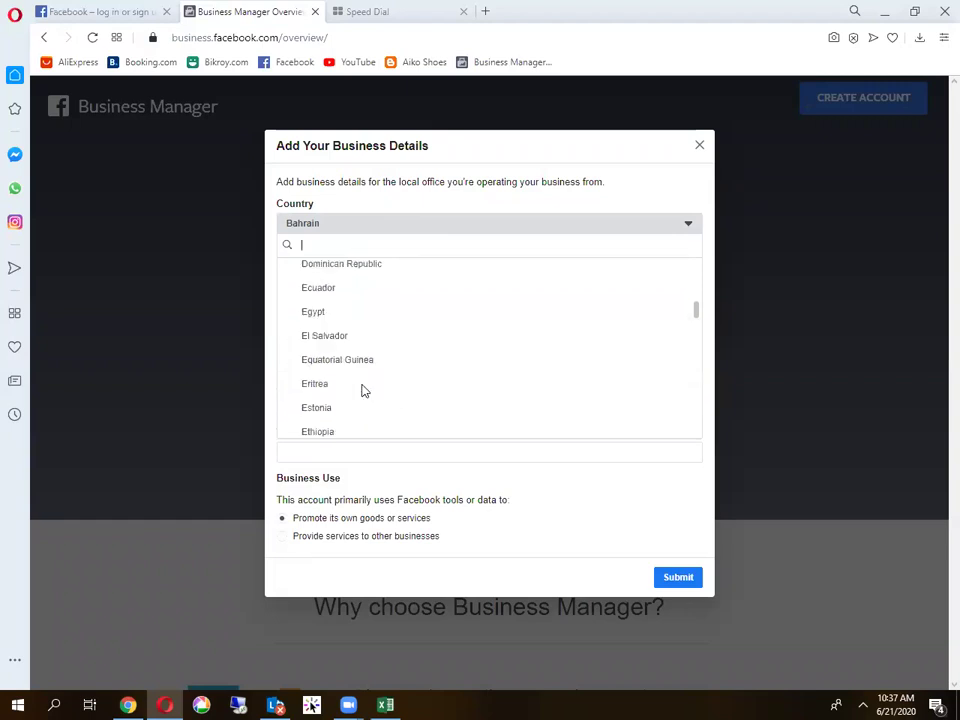
scroll(363, 391, "down", 4)
scroll(368, 390, "down", 4)
scroll(373, 386, "up", 3)
scroll(365, 375, "up", 20)
left_click(351, 274)
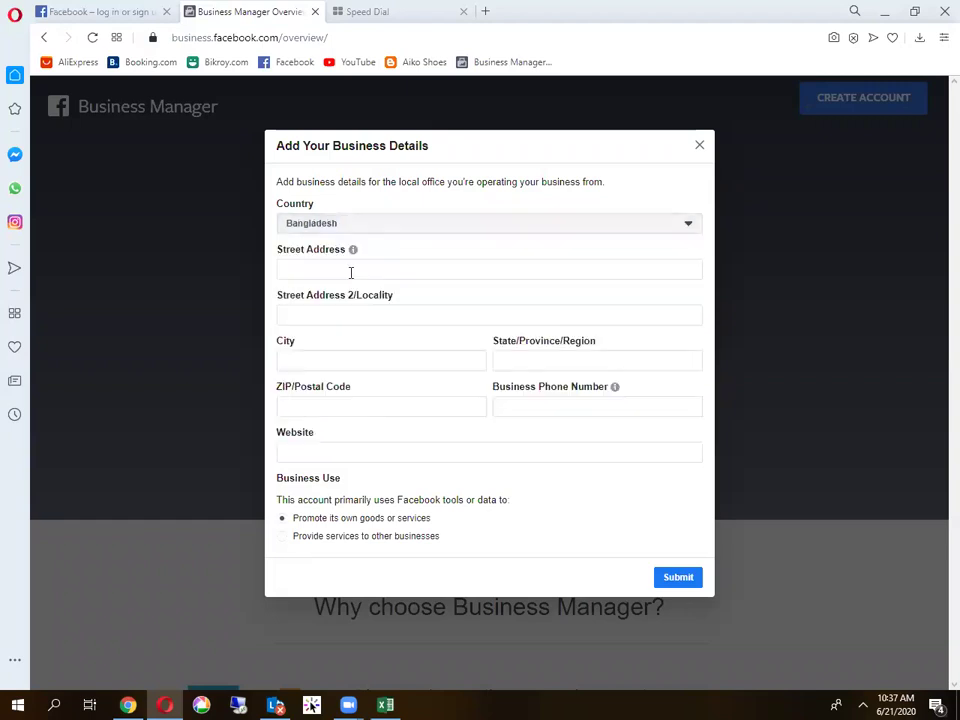
left_click(315, 272)
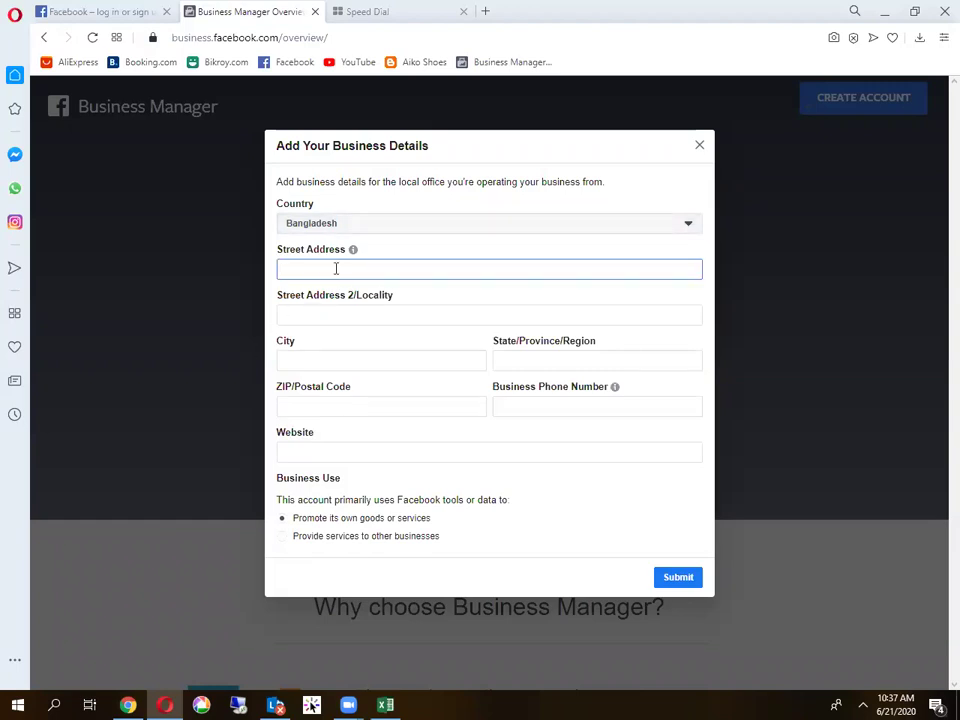
- Enter 'Mipur DOHS,Dhaka-1216' as the street address, fixing a typo
type("Mi")
type("pur")
type(" DO")
type("H")
type("S")
type("D")
key("BackSpace")
type("Dhaka")
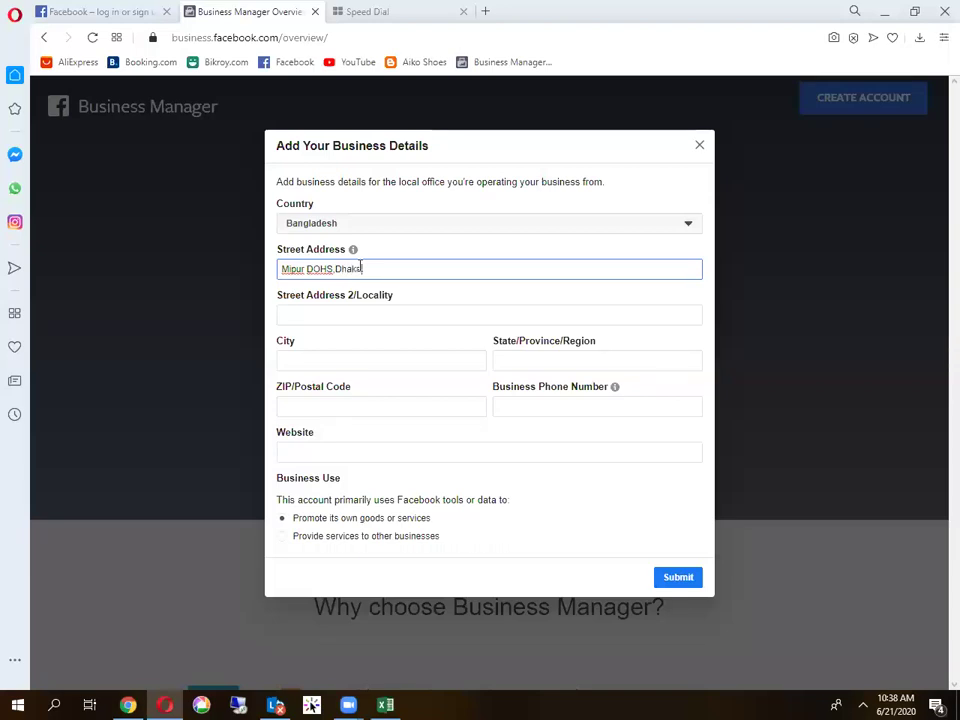
type("-1216")
left_click(510, 290)
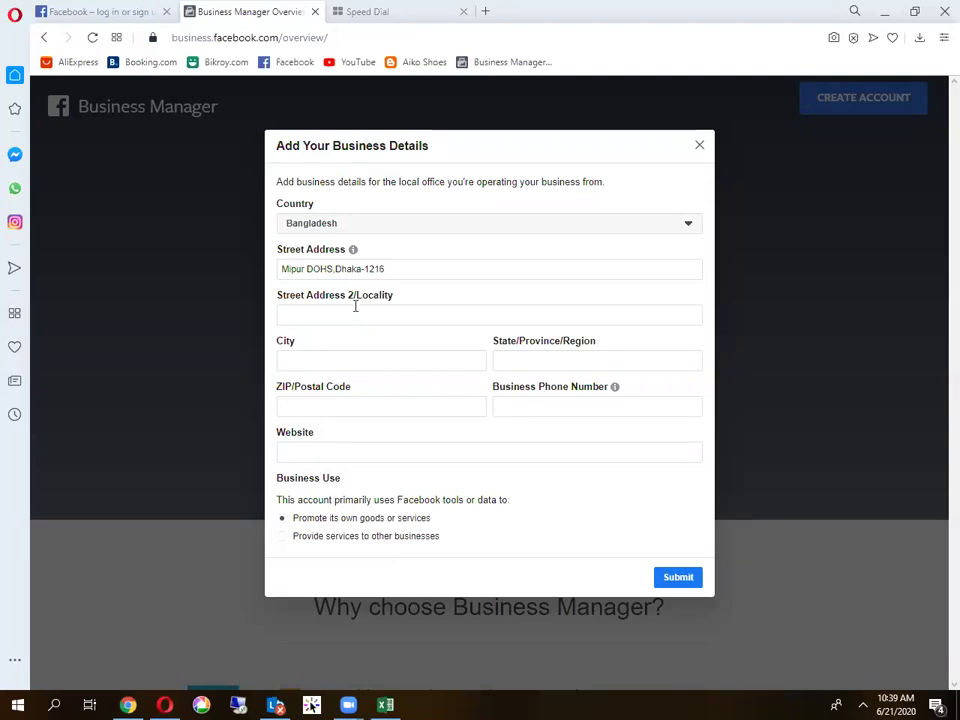
- Copy the street address into the Locality line
left_click(412, 276)
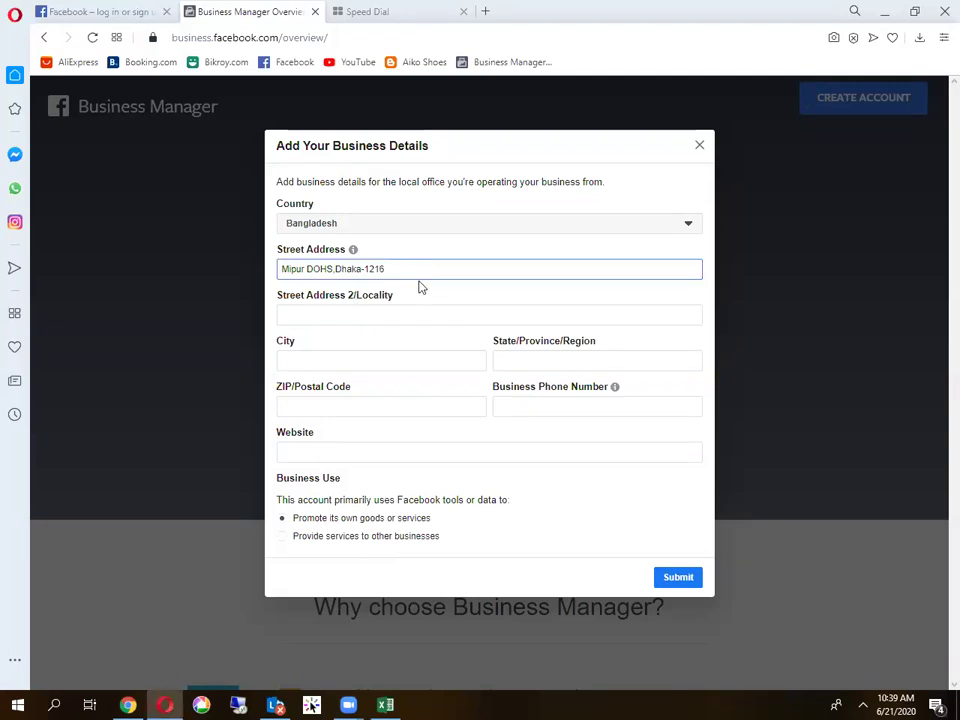
key("ctrl+a")
key("ctrl+c")
left_click(369, 316)
key("ctrl+v")
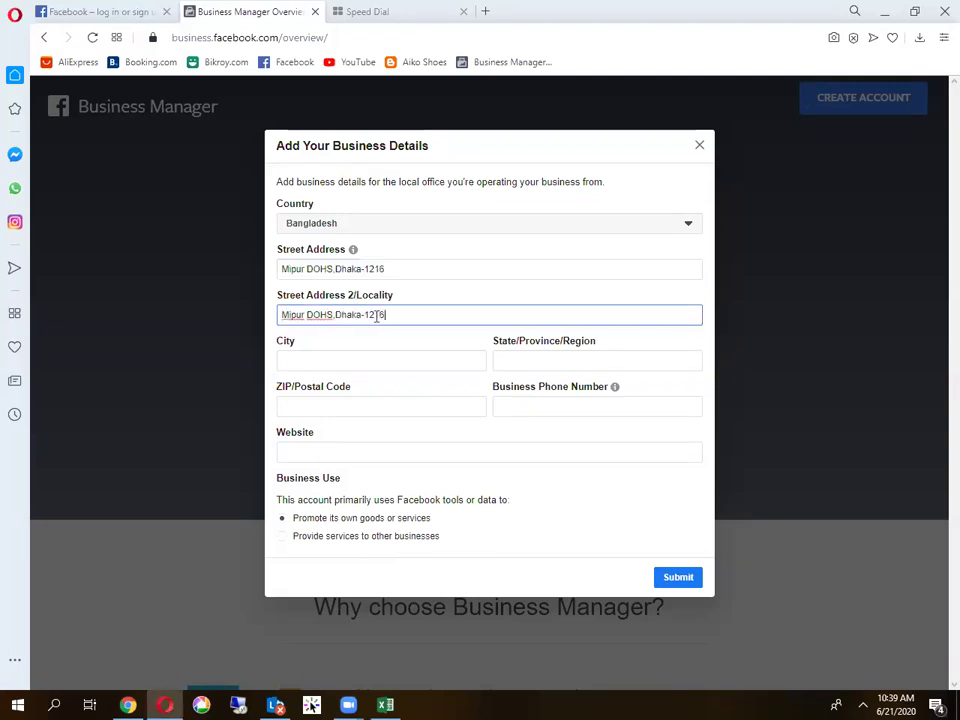
- Fill in City Dhaka, State Dhaka and ZIP code 1216
left_click(372, 361)
type("Dhaka")
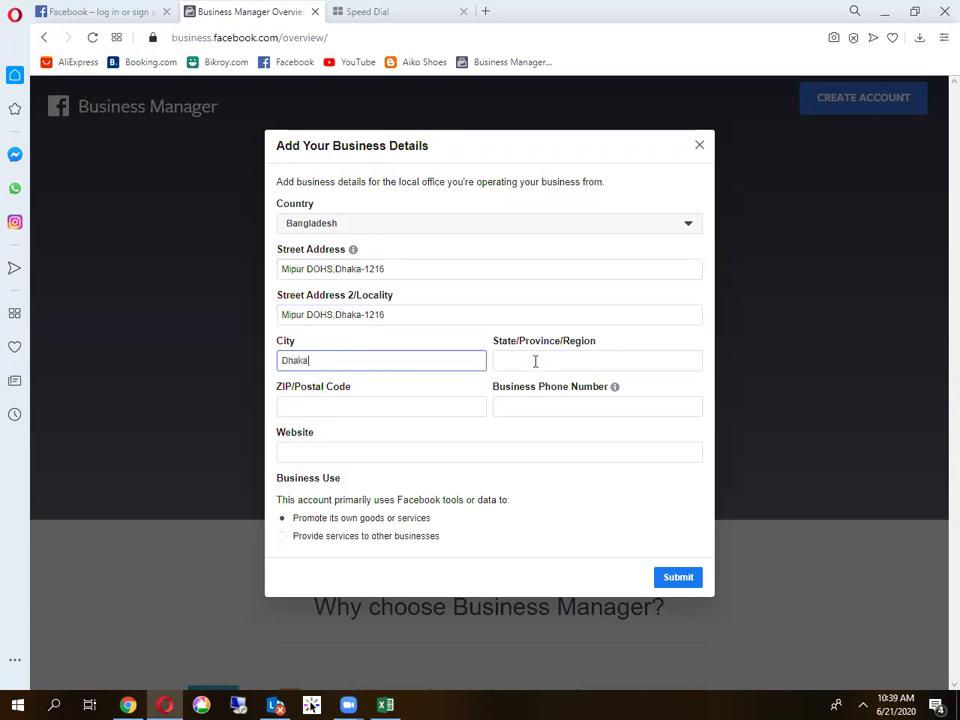
left_click(537, 358)
type("Dhaka")
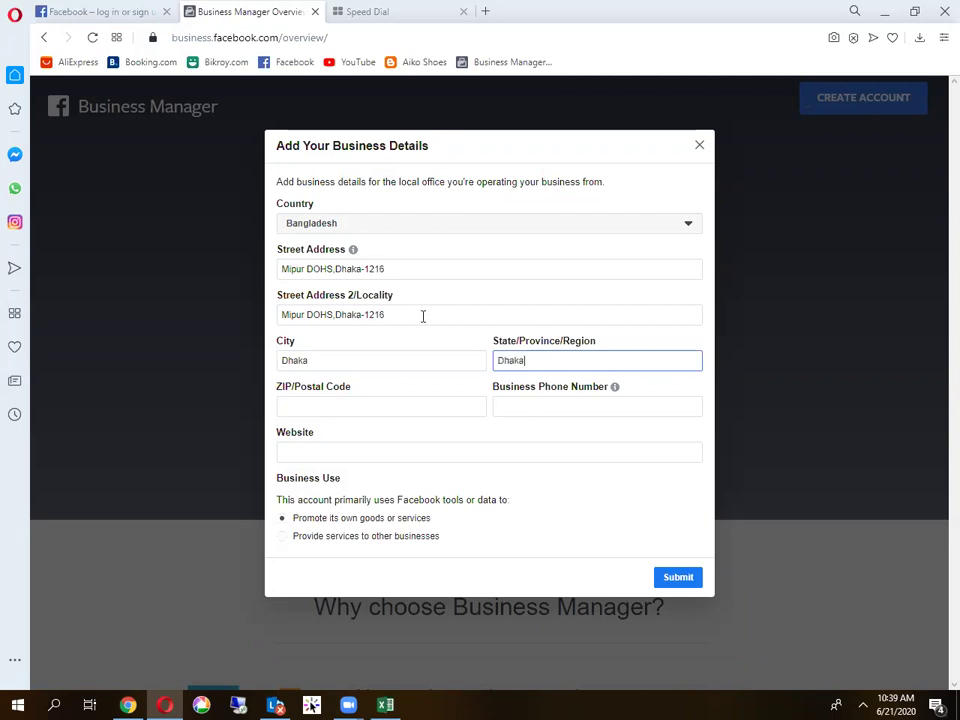
left_click(343, 400)
type("1216")
left_click(420, 312)
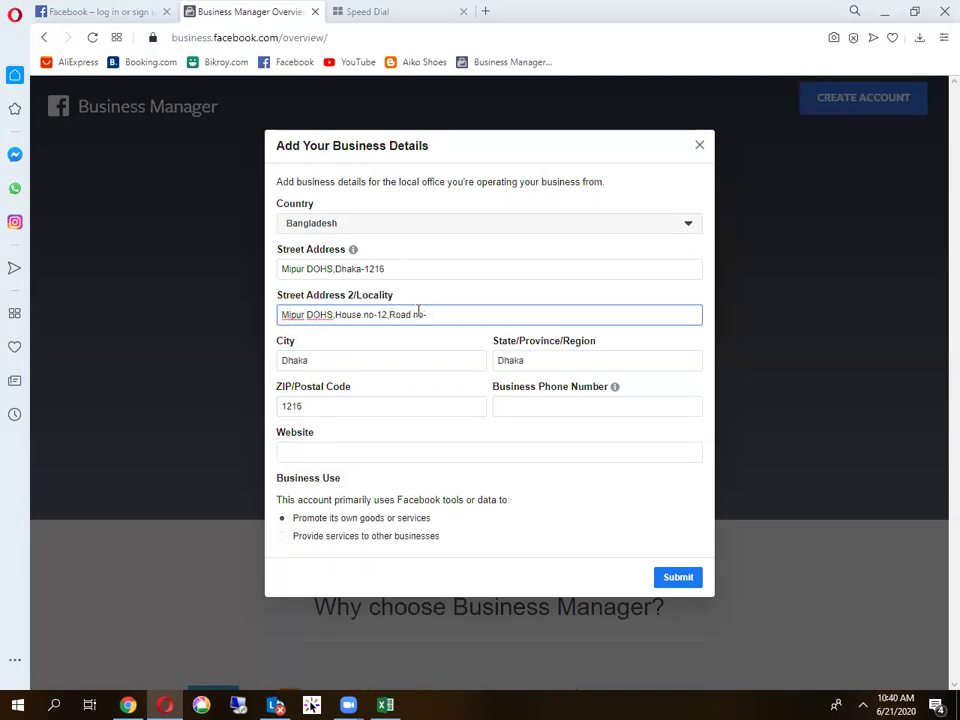
type("2")
left_click(372, 456)
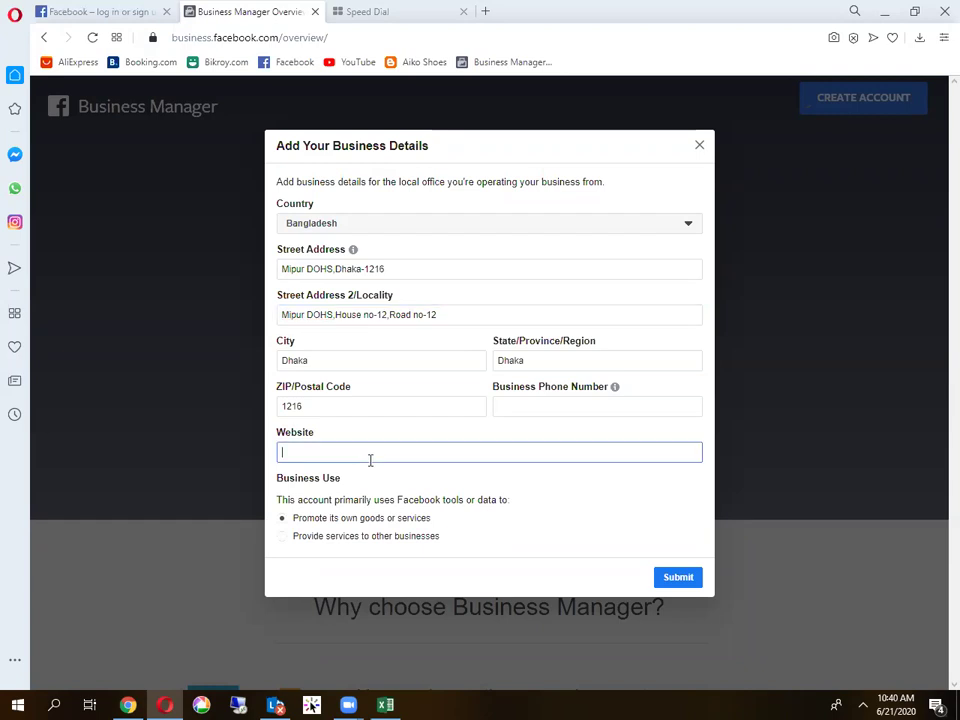
left_click(455, 11)
left_click(463, 12)
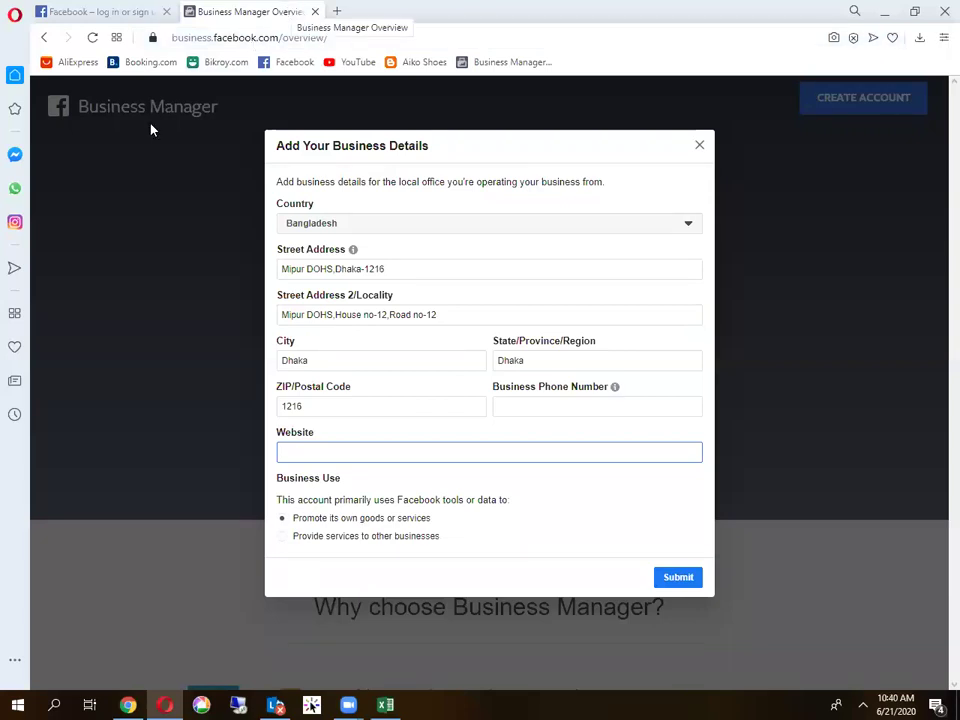
- In Chrome, open Blogger from Google apps and open the Health Zone post
left_click(128, 705)
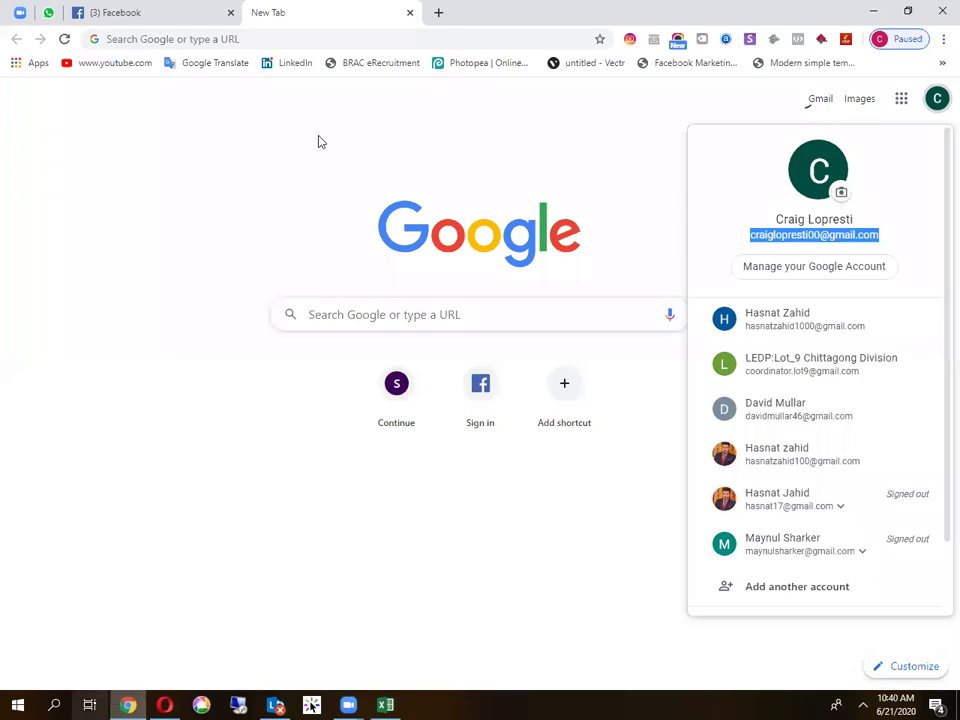
left_click(901, 100)
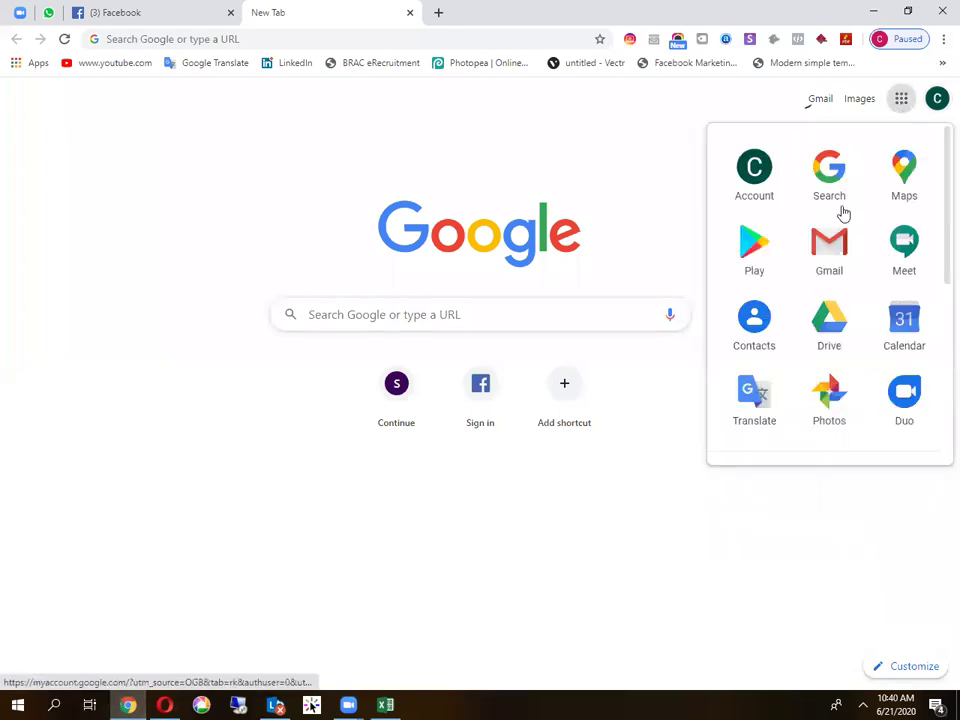
scroll(812, 330, "down", 3)
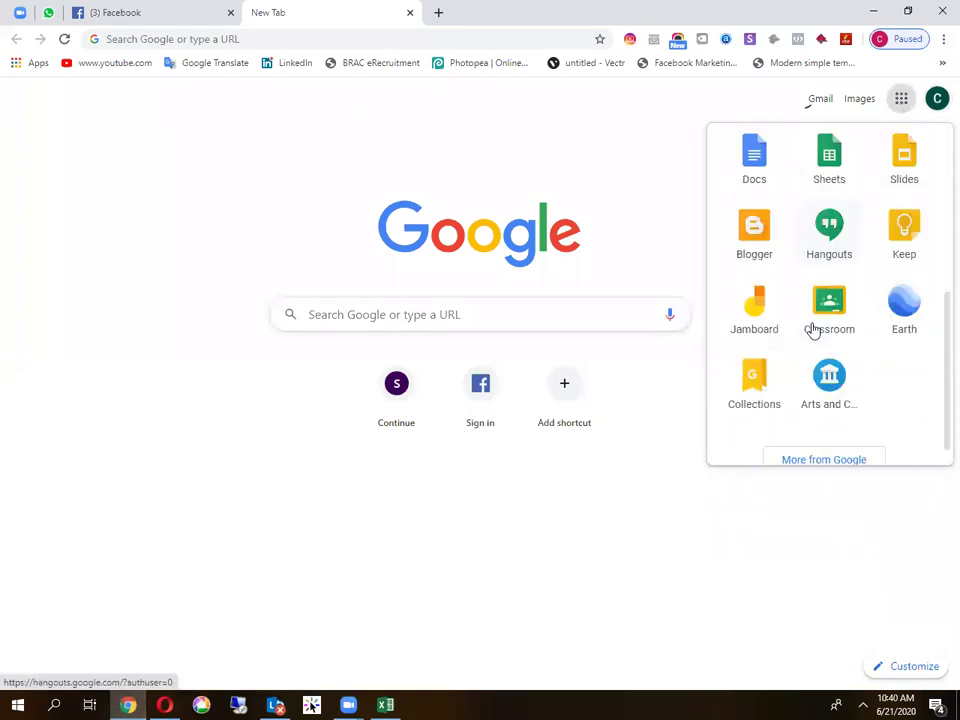
left_click(762, 212)
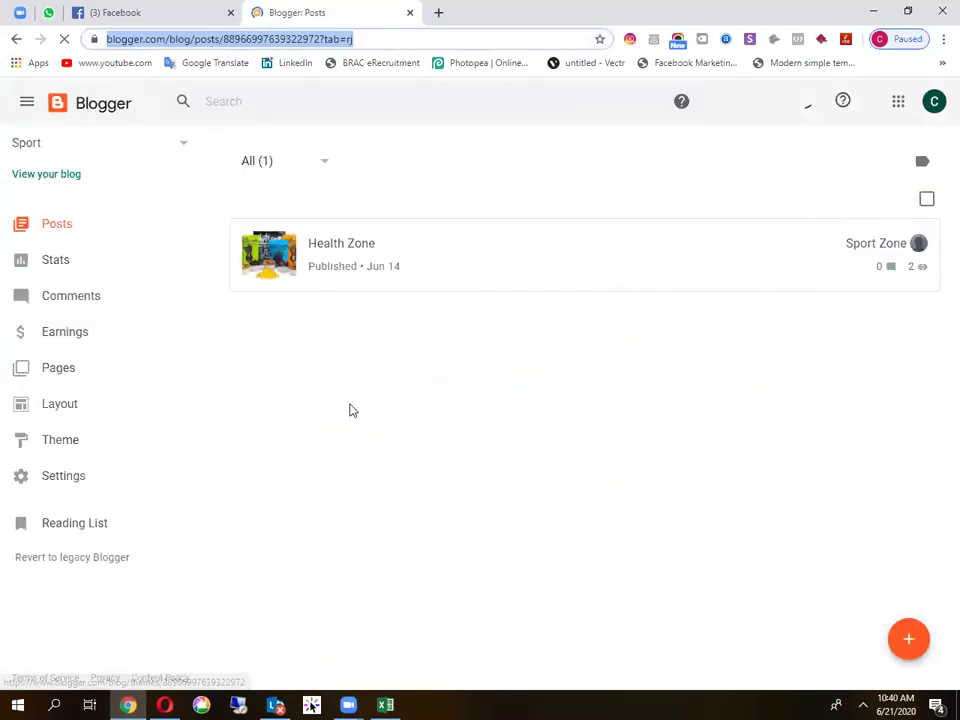
left_click(337, 256)
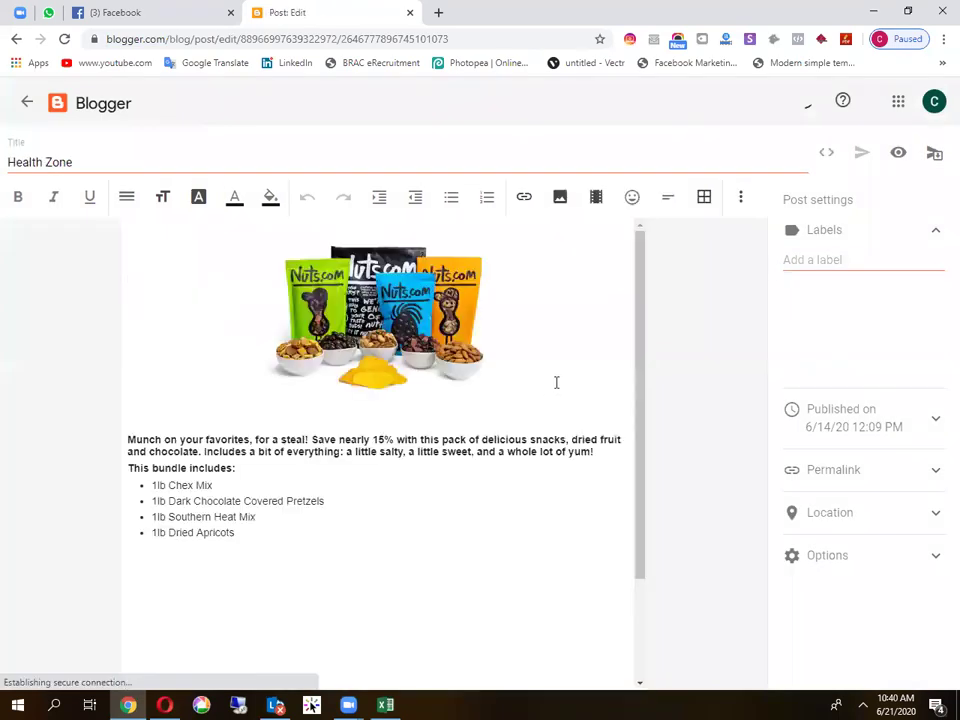
- Move the Nuts.com product image within the Health Zone post
scroll(453, 417, "down", 3)
scroll(451, 408, "up", 3)
scroll(455, 404, "down", 3)
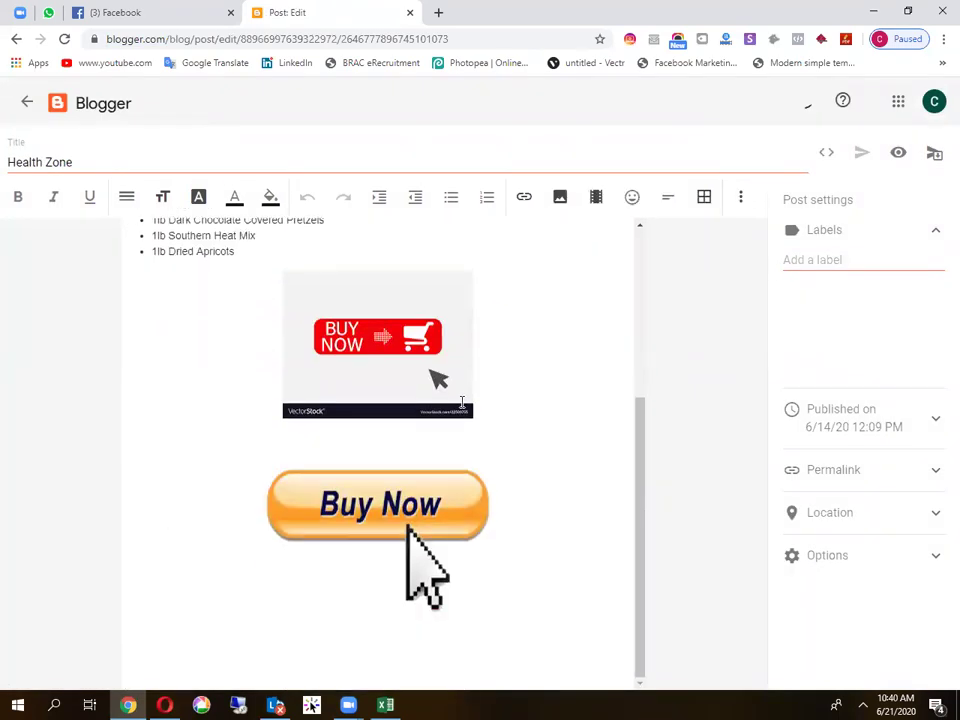
scroll(463, 401, "up", 3)
left_click_drag(297, 271, 187, 439)
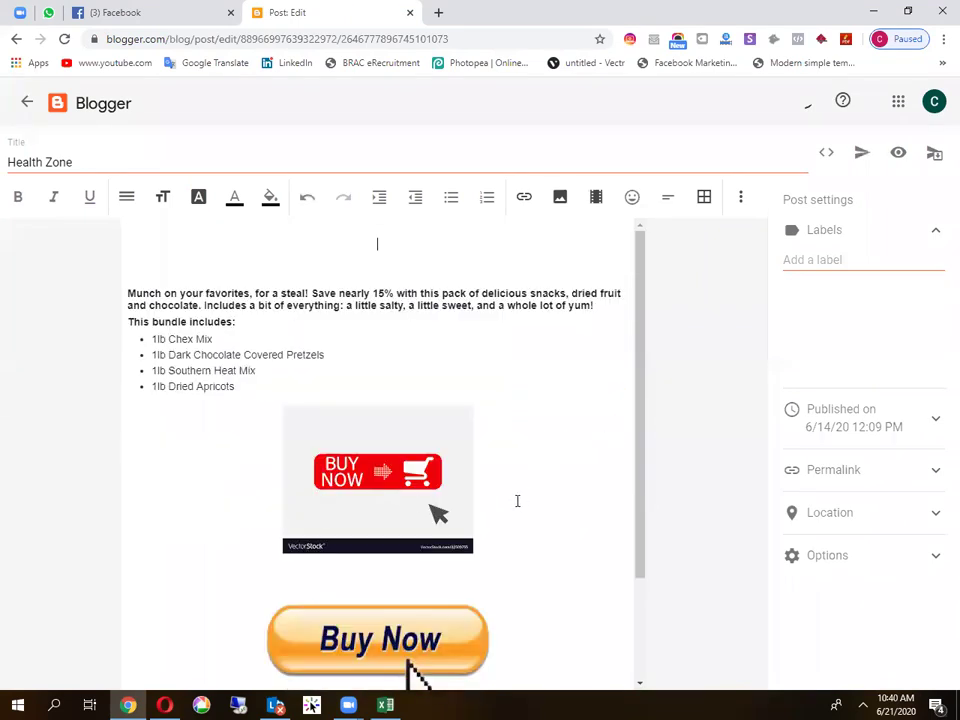
scroll(480, 491, "down", 1)
scroll(480, 490, "up", 1)
left_click_drag(128, 291, 246, 394)
left_click(235, 436)
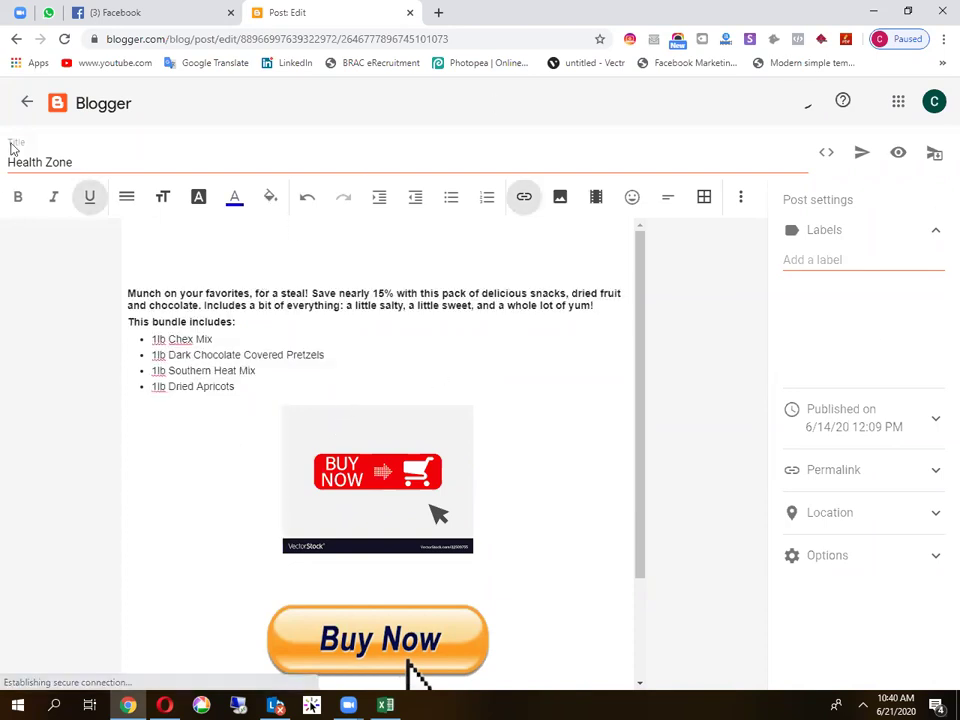
- Copy the blog post's web address and go to the Facebook tab
left_click(378, 38)
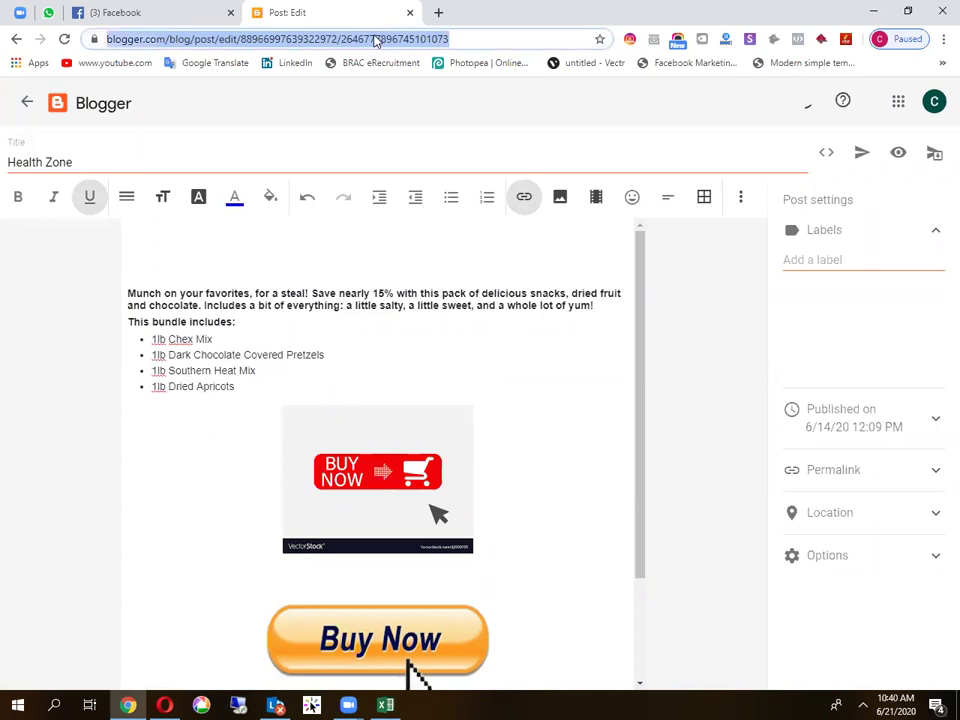
right_click(376, 39)
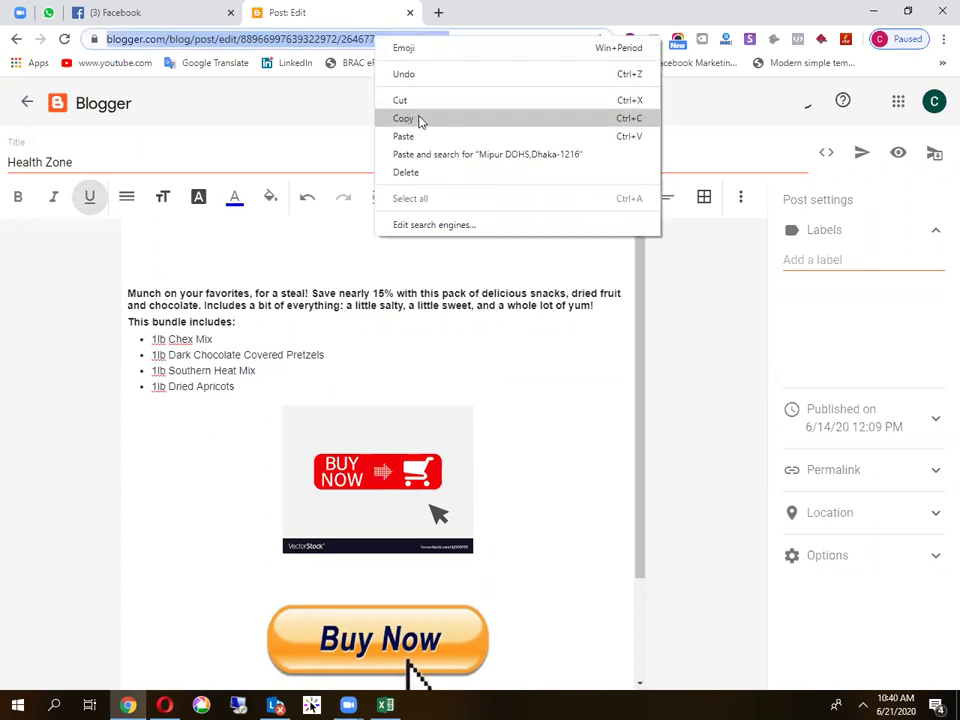
left_click(405, 118)
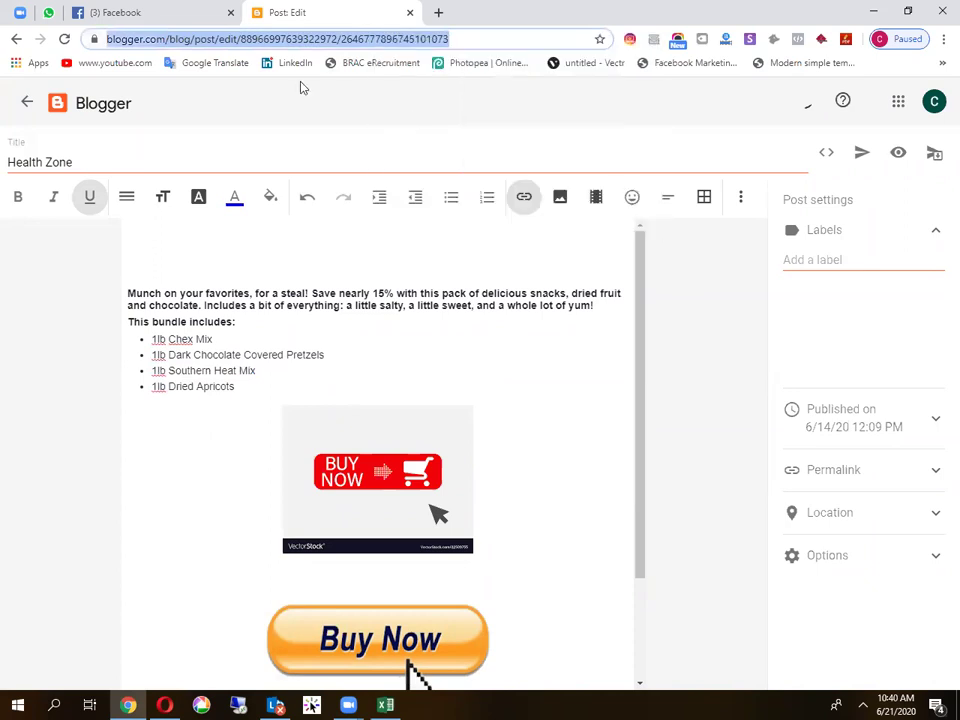
left_click(196, 39)
left_click_drag(226, 39, 104, 38)
right_click(150, 40)
left_click(157, 13)
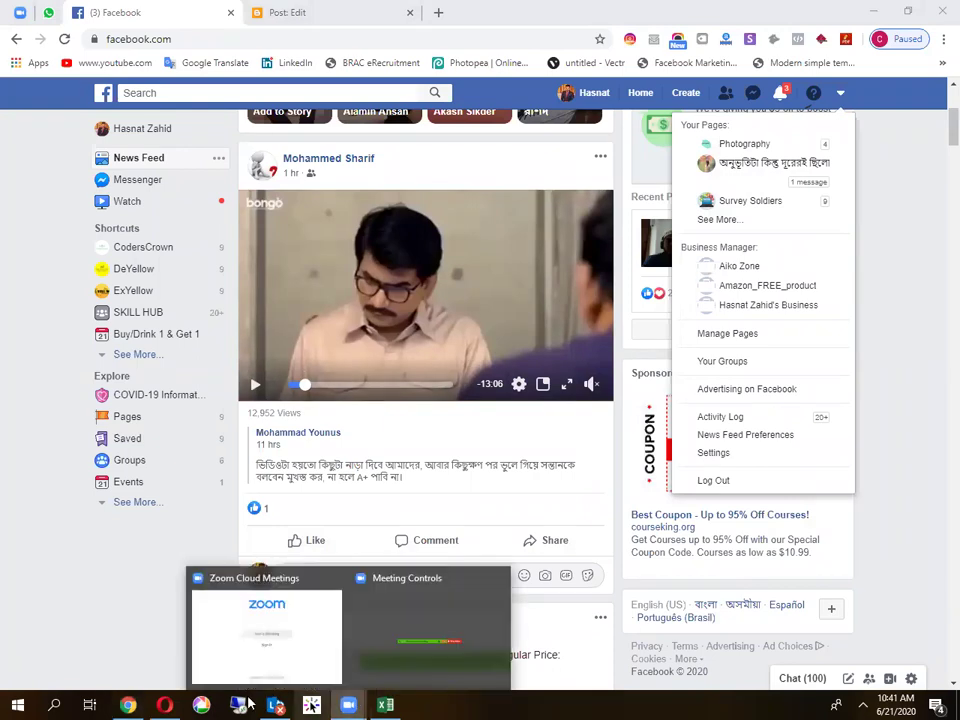
- Check the Opera form's Website field, leave it empty, and go back to Chrome
left_click(164, 705)
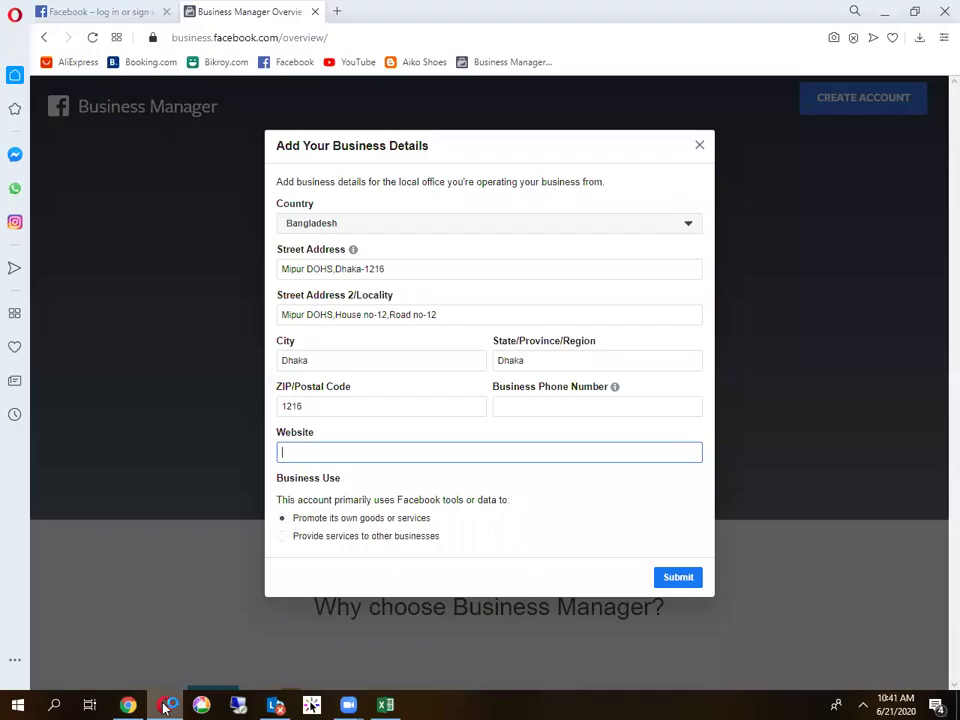
right_click(330, 452)
left_click(300, 454)
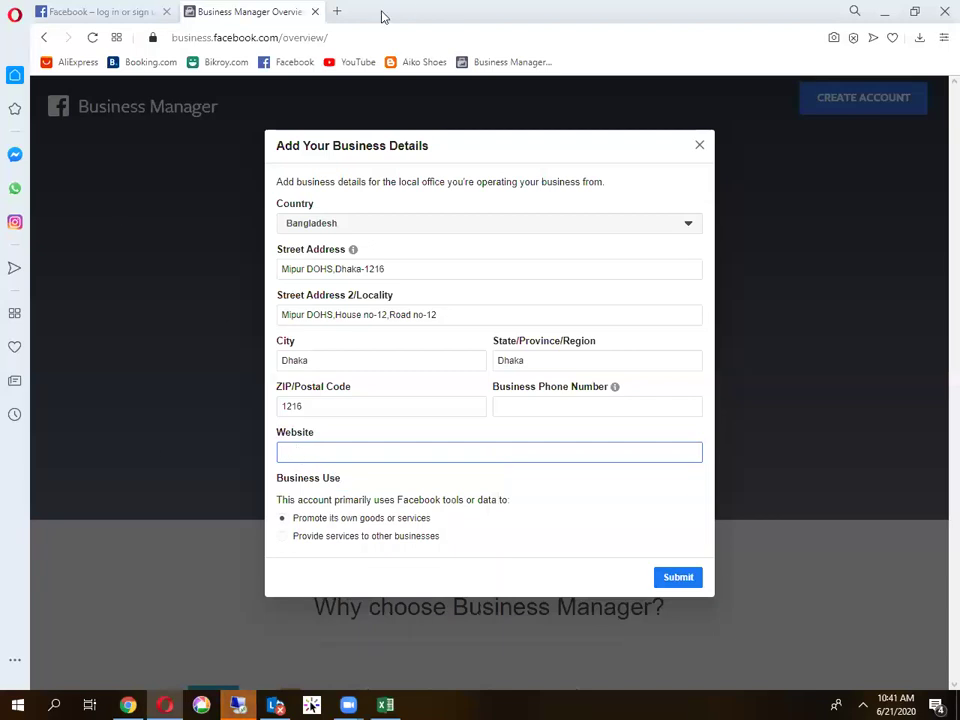
left_click(125, 705)
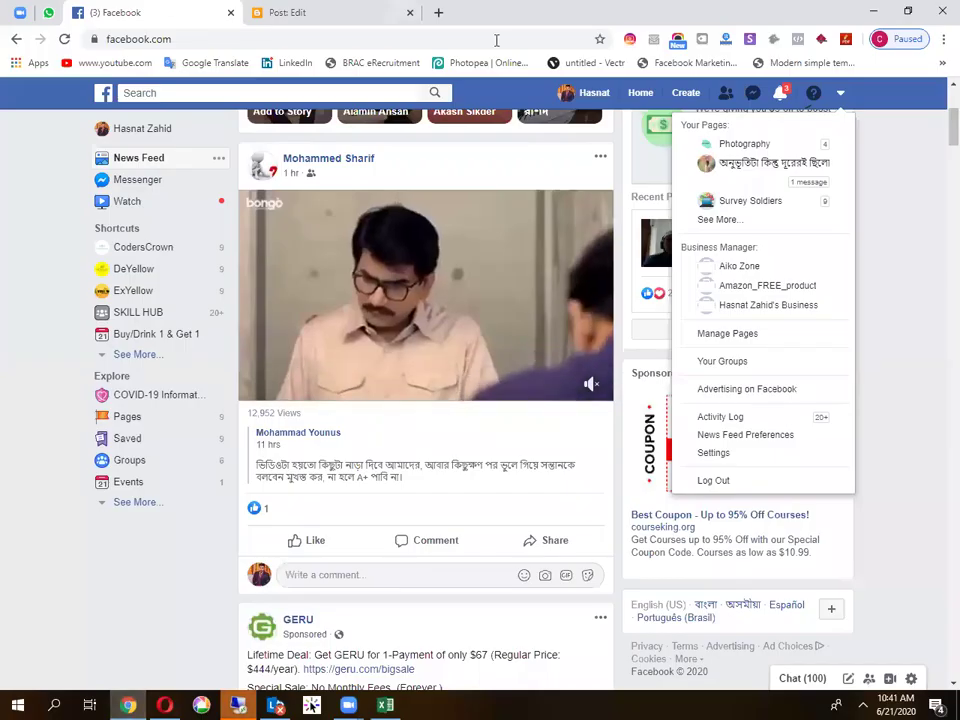
- Open the CodersCrown page from the Facebook account menu
left_click(841, 94)
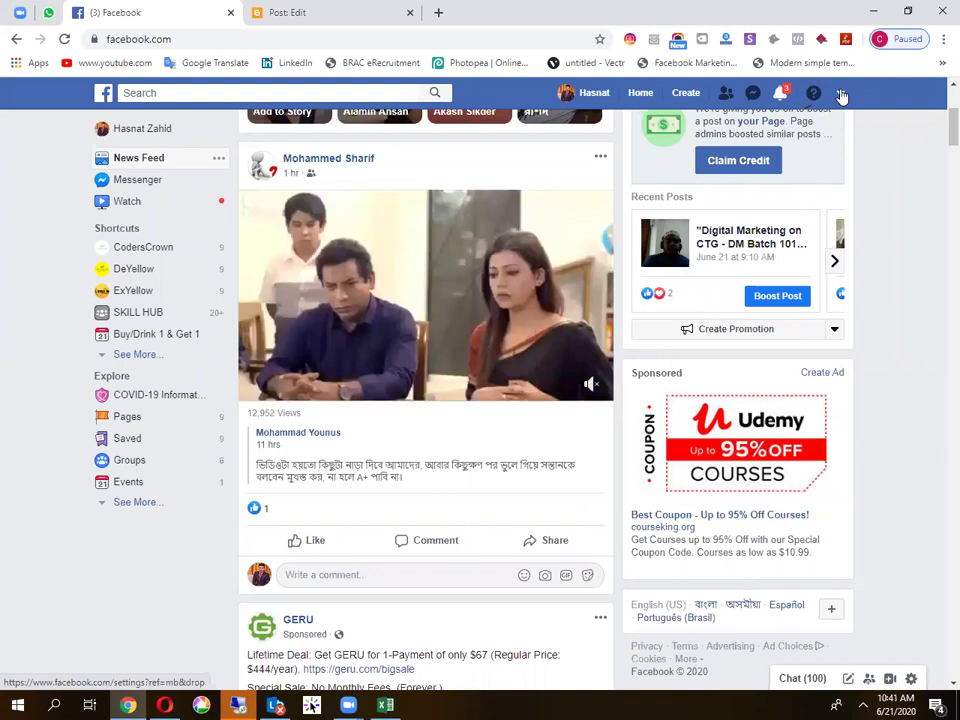
left_click(842, 94)
left_click(718, 219)
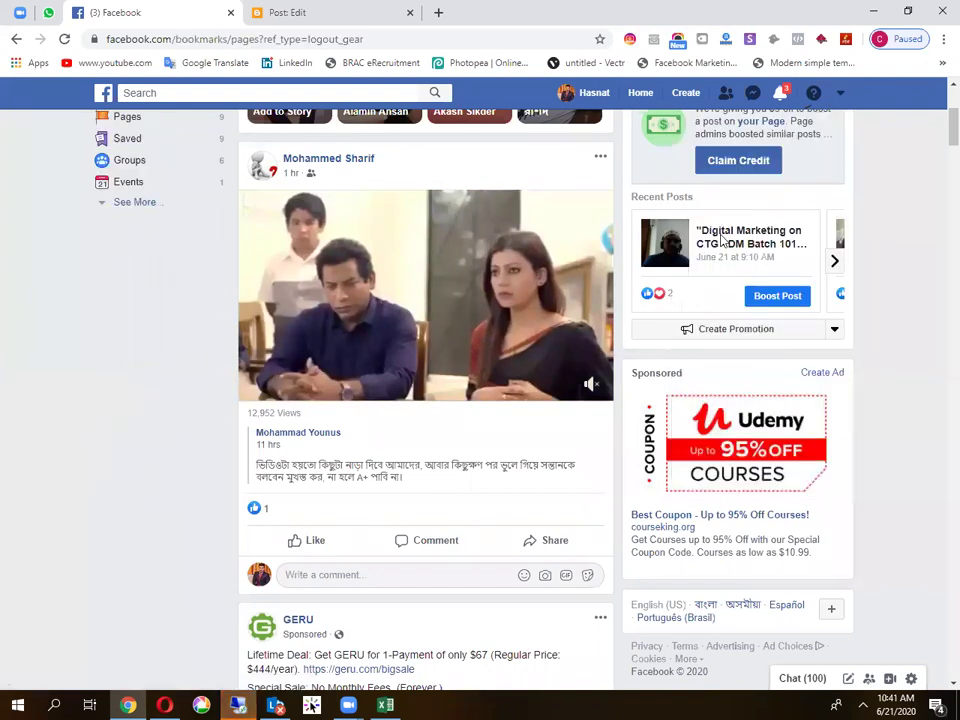
left_click(281, 286)
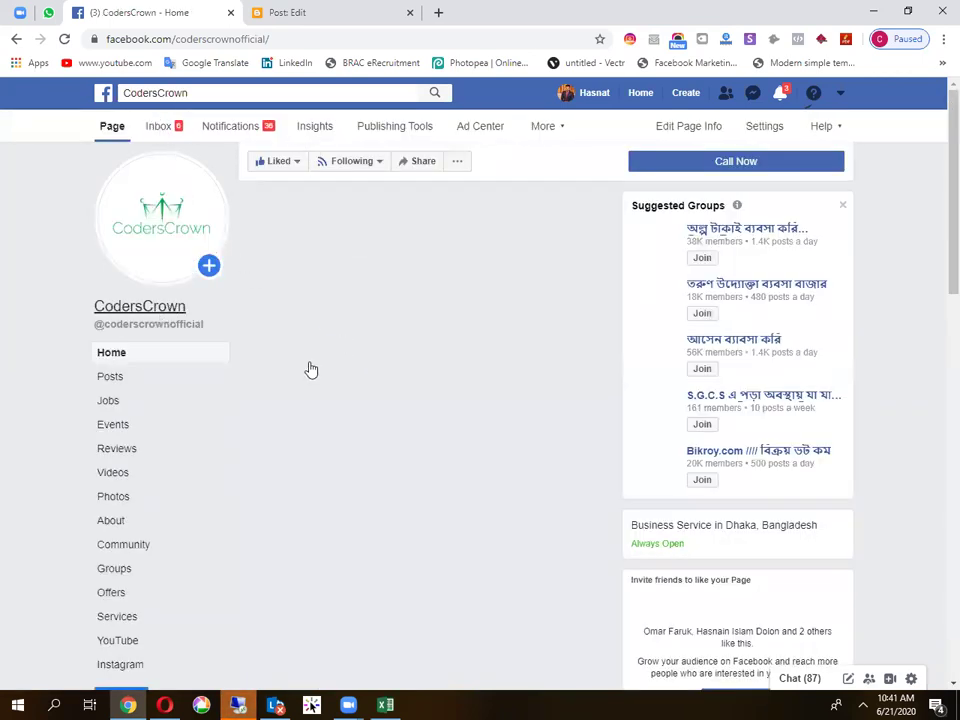
scroll(545, 476, "down", 4)
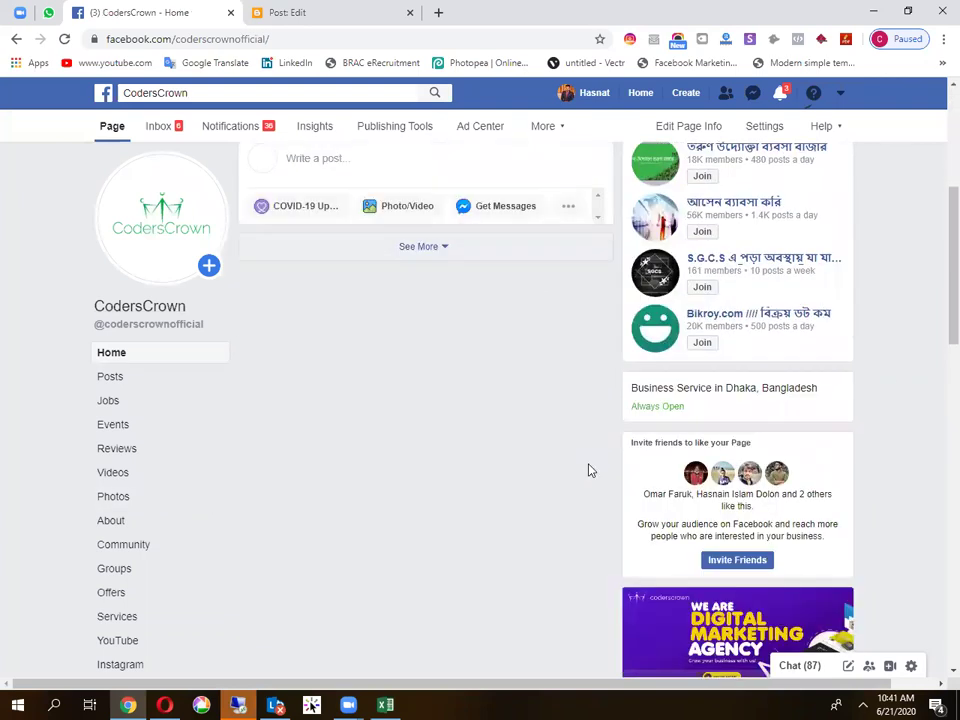
scroll(579, 471, "down", 3)
scroll(576, 461, "up", 6)
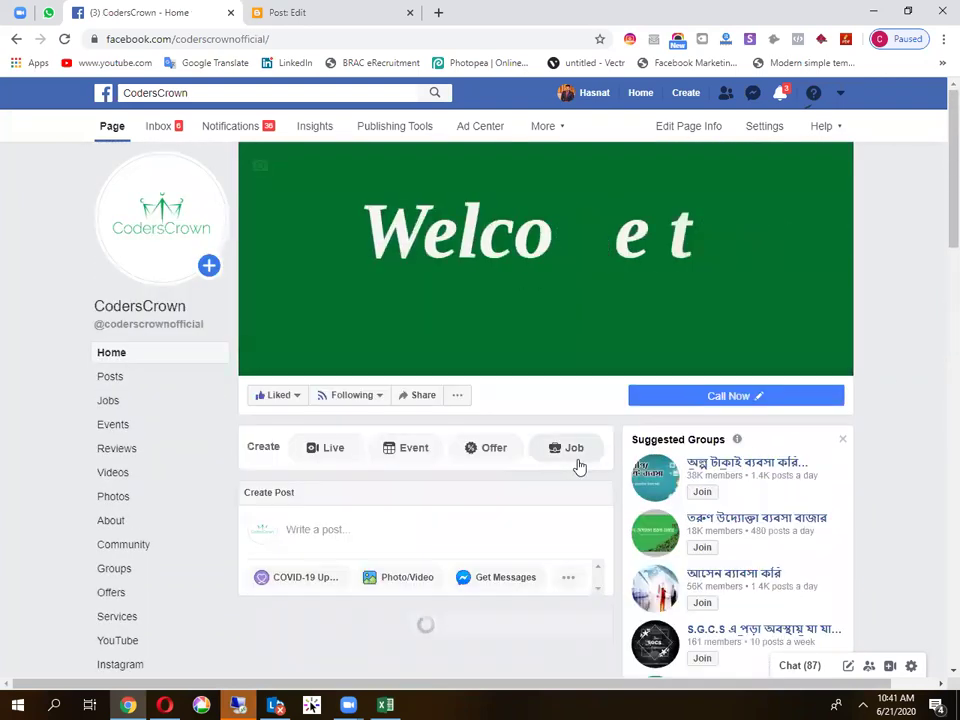
scroll(577, 467, "down", 4)
scroll(571, 470, "down", 5)
scroll(571, 472, "up", 5)
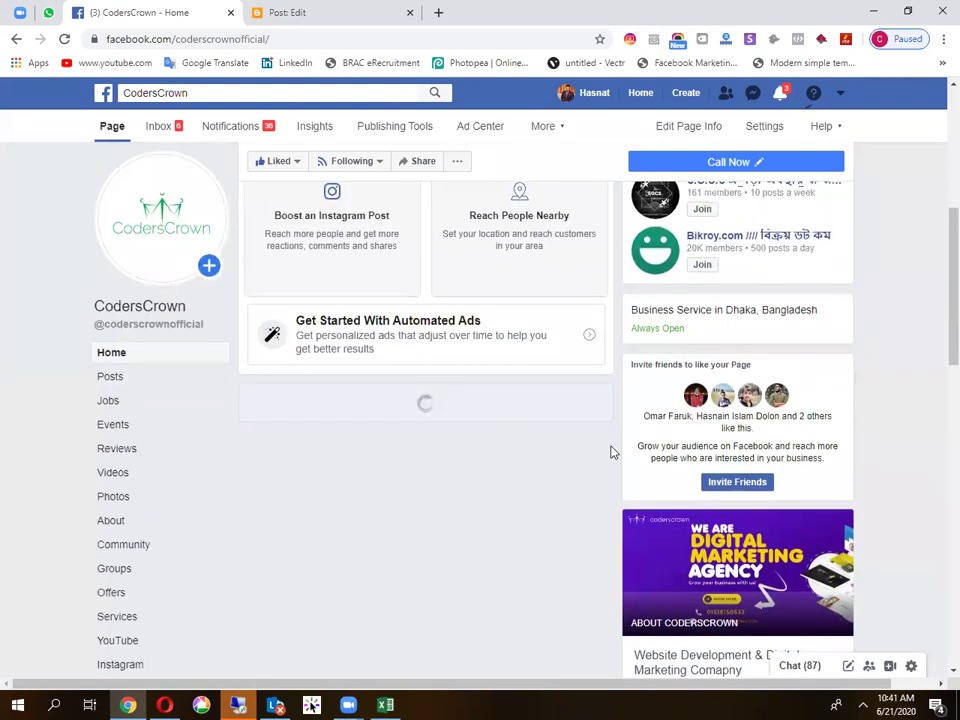
scroll(613, 452, "up", 2)
- Open the CodersCrown page link in a second tab
double_click(198, 309)
left_click(90, 312)
left_click_drag(94, 307, 92, 309)
left_click(6, 306)
right_click(128, 310)
left_click(154, 319)
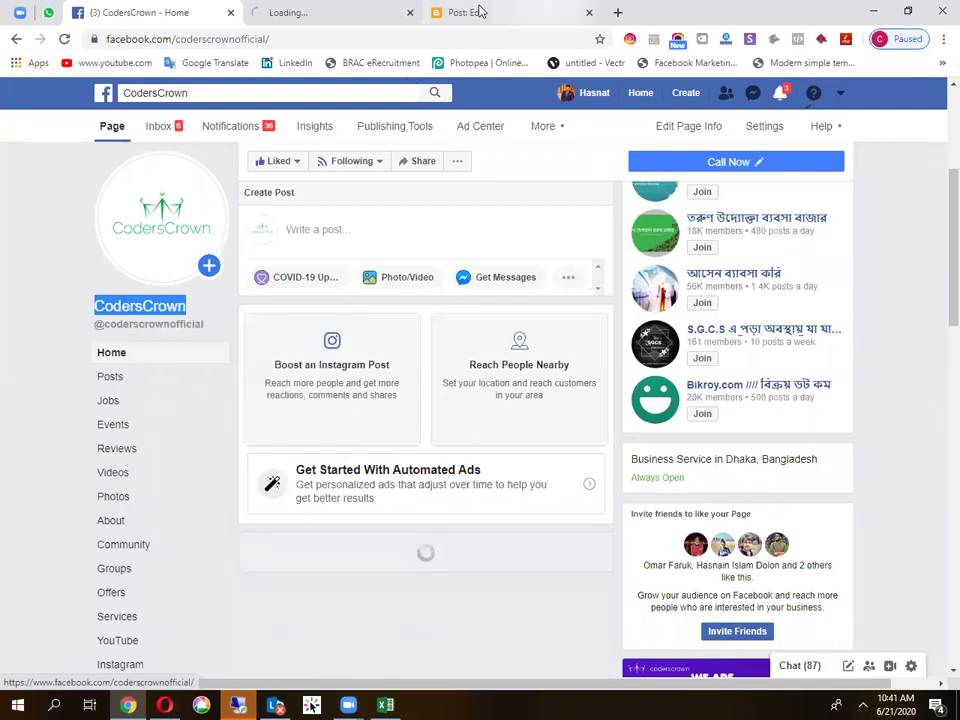
scroll(716, 450, "down", 5)
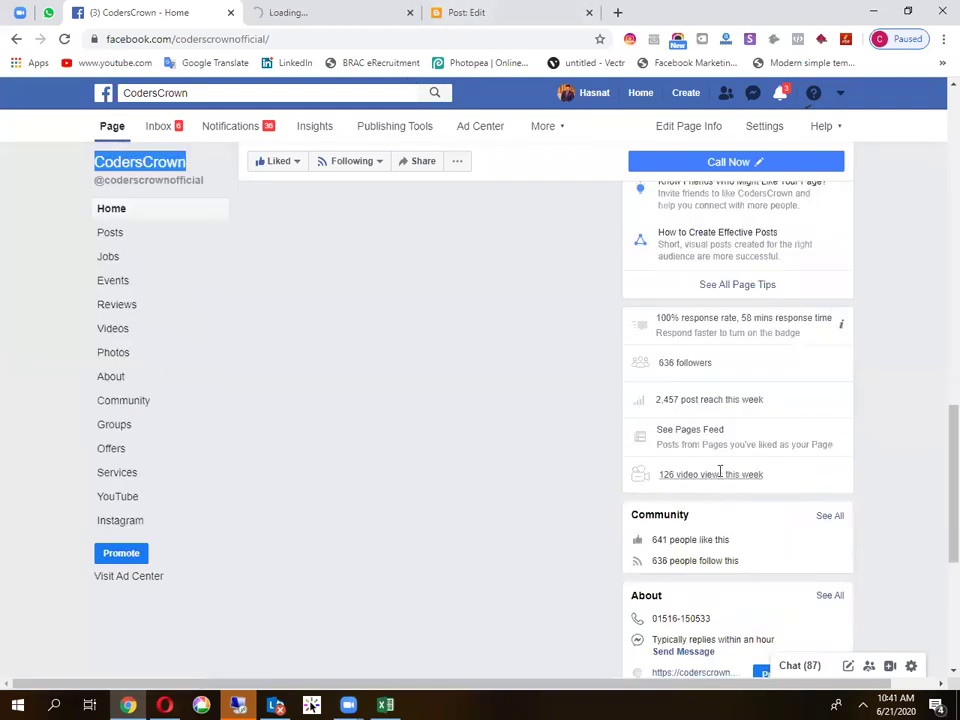
scroll(628, 443, "down", 4)
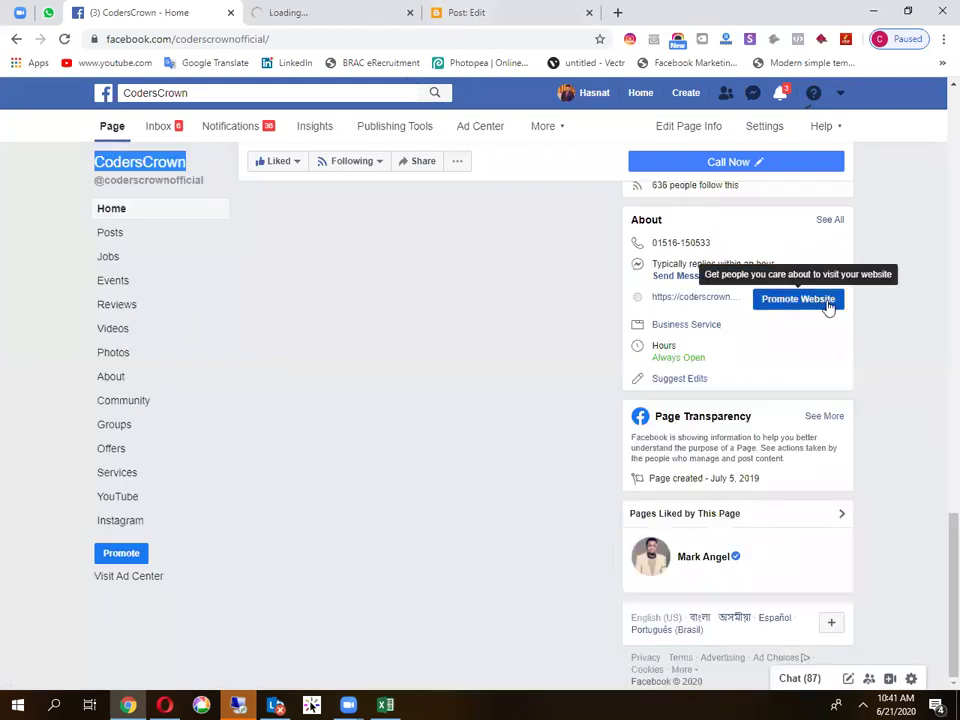
left_click(330, 13)
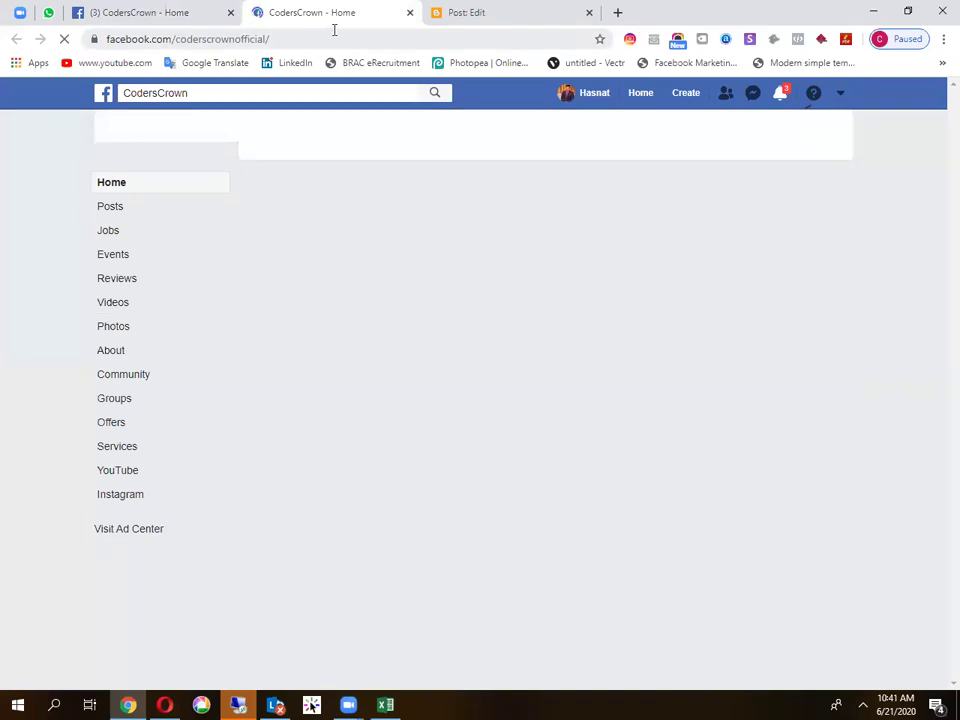
- Close the Remote Desktop Connection window and review both CodersCrown tabs
right_click(294, 686)
left_click(238, 705)
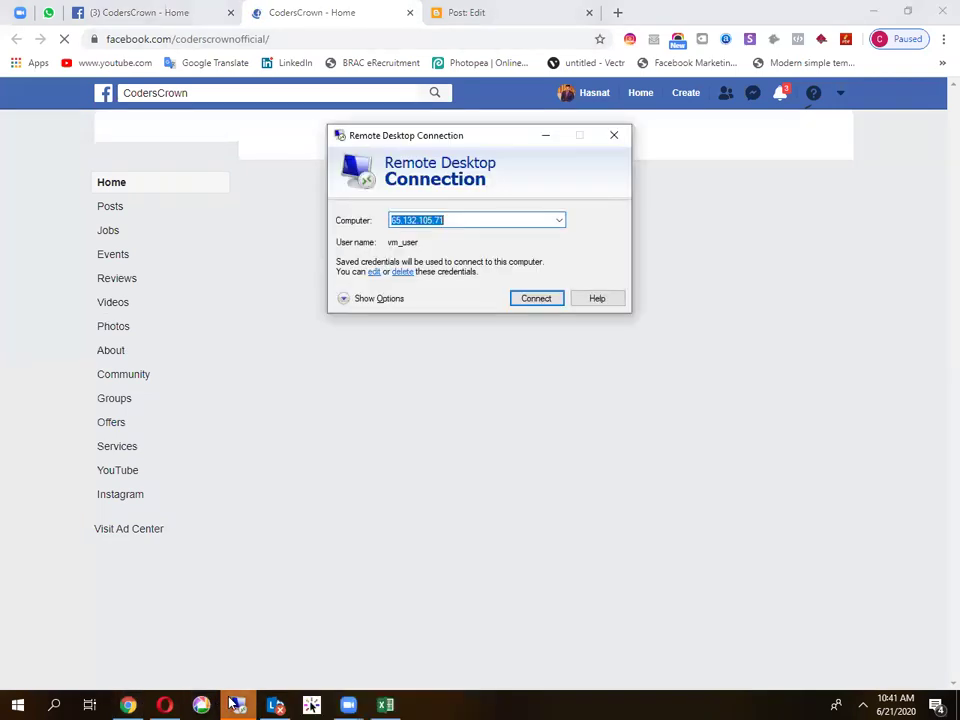
left_click(614, 135)
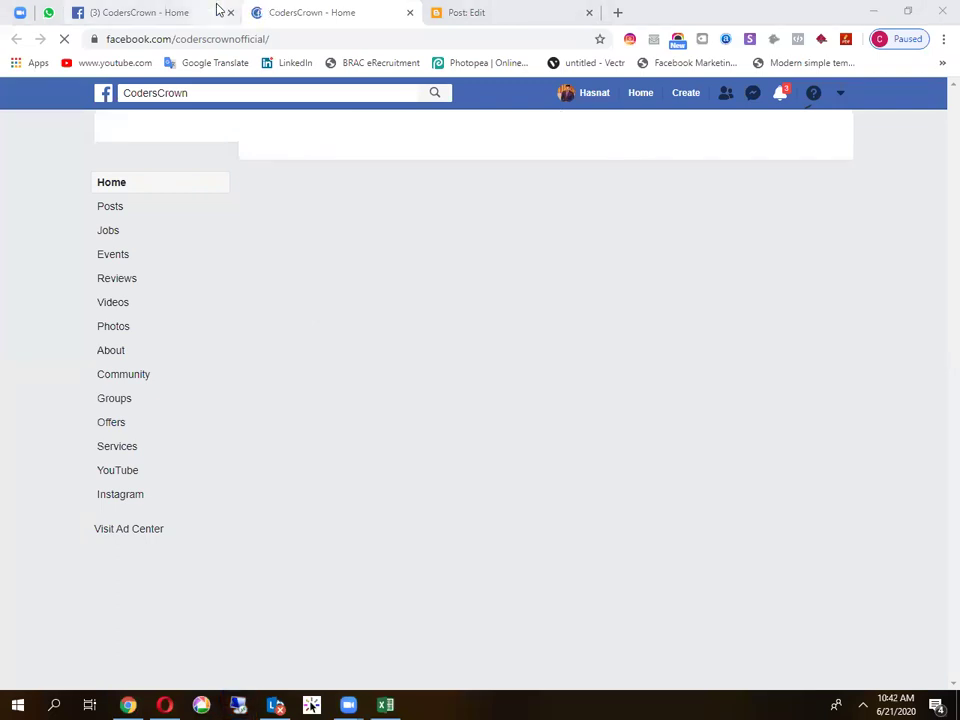
left_click(216, 8)
scroll(399, 246, "up", 5)
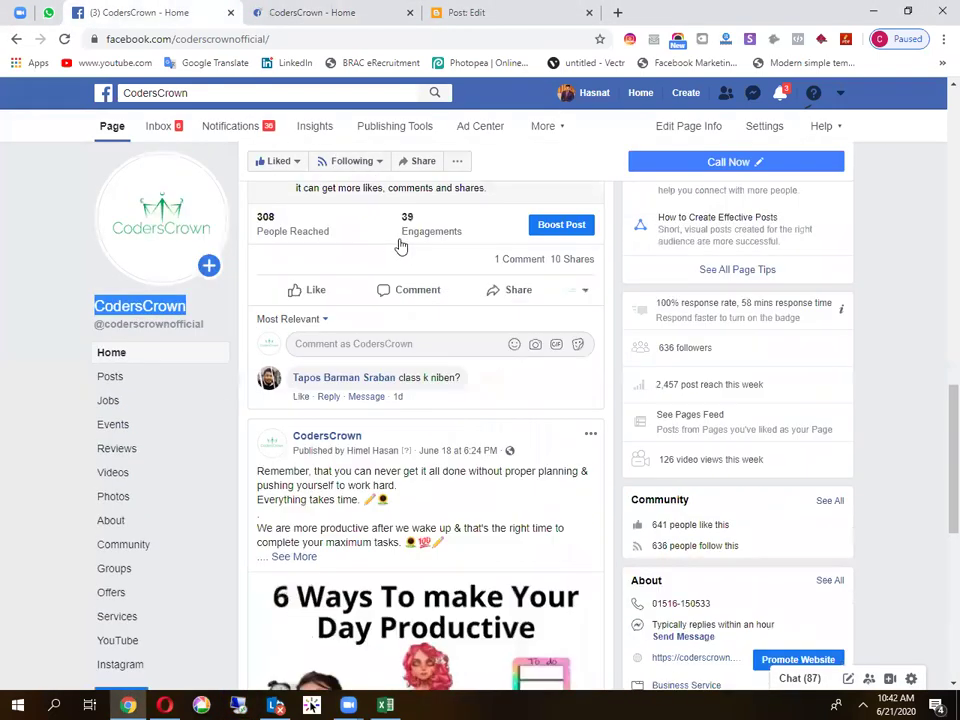
scroll(421, 272, "up", 10)
scroll(407, 270, "down", 10)
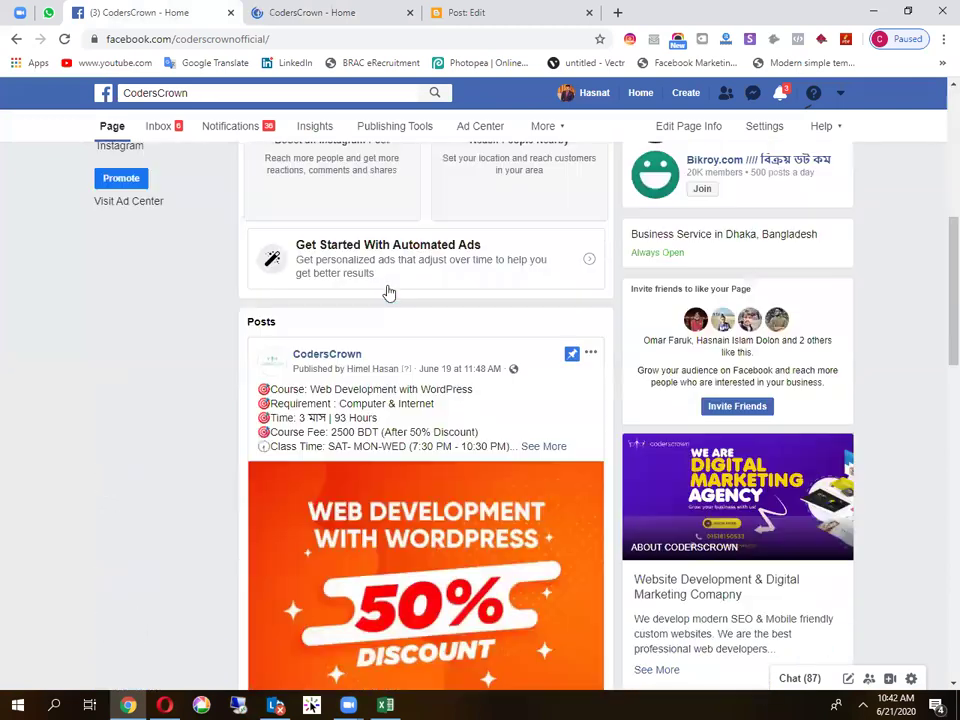
scroll(385, 293, "up", 2)
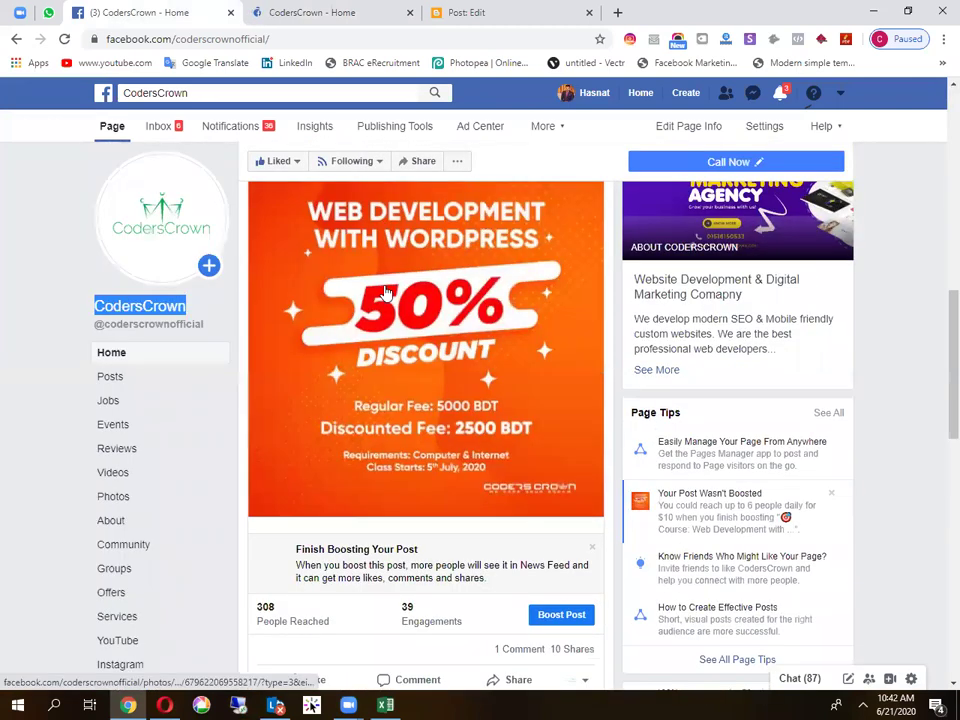
left_click(352, 12)
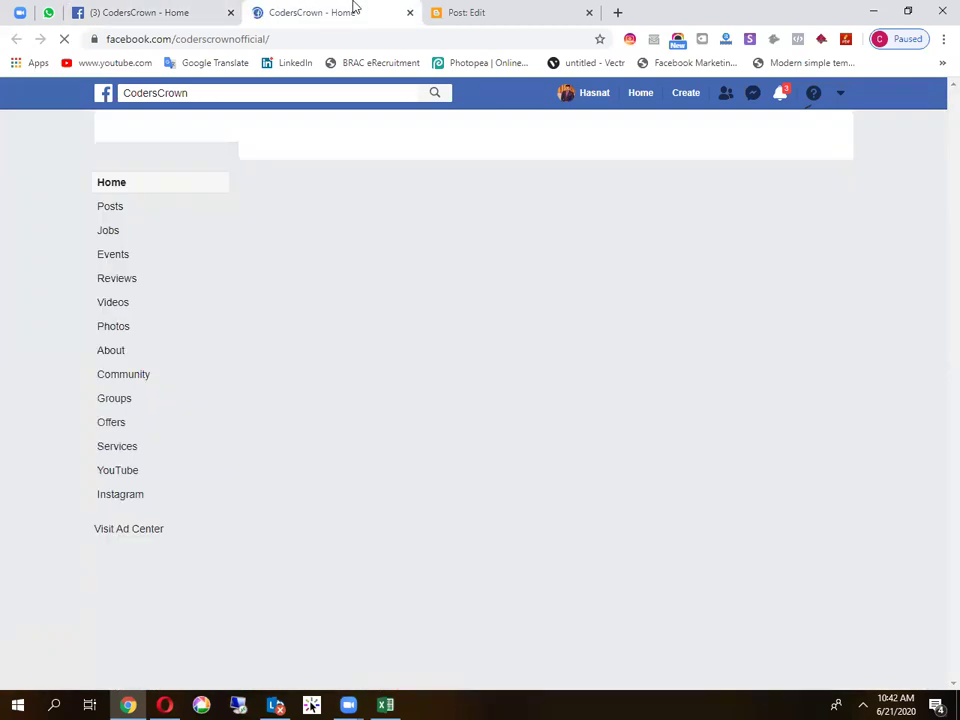
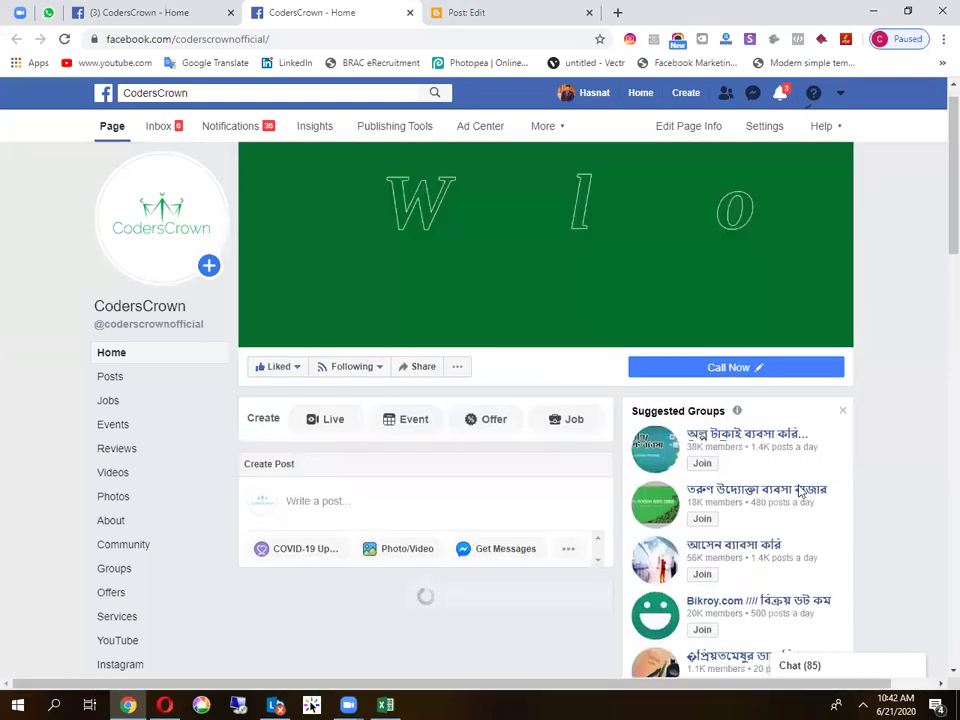
- Open the CodersCrown website link from the page's About section in a new tab
scroll(705, 520, "down", 15)
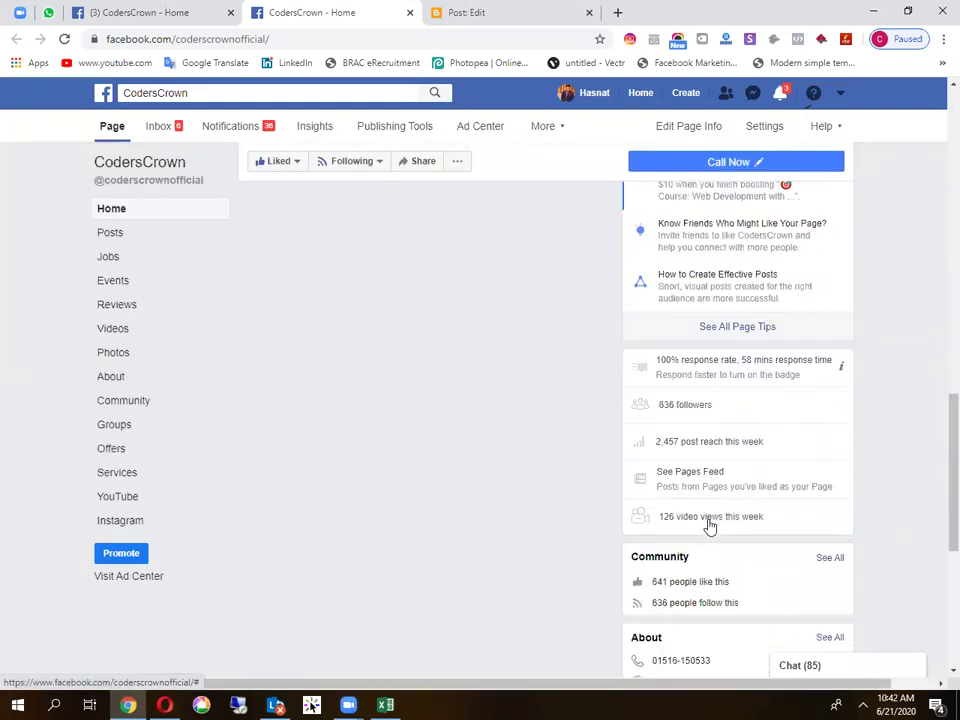
scroll(705, 522, "down", 3)
right_click(696, 523)
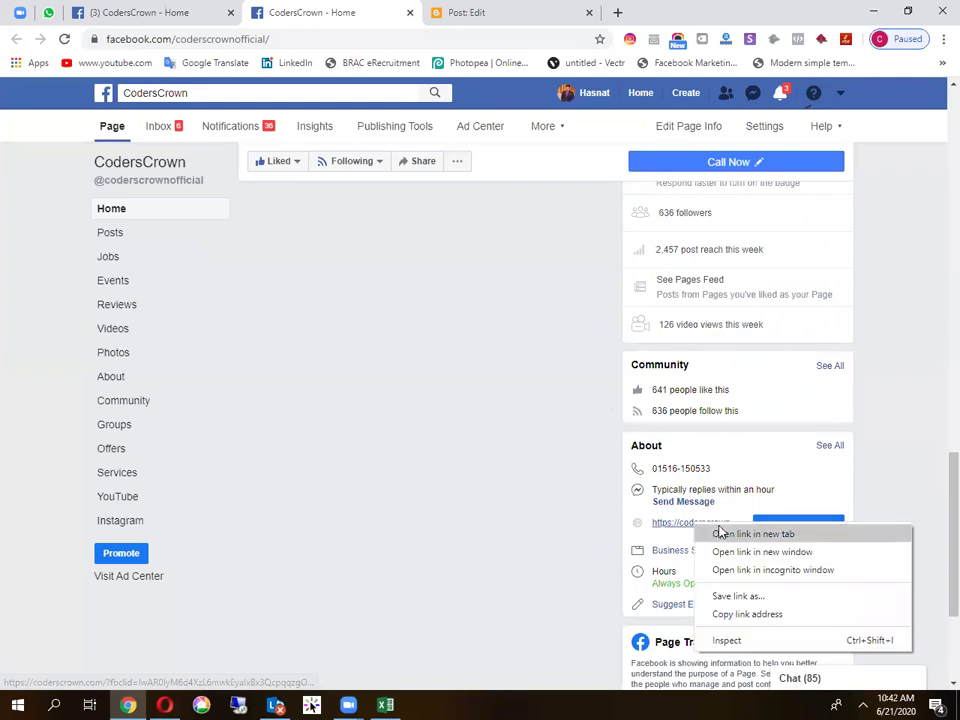
left_click(721, 533)
- Close the Blogger post editor without saving, along with the extra CodersCrown and website tabs
left_click(752, 19)
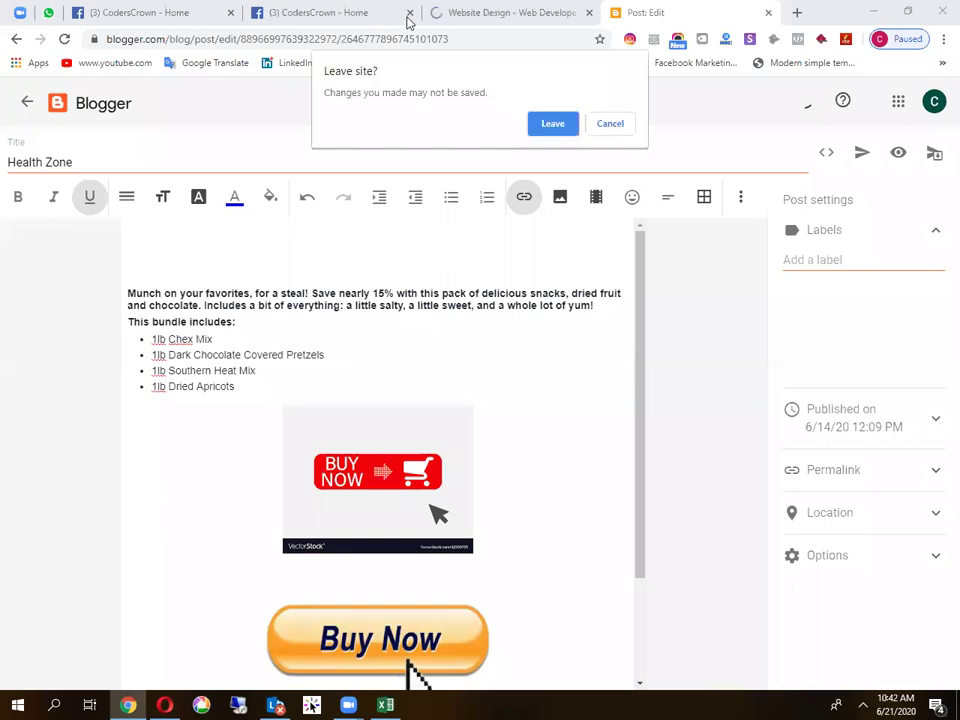
left_click(559, 124)
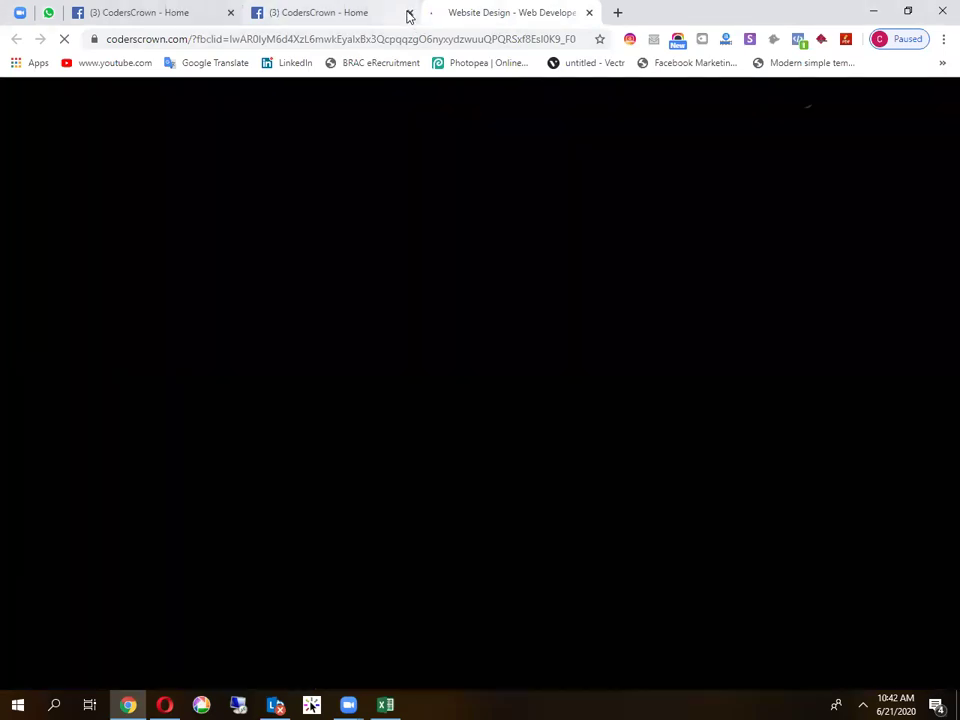
left_click(410, 13)
left_click(410, 13)
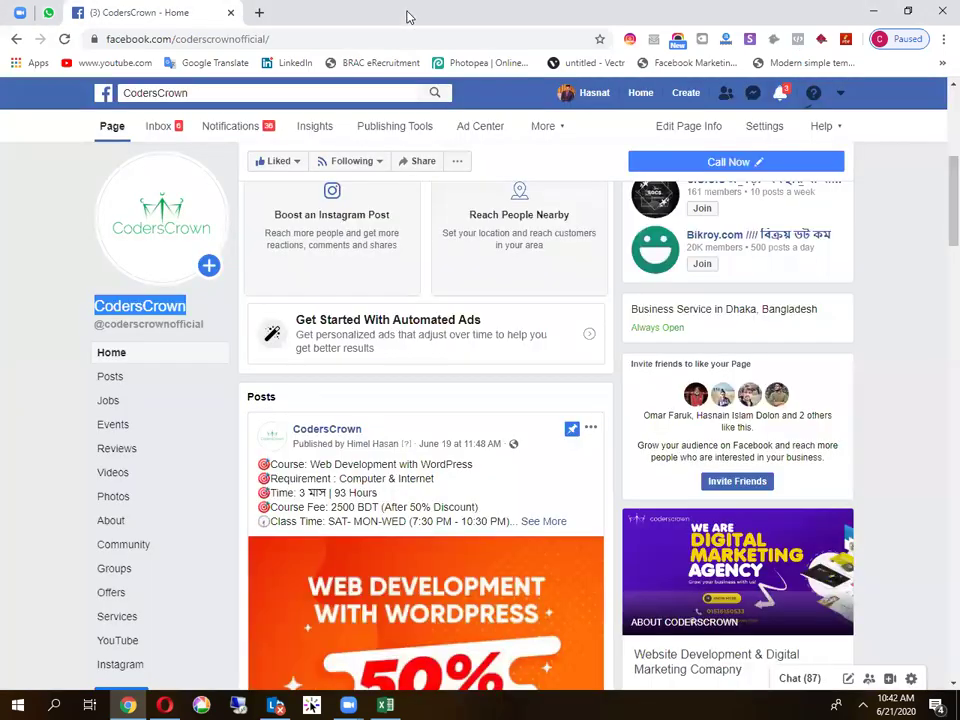
- Open Blogger from the Google apps list in a fresh tab, then close it
left_click(260, 13)
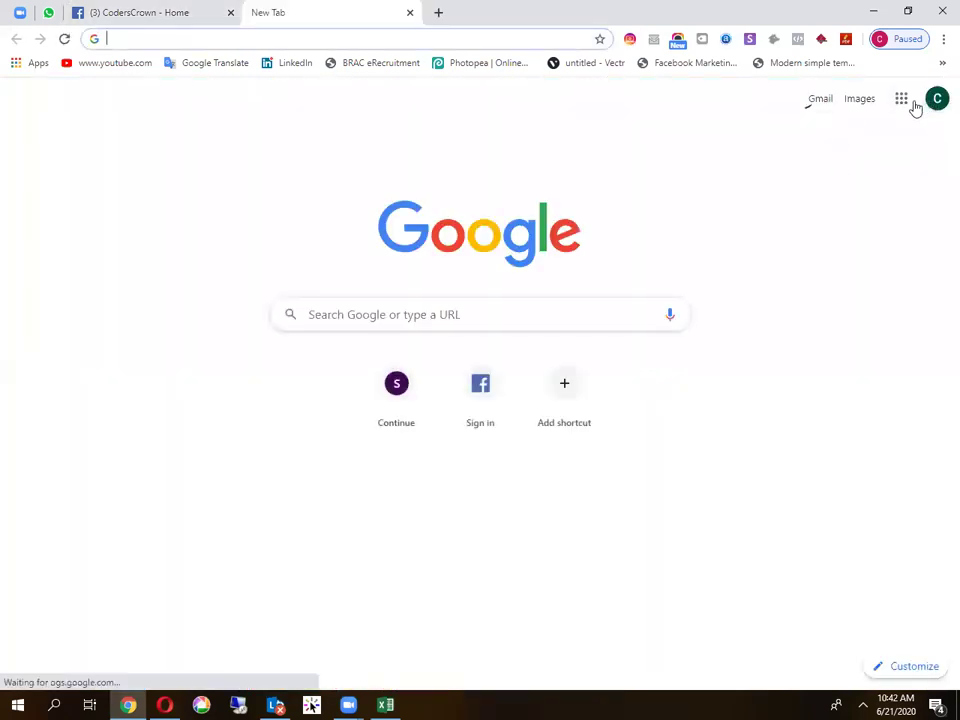
left_click(901, 100)
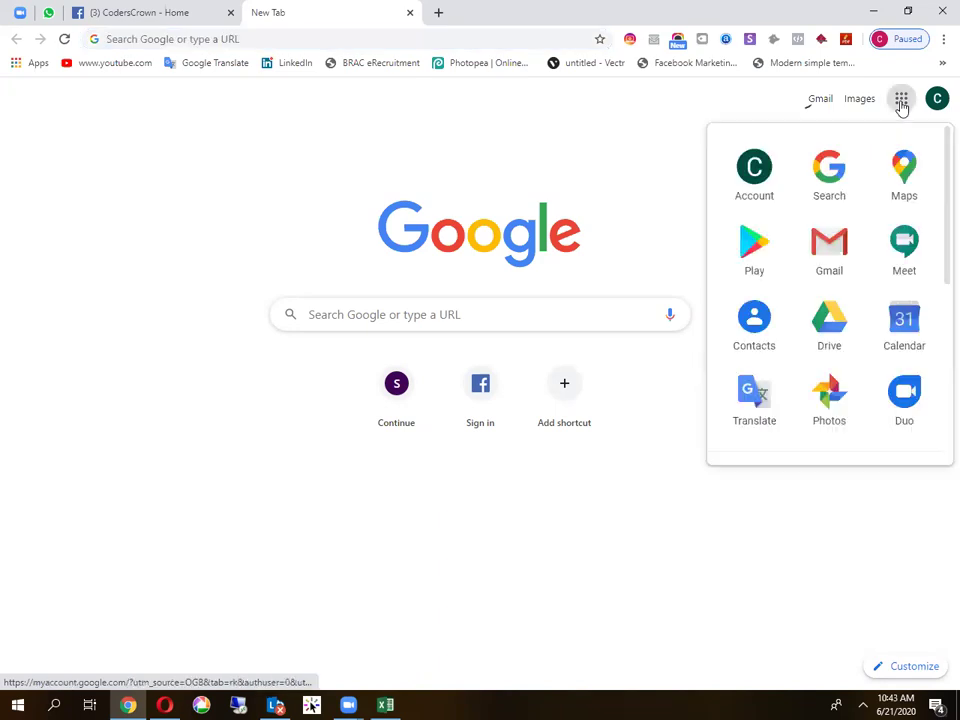
scroll(790, 310, "down", 3)
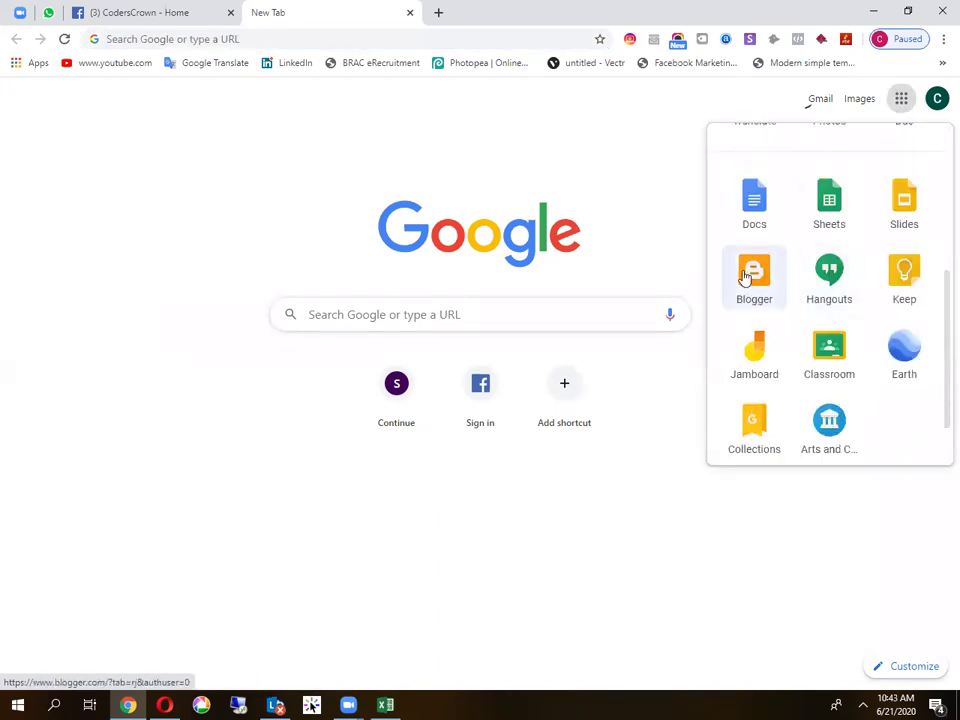
left_click(747, 280)
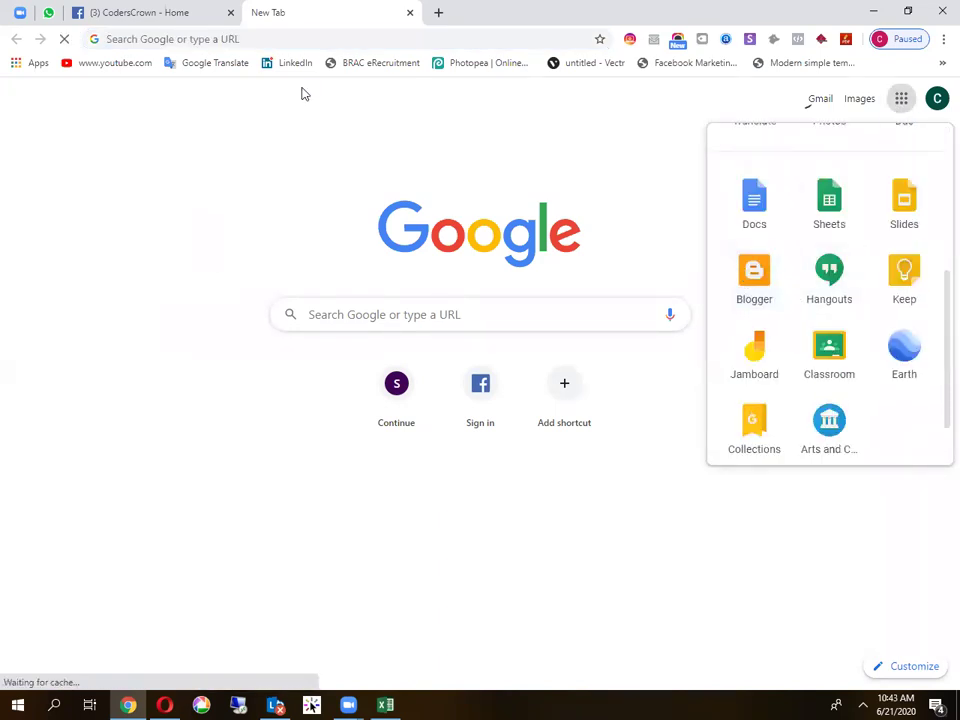
left_click(411, 14)
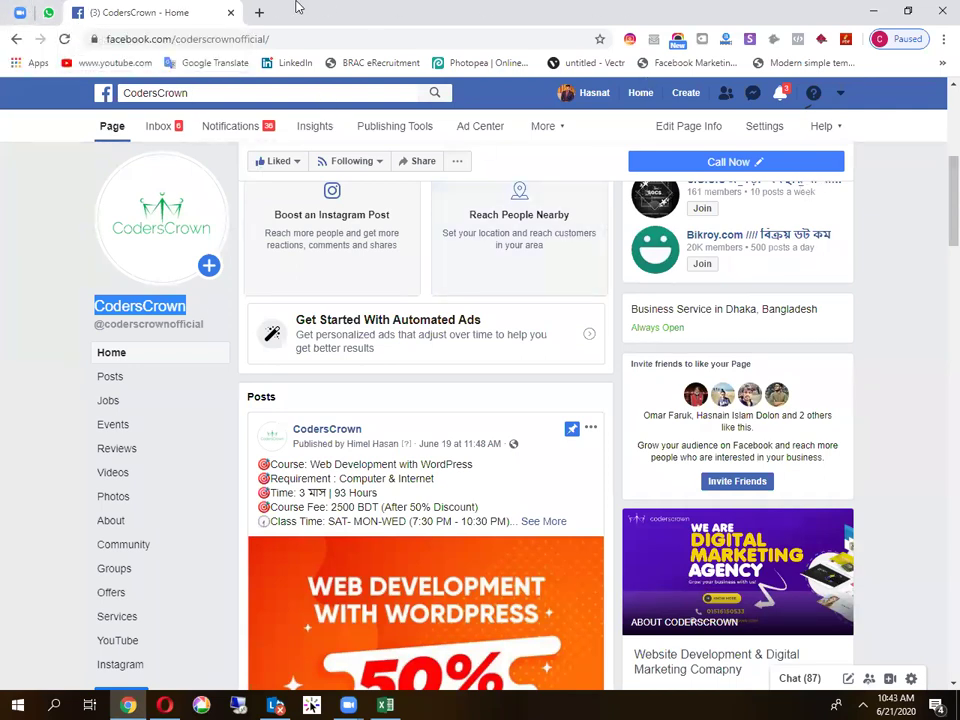
- Reopen coderscrown.com from the About link in a new tab and select its address
scroll(595, 577, "down", 5)
scroll(790, 465, "down", 5)
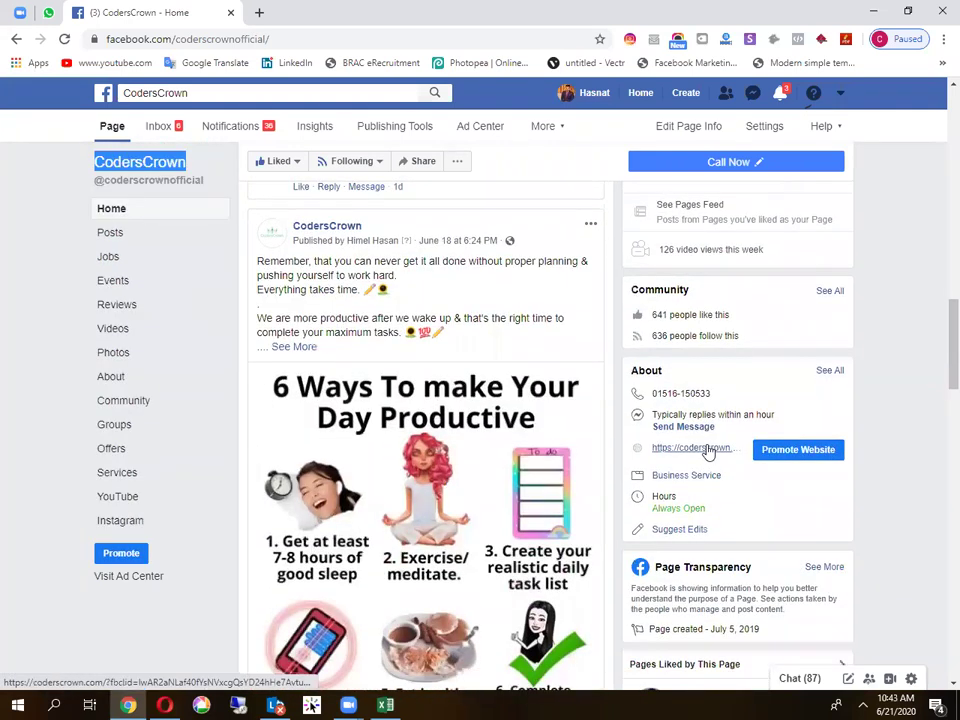
key("super")
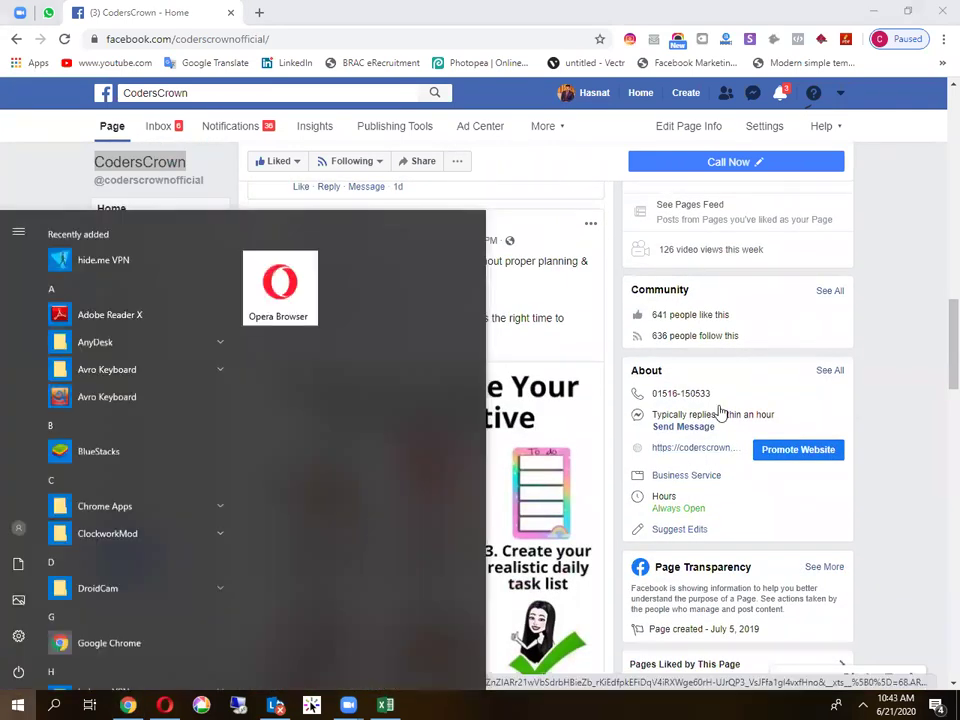
left_click(806, 480)
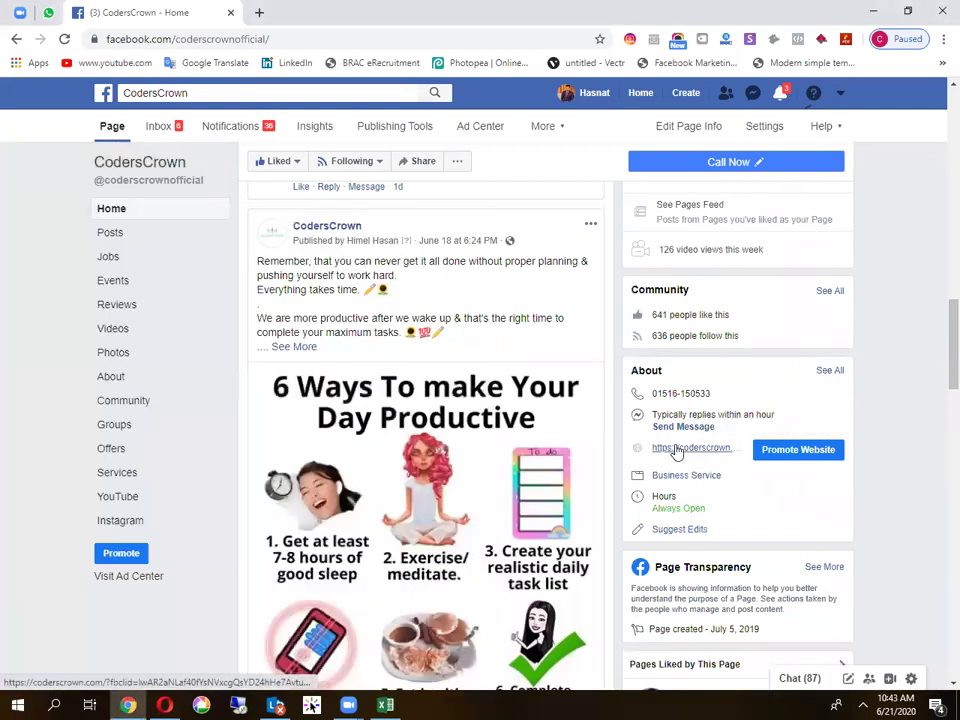
left_click(677, 450)
left_click(340, 12)
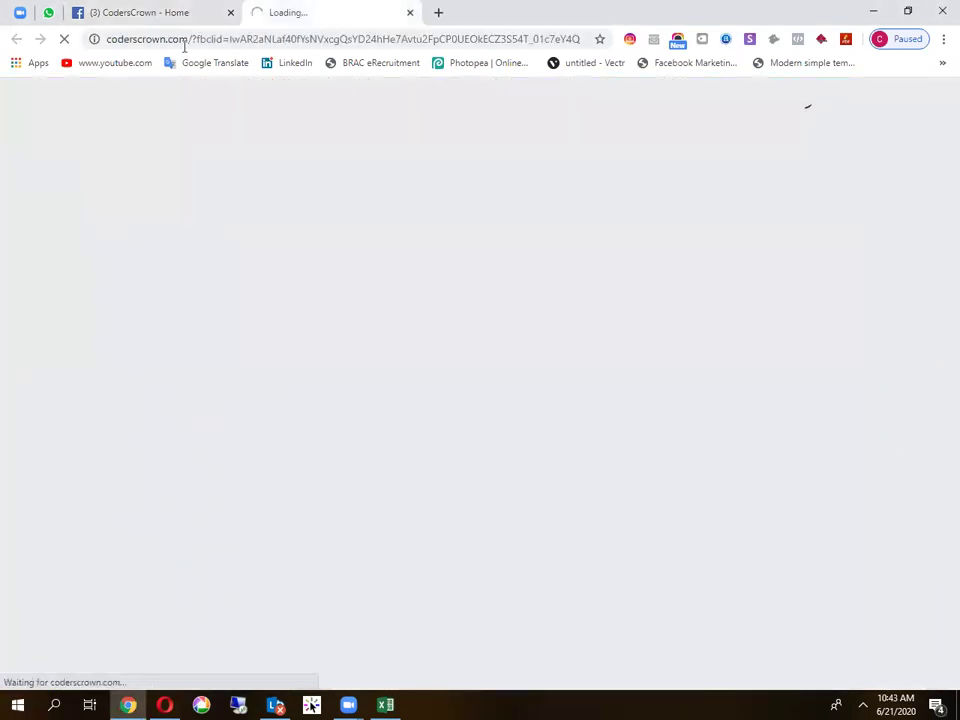
left_click_drag(189, 39, 106, 57)
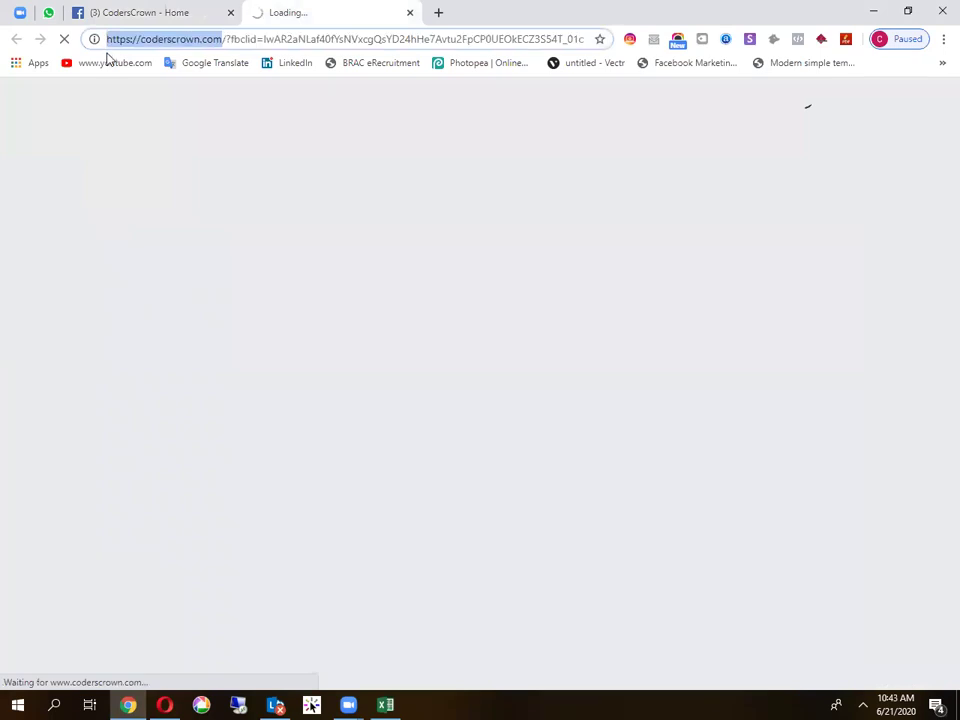
key("ctrl+a")
key("ctrl+c")
left_click(152, 705)
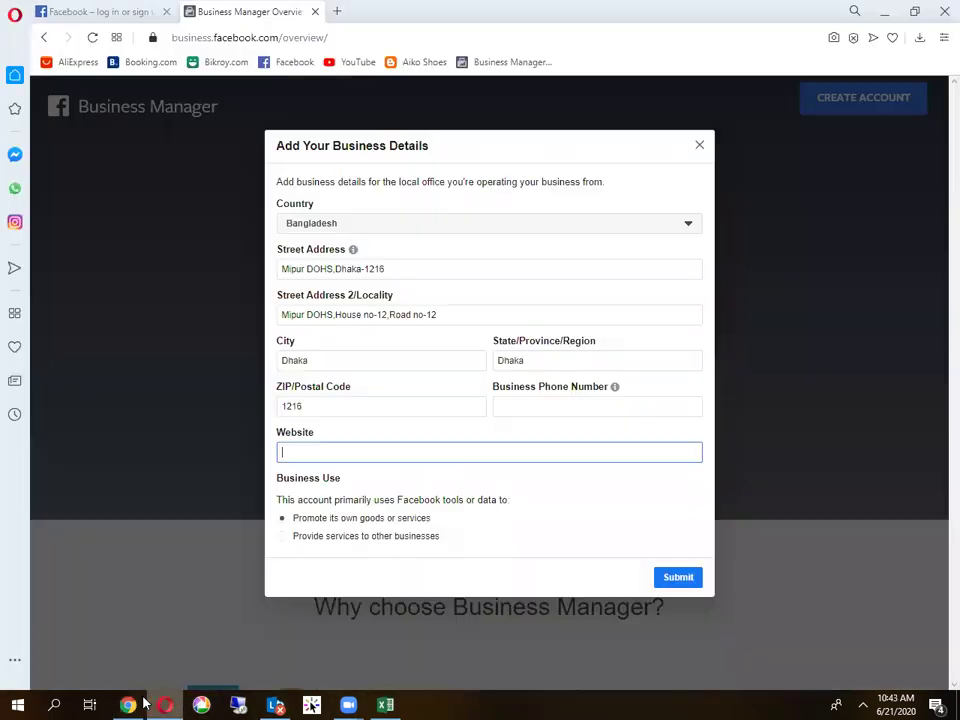
key("ctrl+v")
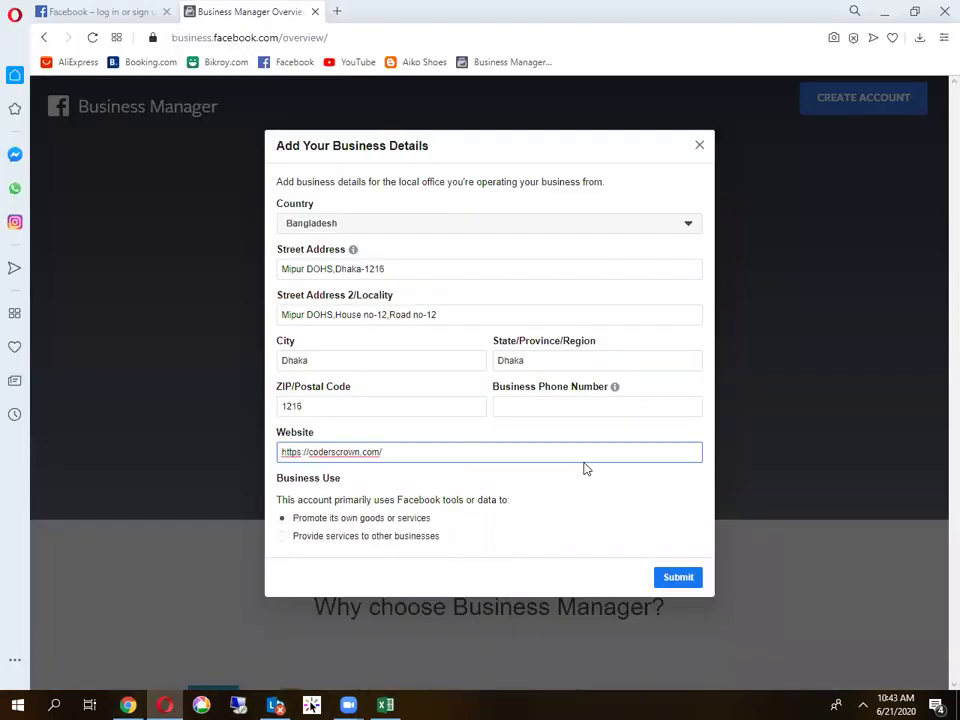
key("BackSpace")
- Keep 'Promote its own goods or services', enter the business phone number, and submit
left_click(282, 538)
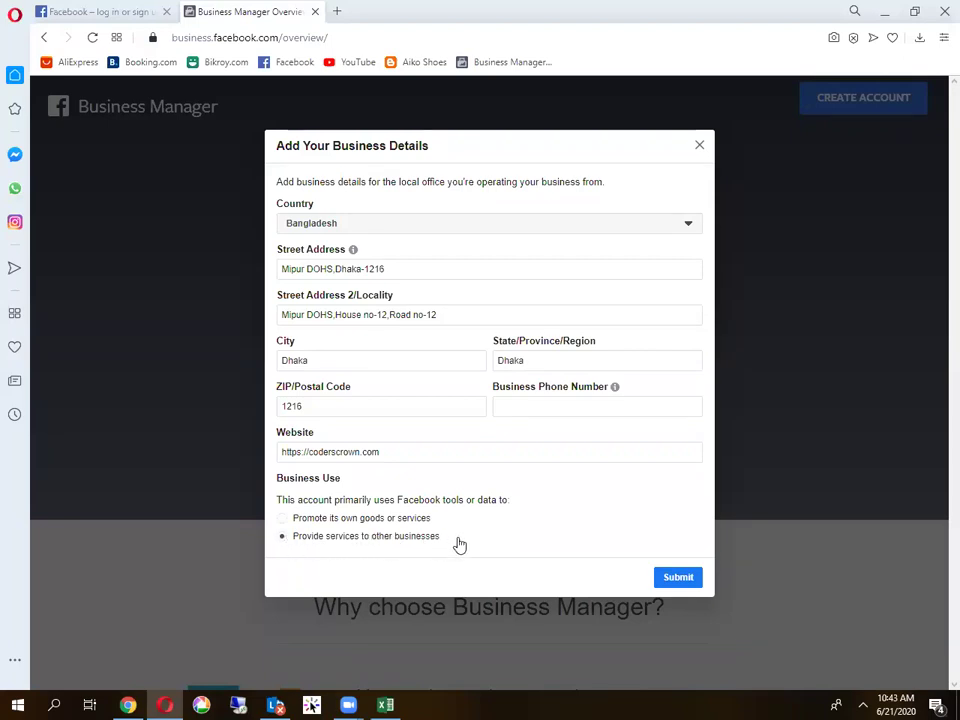
left_click_drag(302, 553, 394, 559)
left_click(321, 544)
left_click(282, 518)
left_click(576, 406)
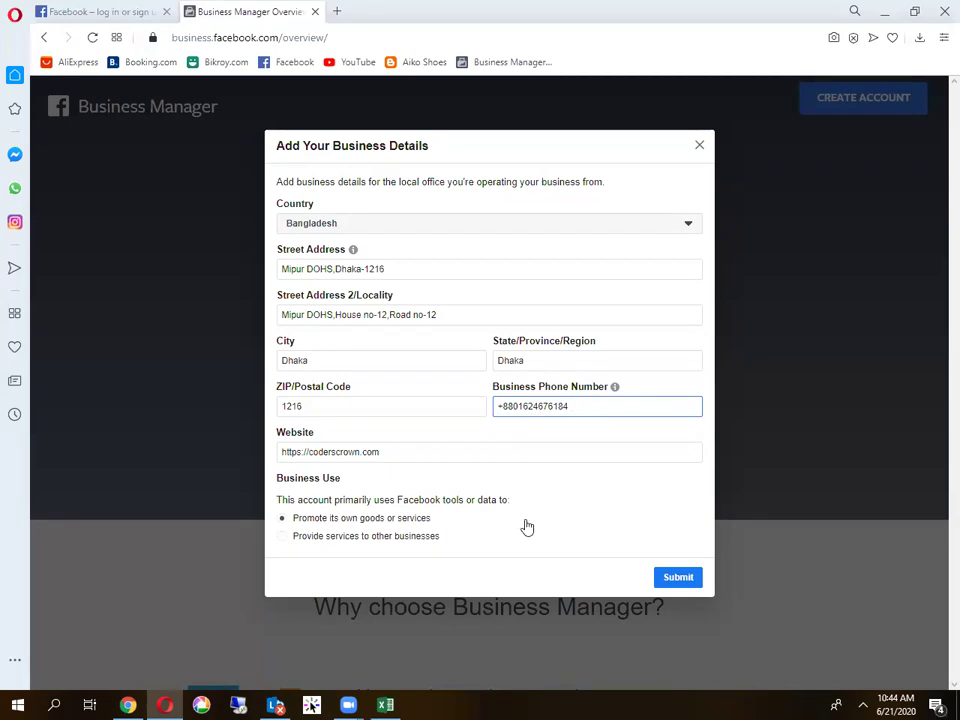
left_click(699, 586)
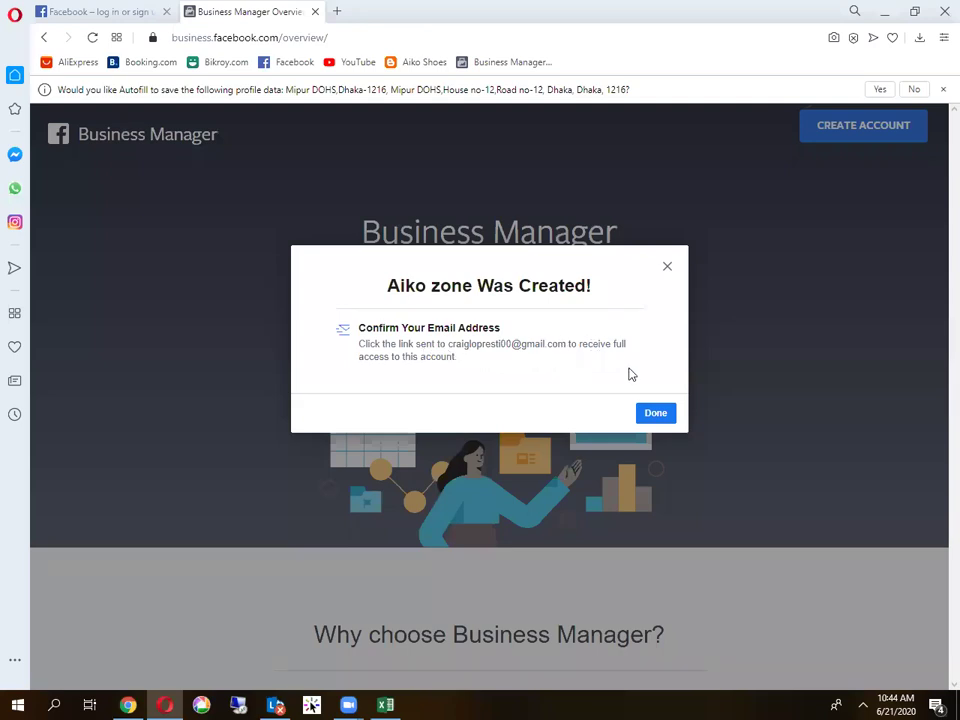
- Dismiss the account-created confirmation and request a review of the disabled account
left_click(660, 418)
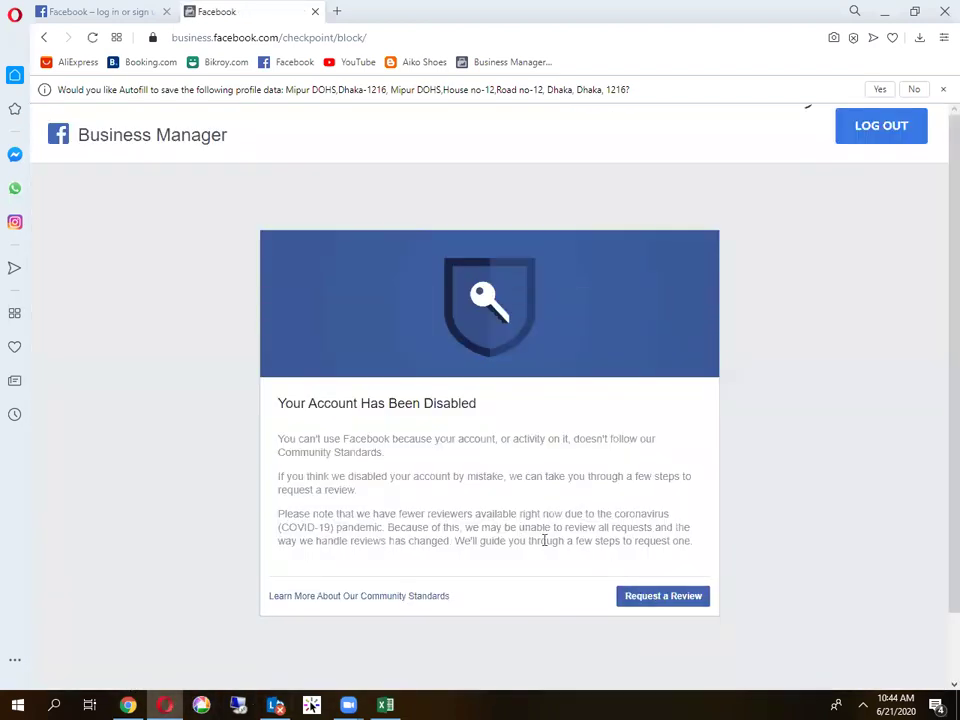
scroll(543, 540, "down", 1)
scroll(542, 550, "up", 1)
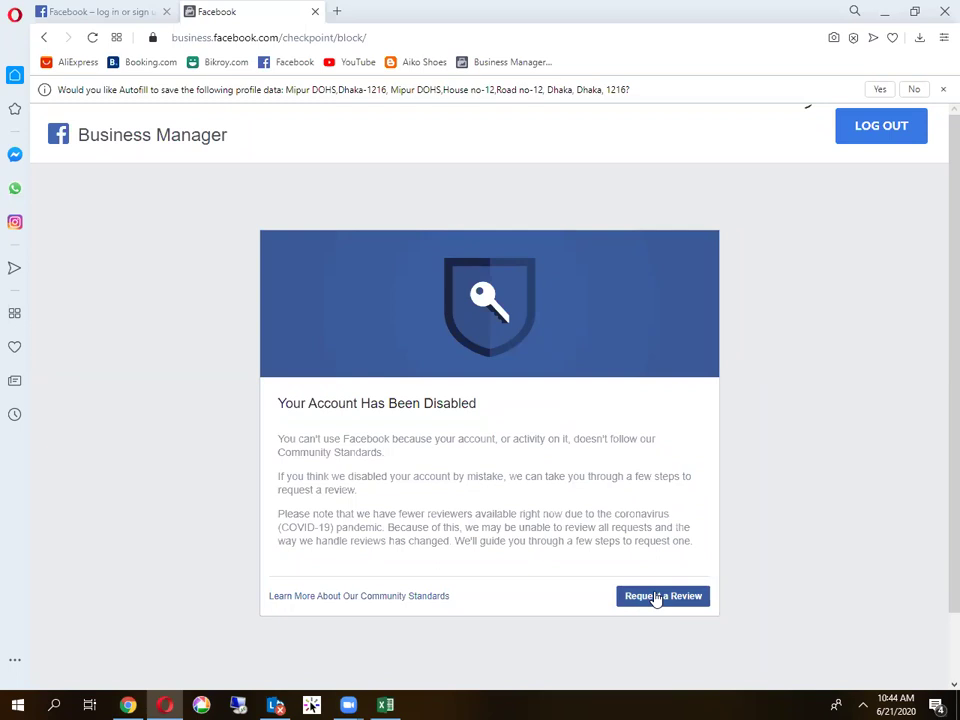
left_click(657, 597)
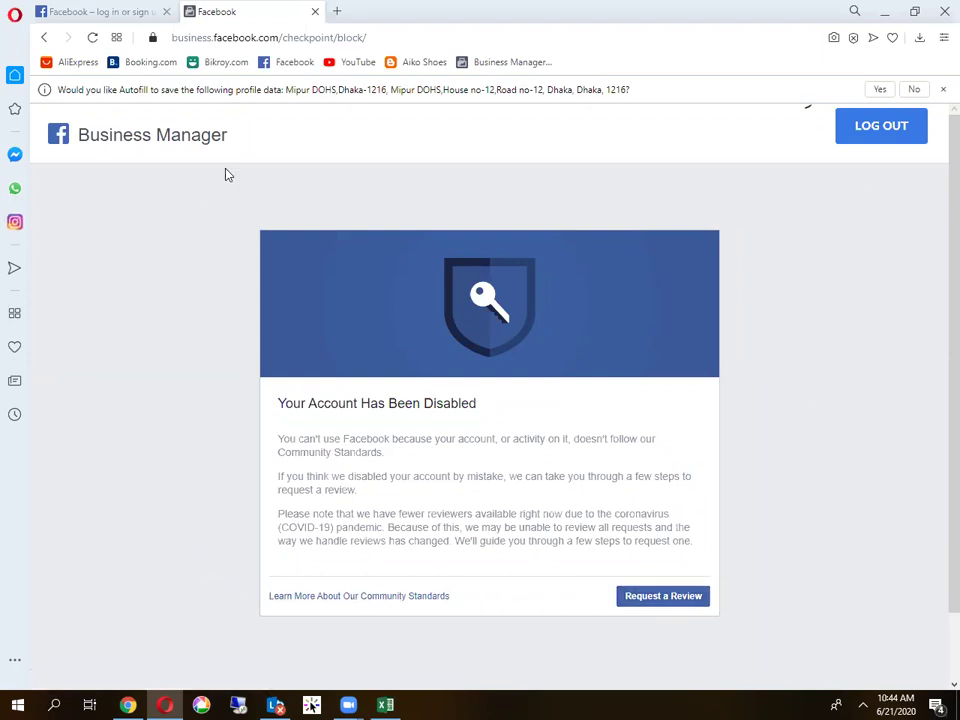
- Select and reread the disabled-account notice text
left_click_drag(216, 197, 195, 605)
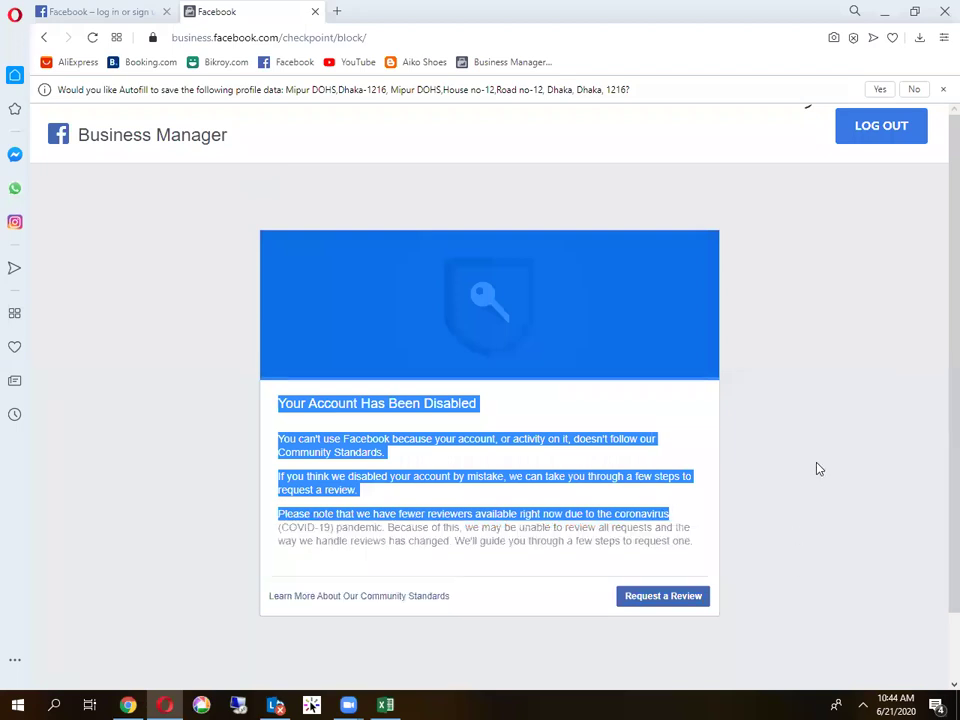
left_click(383, 452, "shift")
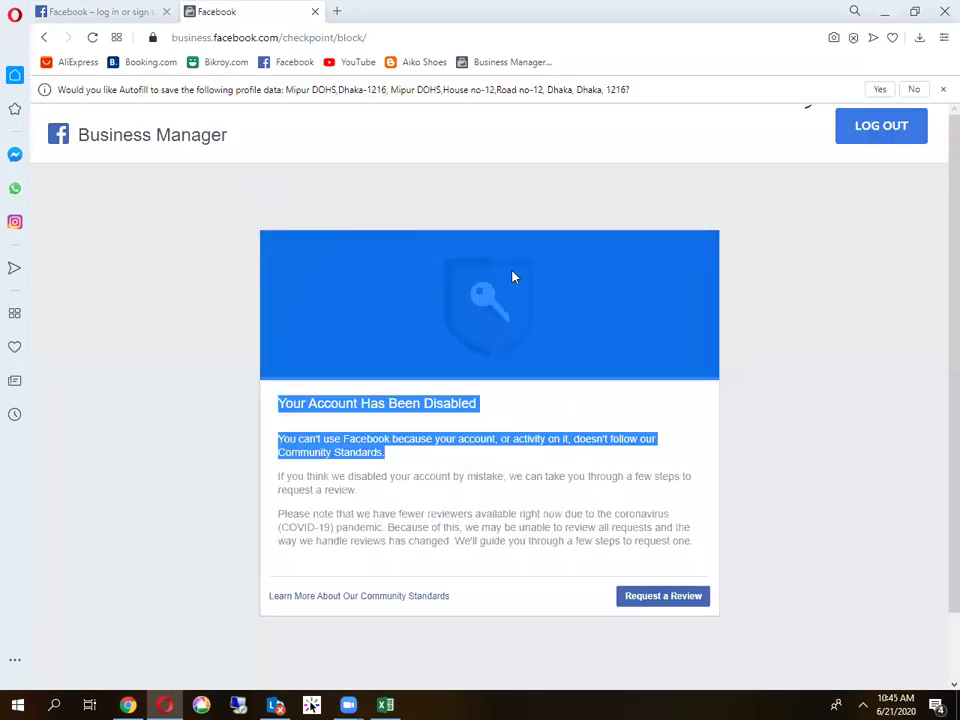
left_click(574, 313)
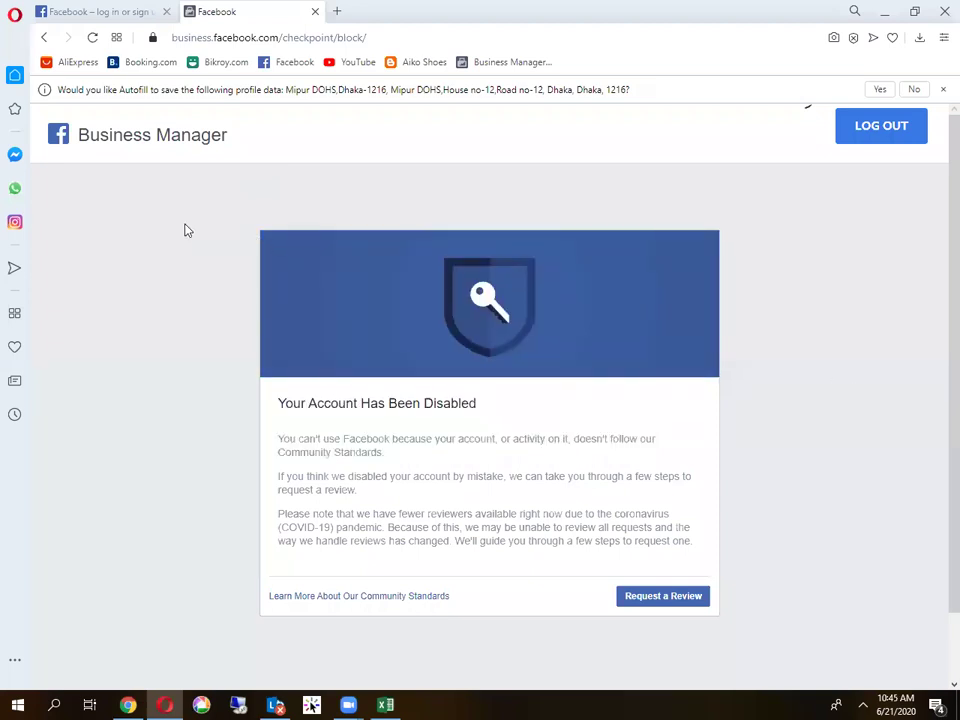
left_click_drag(175, 467, 598, 686)
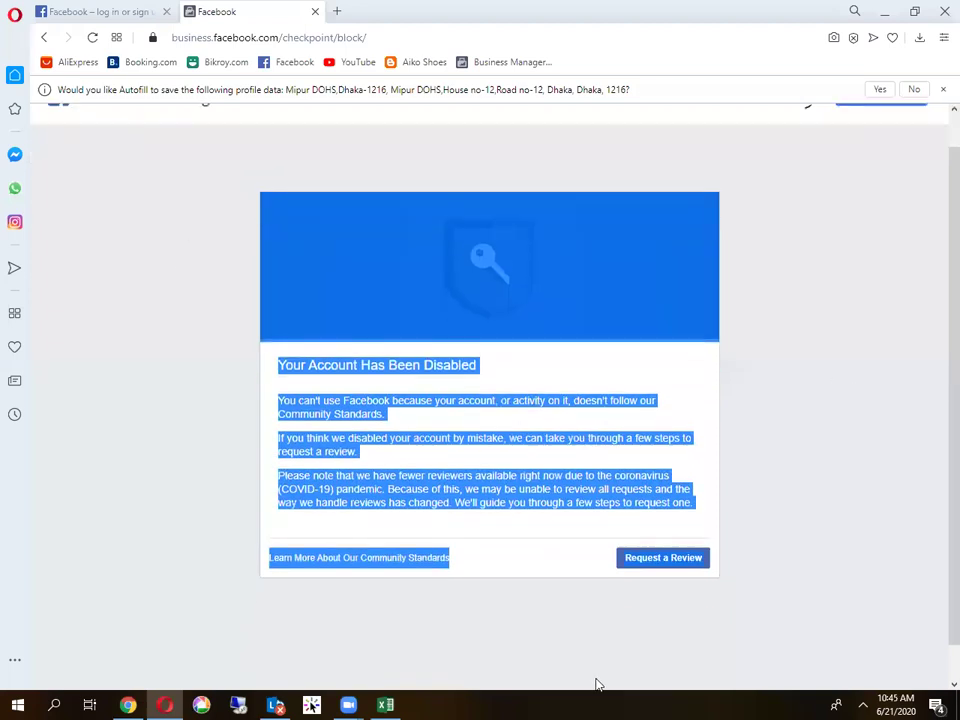
left_click(117, 538)
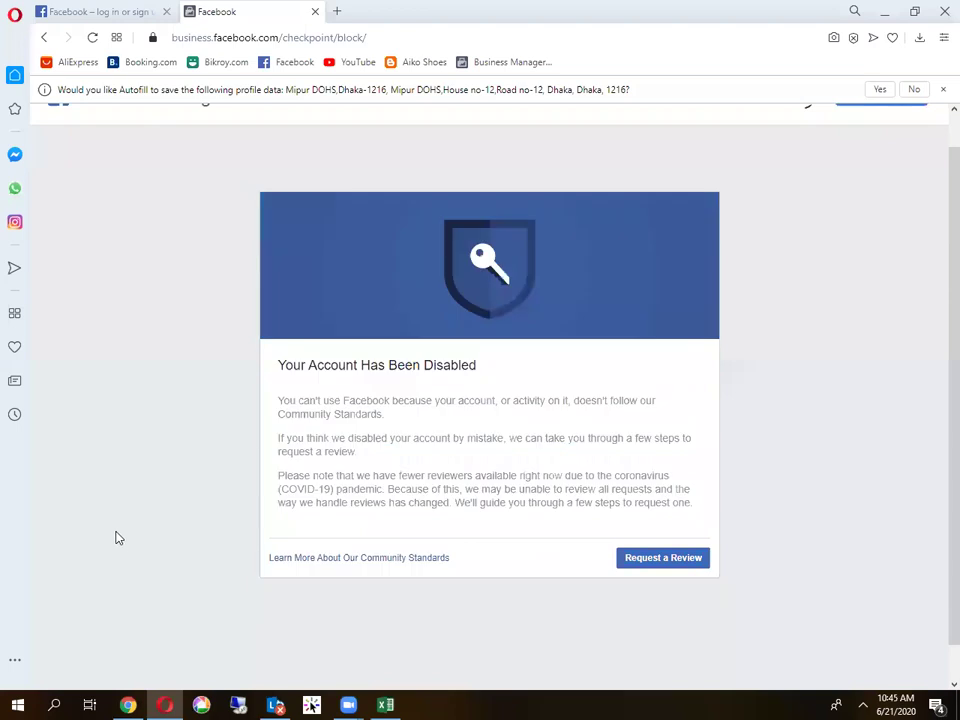
left_click_drag(219, 169, 724, 594)
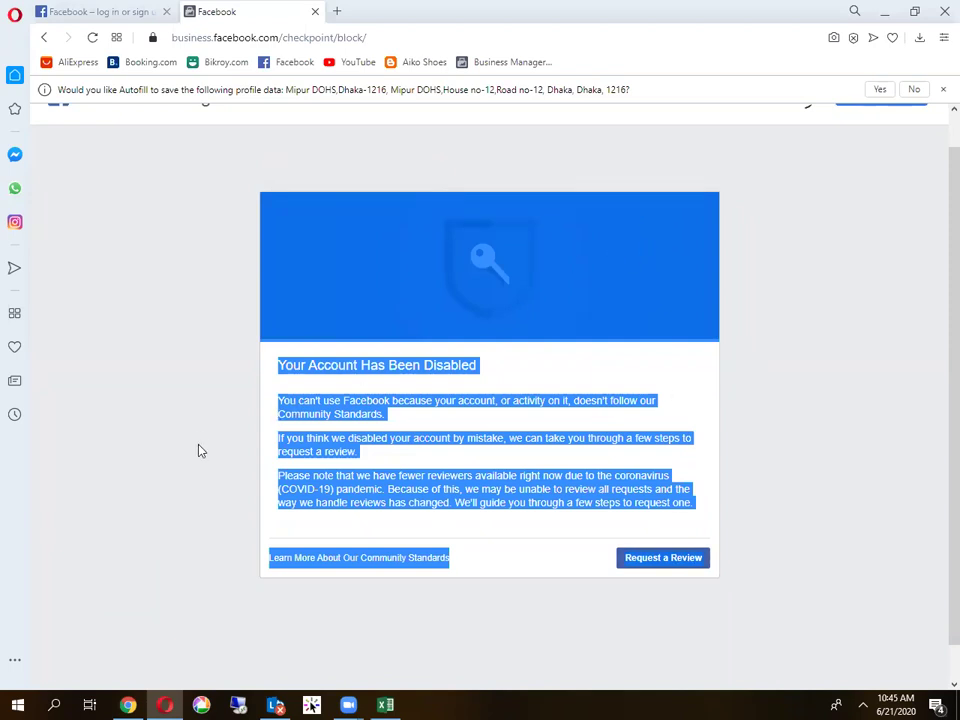
left_click(342, 604)
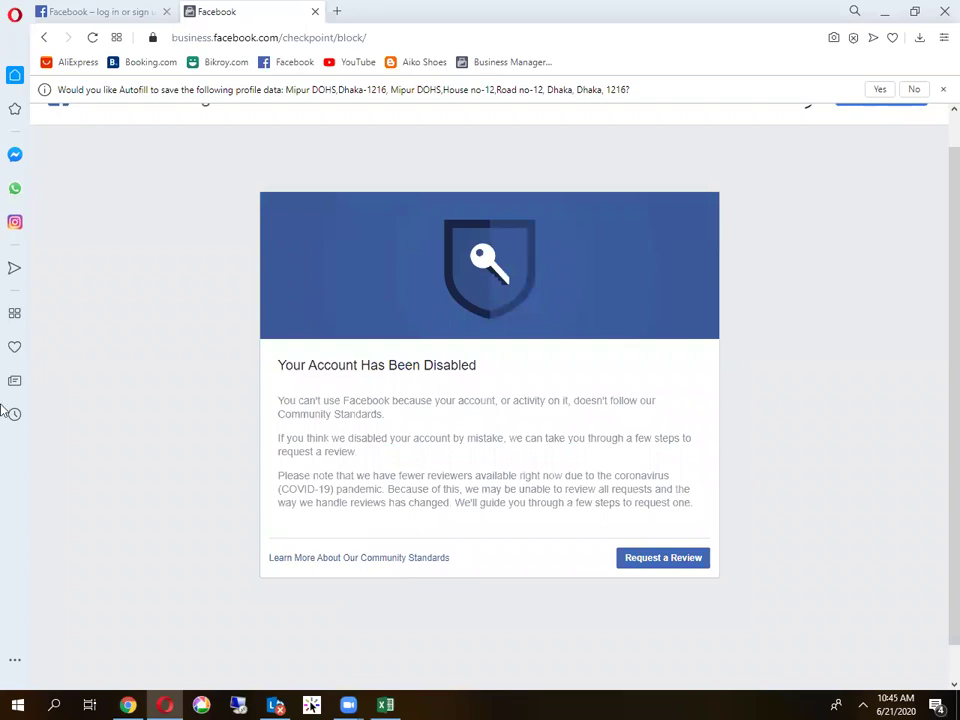
- Dismiss the autofill offer, close the Facebook login tab, and request the review again
left_click(943, 89)
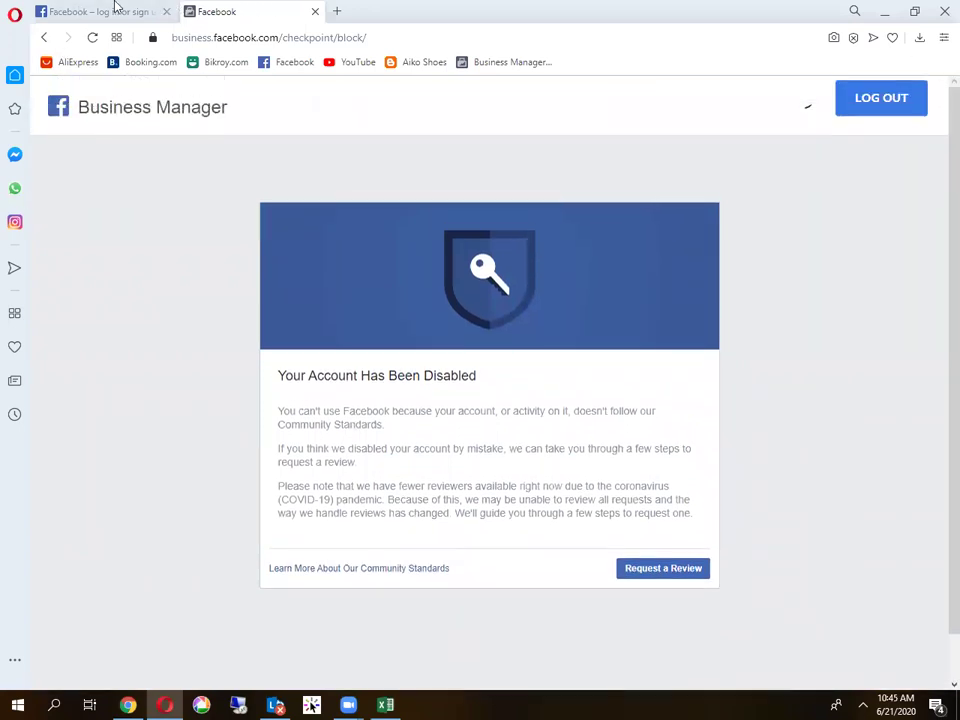
left_click(115, 8)
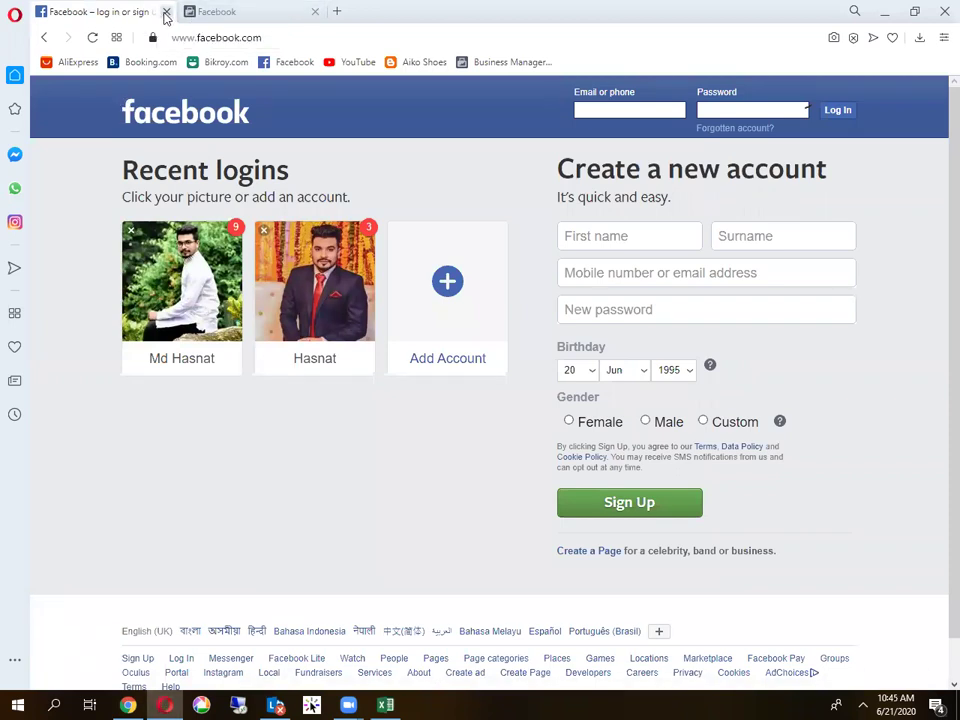
left_click(166, 12)
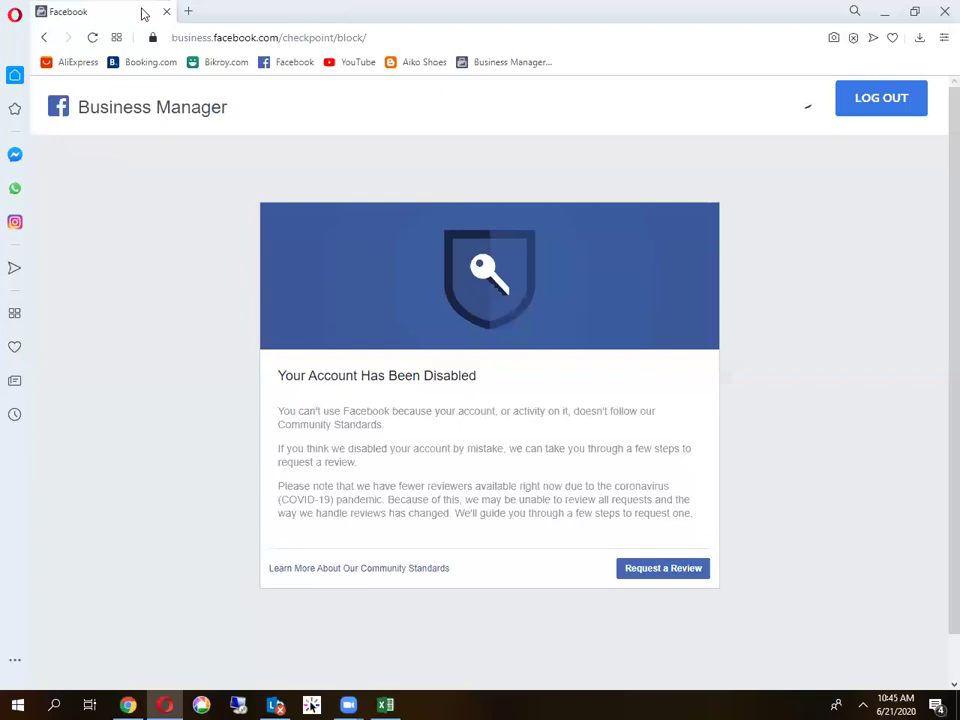
left_click_drag(234, 116, 79, 111)
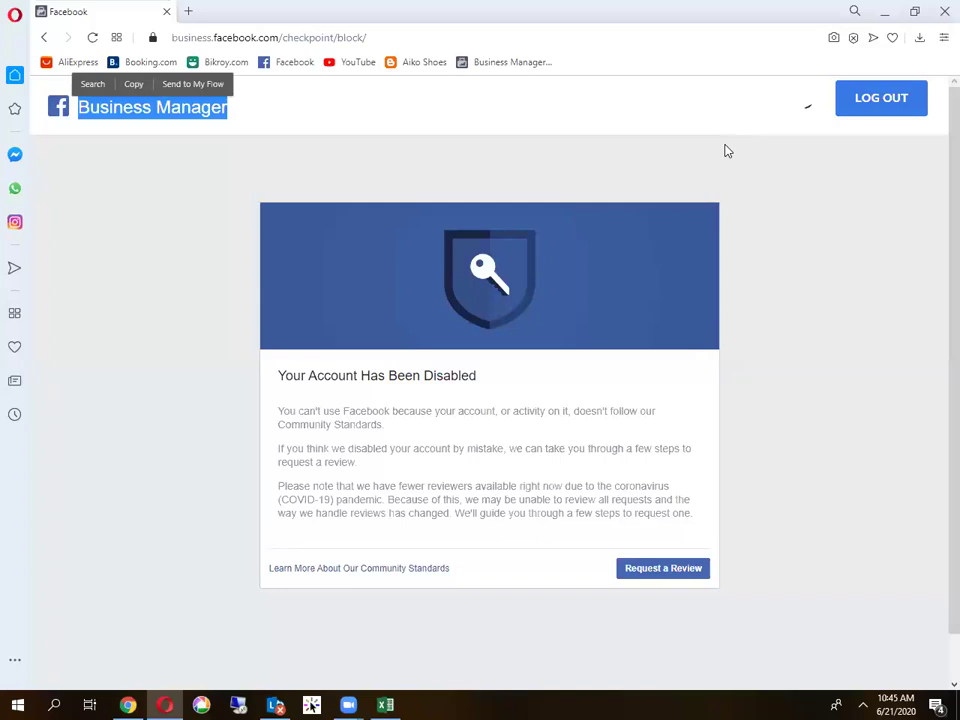
left_click(652, 576)
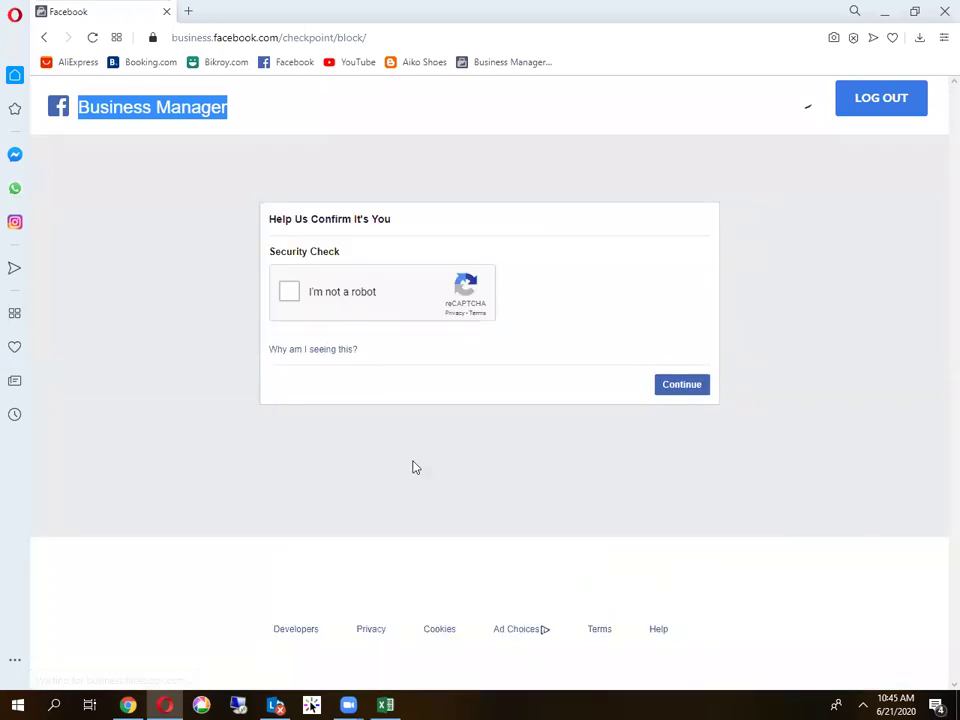
- Pass the 'I'm not a robot' check and have the confirmation code texted to the phone
left_click(287, 292)
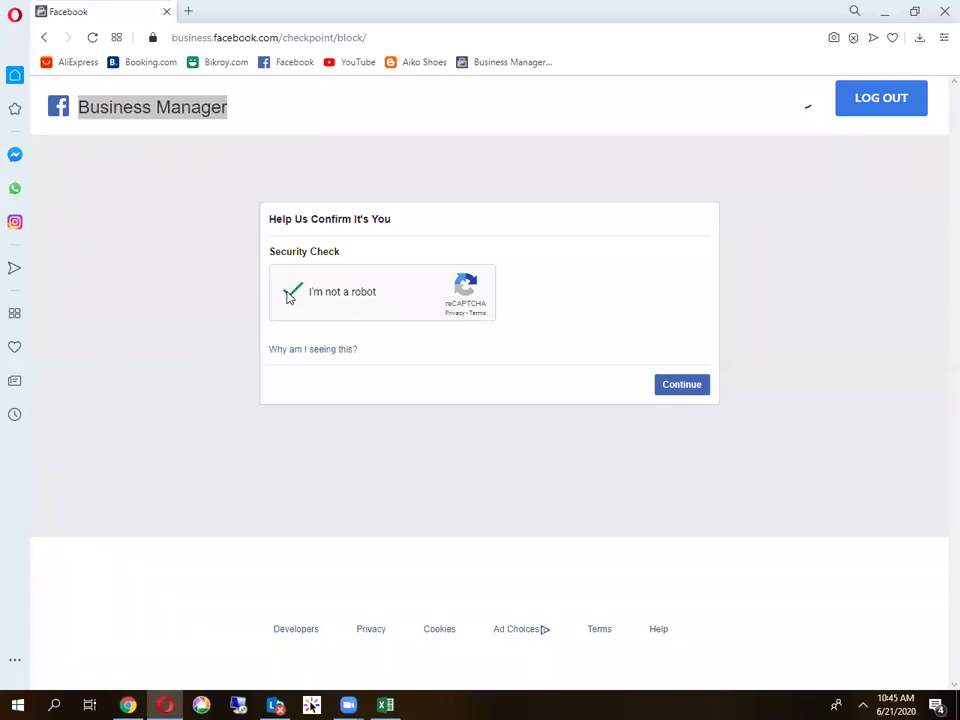
left_click(695, 392)
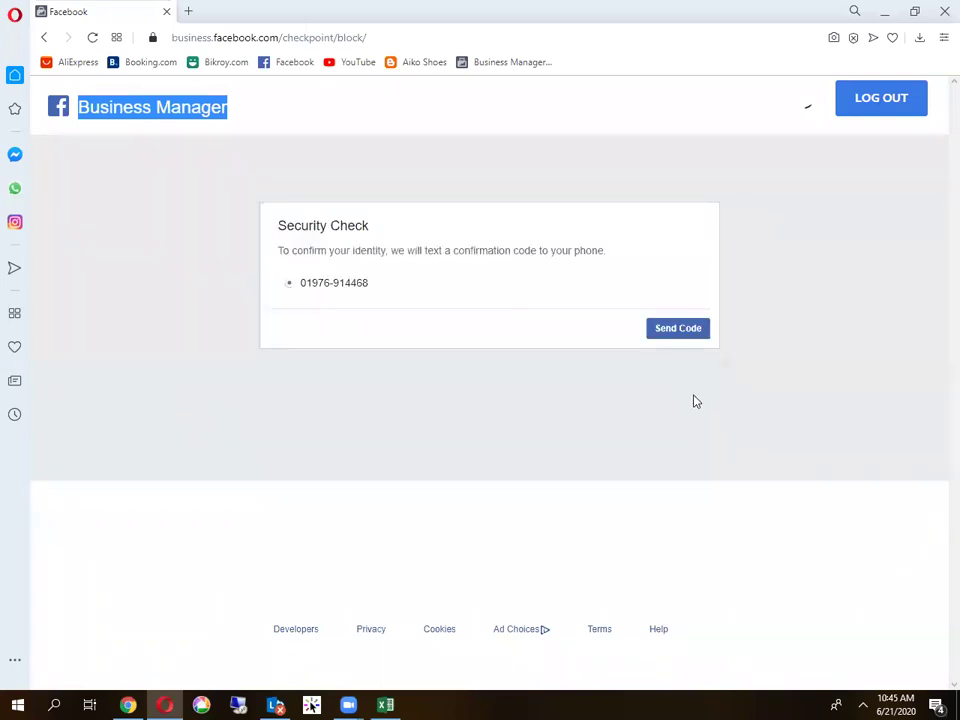
left_click(682, 333)
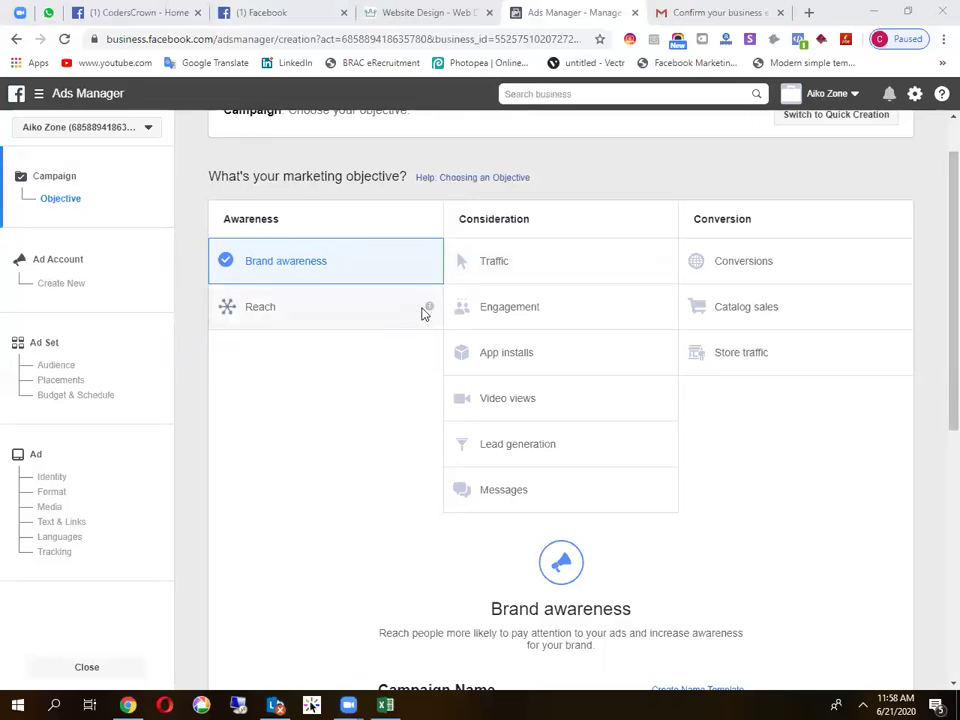
- Switch the objective from Brand awareness to Reach and review the 'Reach' name and $25.00 daily budget
mouse_move(432, 311)
left_click(283, 314)
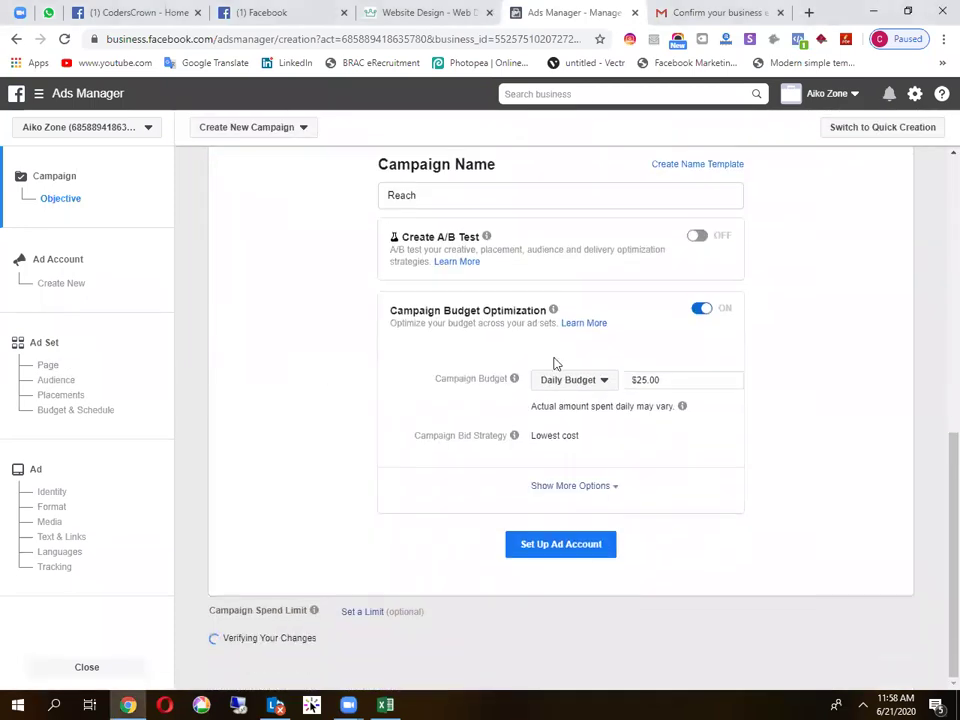
scroll(611, 499, "up", 8)
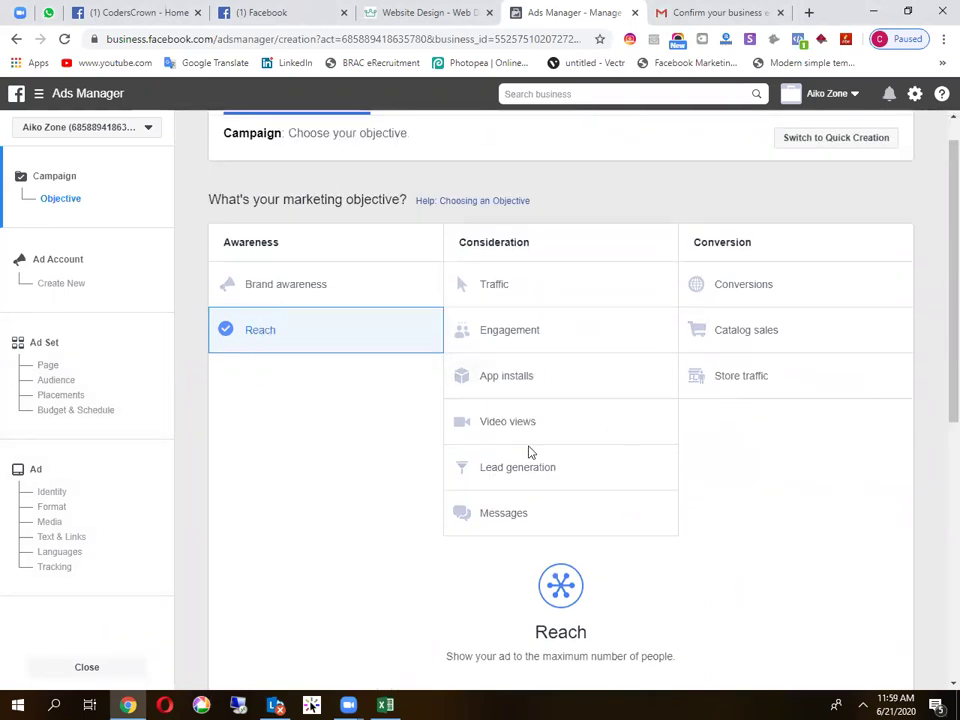
scroll(638, 534, "down", 2)
scroll(617, 544, "up", 2)
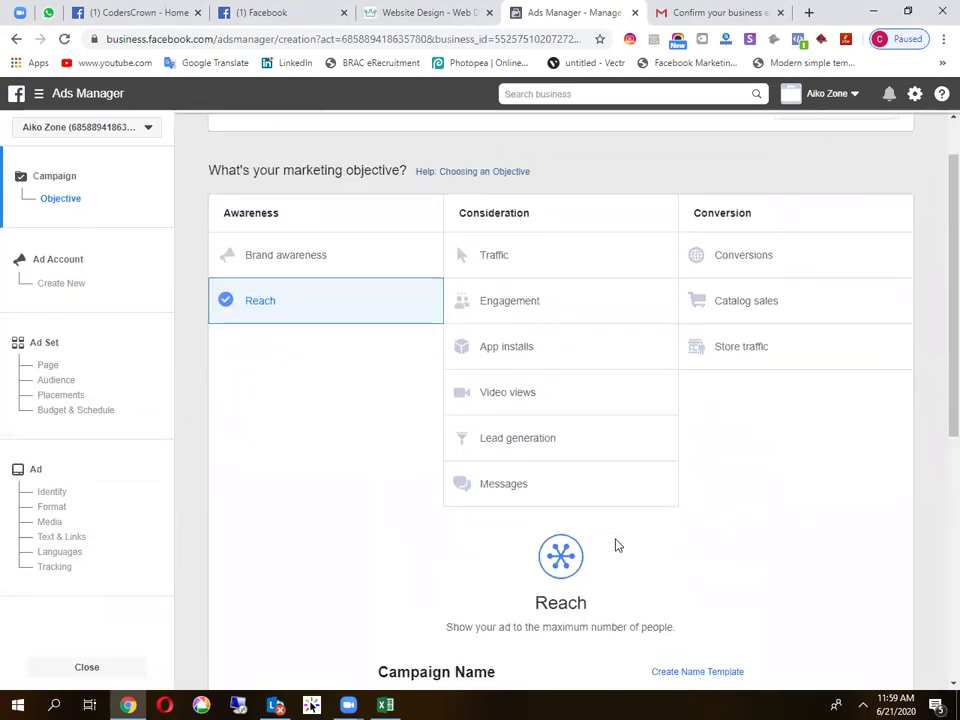
scroll(321, 309, "down", 1)
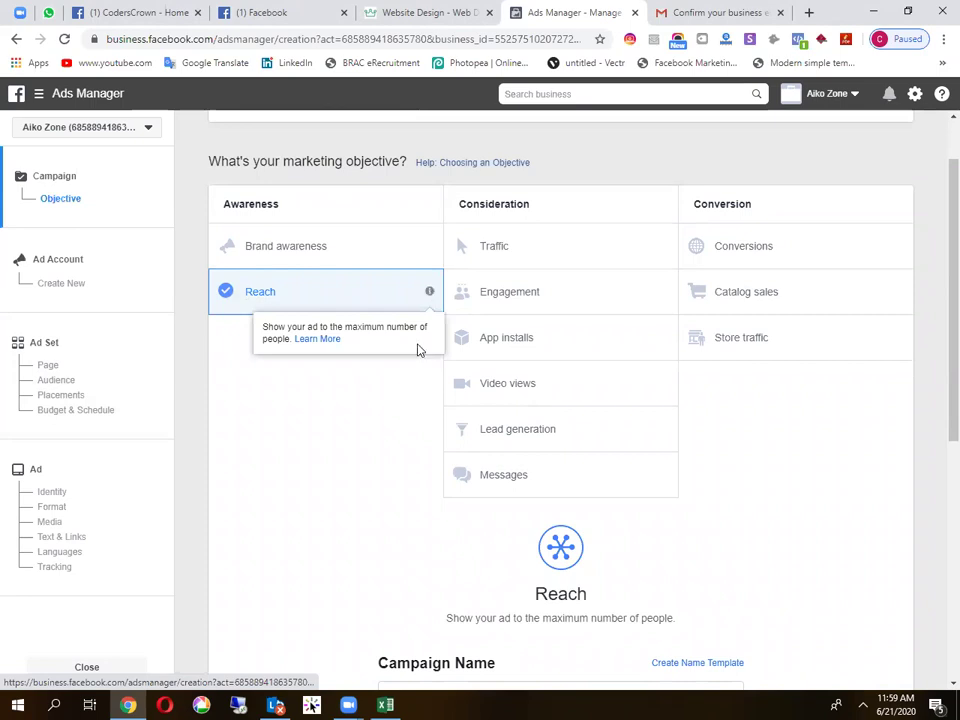
scroll(380, 452, "down", 3)
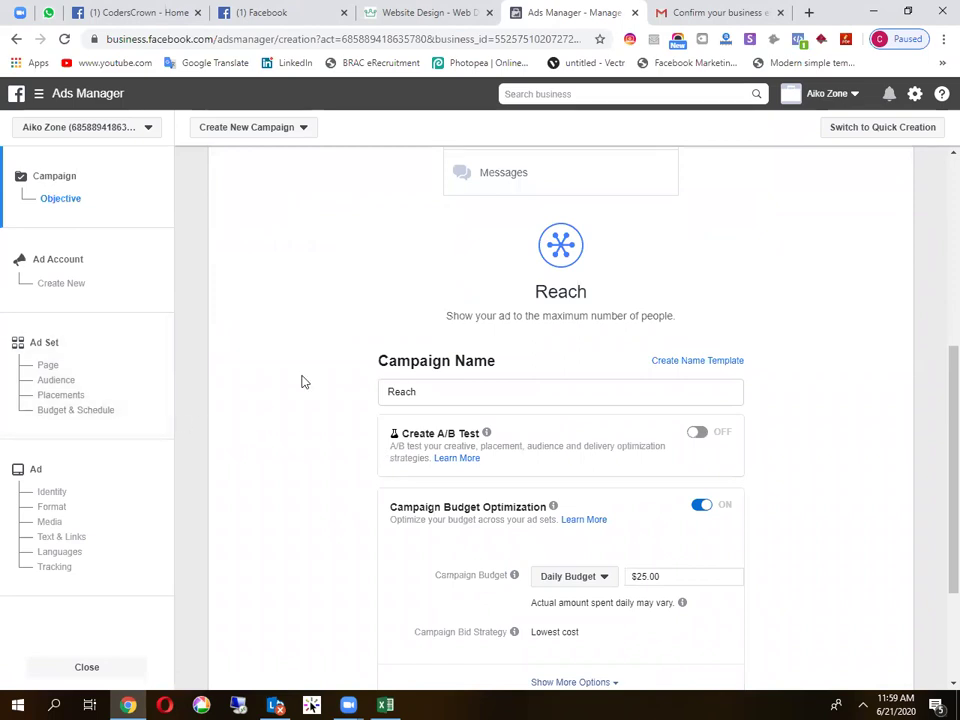
scroll(310, 370, "up", 3)
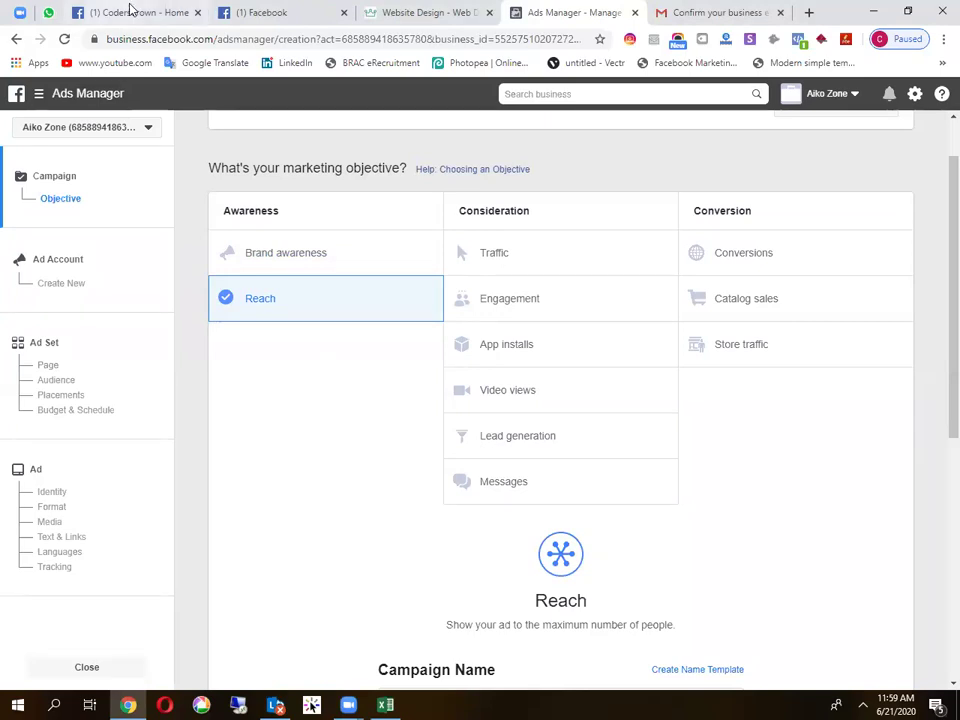
- Browse the News Feed and page through a shirt ad carousel to the brown shirt
left_click(129, 11)
left_click(321, 9)
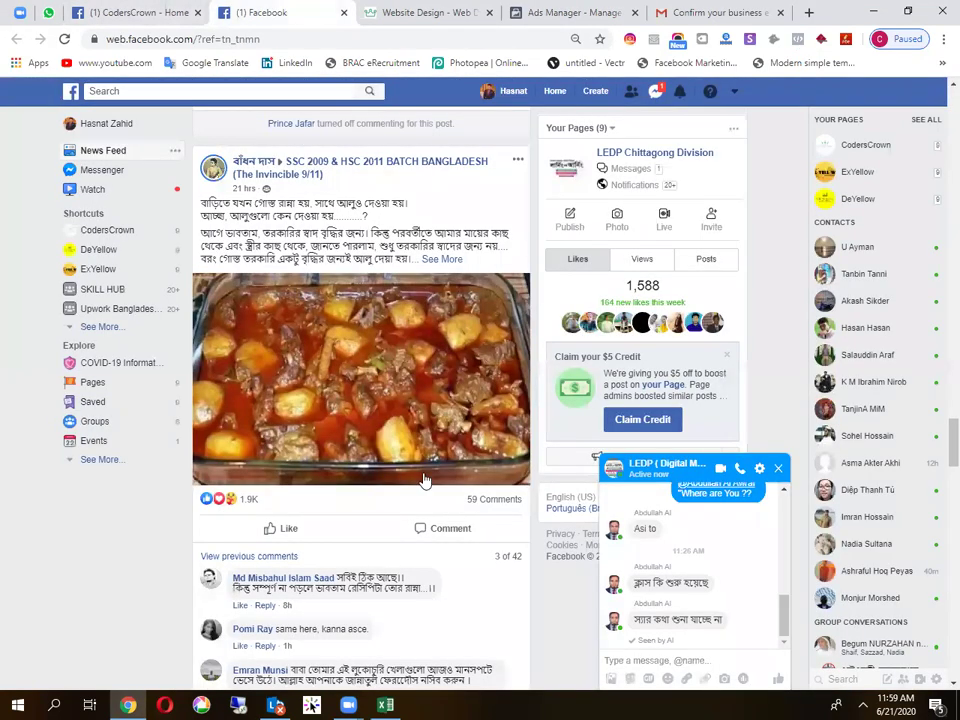
scroll(427, 505, "up", 10)
scroll(420, 520, "down", 3)
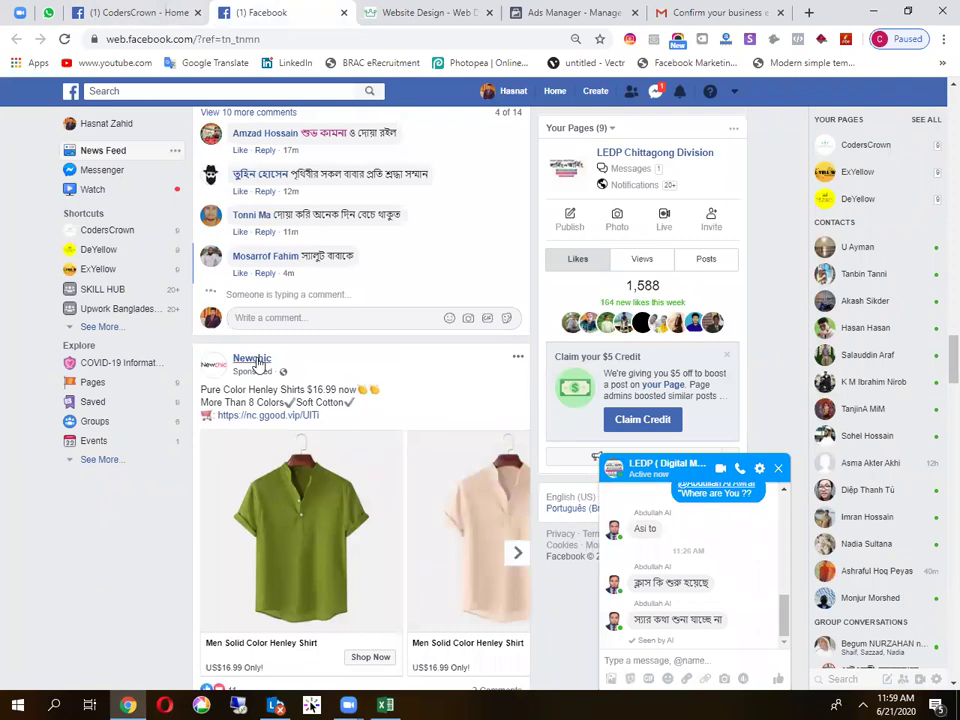
scroll(252, 366, "down", 1)
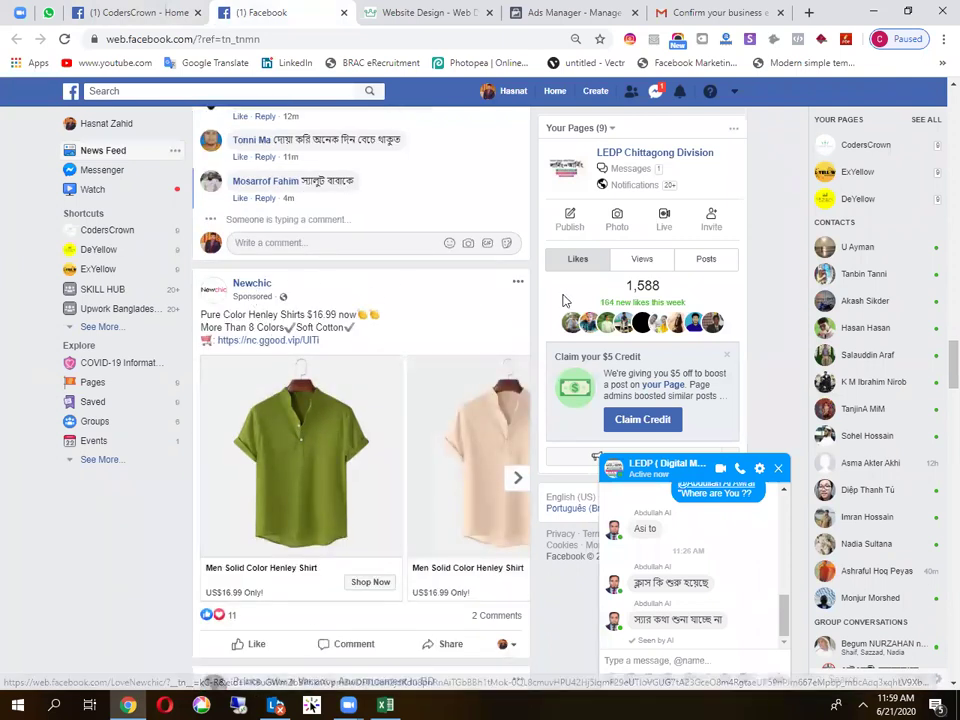
mouse_move(252, 287)
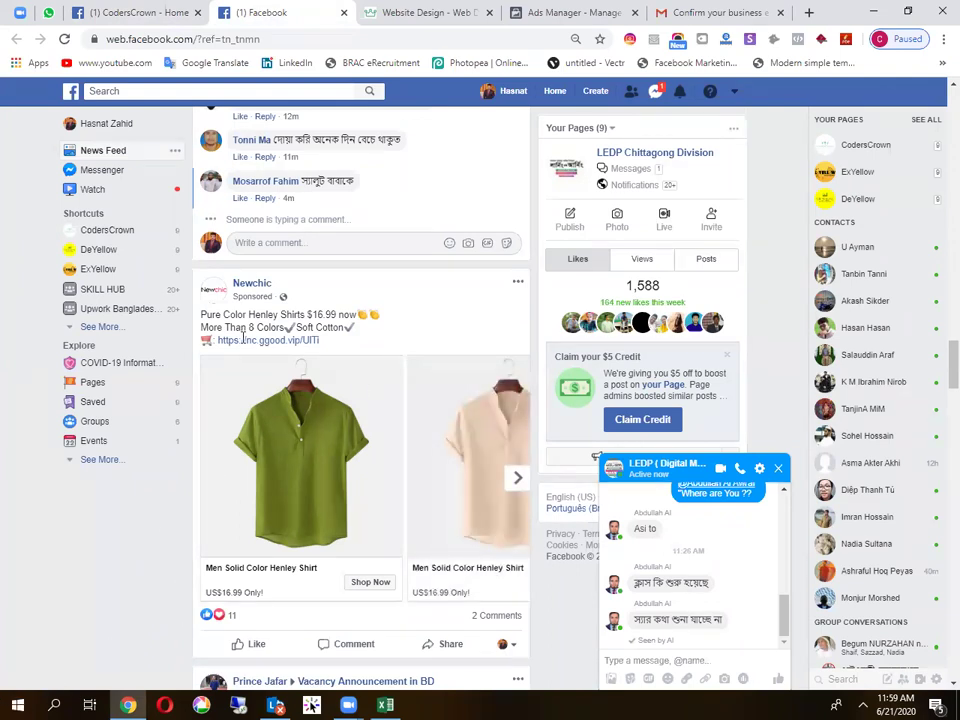
left_click(518, 477)
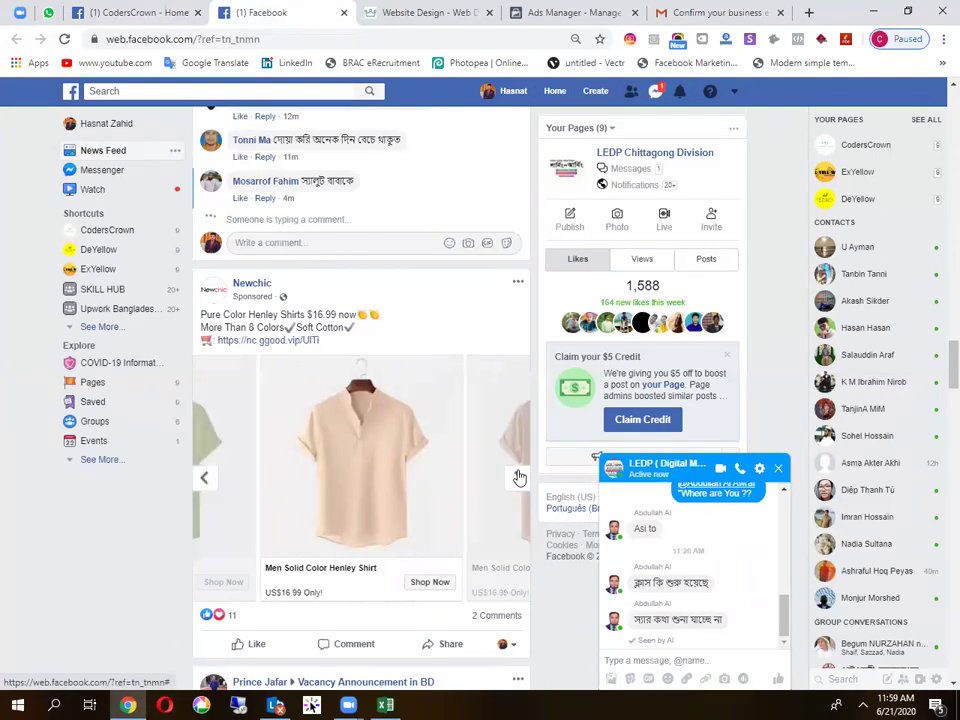
left_click(518, 477)
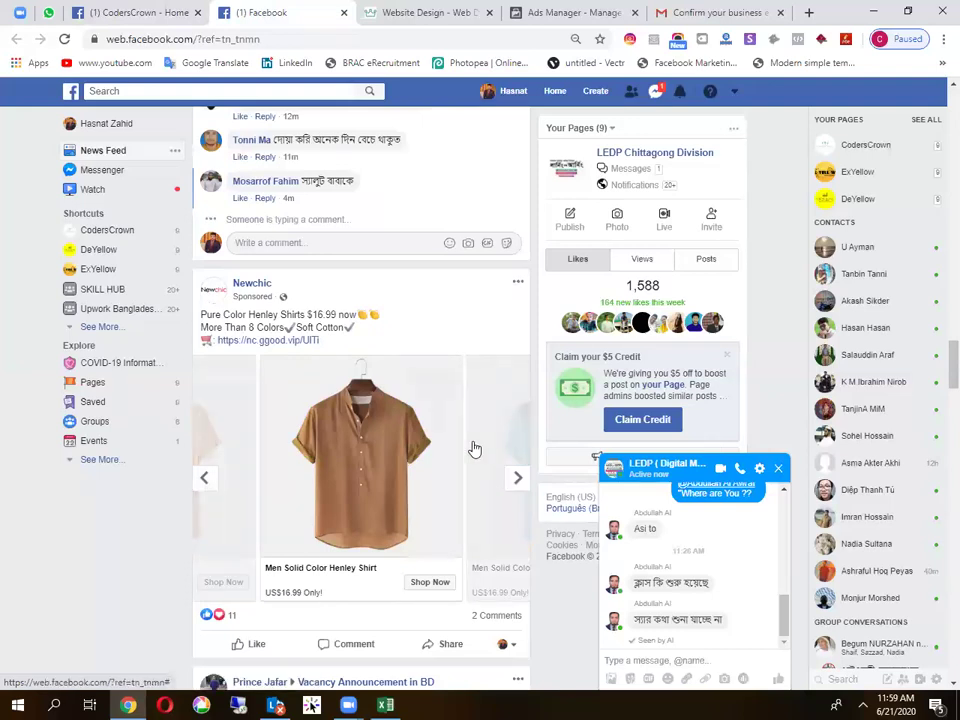
scroll(475, 449, "down", 1)
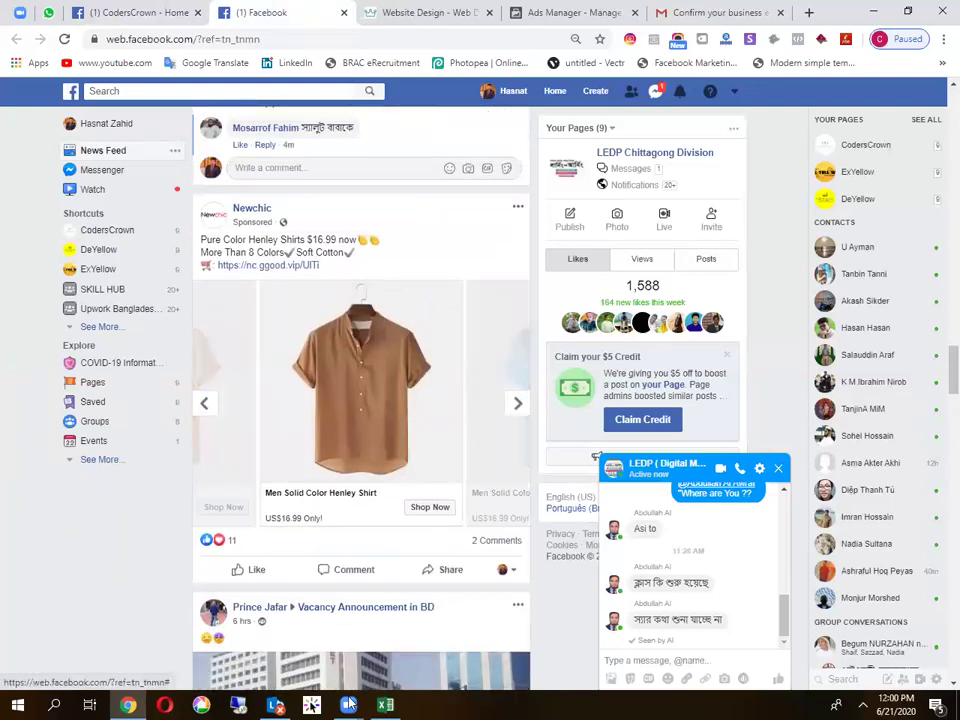
- Close the extra News Feed chat conversation and return to the campaign objective page
left_click(137, 10)
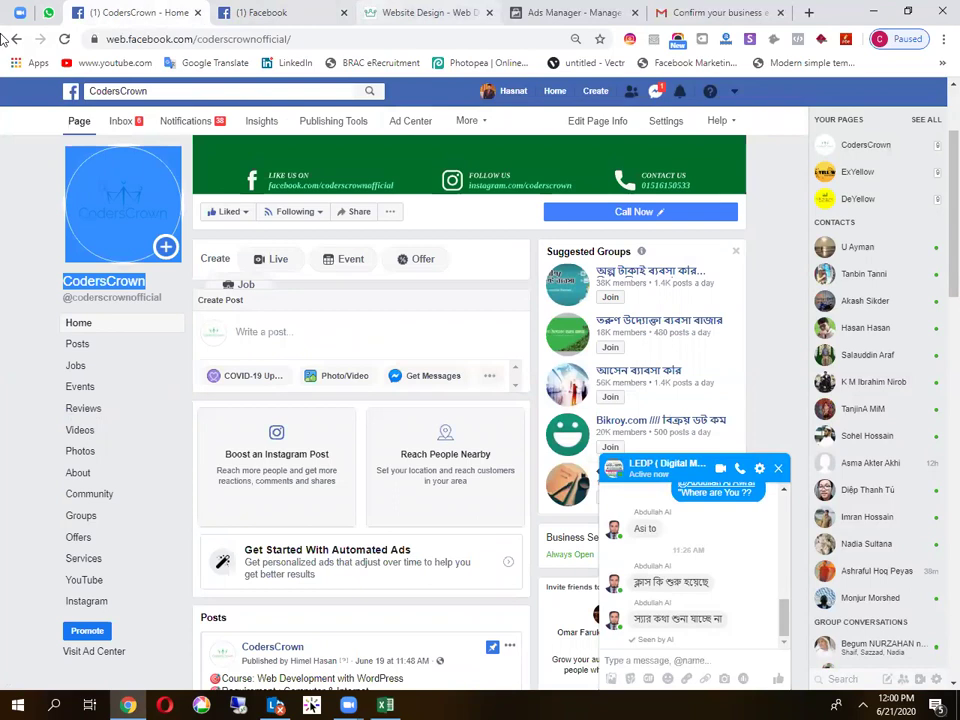
left_click(590, 12)
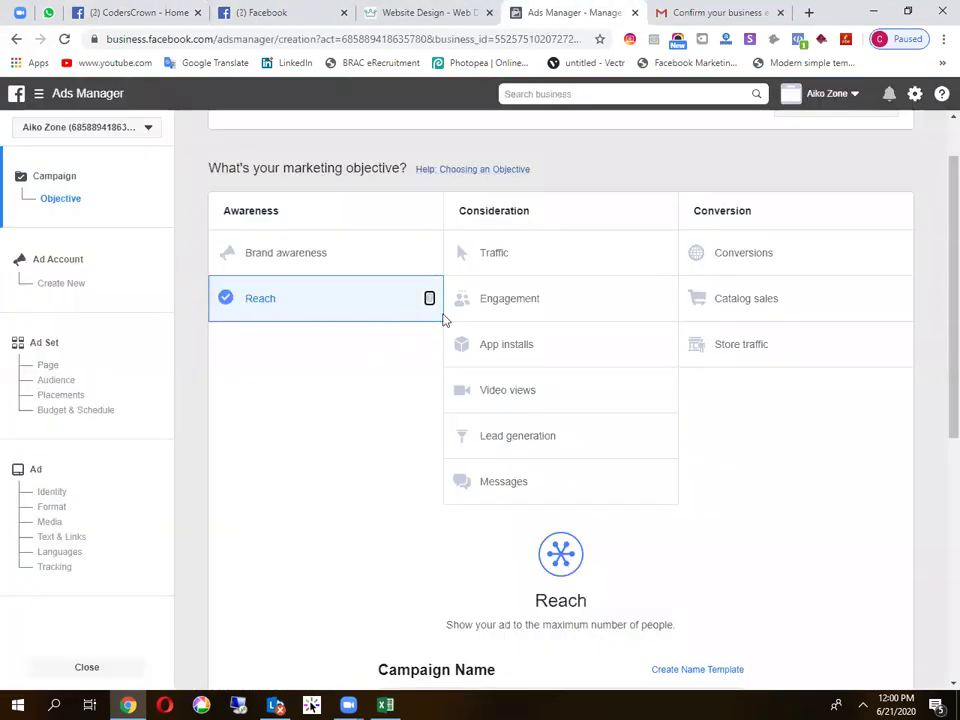
mouse_move(430, 299)
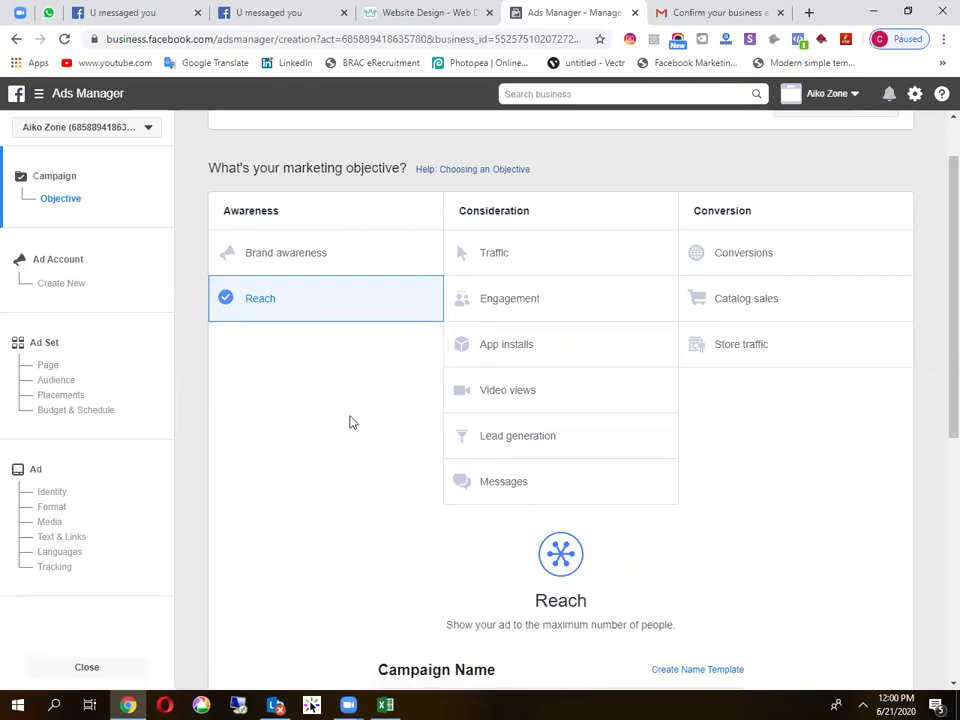
left_click(274, 10)
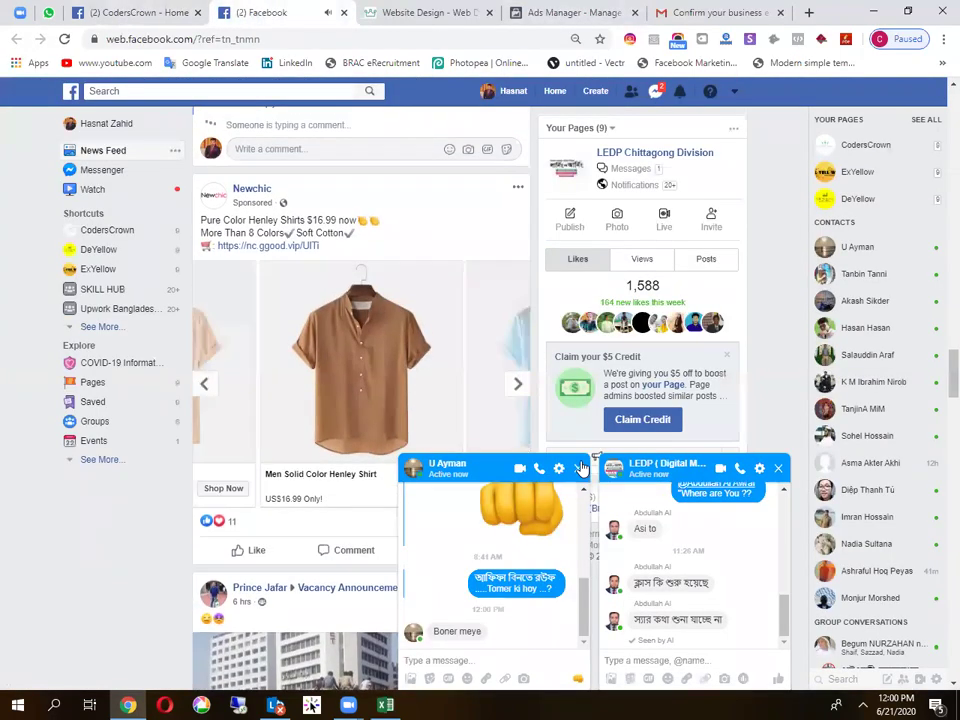
left_click(578, 468)
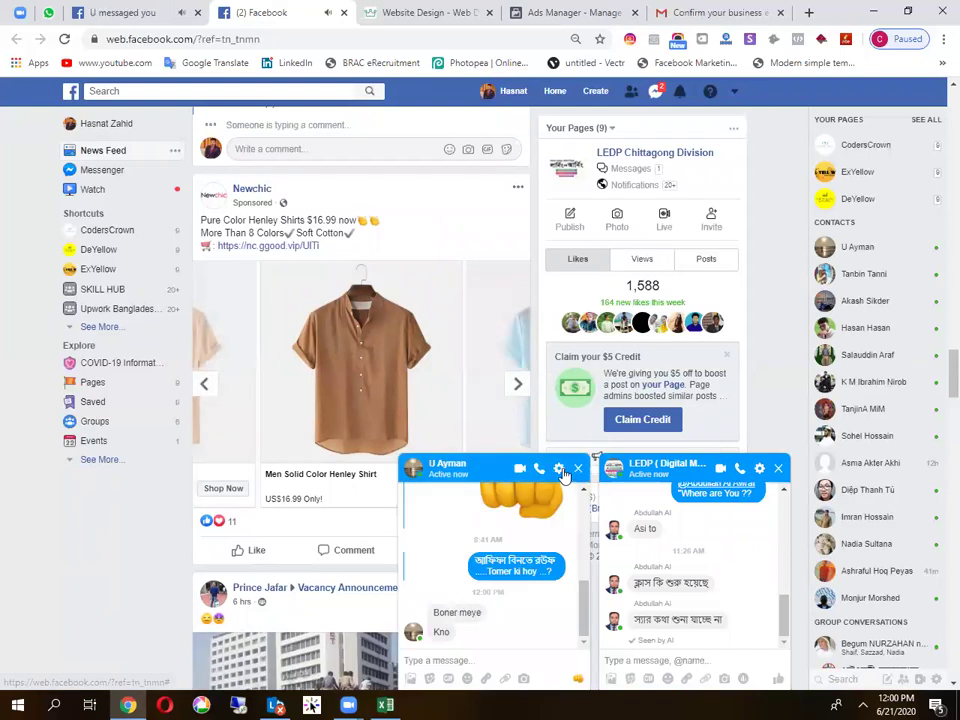
left_click(578, 468)
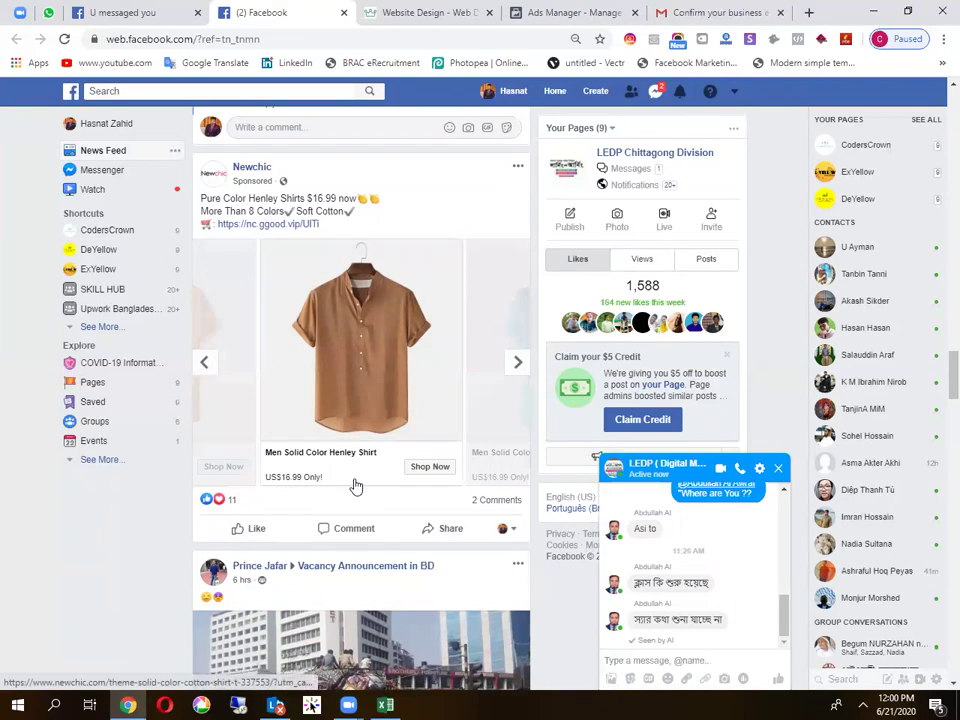
scroll(356, 484, "down", 1)
scroll(424, 467, "up", 2)
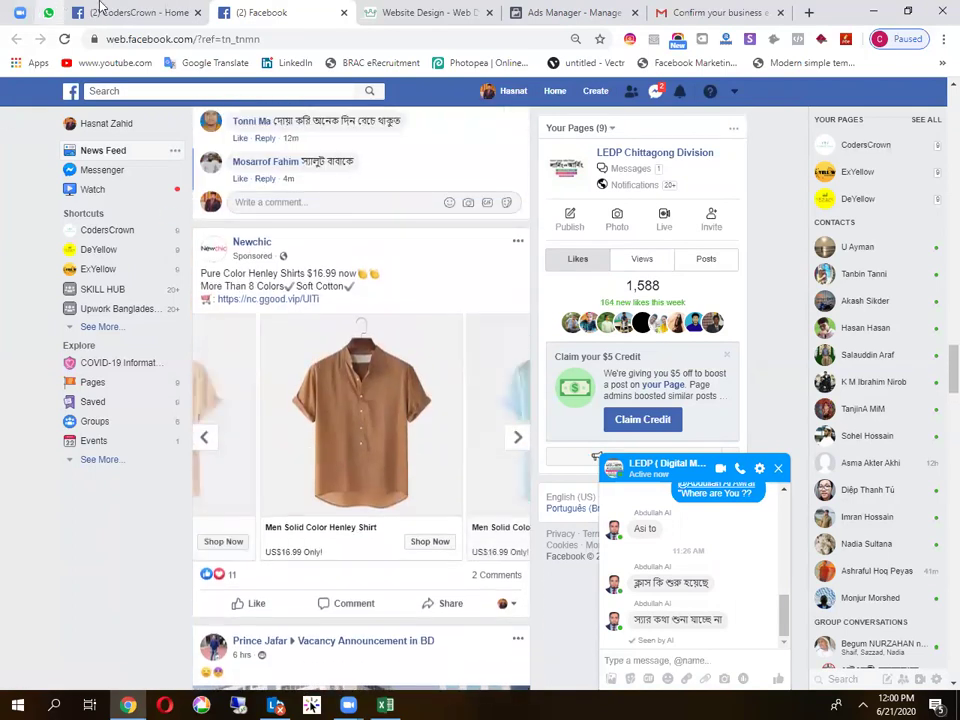
left_click(578, 11)
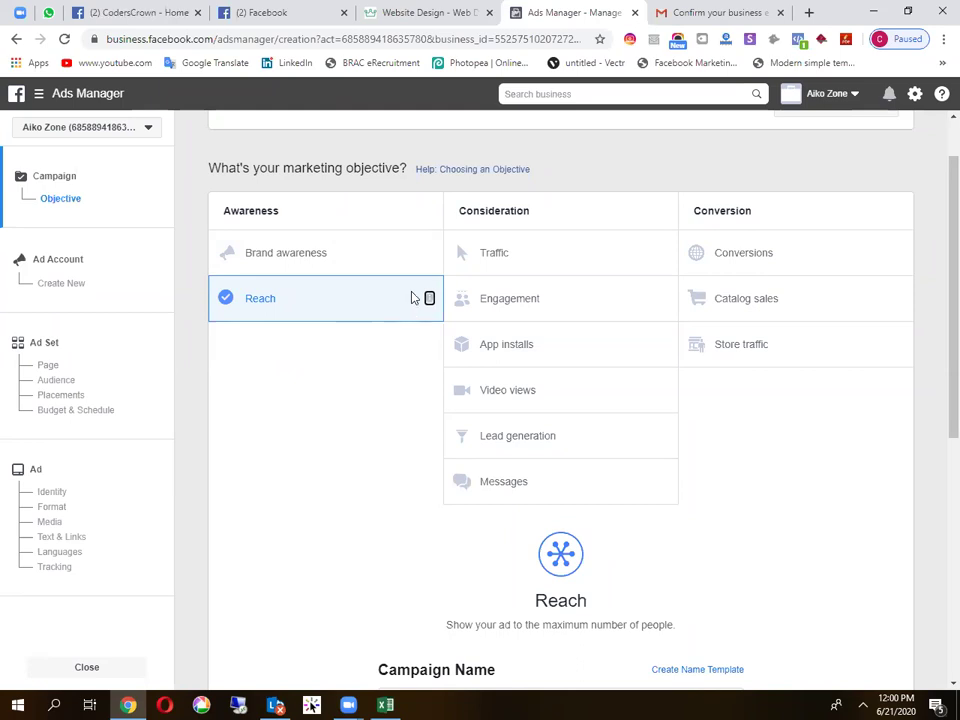
- Read the Reach objective's info description, then switch to the CodersCrown page and News Feed
mouse_move(427, 321)
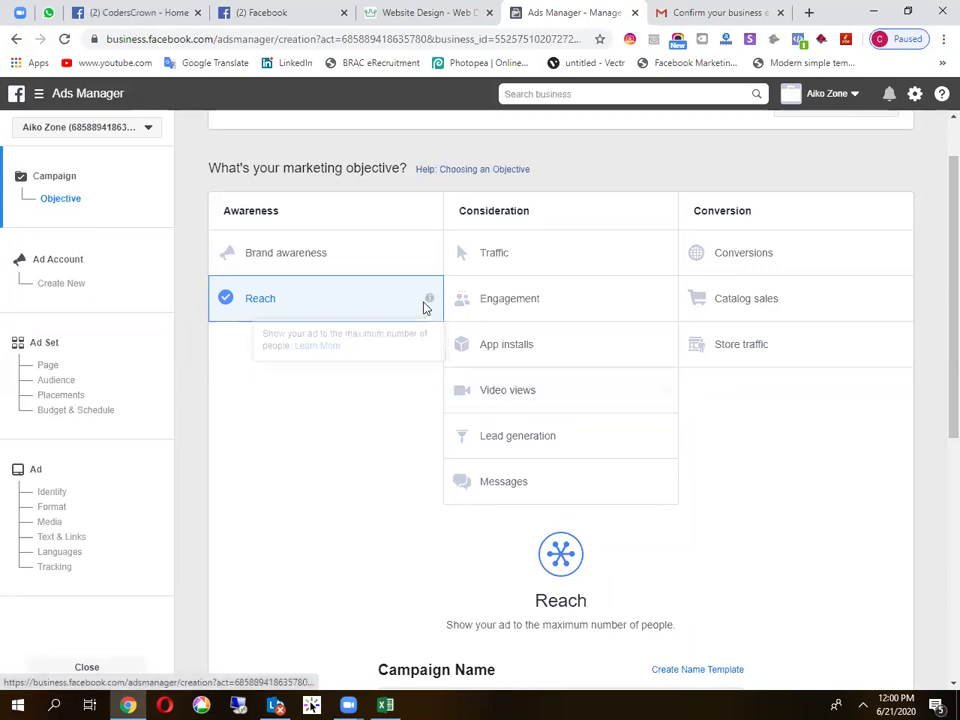
mouse_move(430, 298)
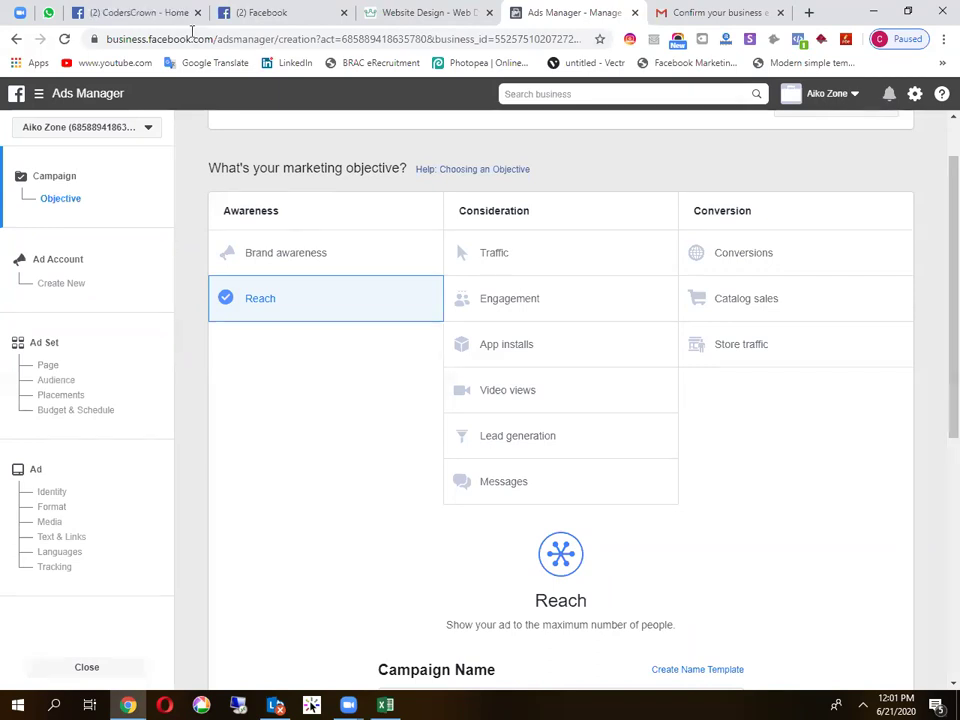
left_click(160, 12)
left_click(272, 10)
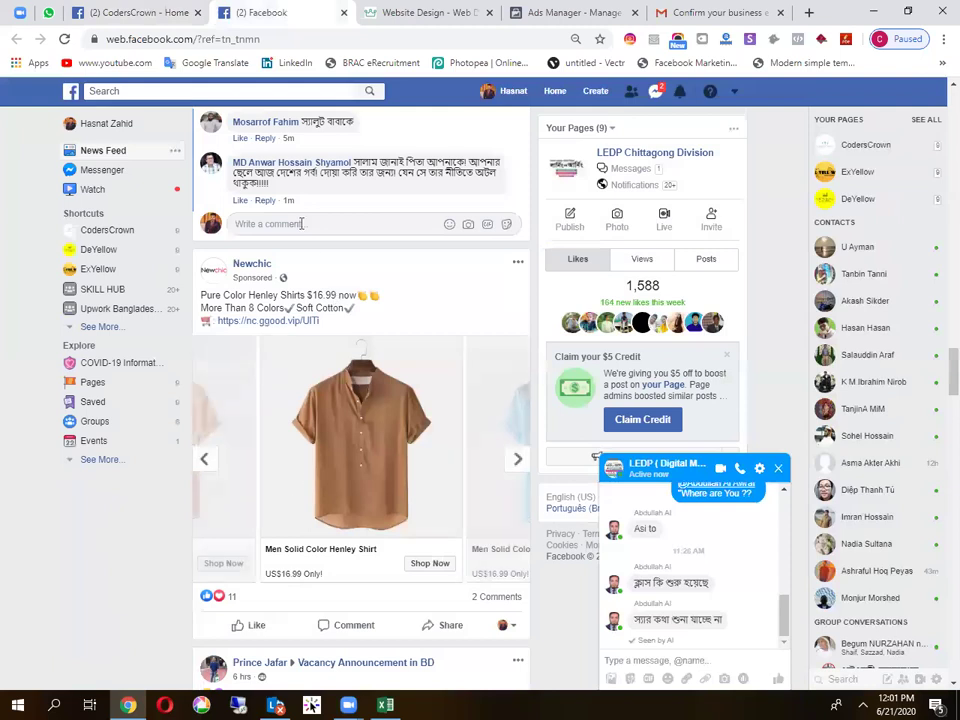
- Visit your own profile from the News Feed, scroll its timeline, then return to the campaign objective page
left_click(155, 12)
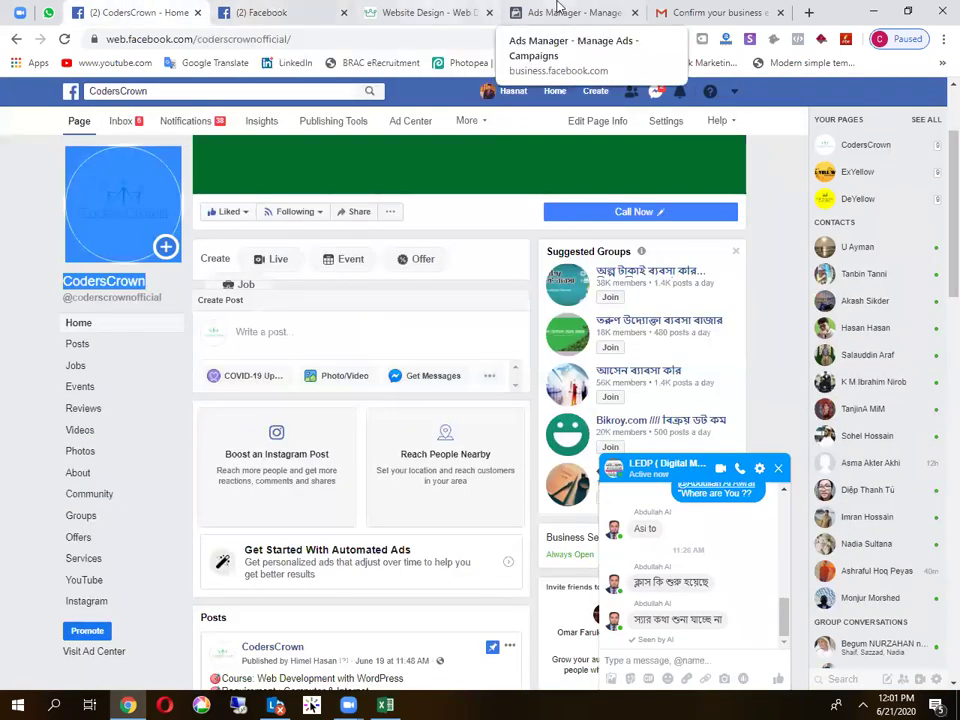
left_click(329, 10)
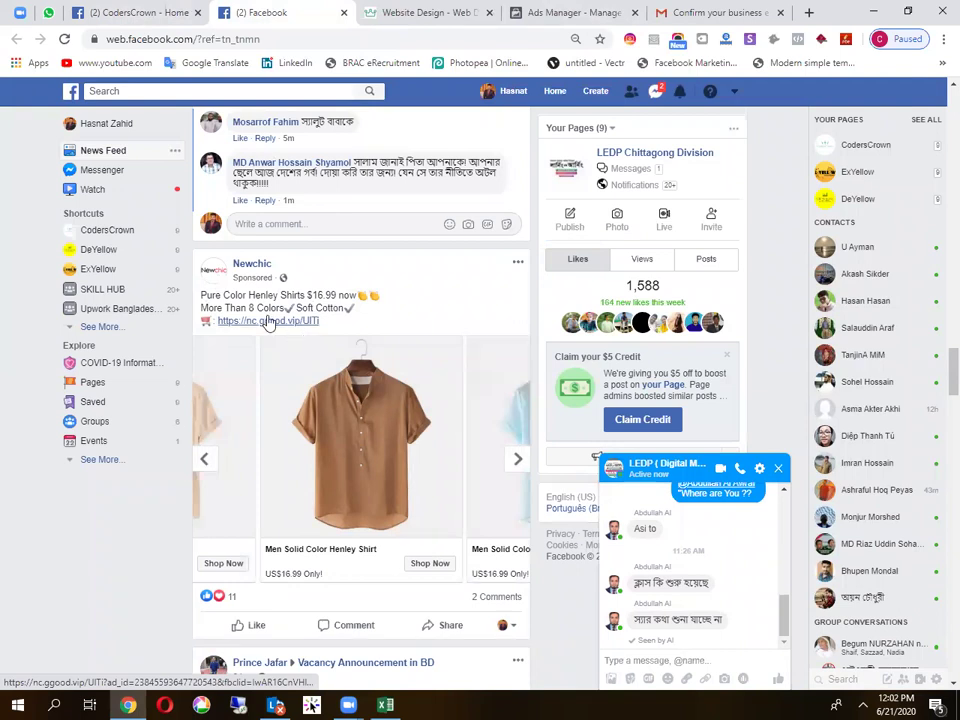
scroll(525, 317, "up", 10)
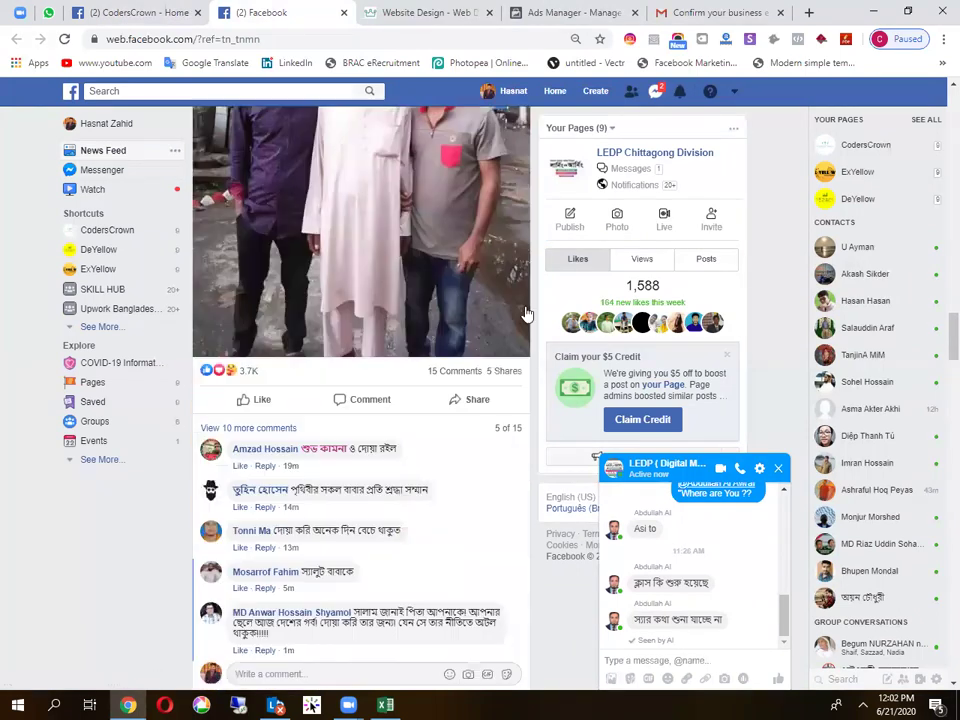
left_click(511, 97)
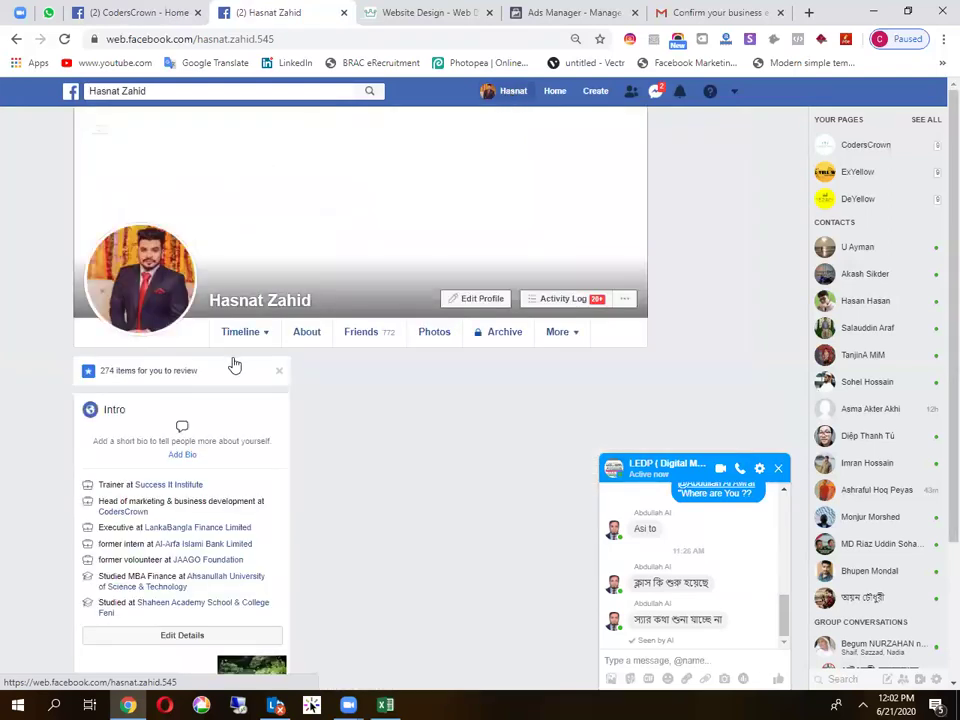
scroll(200, 320, "down", 2)
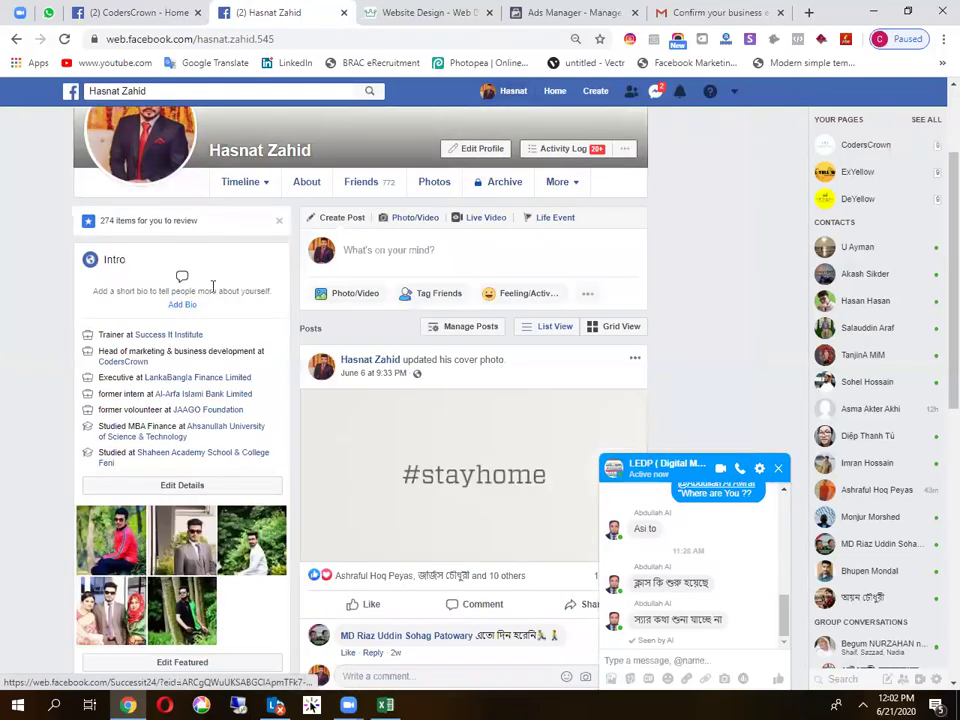
scroll(300, 410, "down", 3)
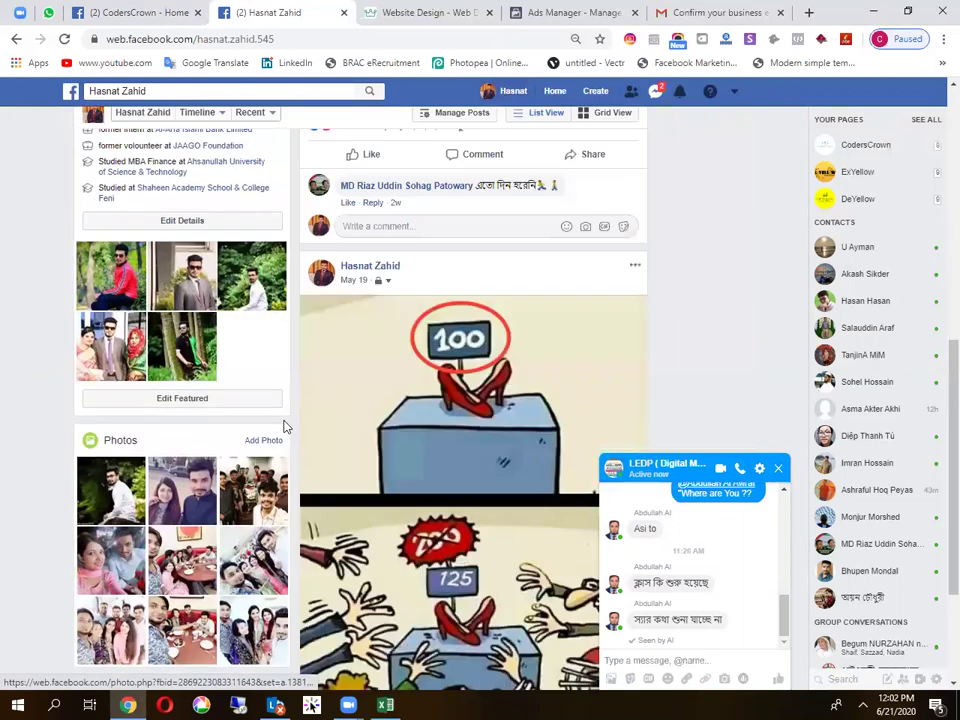
scroll(280, 478, "up", 6)
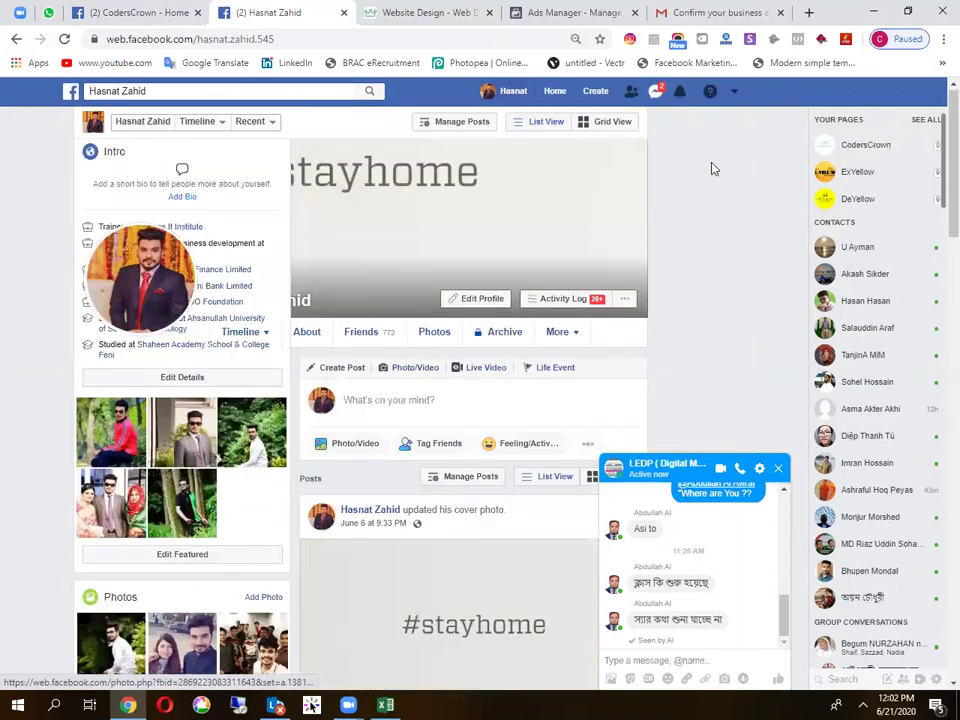
scroll(137, 441, "down", 5)
scroll(249, 418, "up", 4)
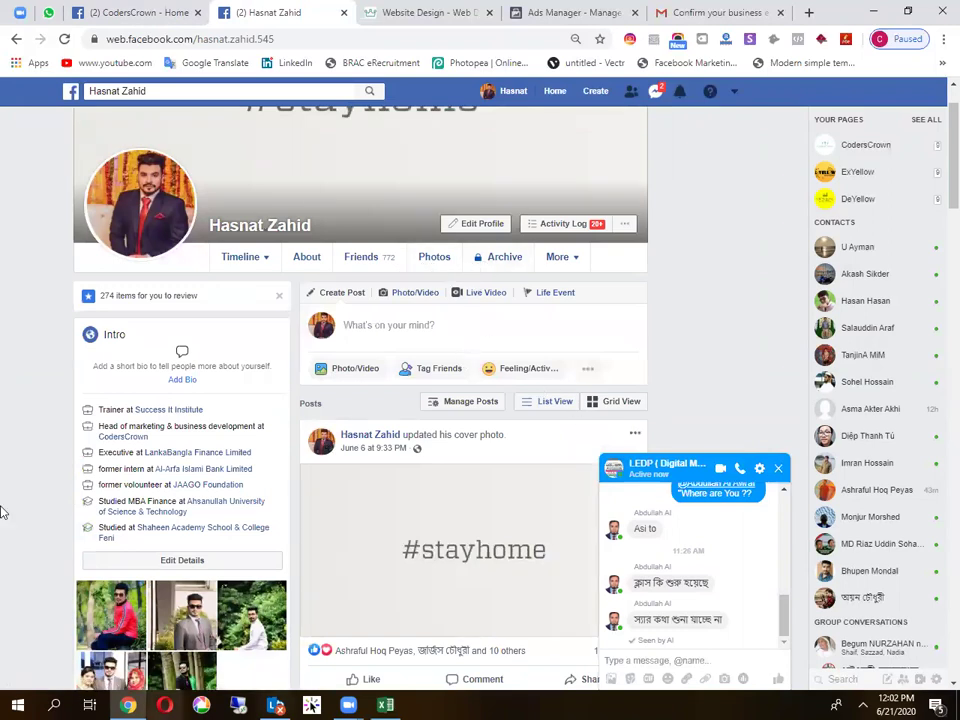
left_click(135, 10)
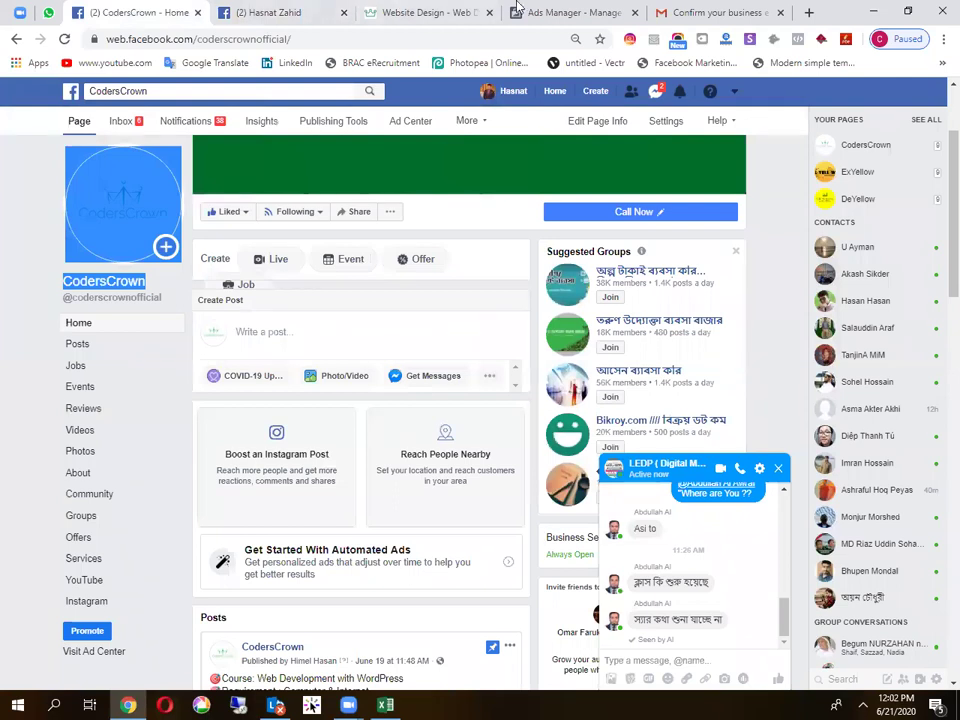
left_click(555, 10)
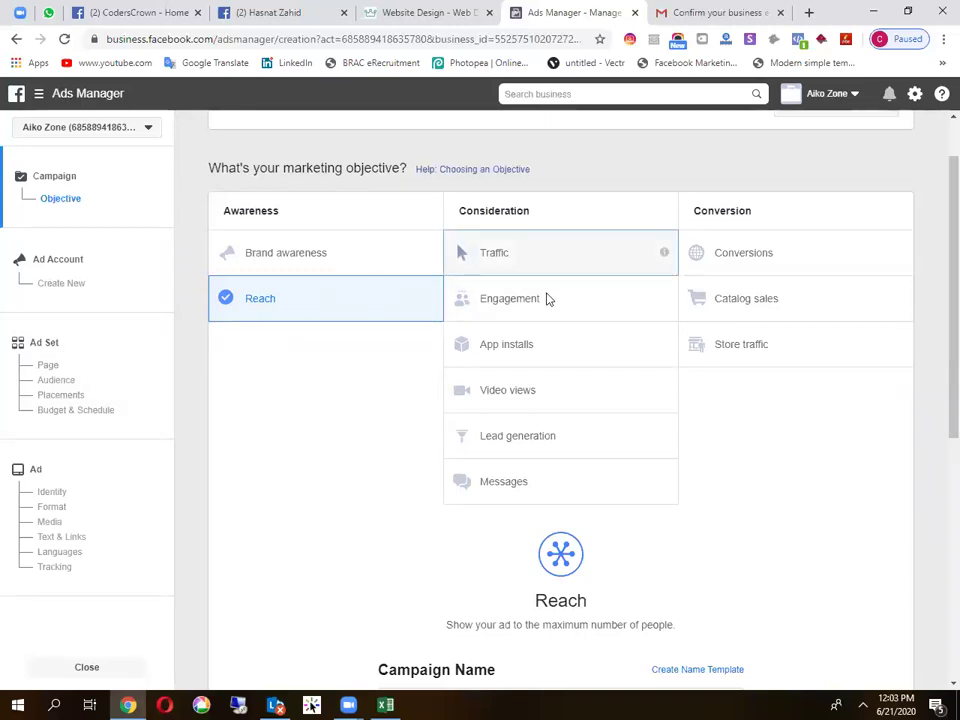
- Change the campaign objective to Traffic, then view the coderscrown.com services list
left_click(621, 268)
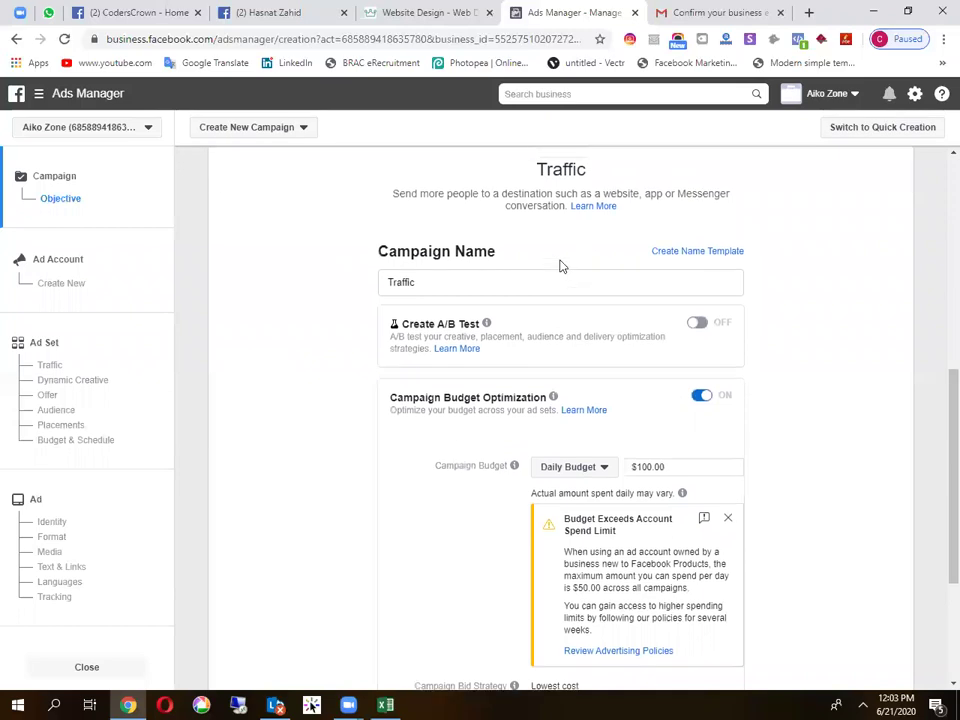
scroll(561, 266, "up", 5)
mouse_move(664, 251)
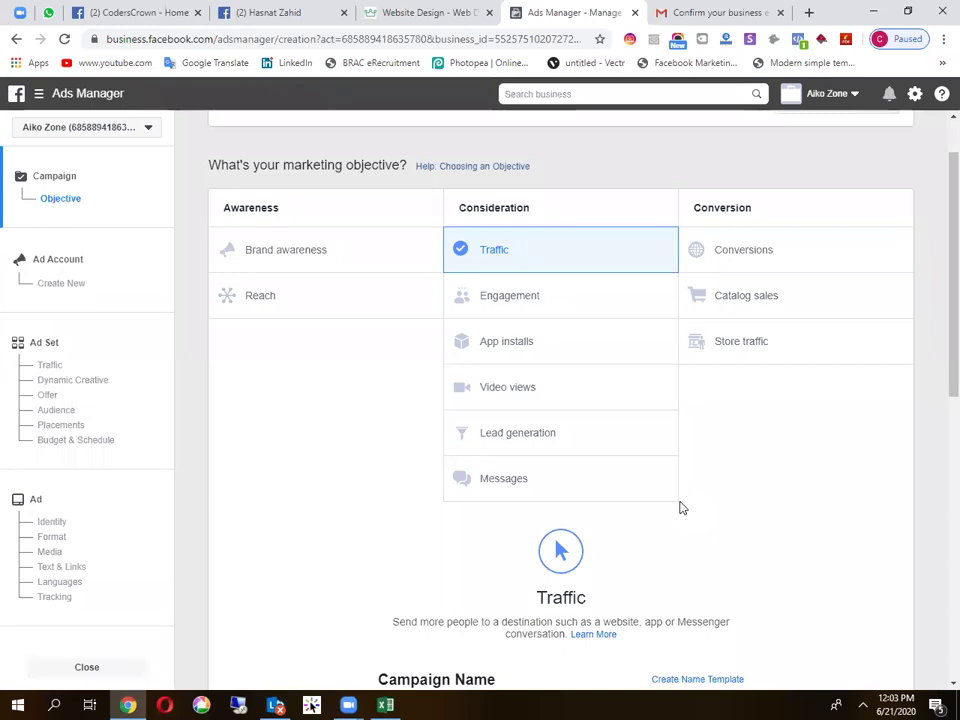
left_click(378, 7)
scroll(527, 336, "down", 10)
scroll(322, 455, "up", 1)
scroll(322, 455, "up", 2)
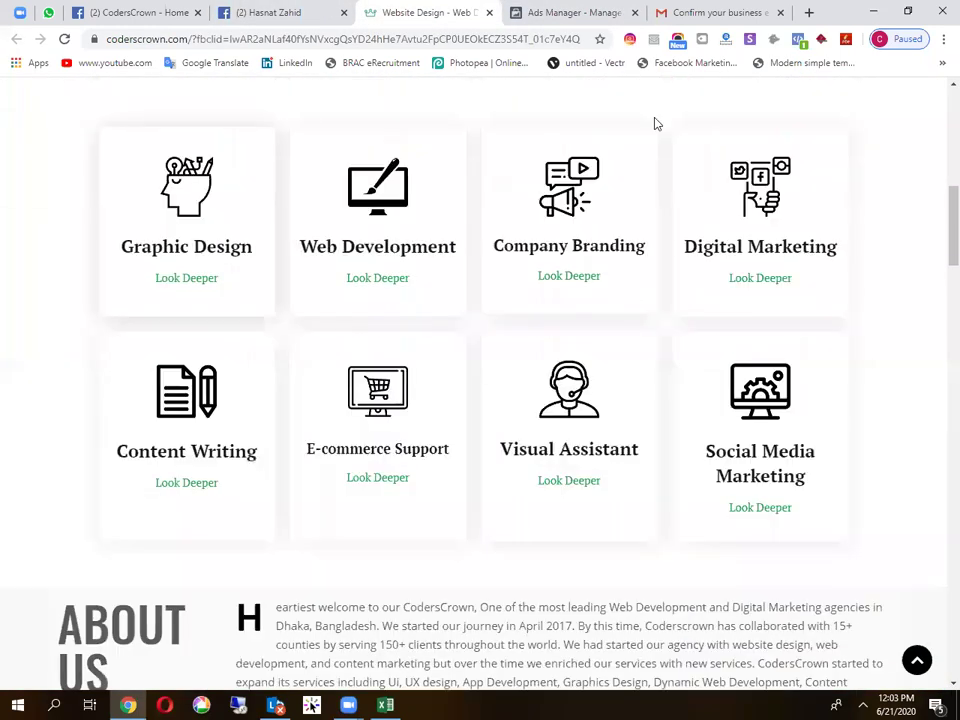
- Glance back at the campaign page, then move via the website tab to the CodersCrown Facebook Page
left_click(594, 8)
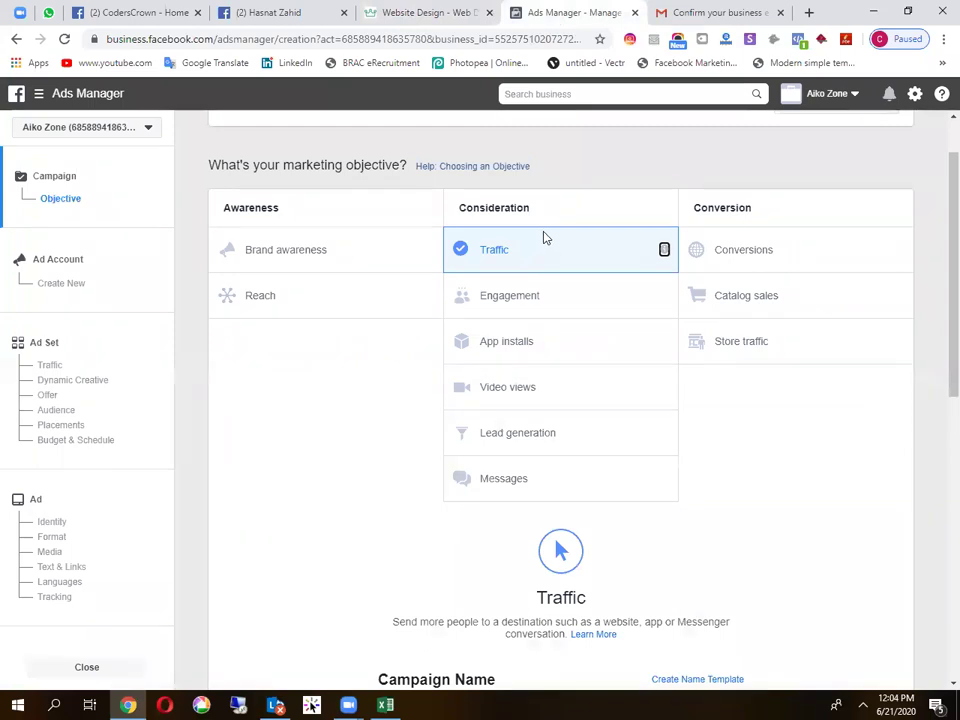
left_click(366, 8)
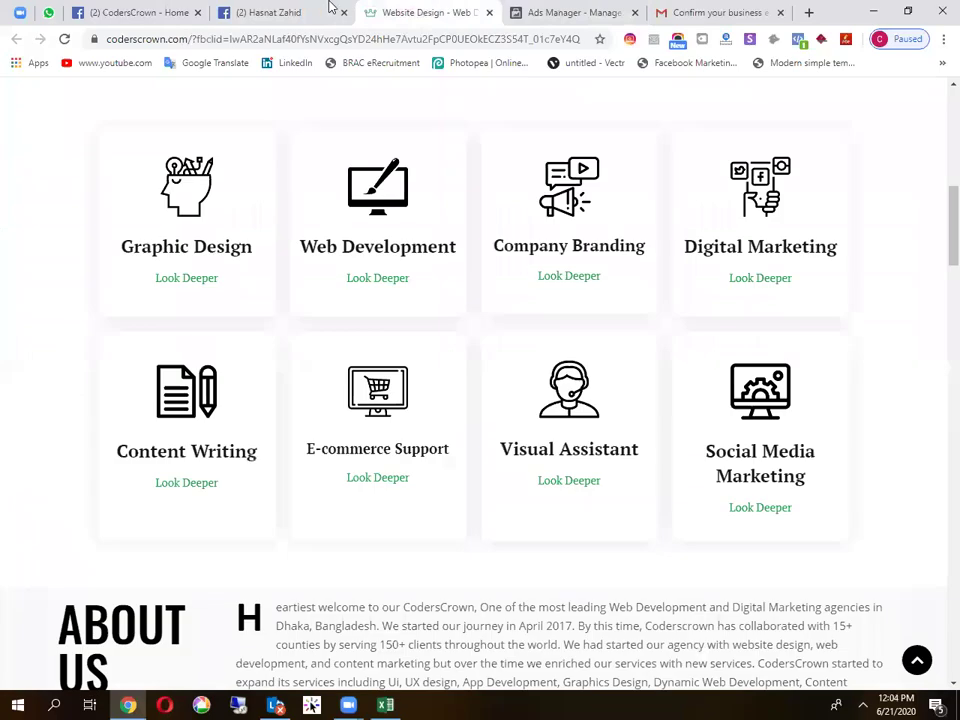
left_click(330, 10)
left_click(130, 12)
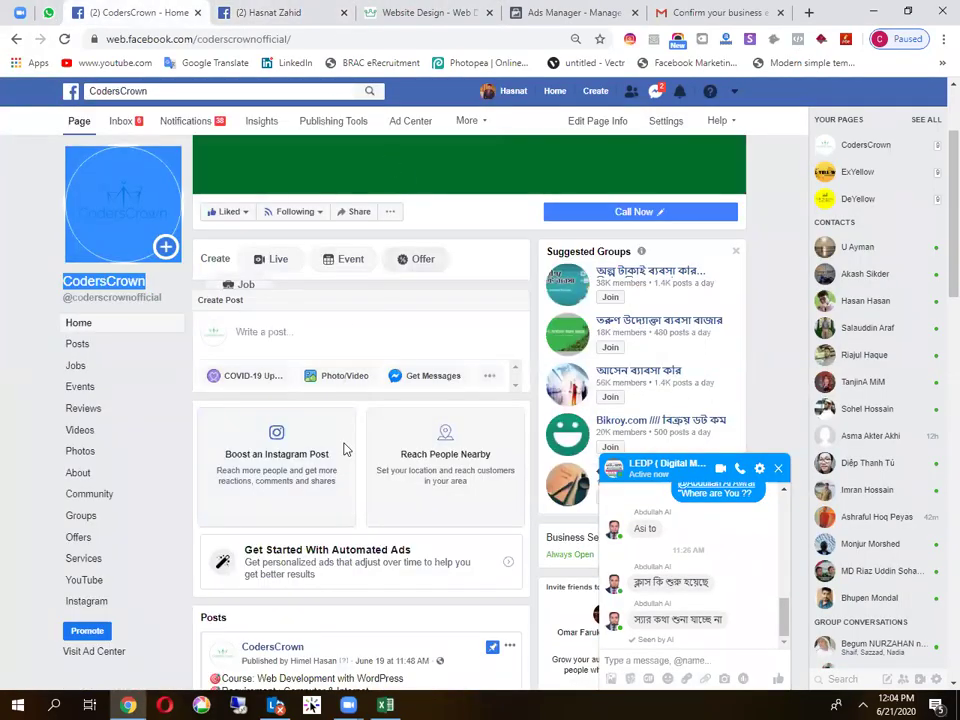
- Expand the full text of the pinned WordPress course post with See More
scroll(150, 408, "down", 7)
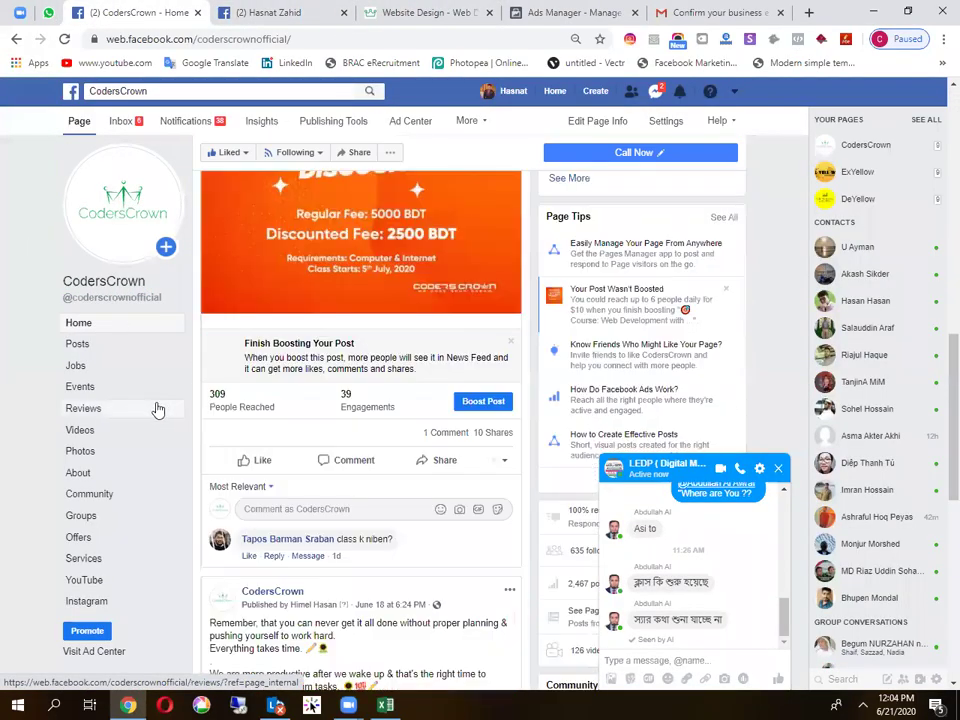
scroll(199, 399, "up", 5)
scroll(249, 397, "up", 1)
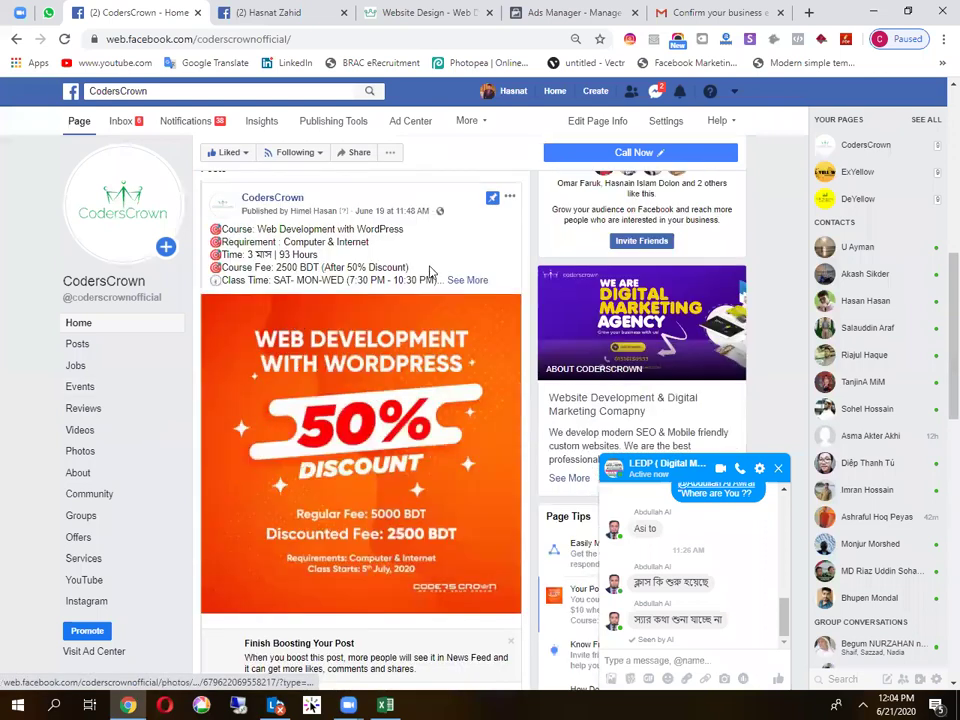
left_click(472, 280)
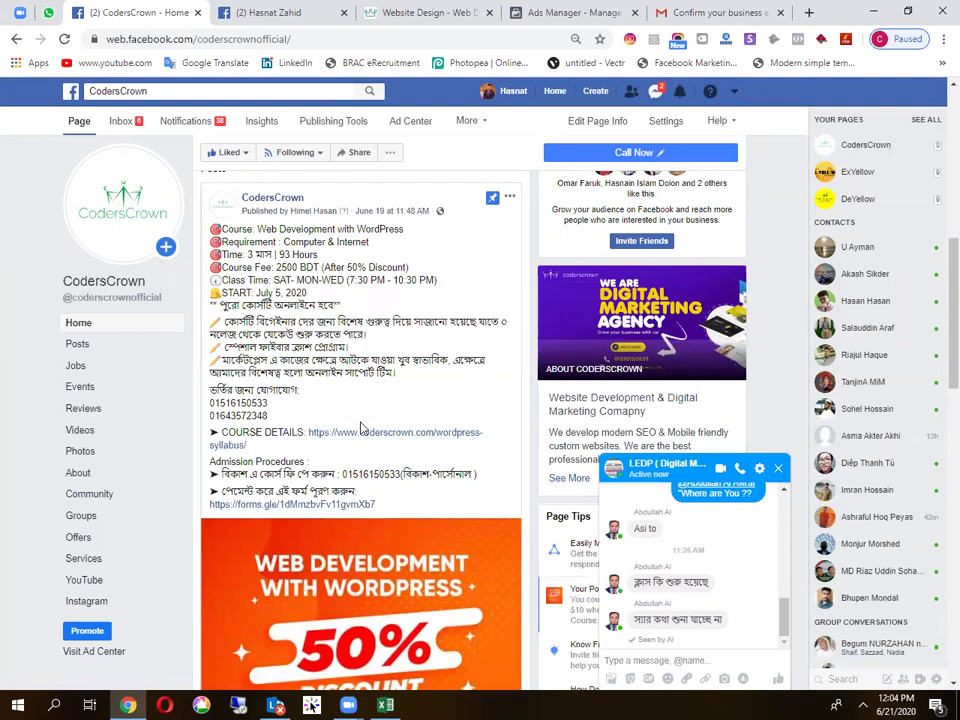
- Open the post's course-details link in a new tab and view the WordPress Syllabus
right_click(364, 435)
left_click(389, 446)
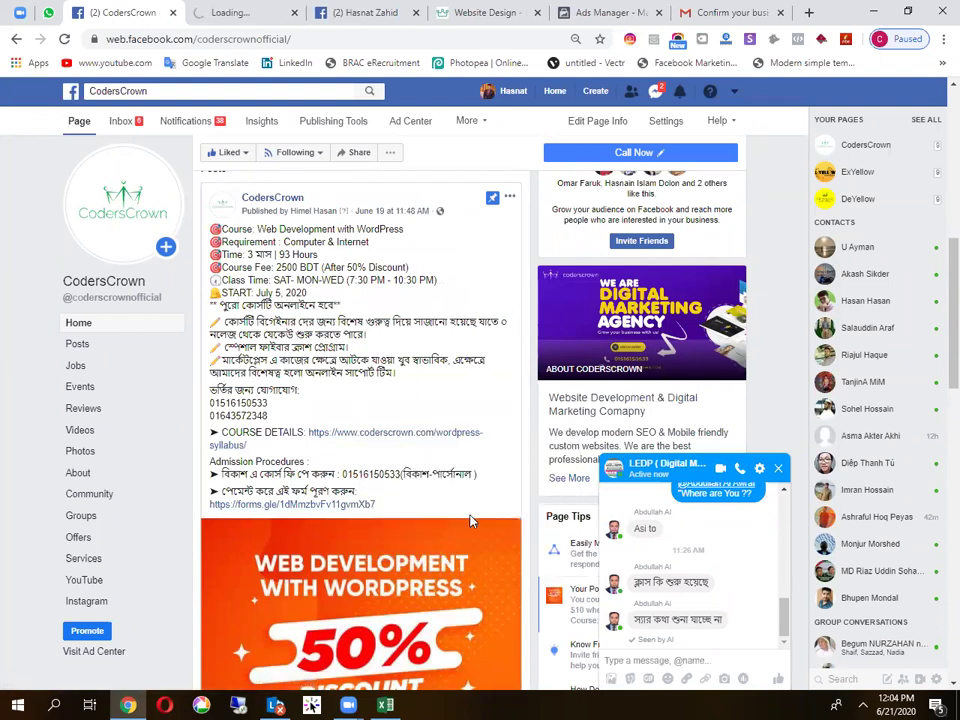
left_click(268, 7)
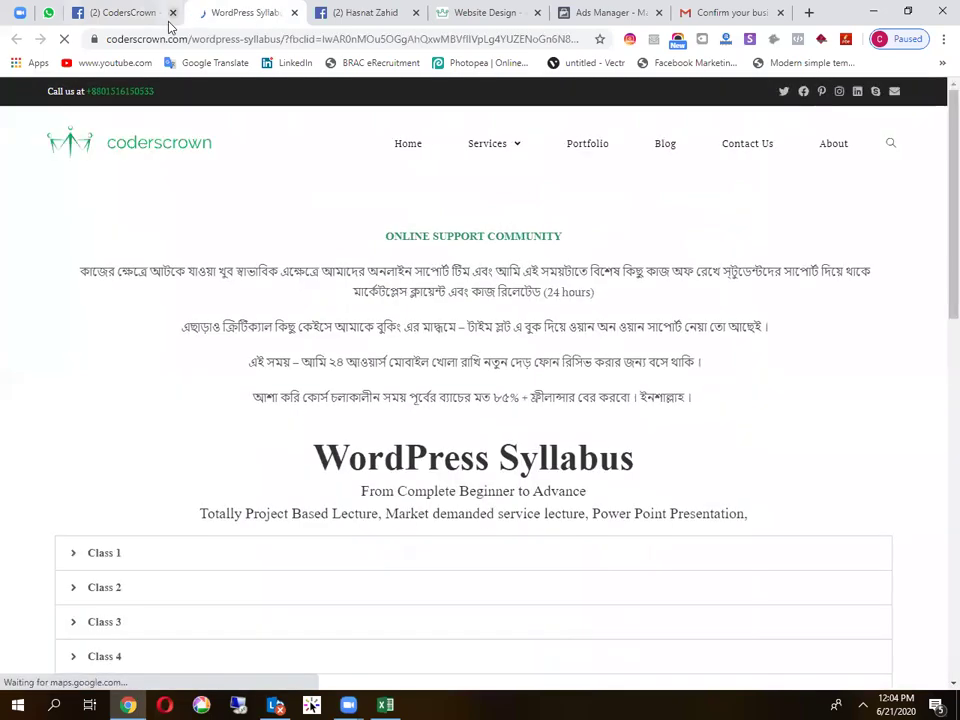
- Compare the CodersCrown Facebook page with the WordPress Syllabus page, ending on Facebook
scroll(484, 450, "down", 15)
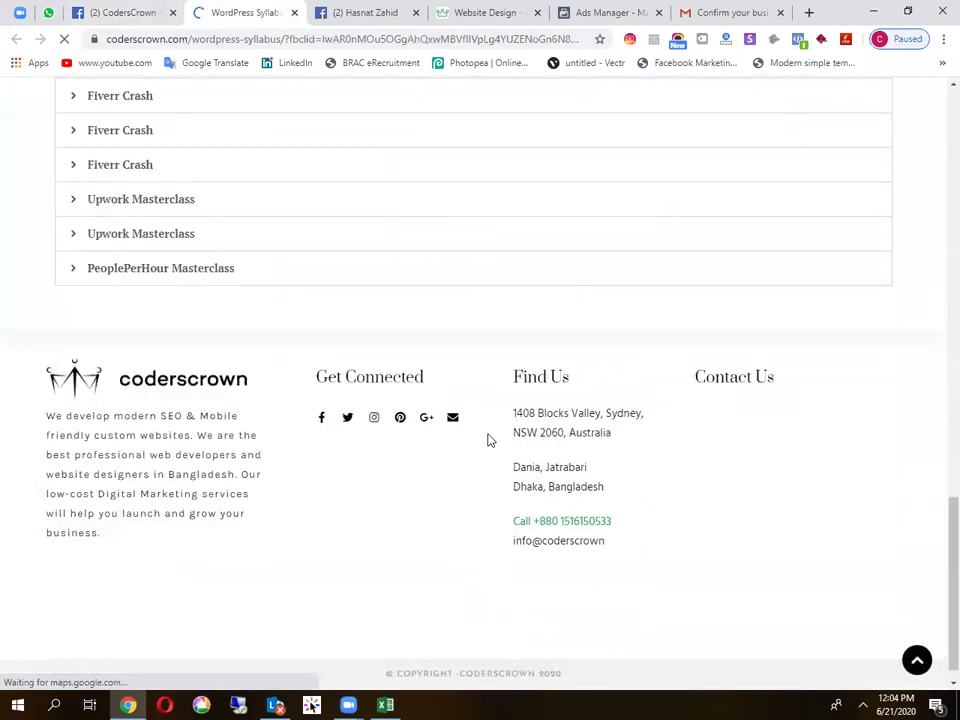
scroll(485, 440, "up", 20)
left_click(122, 12)
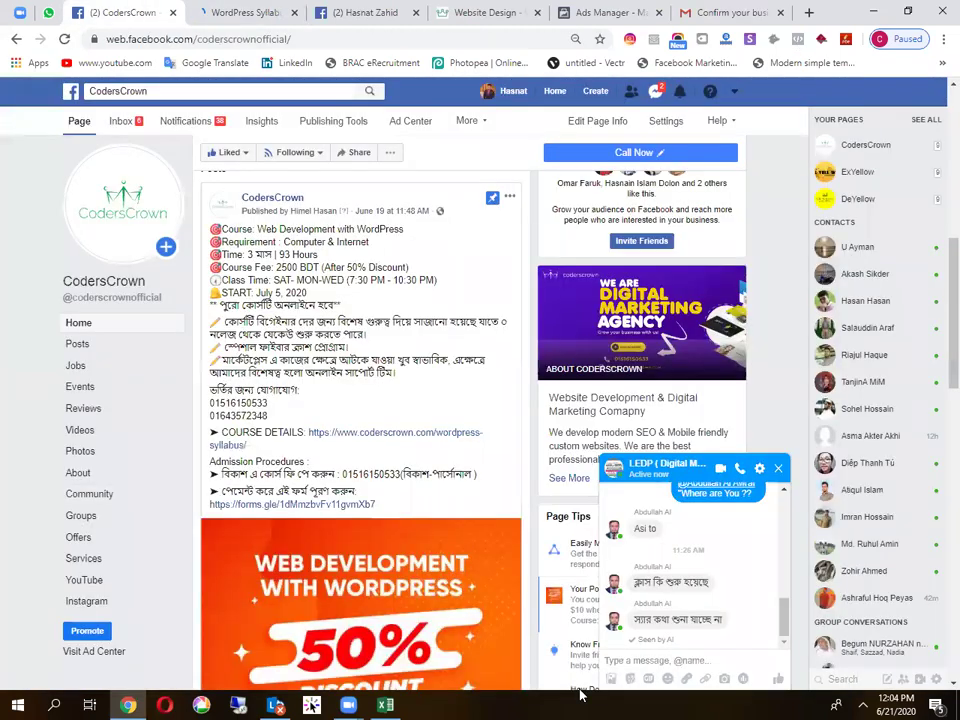
left_click(213, 8)
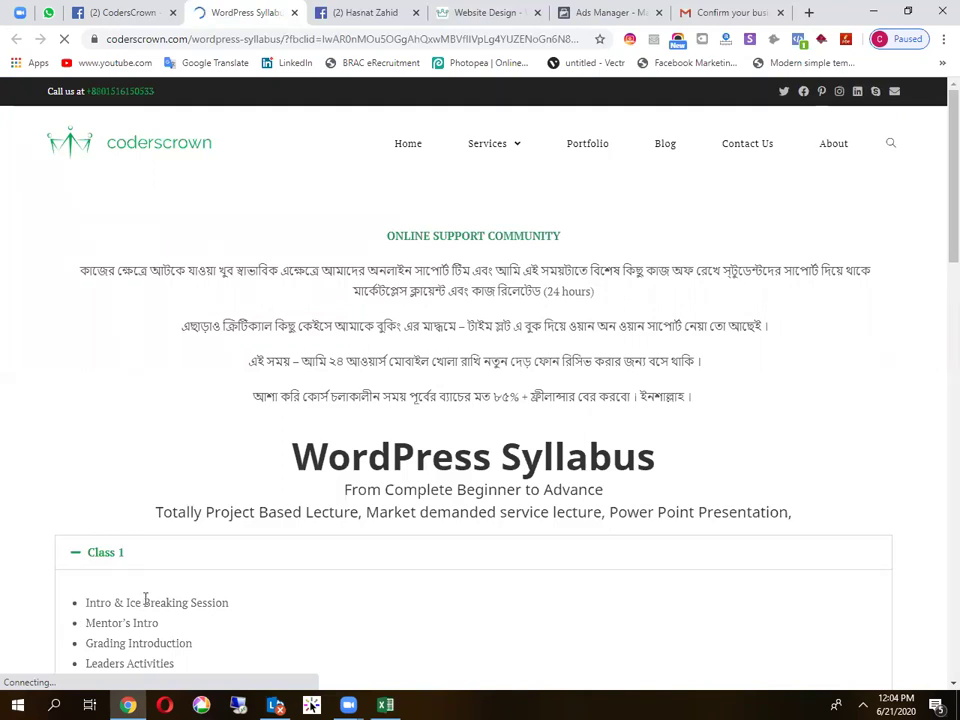
left_click(120, 12)
left_click(243, 12)
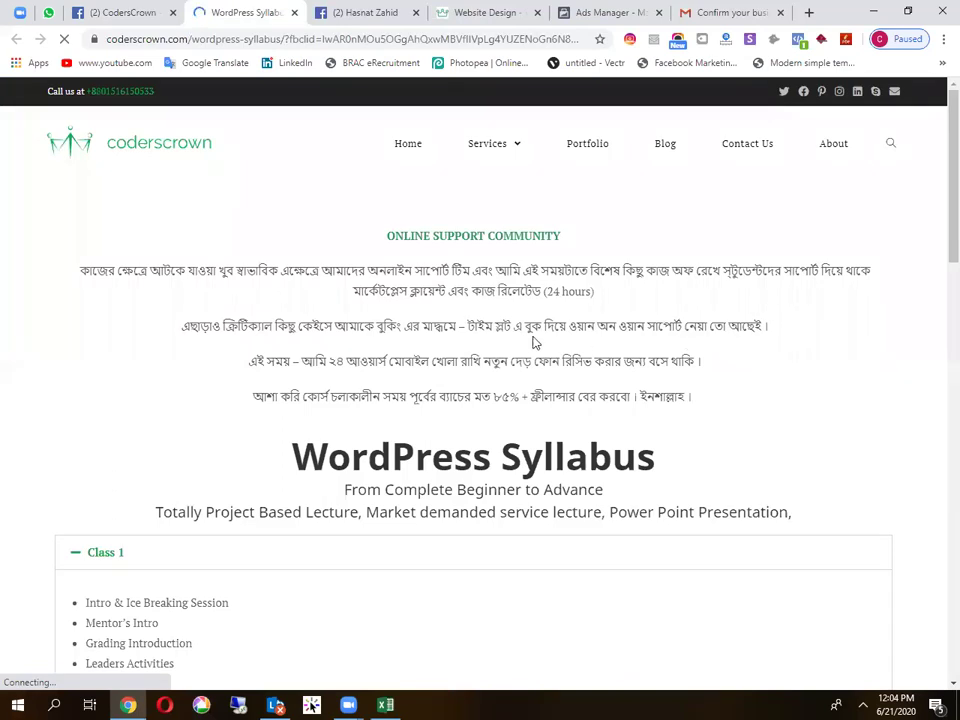
left_click(150, 12)
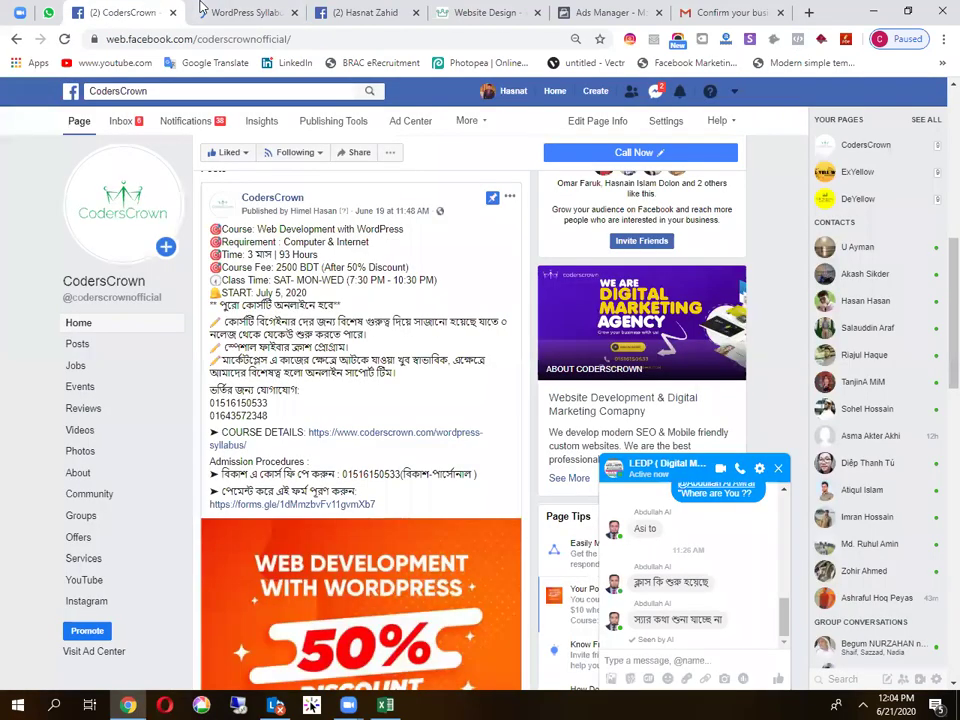
left_click(225, 12)
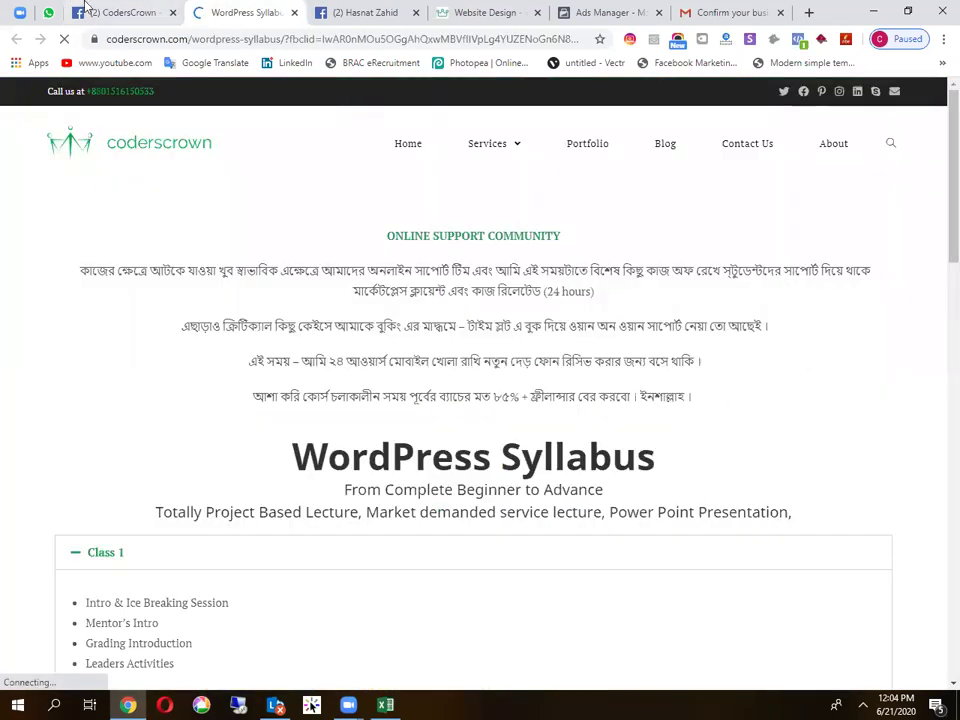
left_click(110, 12)
- Check the Ads Manager campaign, then bring up the coderscrown.com services grid
left_click(606, 12)
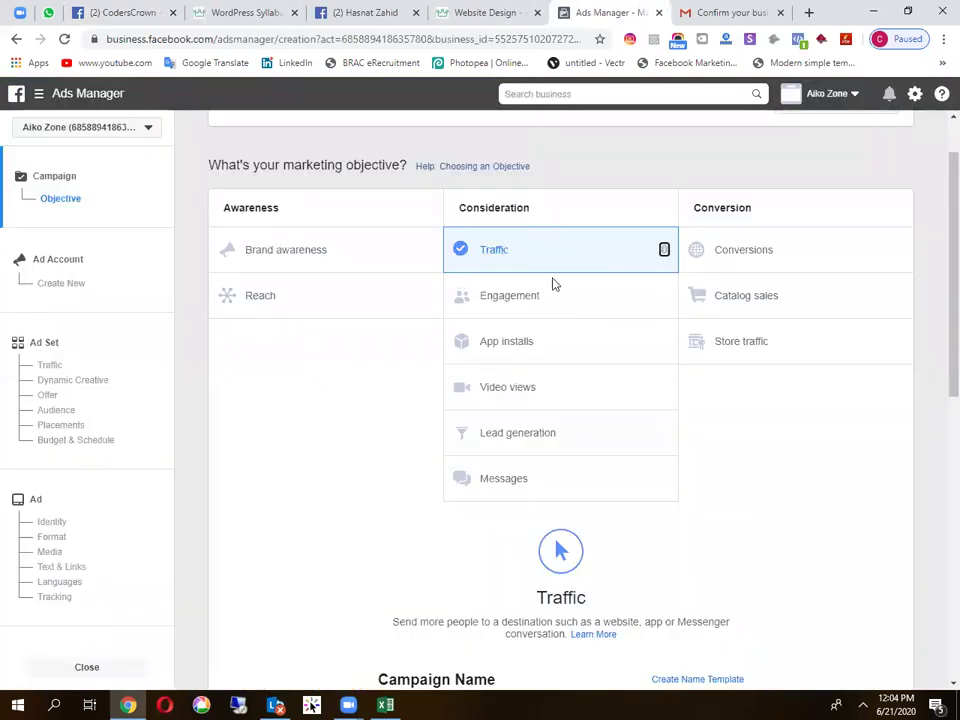
left_click(245, 10)
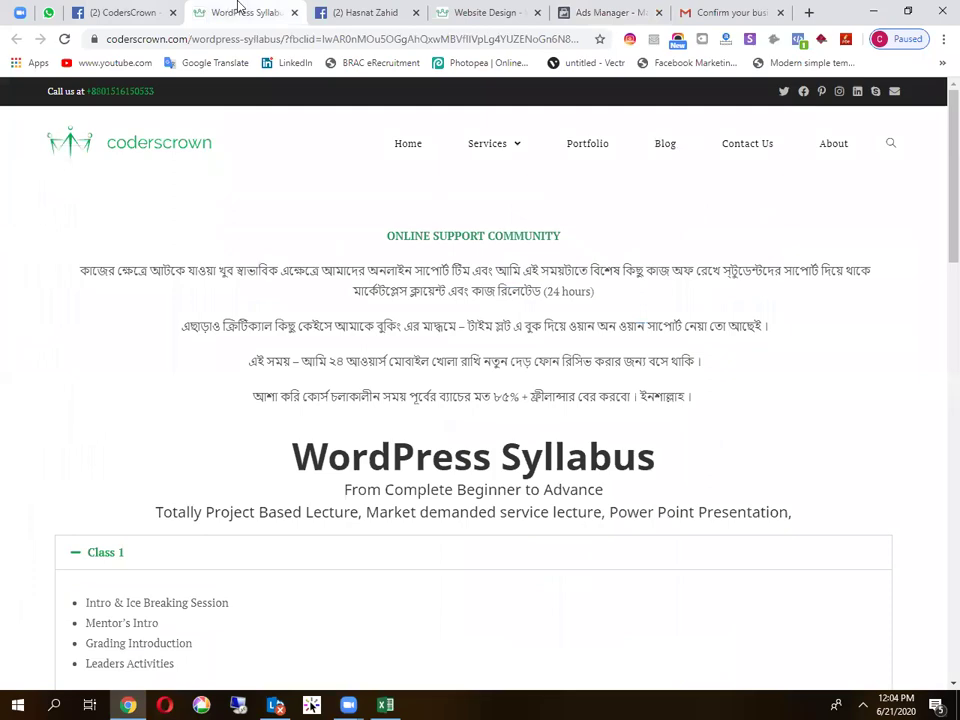
left_click(135, 10)
scroll(452, 444, "down", 15)
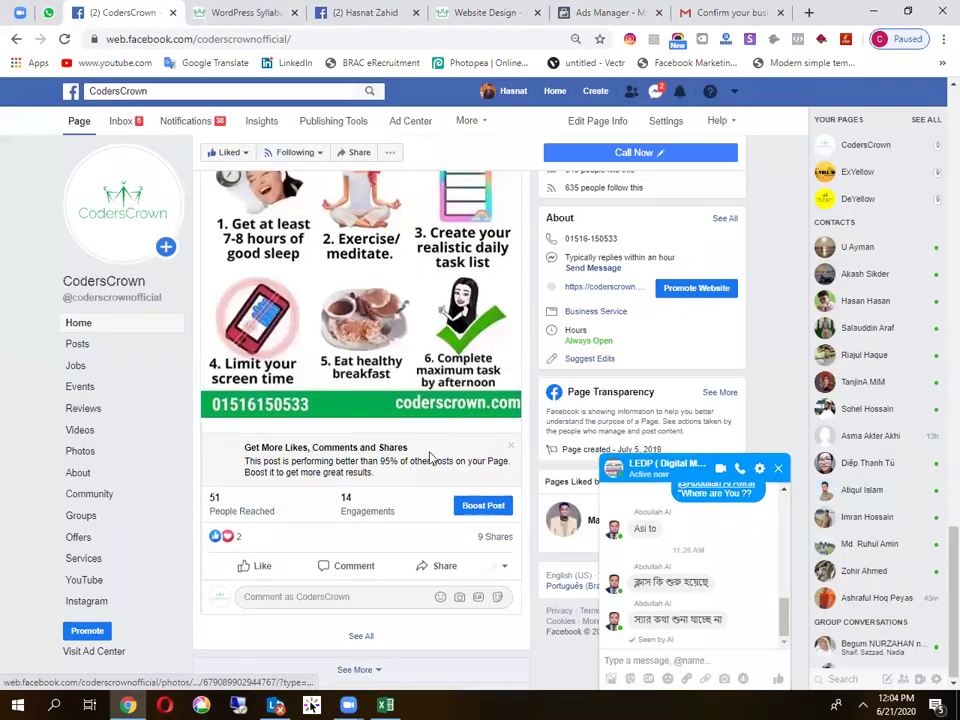
scroll(432, 464, "up", 8)
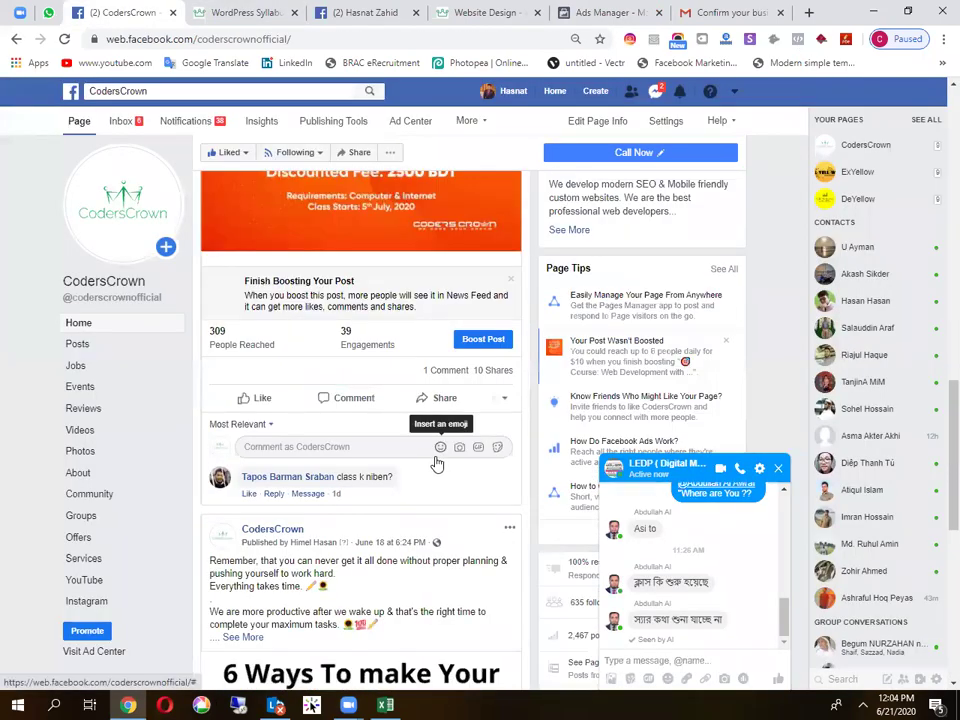
scroll(437, 463, "up", 4)
left_click(250, 12)
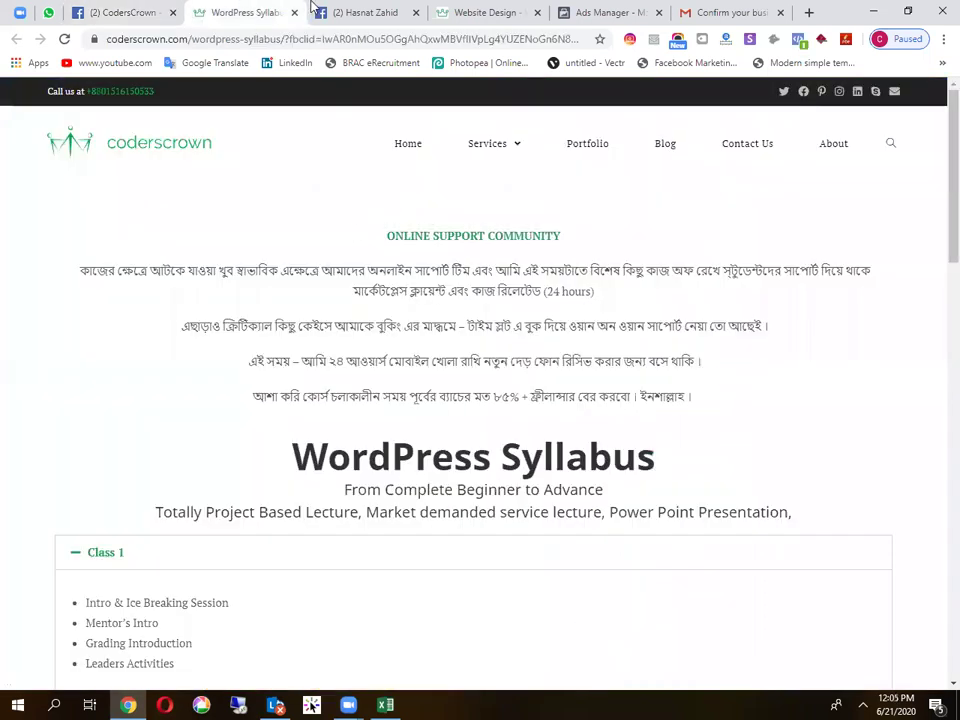
left_click(471, 12)
scroll(300, 328, "down", 1)
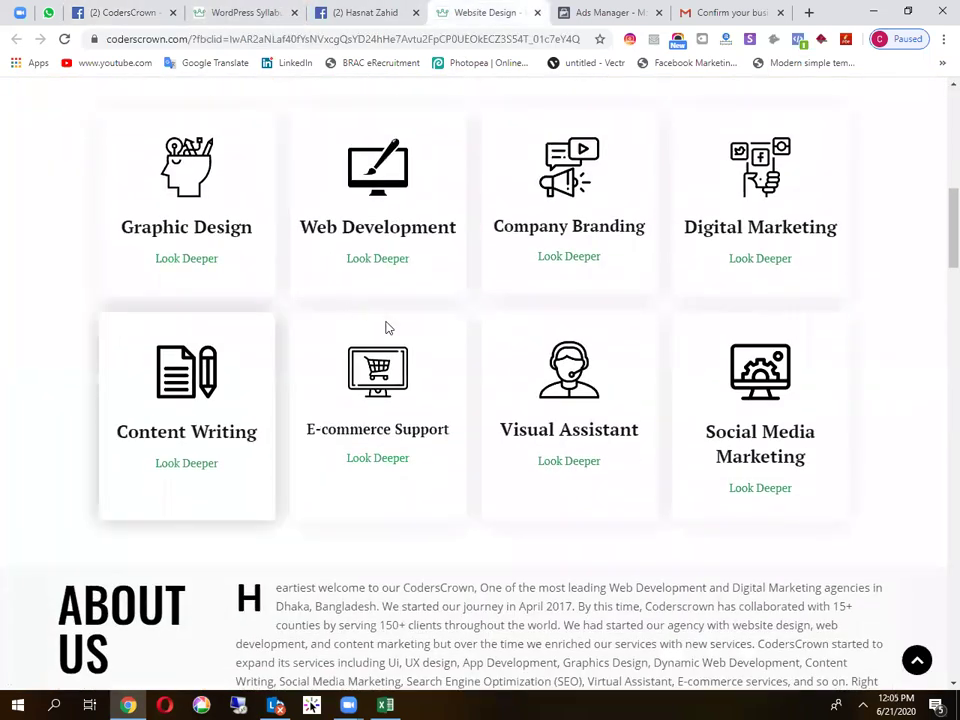
- Browse the Syllabus and Facebook pages, then return to the coderscrown.com services page
scroll(377, 322, "up", 3)
left_click(248, 12)
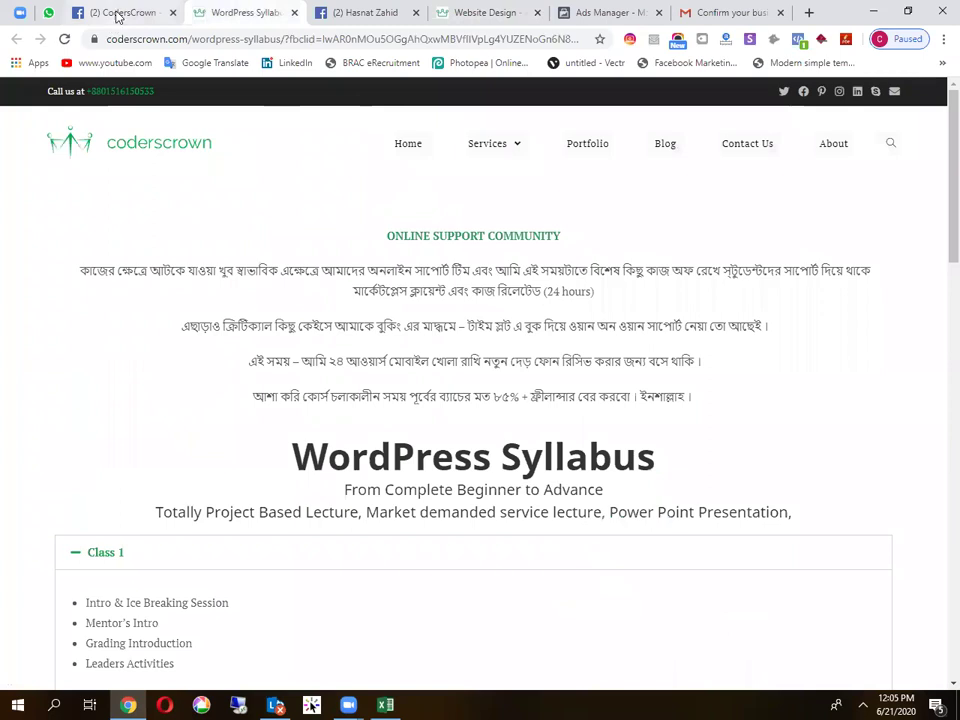
left_click(118, 12)
scroll(420, 470, "up", 1)
scroll(422, 474, "down", 3)
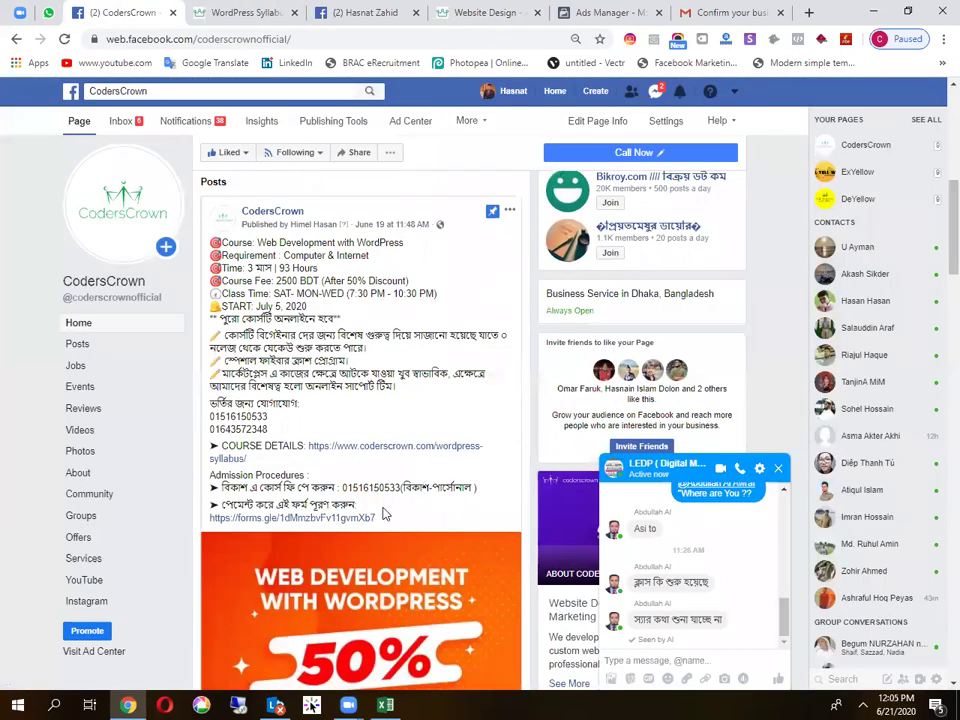
scroll(385, 513, "down", 1)
left_click_drag(432, 374, 435, 378)
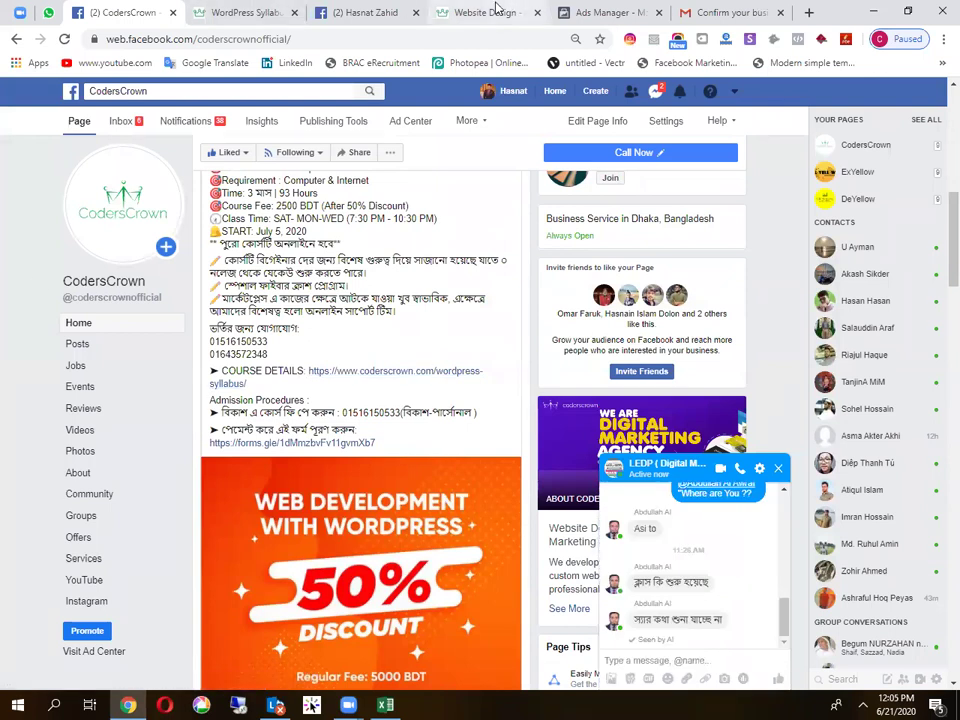
left_click(490, 12)
scroll(456, 371, "down", 8)
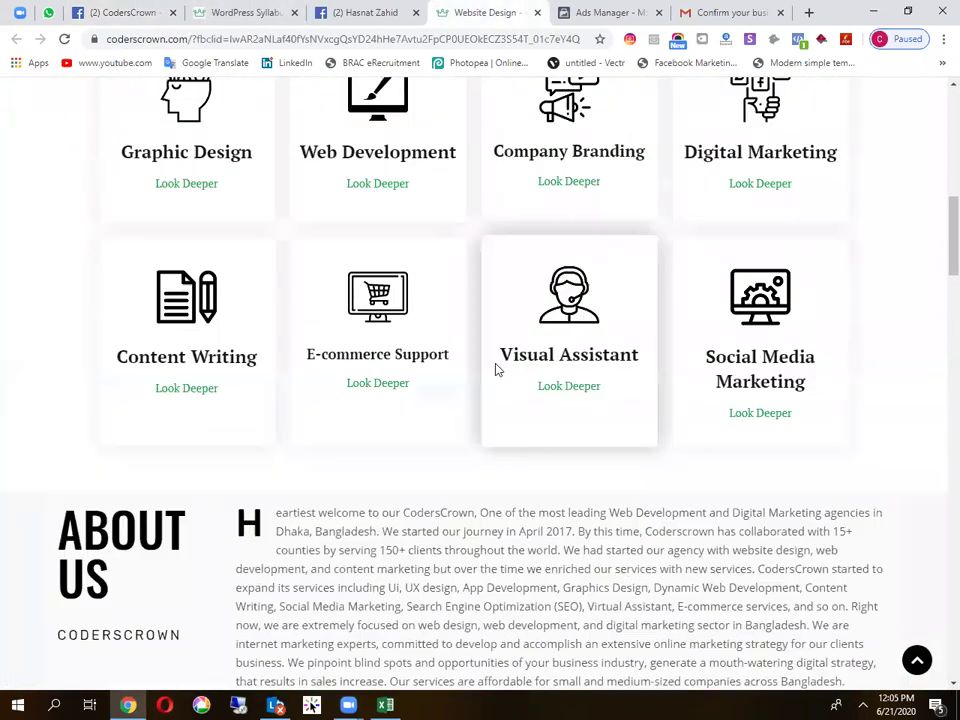
scroll(146, 268, "up", 2)
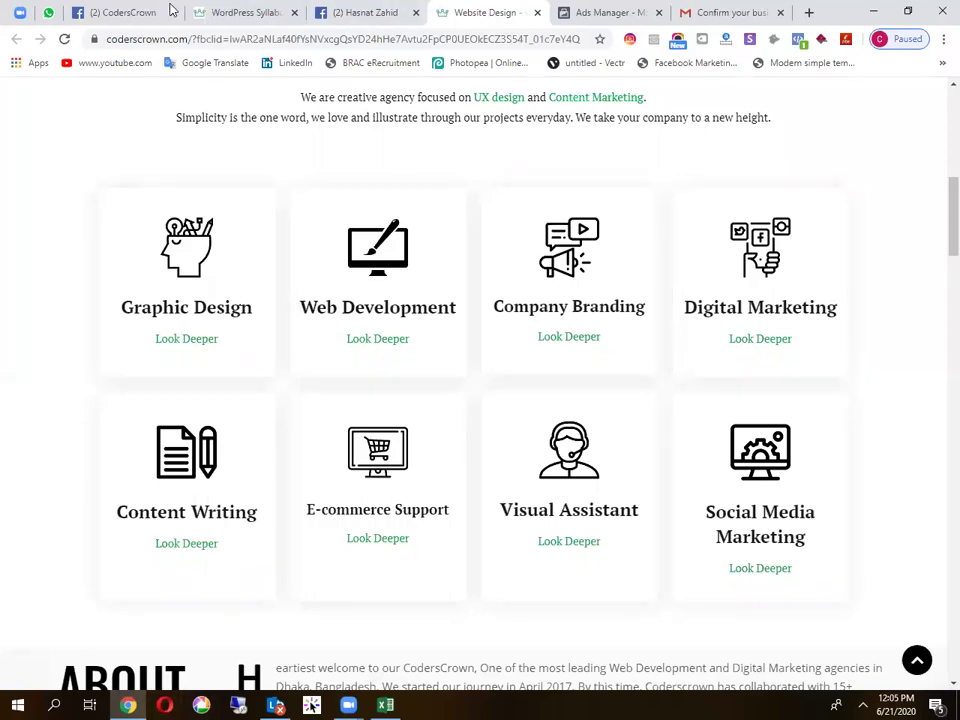
- Compare the Syllabus, profile, Facebook and coderscrown.com services pages, ending on the CodersCrown Facebook page
left_click(257, 8)
left_click(393, 8)
left_click(500, 13)
left_click(248, 12)
left_click(500, 10)
left_click(252, 10)
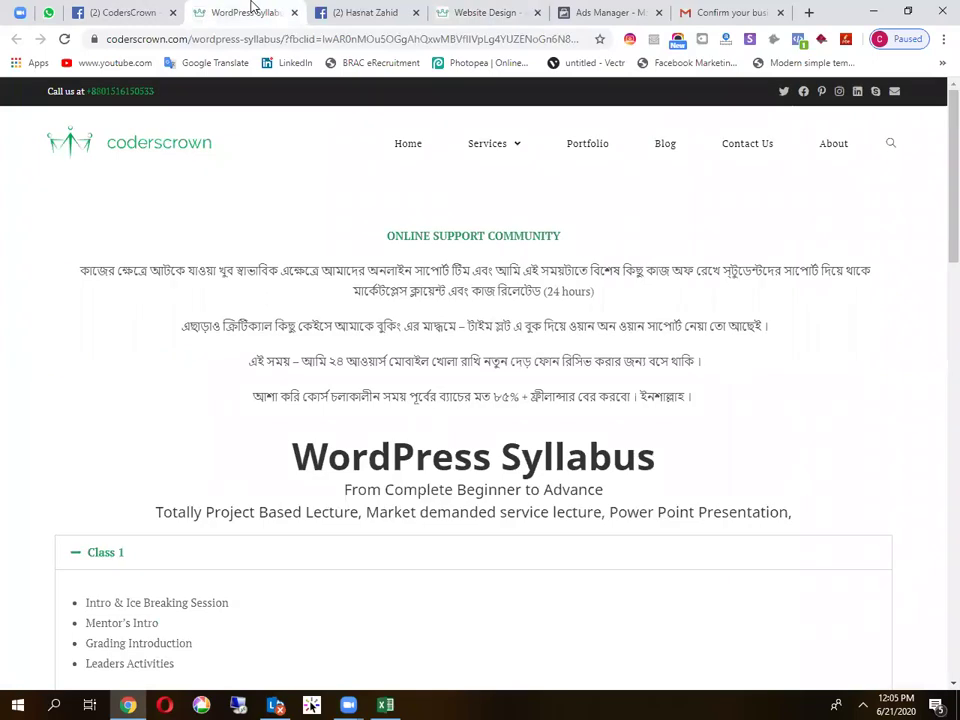
left_click(122, 9)
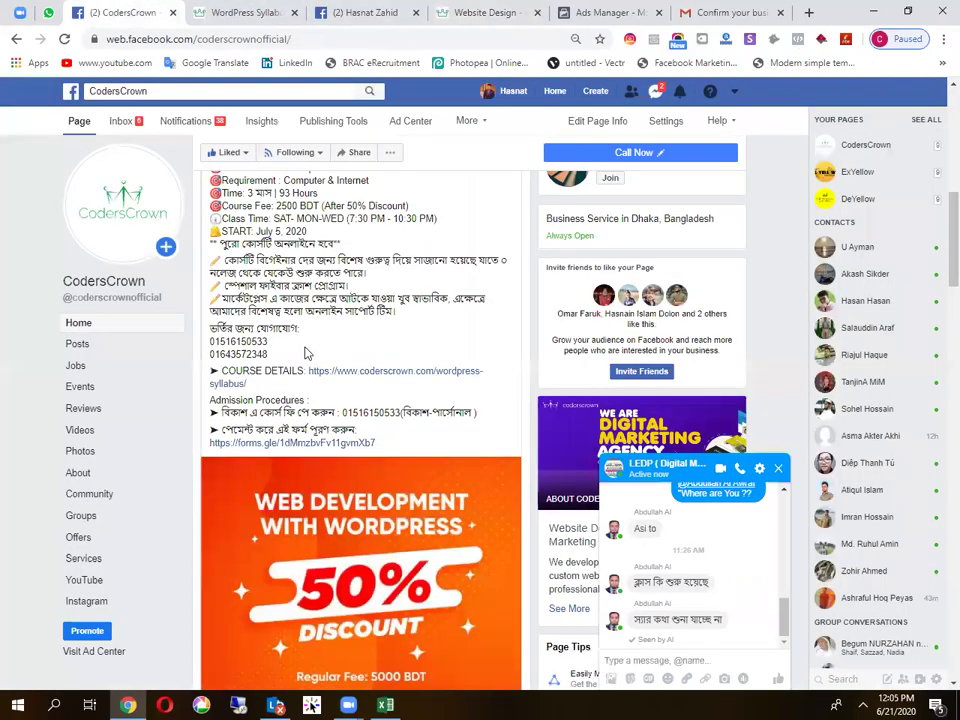
left_click(480, 11)
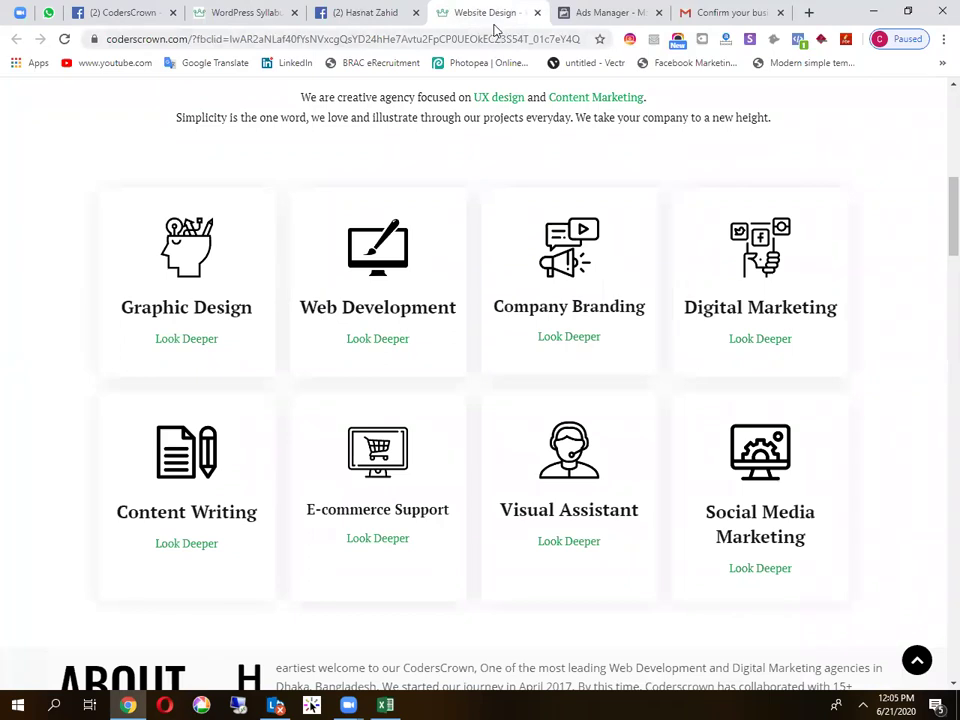
left_click(246, 8)
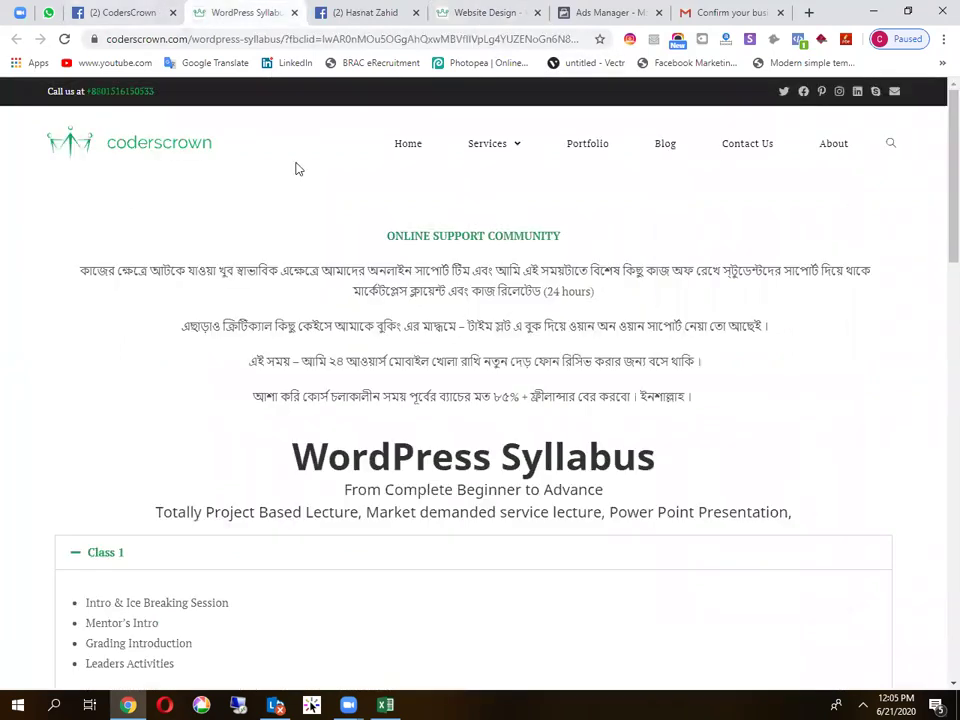
left_click(108, 8)
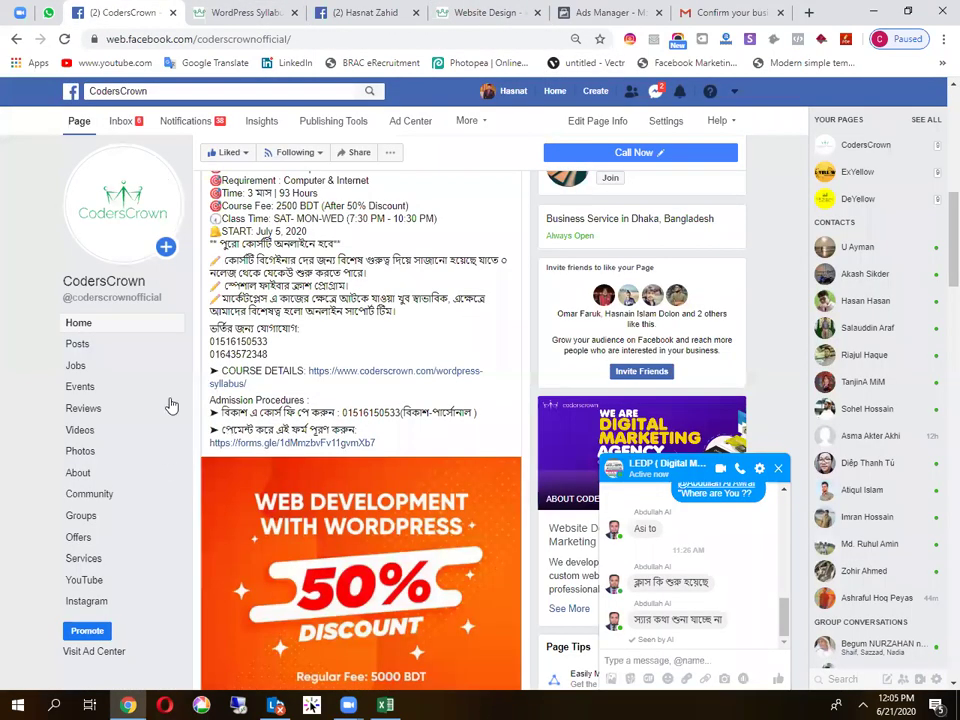
left_click(456, 11)
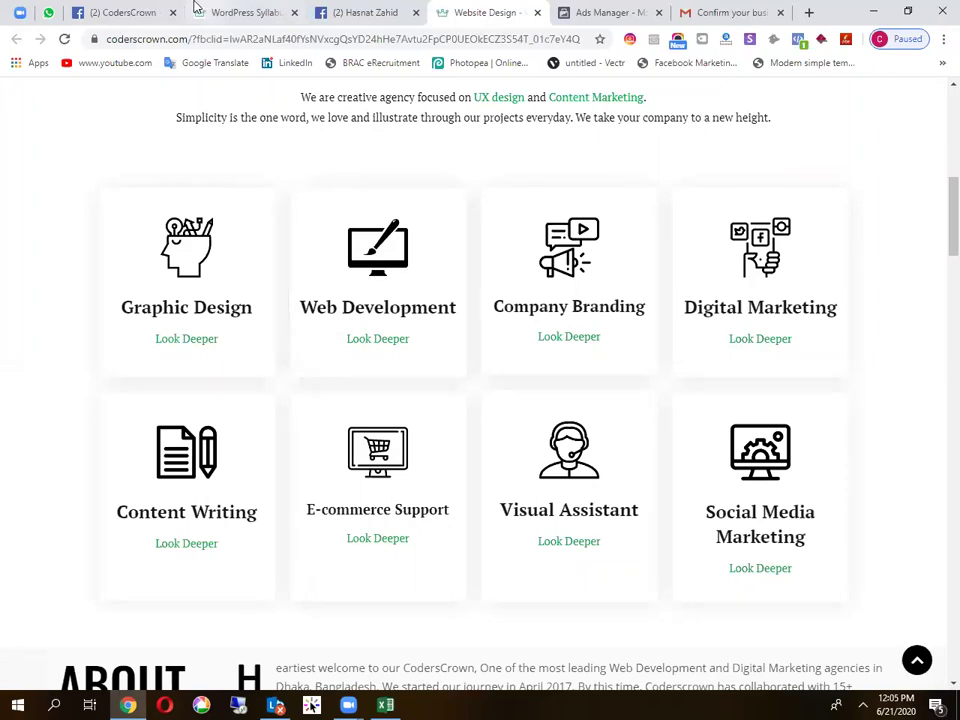
left_click(140, 8)
left_click(492, 10)
left_click(137, 8)
left_click(441, 10)
- Reorder the browser tabs and cycle between Facebook and the coderscrown.com website, ending on the website
left_click_drag(146, 10, 381, 12)
scroll(525, 328, "up", 4)
scroll(390, 330, "down", 2)
scroll(390, 329, "down", 3)
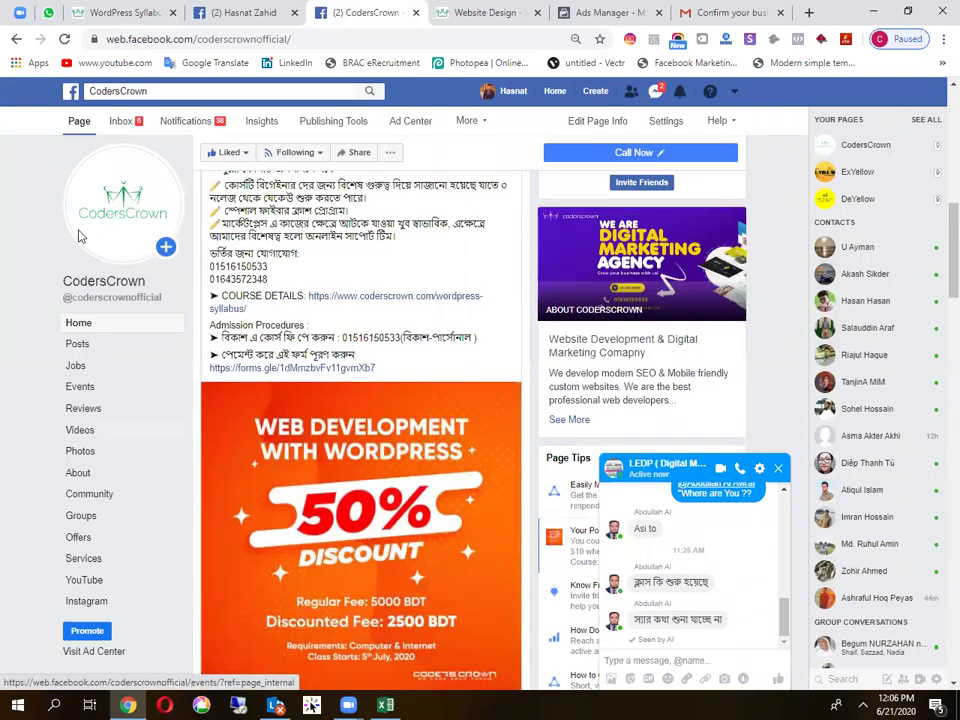
left_click(515, 8)
left_click(356, 13)
key("ctrl+Tab")
left_click(378, 12)
key("ctrl+Tab")
key("ctrl+shift+Tab")
left_click(462, 14)
left_click(365, 12)
left_click(493, 11)
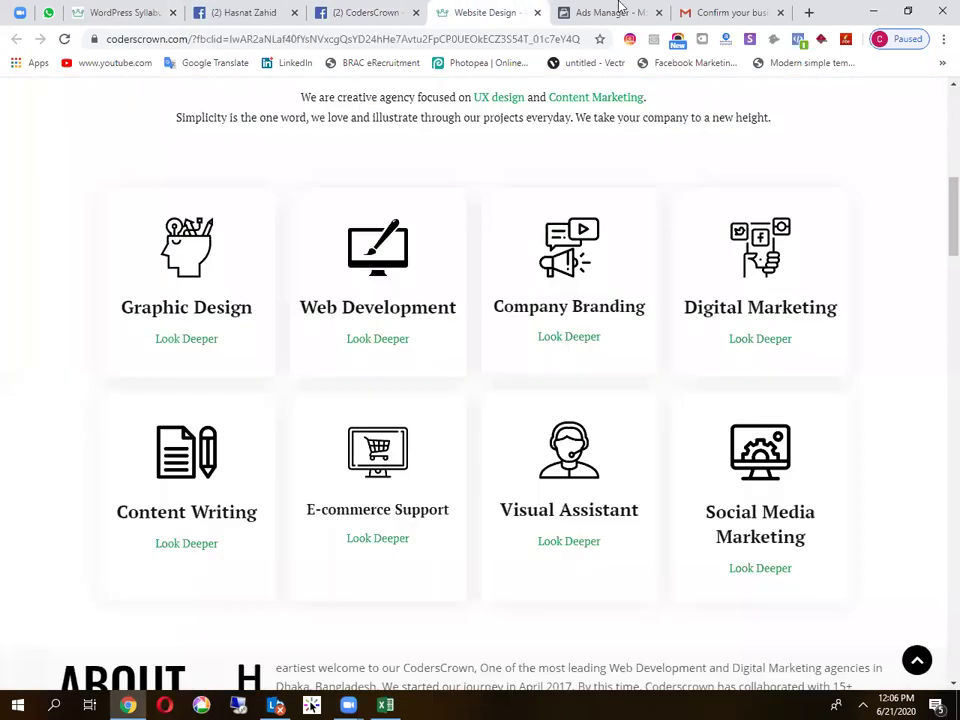
left_click(796, 41)
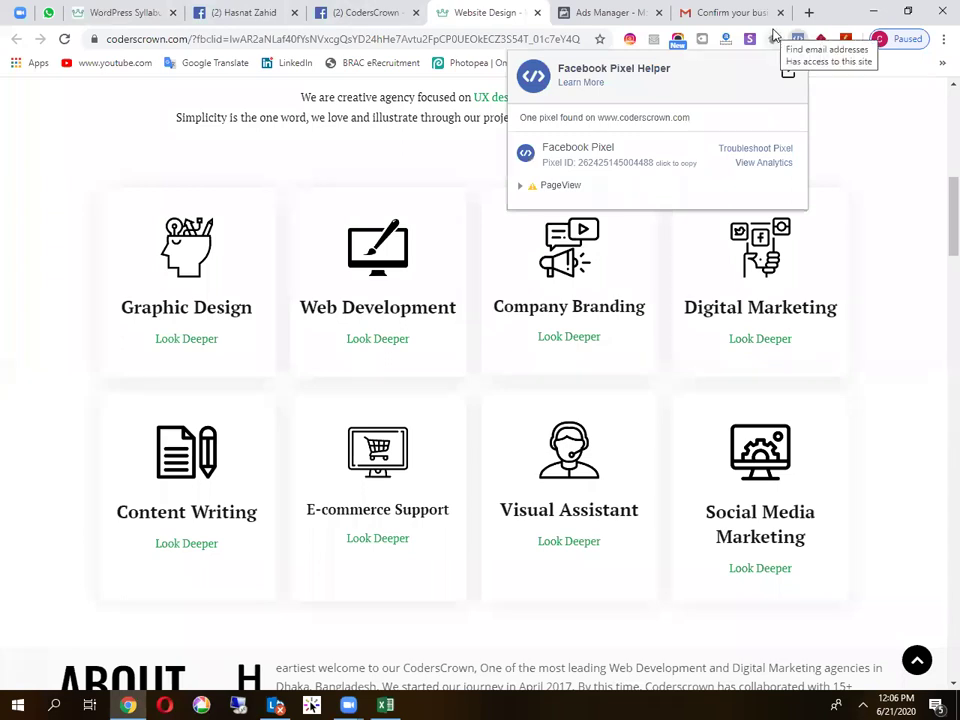
left_click(414, 10)
left_click(445, 10)
left_click(368, 12)
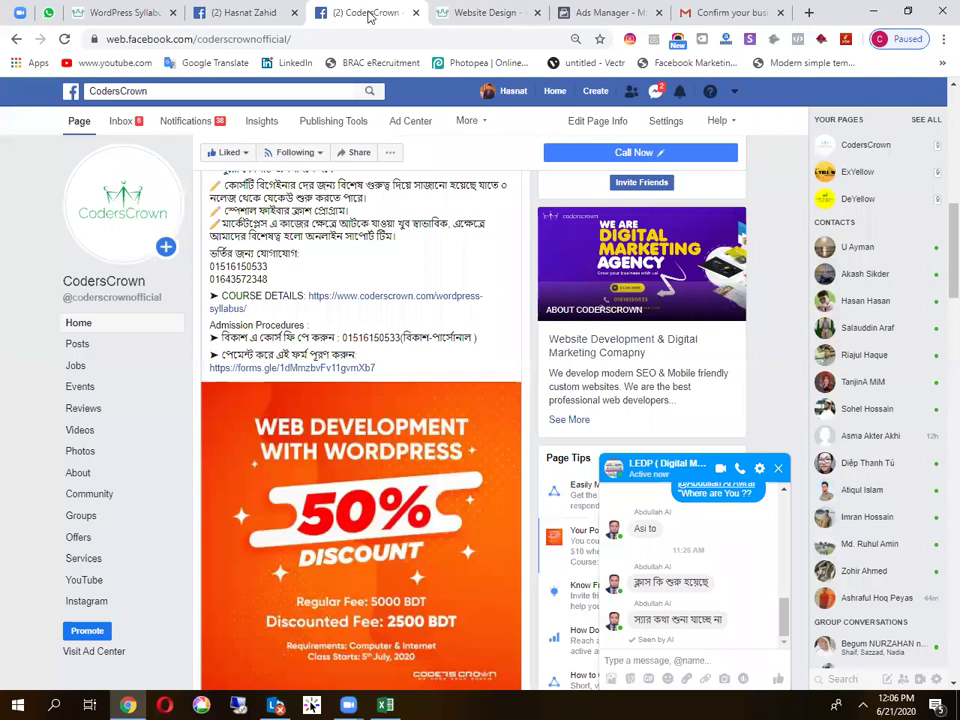
left_click(483, 10)
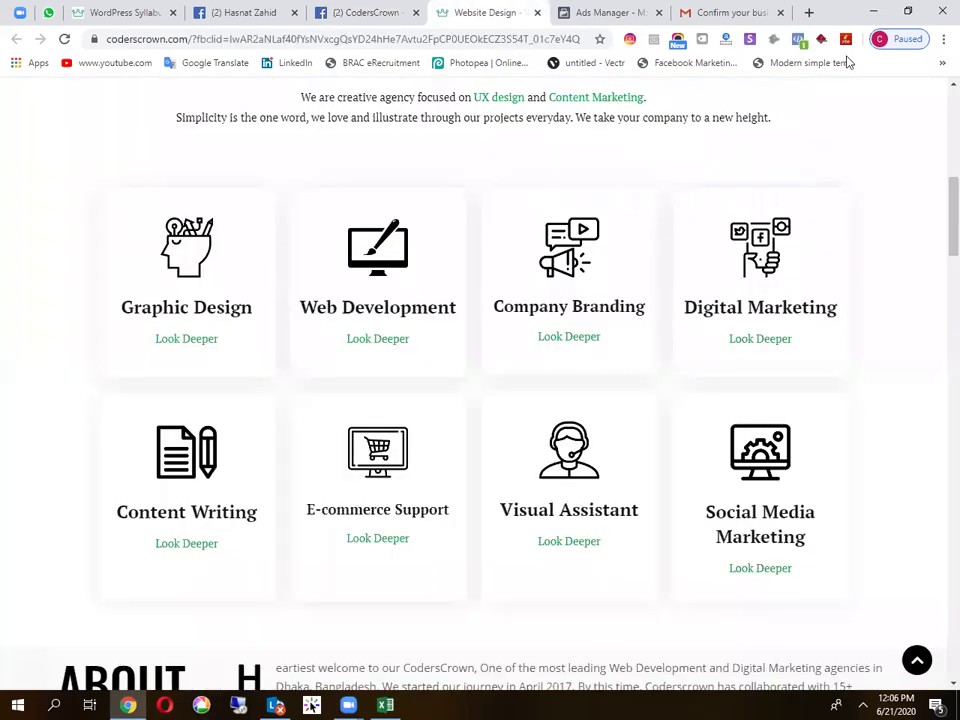
left_click(797, 40)
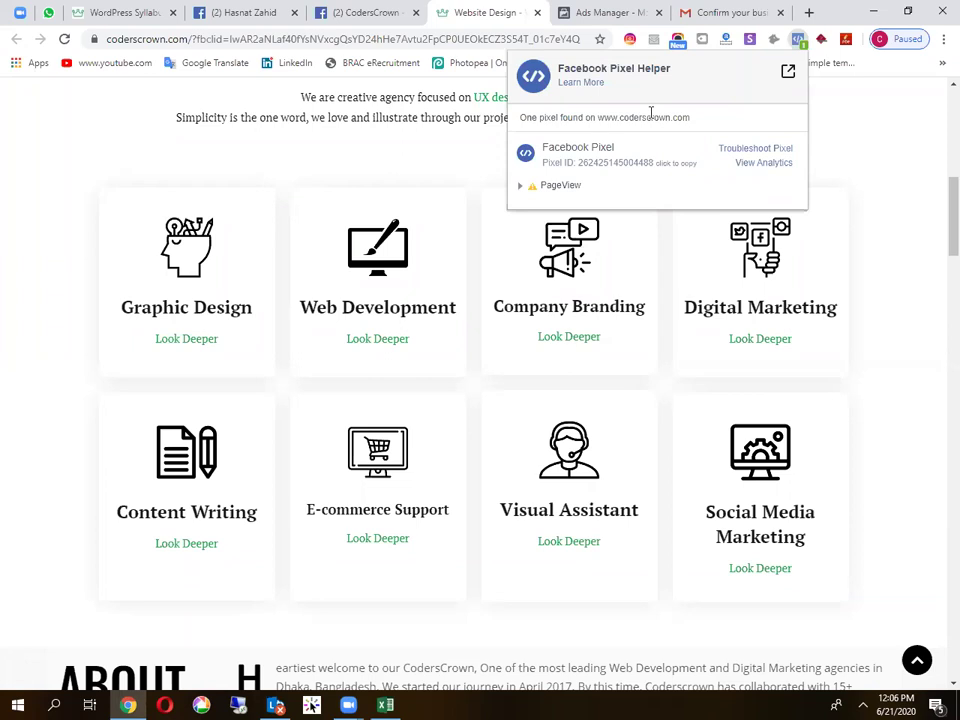
left_click(385, 12)
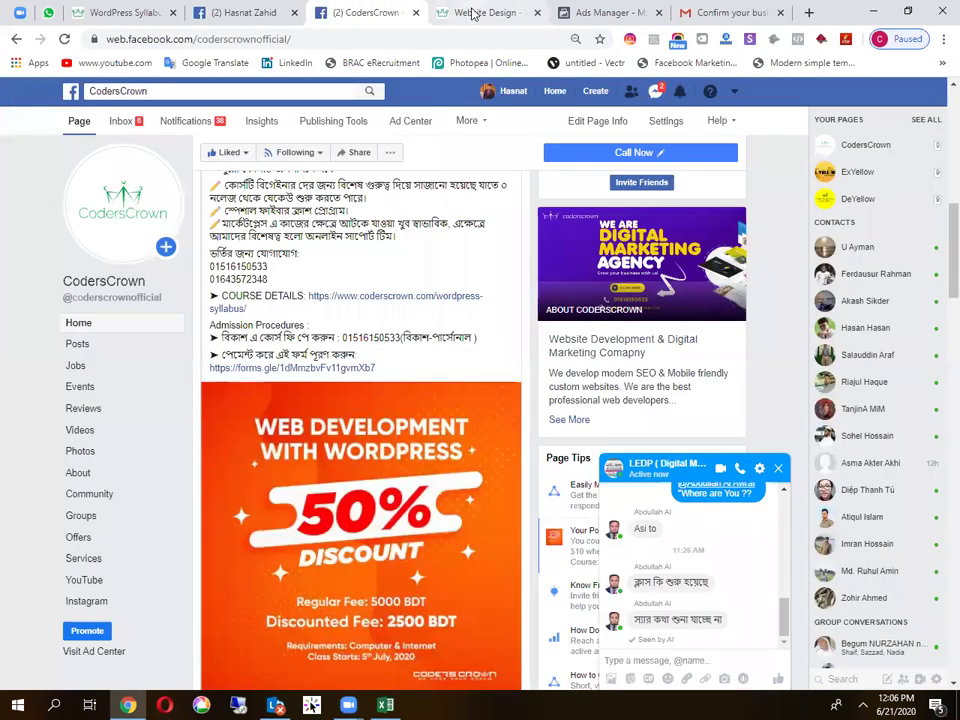
left_click(470, 12)
left_click(385, 14)
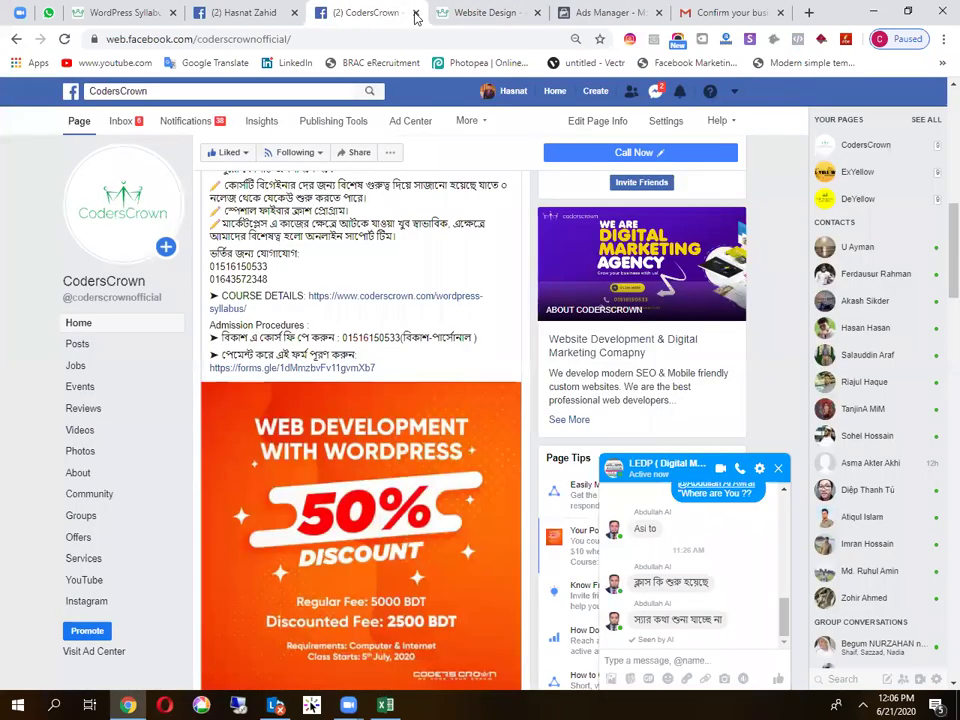
left_click(797, 40)
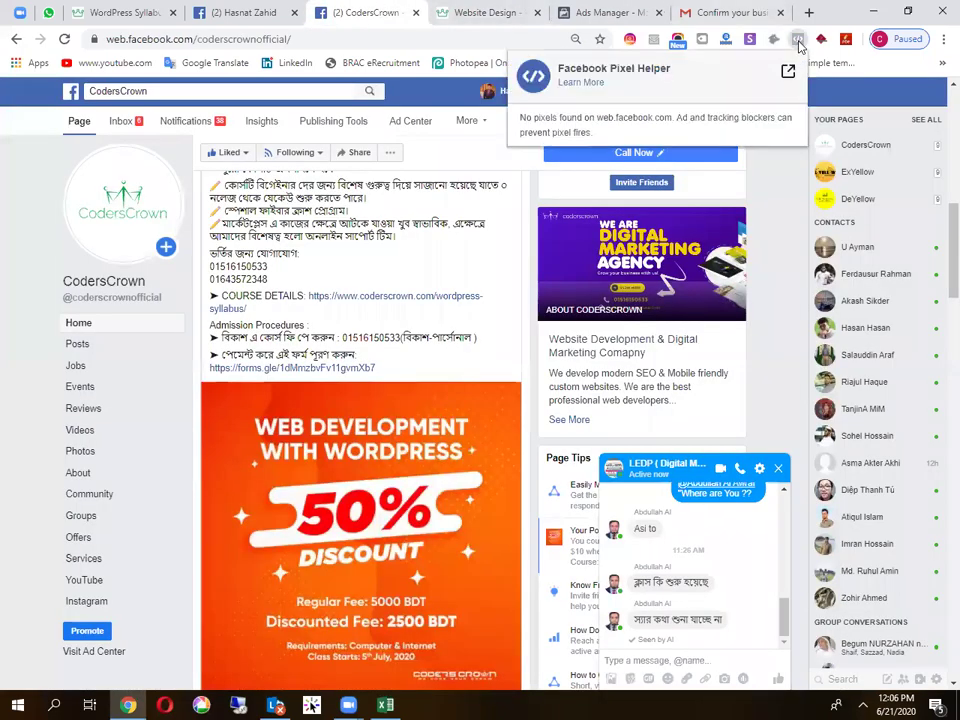
left_click(445, 14)
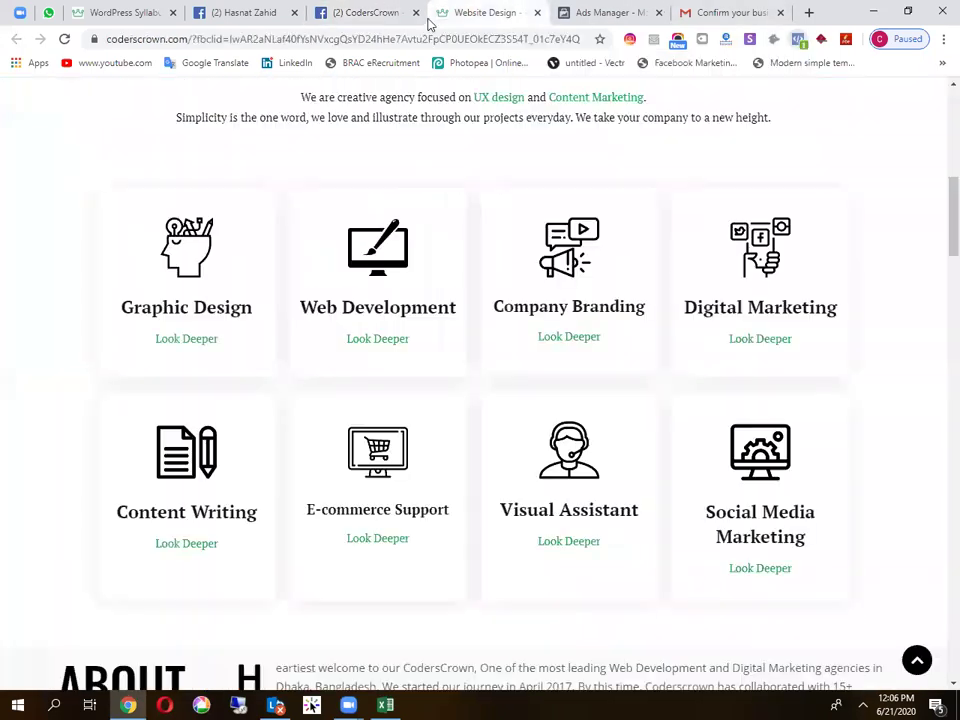
left_click(797, 40)
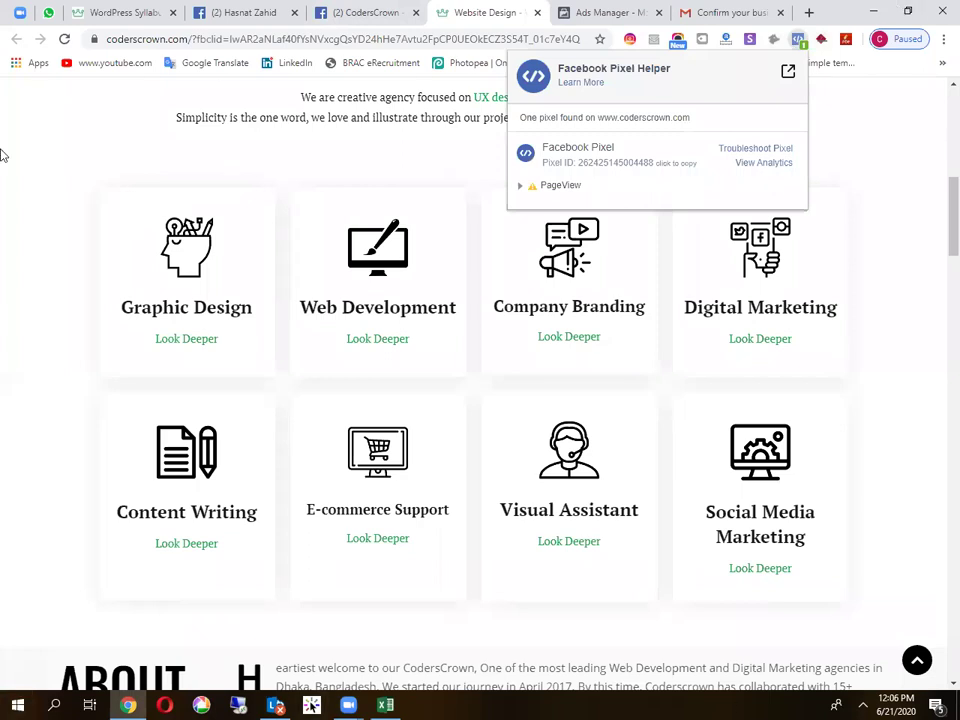
left_click(250, 14)
left_click(455, 9)
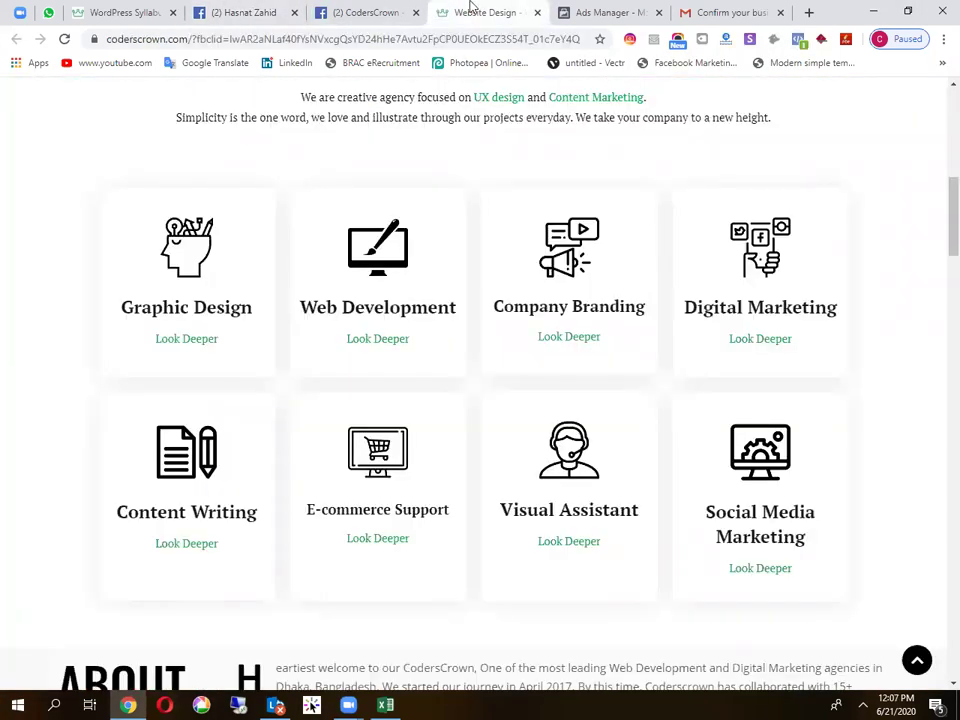
- Back on the Ads Manager objective page, pick Engagement under Consideration
left_click(626, 10)
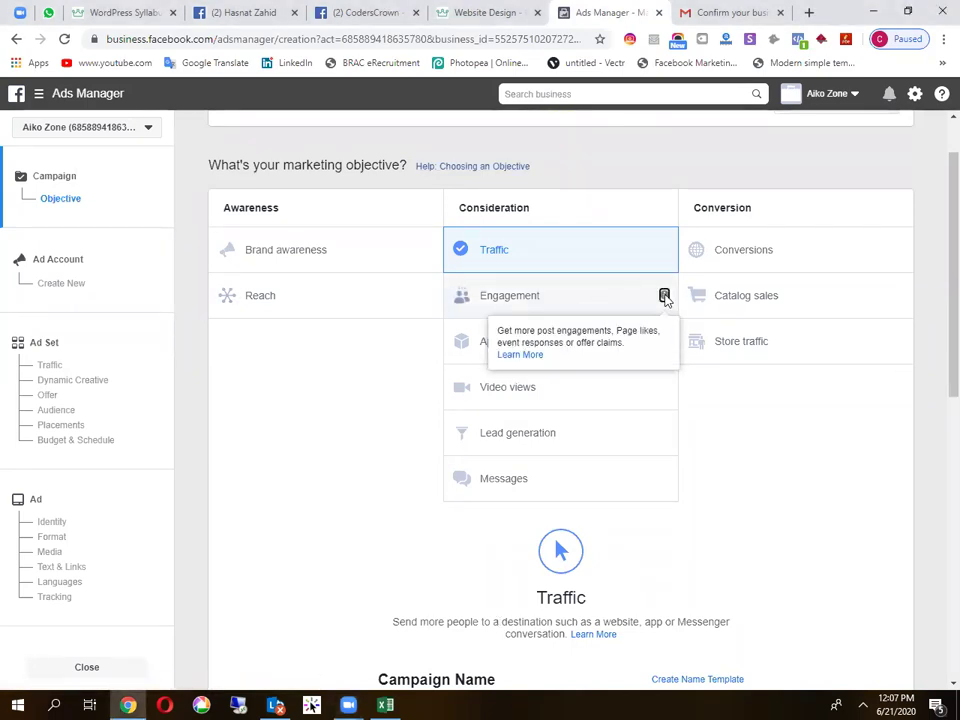
left_click(665, 299)
scroll(332, 426, "up", 2)
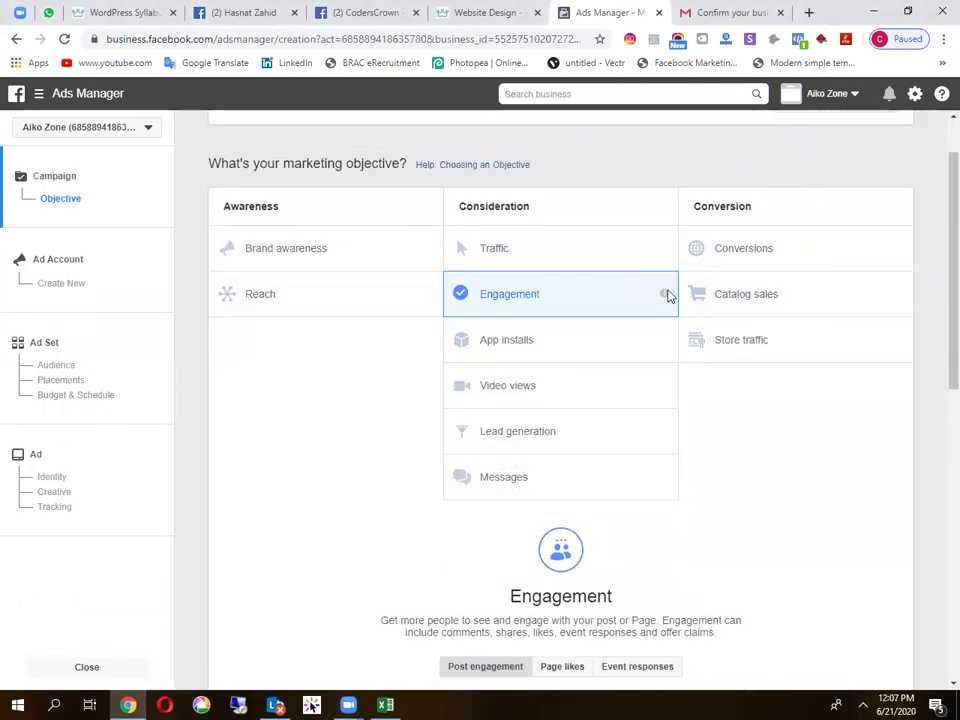
- Close the Budget Exceeds Account Spend Limit warning under Campaign Budget Optimization
mouse_move(665, 296)
scroll(444, 377, "down", 8)
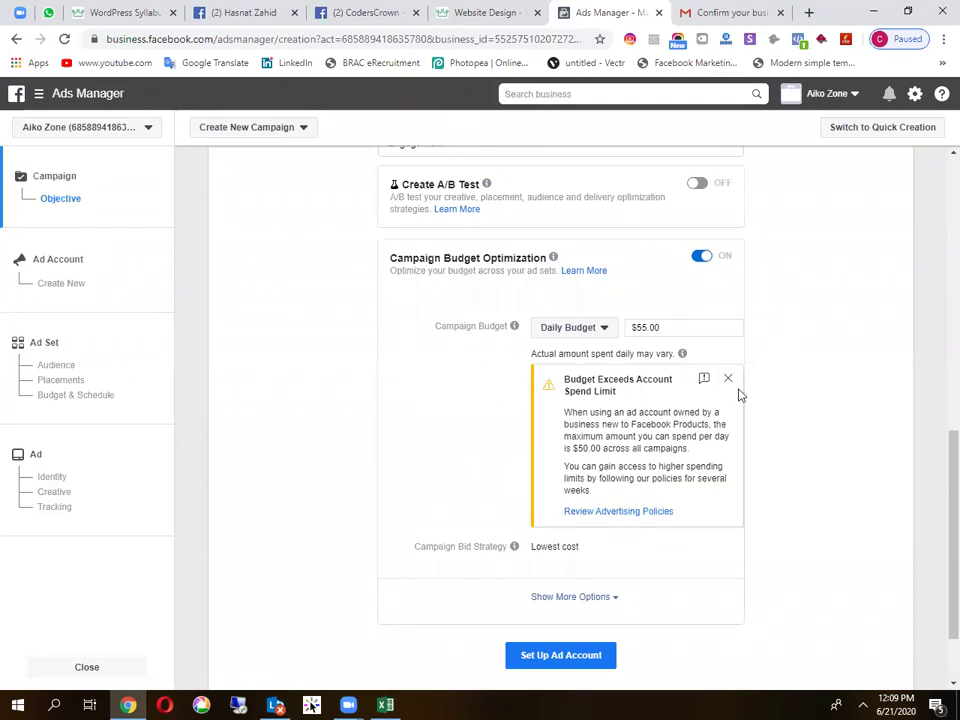
left_click(729, 379)
scroll(823, 456, "up", 6)
scroll(826, 431, "up", 1)
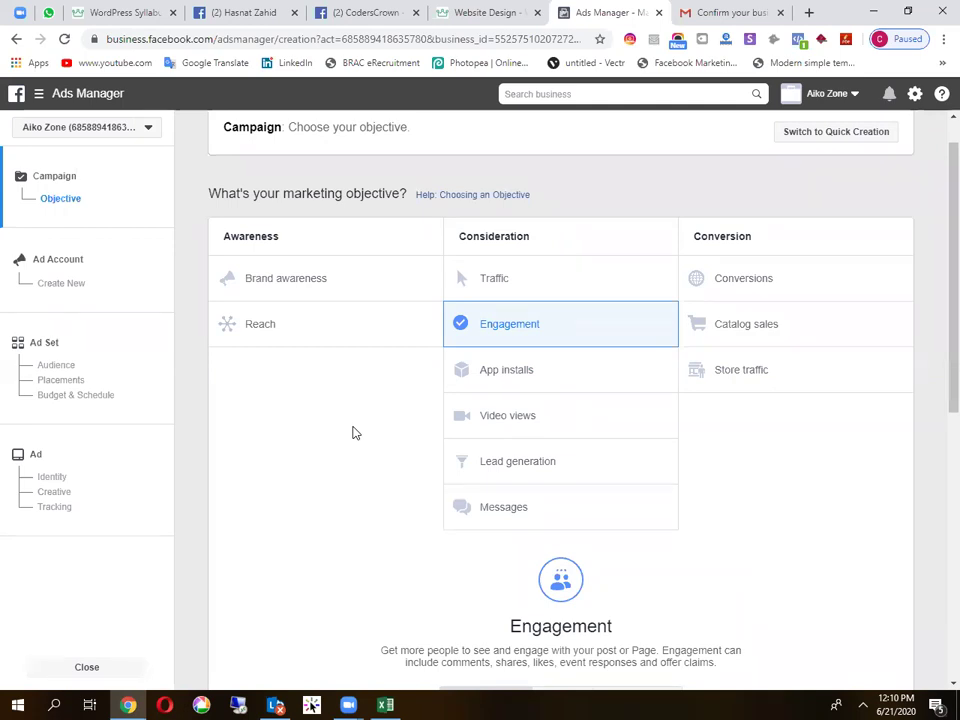
- Glance through the other open tabs, then return to the Ads Manager objective page
mouse_move(664, 372)
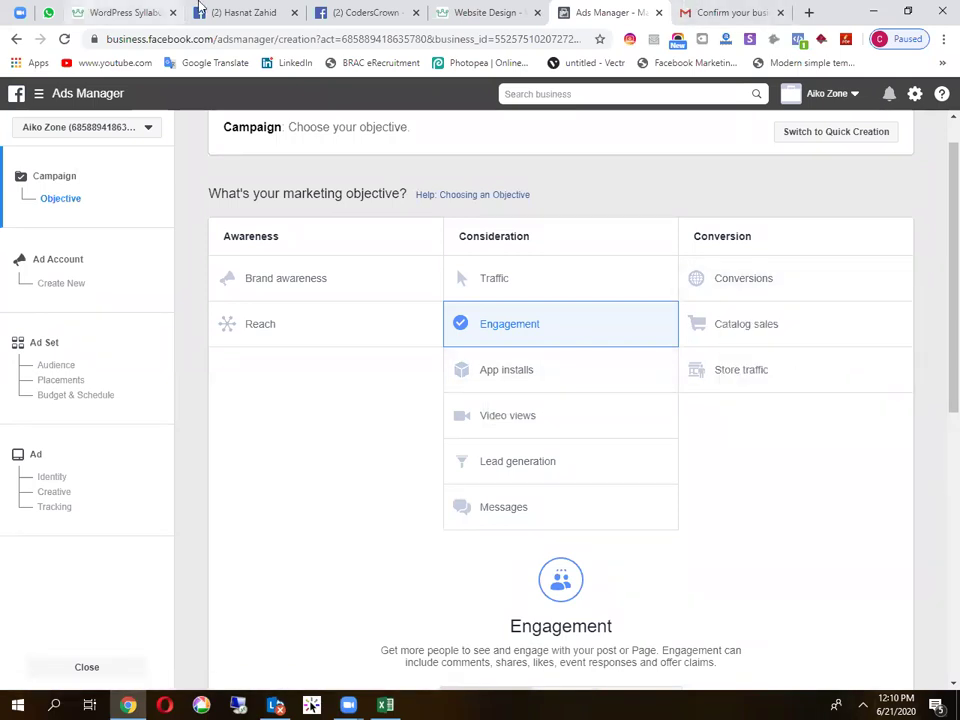
left_click(150, 8)
left_click(215, 11)
left_click(379, 10)
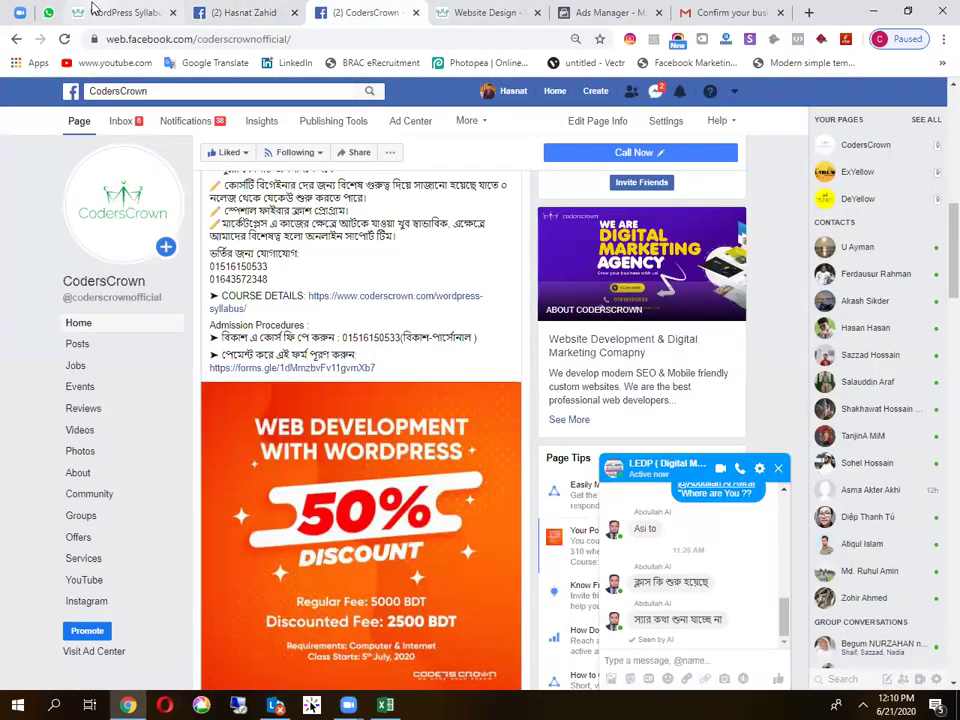
left_click(608, 16)
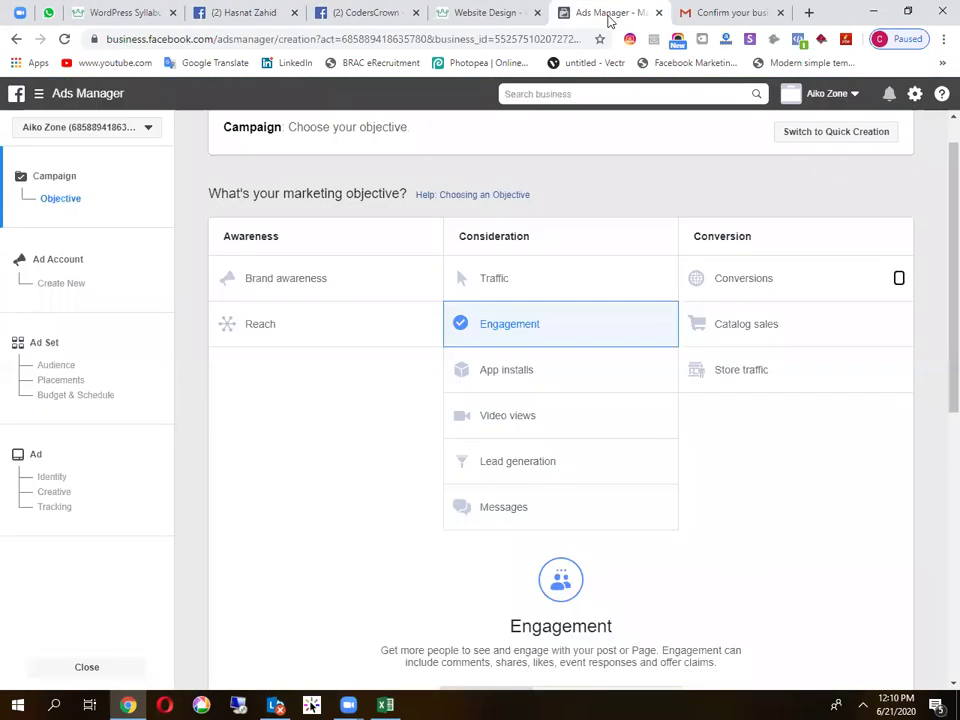
- Select App installs as the campaign objective, replacing Engagement
triple_click(497, 369)
left_click(605, 362)
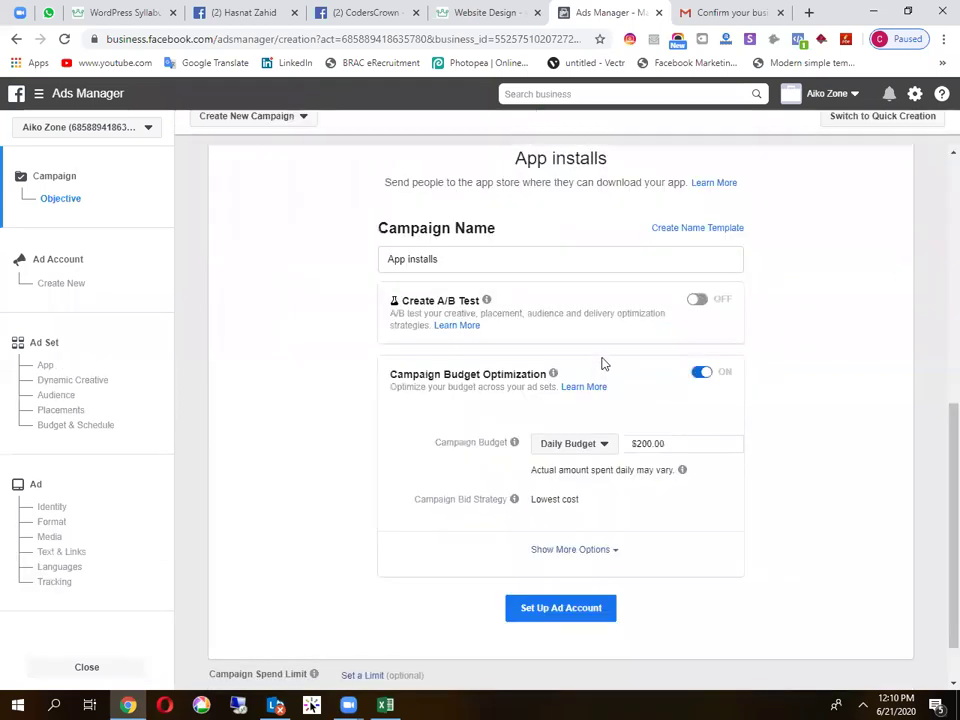
scroll(640, 390, "up", 3)
scroll(646, 400, "up", 2)
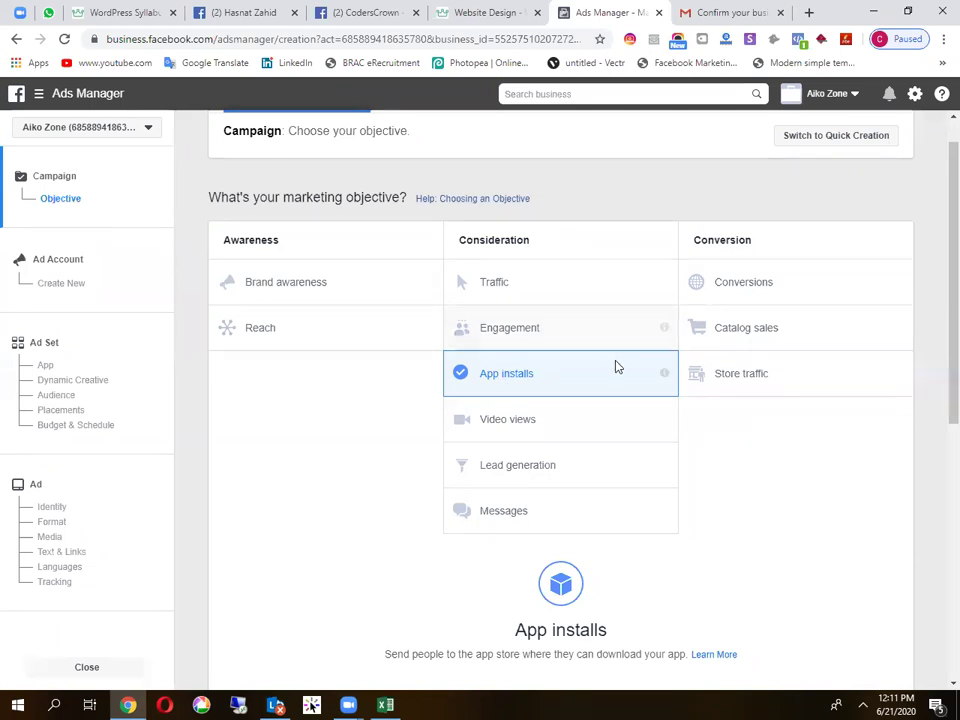
mouse_move(665, 377)
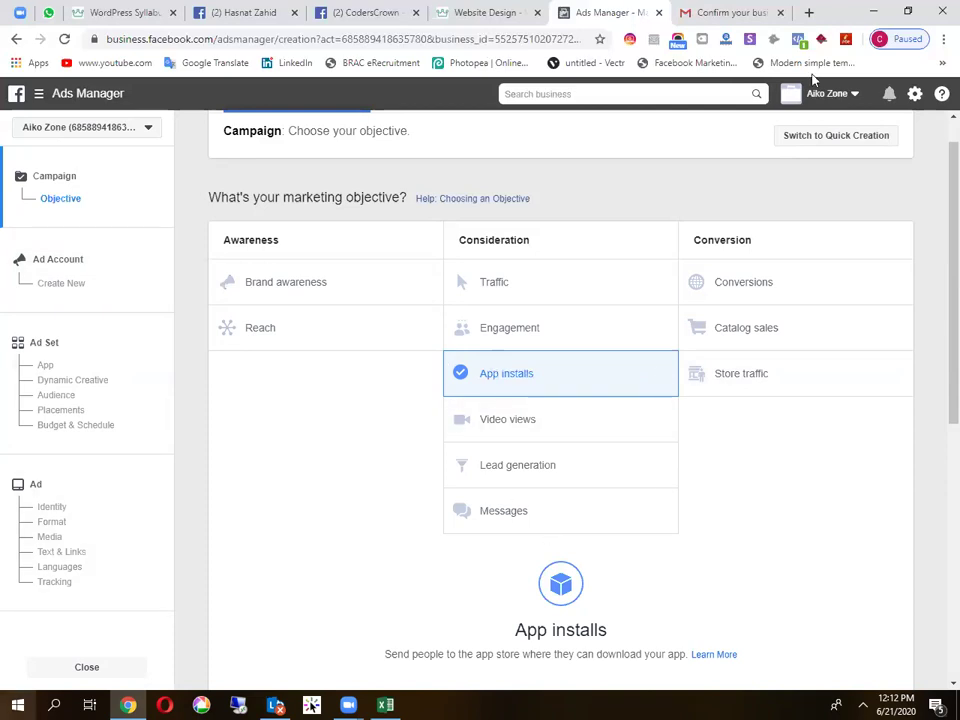
- Go from the profile page to the News Feed, close the Messenger chat, and scroll the feed
left_click(250, 11)
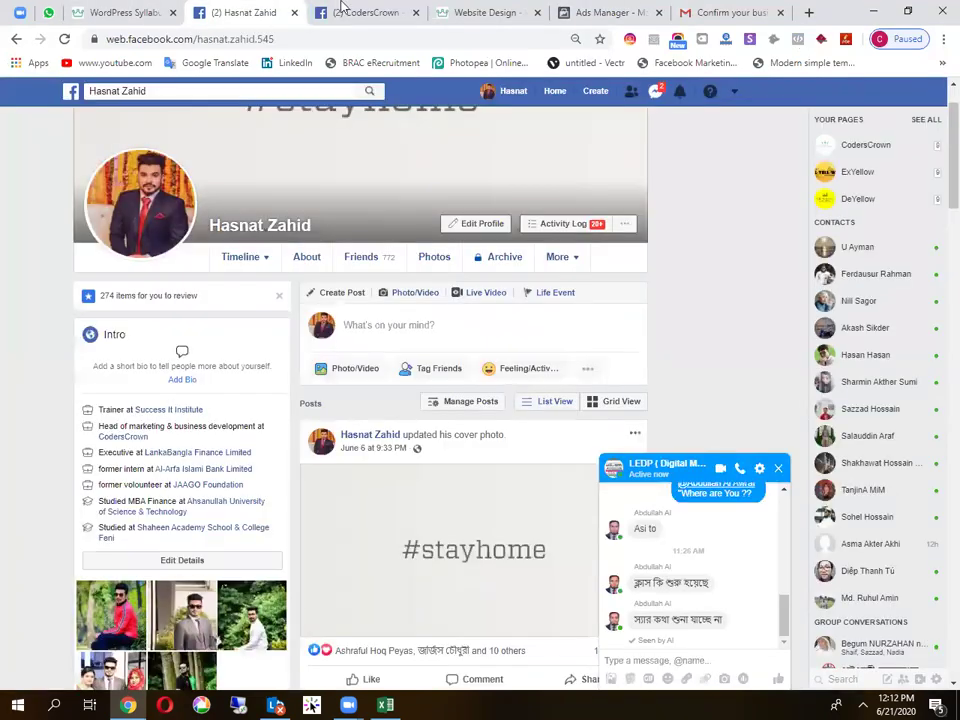
left_click(555, 91)
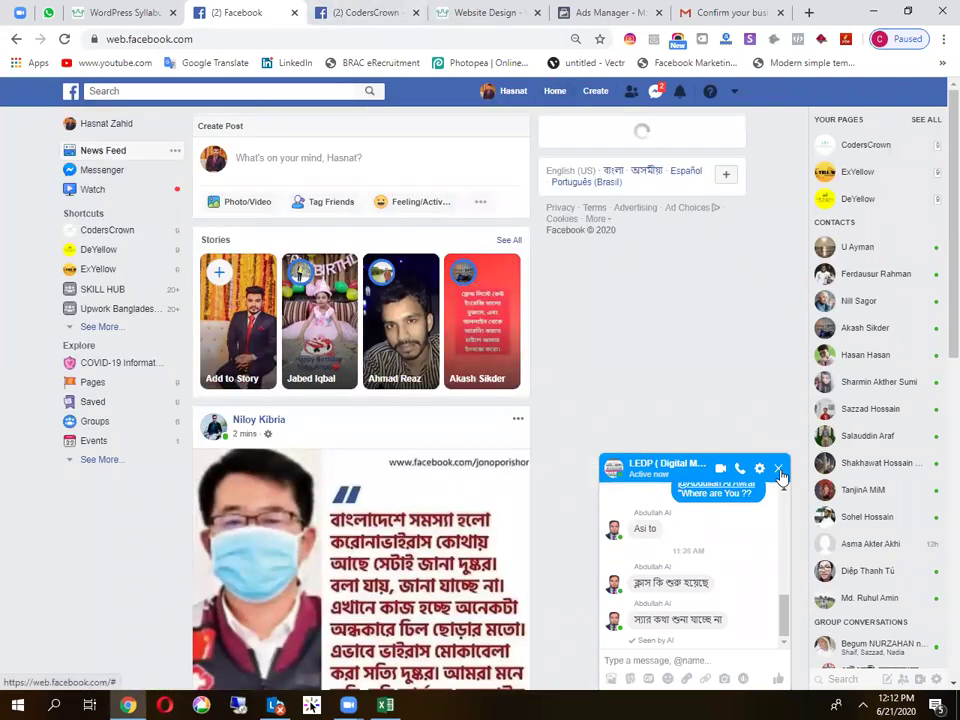
left_click(779, 469)
scroll(640, 537, "down", 9)
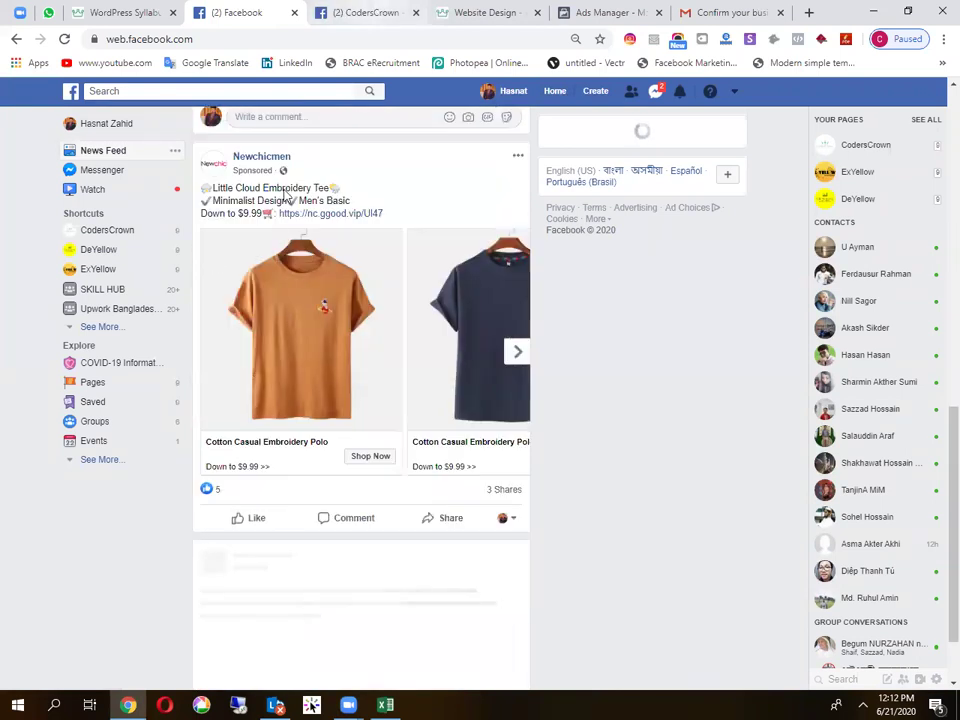
- Look through the CodersCrown page, website and syllabus tabs, then go to WhatsApp Web
left_click(375, 12)
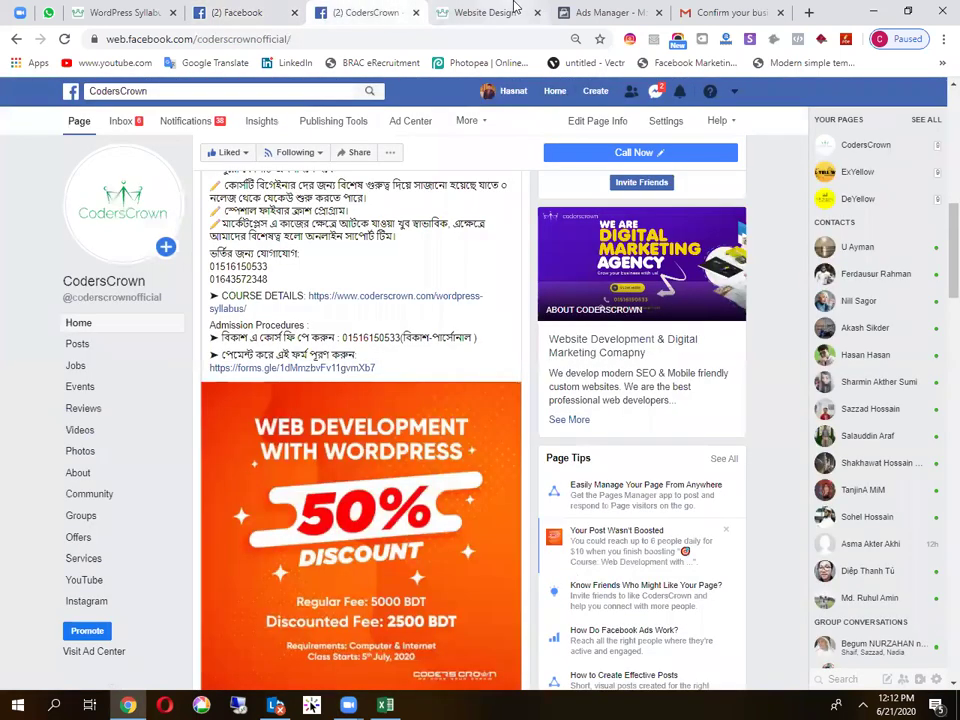
left_click(510, 10)
left_click(110, 10)
left_click(240, 12)
left_click(48, 12)
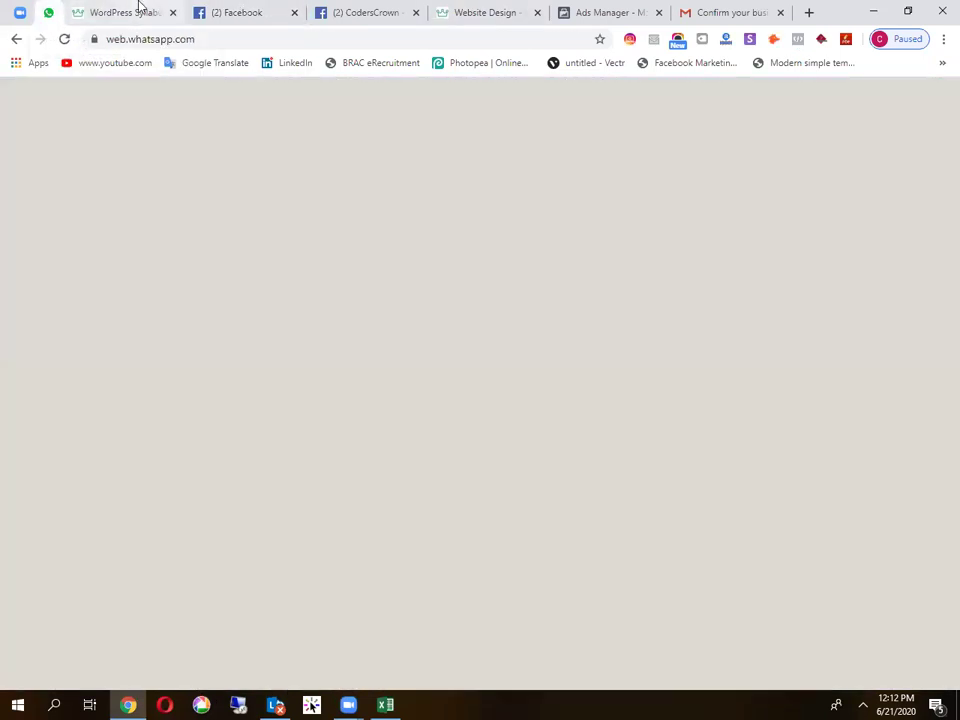
- Return from WhatsApp Web to the Ads Manager objective page, App installs still chosen
left_click(579, 10)
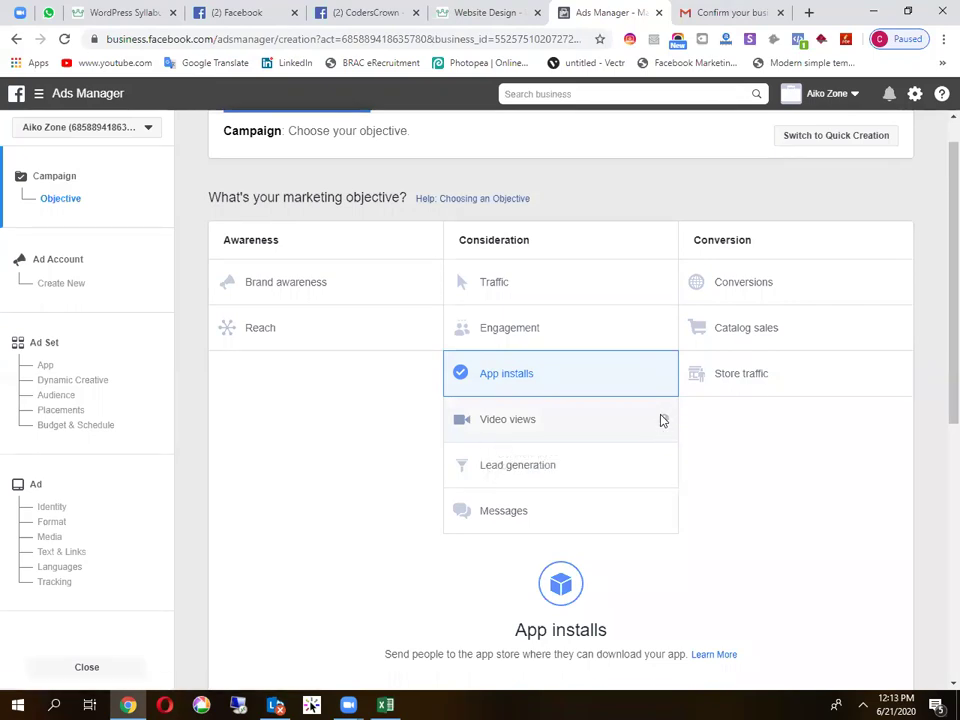
- Leave the Ads Manager objective screen for the coderscrown.com WordPress Syllabus tab
mouse_move(661, 421)
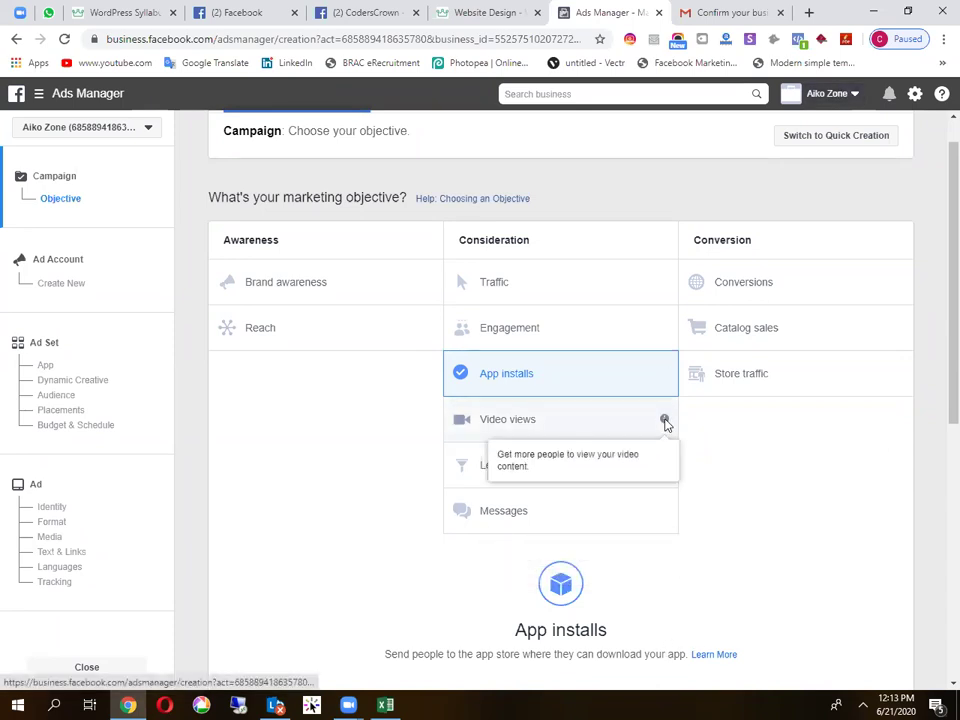
left_click(132, 12)
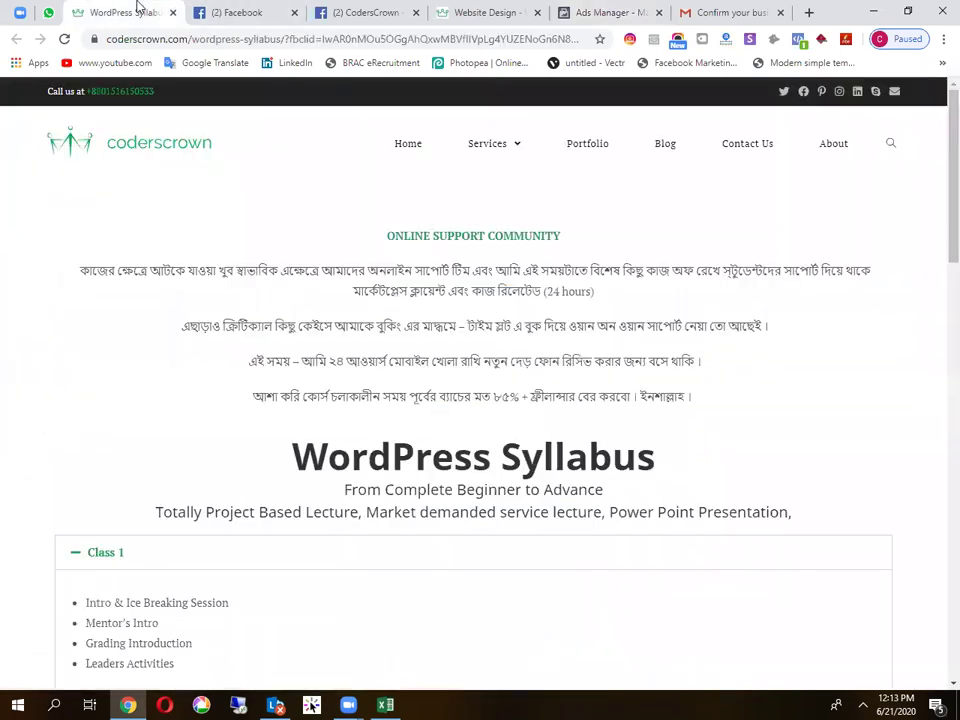
- Play the CodersCrown June 16 airplane video with sound to its 'Grab your customer' end screen
left_click(485, 12)
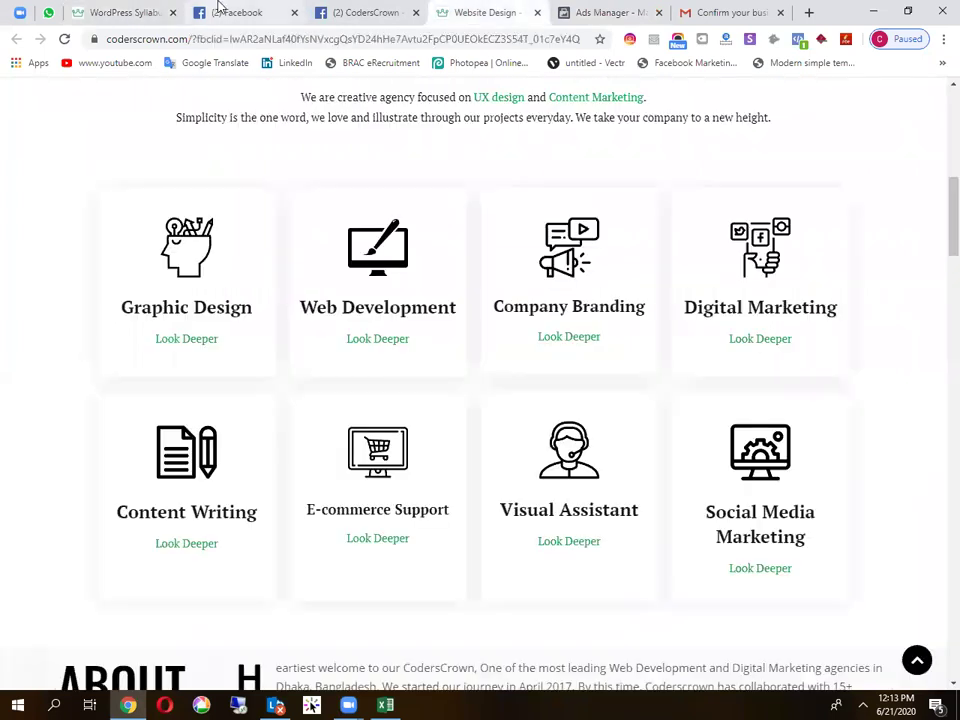
left_click(343, 6)
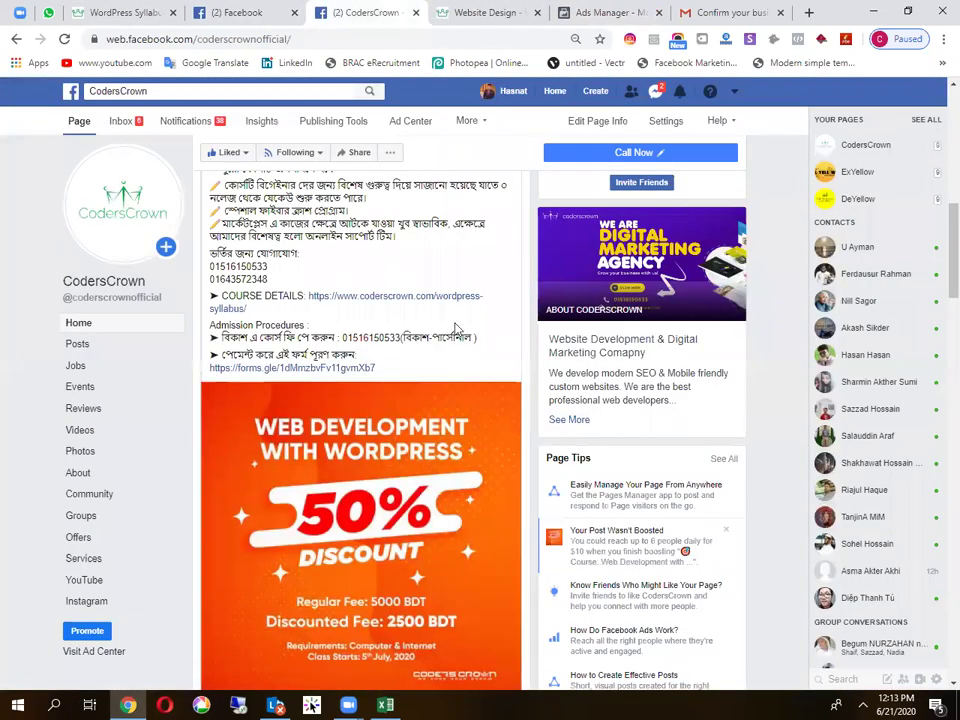
scroll(448, 330, "up", 10)
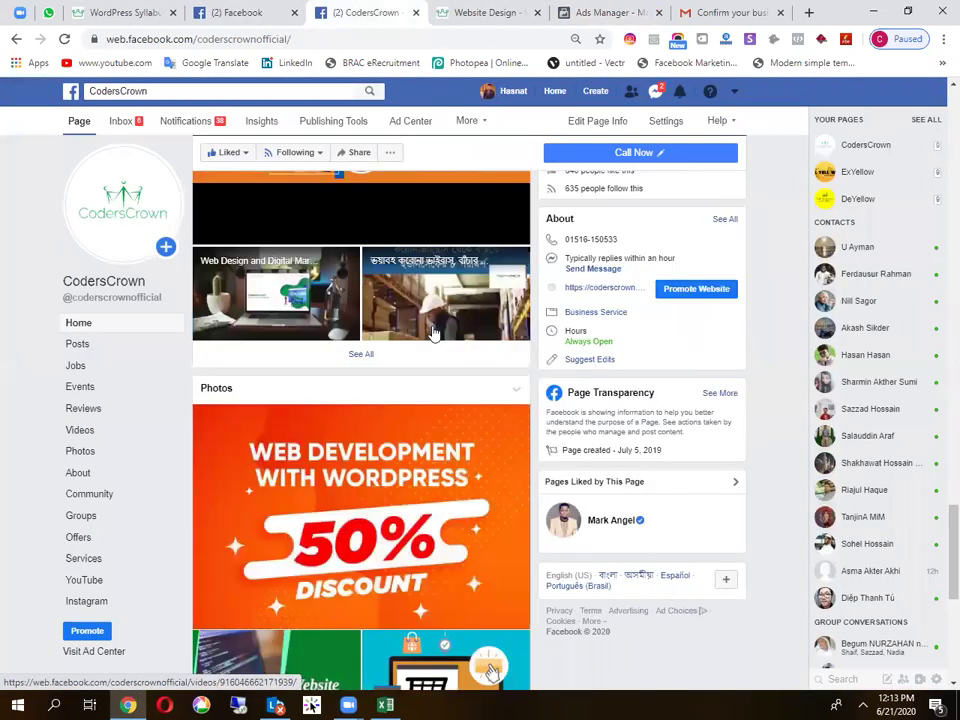
scroll(432, 331, "up", 3)
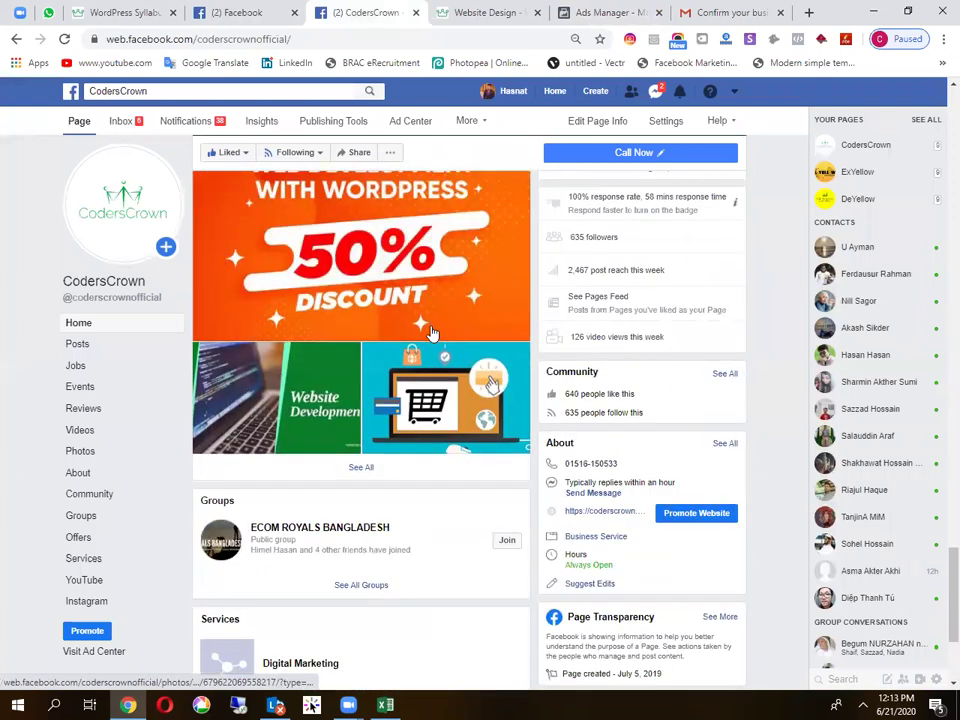
scroll(432, 331, "down", 4)
scroll(432, 331, "up", 5)
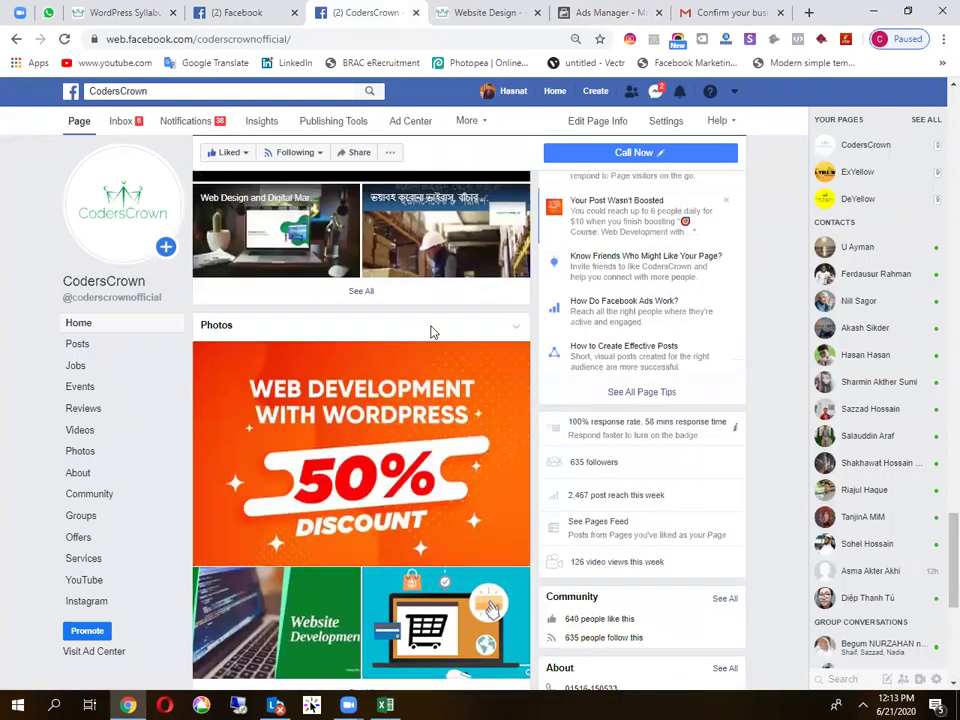
scroll(432, 331, "up", 2)
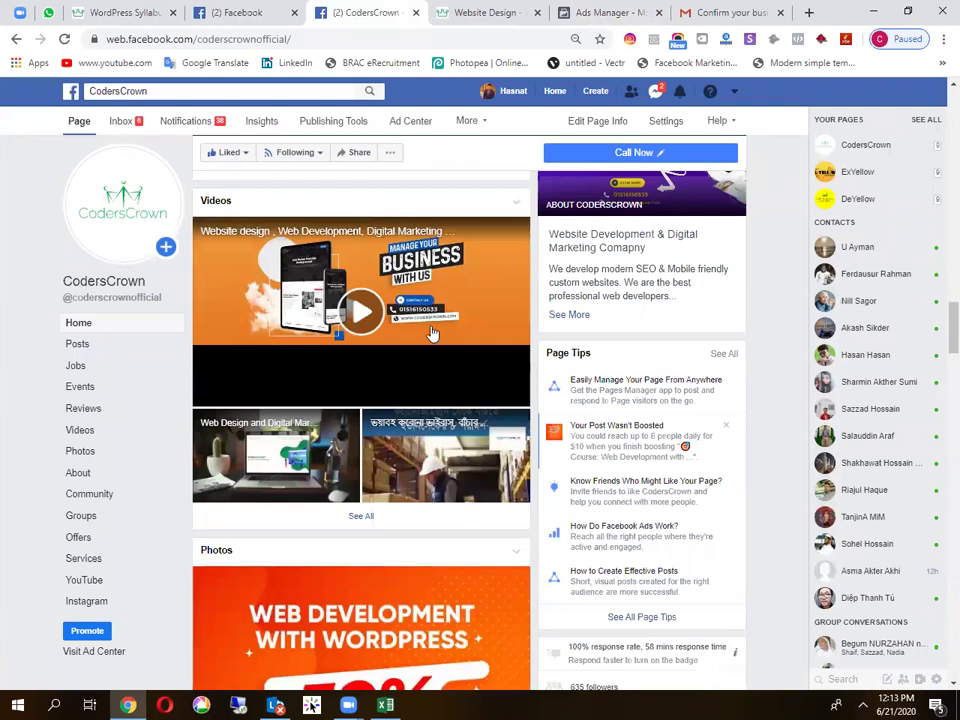
scroll(432, 331, "down", 12)
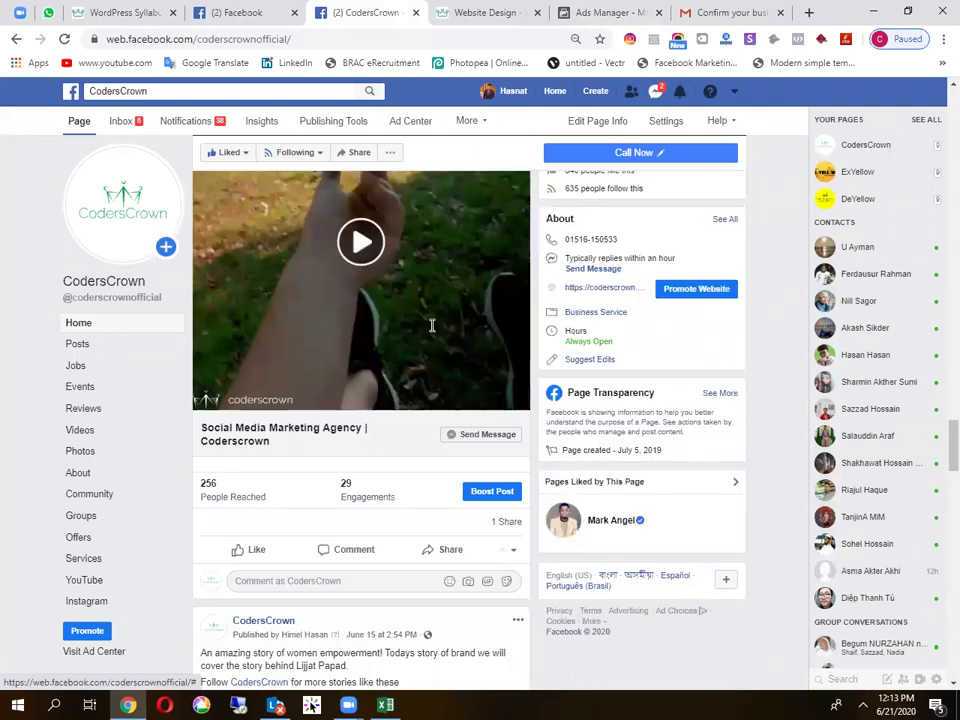
scroll(432, 333, "up", 3)
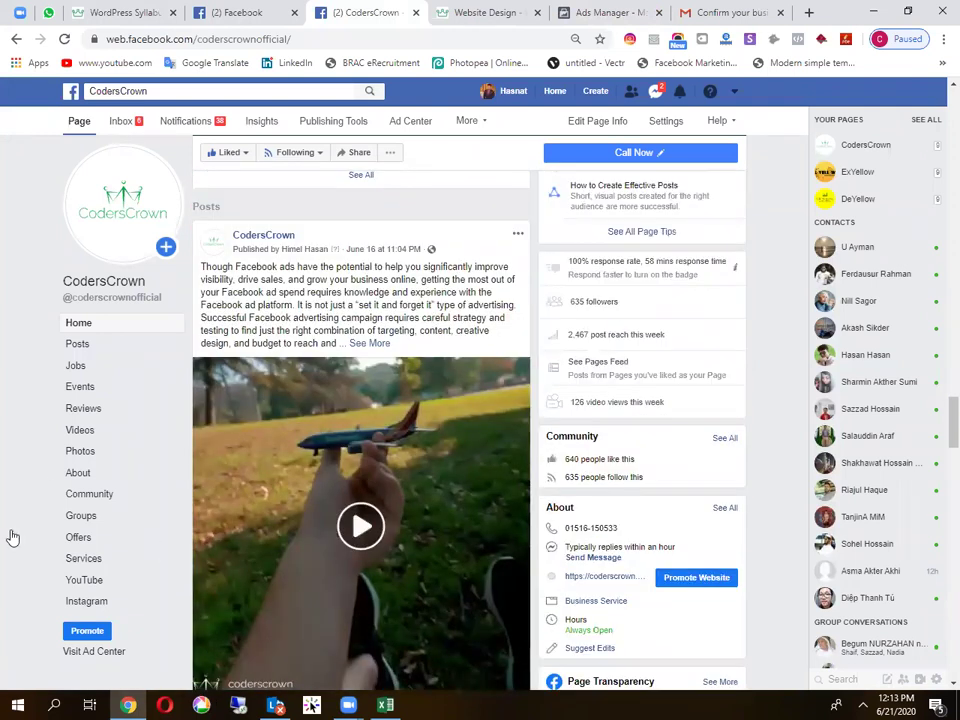
scroll(238, 452, "down", 2)
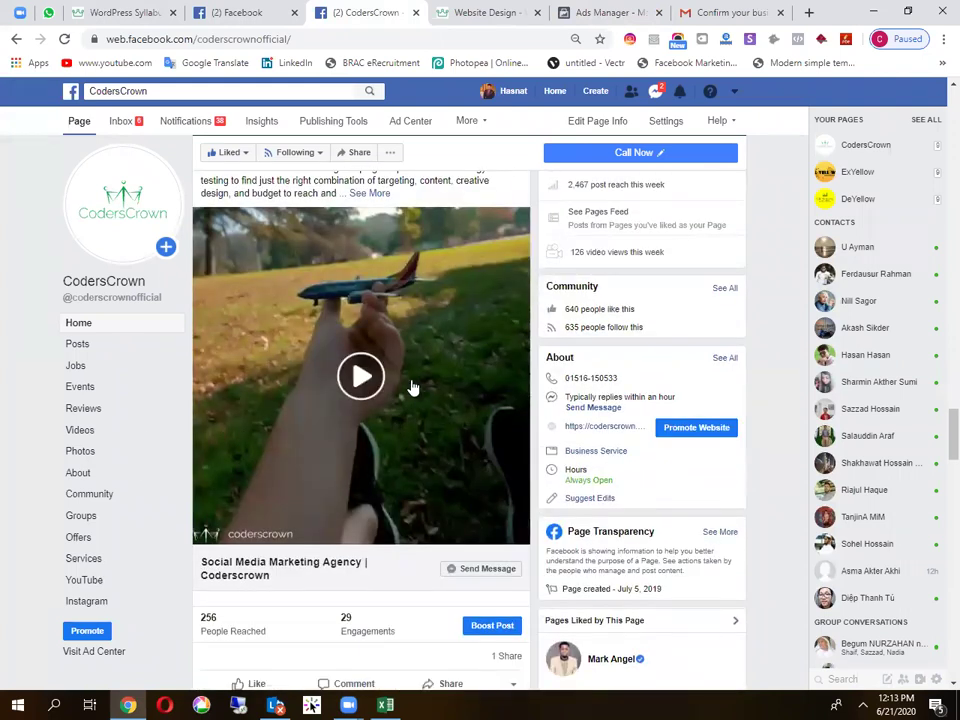
scroll(328, 471, "up", 1)
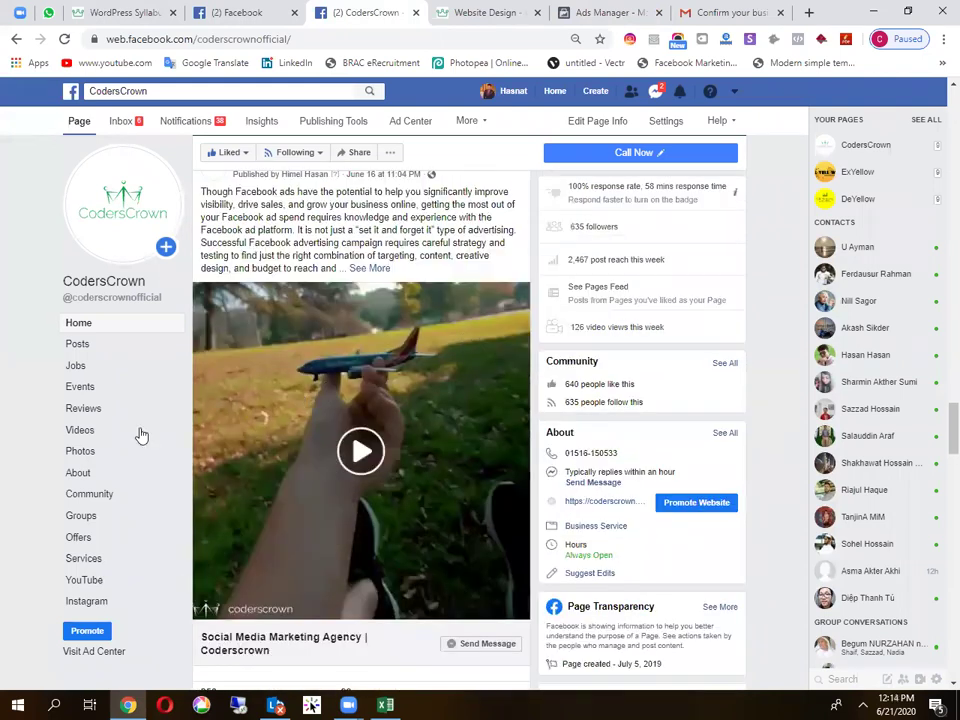
left_click(362, 454)
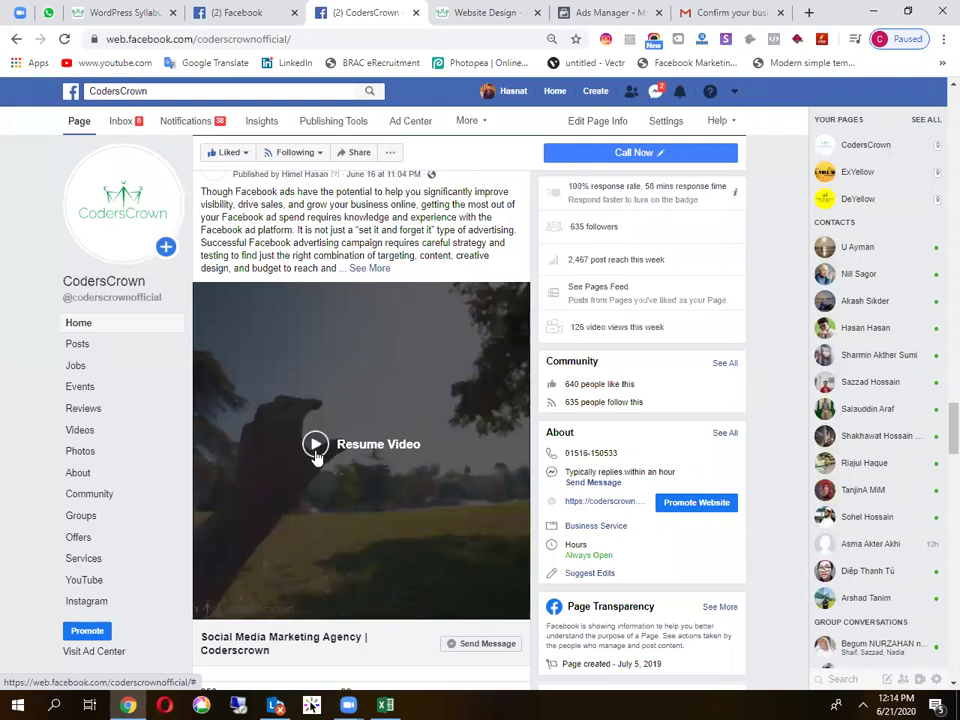
left_click(316, 450)
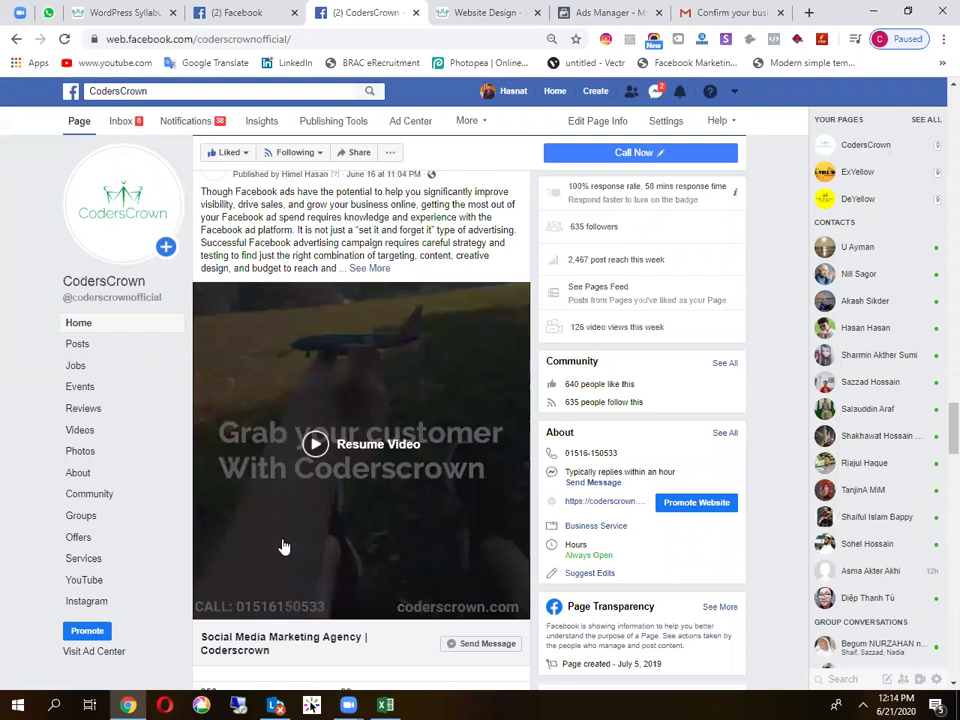
scroll(240, 610, "down", 1)
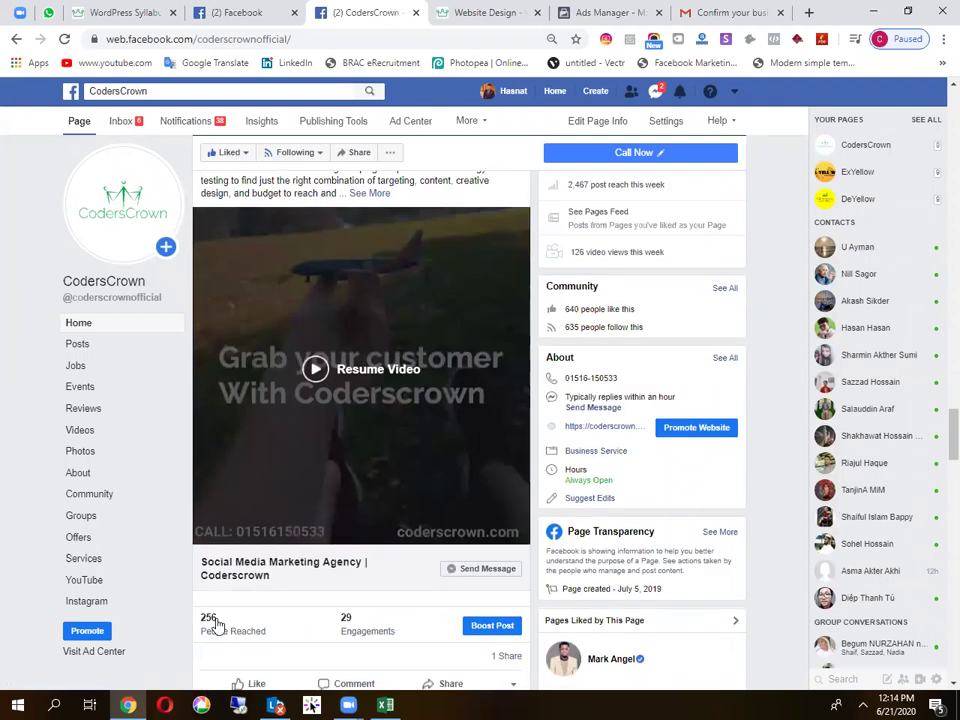
scroll(262, 389, "up", 2)
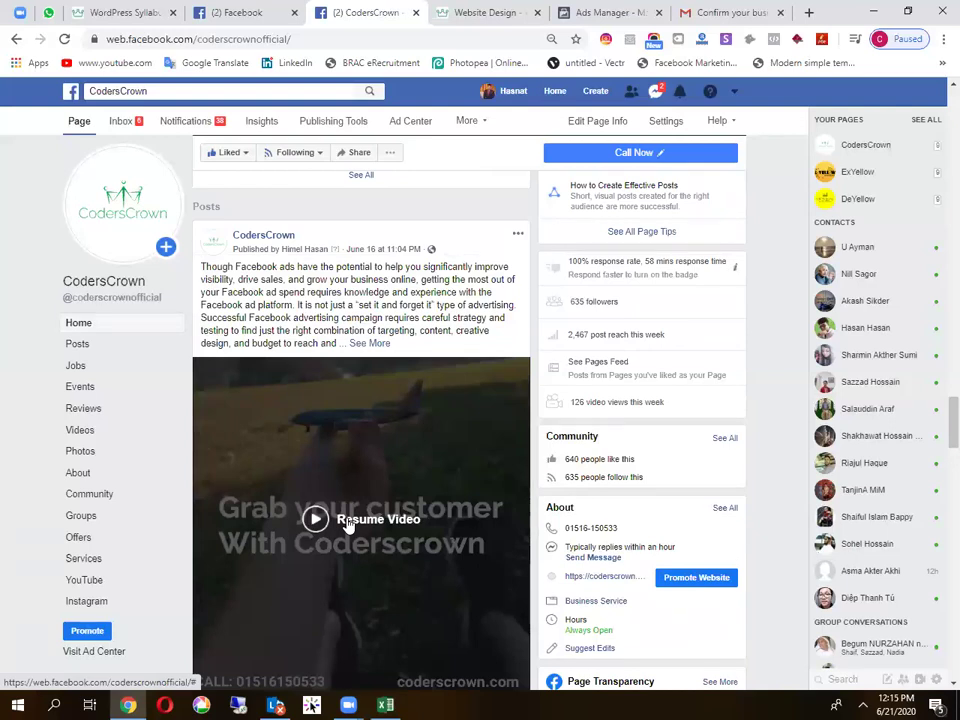
scroll(470, 620, "down", 2)
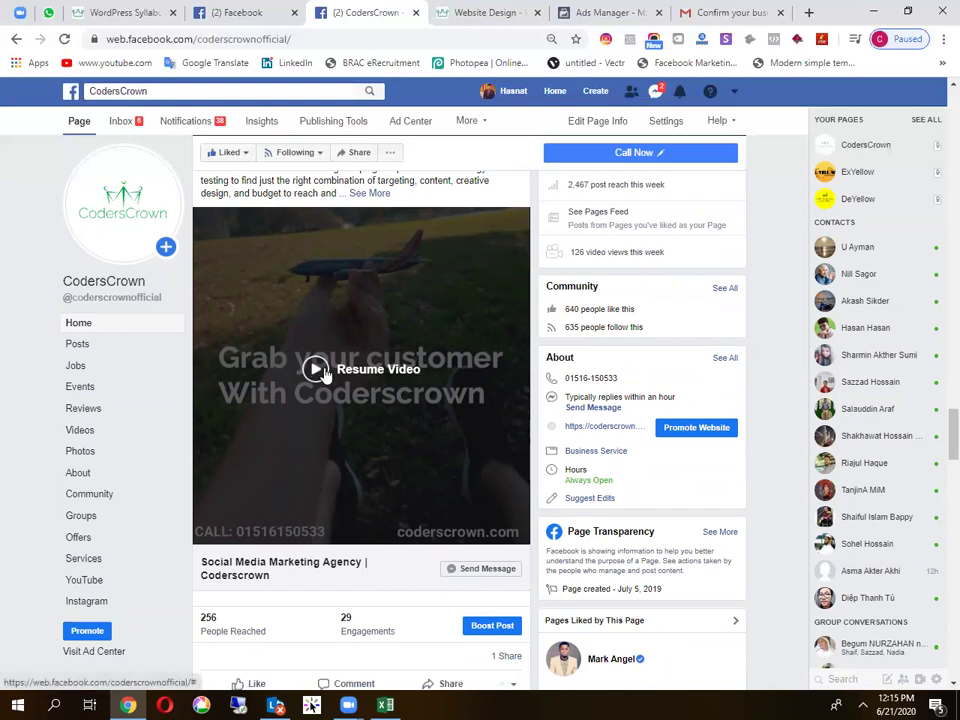
scroll(336, 396, "up", 2)
scroll(343, 424, "down", 2)
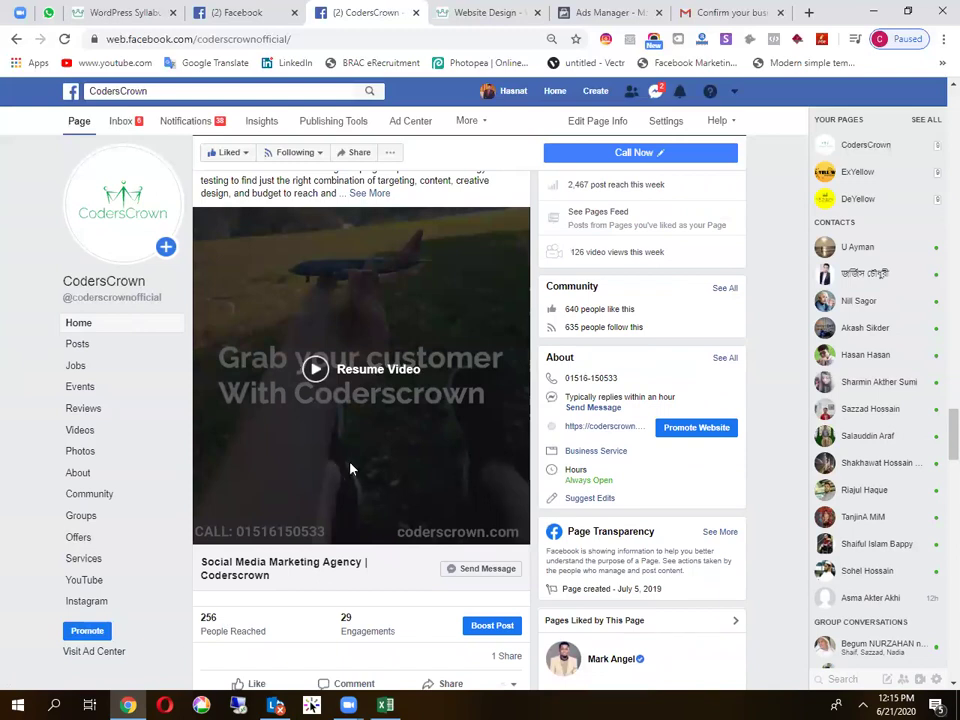
- Scroll the CodersCrown feed past the discount, speed-test and pizza posts to the watermelon post (3,126 reached)
scroll(376, 511, "down", 8)
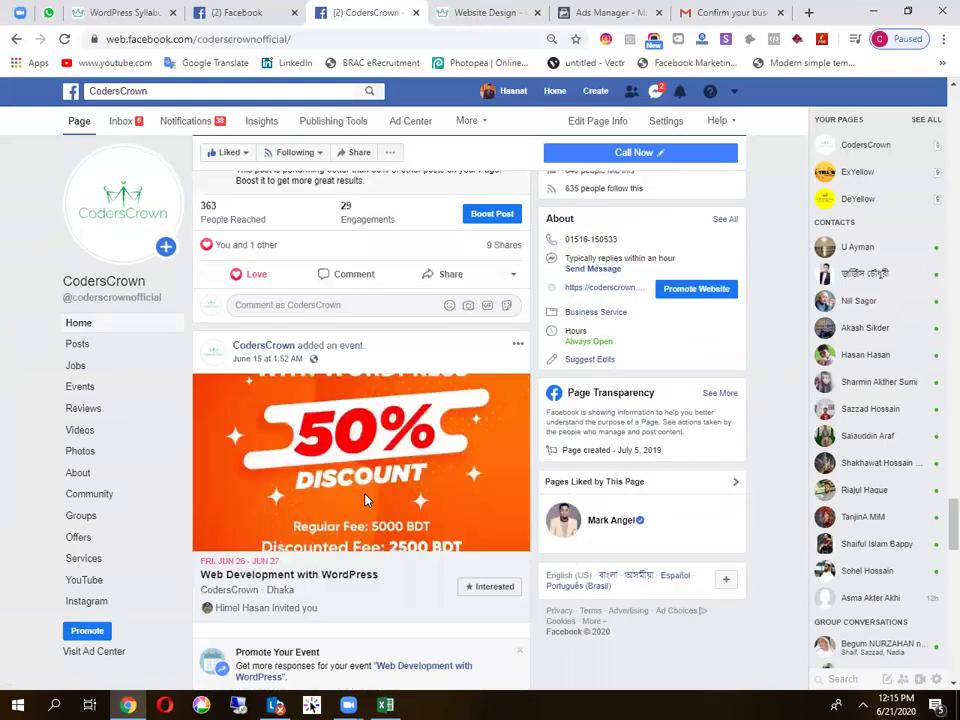
scroll(363, 505, "down", 8)
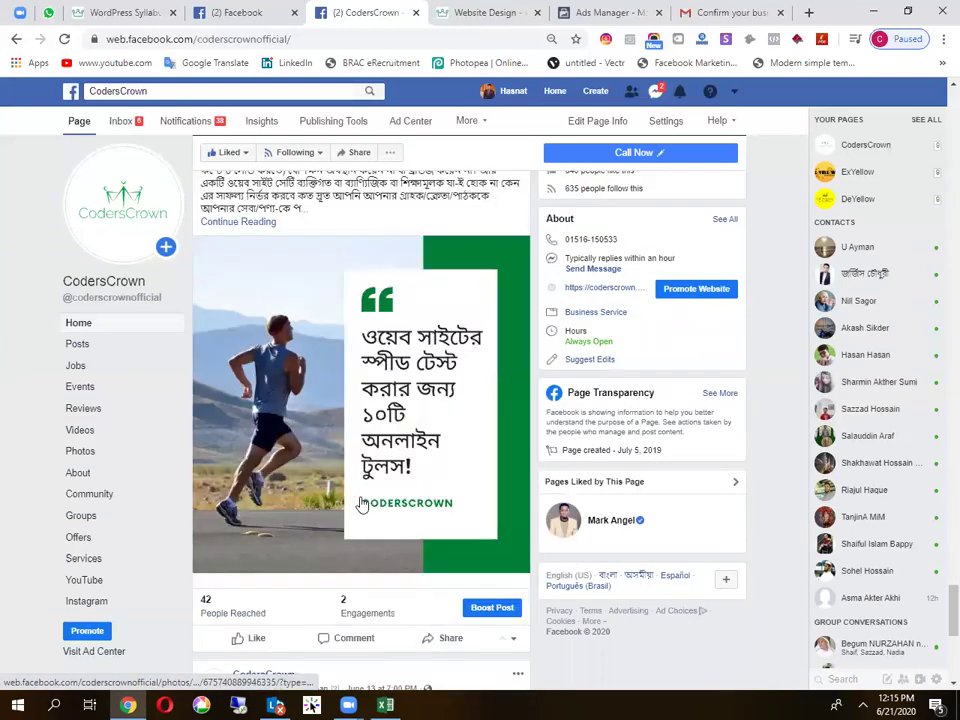
scroll(362, 505, "down", 5)
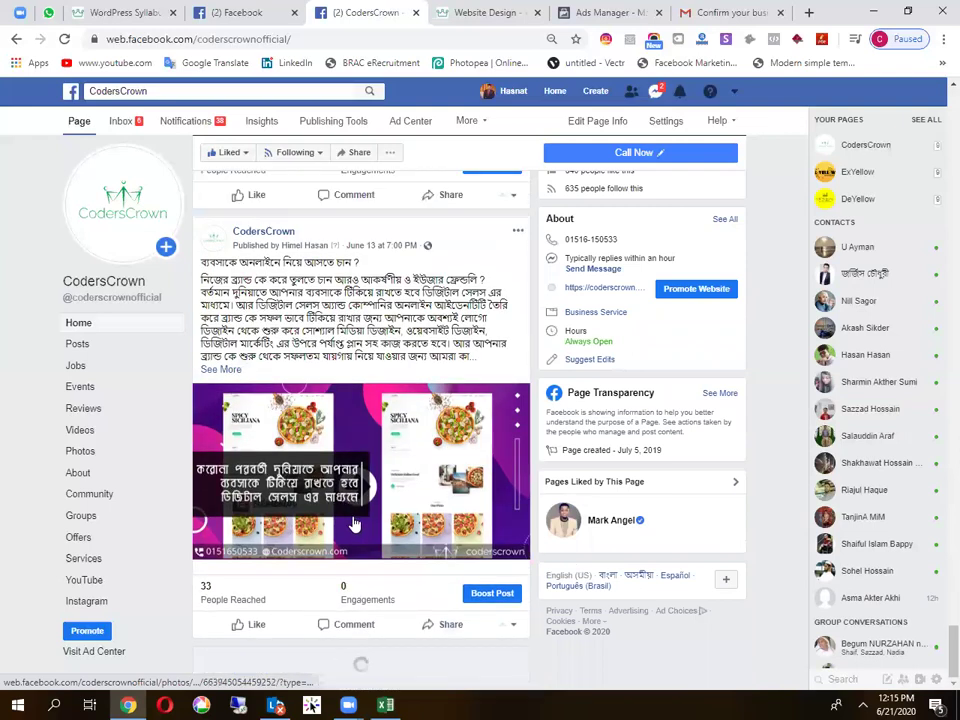
scroll(365, 648, "up", 3)
scroll(365, 640, "down", 4)
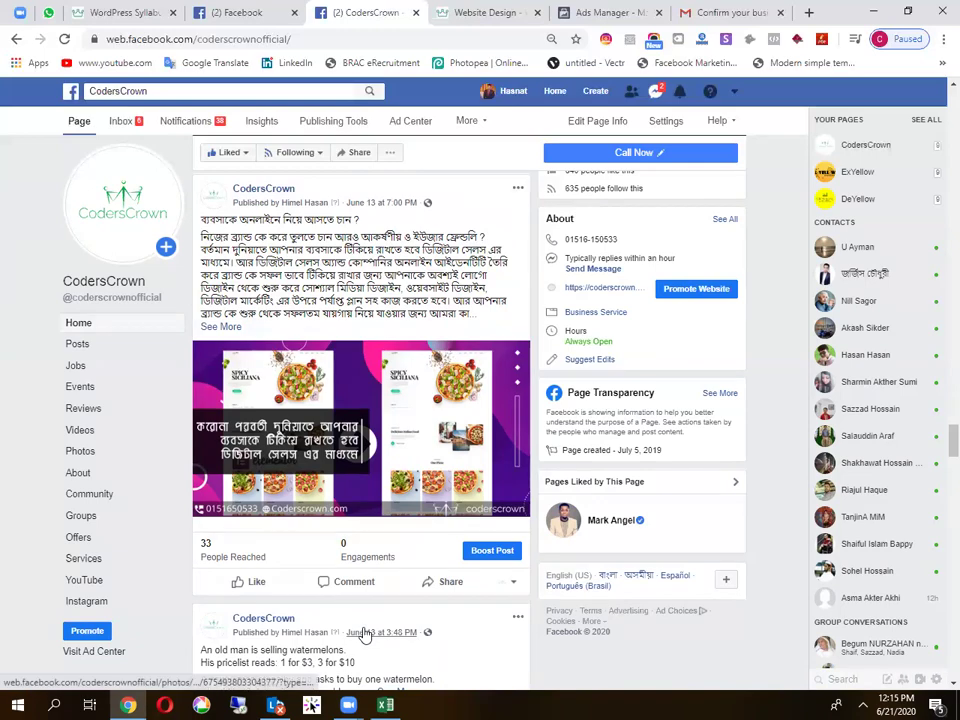
scroll(365, 632, "down", 10)
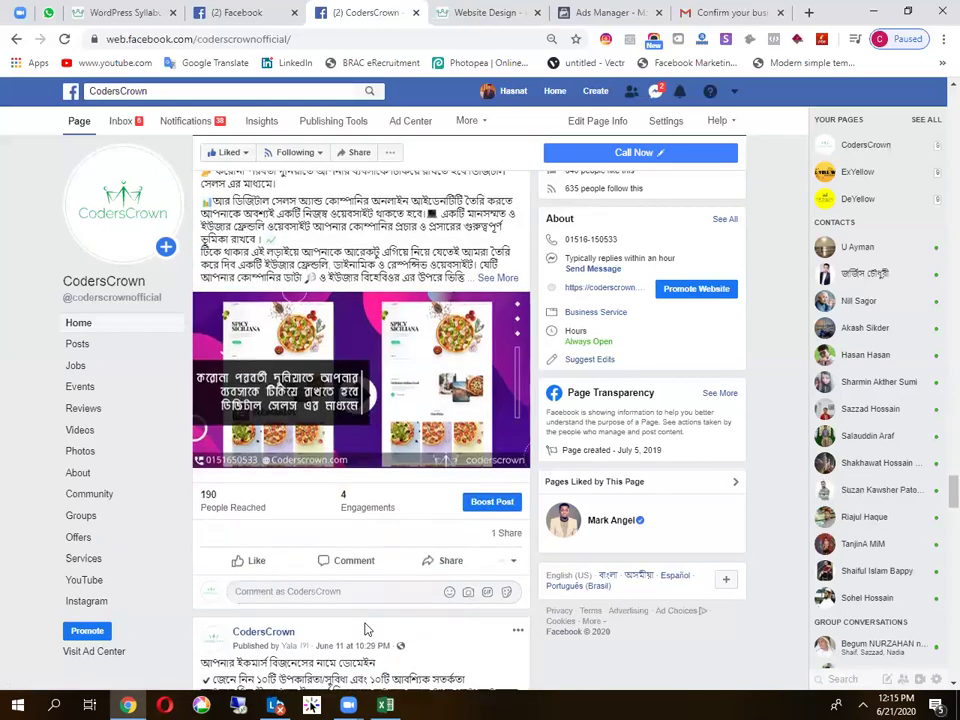
scroll(365, 628, "up", 3)
scroll(365, 628, "down", 3)
scroll(366, 628, "up", 5)
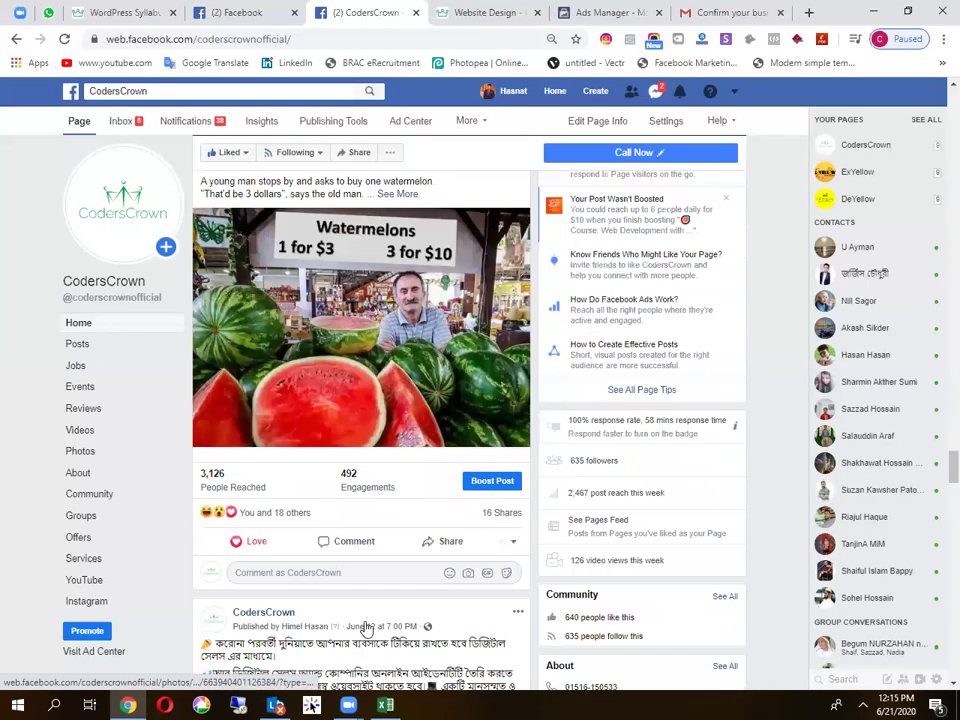
scroll(367, 628, "up", 2)
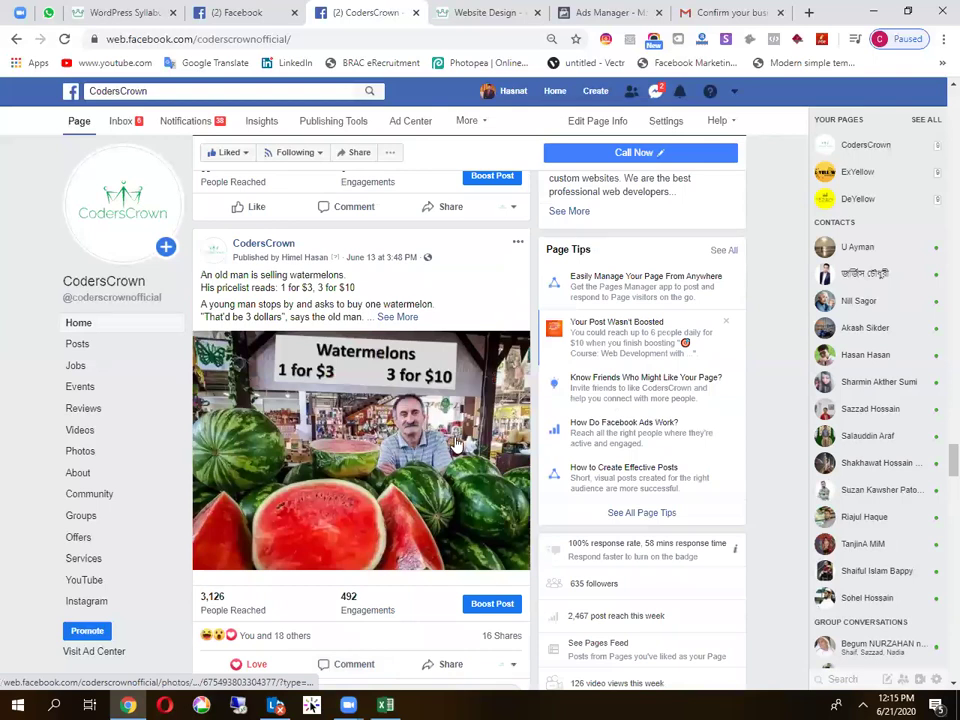
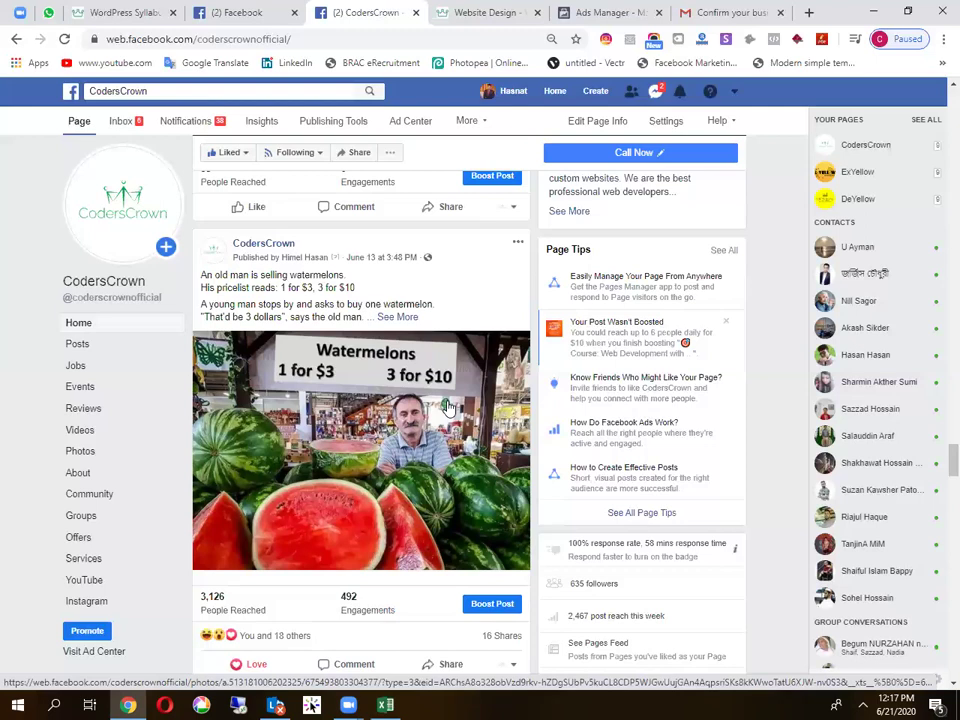
- Scroll the CodersCrown Facebook page and unmute its cover video
scroll(420, 405, "down", 3)
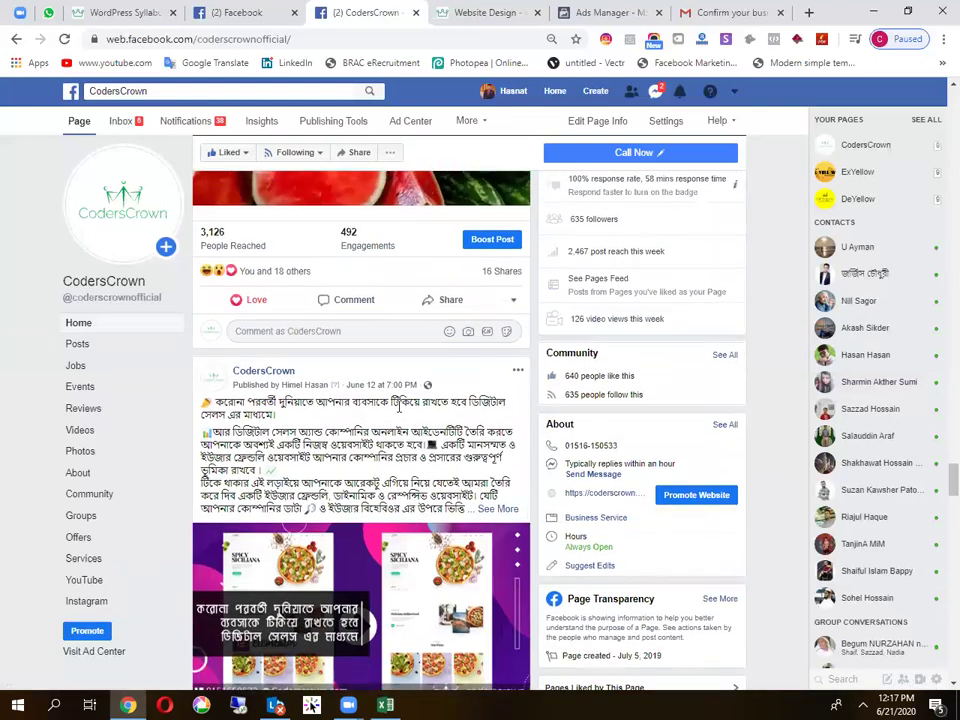
scroll(398, 405, "up", 3)
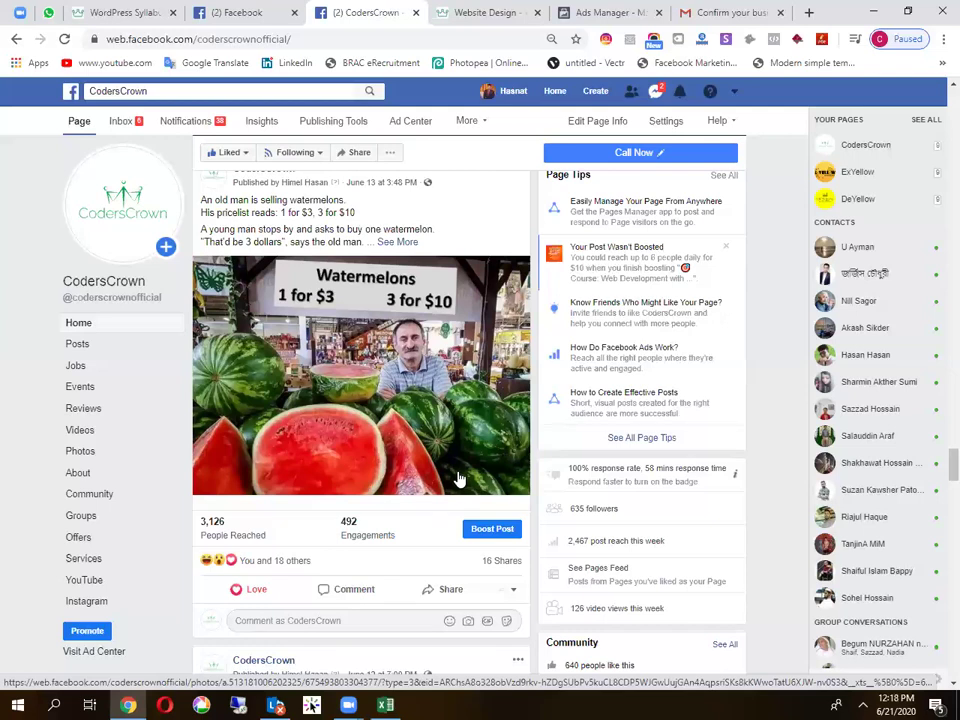
scroll(540, 439, "down", 10)
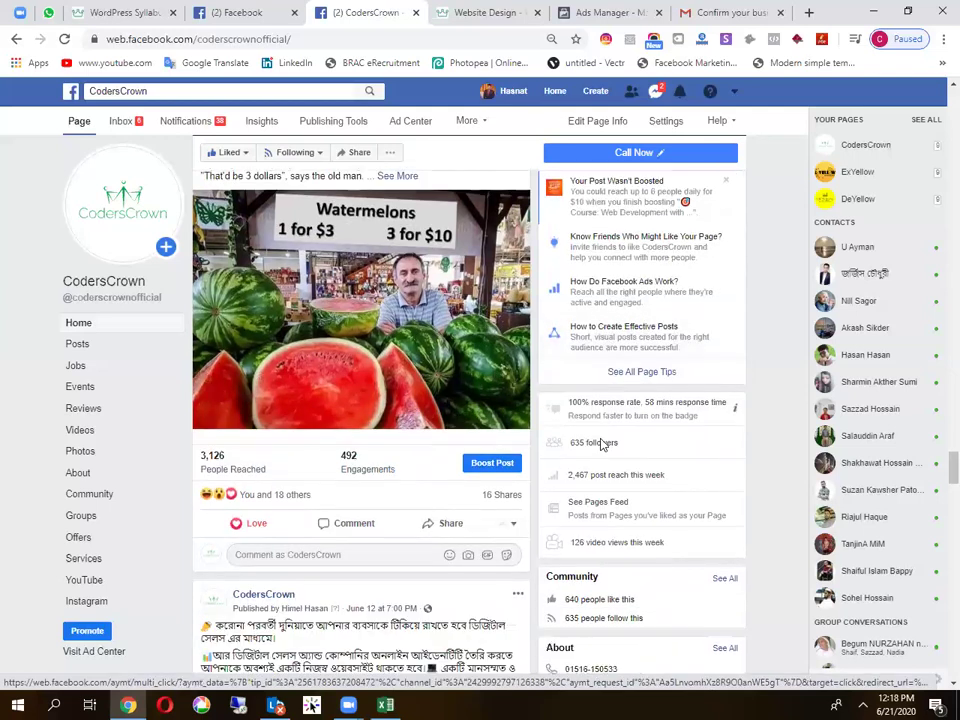
scroll(428, 452, "down", 20)
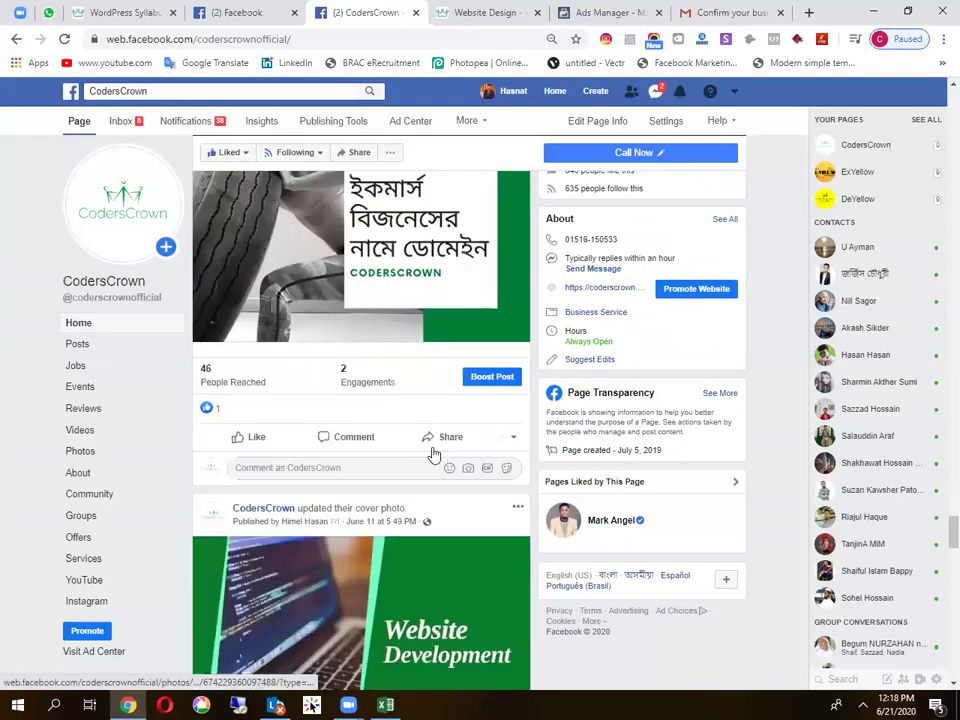
scroll(436, 460, "down", 5)
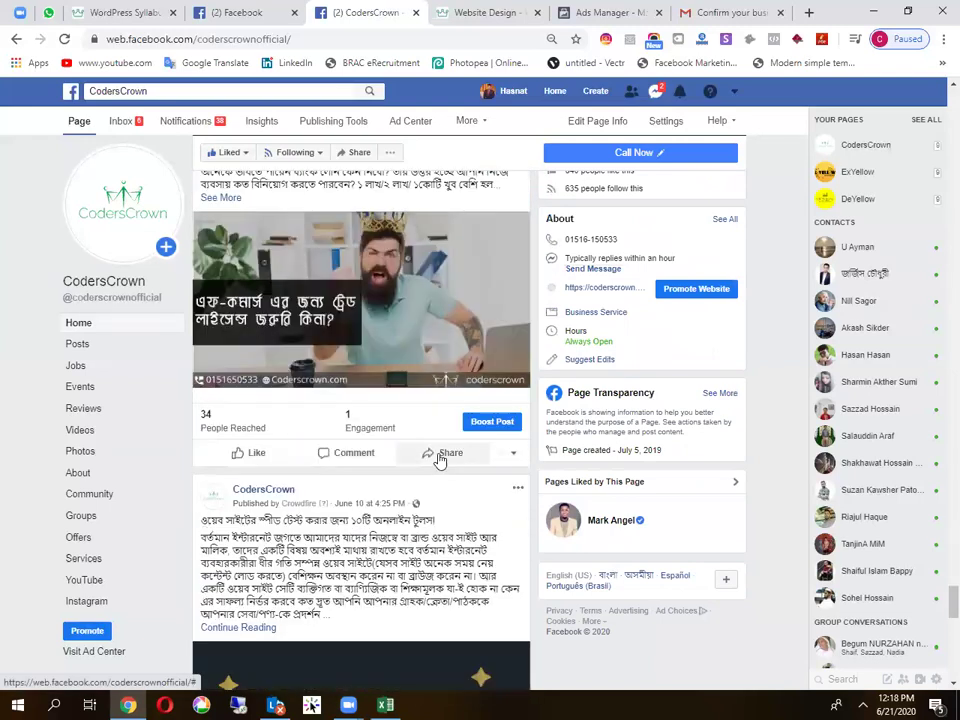
scroll(438, 458, "down", 10)
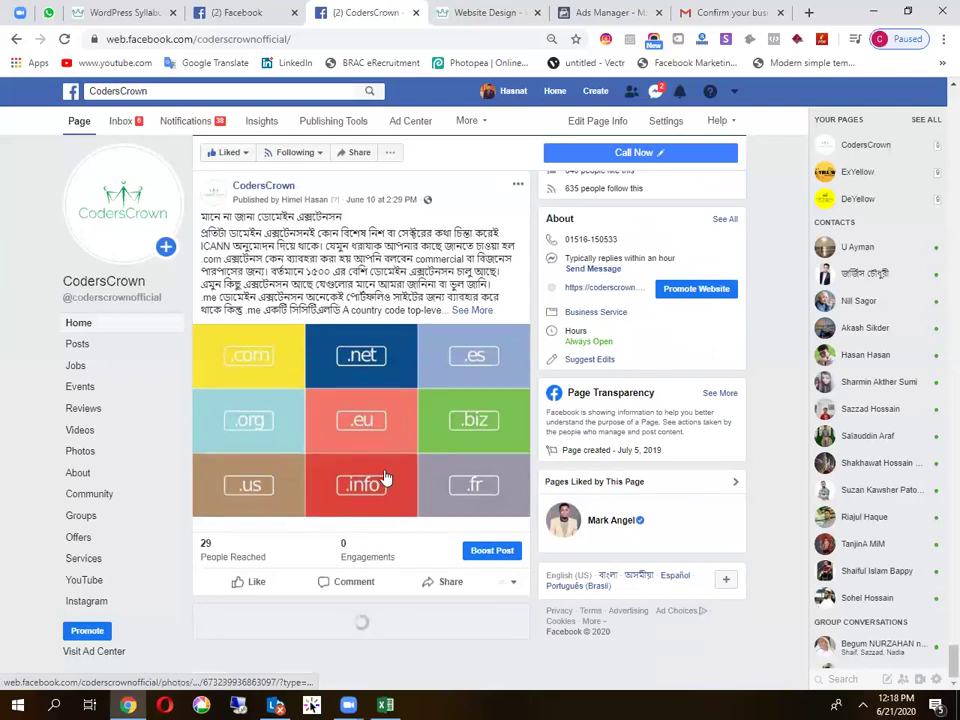
scroll(380, 492, "up", 15)
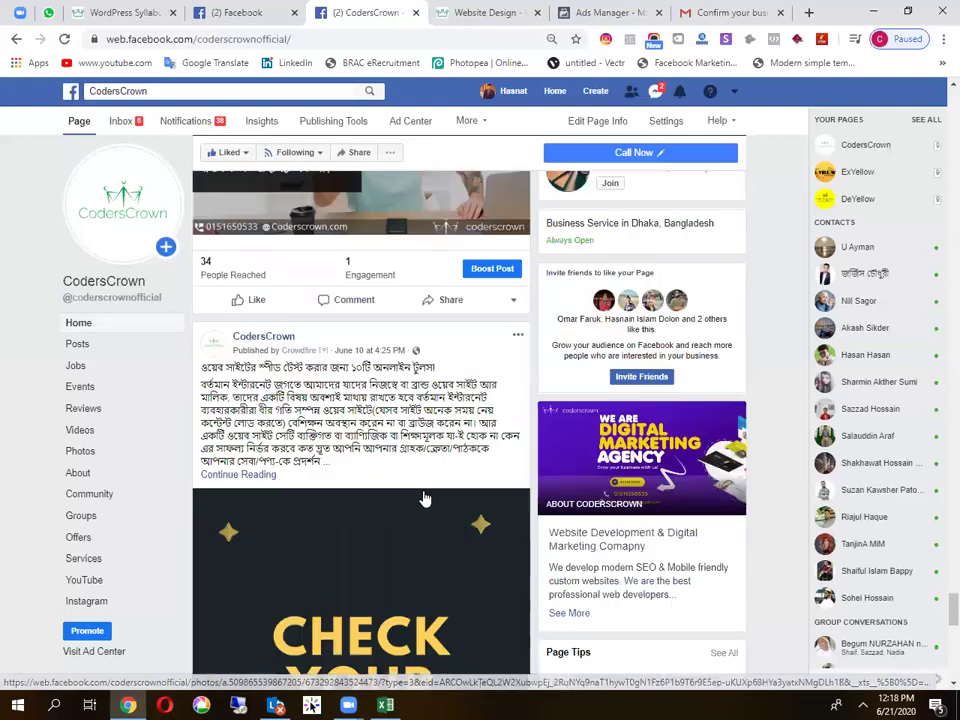
left_click_drag(941, 560, 938, 130)
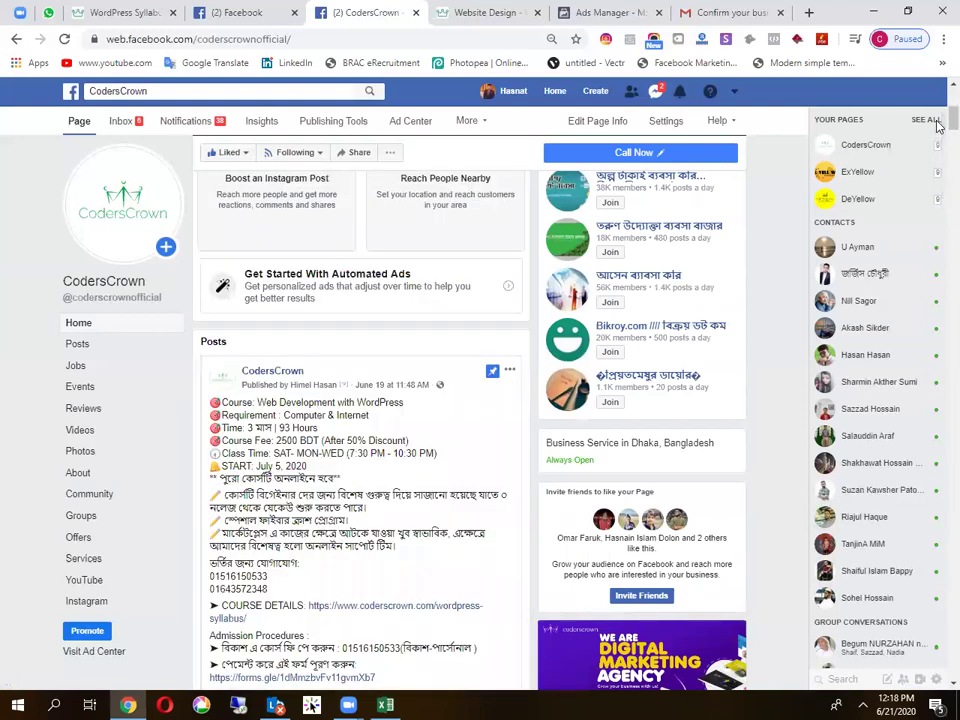
scroll(366, 494, "up", 5)
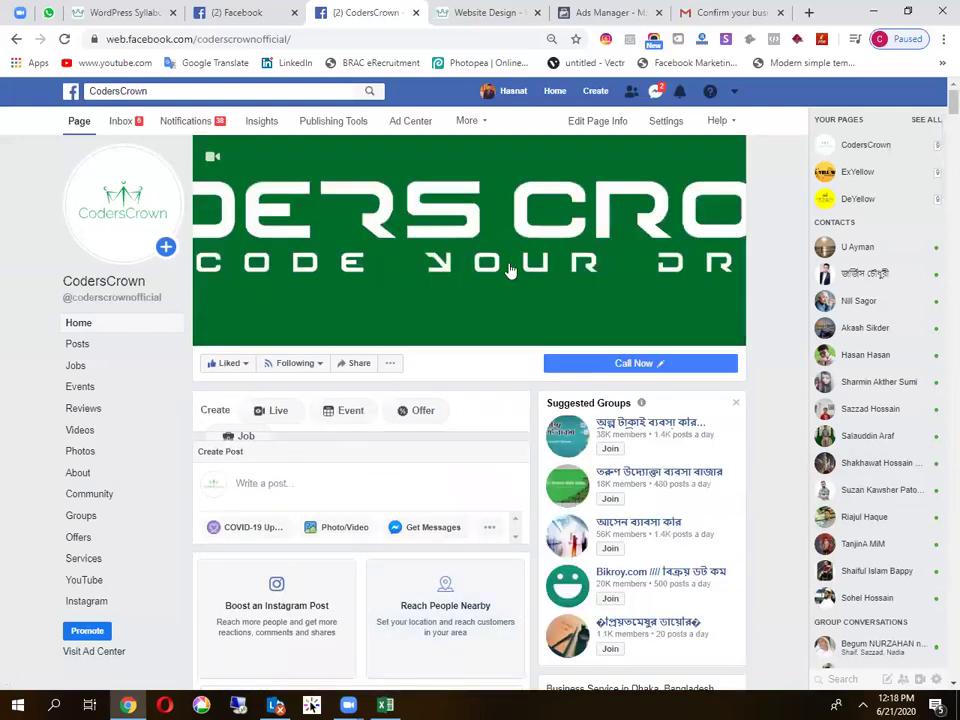
left_click(725, 329)
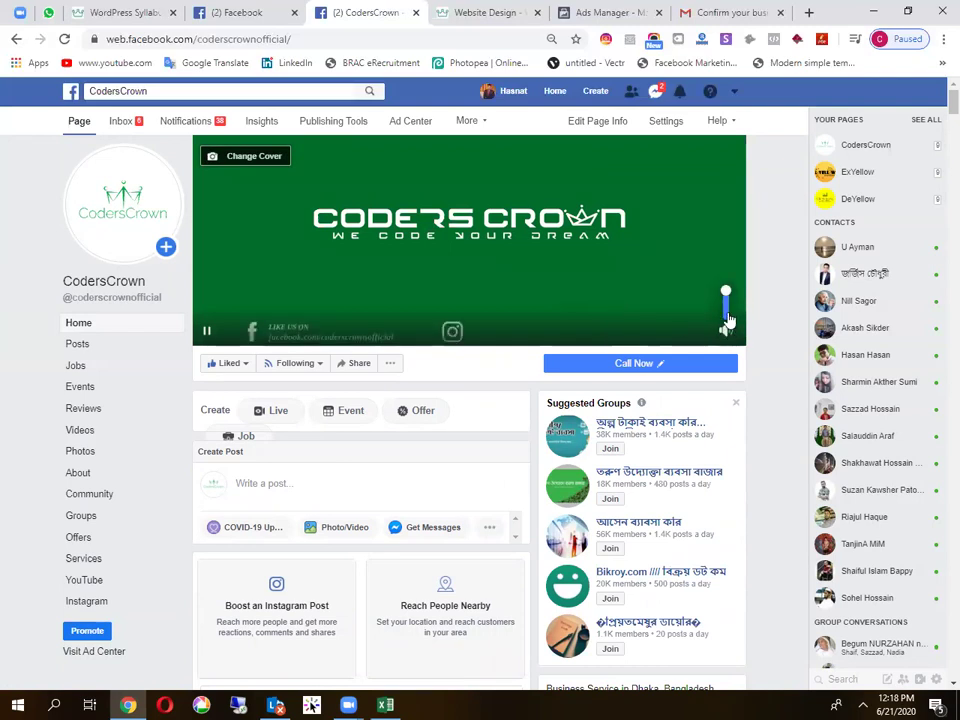
- Pause the cover video and return to the Ads Manager campaign objective page
mouse_move(727, 328)
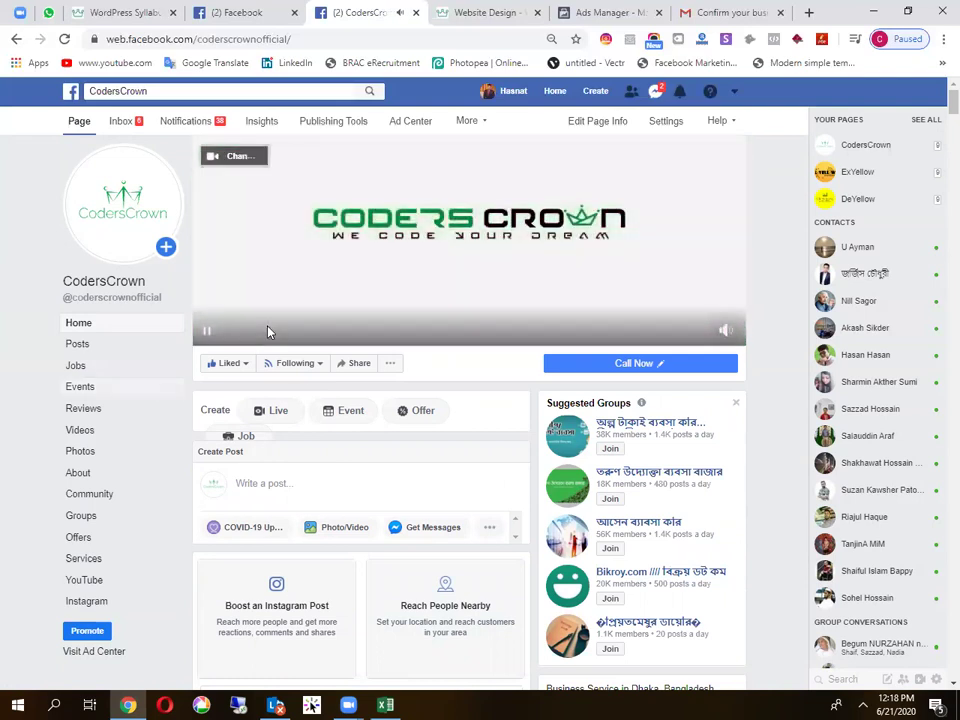
mouse_move(295, 363)
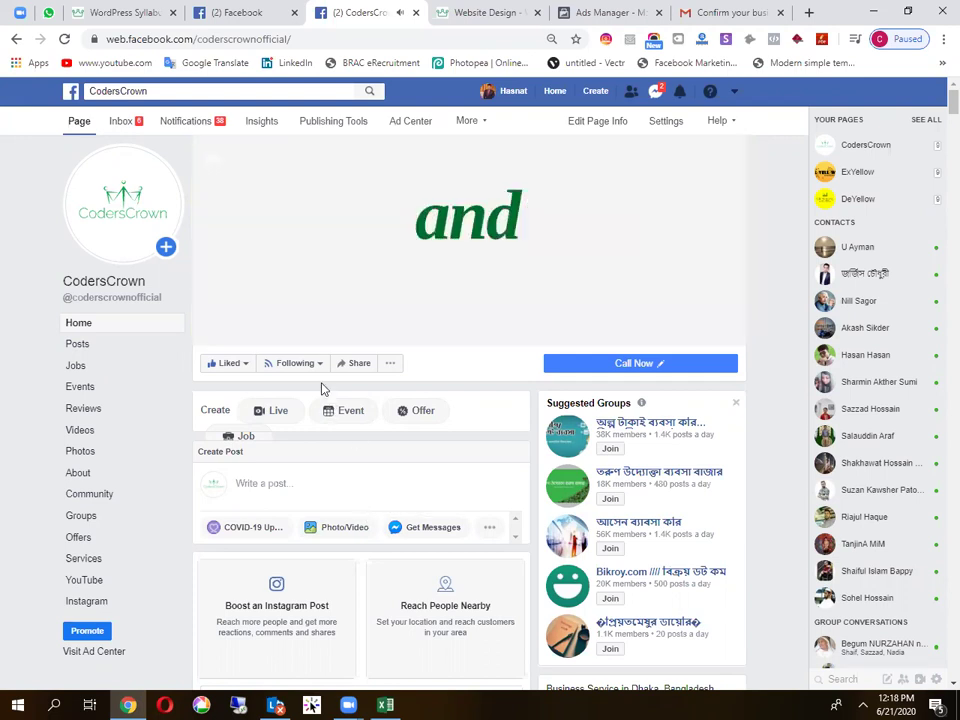
mouse_move(253, 319)
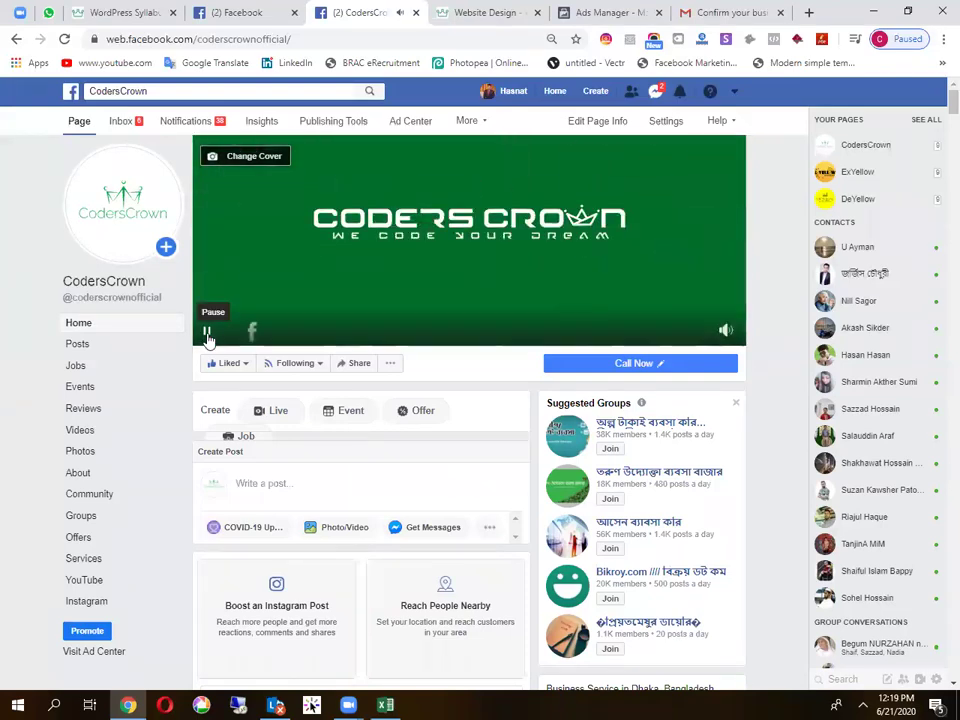
left_click(207, 334)
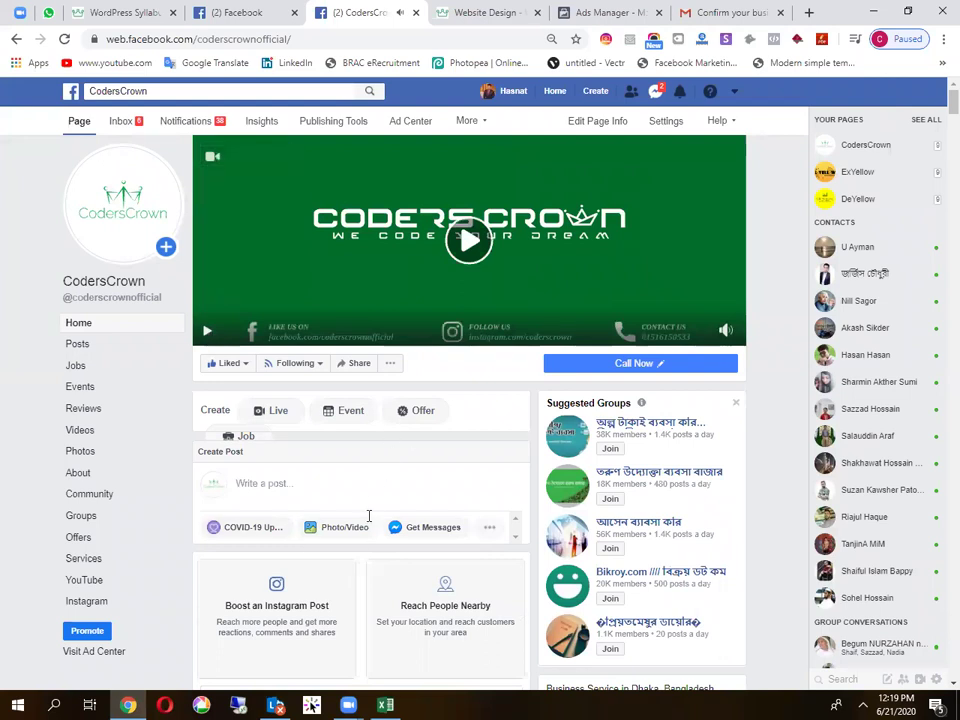
left_click(590, 12)
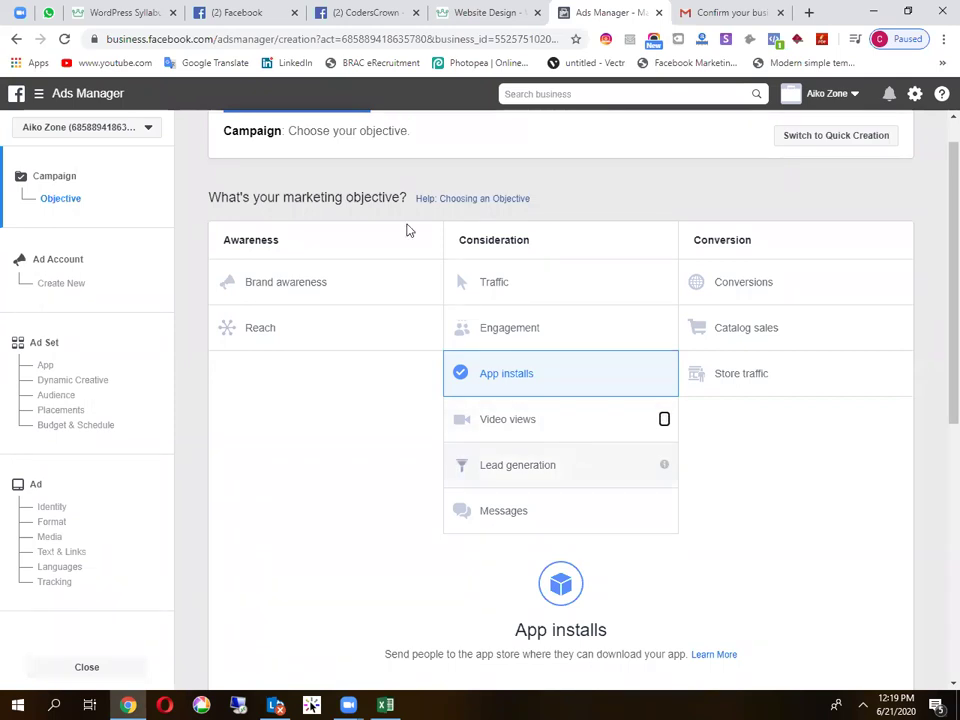
- Look through the CodersCrown website design and WordPress Syllabus tabs, ending on the CodersCrown Facebook page
left_click(485, 12)
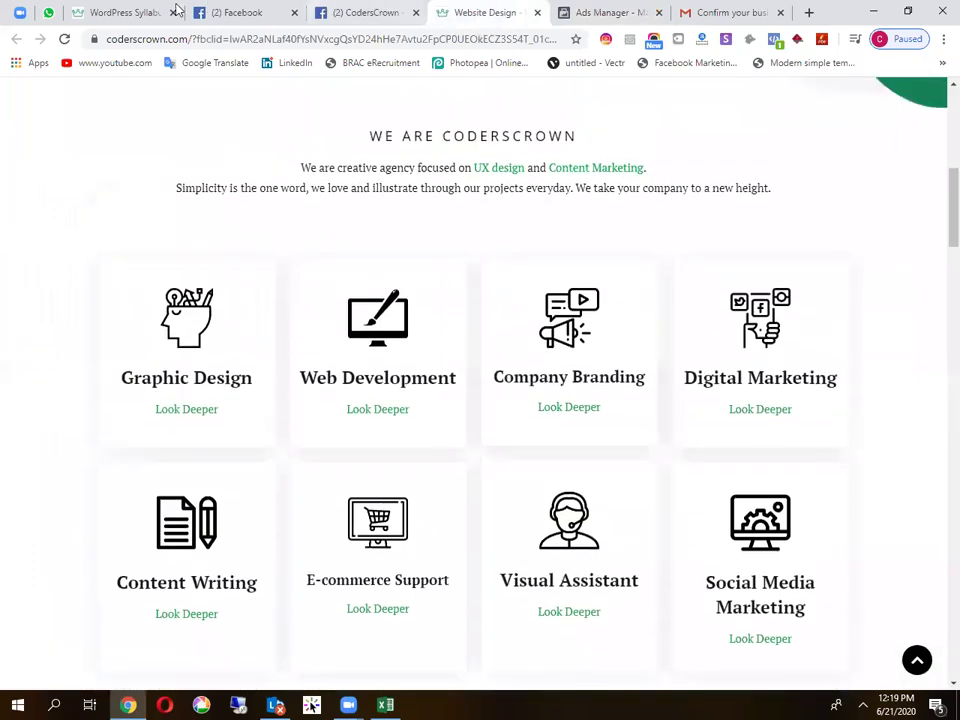
left_click(215, 10)
left_click(125, 10)
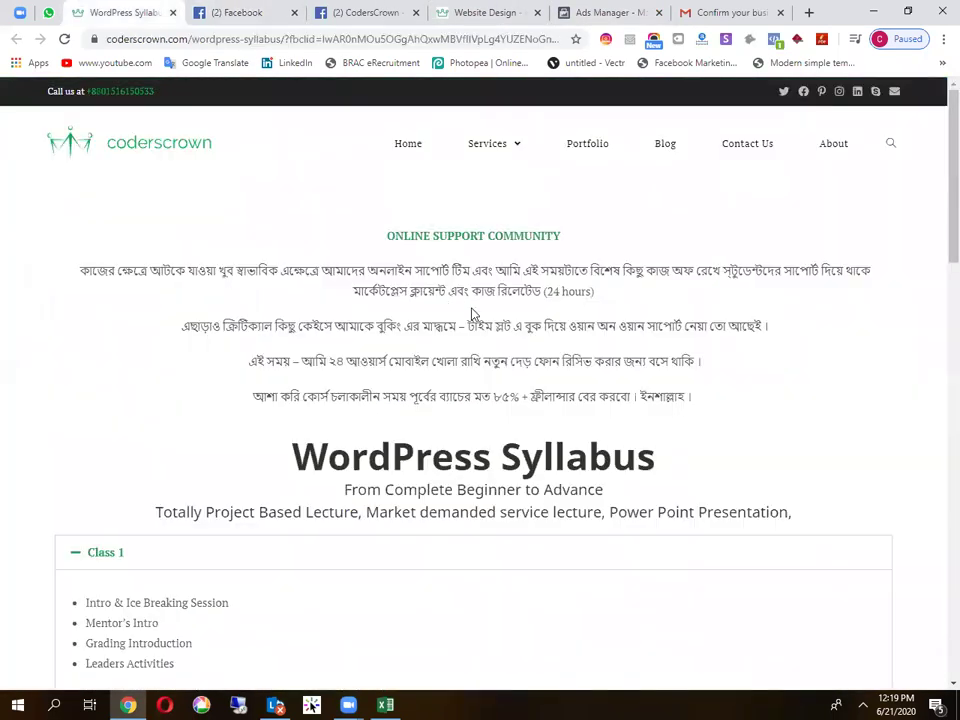
left_click(593, 12)
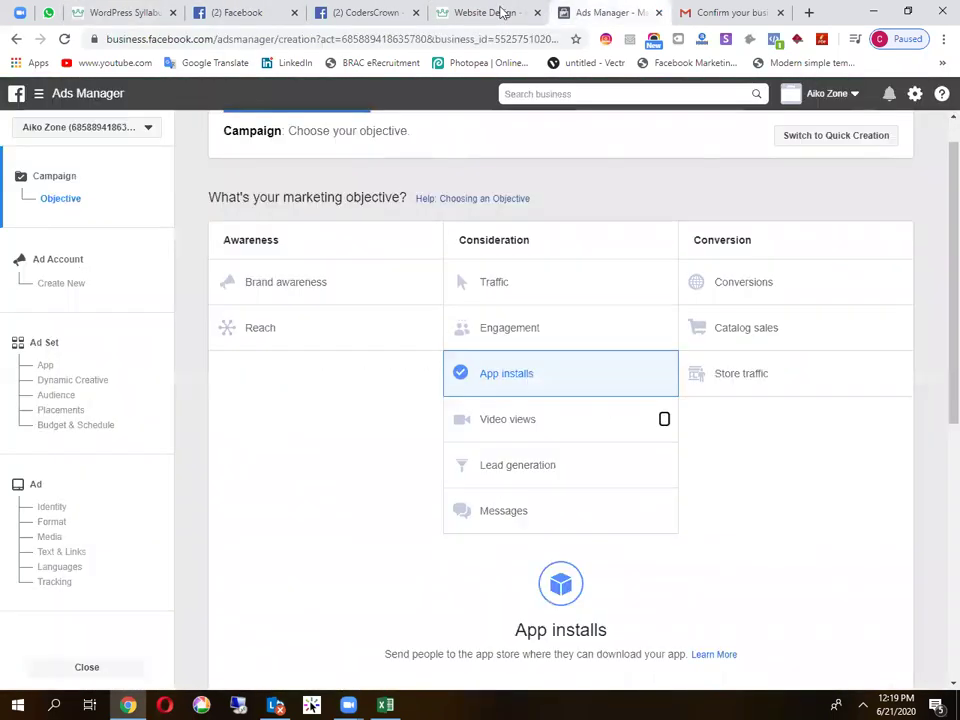
left_click(468, 12)
left_click(105, 12)
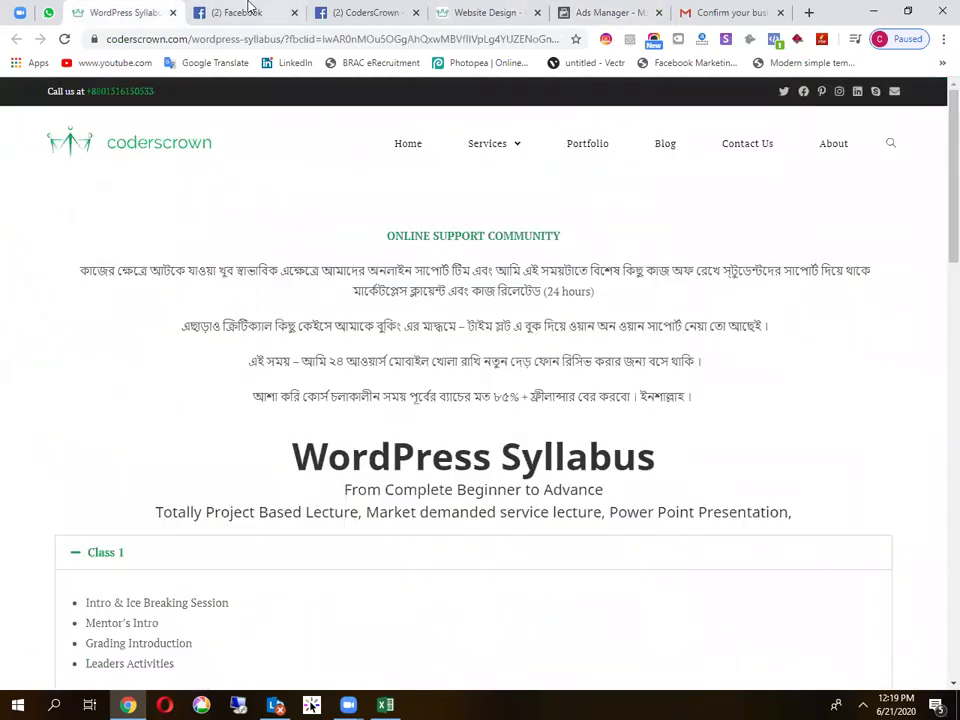
left_click(372, 14)
- Scroll the CodersCrown Facebook page and pause its cover video
scroll(463, 465, "down", 10)
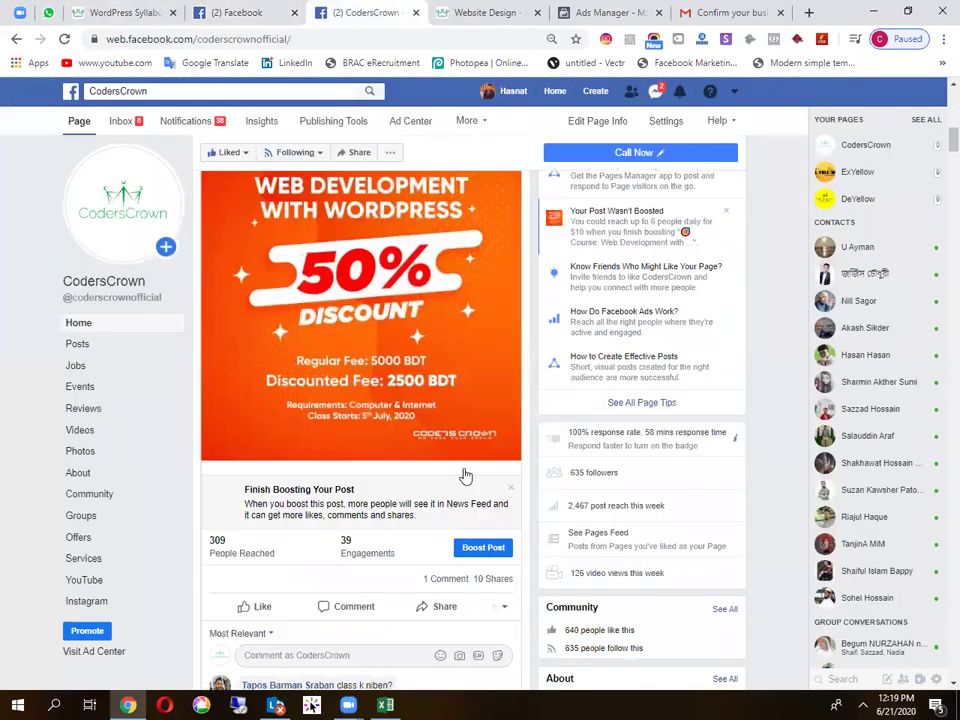
scroll(465, 475, "down", 15)
scroll(318, 668, "up", 5)
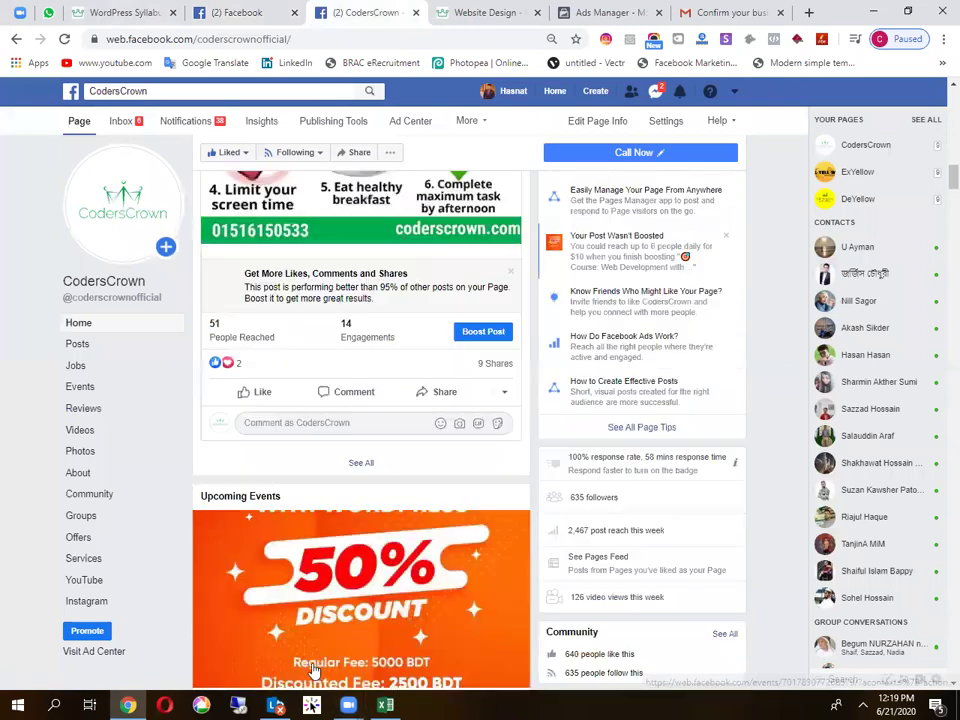
scroll(318, 668, "up", 5)
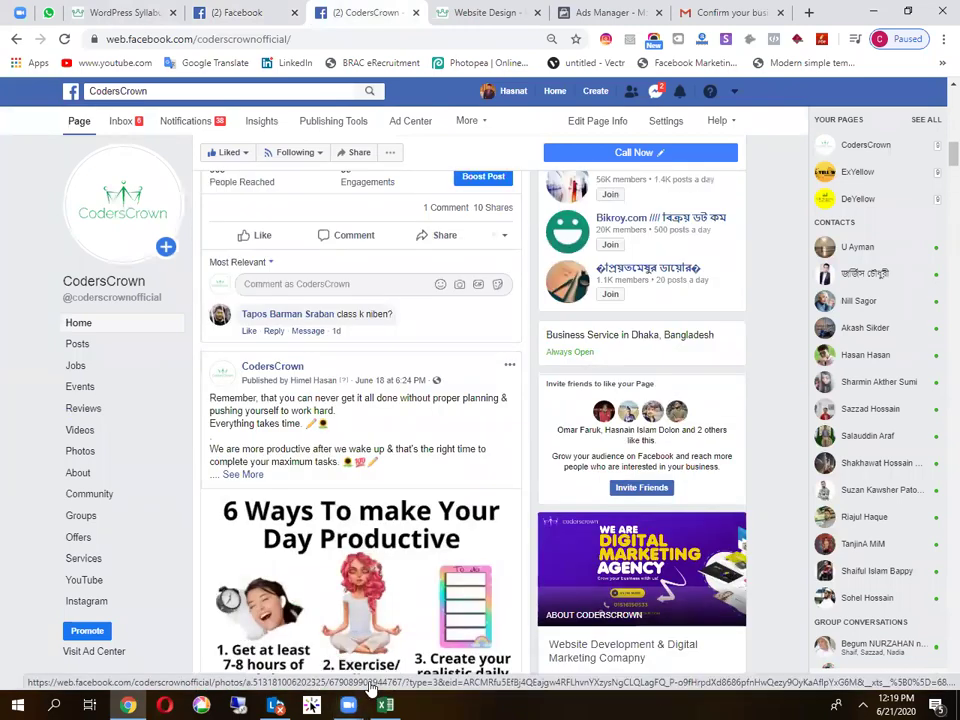
scroll(186, 388, "up", 4)
scroll(186, 388, "down", 5)
scroll(310, 450, "up", 4)
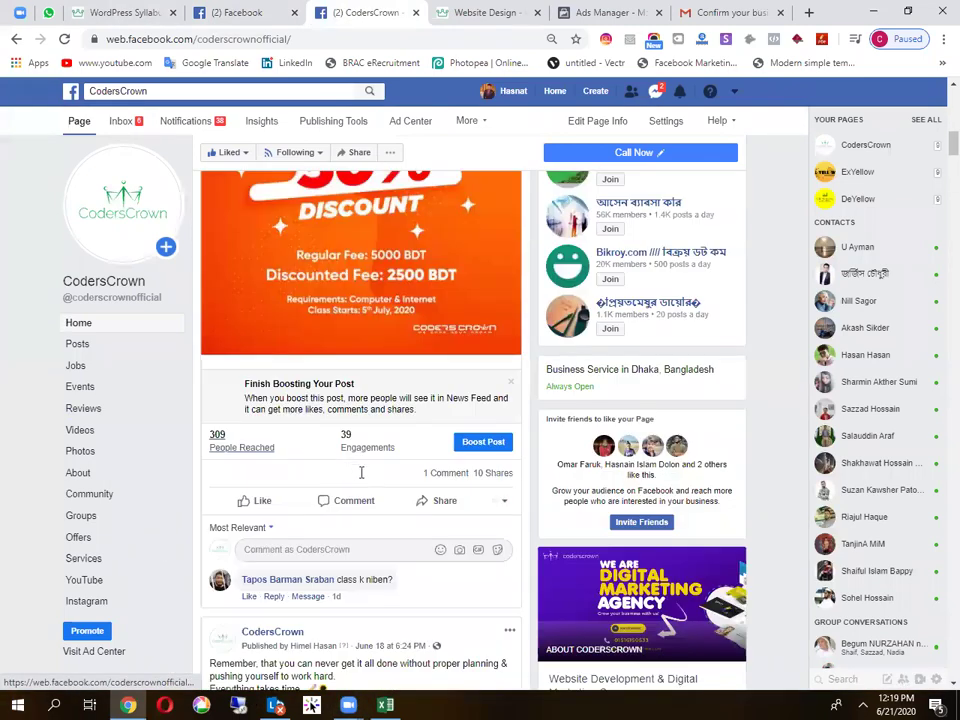
scroll(357, 470, "up", 10)
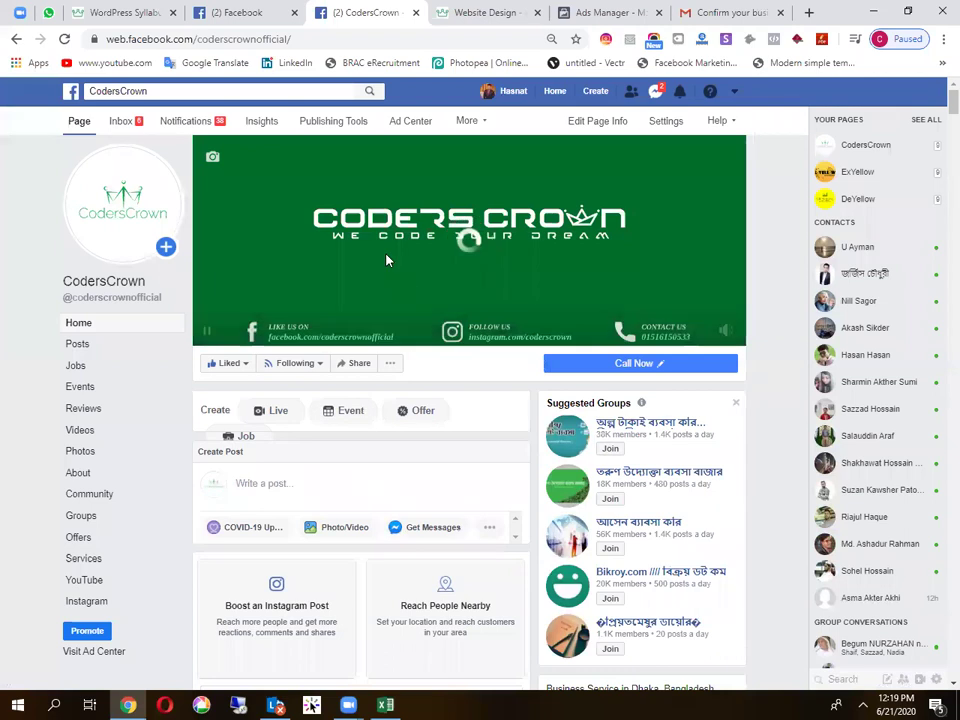
left_click(205, 334)
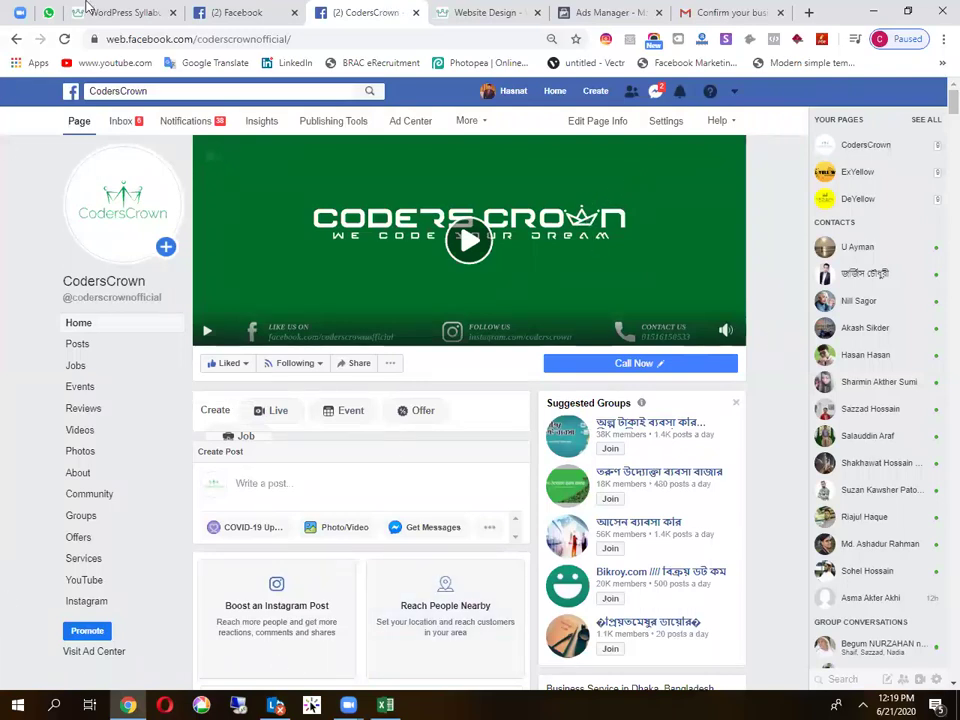
- After checking the news feed and Website Design tabs, return to the App installs objective page
left_click(582, 14)
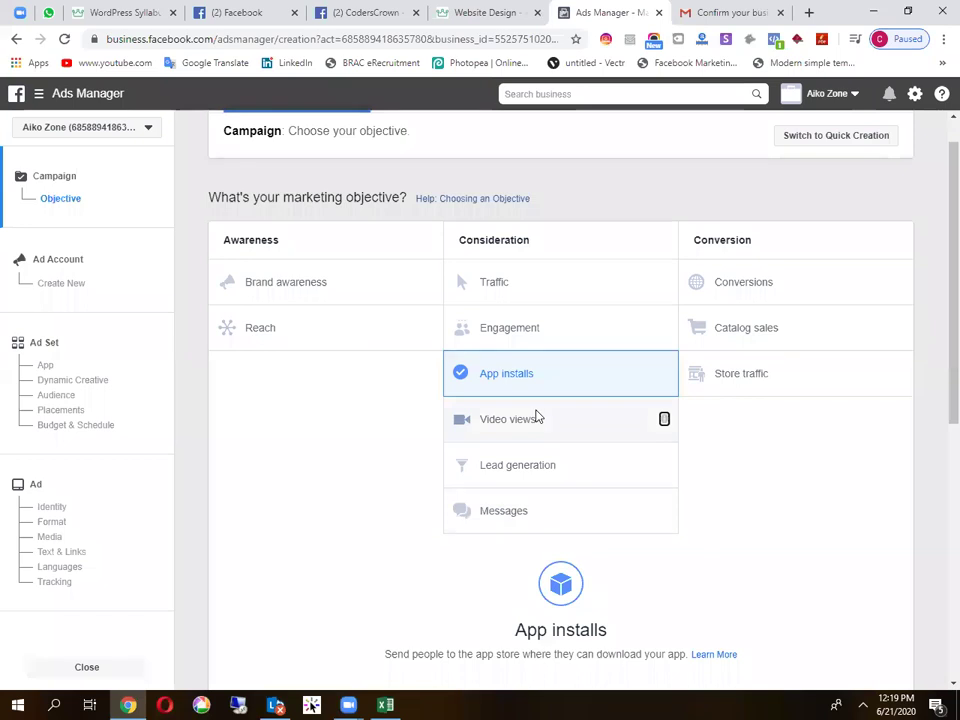
left_click(245, 12)
left_click(365, 12)
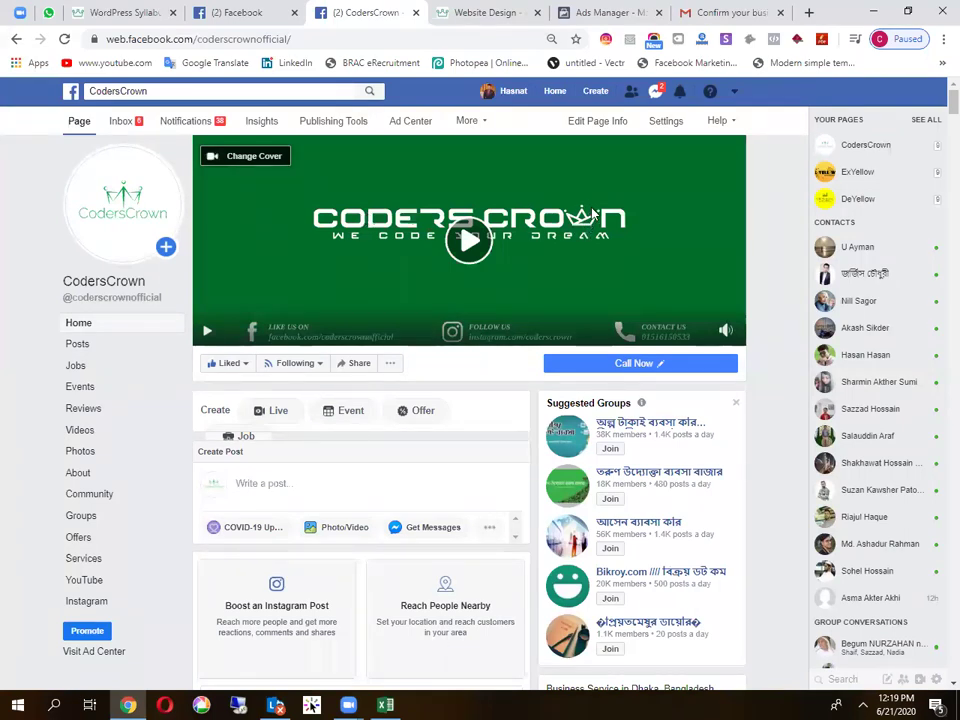
left_click(110, 8)
left_click(268, 8)
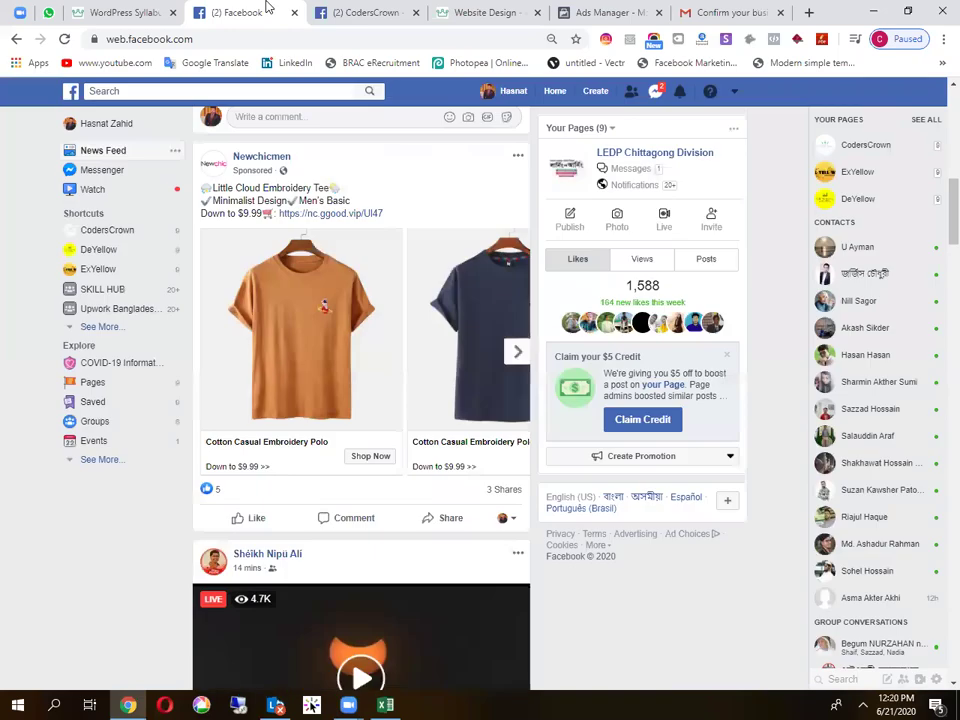
left_click(355, 10)
left_click(424, 8)
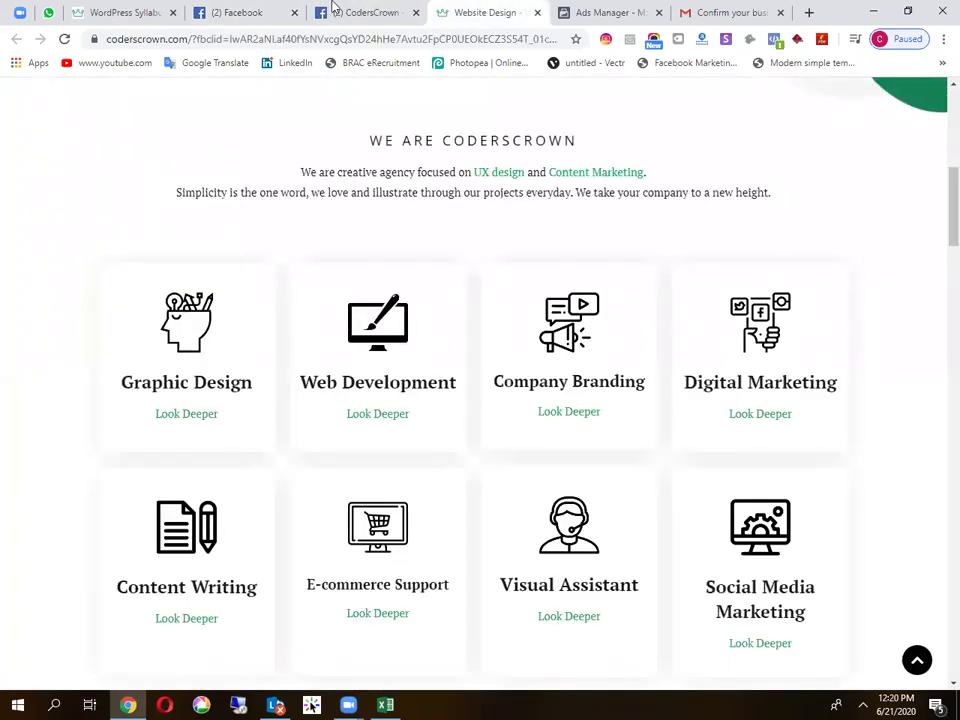
left_click(605, 12)
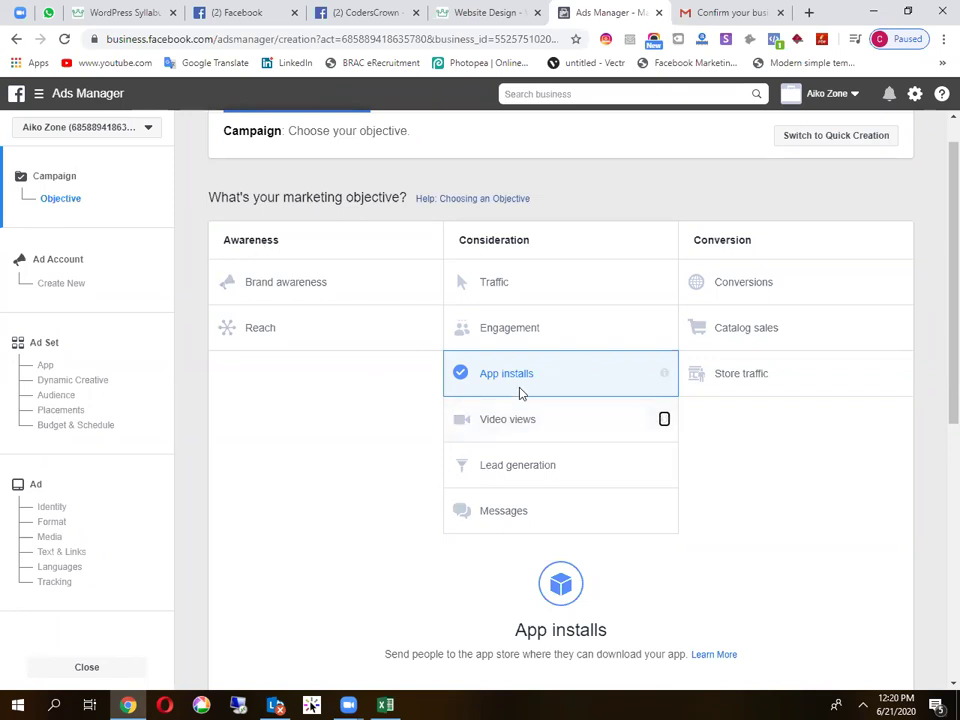
scroll(249, 523, "down", 1)
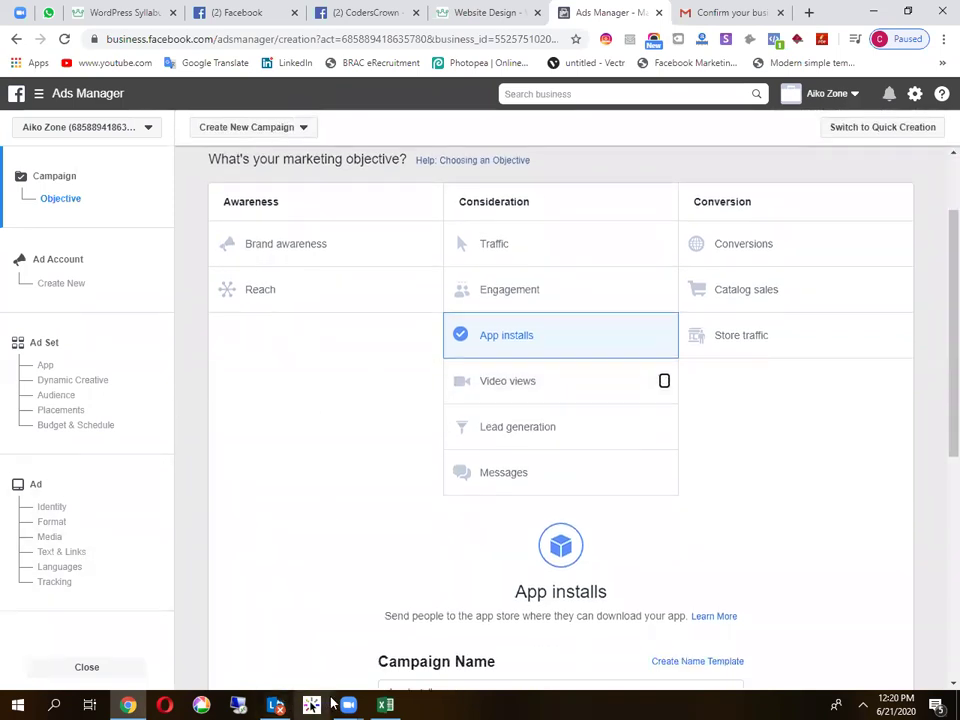
scroll(440, 660, "down", 3)
scroll(465, 650, "up", 2)
scroll(463, 642, "up", 2)
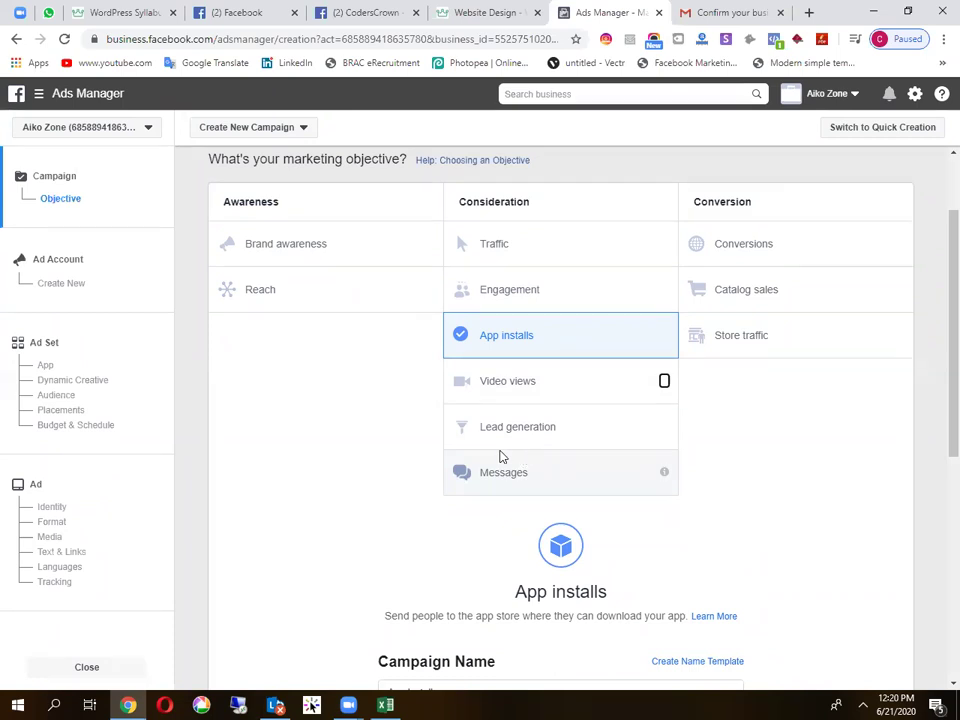
mouse_move(666, 428)
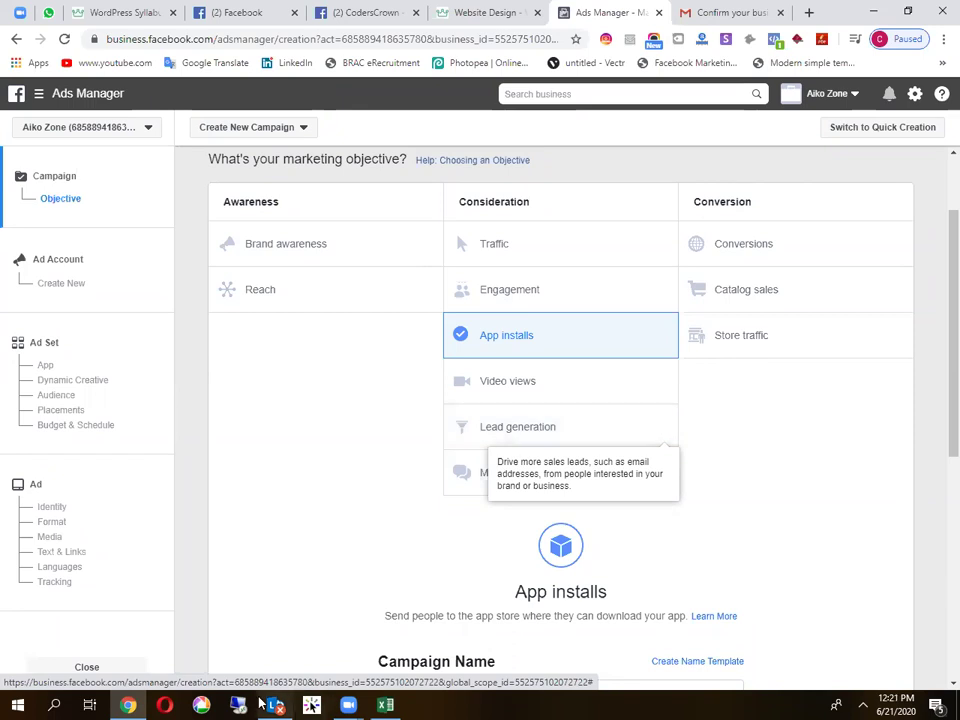
mouse_move(260, 705)
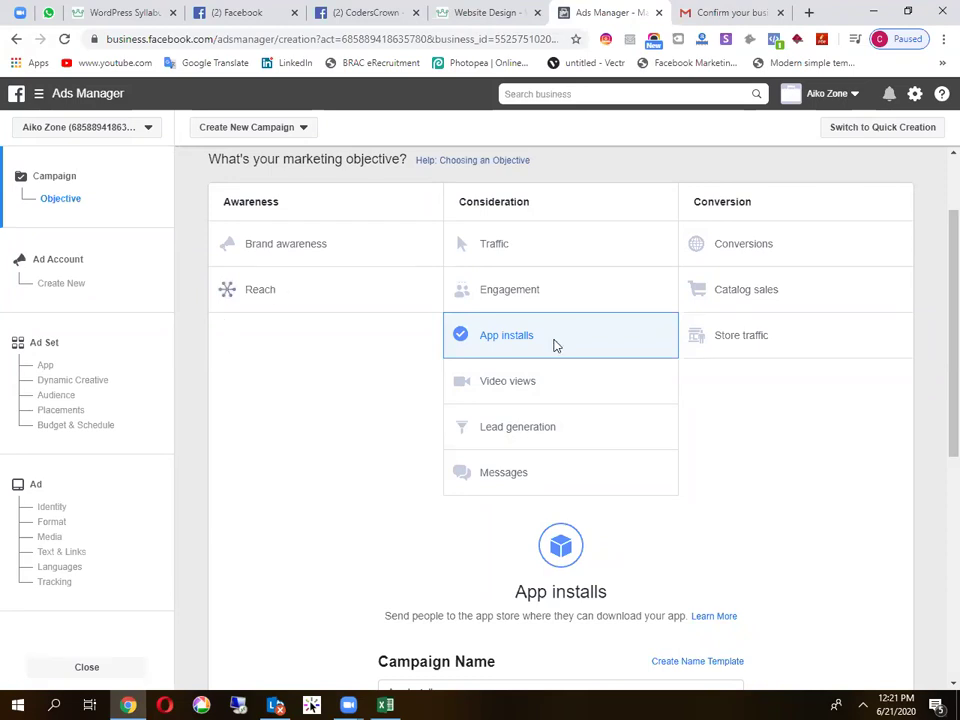
mouse_move(665, 428)
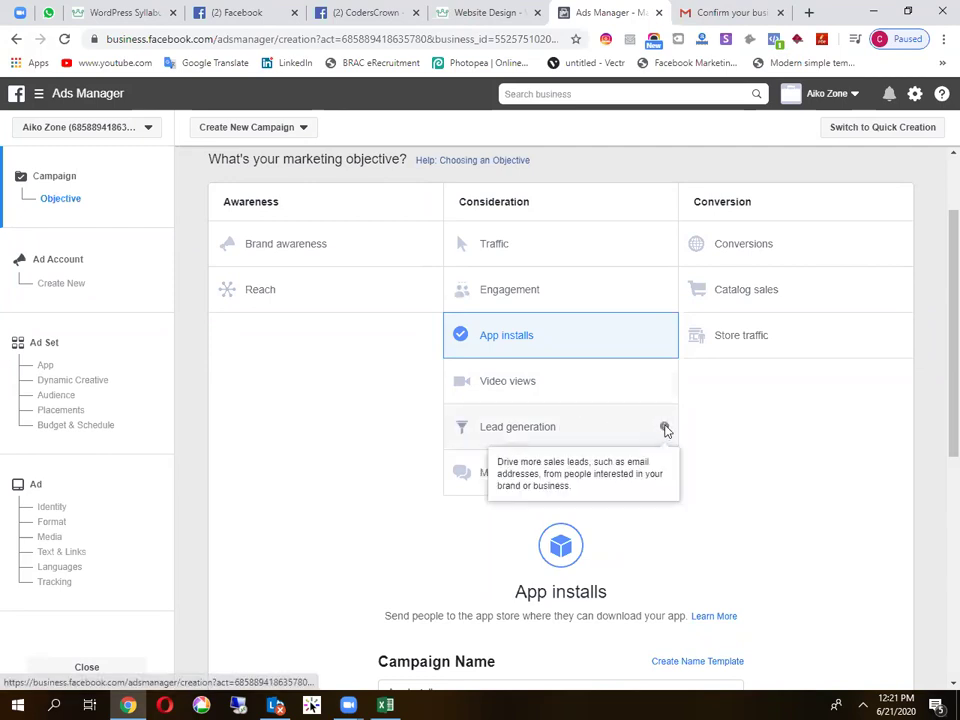
- Choose Lead generation from the Consideration column as the campaign objective
left_click(502, 428)
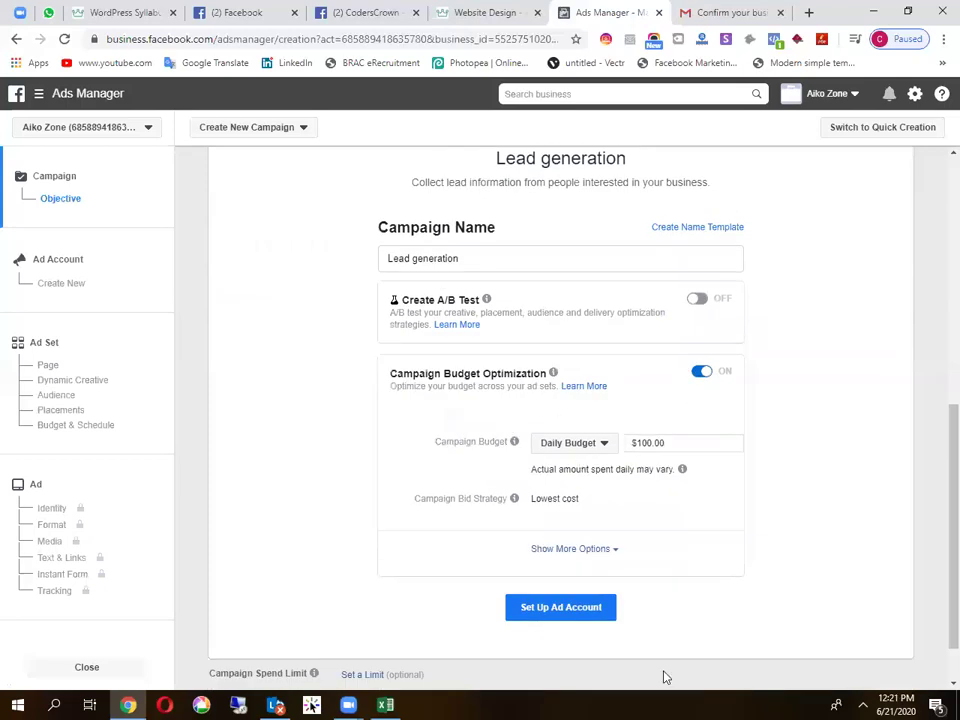
scroll(672, 650, "up", 2)
scroll(678, 620, "up", 3)
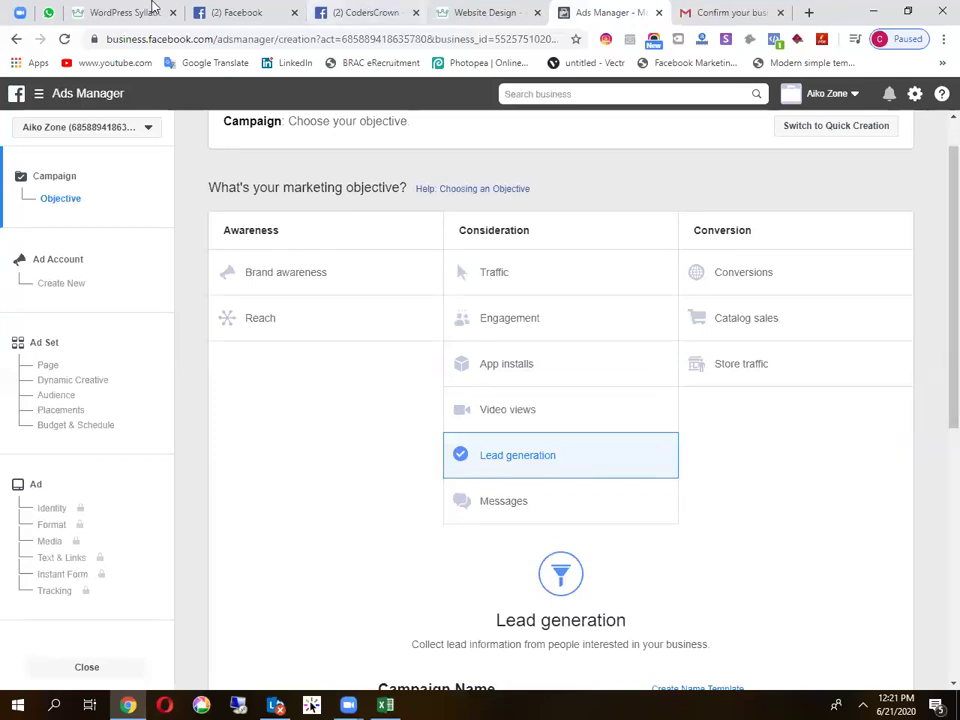
- Switch to the Facebook news feed and scroll it briefly
left_click(242, 12)
scroll(326, 363, "down", 3)
scroll(326, 363, "up", 3)
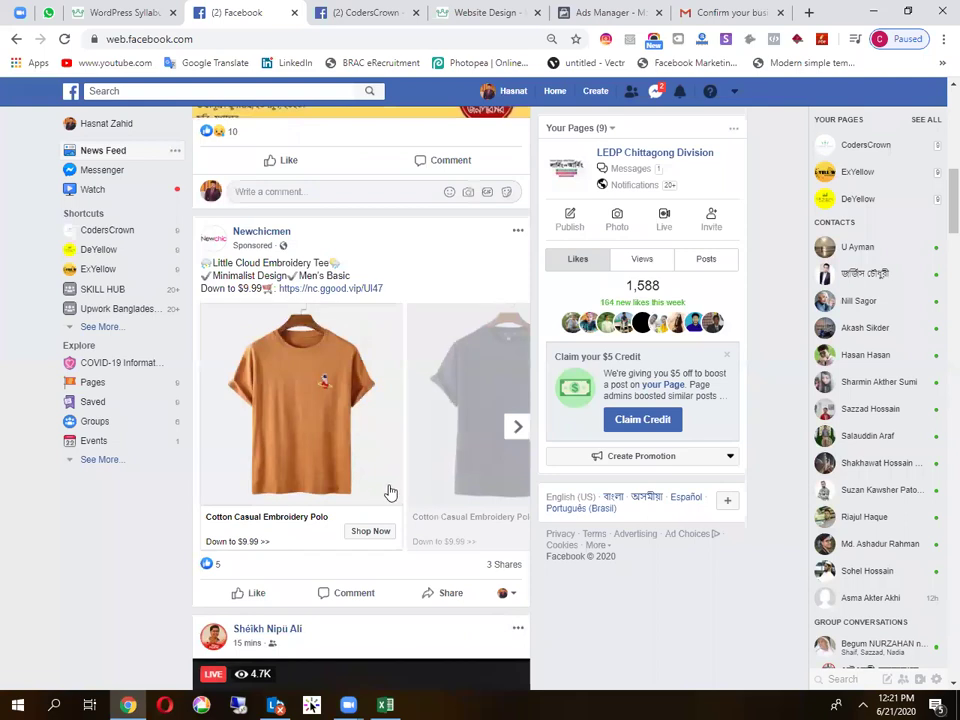
- Return to the Ads Manager campaign with Lead generation as its objective
left_click(615, 12)
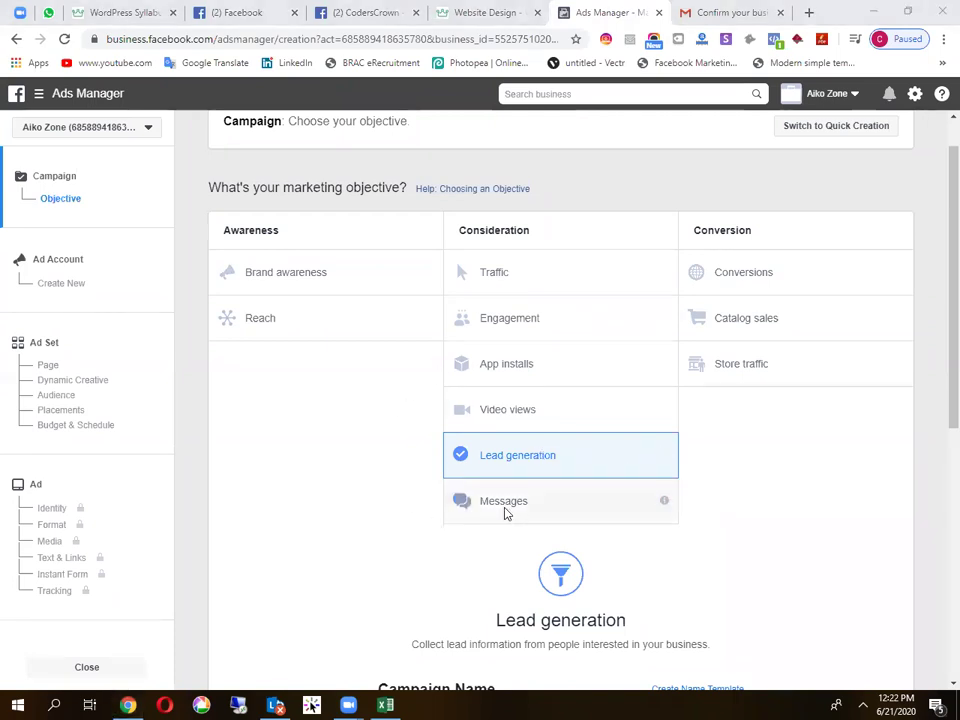
scroll(478, 465, "down", 3)
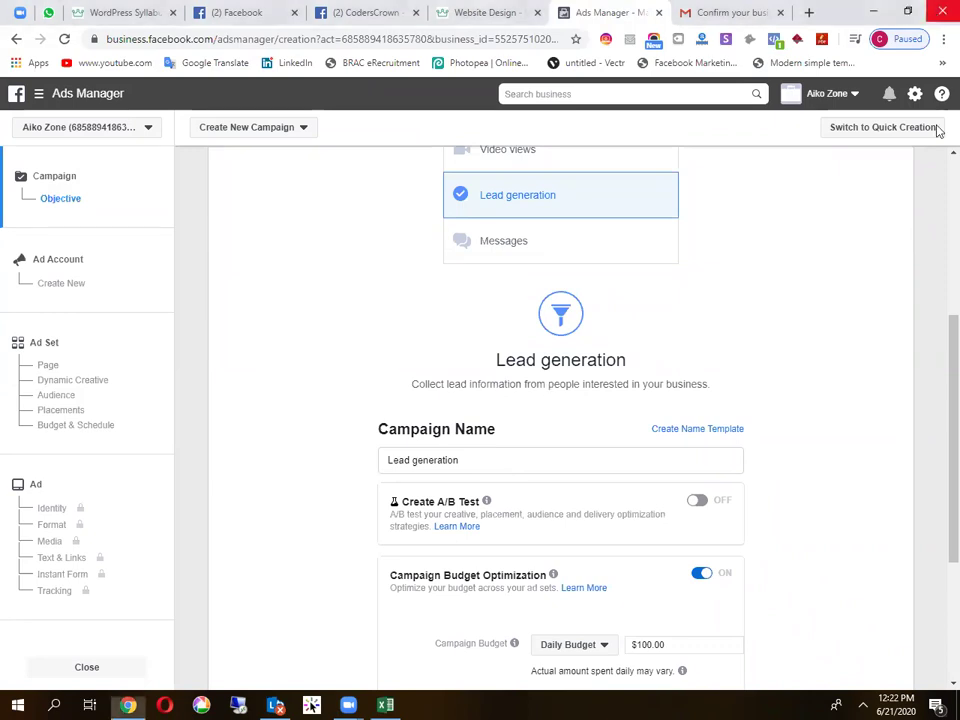
scroll(407, 347, "up", 1)
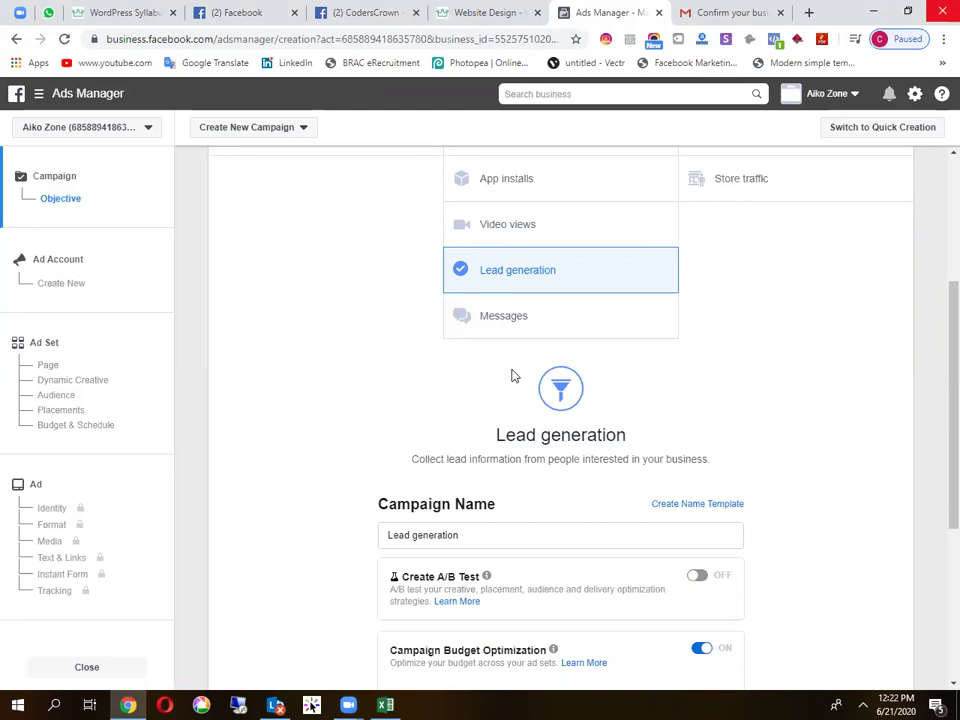
right_click(152, 380)
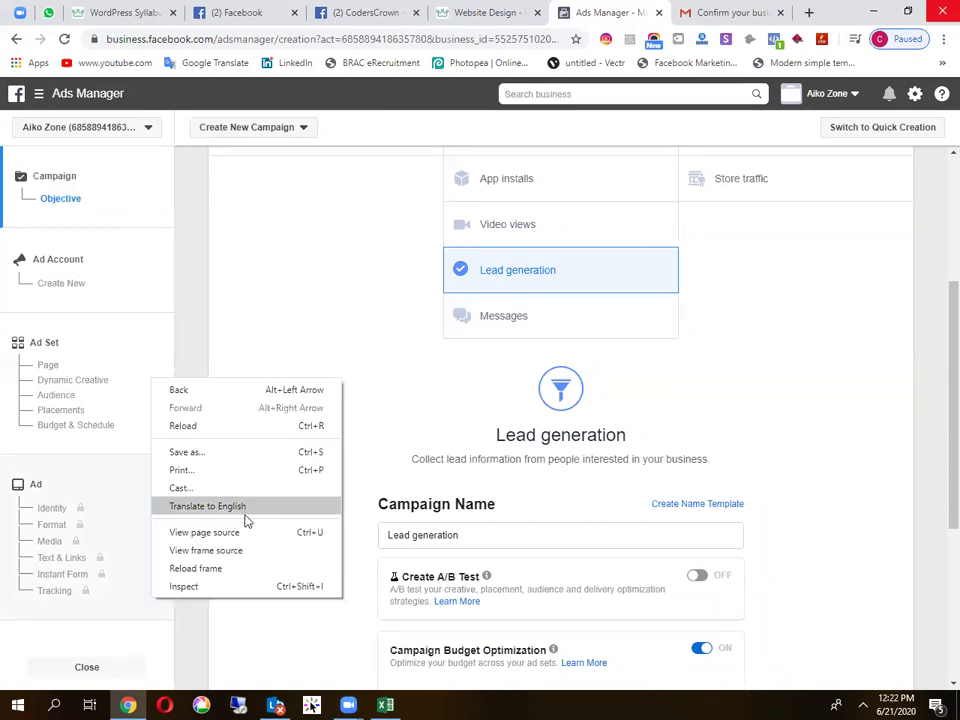
left_click(510, 392)
mouse_move(663, 272)
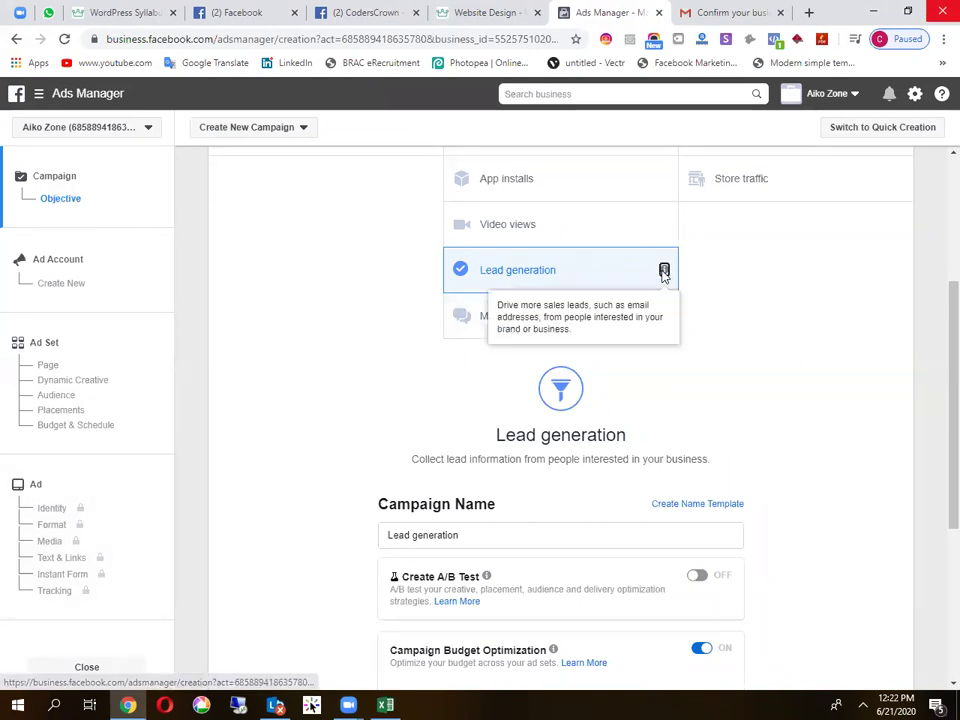
left_click_drag(720, 270, 564, 302)
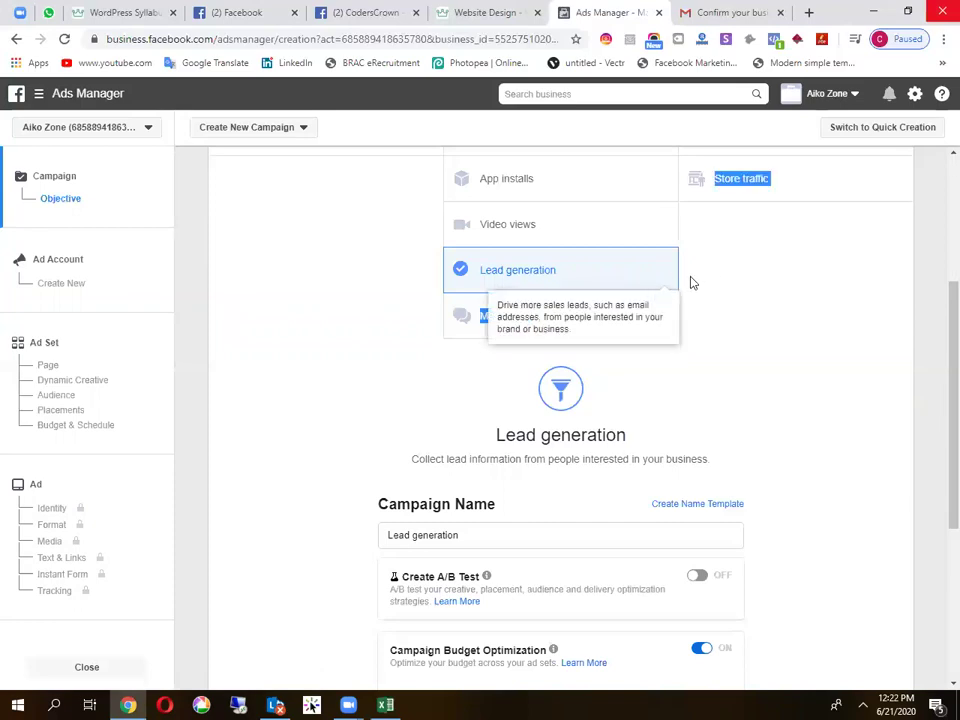
mouse_move(663, 272)
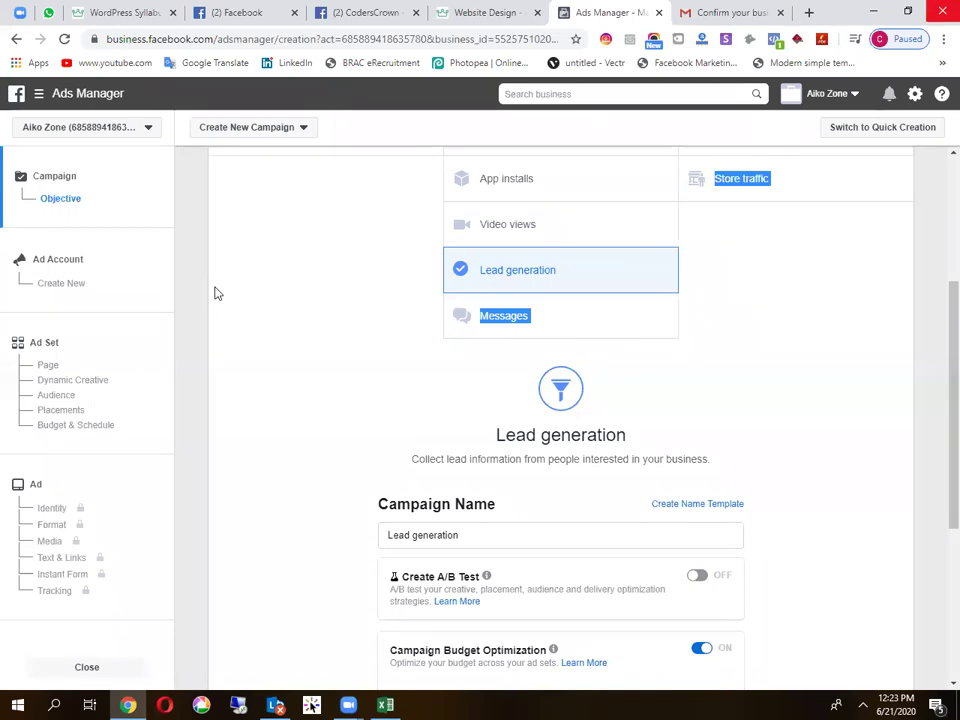
- Go to the CodersCrown Facebook page and scroll to its WordPress course post
left_click(125, 12)
left_click(228, 10)
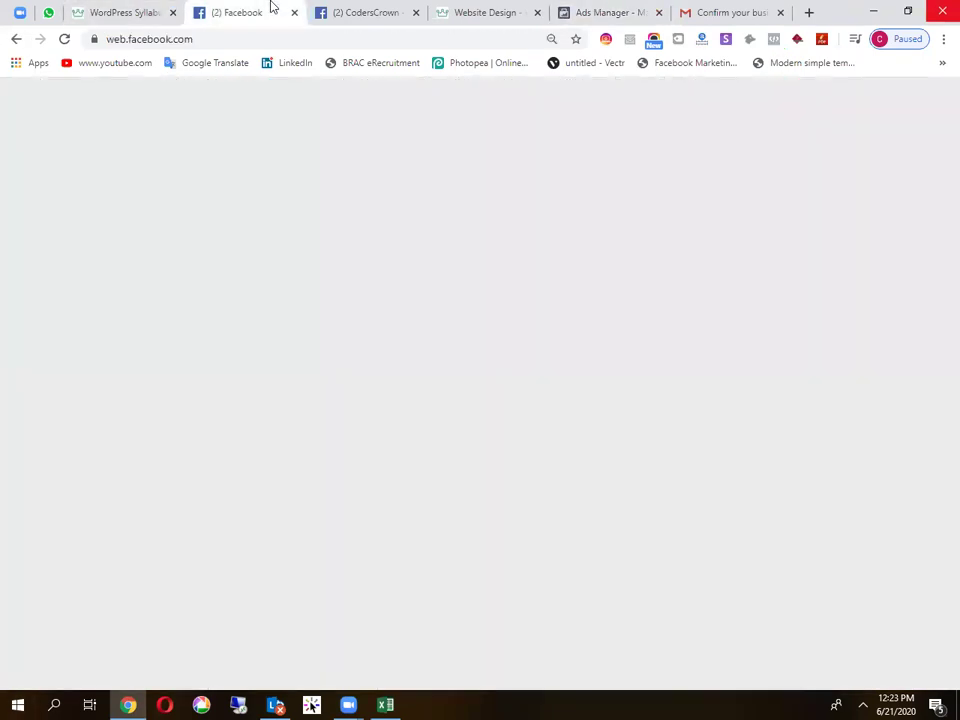
left_click(335, 12)
scroll(448, 527, "down", 10)
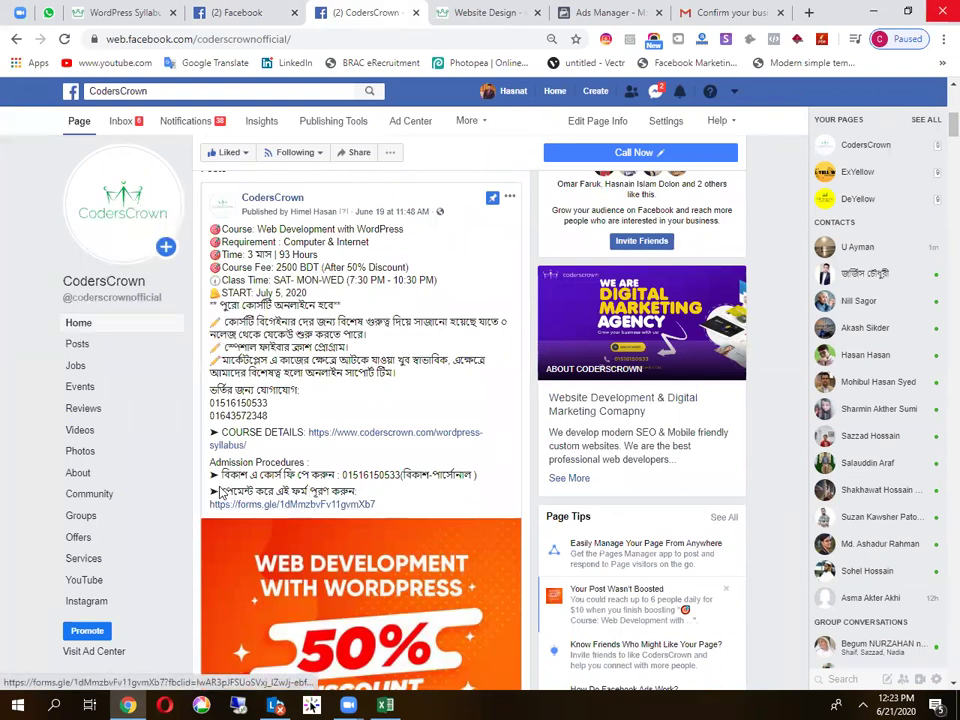
- Open the post's forms.gle payment form link in a new tab, then return to the post
right_click(323, 509)
left_click(373, 515)
left_click(436, 10)
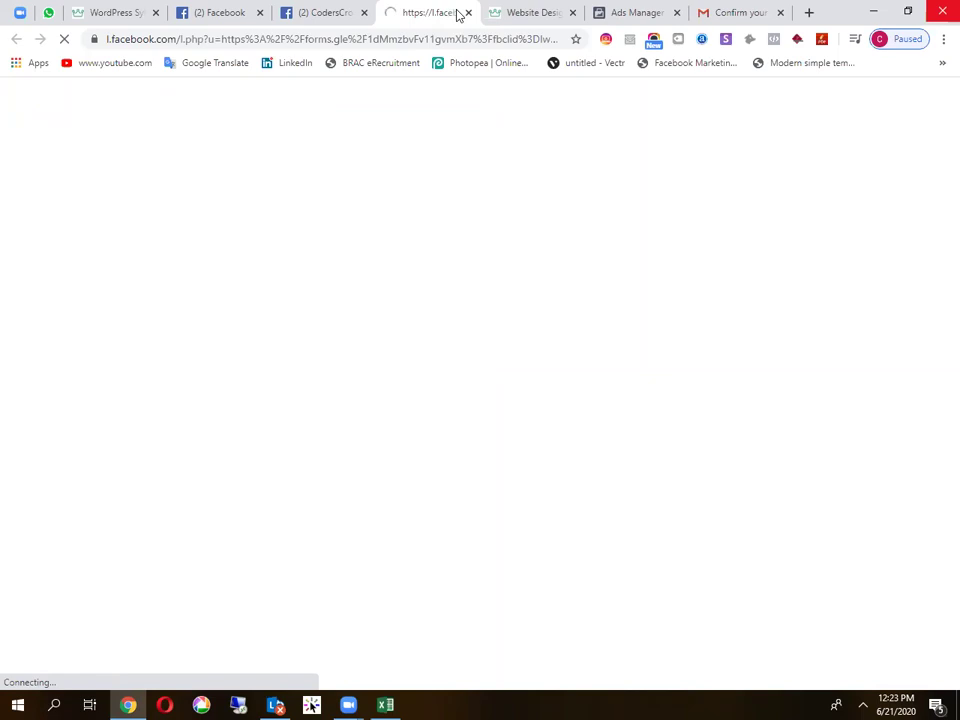
left_click(305, 12)
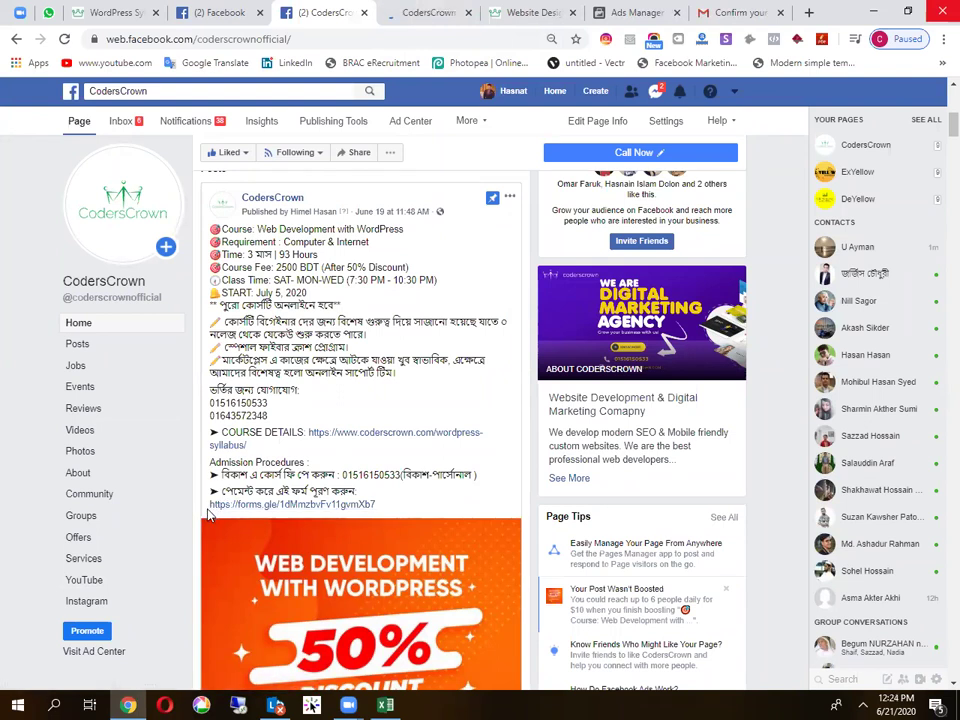
scroll(233, 471, "down", 3)
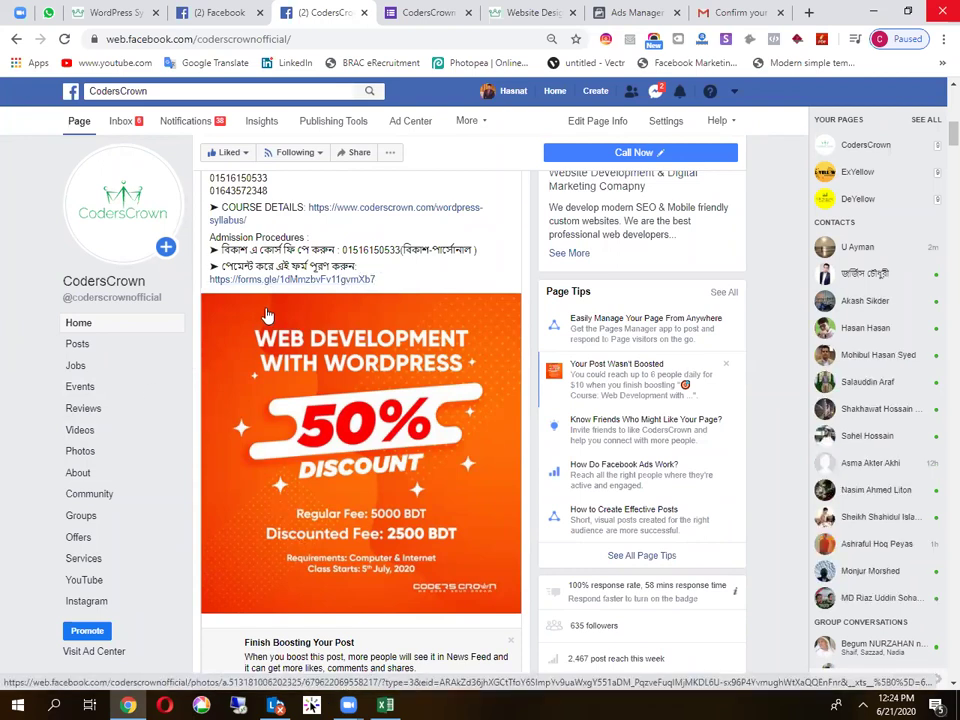
left_click(400, 8)
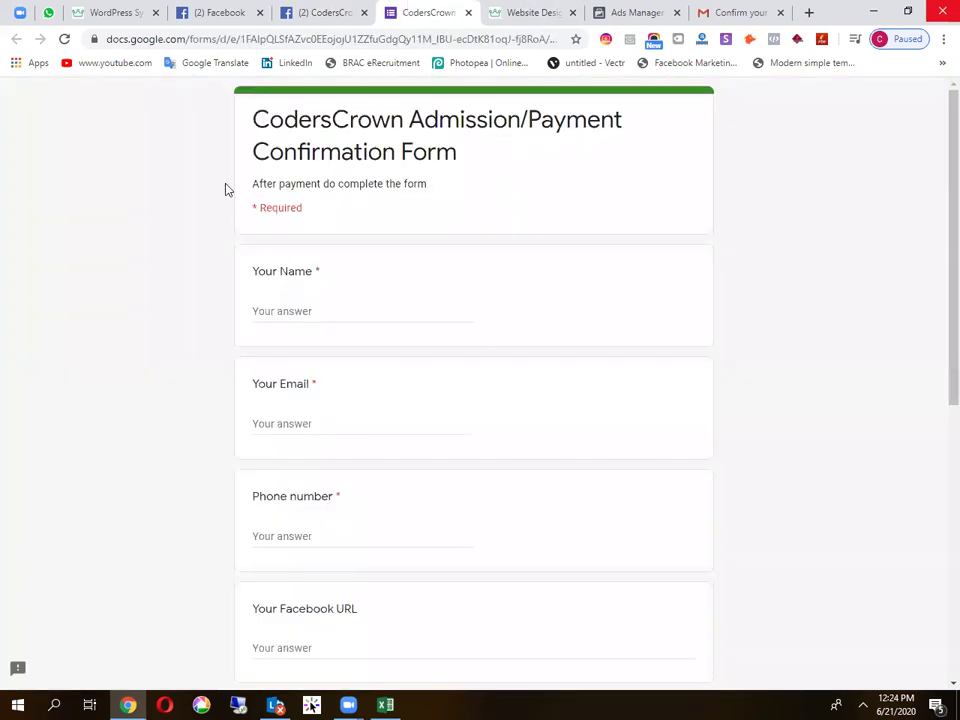
scroll(490, 300, "down", 5)
scroll(510, 525, "up", 10)
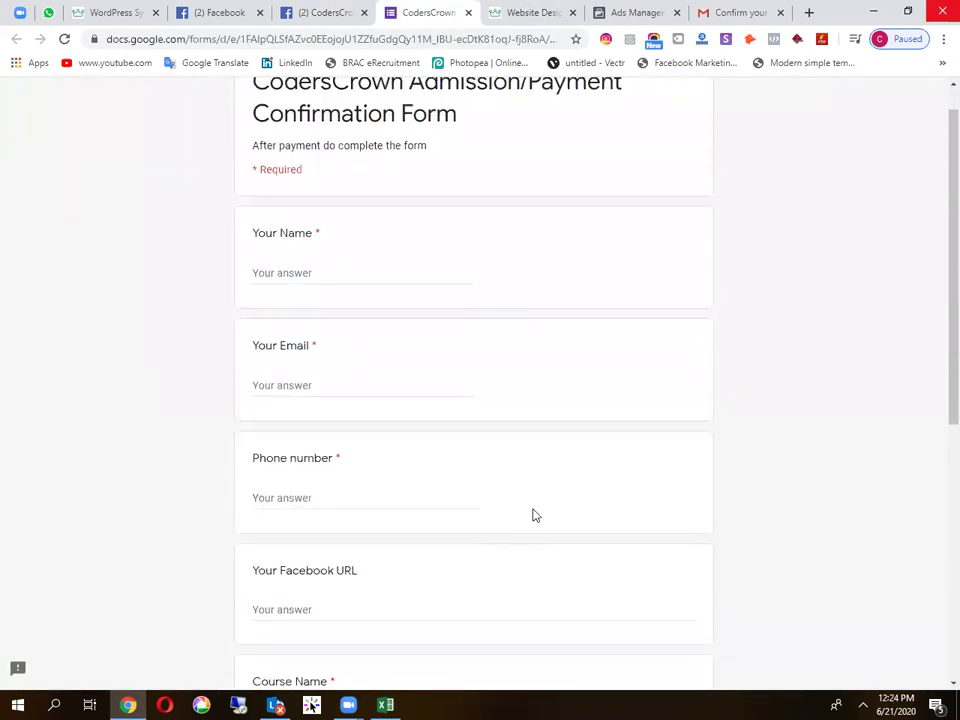
left_click(360, 10)
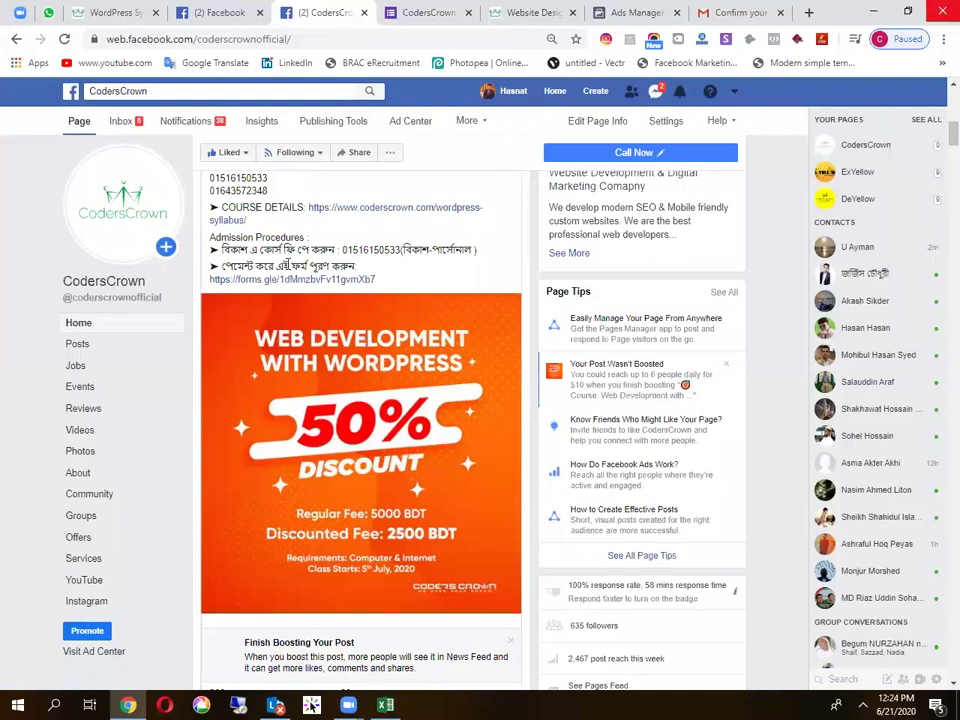
left_click(440, 12)
left_click(345, 14)
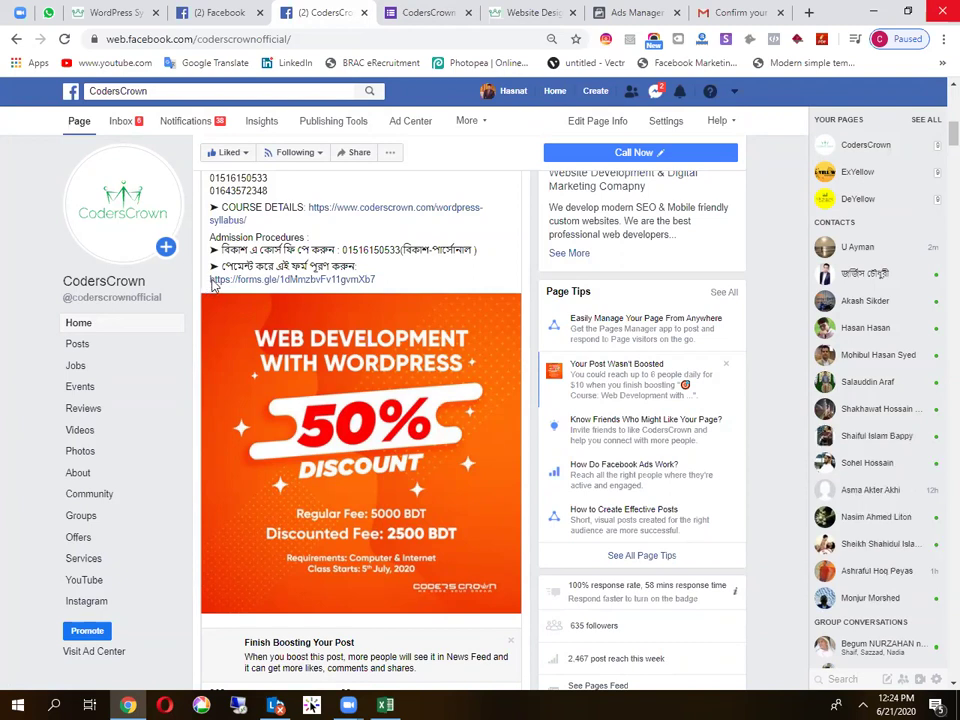
left_click_drag(426, 266, 432, 249)
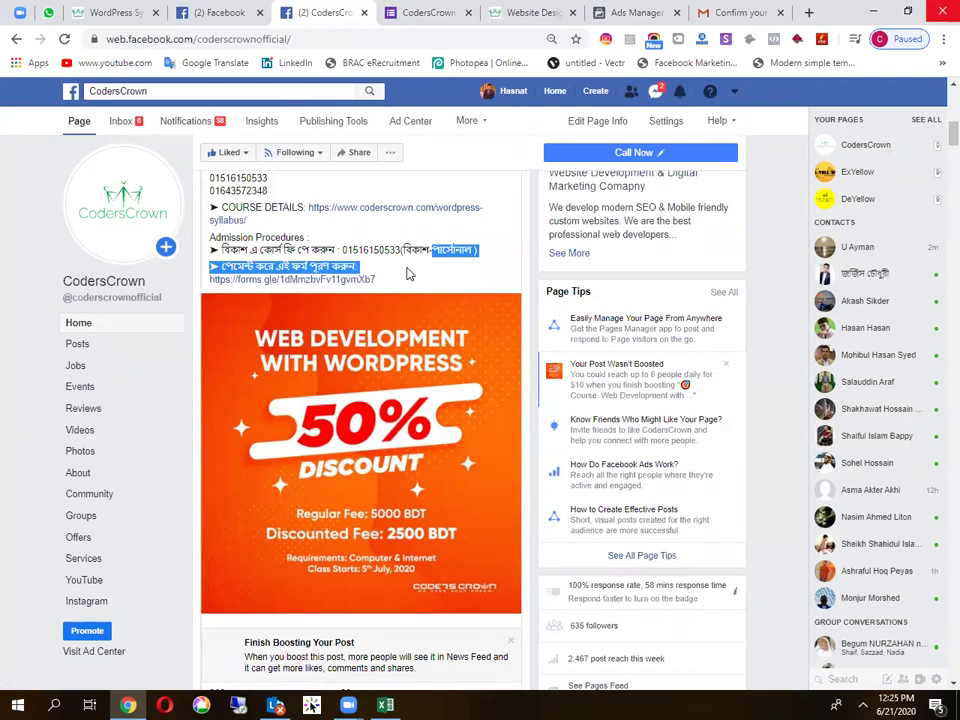
left_click(455, 10)
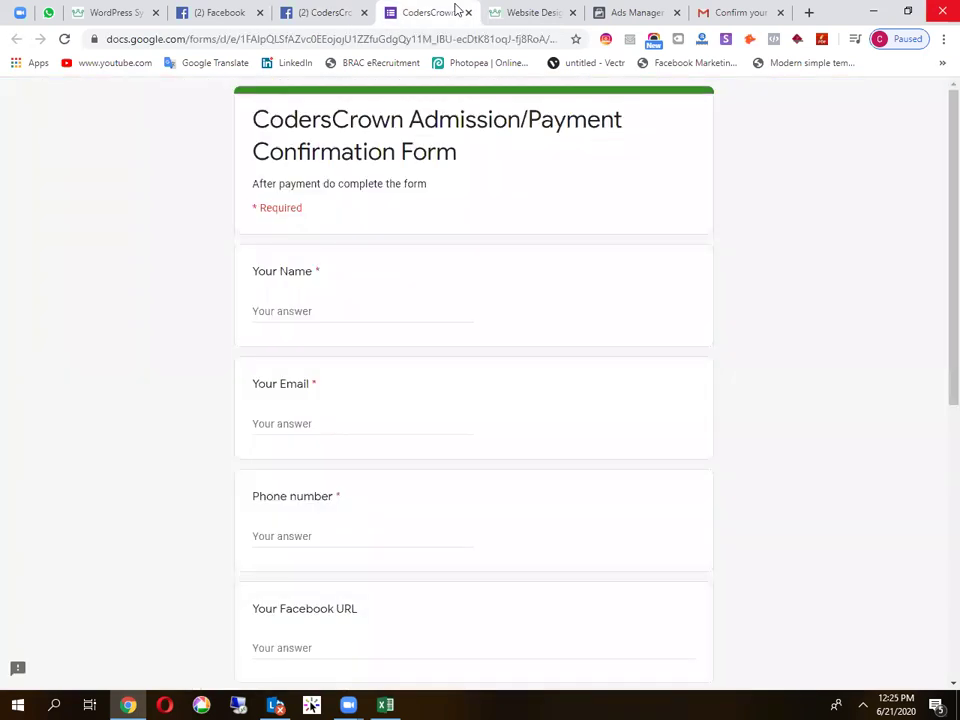
scroll(521, 371, "down", 5)
scroll(478, 385, "up", 5)
left_click(332, 12)
left_click(428, 12)
scroll(317, 377, "down", 6)
scroll(328, 394, "up", 5)
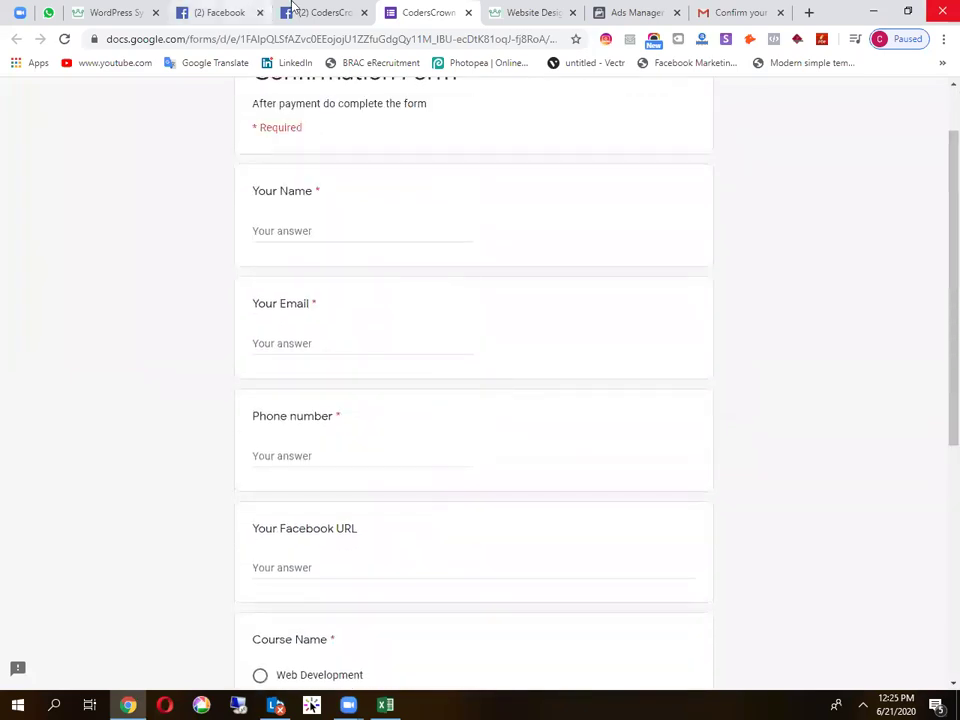
left_click(330, 12)
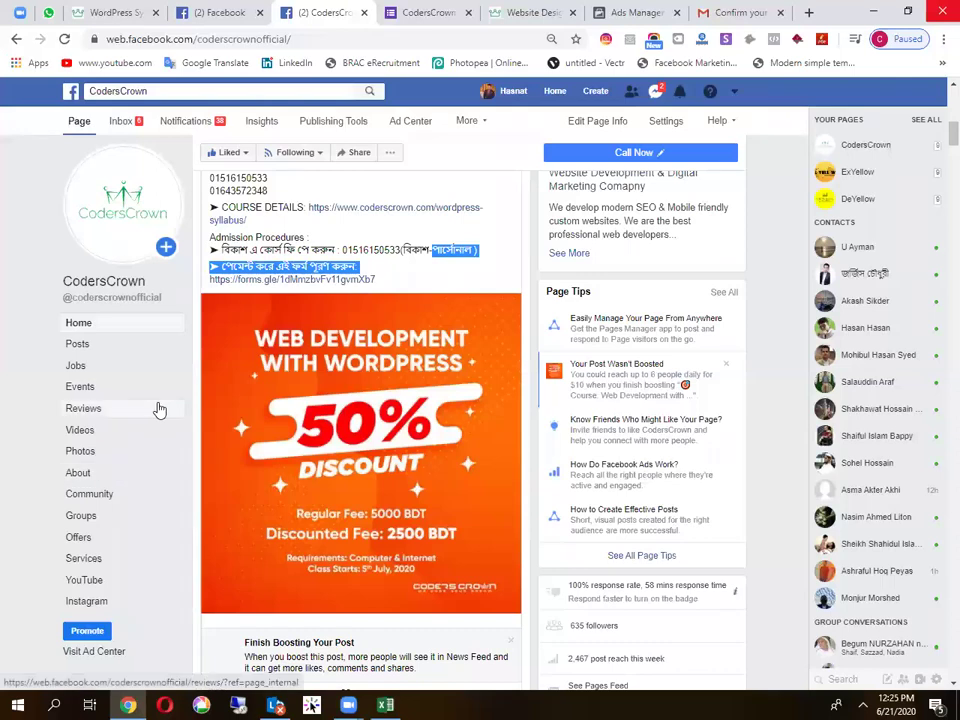
left_click(420, 11)
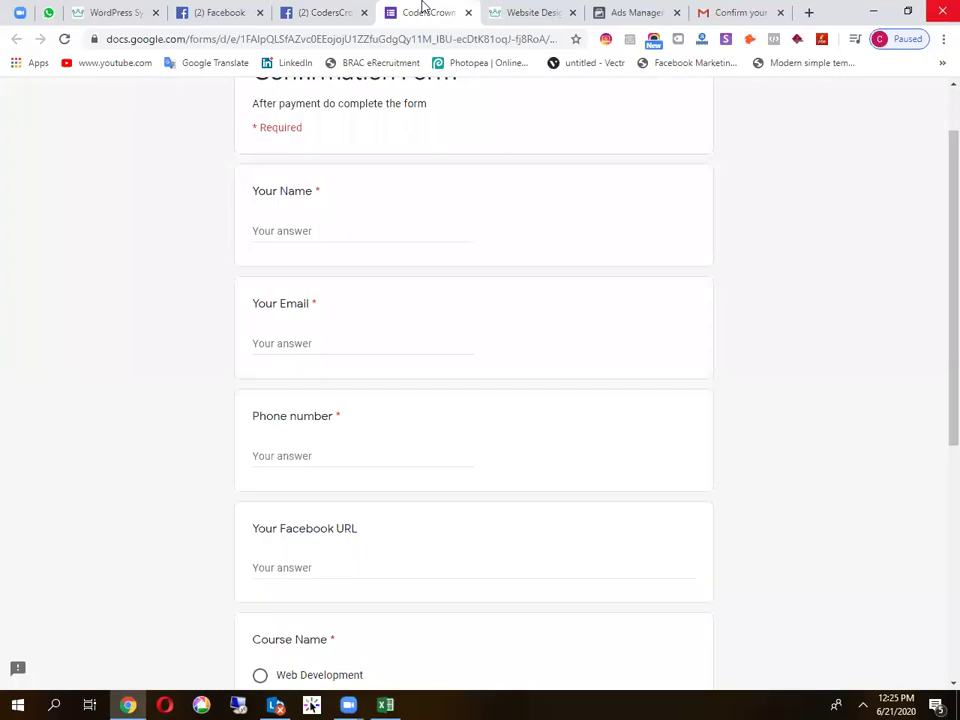
left_click(312, 12)
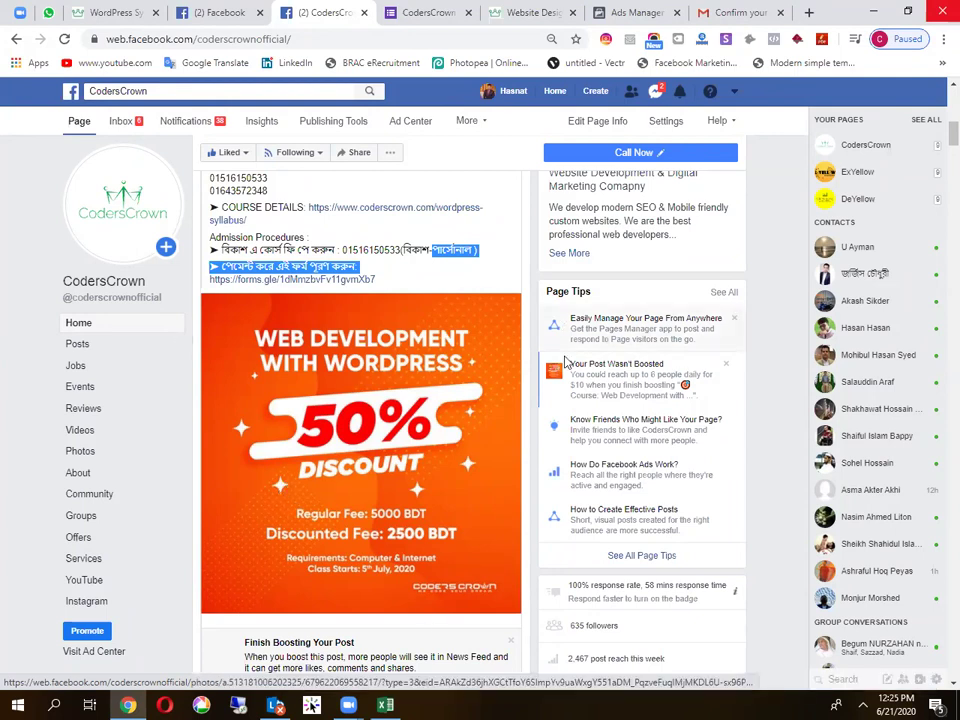
left_click(438, 10)
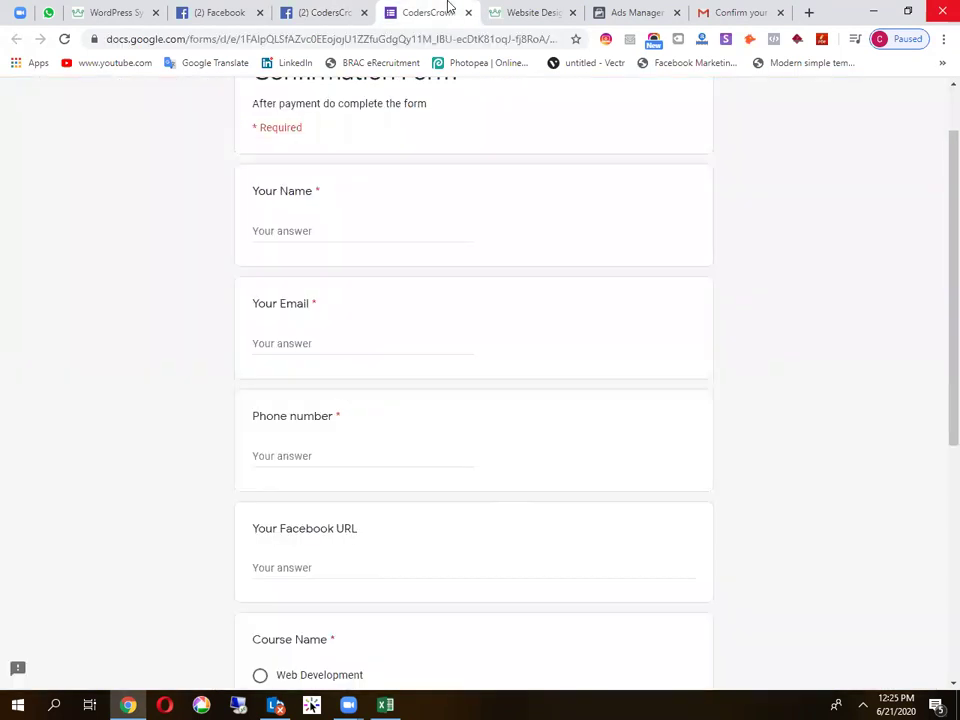
left_click(320, 10)
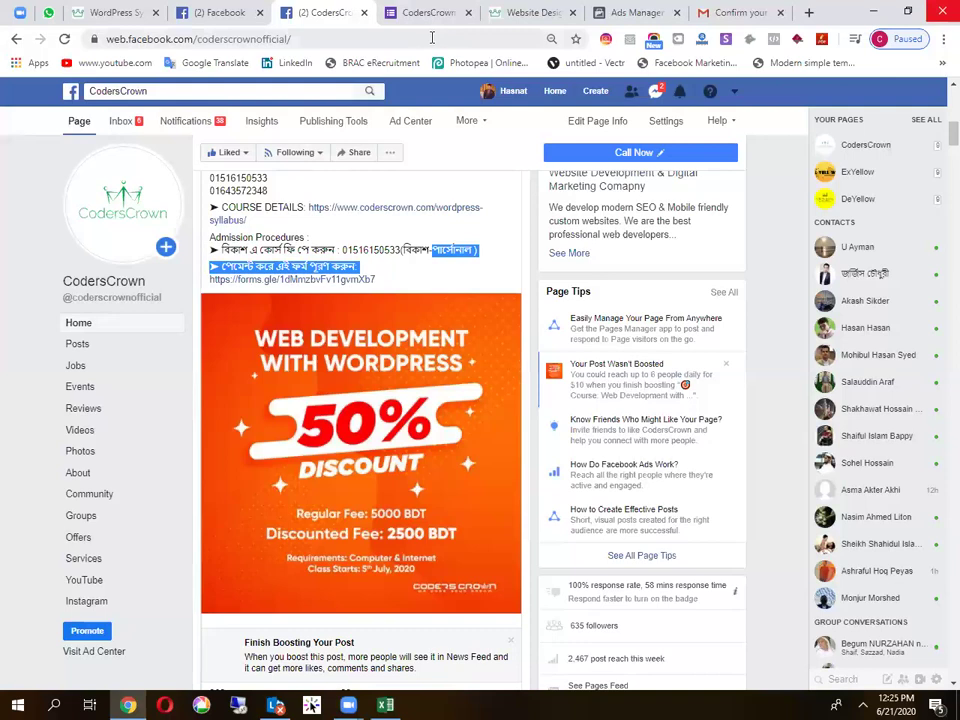
scroll(385, 330, "down", 4)
scroll(300, 360, "up", 5)
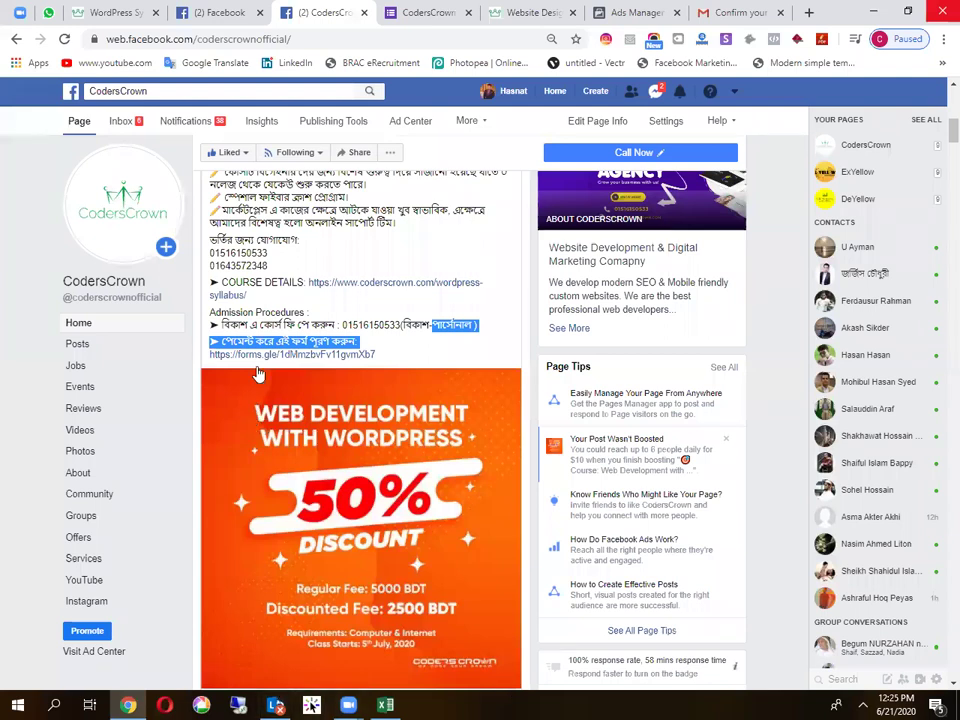
left_click(419, 12)
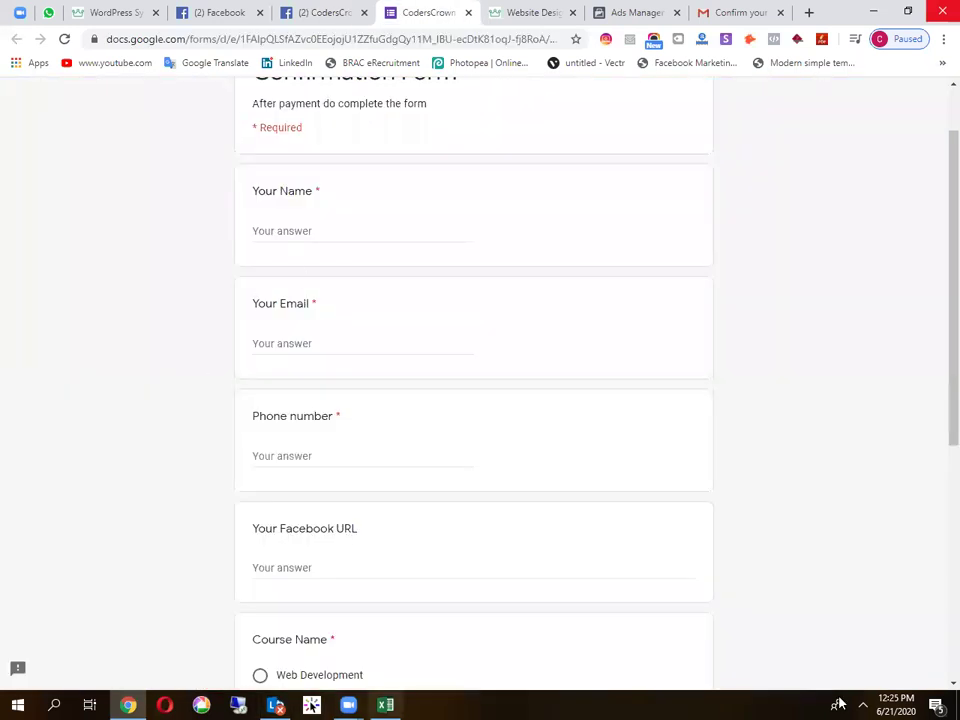
left_click(338, 10)
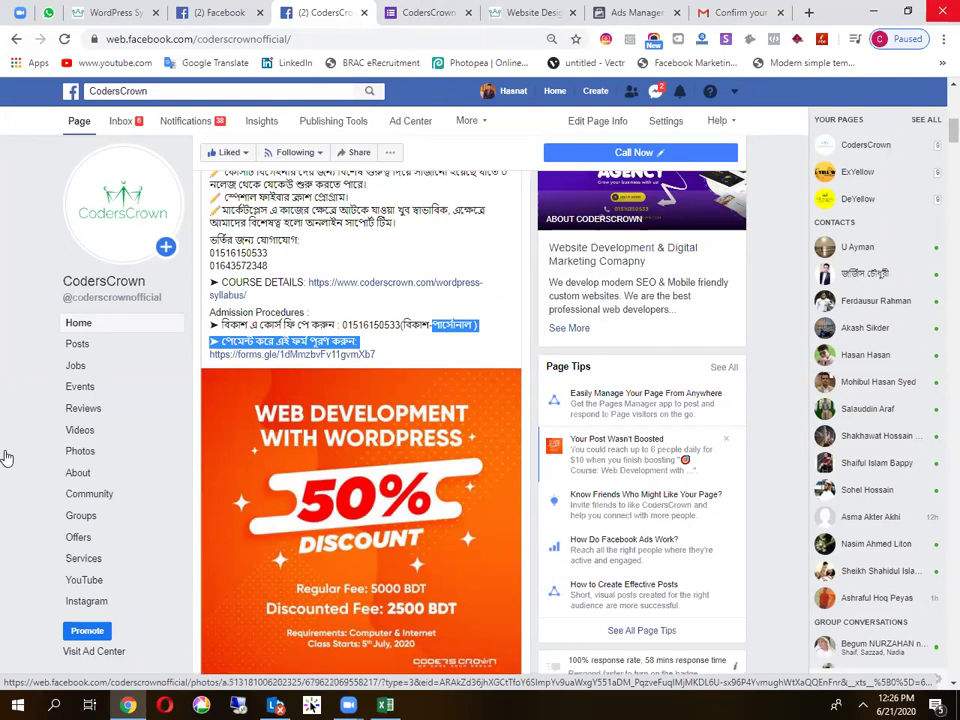
- Flip between Ads Manager, the payment form and the CodersCrown Facebook page
left_click(650, 12)
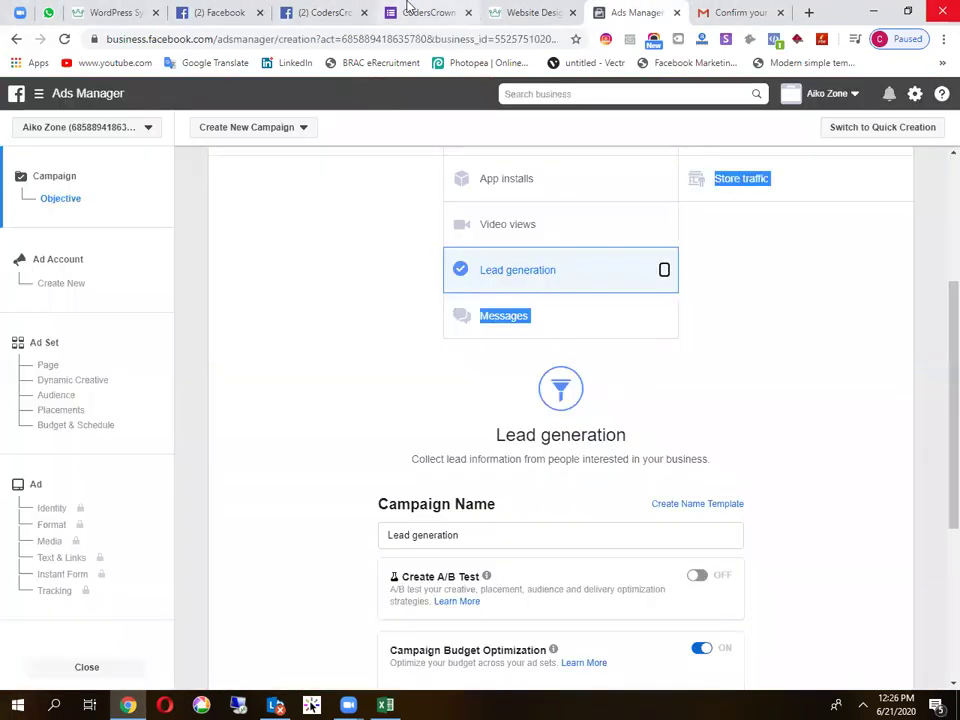
left_click(392, 12)
left_click(356, 12)
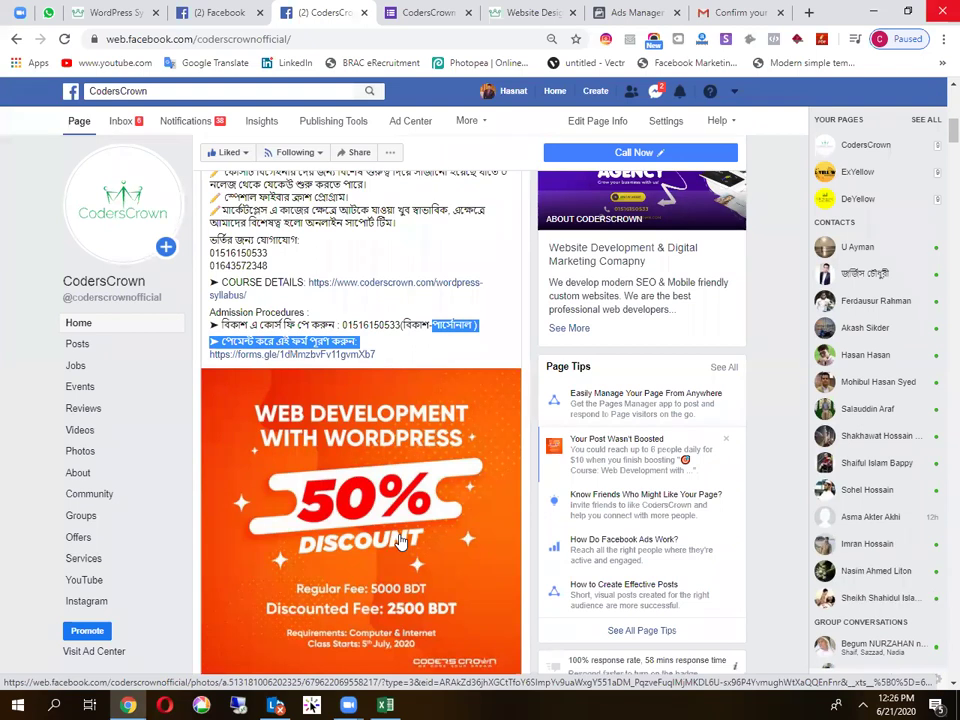
scroll(378, 512, "down", 5)
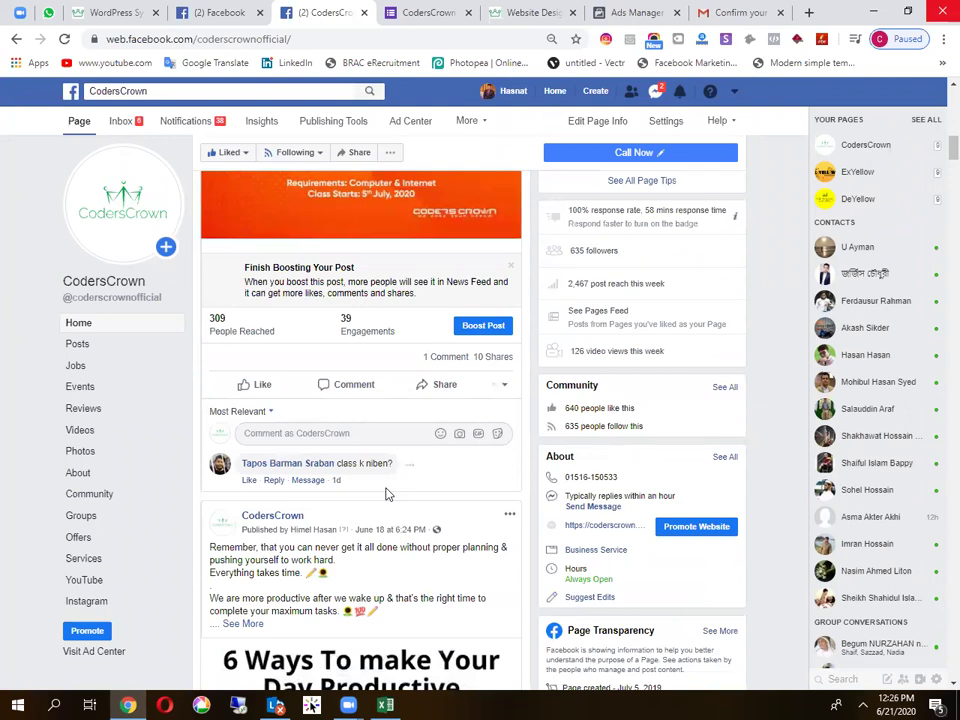
- Review the Lead generation objective grid, then bring the CodersCrown payment confirmation form forward
left_click(660, 12)
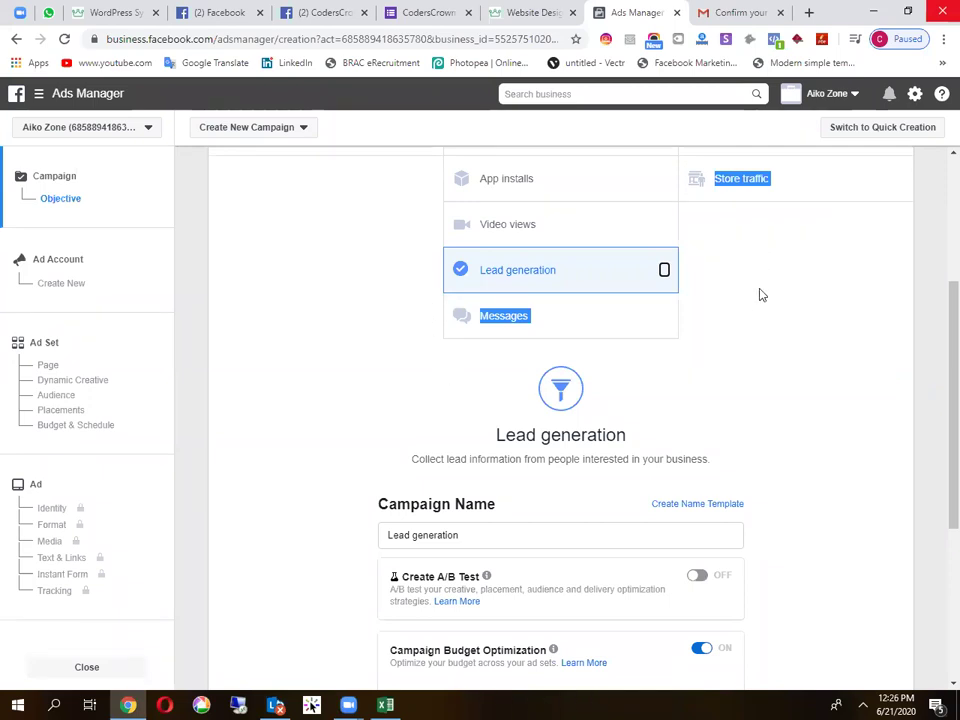
scroll(759, 289, "up", 5)
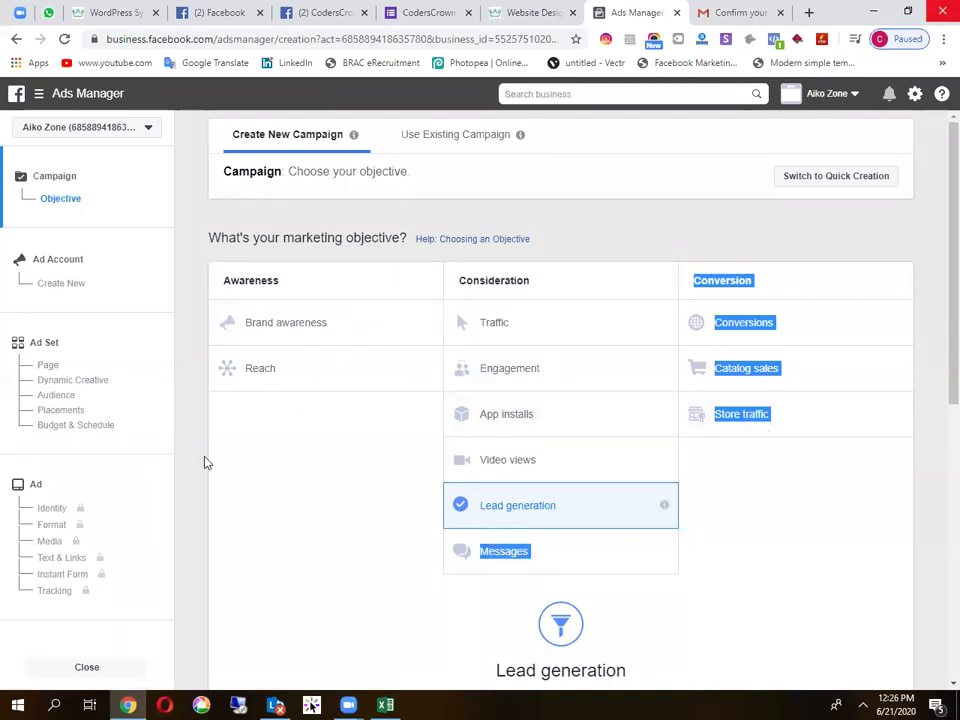
left_click(428, 12)
left_click(530, 10)
left_click(445, 10)
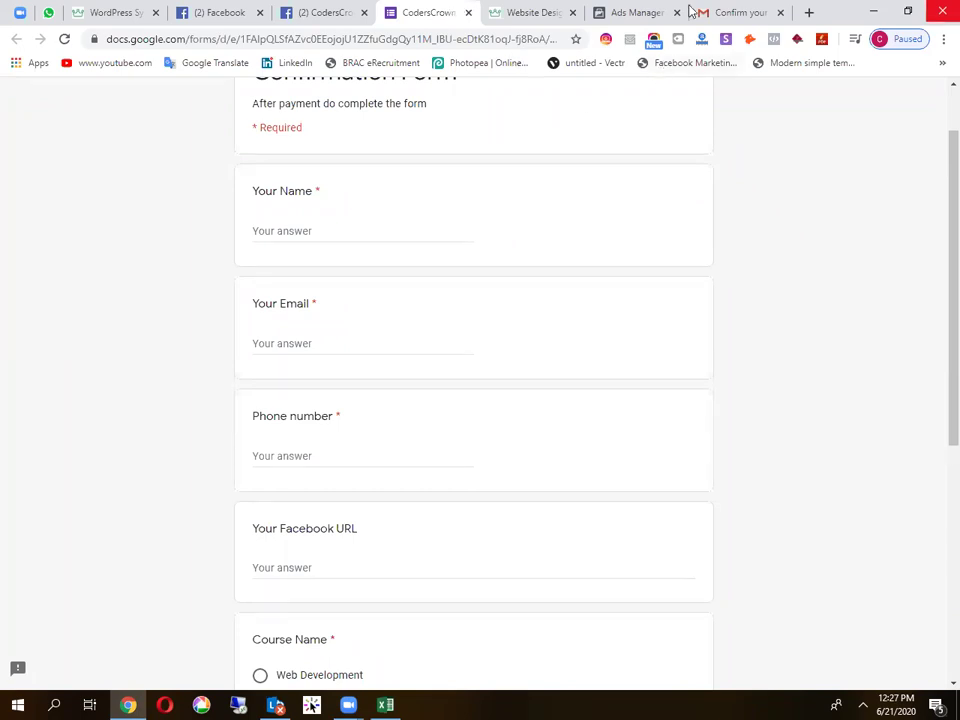
left_click(325, 12)
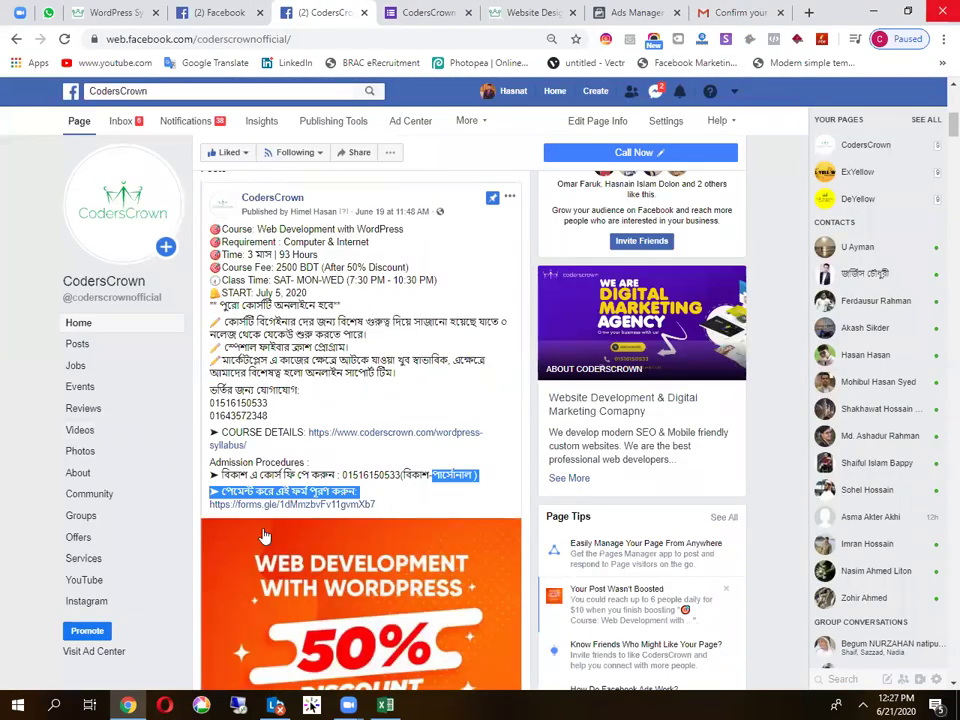
scroll(300, 450, "down", 1)
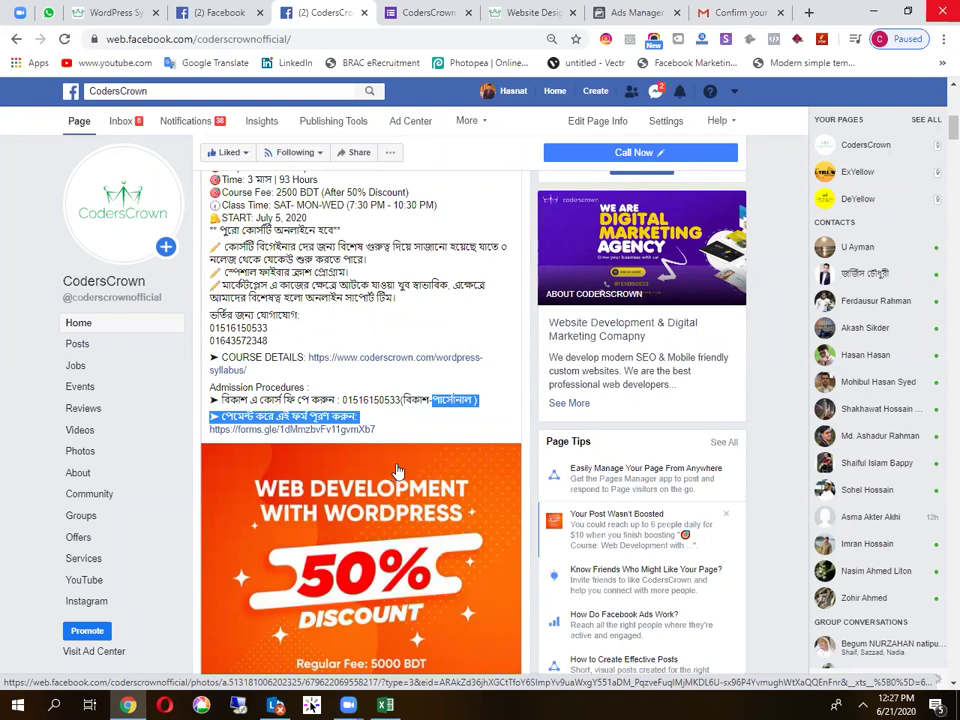
scroll(290, 322, "down", 1)
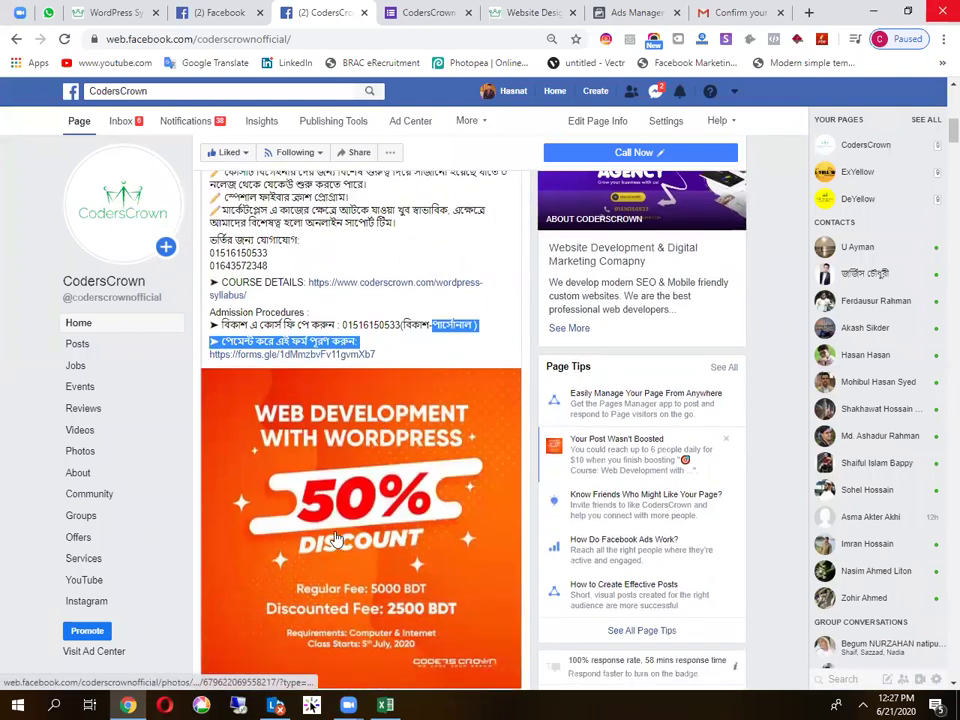
left_click(422, 11)
left_click(321, 10)
left_click(422, 12)
left_click(321, 10)
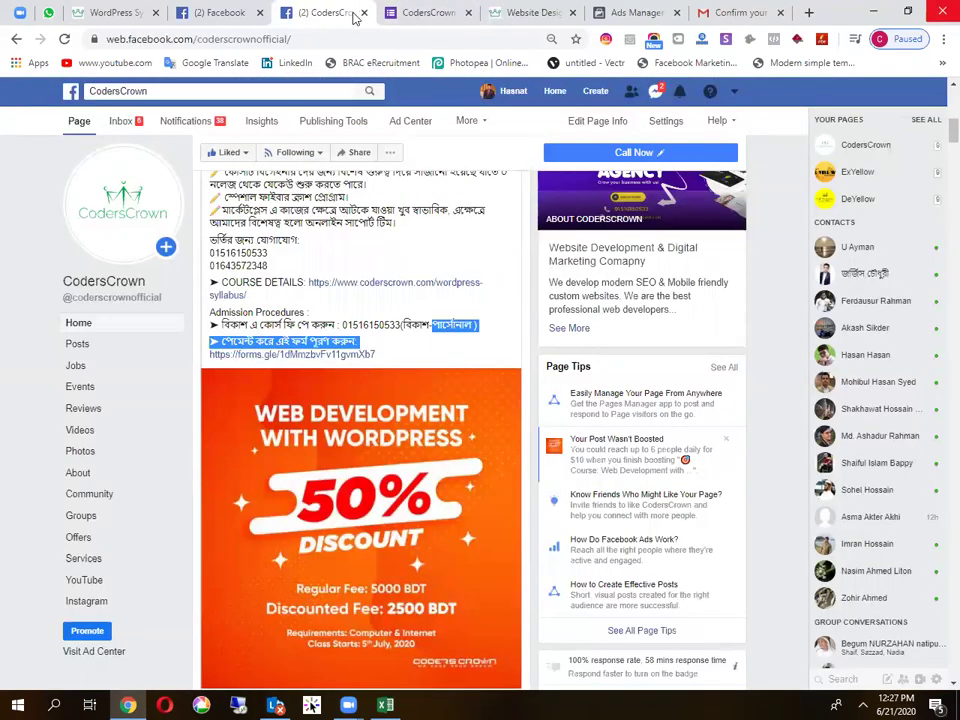
left_click(422, 11)
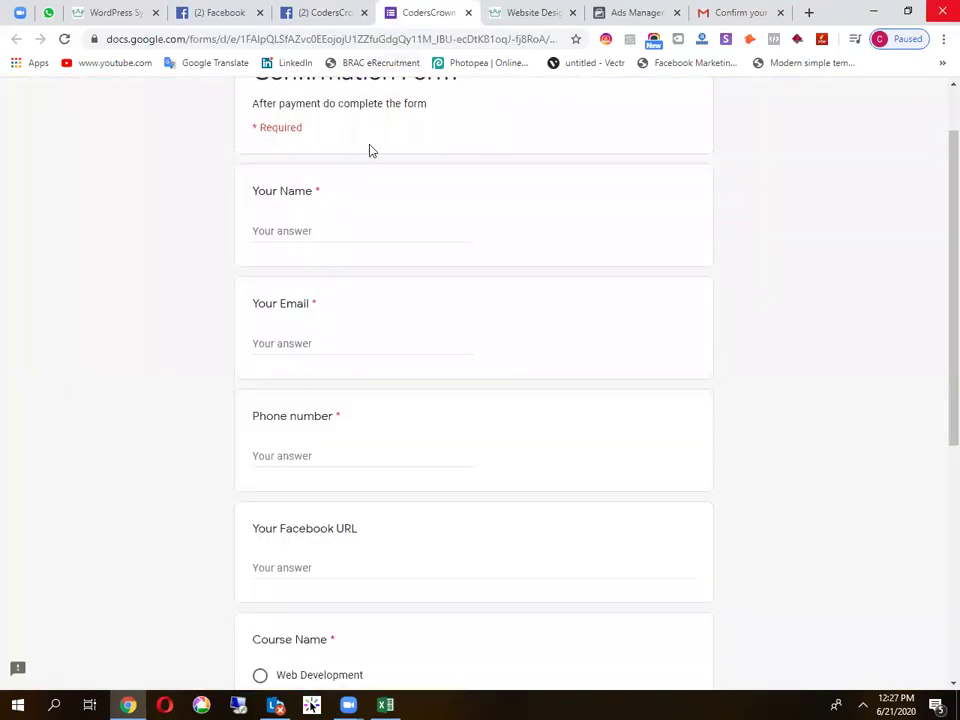
scroll(311, 435, "down", 3)
scroll(311, 427, "up", 4)
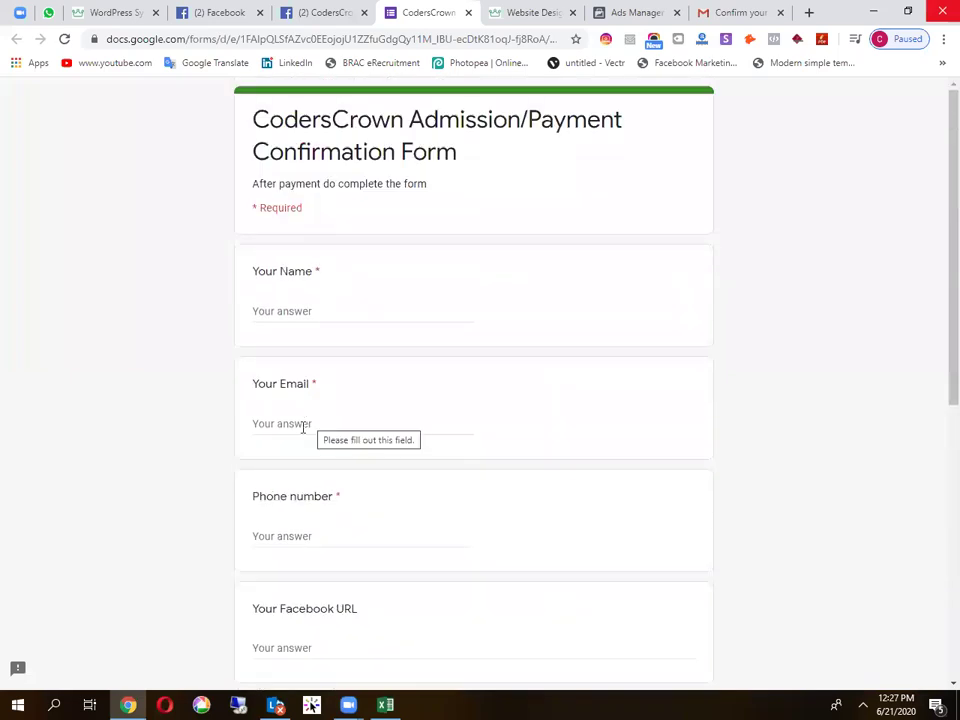
left_click(347, 16)
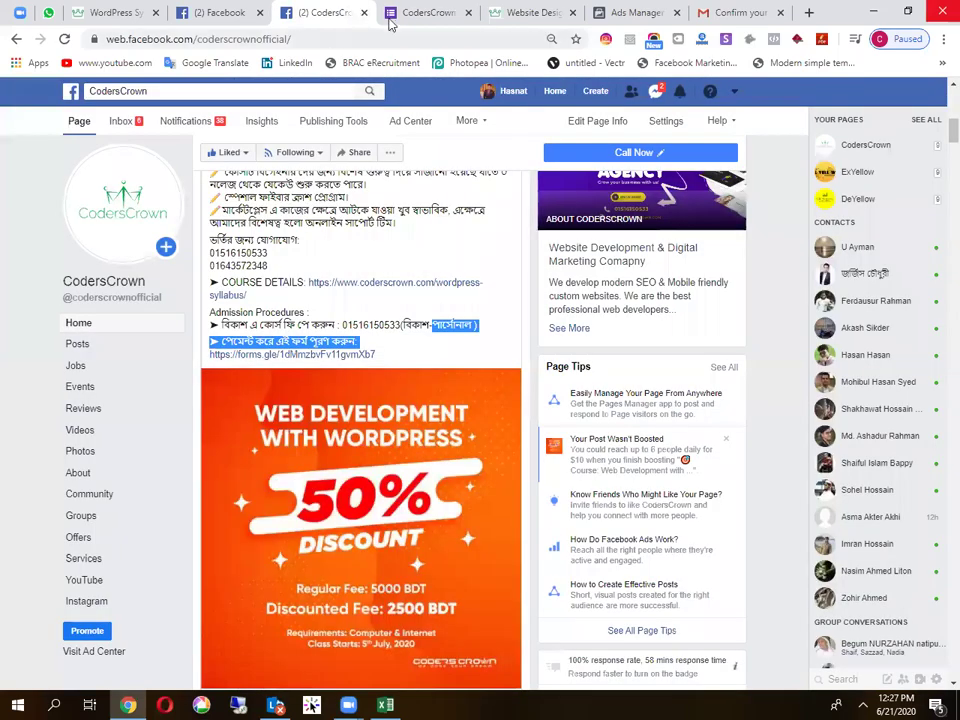
left_click(440, 9)
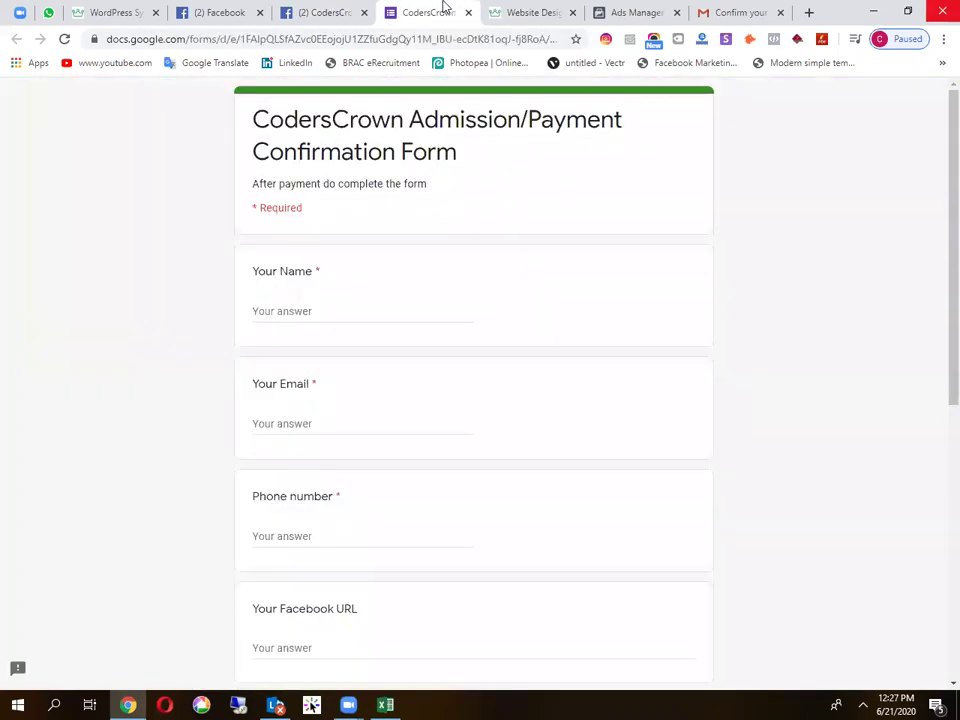
- Step through the Your Name and Your Email questions of the confirmation form
left_click(345, 313)
left_click(334, 423)
scroll(133, 501, "down", 5)
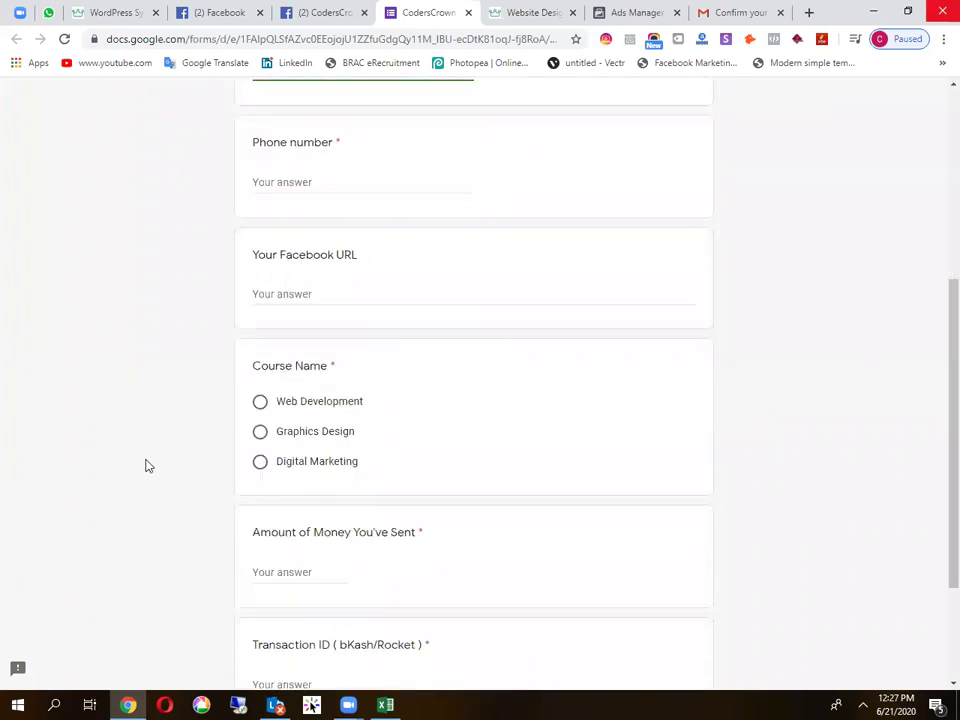
scroll(178, 671, "up", 5)
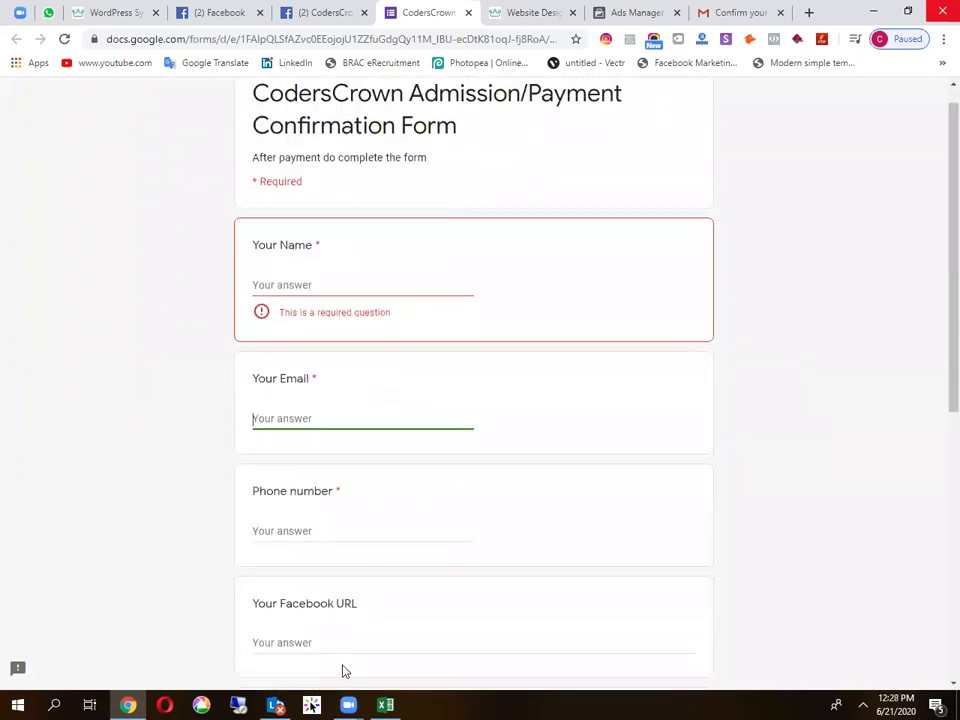
scroll(343, 669, "down", 5)
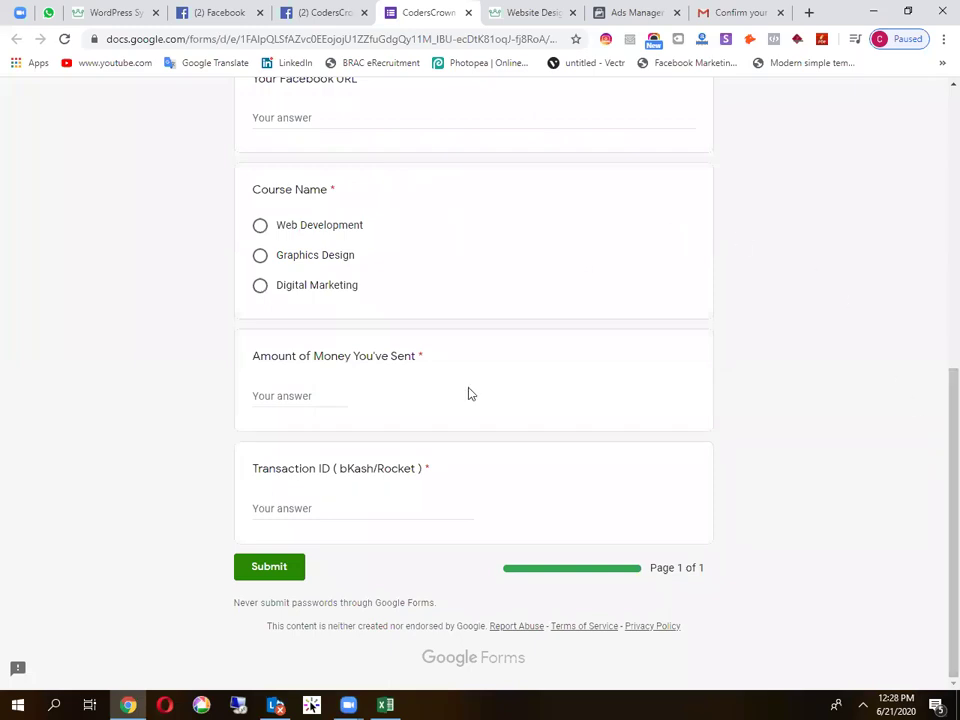
key("Tab")
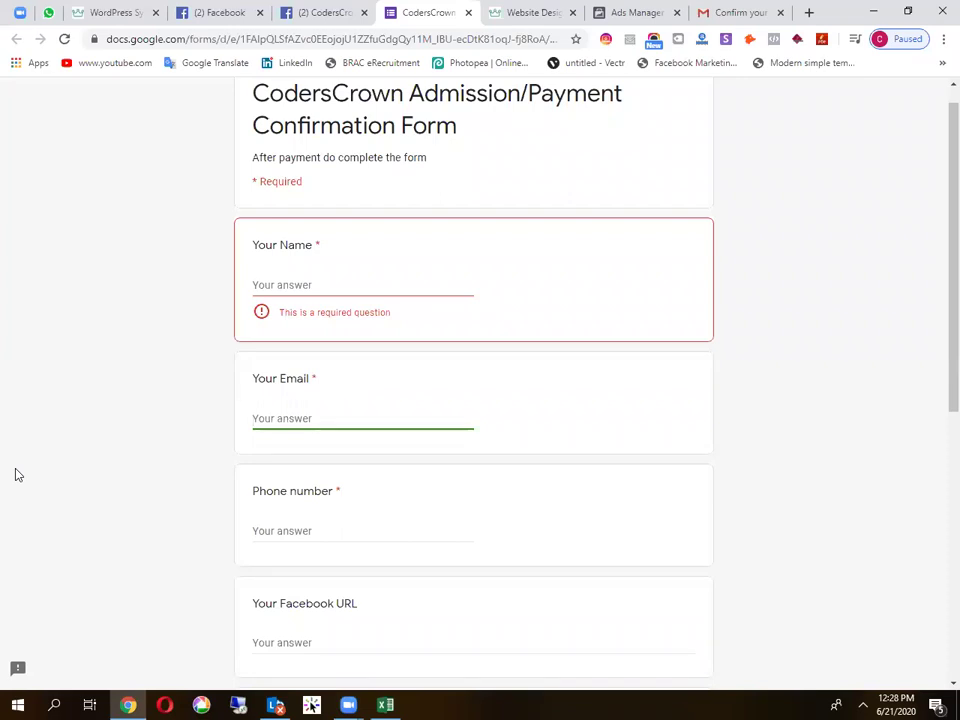
- Visit the Your Name, Your Email, Facebook URL and Phone number fields, then return to the CodersCrown post
left_click(250, 420)
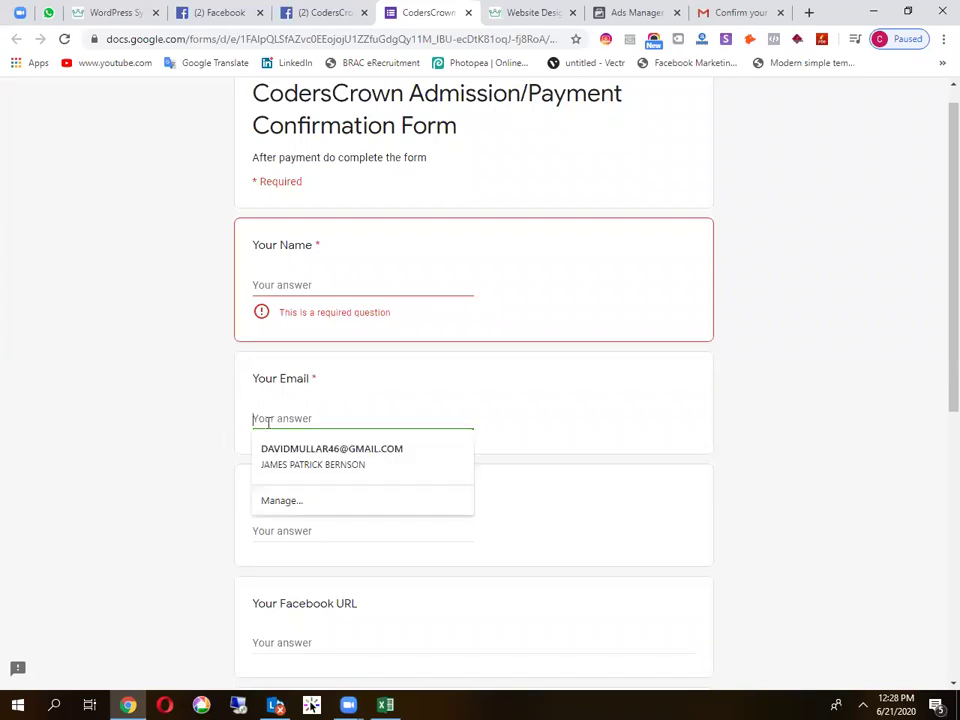
left_click(295, 288)
scroll(193, 381, "down", 3)
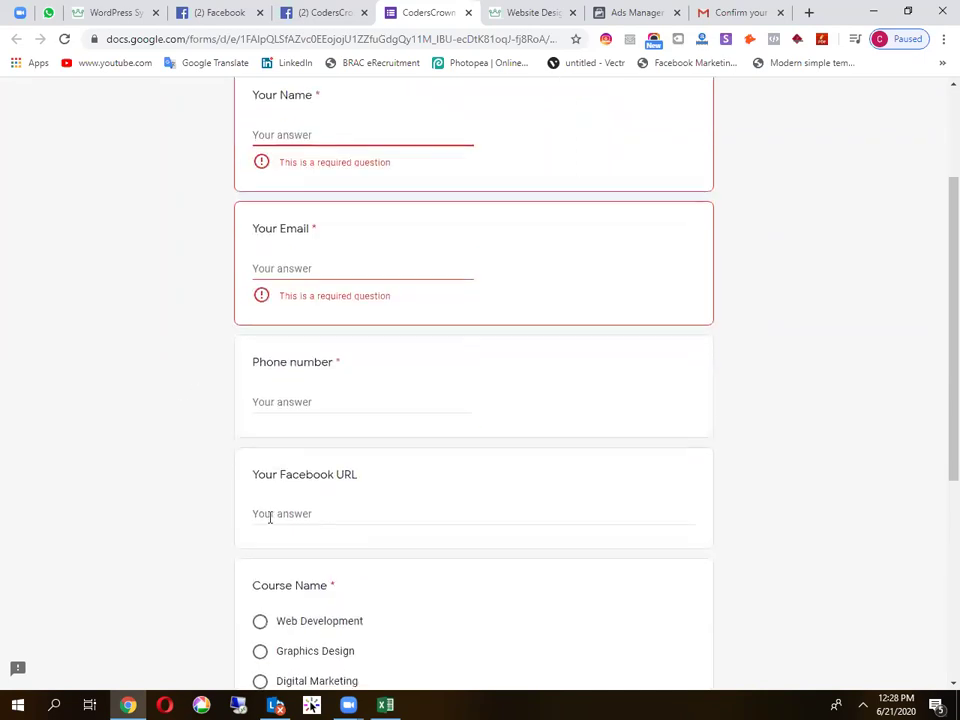
left_click(268, 507)
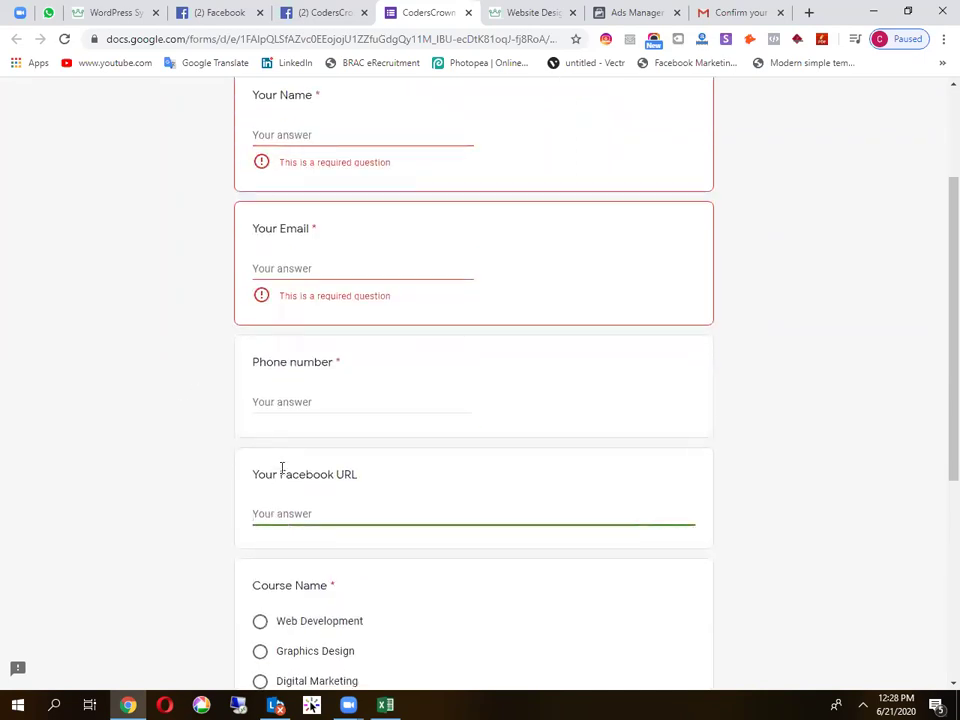
left_click(291, 405)
scroll(241, 440, "up", 2)
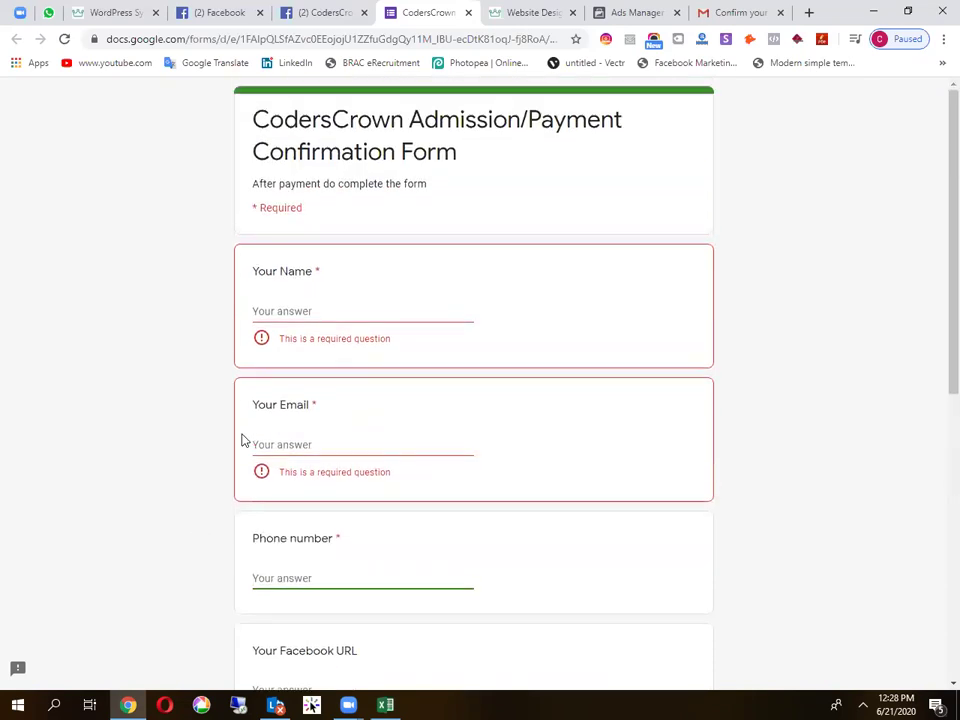
left_click(322, 10)
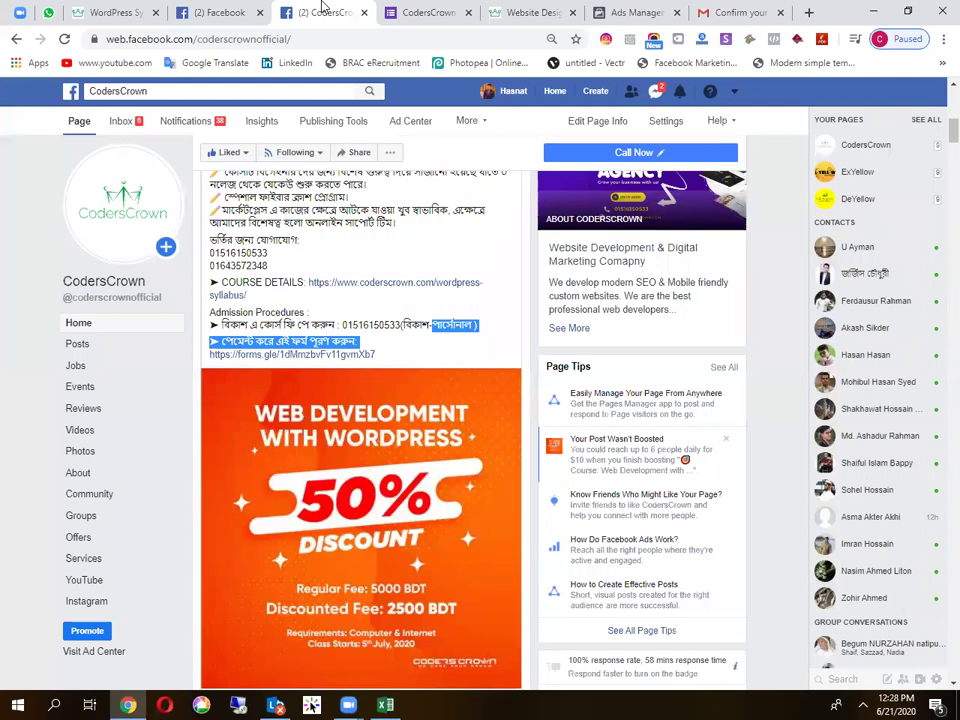
- Return to the Ads Manager objective page via the Website Design tab and clear the text highlight
left_click(550, 10)
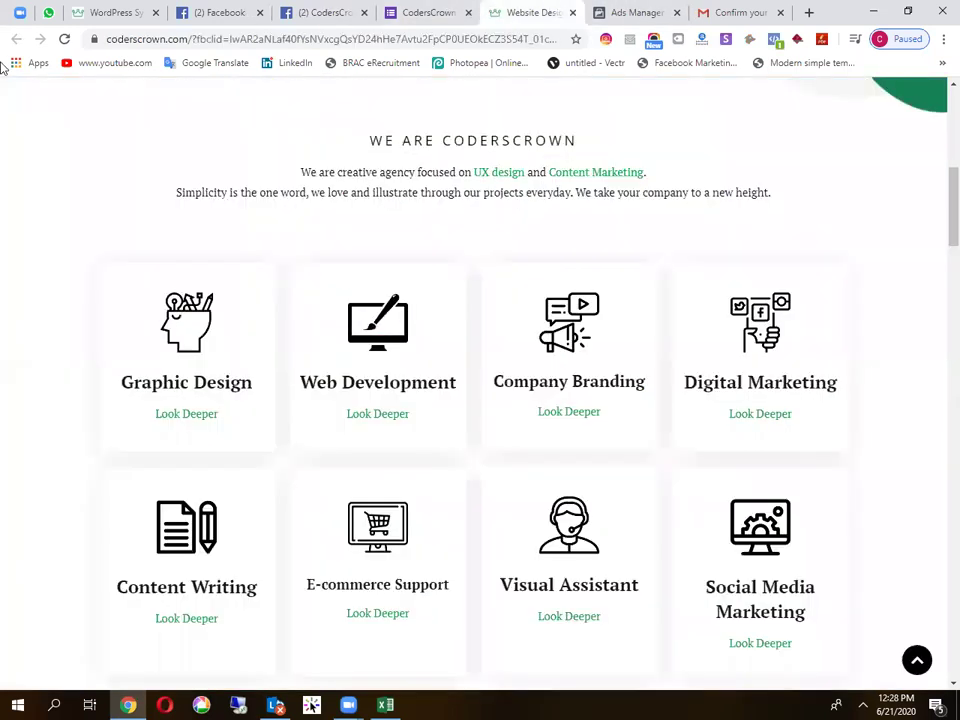
left_click(652, 12)
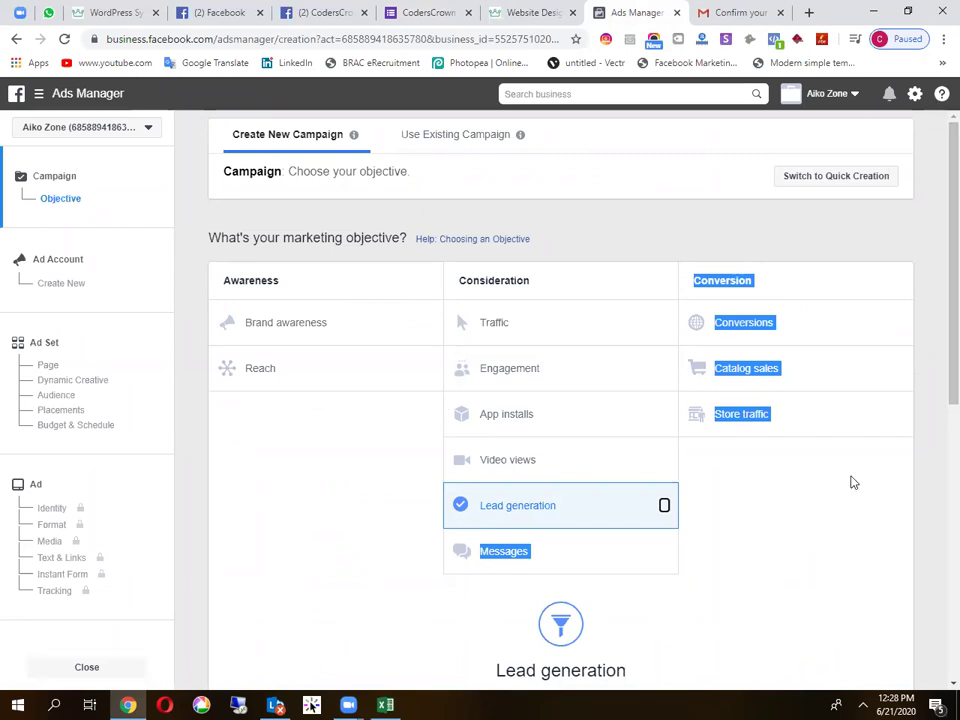
left_click(320, 526)
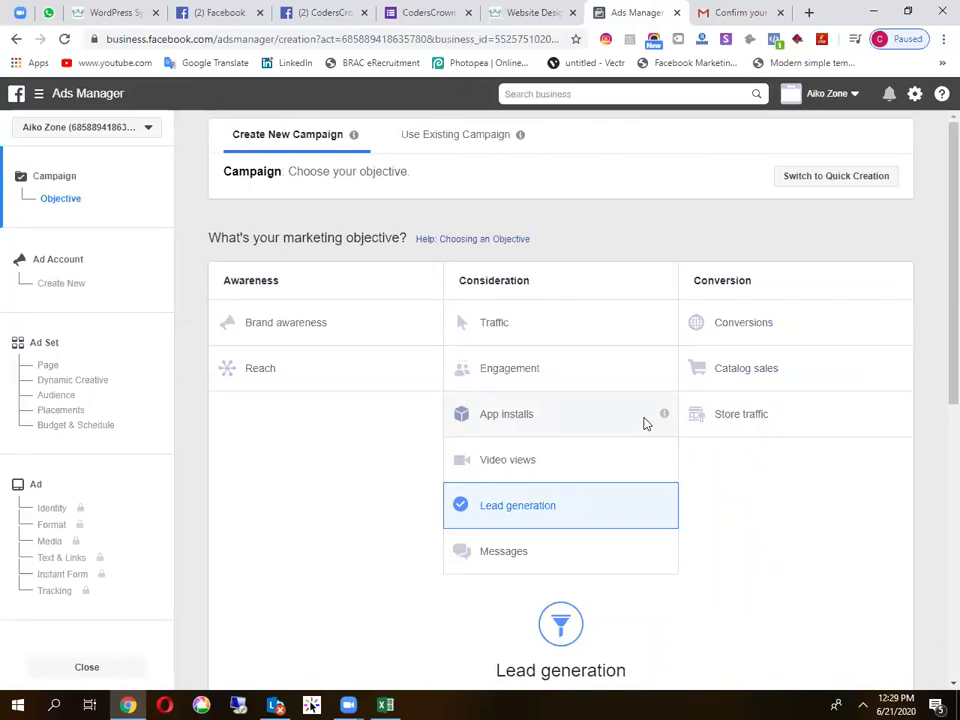
- Glance at the admission form, then scroll to the Messages card below Lead generation
left_click(427, 12)
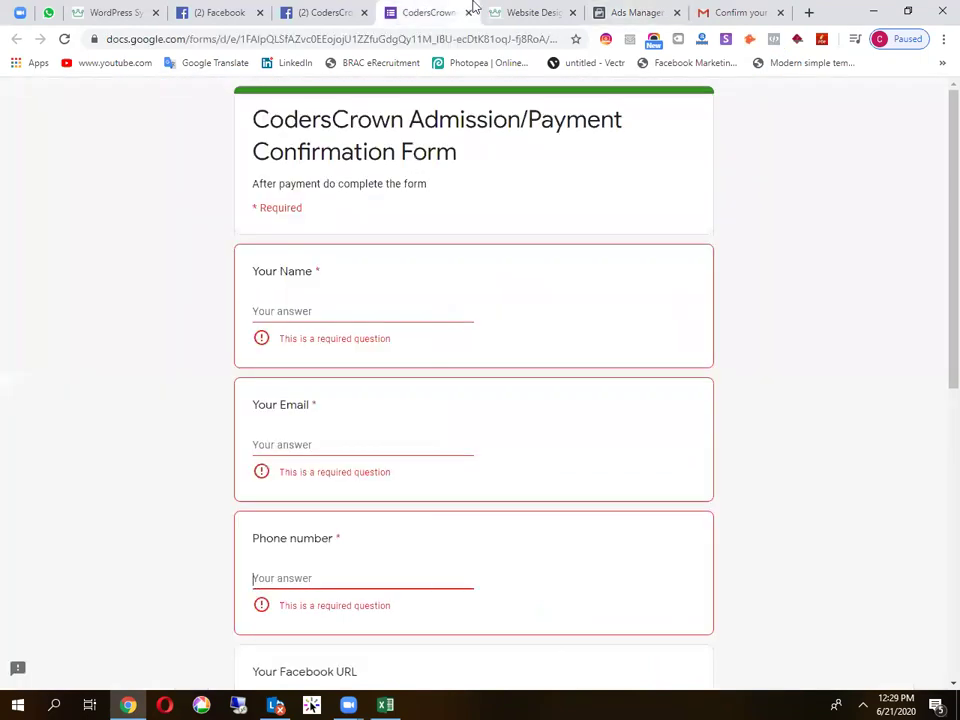
left_click(513, 9)
left_click(641, 9)
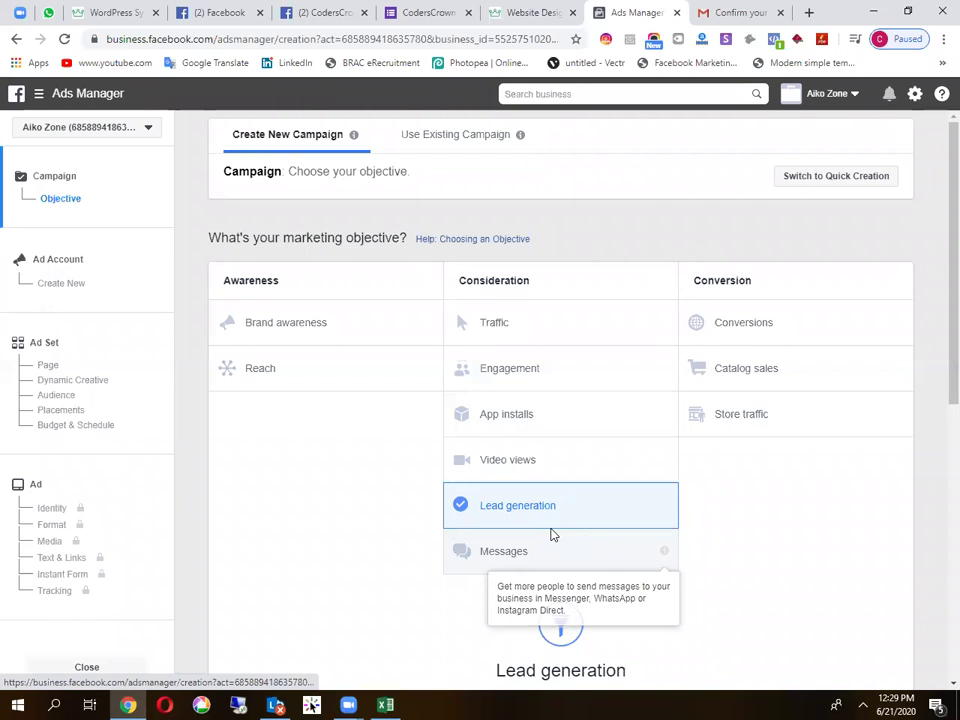
scroll(782, 530, "down", 1)
scroll(782, 530, "down", 2)
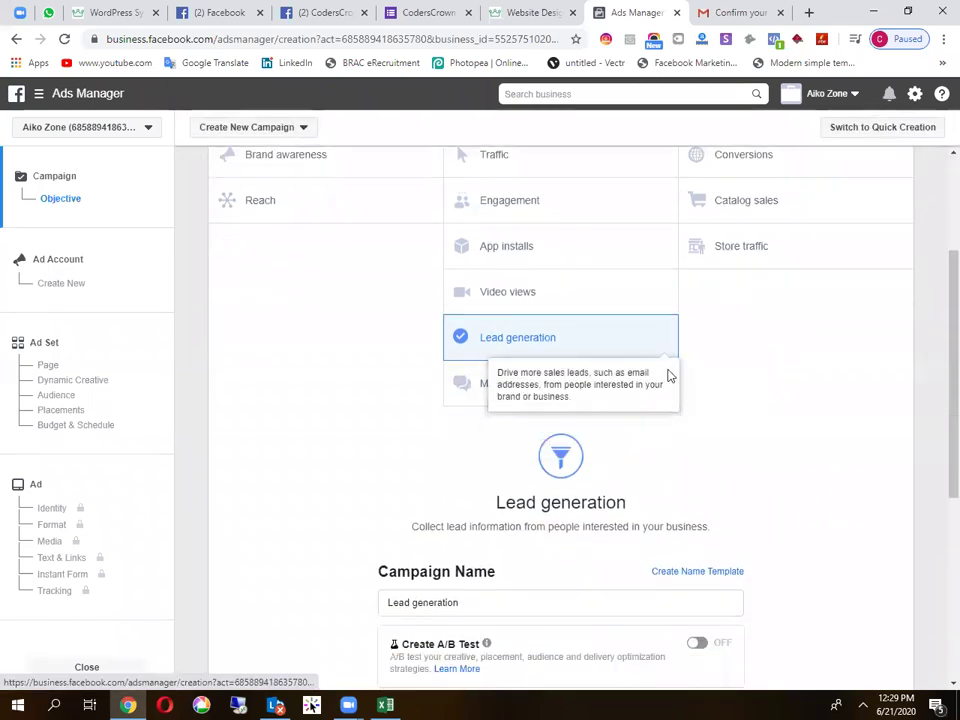
mouse_move(664, 384)
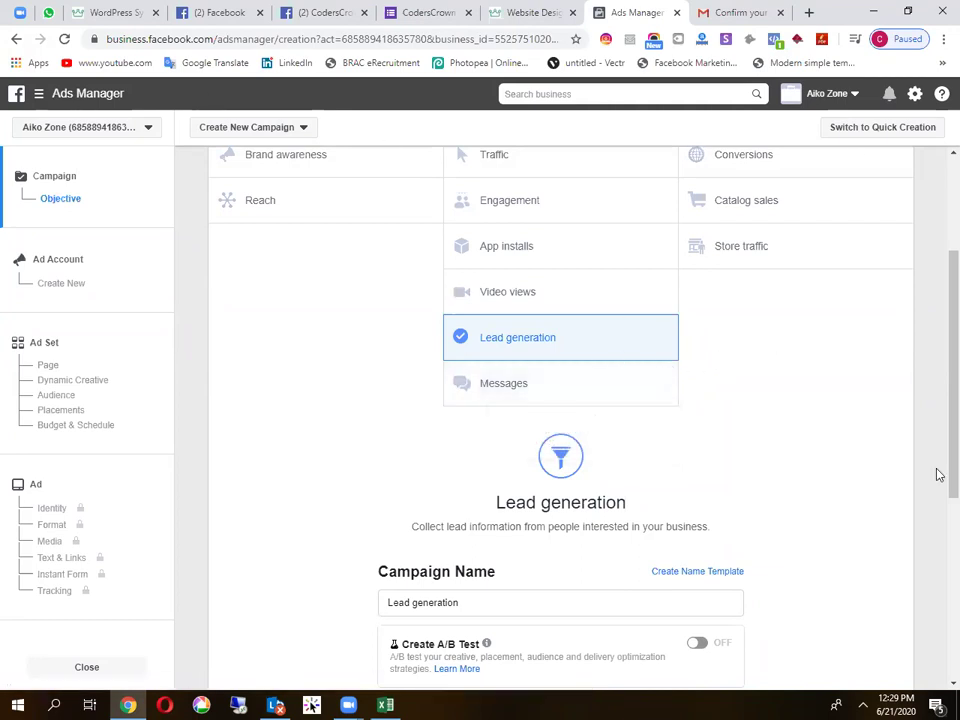
left_click(210, 12)
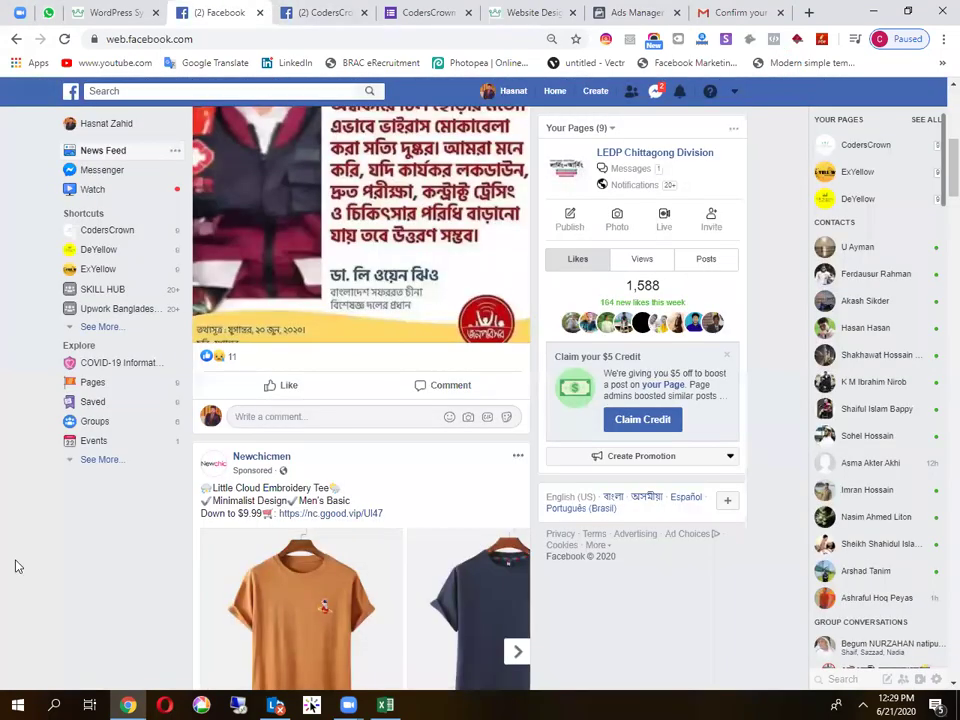
left_click(95, 8)
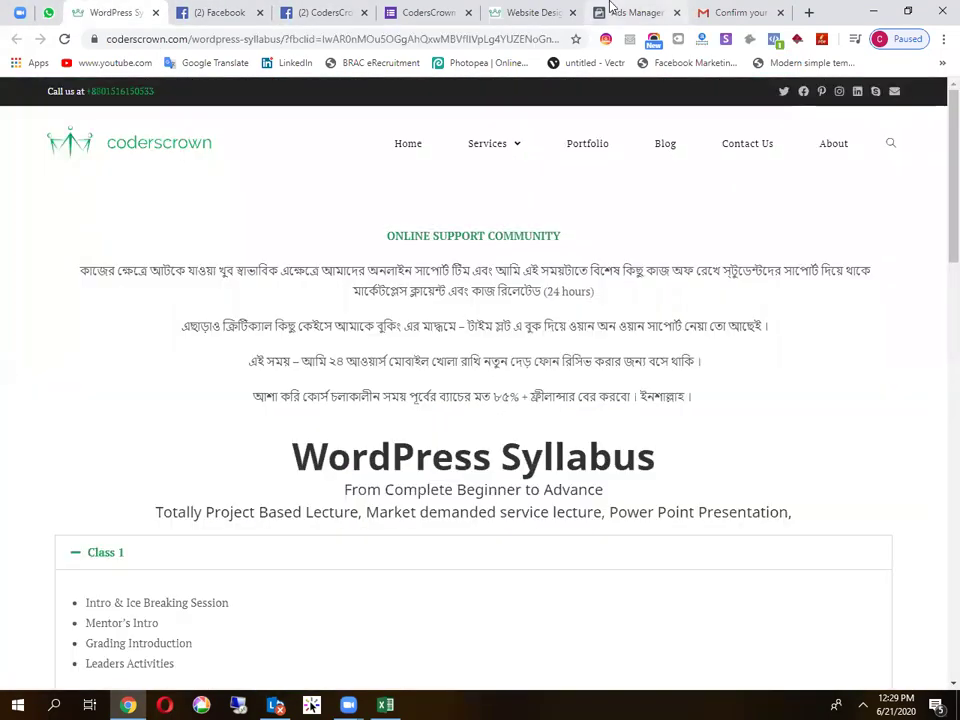
left_click(608, 8)
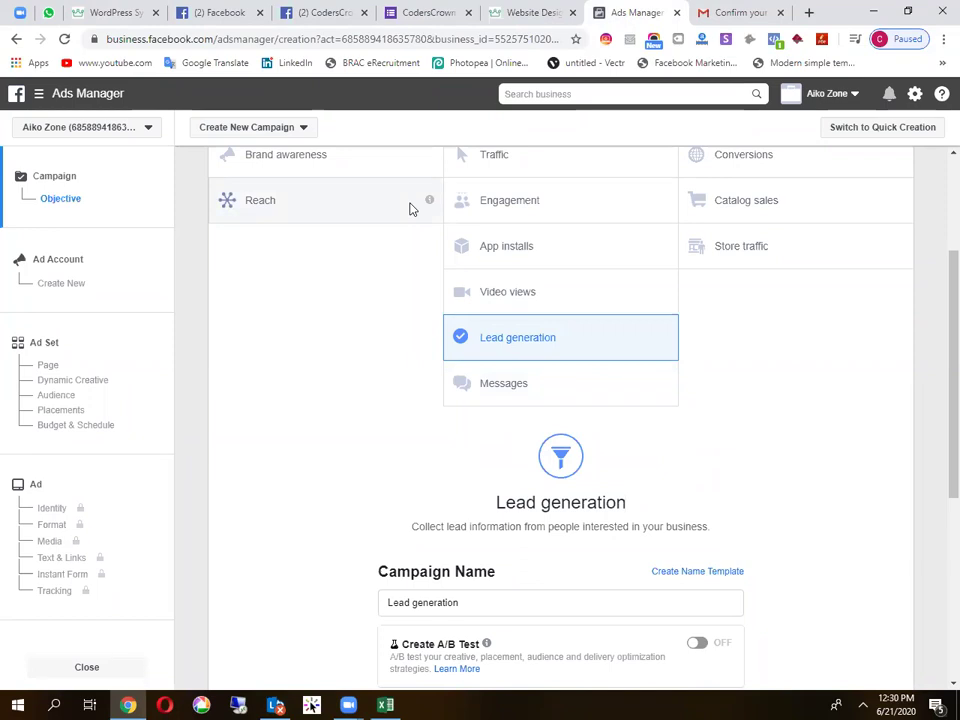
- Switch the campaign objective to Messages, then bring the Facebook news feed to the front
left_click(531, 383)
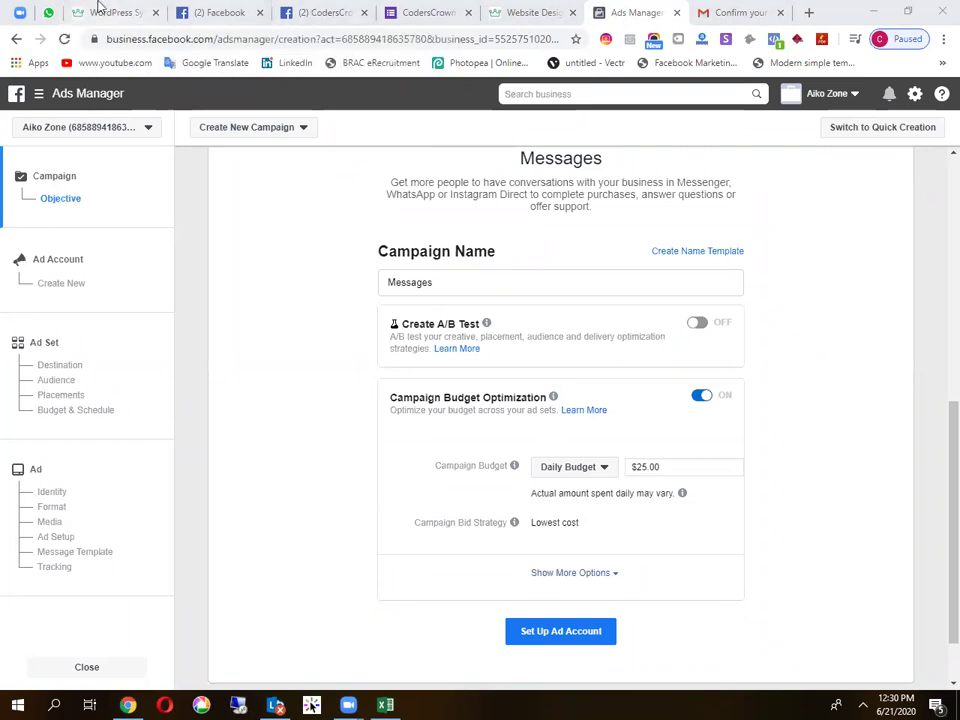
left_click(211, 11)
scroll(360, 199, "down", 4)
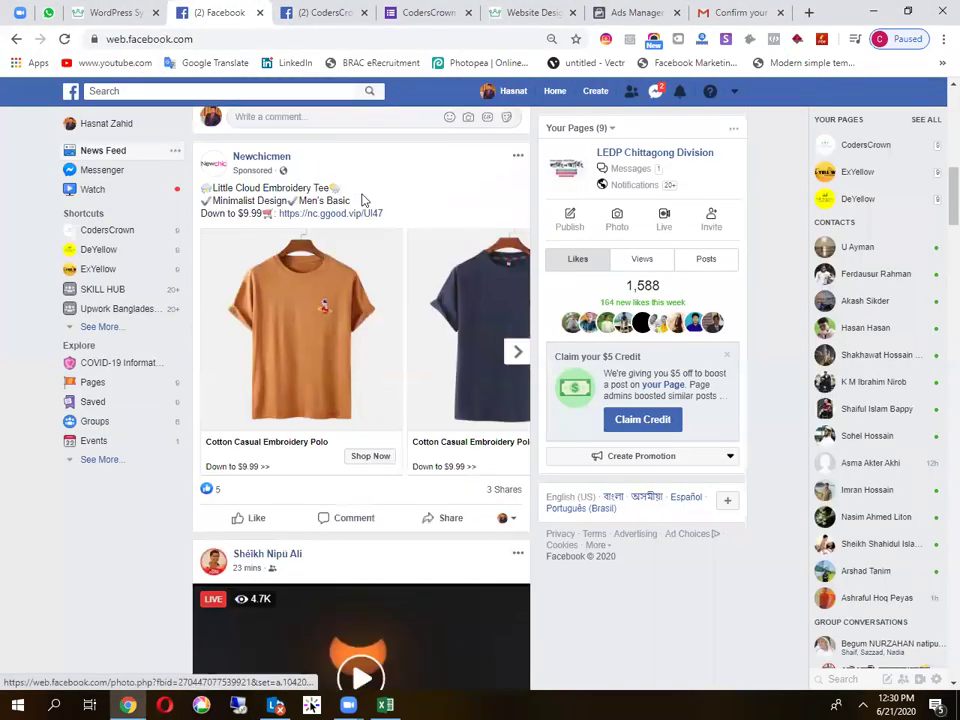
scroll(379, 184, "up", 2)
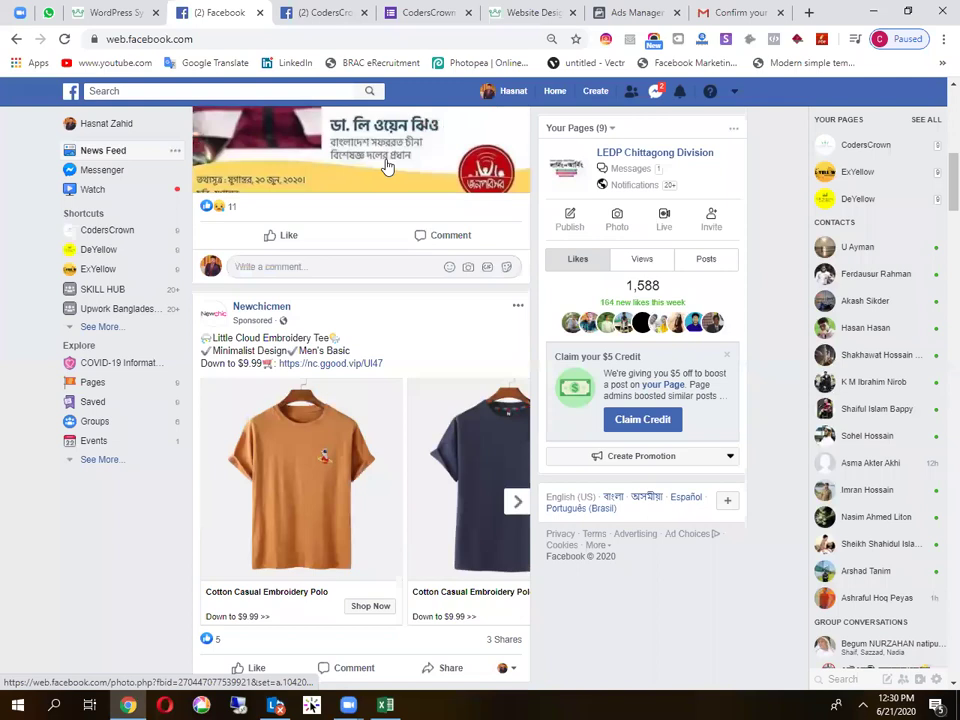
left_click(508, 13)
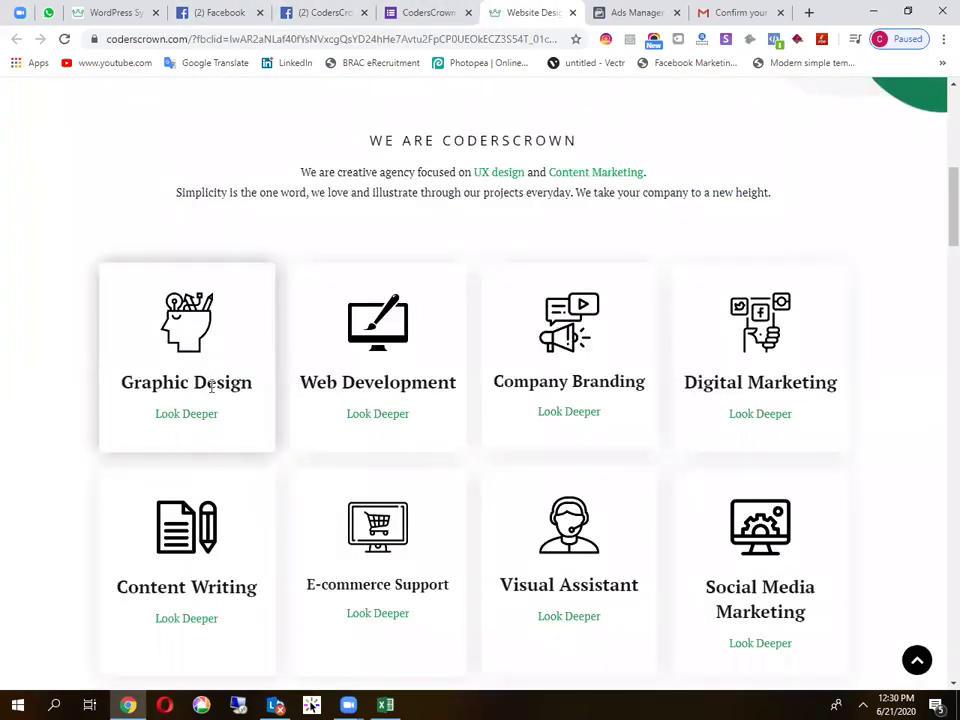
left_click(112, 10)
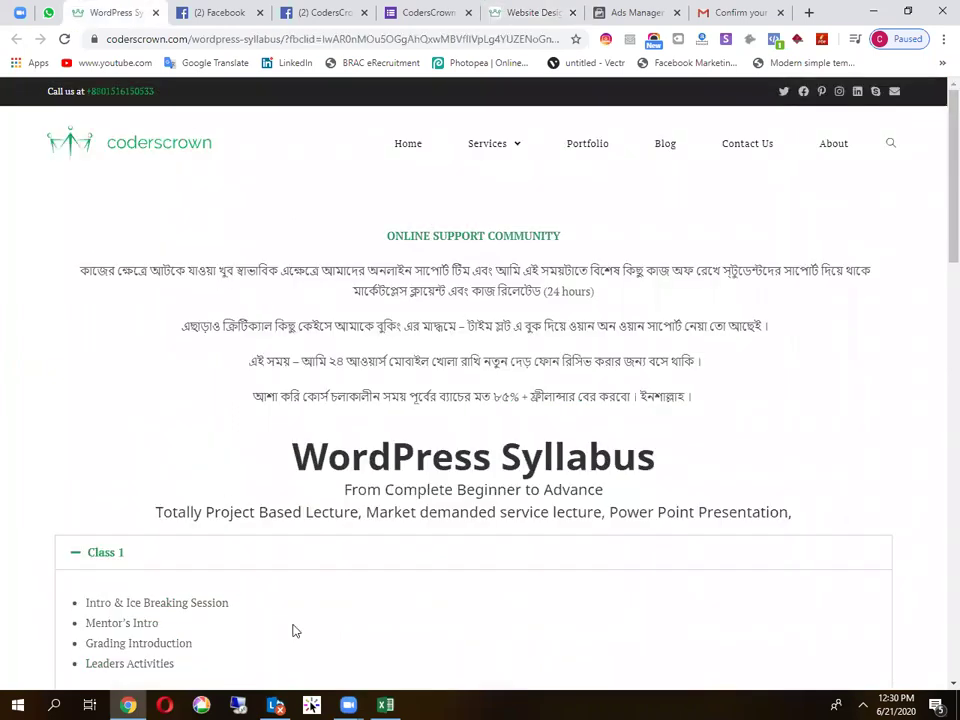
scroll(366, 505, "down", 15)
scroll(281, 514, "up", 4)
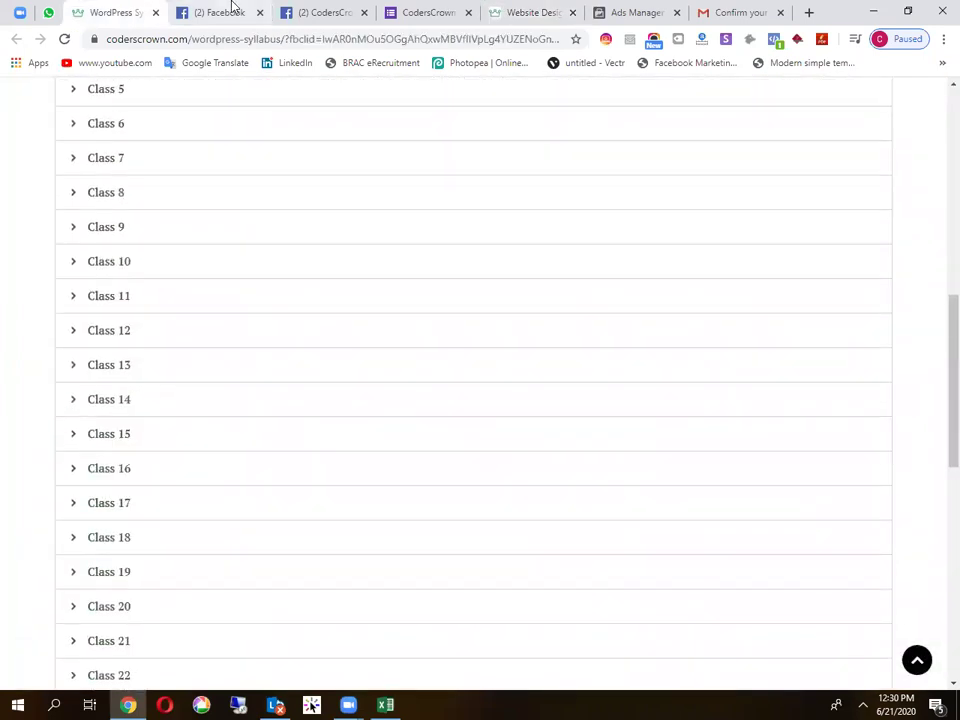
left_click(225, 12)
left_click(340, 13)
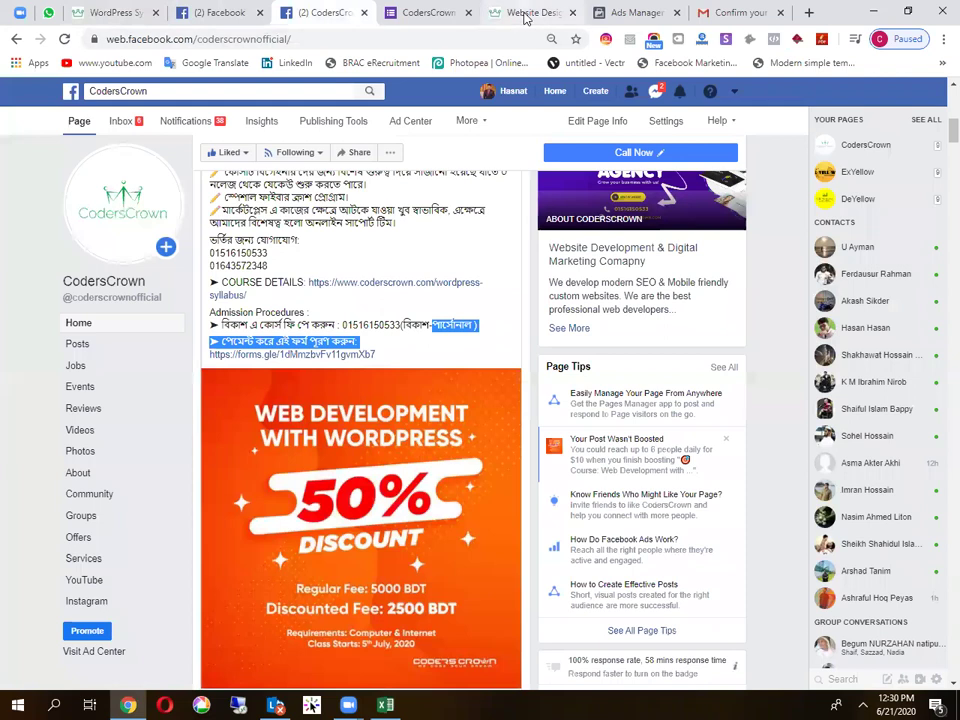
left_click(529, 13)
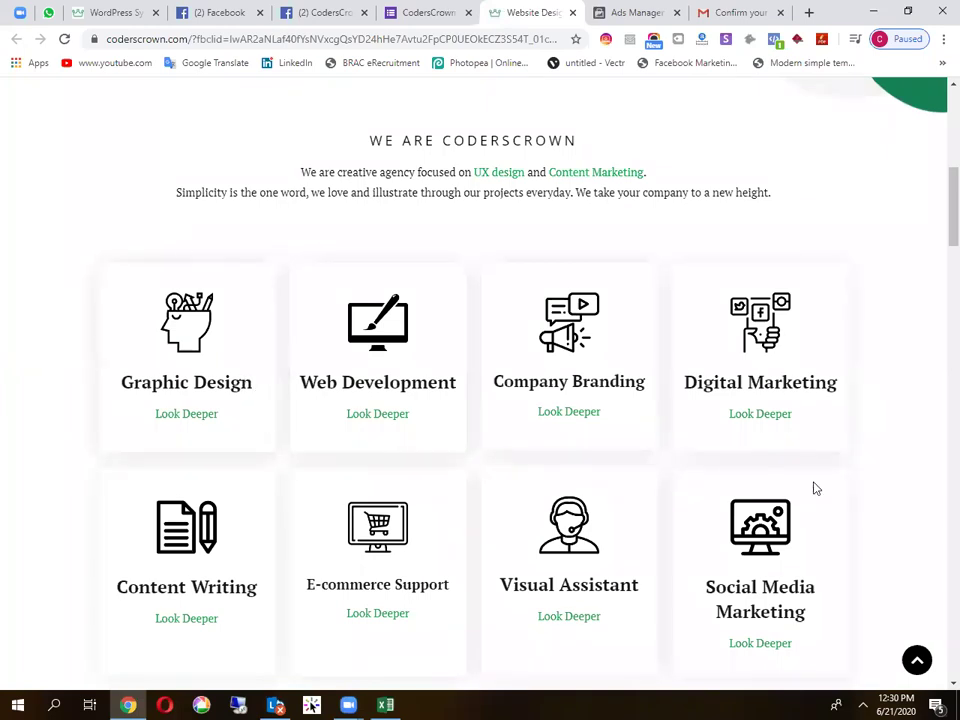
left_click_drag(114, 296, 416, 534)
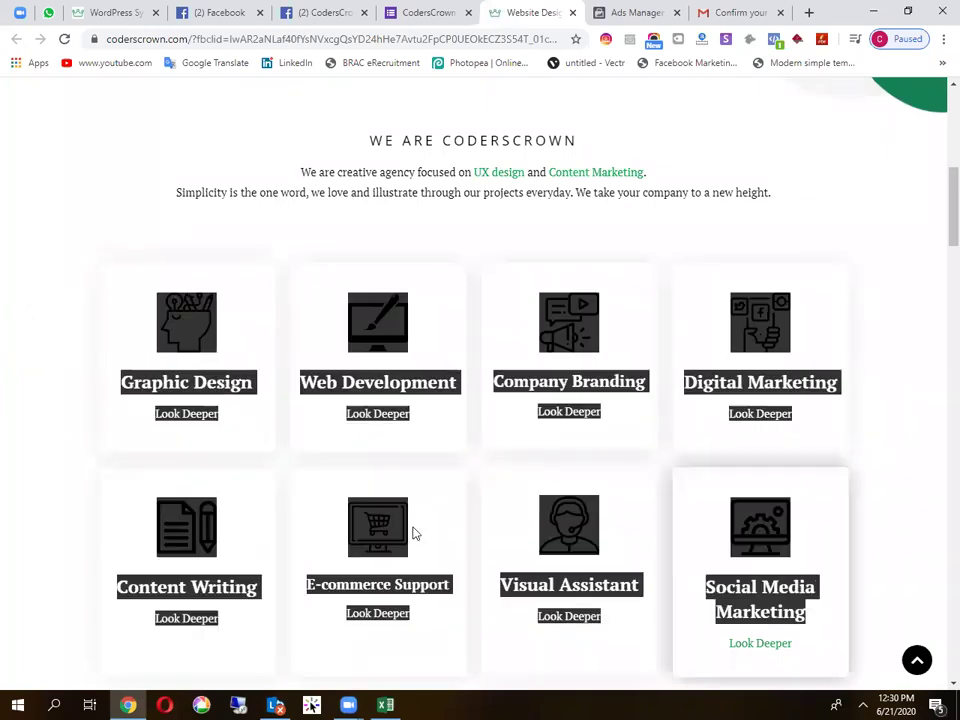
left_click_drag(66, 302, 790, 645)
left_click(110, 12)
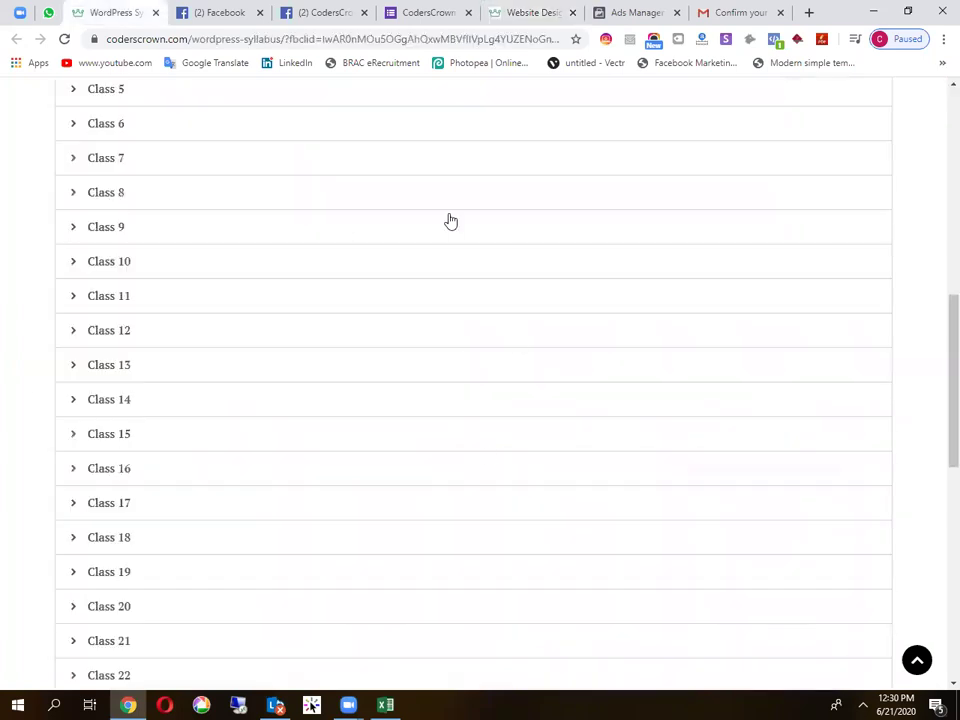
left_click(428, 8)
left_click(530, 10)
left_click(347, 9)
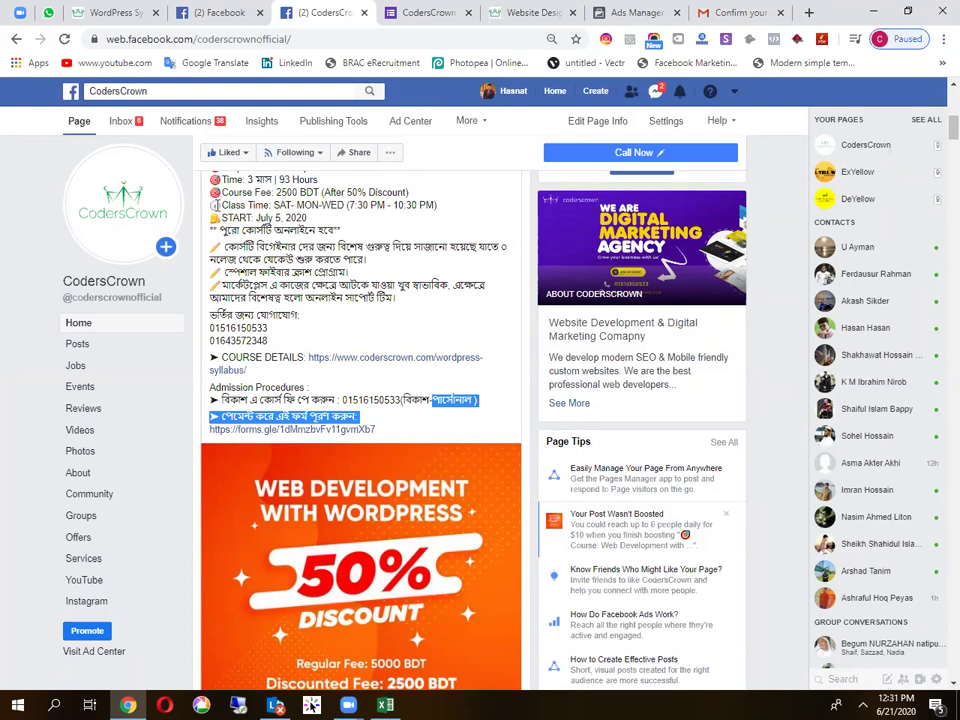
scroll(165, 476, "down", 5)
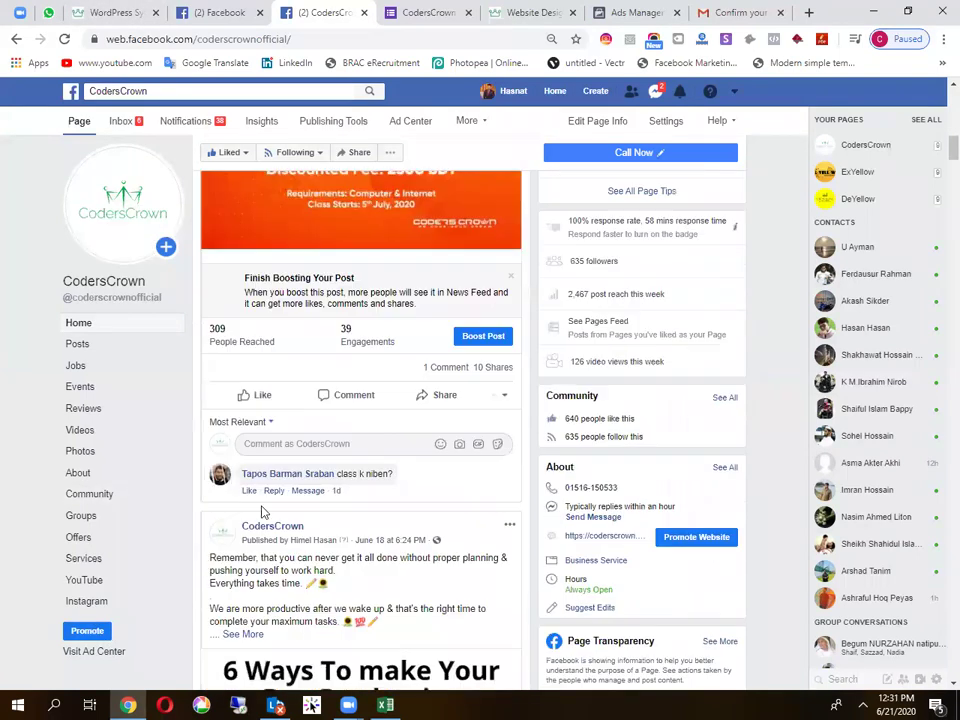
scroll(10, 530, "down", 10)
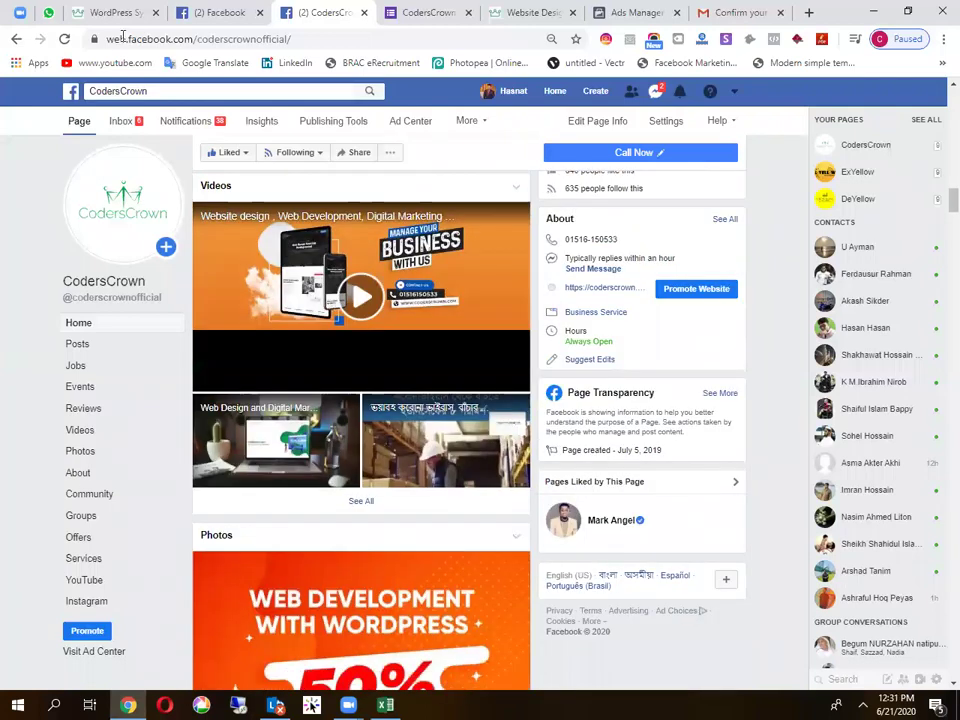
left_click(195, 8)
scroll(332, 272, "down", 7)
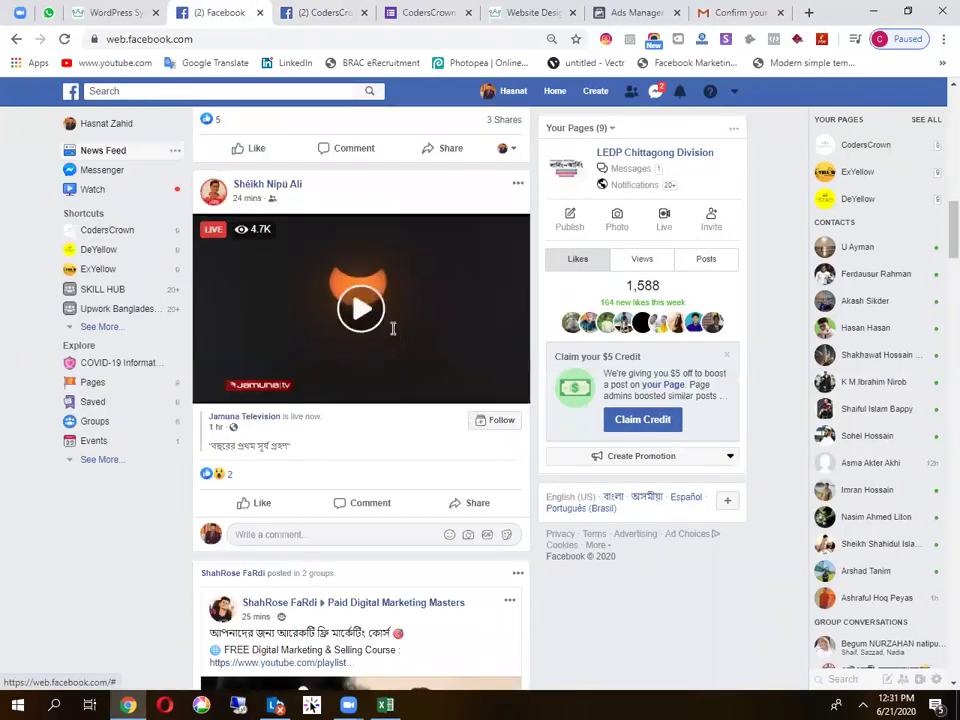
- Scroll the news feed, then return to the Messages campaign with $25.00 daily budget and Lowest cost bidding
scroll(392, 324, "down", 10)
scroll(390, 315, "up", 12)
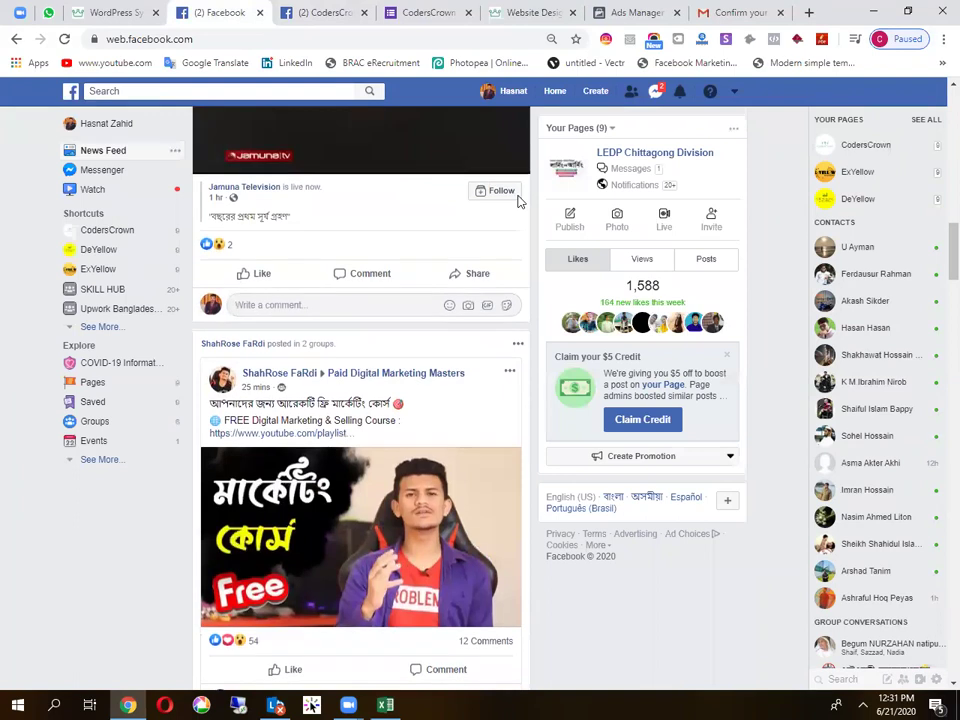
scroll(490, 230, "up", 6)
scroll(470, 265, "up", 4)
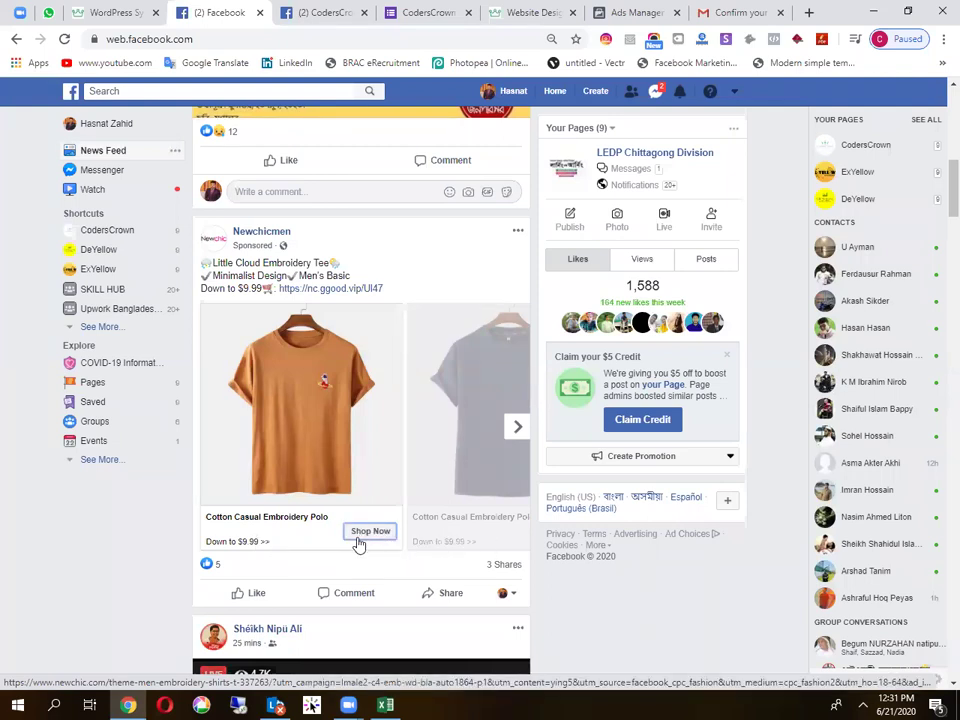
scroll(370, 530, "down", 3)
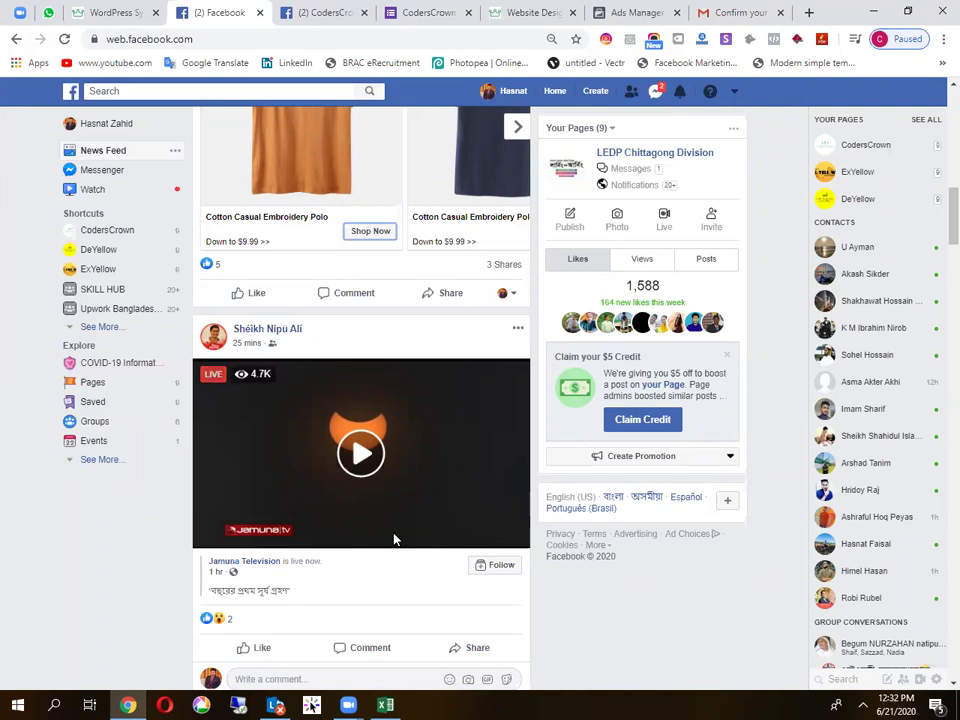
left_click(655, 12)
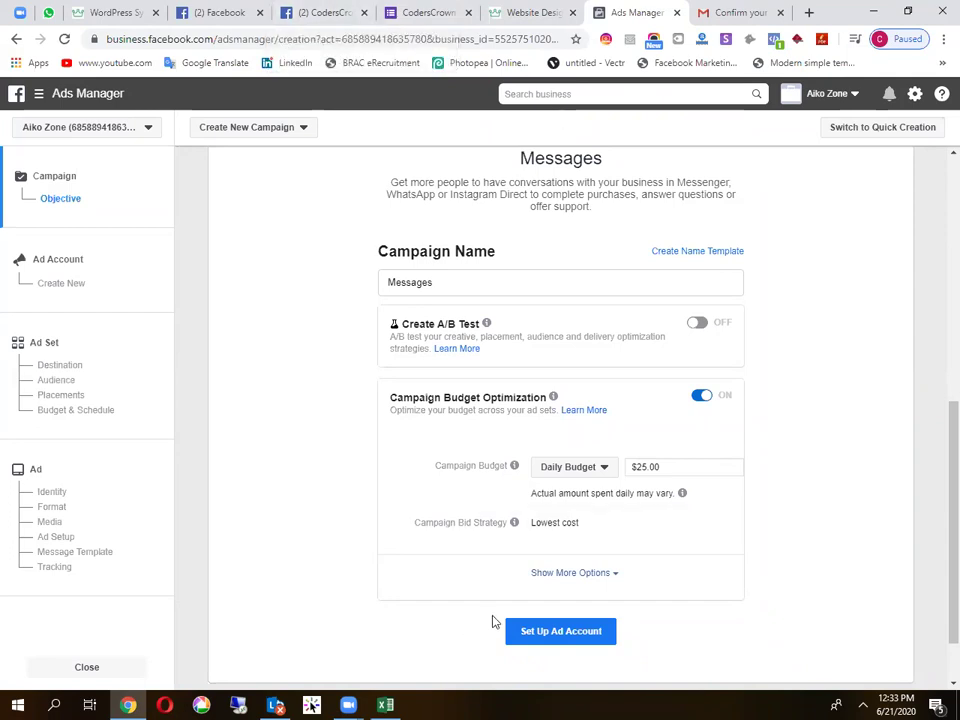
- Scroll back to the objective grid and read the Conversions objective description
scroll(553, 499, "up", 5)
scroll(530, 535, "down", 1)
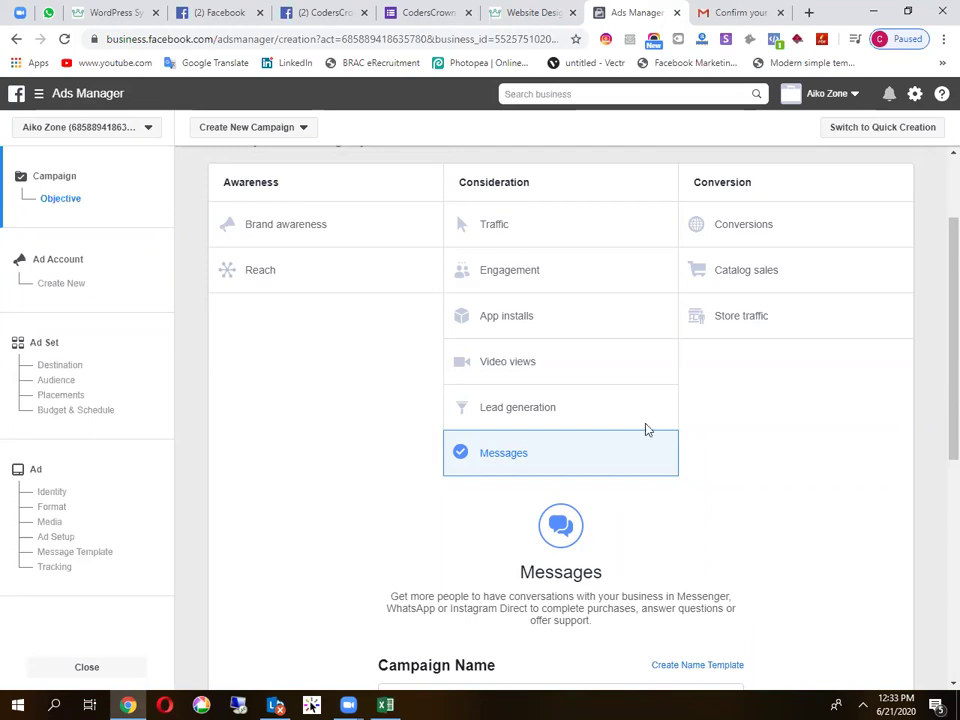
mouse_move(900, 225)
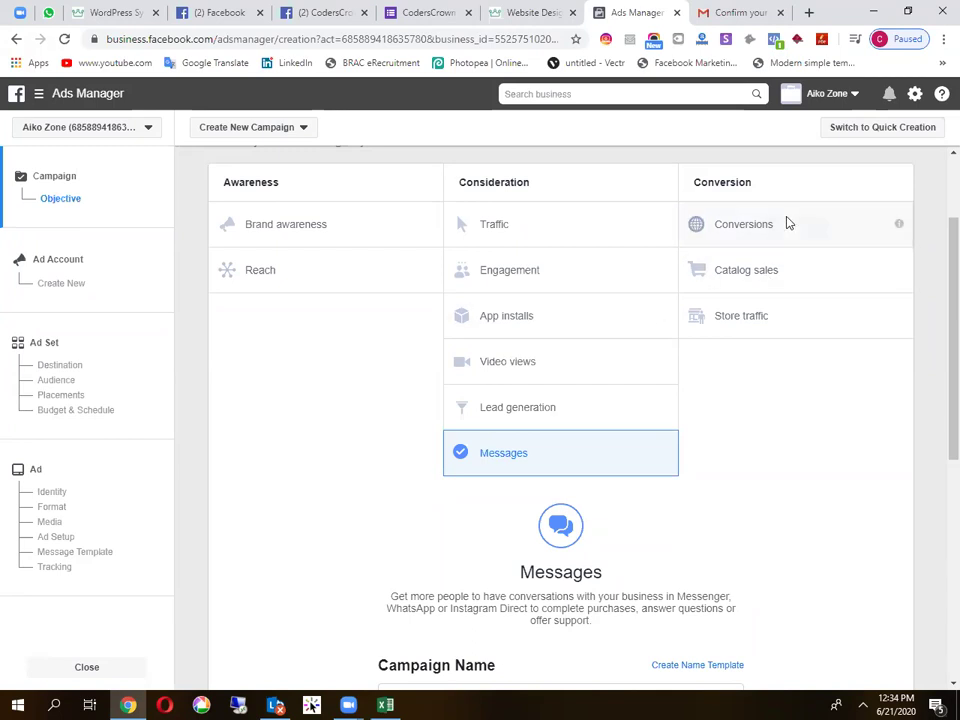
- Look over the Facebook feed and the CodersCrown Page posts, then switch to the CodersCrown website
left_click(241, 12)
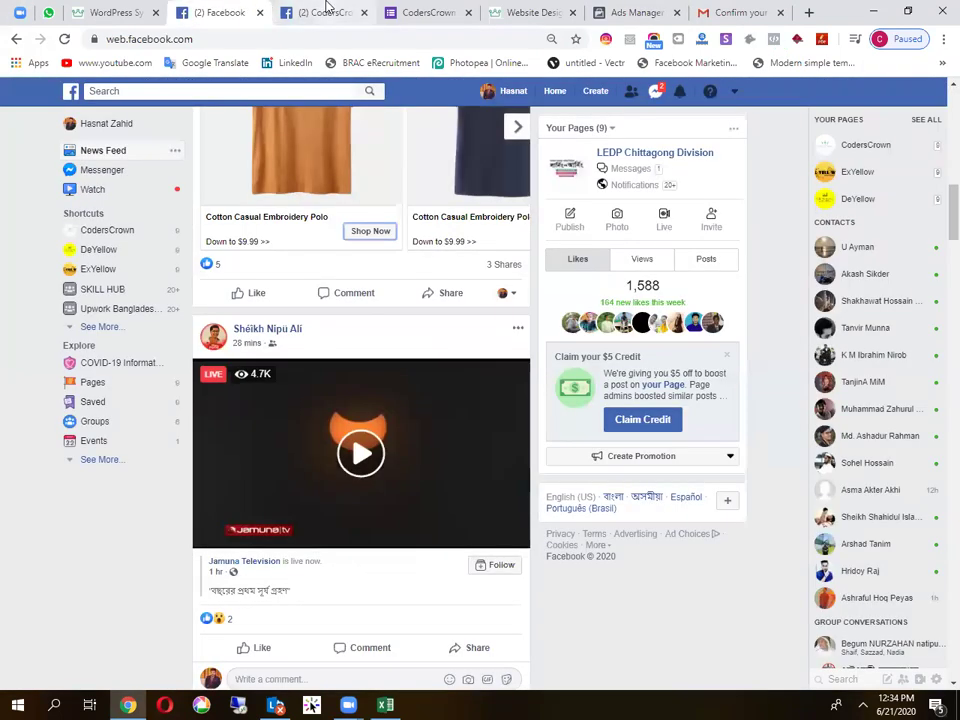
left_click(320, 12)
scroll(320, 420, "down", 10)
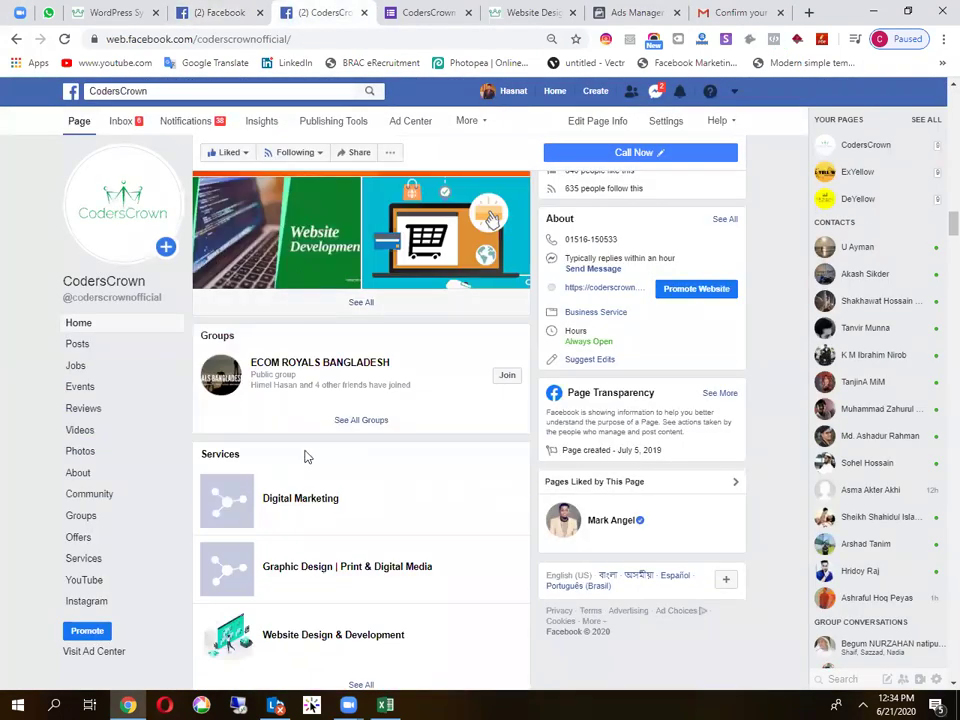
right_click(317, 310)
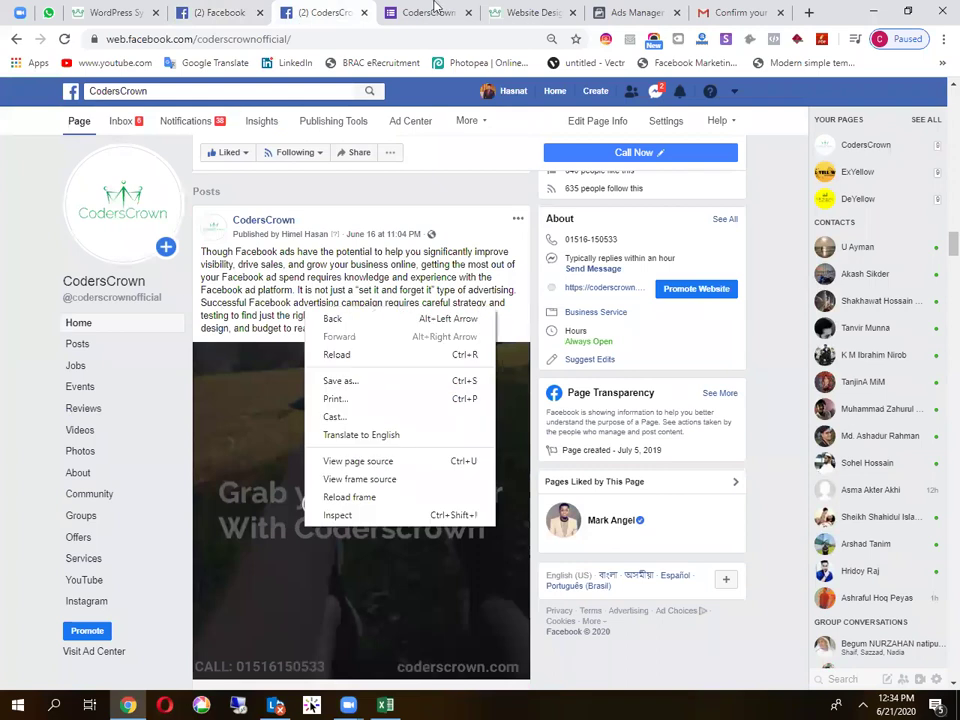
left_click(508, 12)
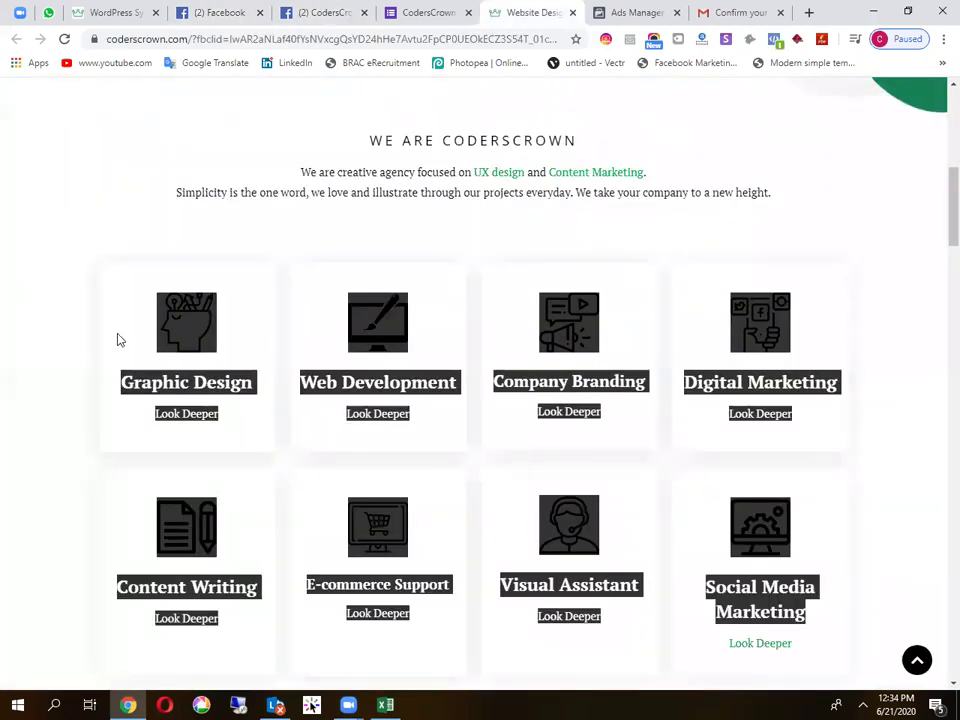
left_click(141, 224)
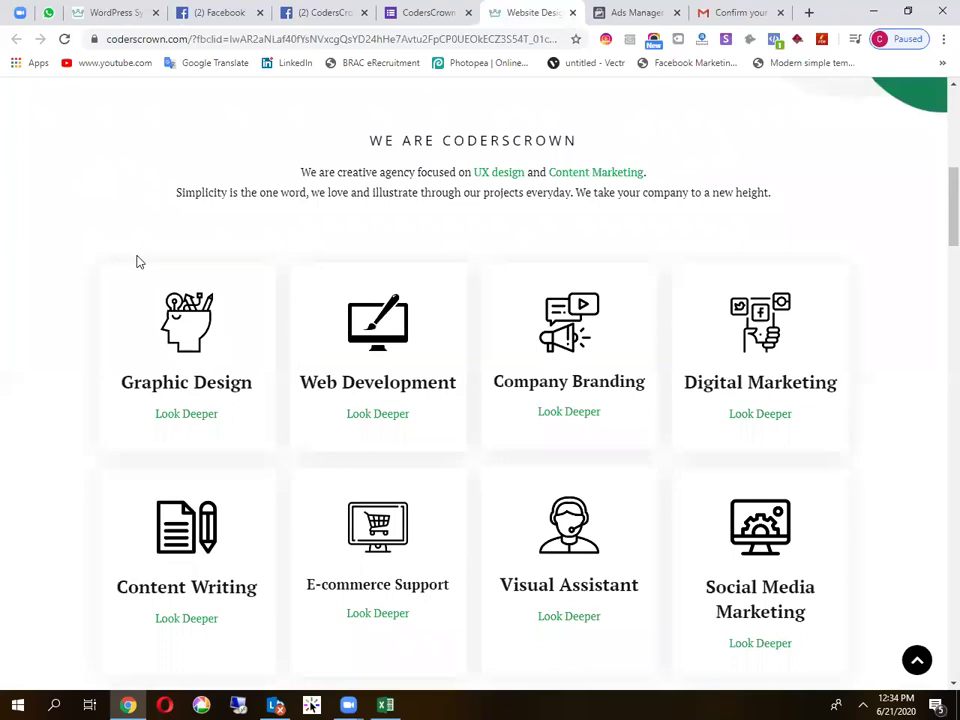
left_click(140, 10)
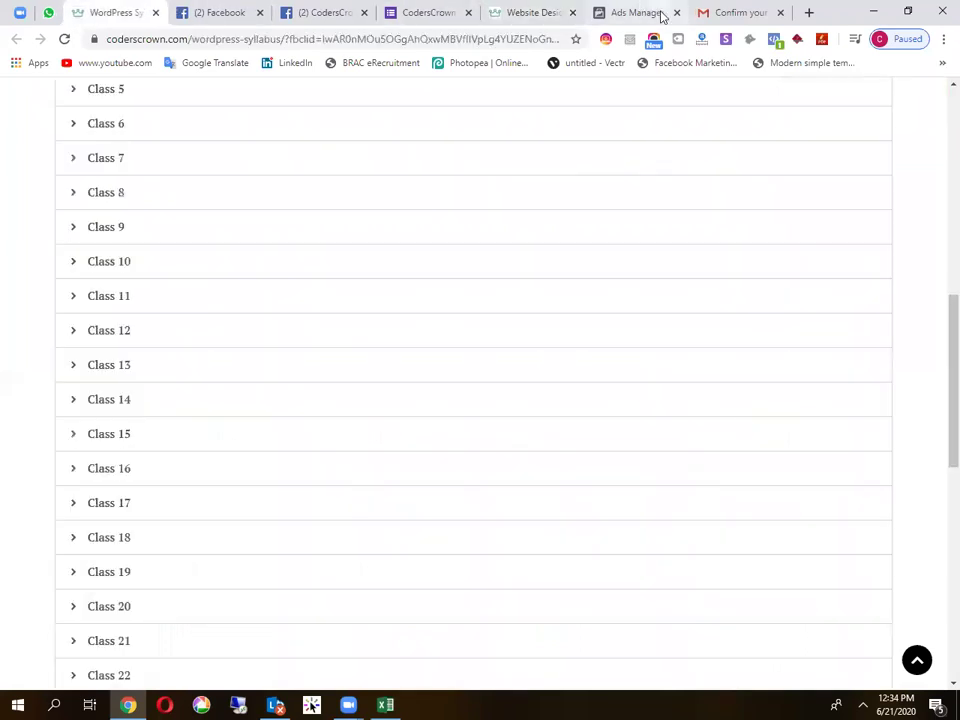
left_click(655, 12)
left_click(510, 12)
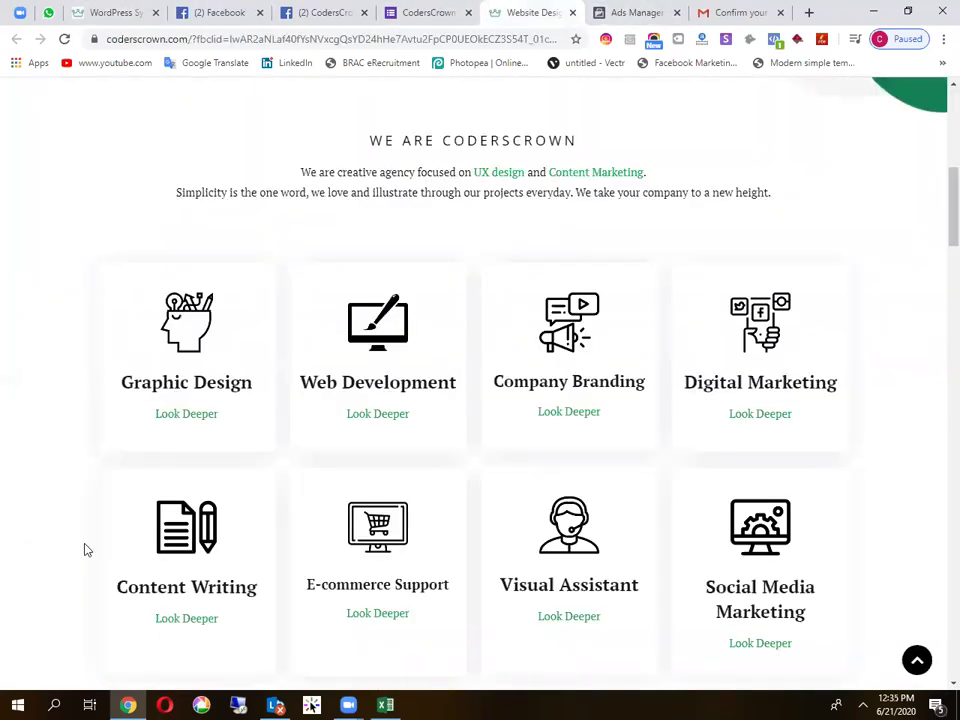
left_click_drag(66, 390, 259, 192)
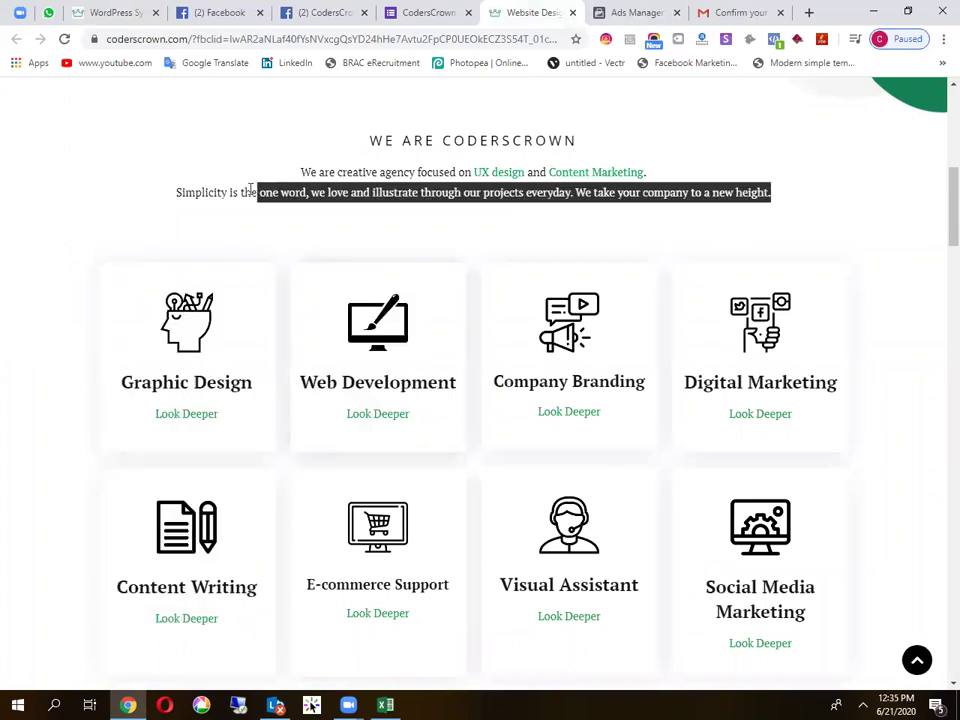
left_click(92, 214)
scroll(486, 339, "down", 10)
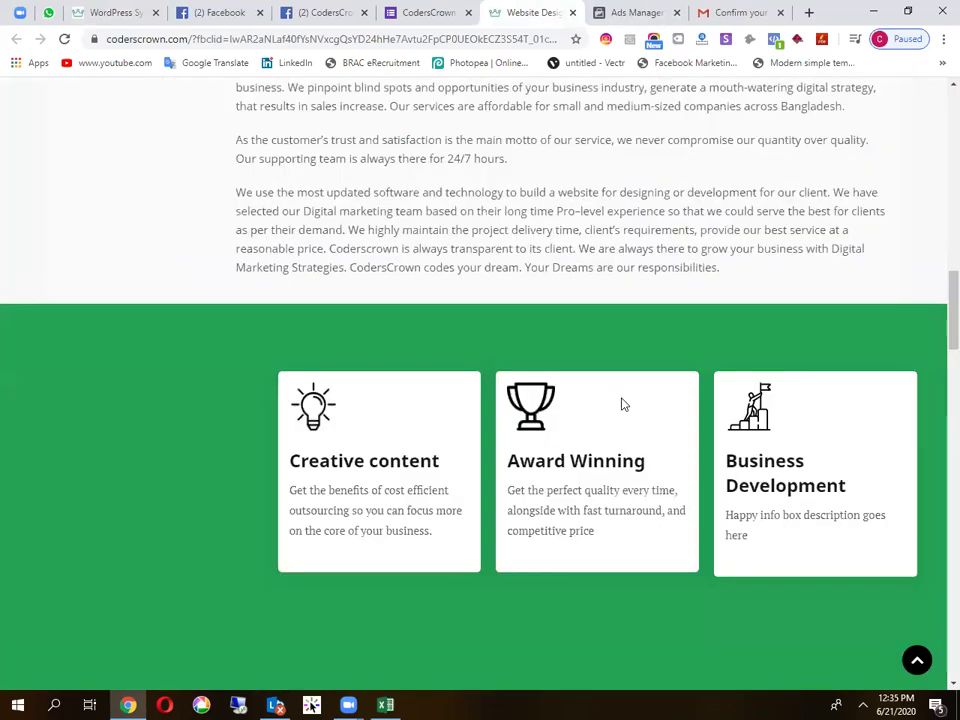
scroll(4, 660, "up", 15)
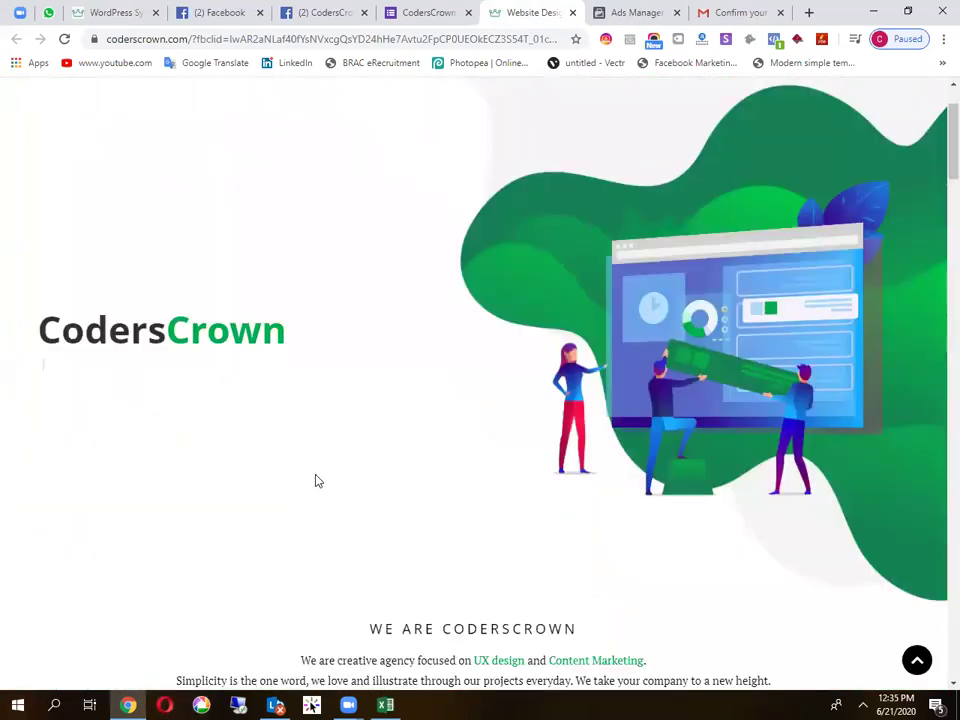
scroll(189, 274, "down", 5)
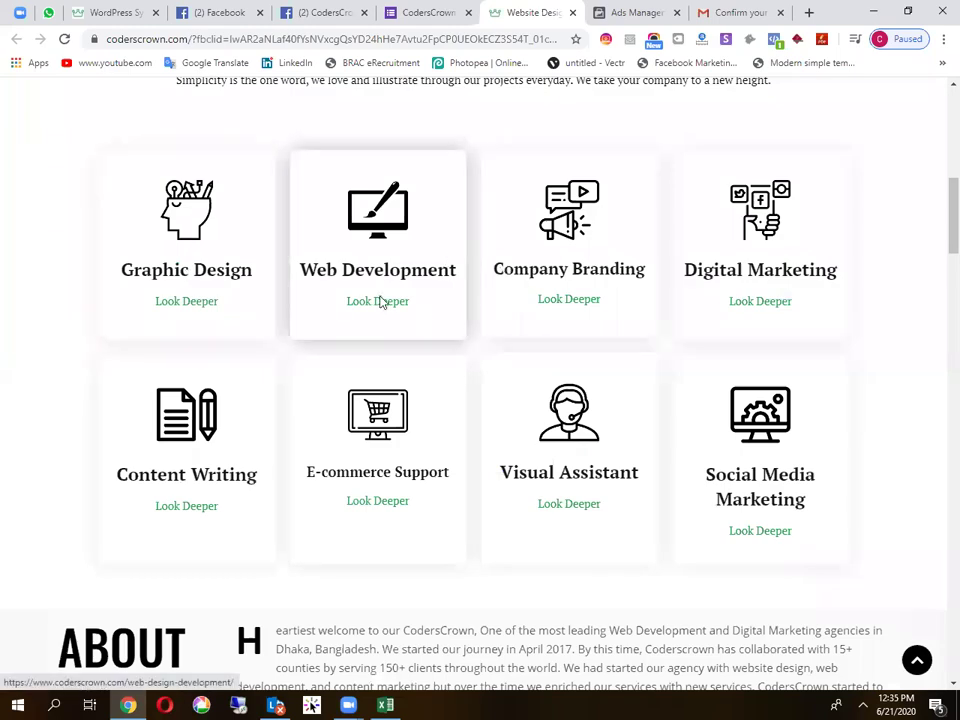
left_click(563, 303)
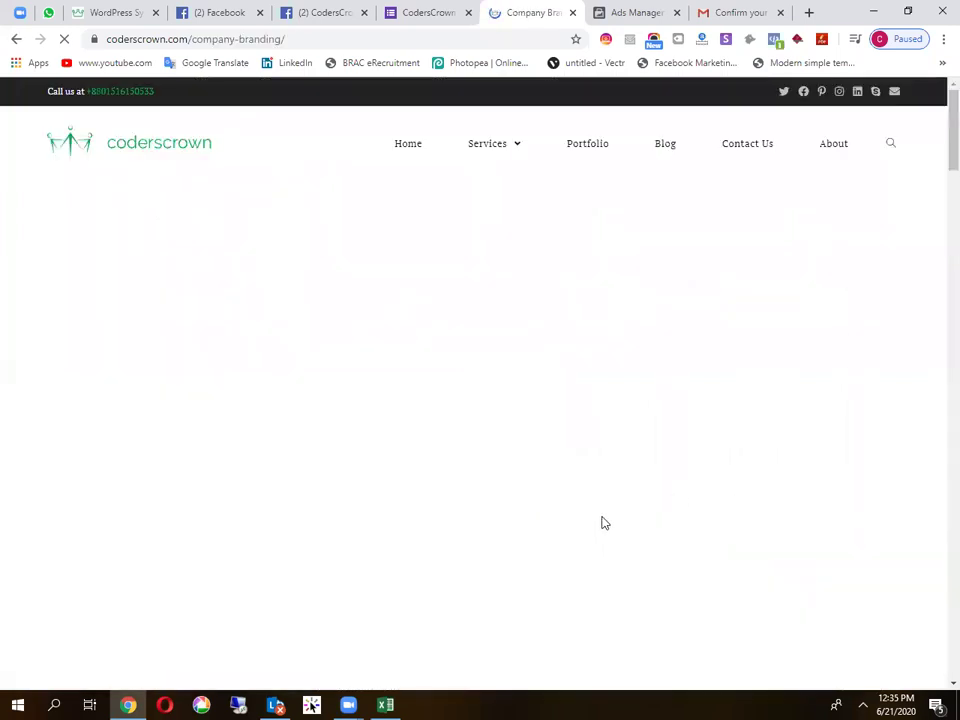
- Scroll through the CodersCrown Company Branding service page
scroll(489, 516, "down", 15)
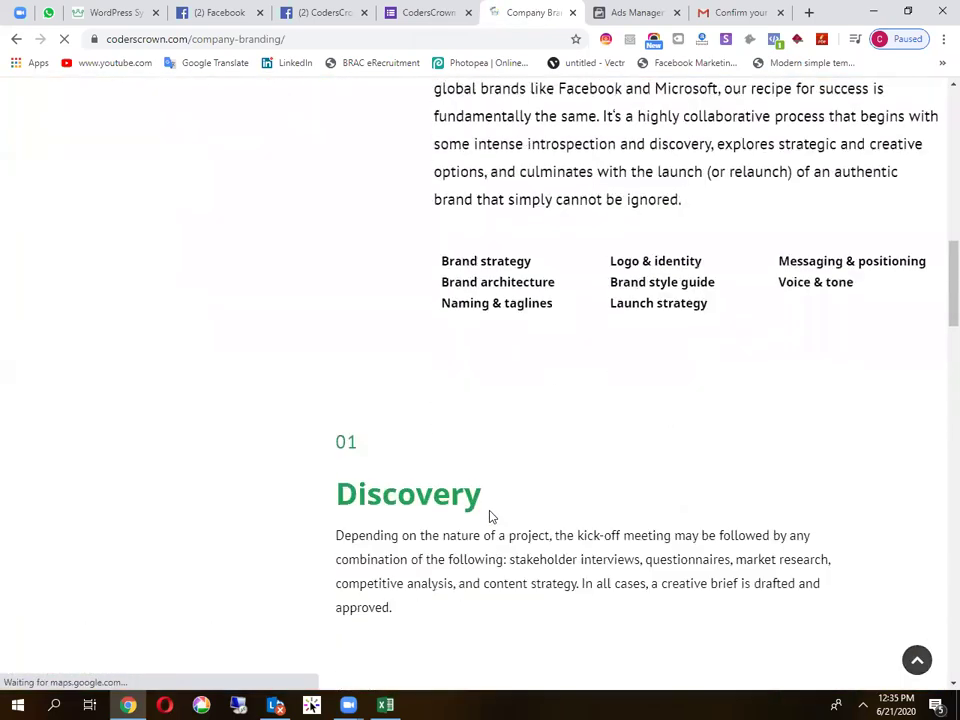
scroll(489, 545, "up", 5)
scroll(489, 521, "up", 10)
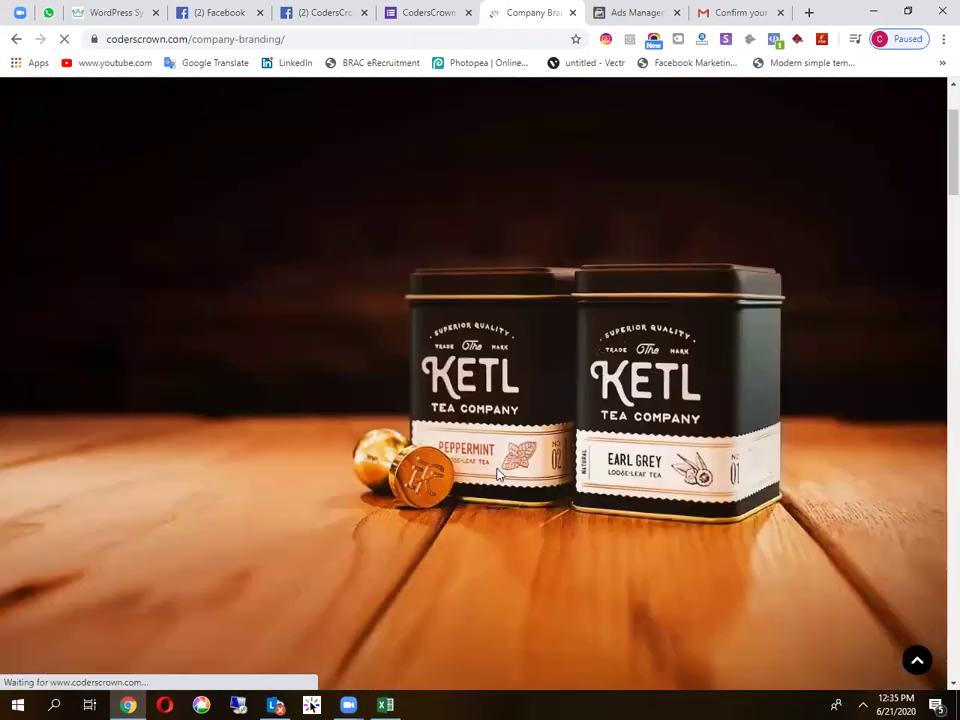
scroll(489, 521, "down", 6)
scroll(453, 538, "down", 7)
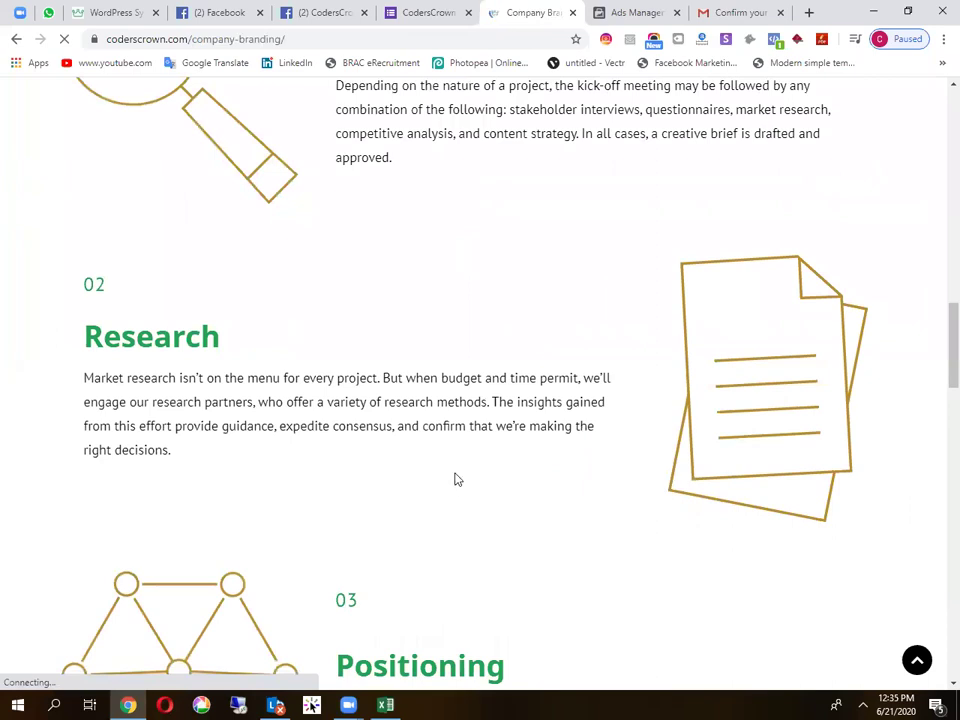
scroll(456, 484, "up", 2)
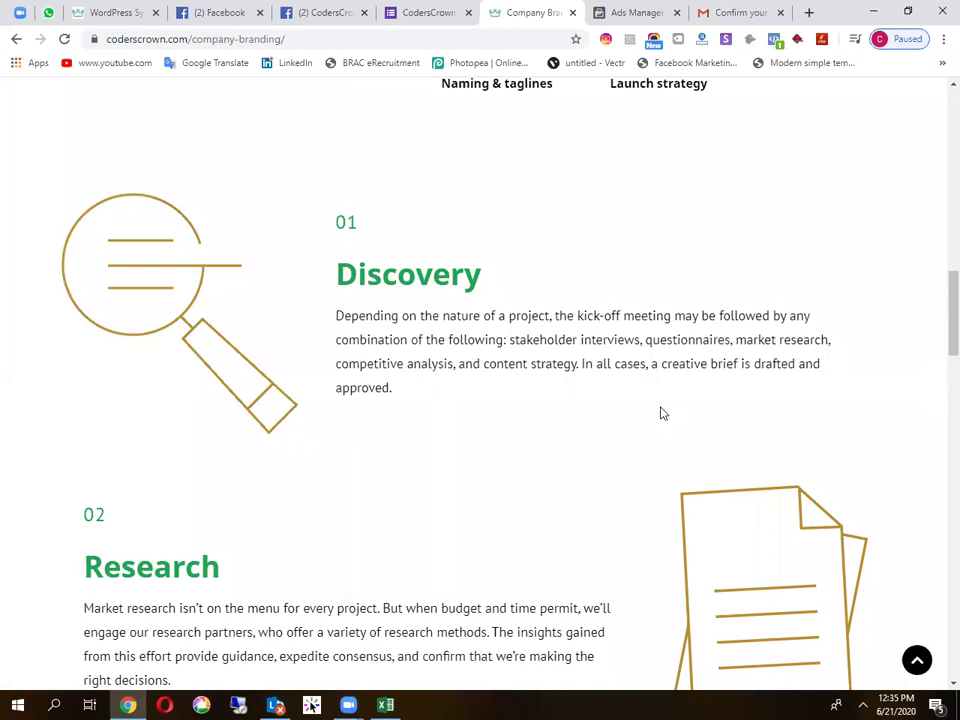
- Glance at the Facebook feed and Company Branding page, then return to the Ads Manager campaign setup
left_click(230, 12)
left_click(514, 10)
scroll(364, 452, "up", 10)
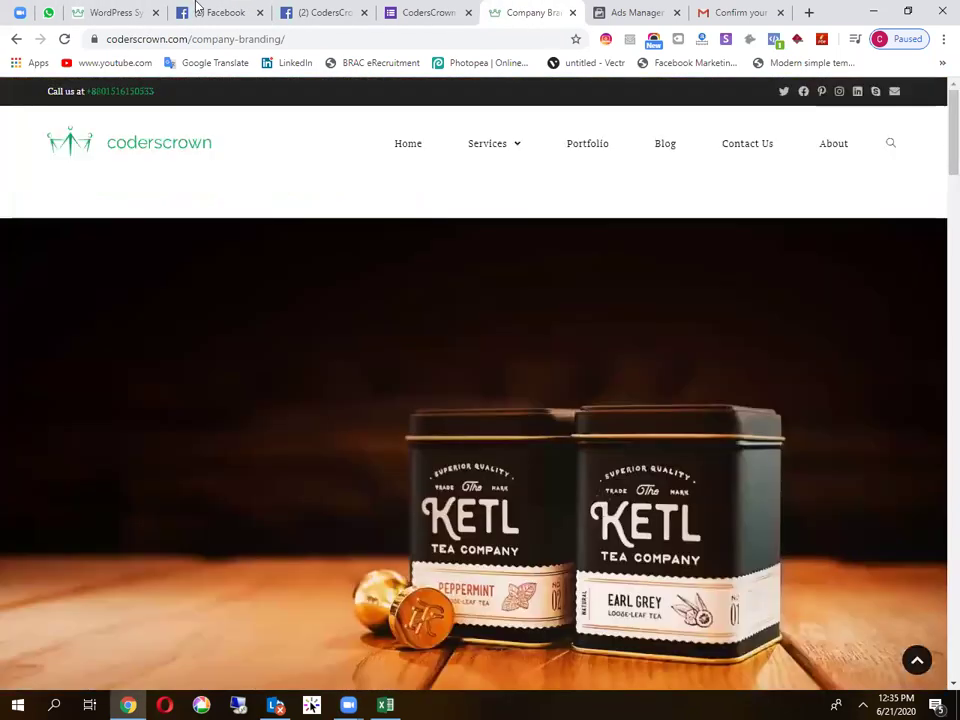
left_click(632, 11)
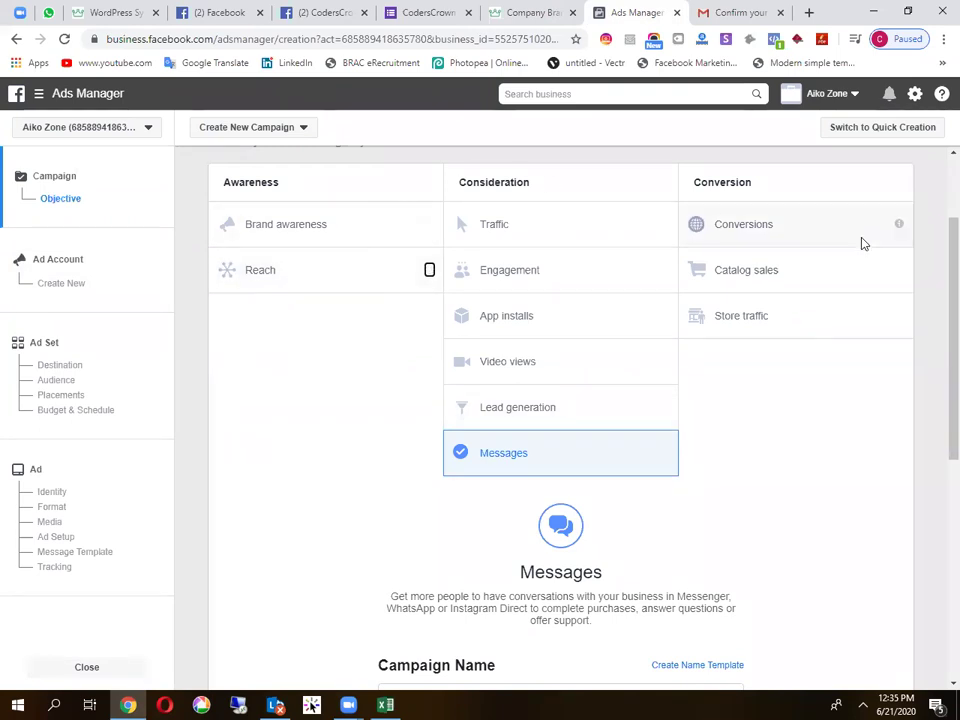
- Read the Conversions, Reach, Traffic and Catalog sales objective descriptions, then switch to the Facebook News Feed
mouse_move(912, 224)
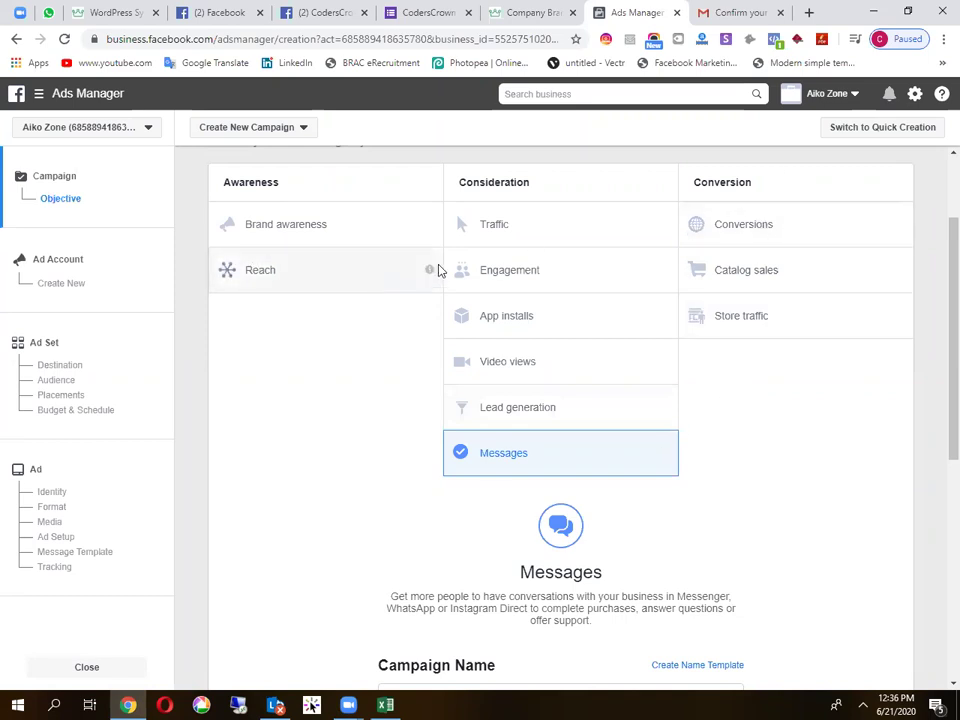
mouse_move(433, 272)
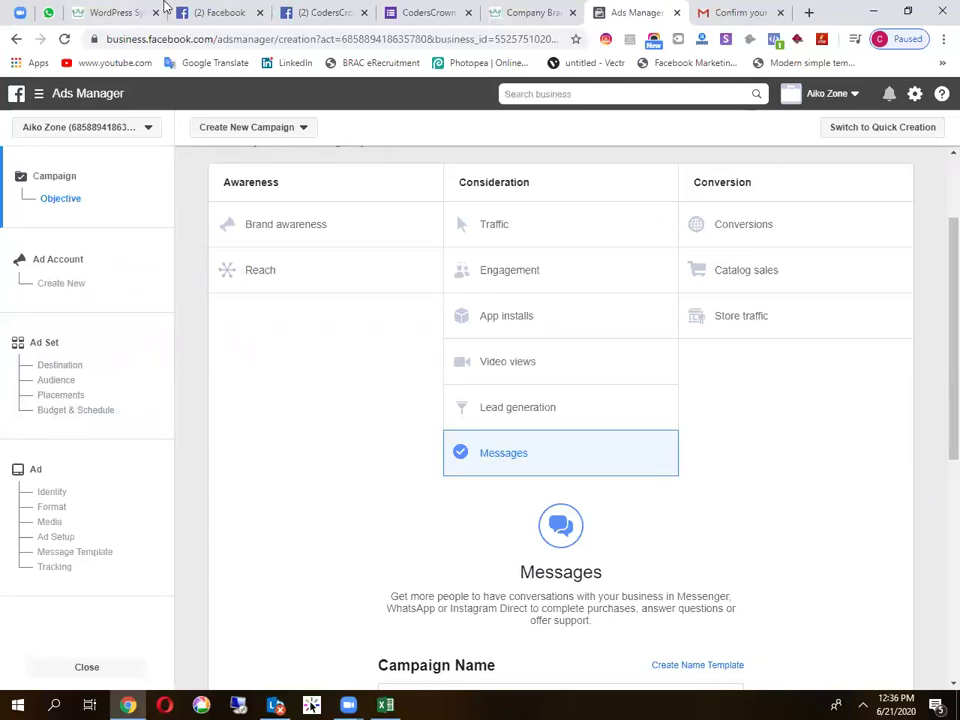
mouse_move(664, 224)
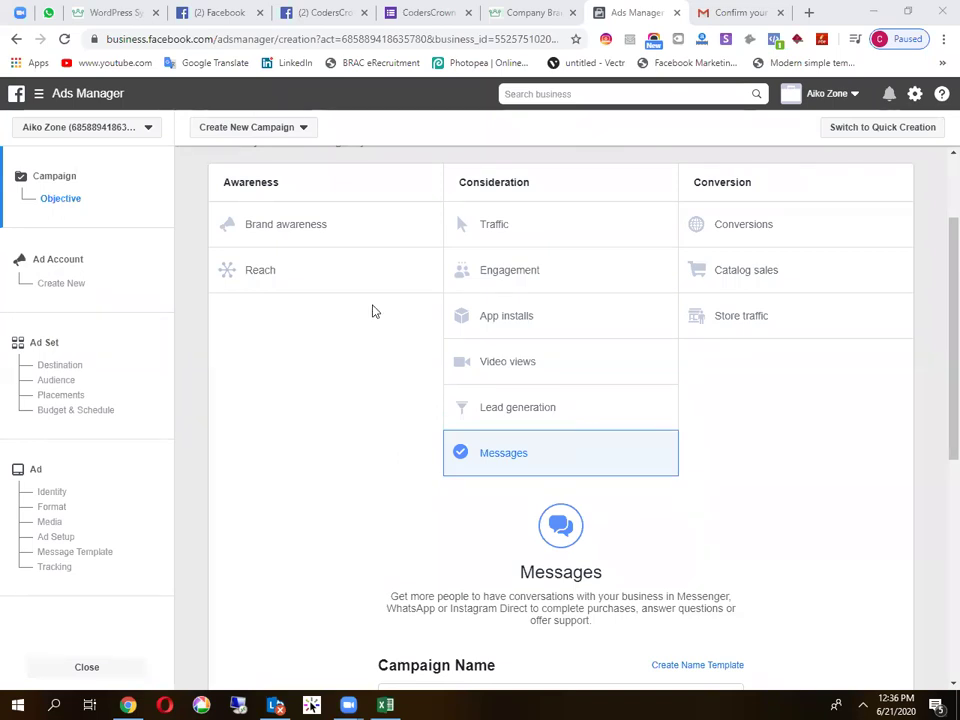
mouse_move(899, 271)
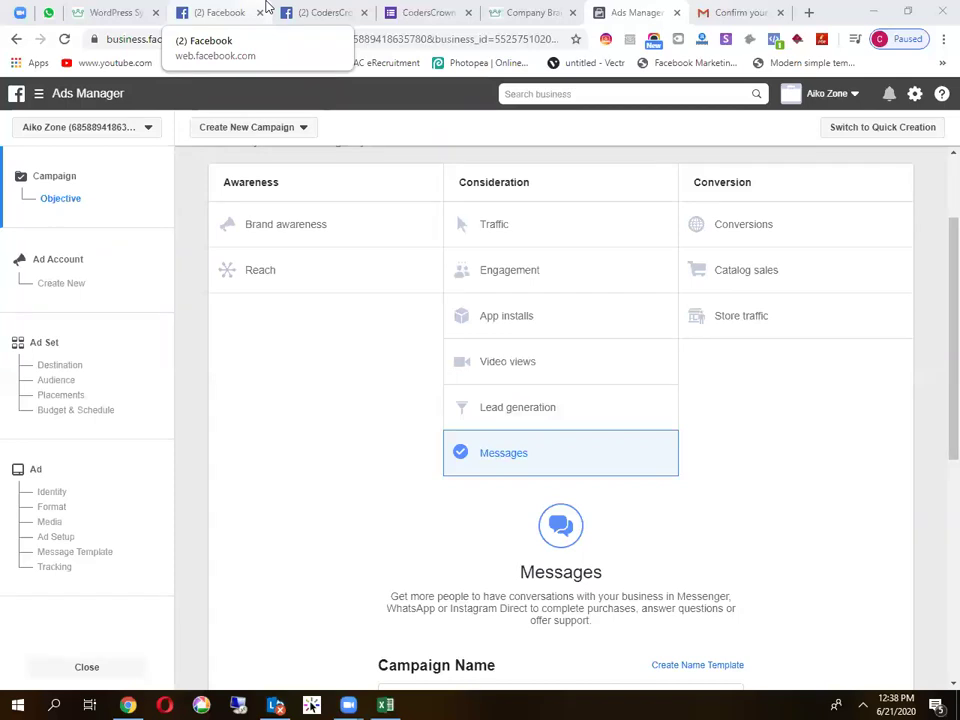
left_click(267, 10)
scroll(355, 325, "up", 5)
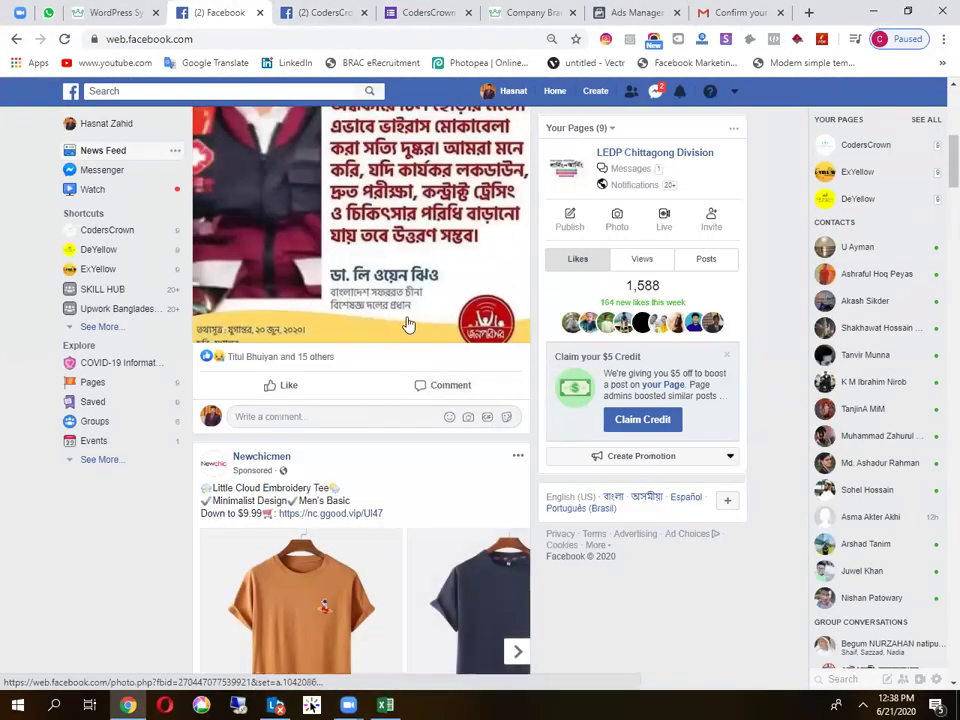
- Browse the Newchic polo carousel through every shirt to its end card and back, then recheck Catalog sales
scroll(420, 394, "down", 3)
scroll(420, 394, "up", 1)
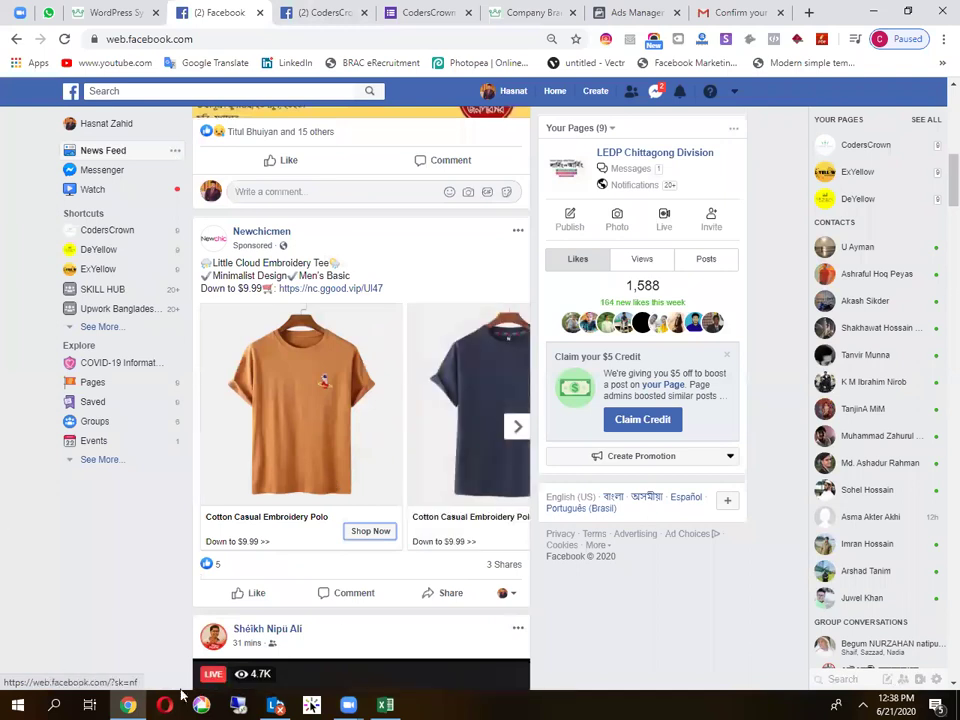
left_click(516, 428)
left_click(516, 428)
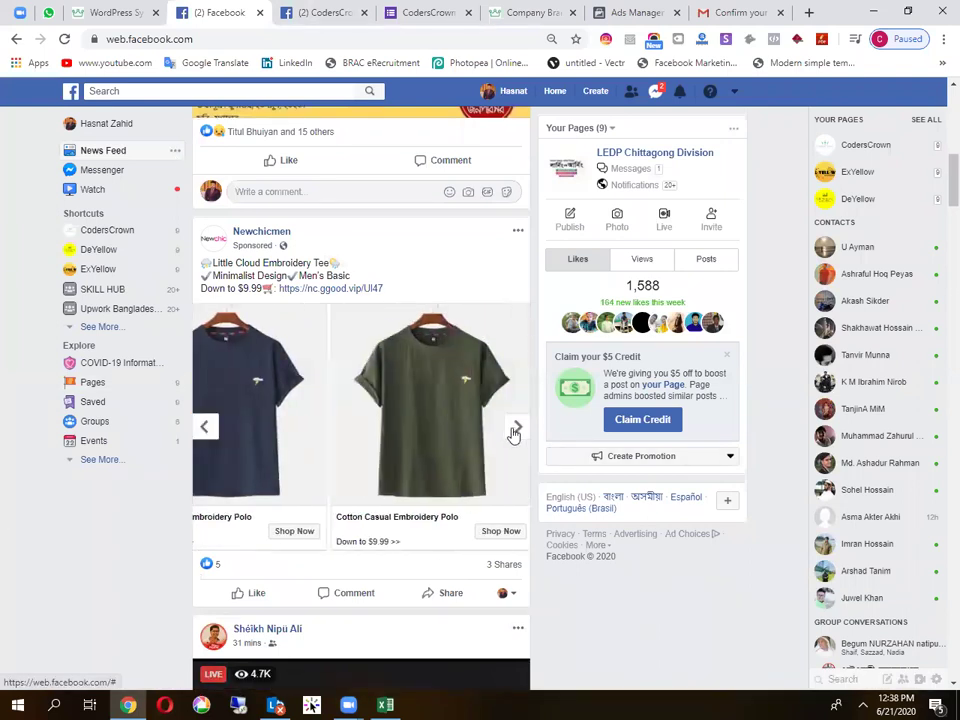
left_click(514, 428)
left_click(512, 430)
left_click(510, 431)
left_click(508, 433)
left_click(508, 433)
left_click(514, 431)
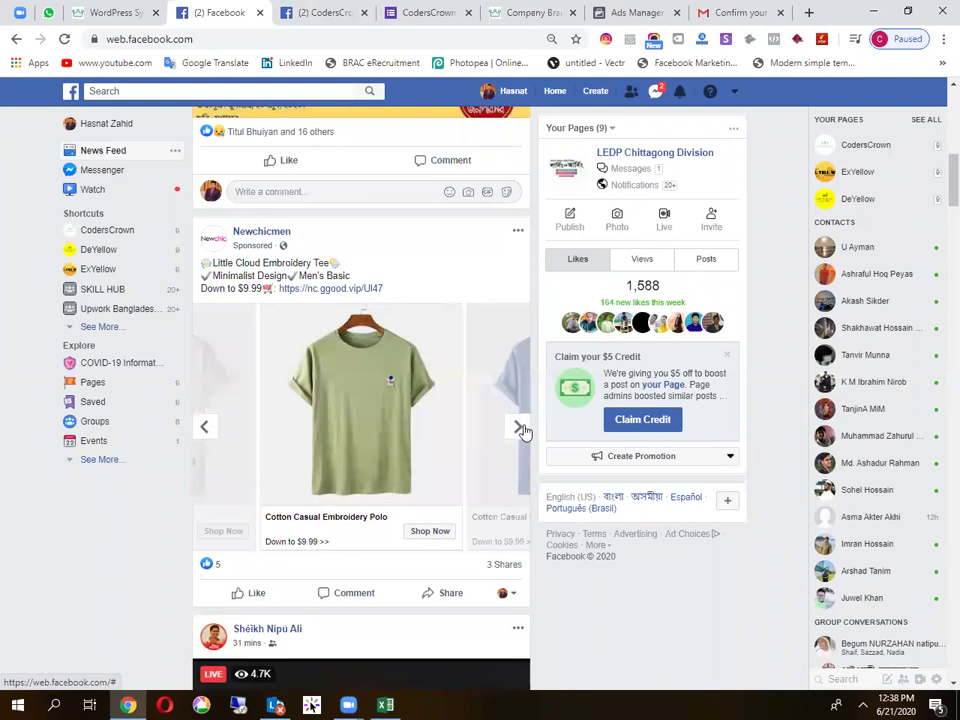
left_click(519, 428)
left_click(519, 428)
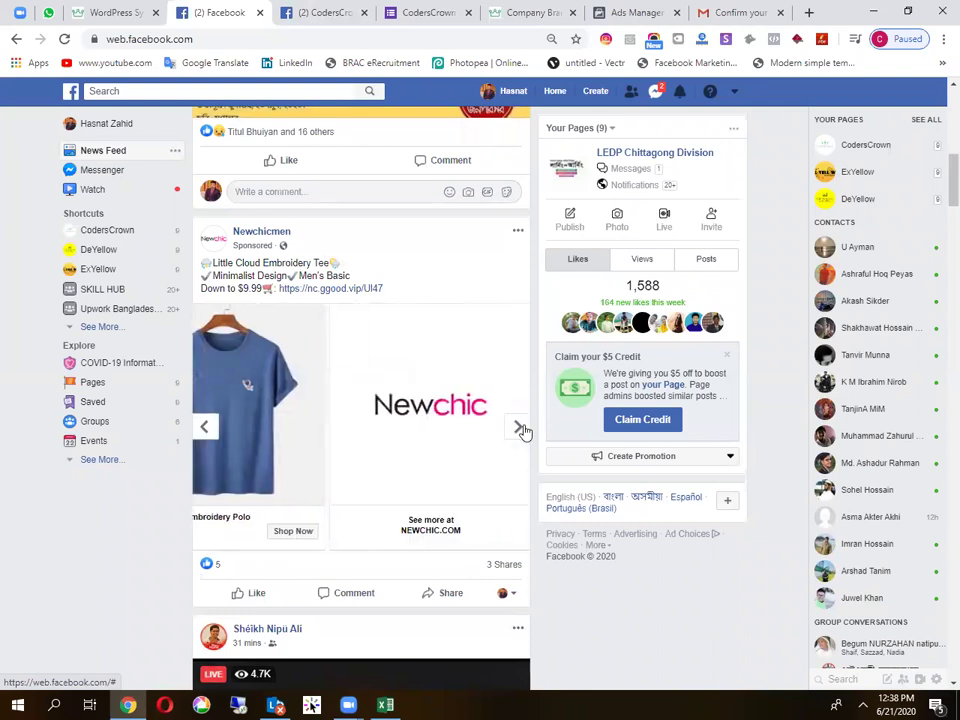
left_click(204, 430)
left_click(205, 429)
left_click(205, 429)
left_click(206, 429)
left_click(208, 428)
left_click(207, 428)
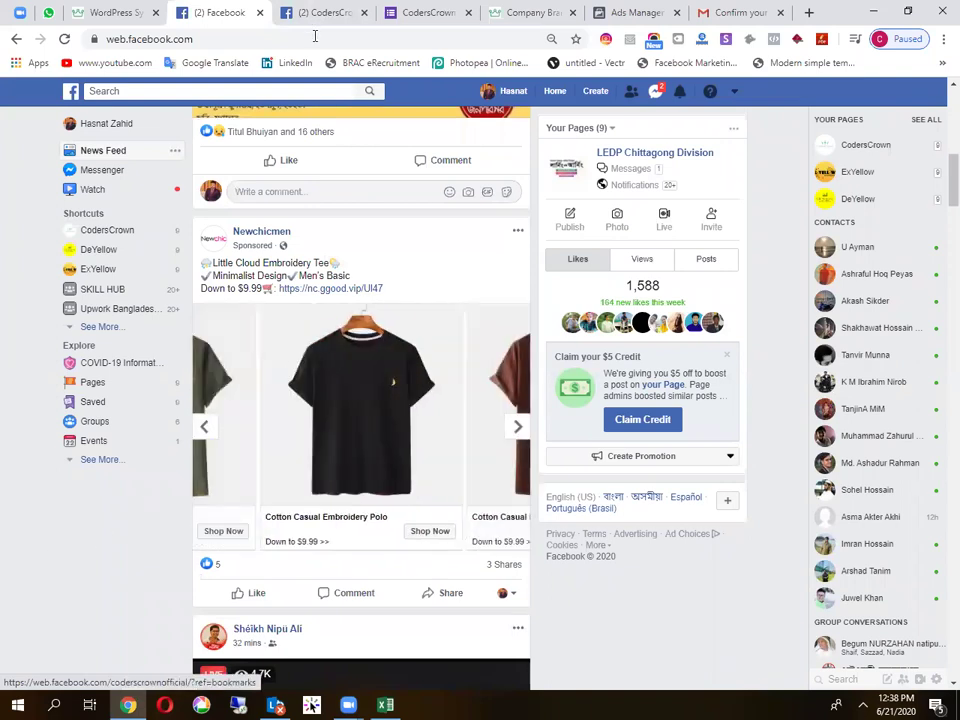
left_click(207, 428)
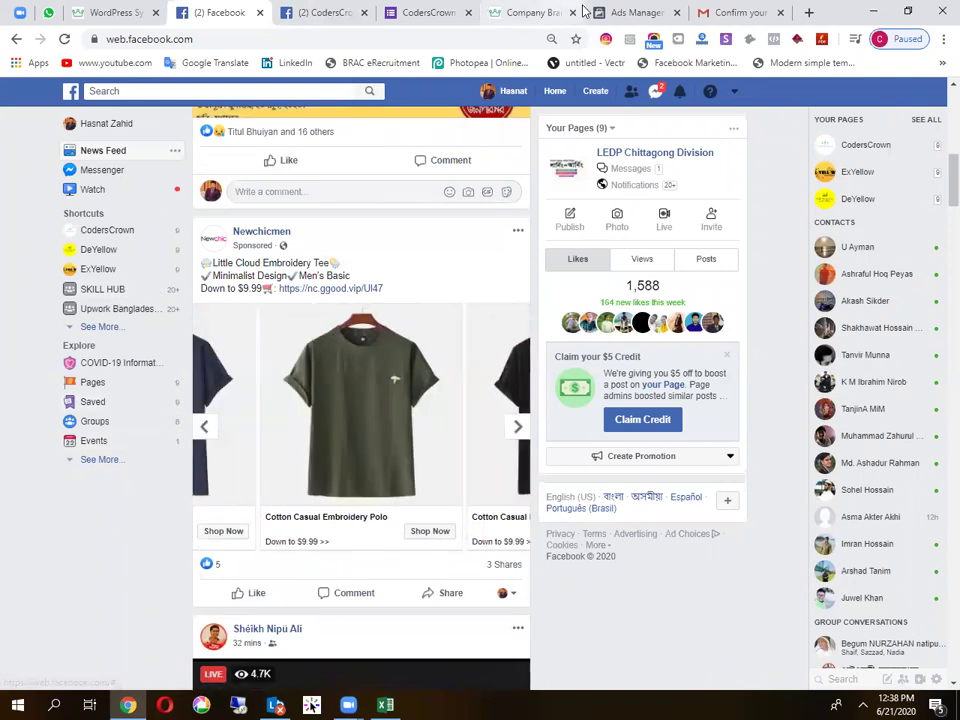
left_click(621, 12)
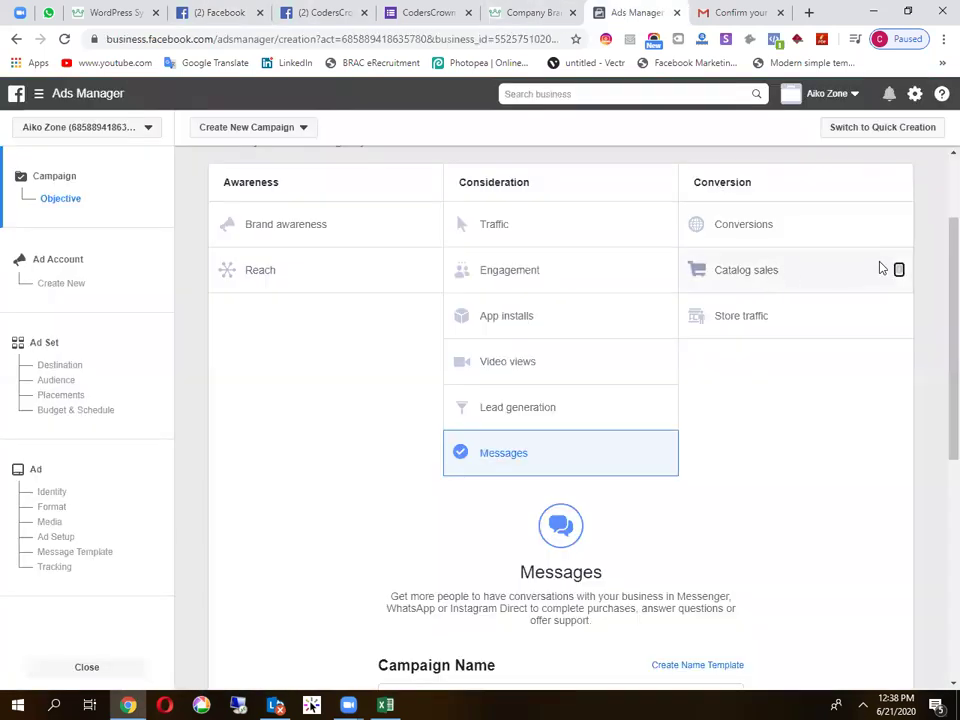
mouse_move(899, 274)
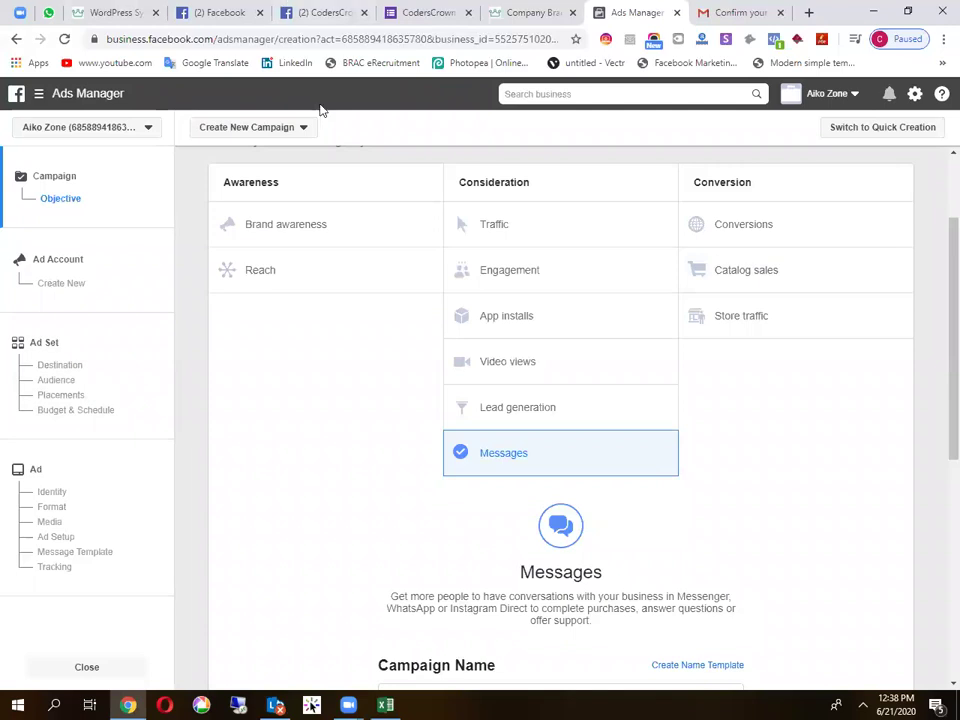
- Browse the Newchic shirt carousel again to its end card and back to the black tee, then return to Ads Manager
left_click(218, 12)
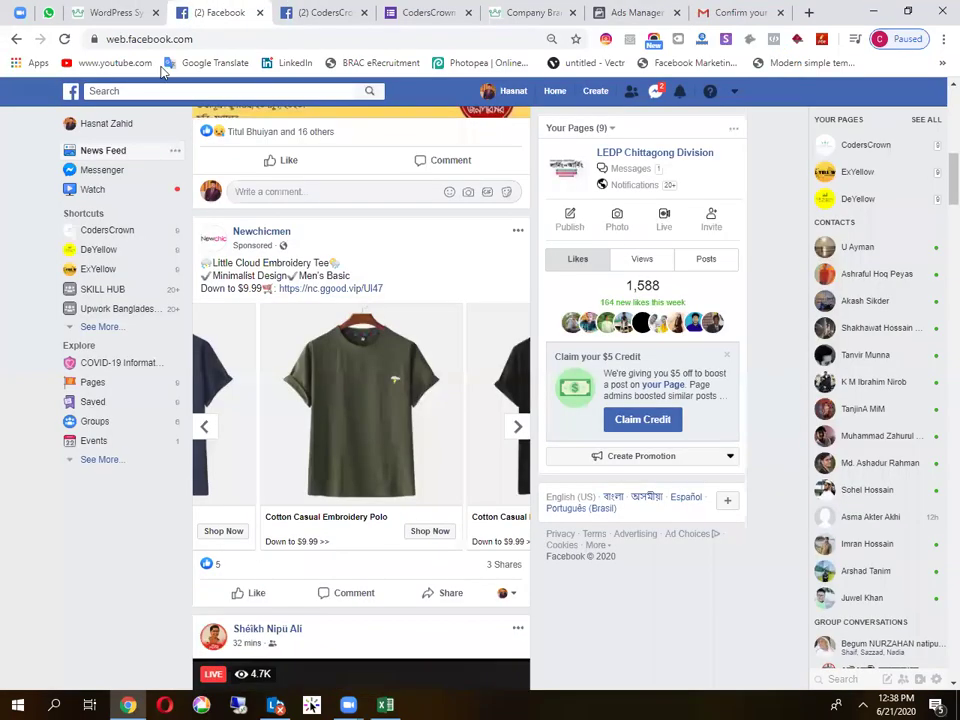
left_click(525, 435)
left_click(522, 437)
left_click(522, 437)
left_click(523, 436)
left_click(523, 435)
left_click(526, 432)
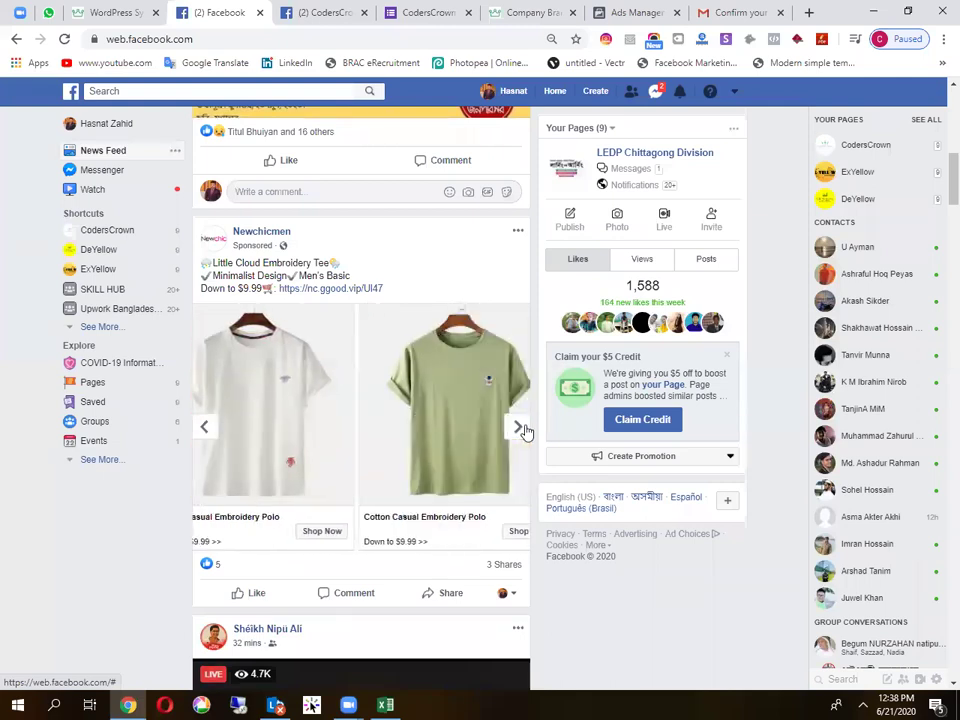
left_click(524, 430)
left_click(522, 427)
left_click(524, 427)
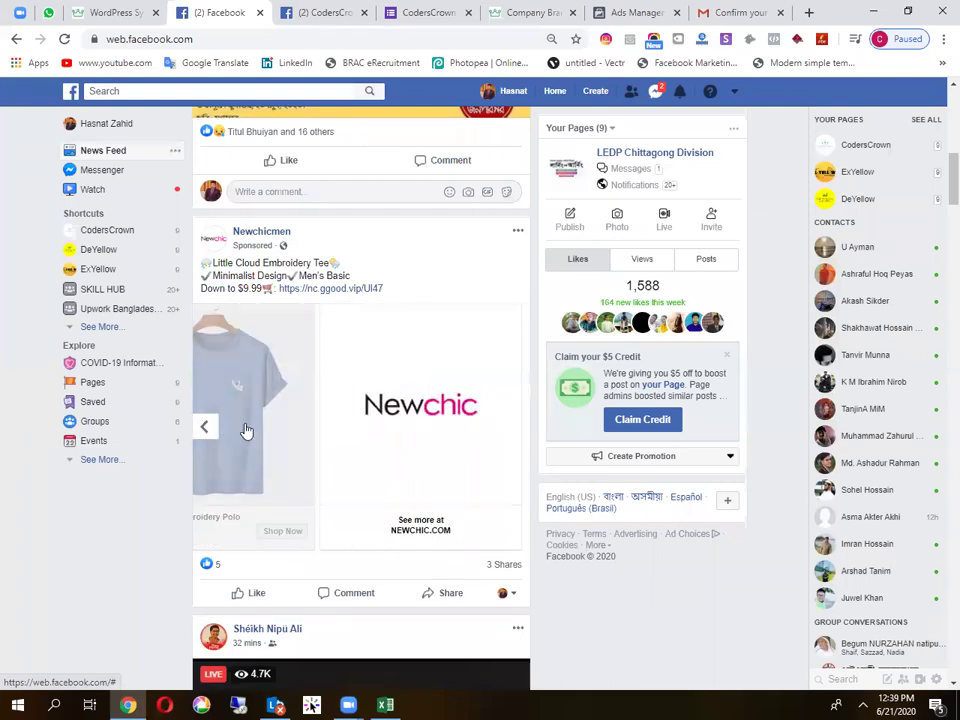
left_click(210, 428)
left_click(211, 432)
left_click(212, 435)
left_click(212, 435)
left_click(212, 435)
left_click(213, 436)
left_click(212, 435)
left_click(211, 432)
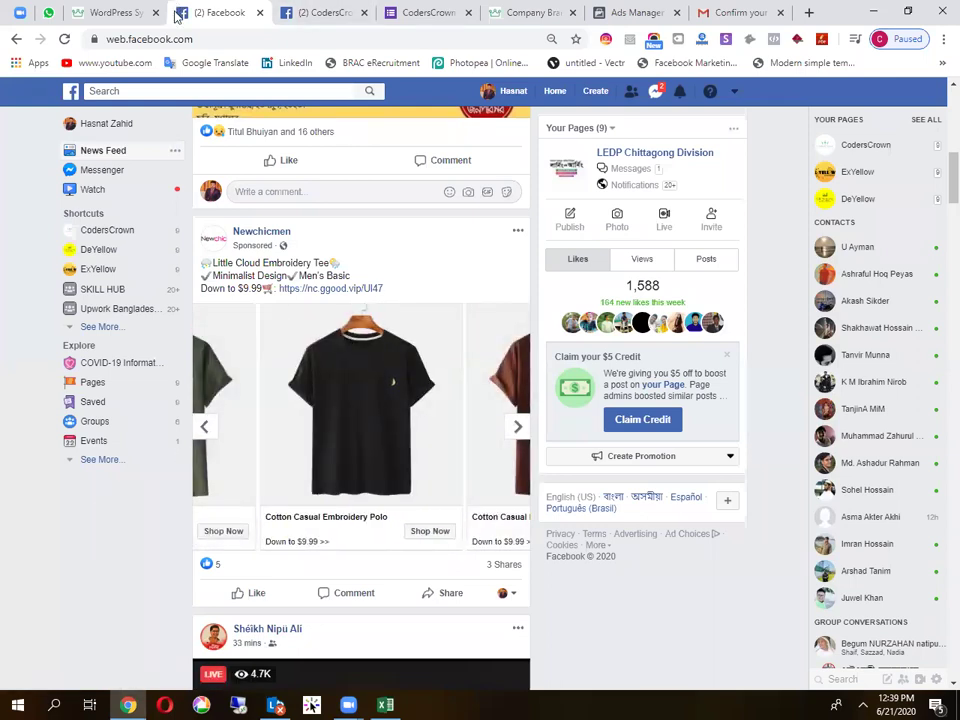
left_click(728, 12)
left_click(641, 10)
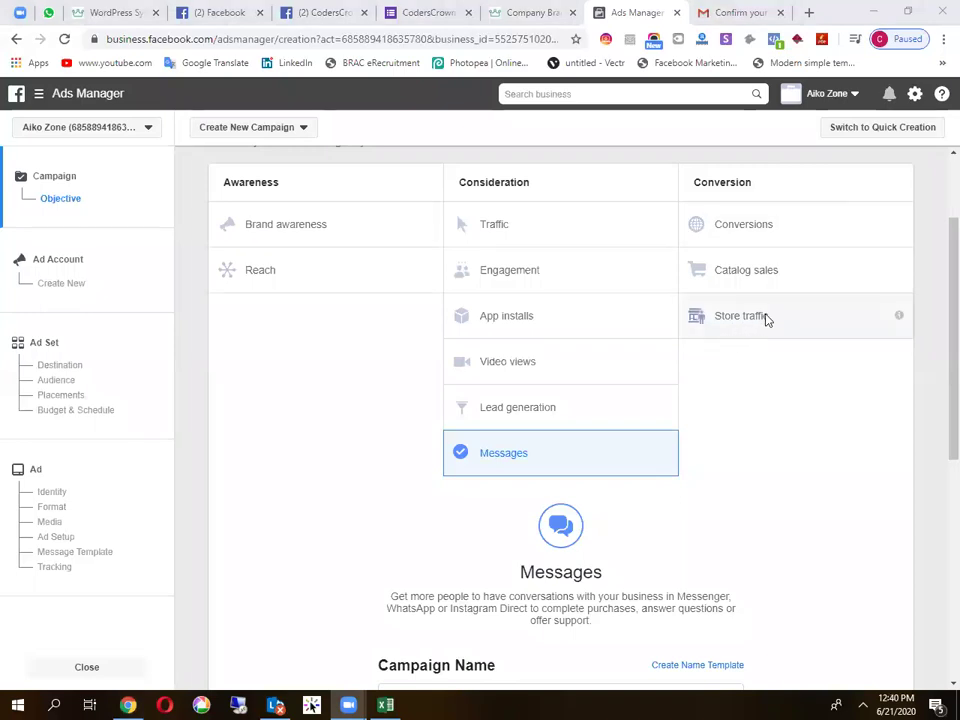
mouse_move(899, 316)
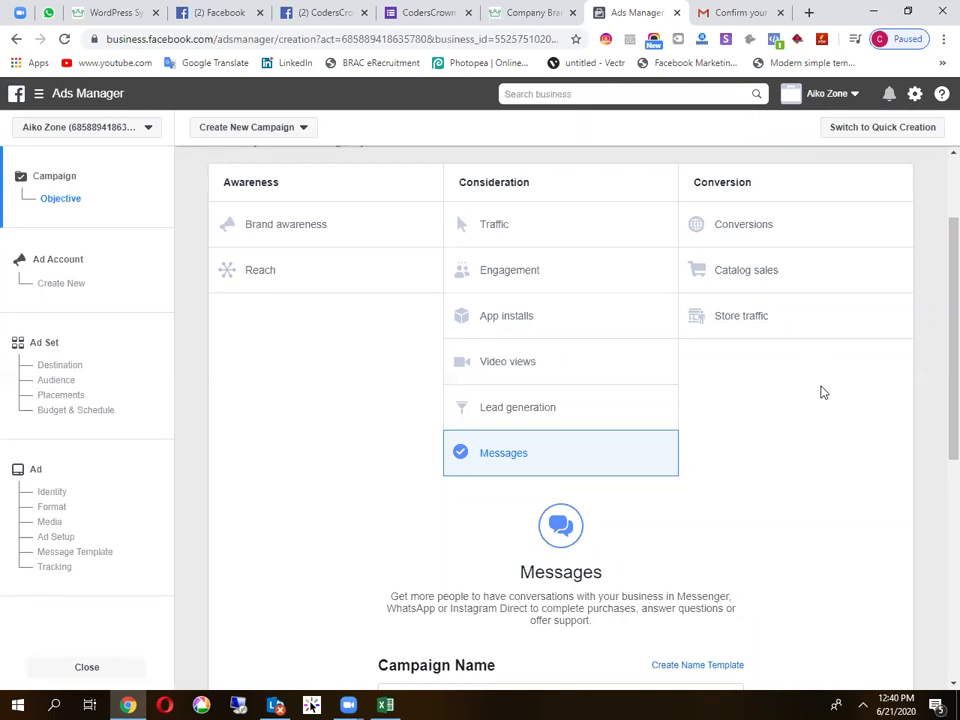
- Scroll through the CodersCrown Facebook Page posts
mouse_move(900, 317)
left_click(302, 10)
scroll(400, 300, "down", 5)
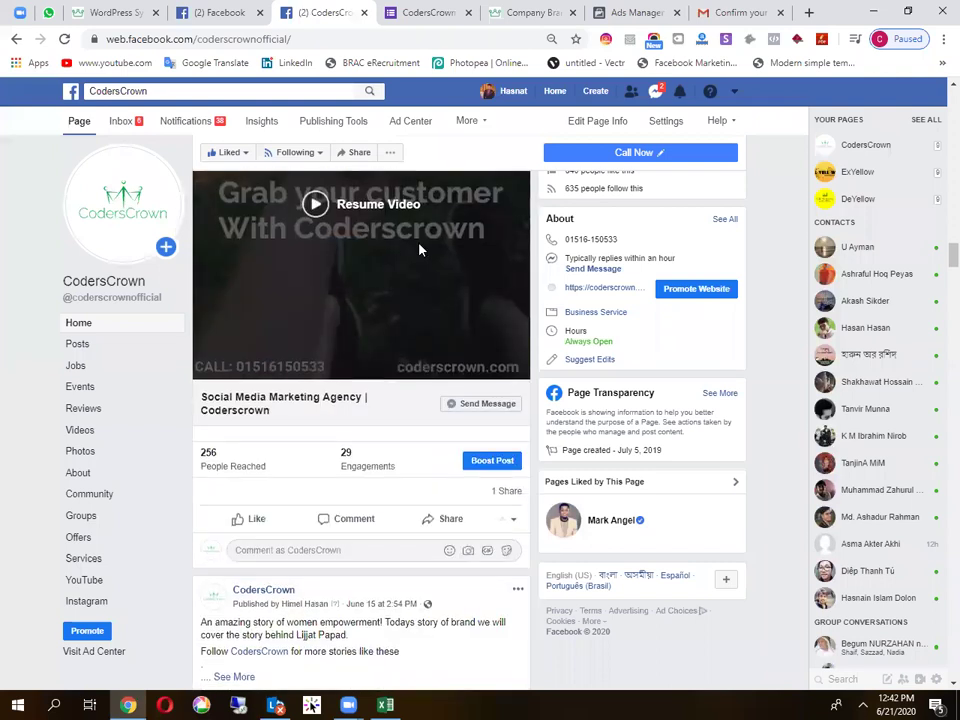
scroll(324, 386, "down", 3)
scroll(302, 300, "up", 4)
scroll(471, 257, "down", 2)
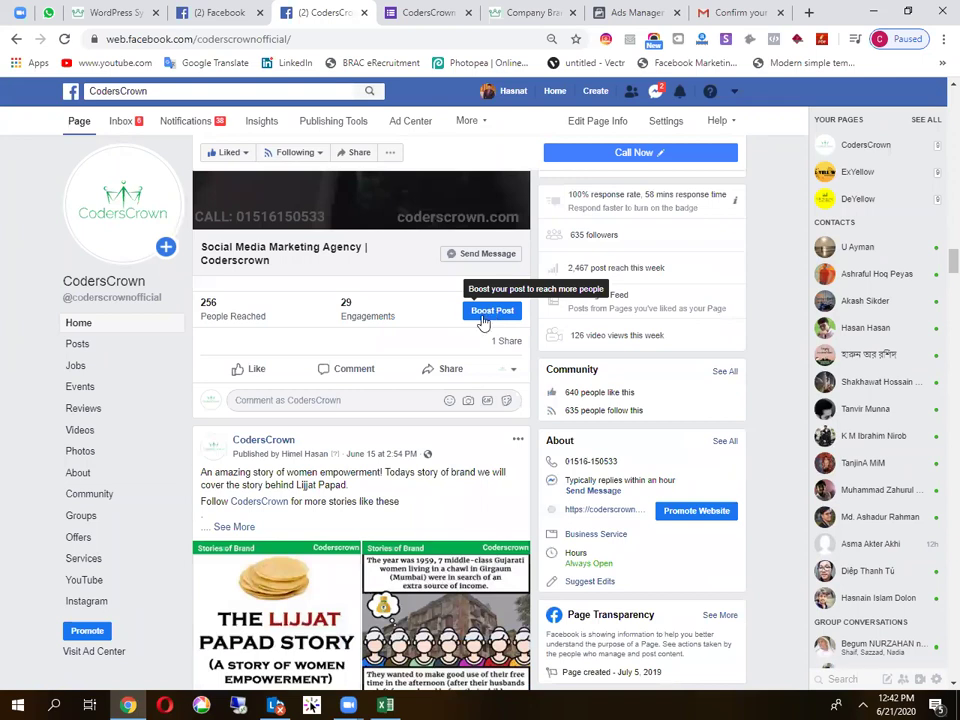
- Review the post's $10.00, four-day boost settings and discard them without saving a draft
left_click(484, 312)
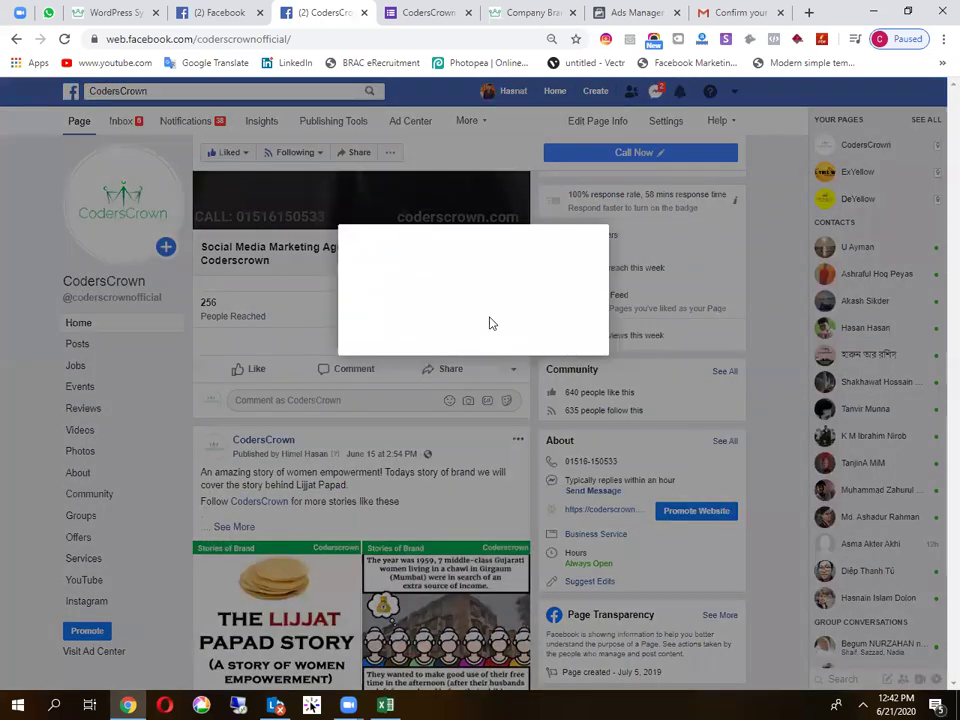
scroll(293, 354, "down", 10)
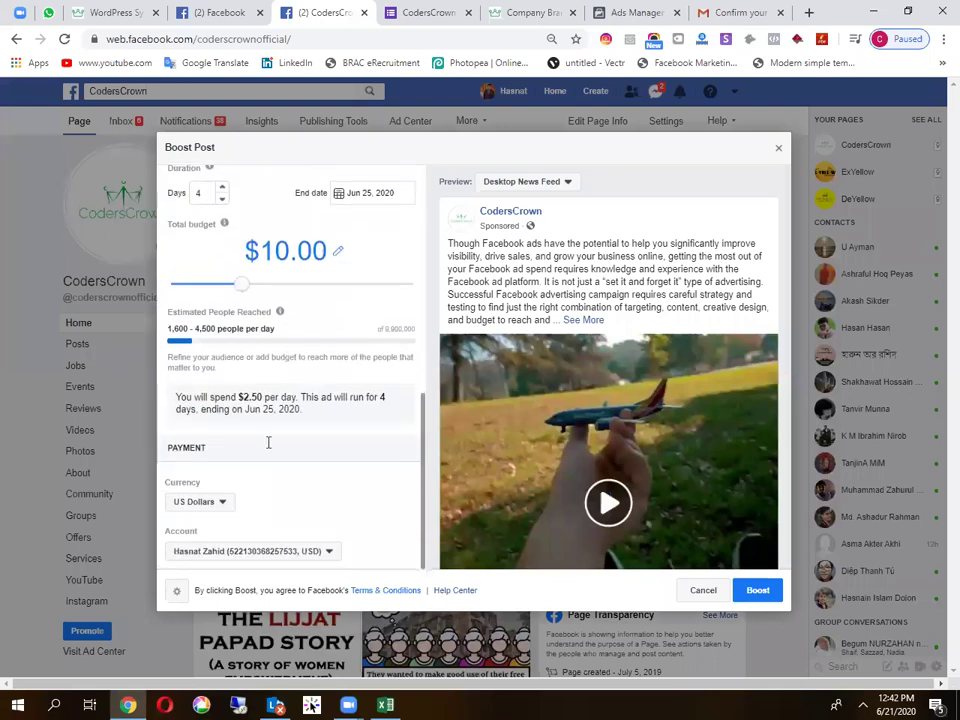
scroll(272, 382, "up", 5)
scroll(250, 410, "down", 2)
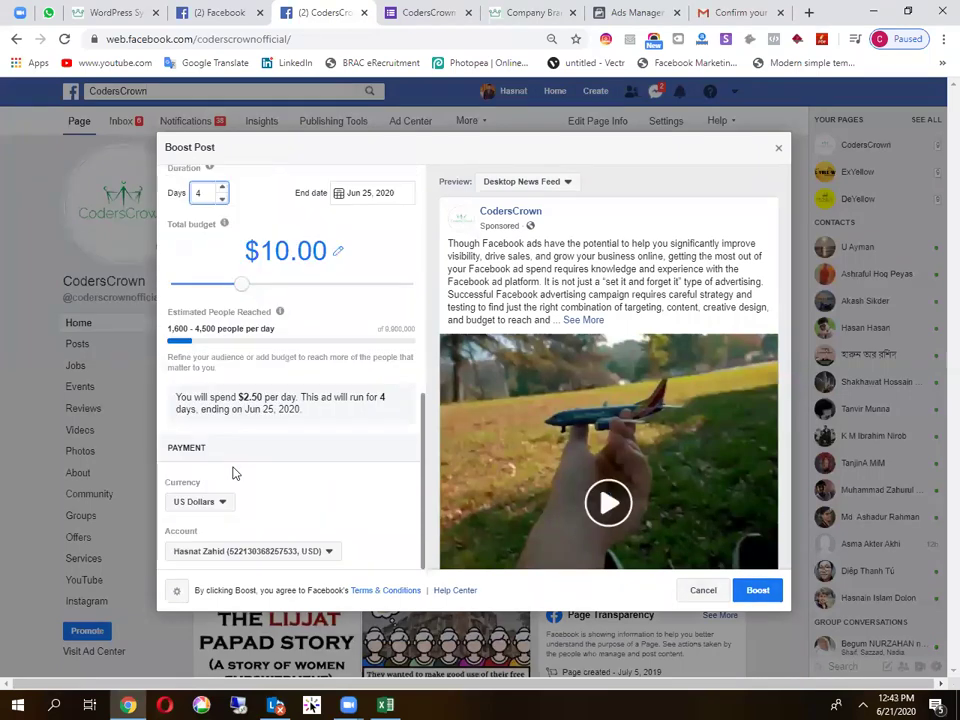
left_click(778, 147)
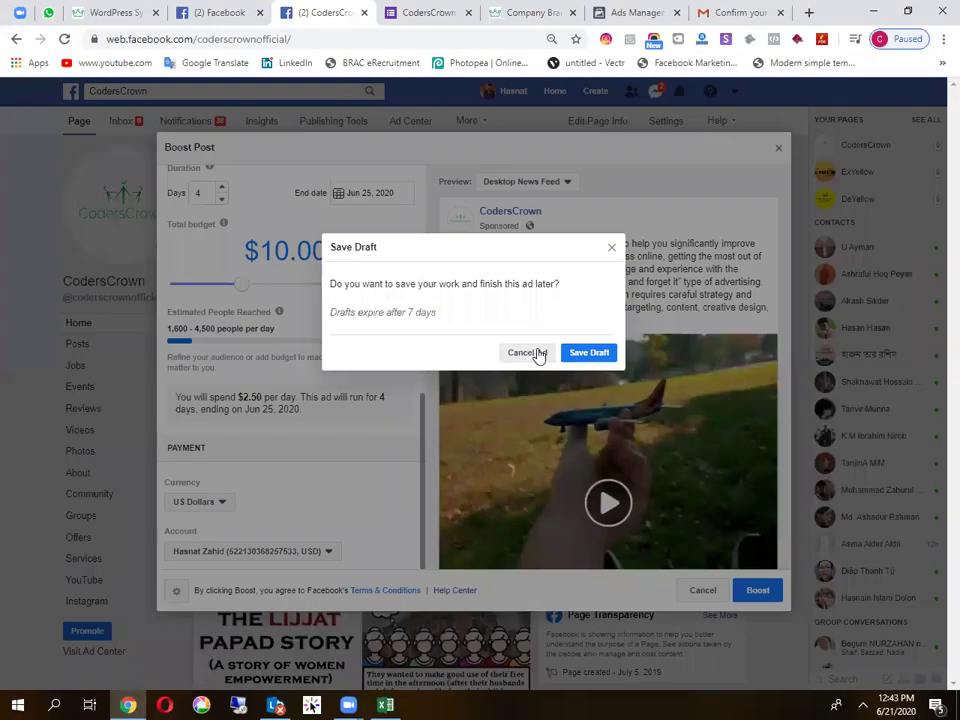
left_click(612, 247)
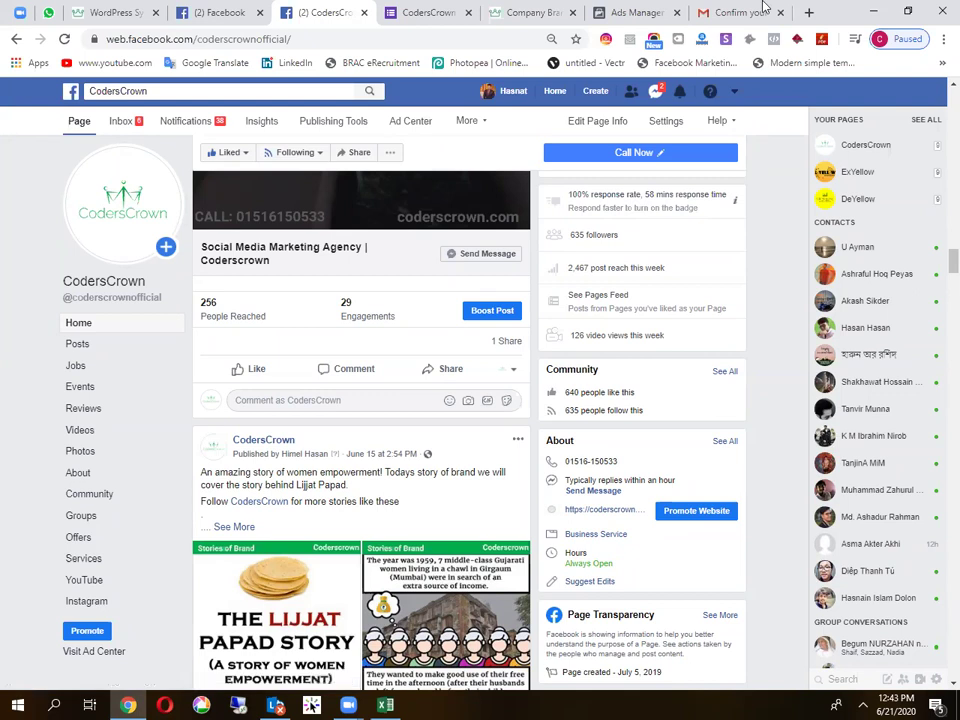
- Check the Campaign Budget's $25.00 Daily Budget type, leaving the budget type list unchanged
left_click(628, 12)
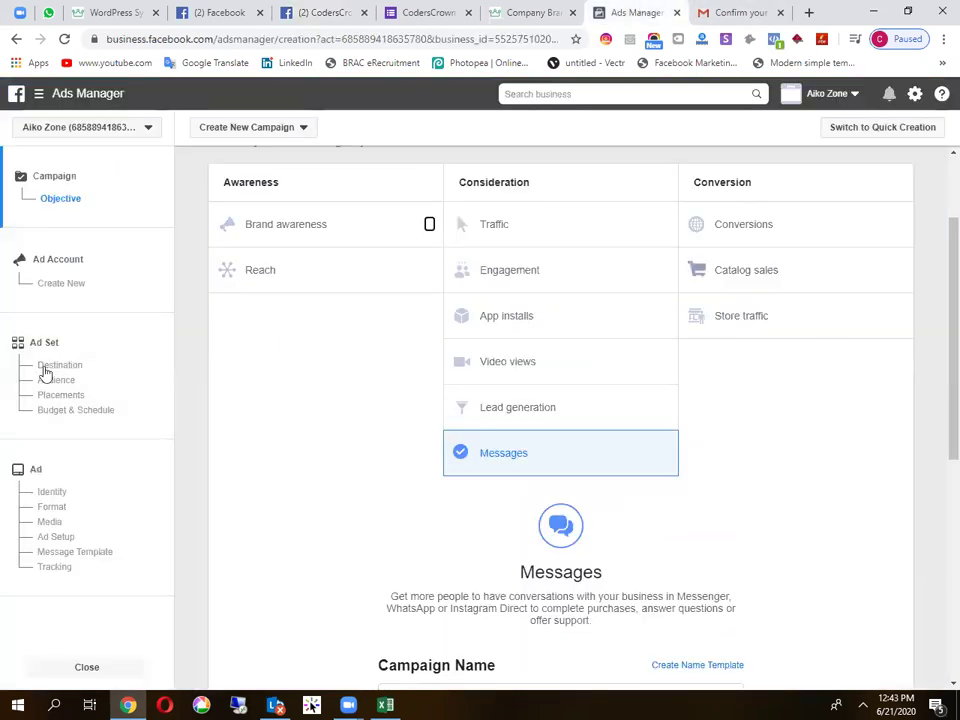
scroll(664, 506, "down", 5)
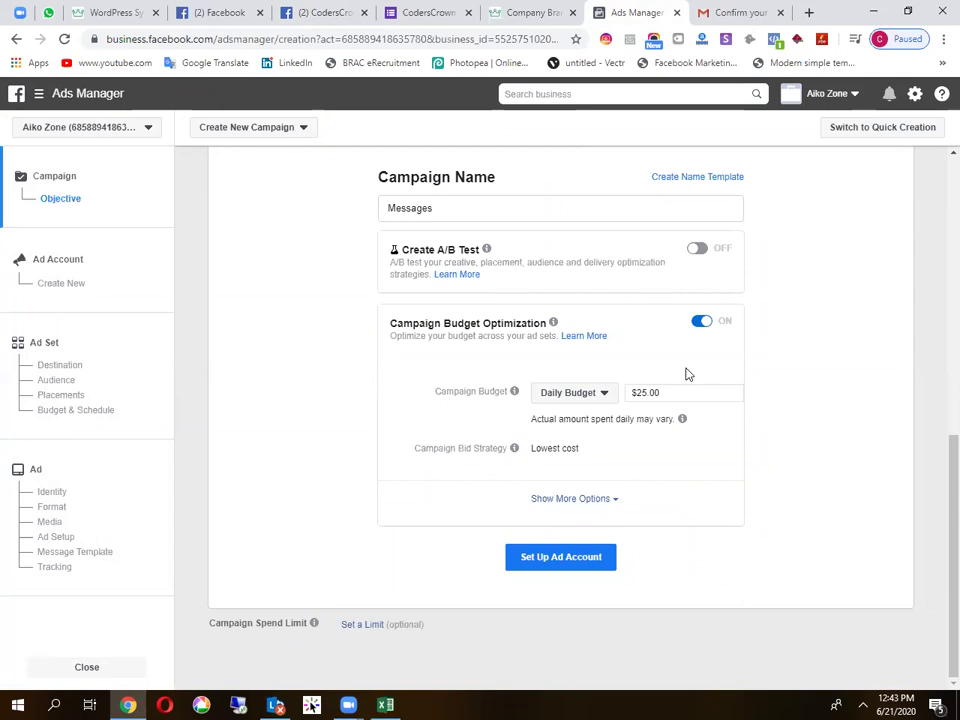
scroll(688, 375, "up", 5)
scroll(694, 364, "down", 4)
scroll(697, 346, "down", 2)
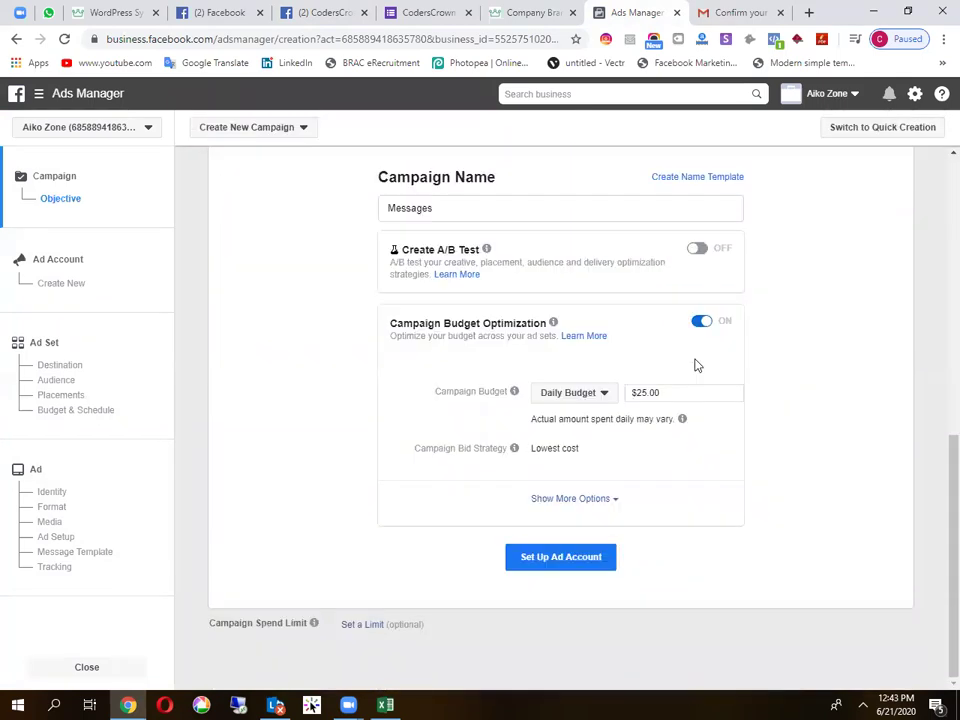
left_click(603, 398)
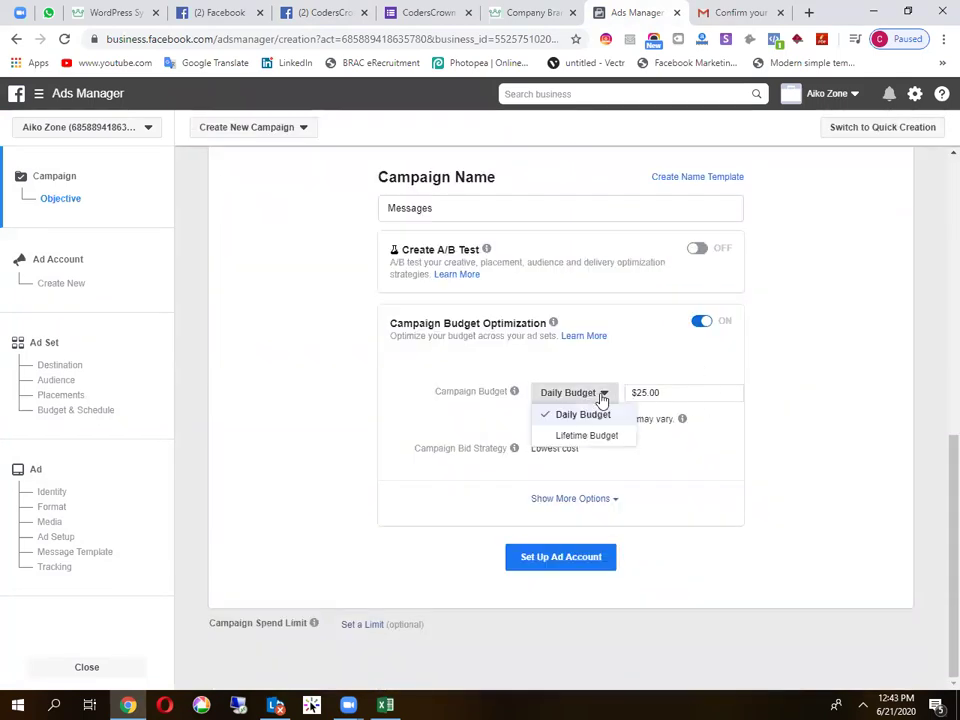
left_click(315, 341)
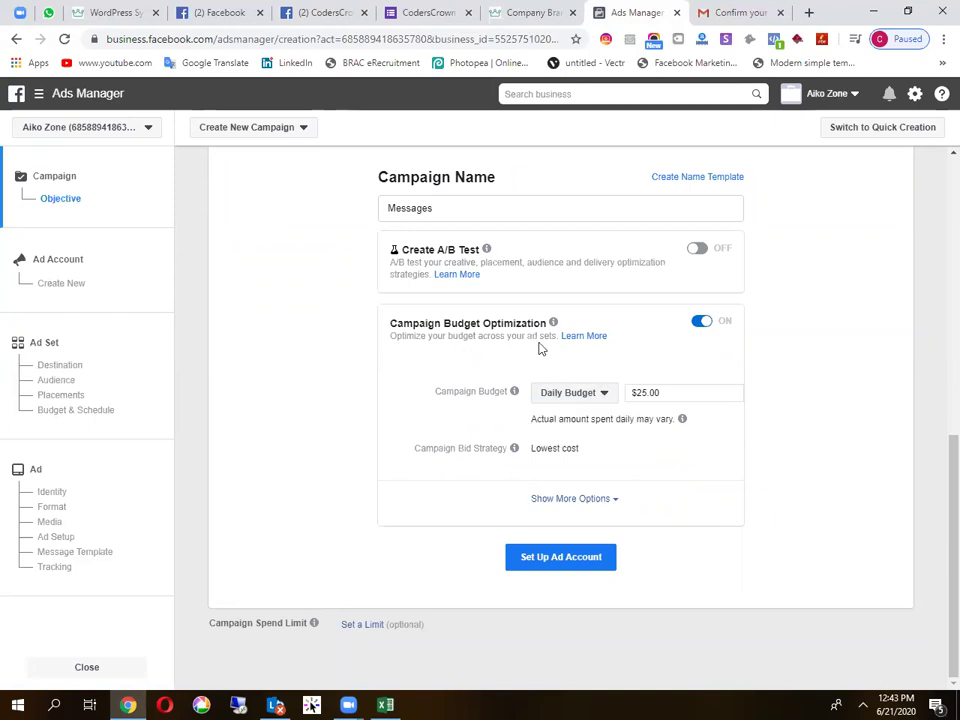
- Review the Lowest cost bid strategy, then scroll up and highlight the marketing objective heading
scroll(700, 388, "up", 5)
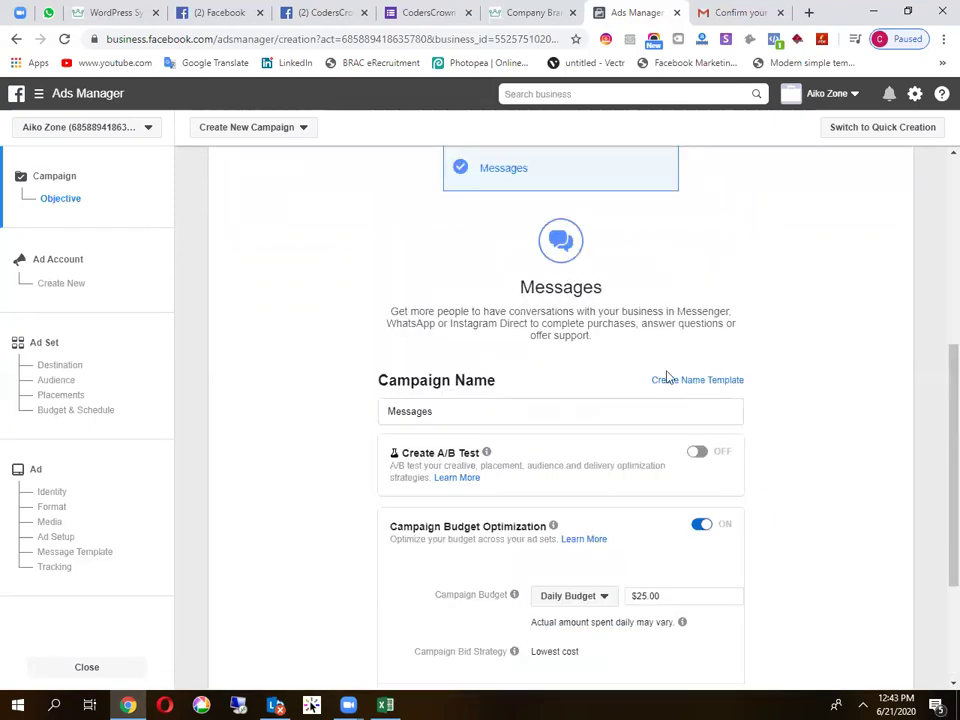
scroll(775, 415, "down", 5)
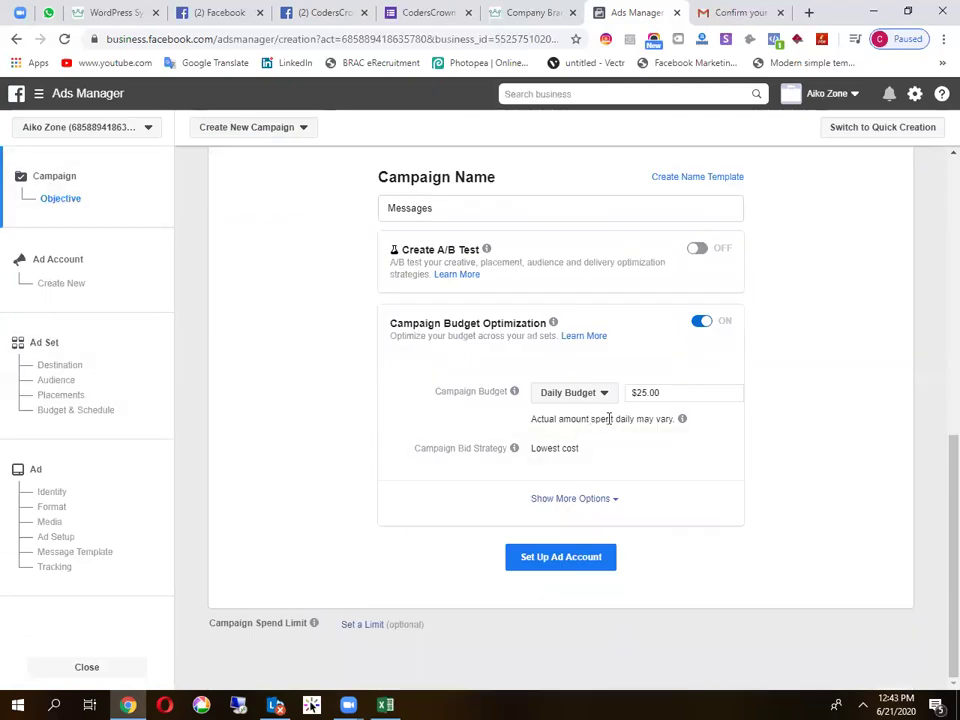
scroll(606, 430, "up", 5)
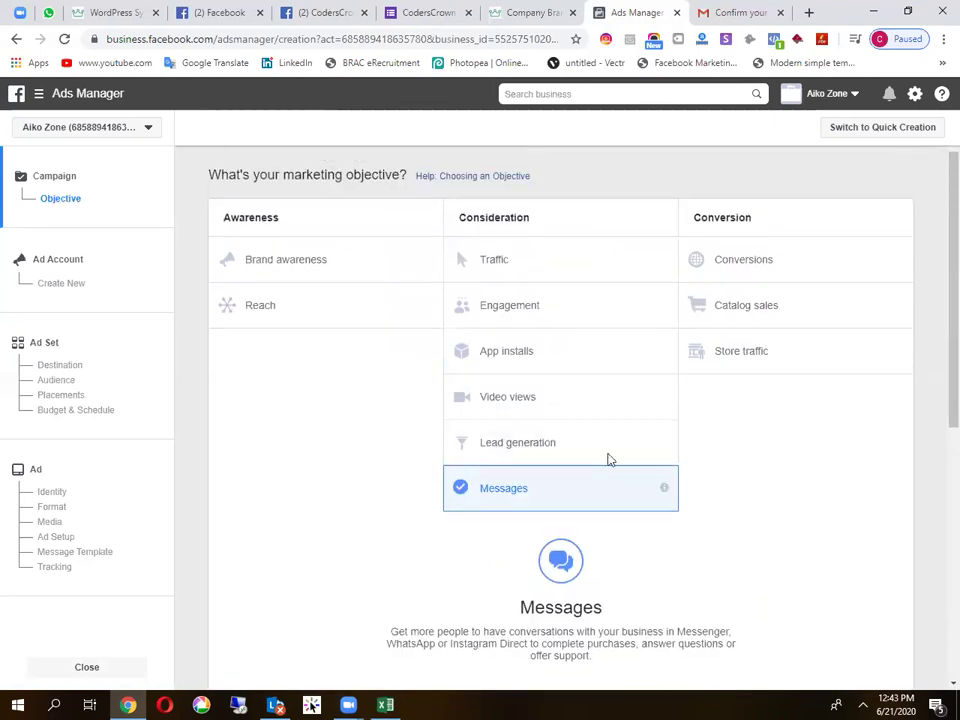
scroll(758, 413, "down", 5)
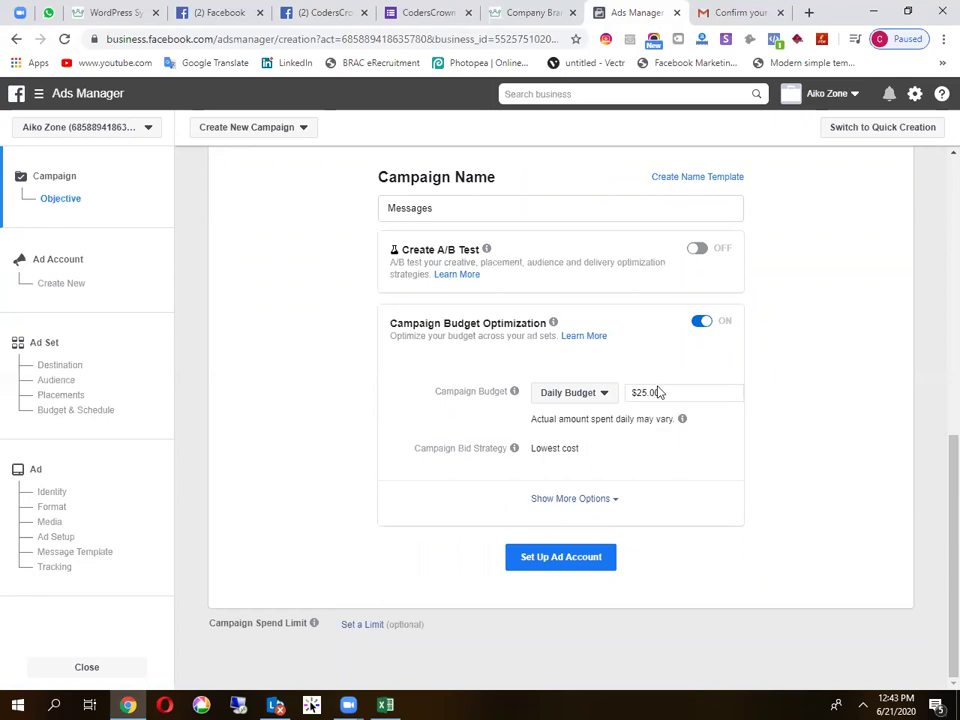
scroll(641, 352, "up", 5)
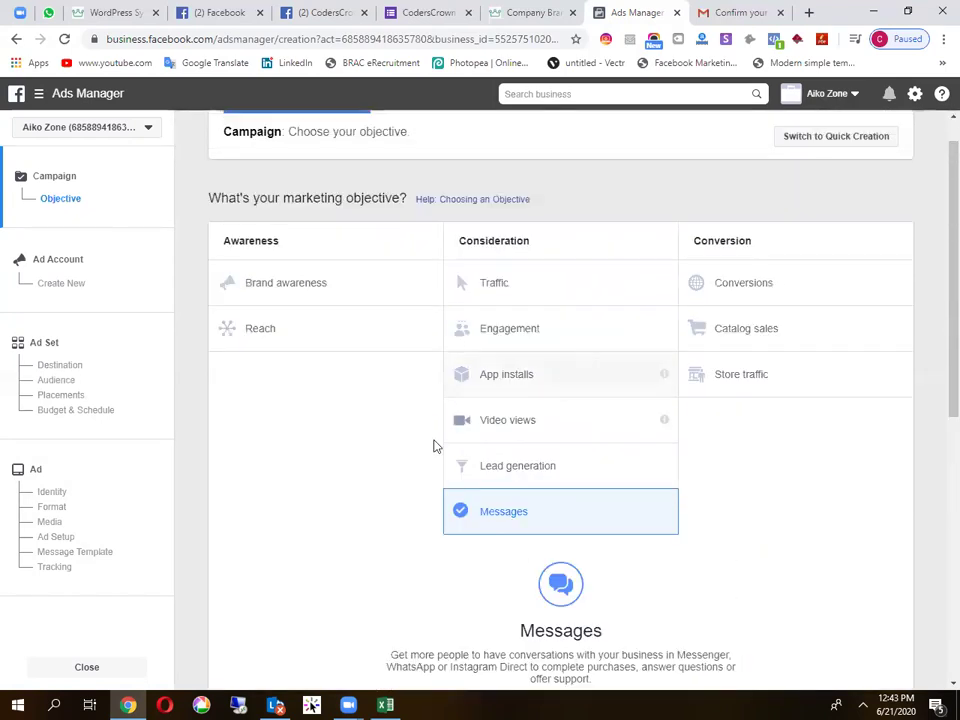
left_click_drag(221, 198, 407, 184)
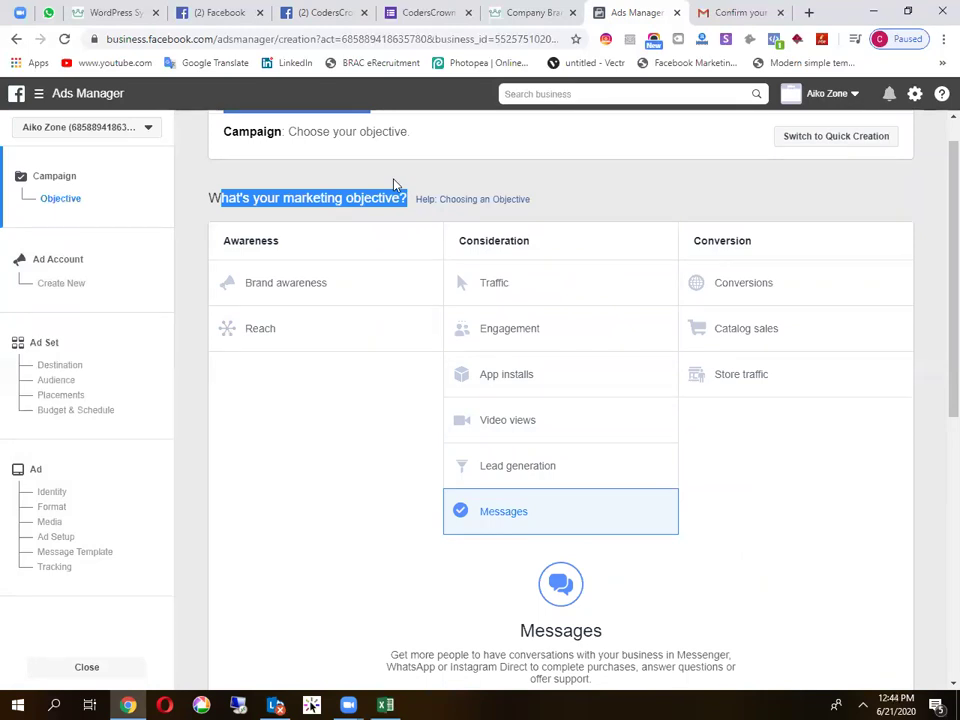
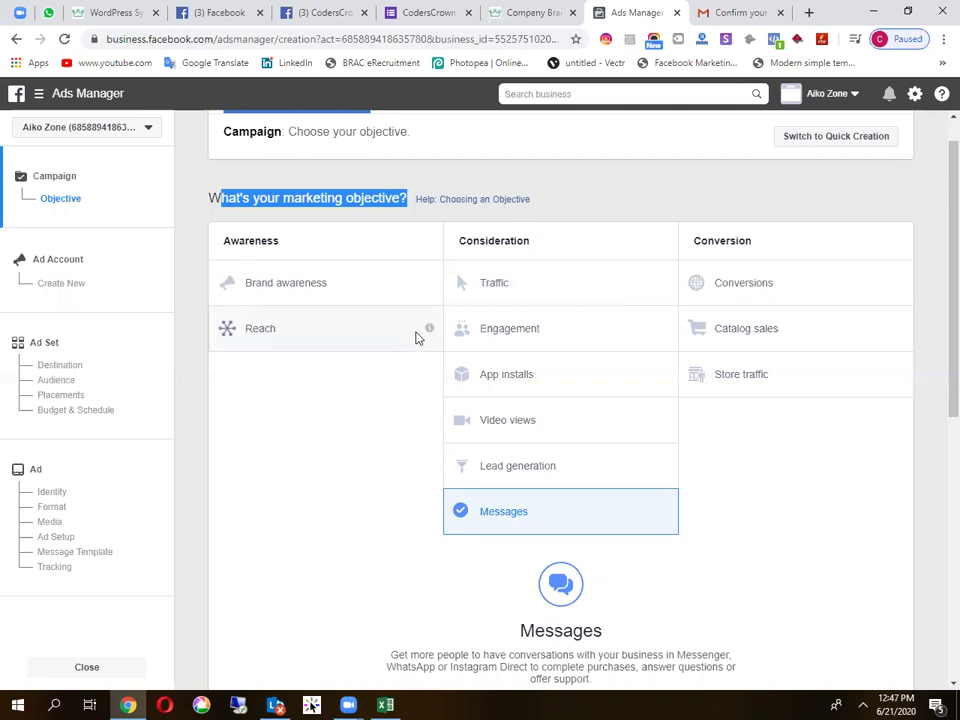
- Scroll up from the budget section to the marketing objective grid, confirming Messages is still selected
mouse_move(429, 330)
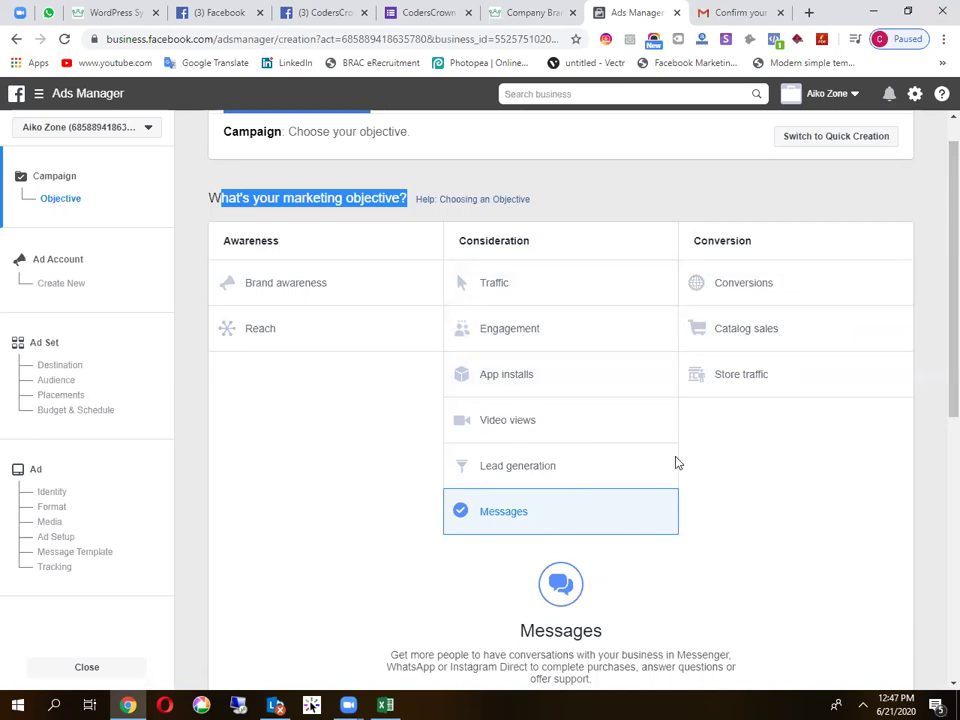
scroll(396, 643, "down", 5)
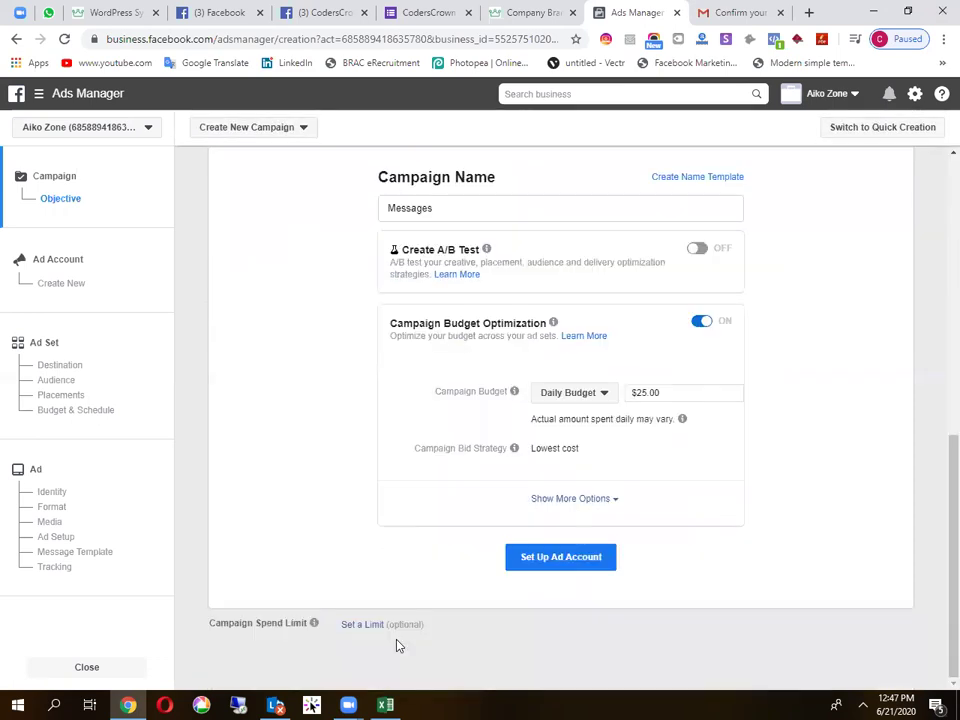
scroll(396, 643, "up", 4)
scroll(600, 400, "up", 2)
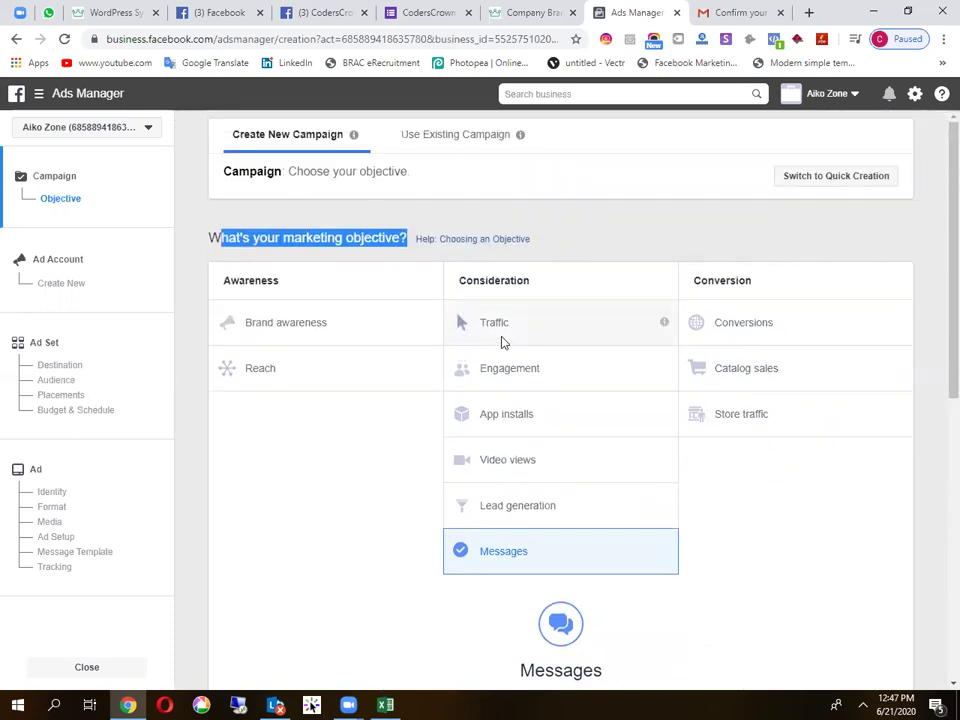
scroll(714, 537, "down", 5)
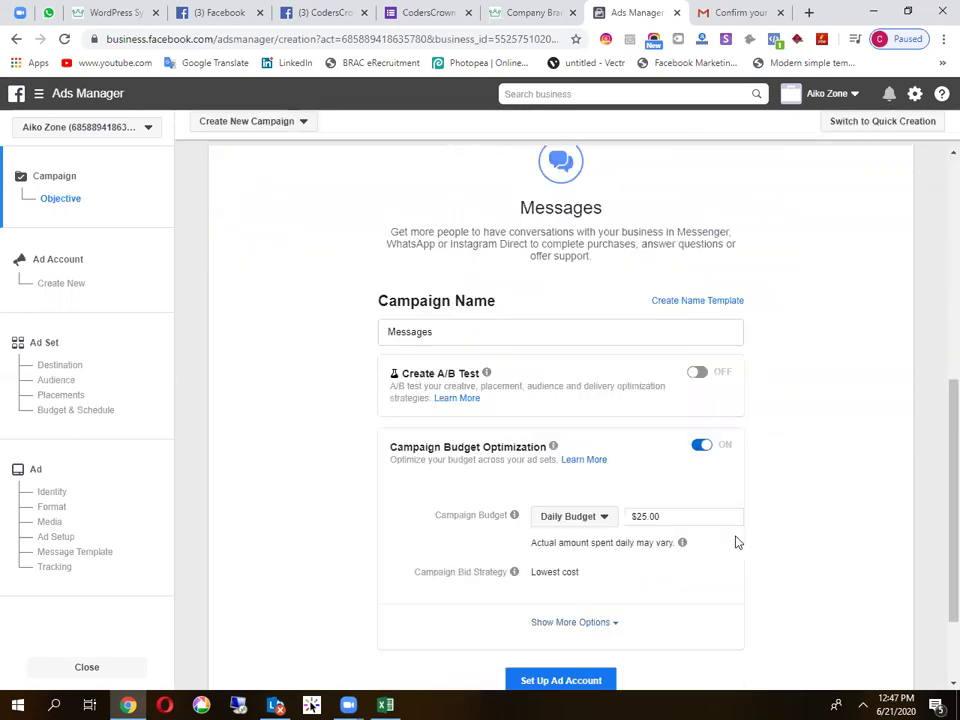
scroll(610, 458, "up", 4)
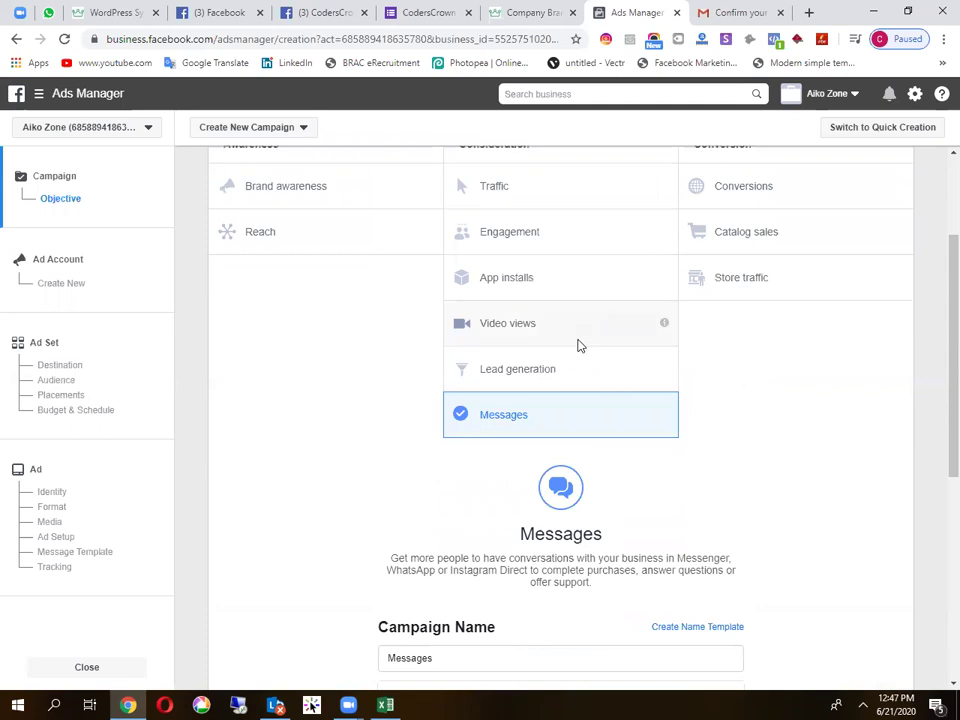
scroll(574, 388, "up", 2)
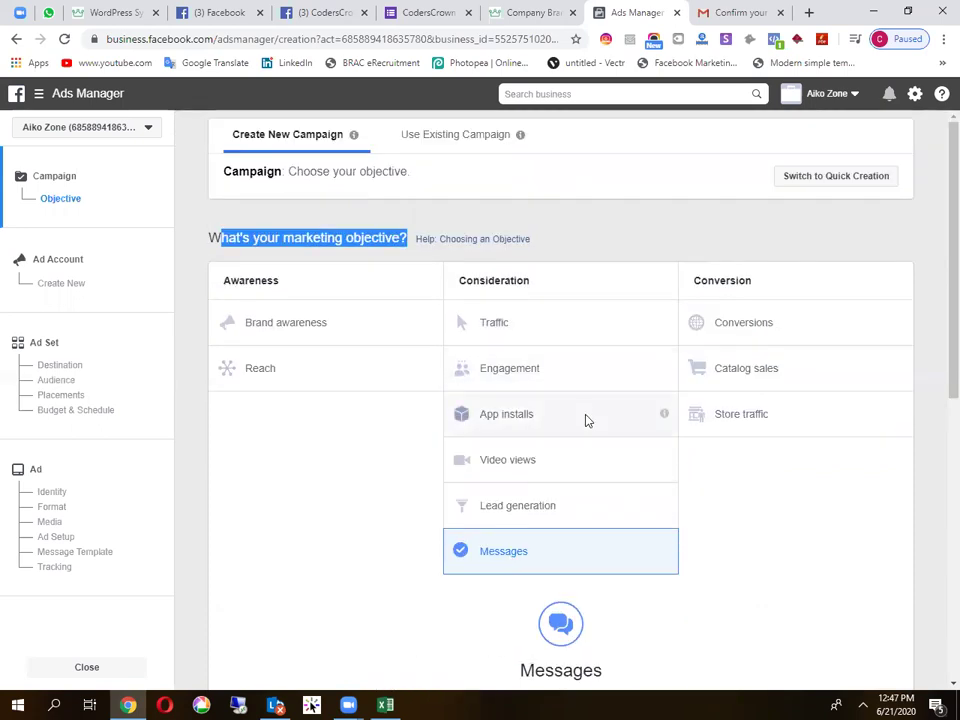
scroll(660, 484, "down", 6)
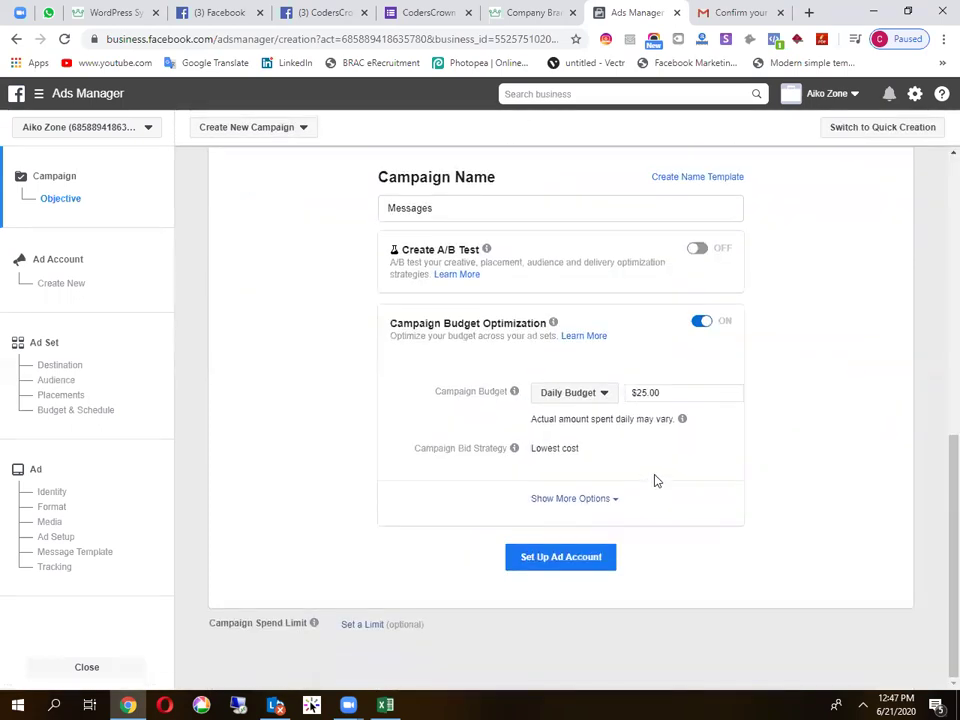
scroll(656, 480, "up", 1)
scroll(610, 478, "up", 3)
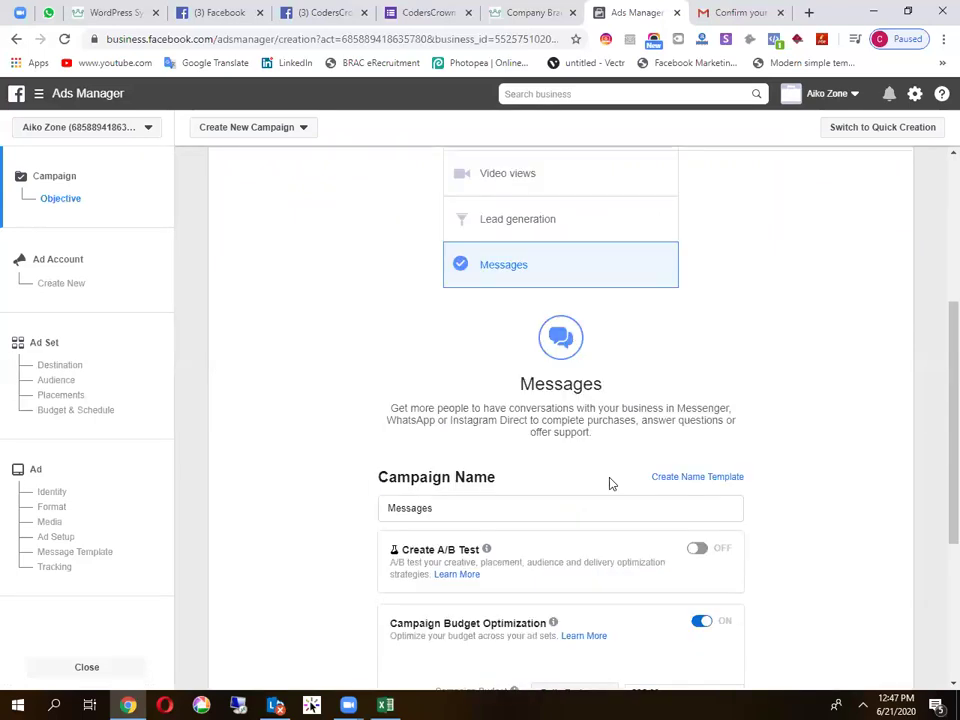
scroll(600, 455, "up", 1)
scroll(643, 448, "up", 2)
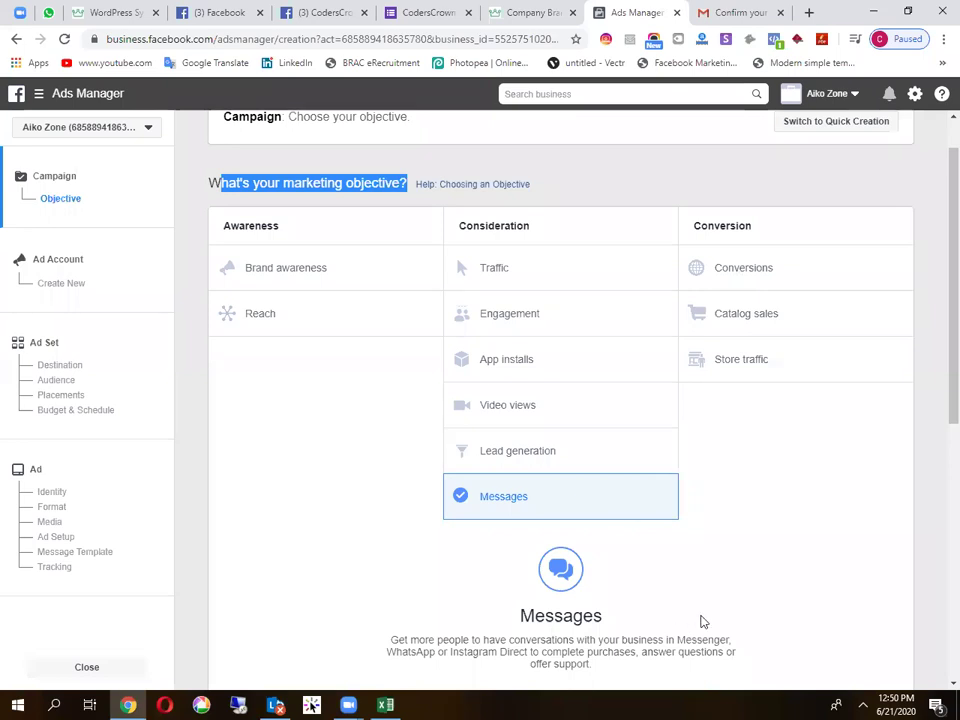
scroll(701, 621, "up", 1)
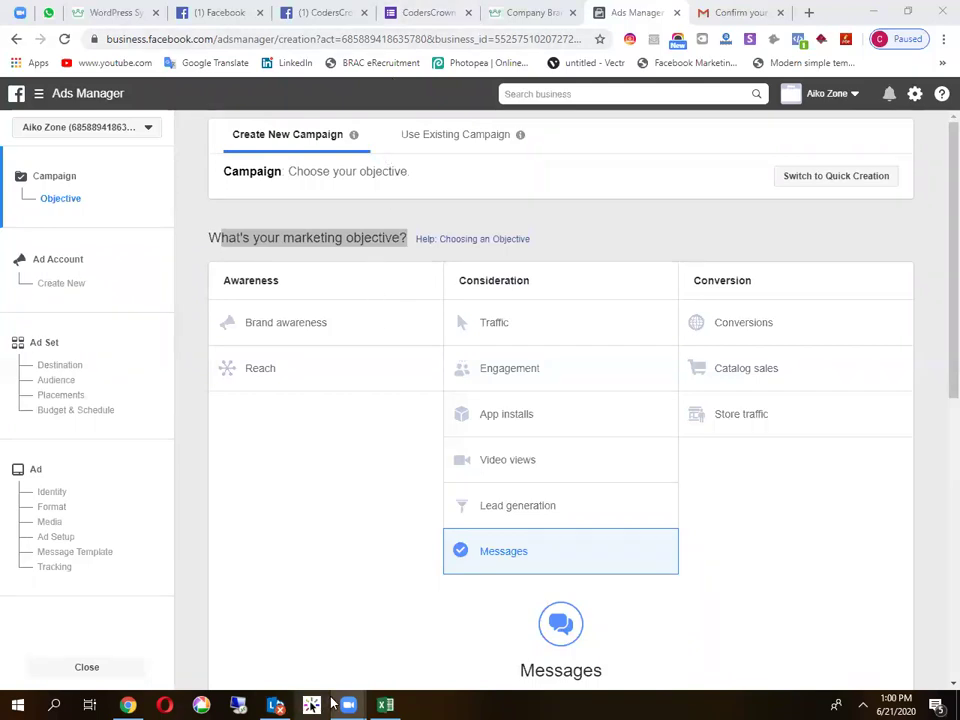
mouse_move(340, 705)
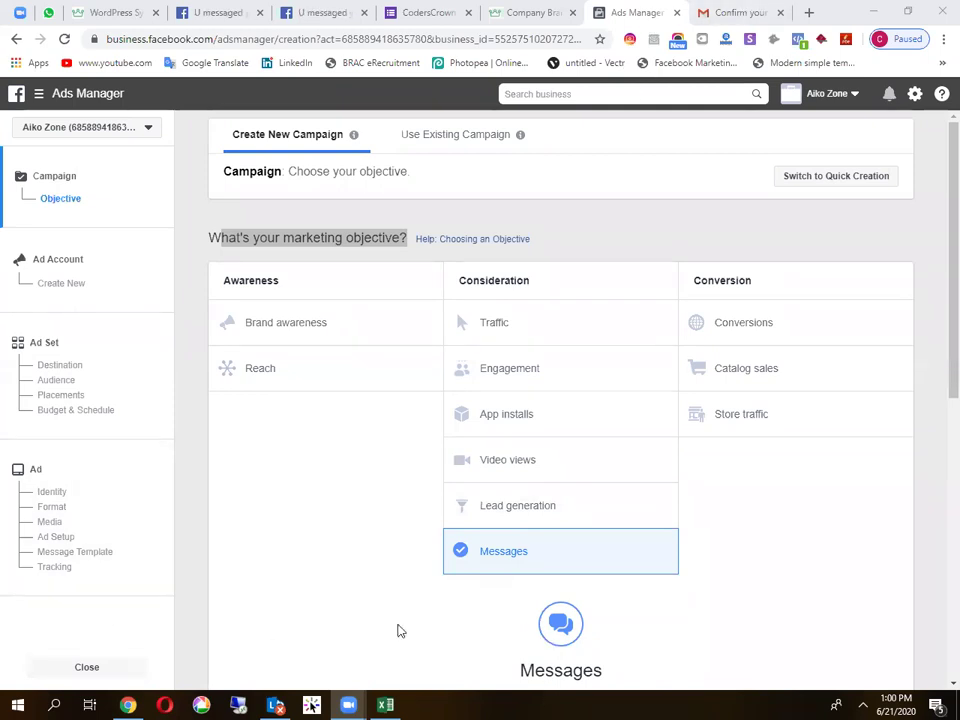
scroll(900, 650, "down", 1)
scroll(938, 663, "down", 1)
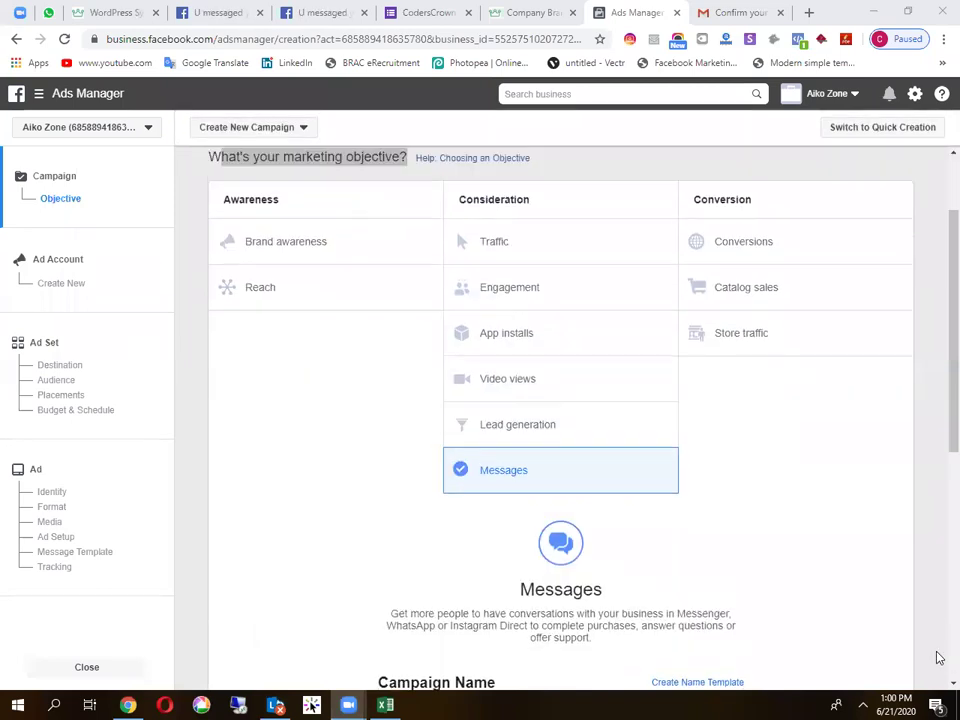
scroll(936, 660, "up", 2)
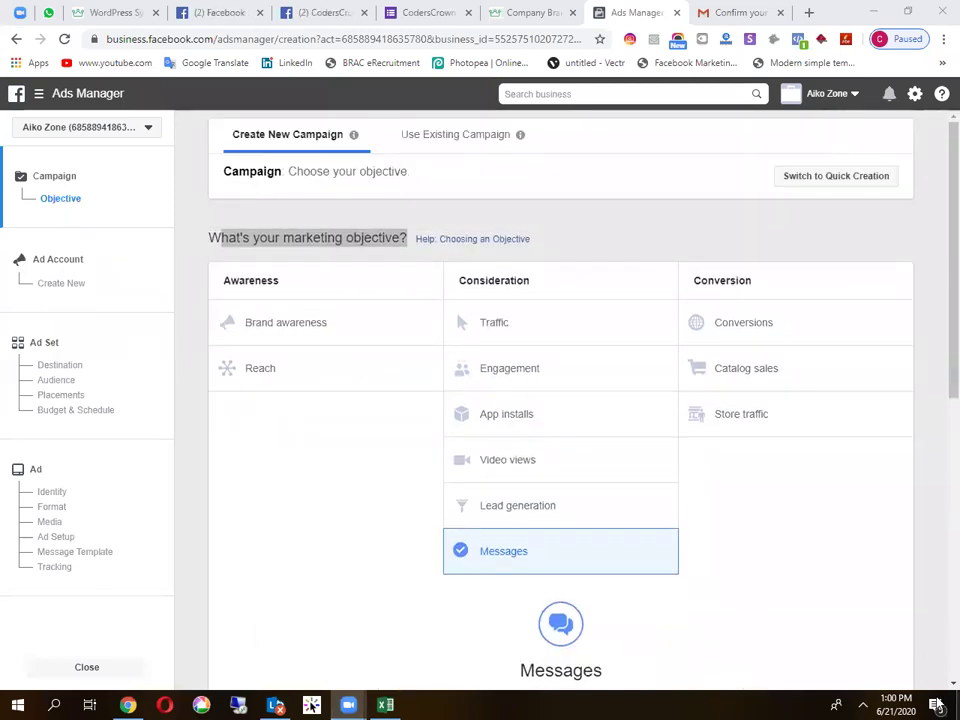